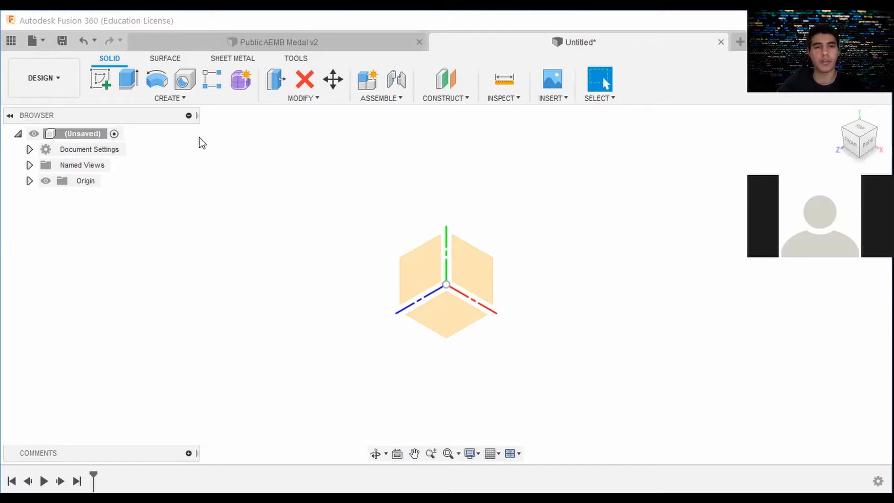
Review how the finished PublicAEMB Medal v2 design was built by rolling its history back to the first sketch and forward to the end
click(256, 43)
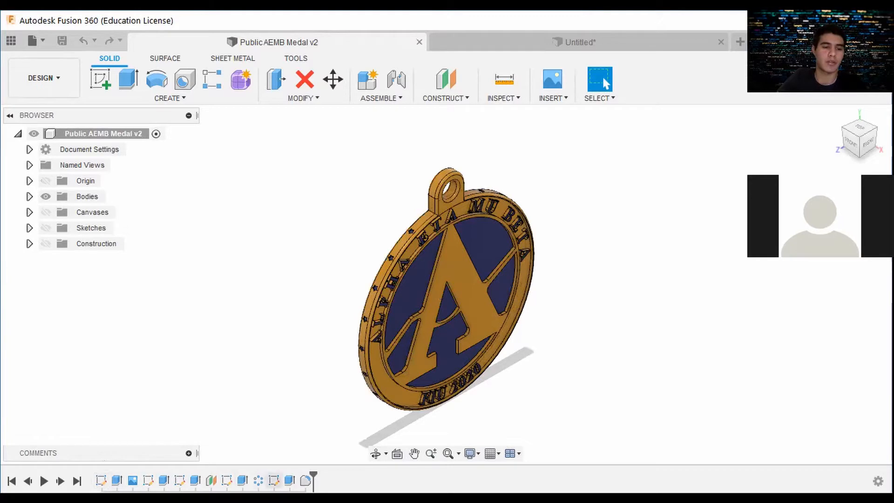
drag(314, 475, 109, 475)
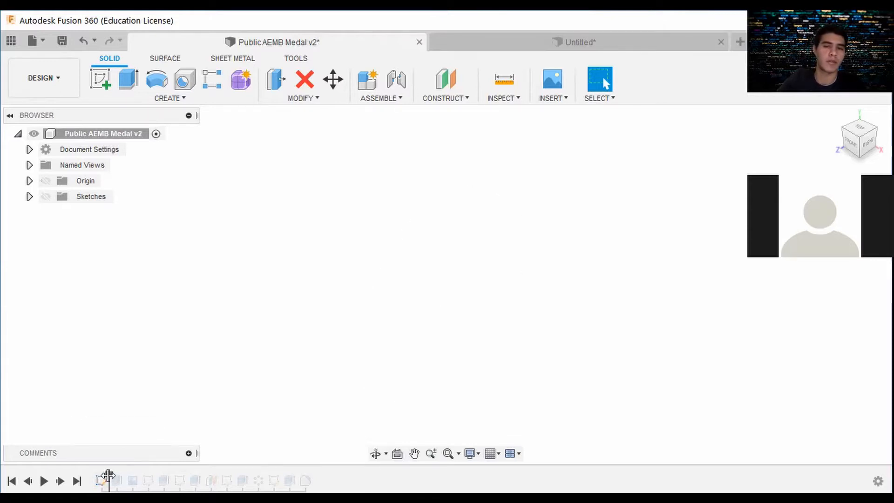
drag(108, 475, 121, 475)
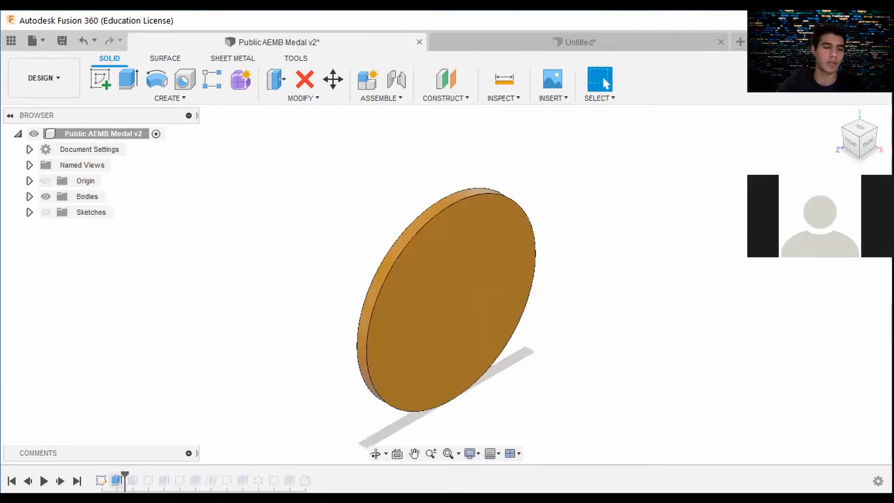
drag(124, 475, 157, 475)
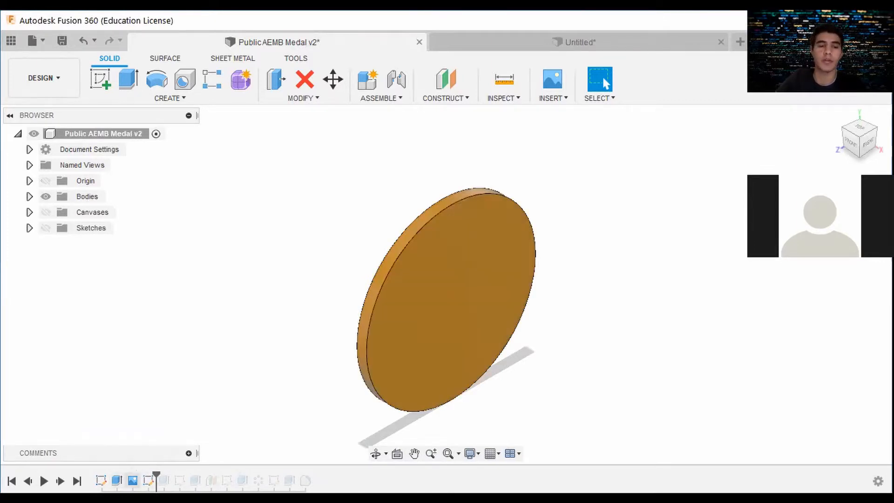
drag(156, 474, 313, 474)
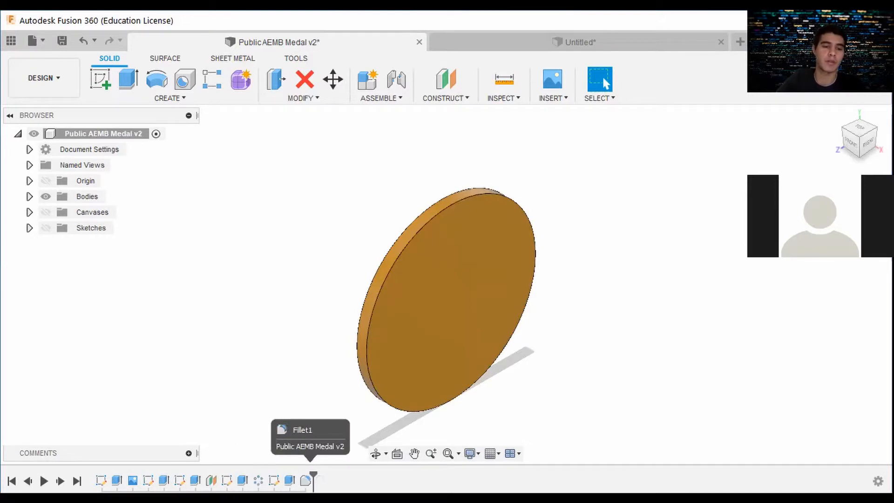
right_click(148, 480)
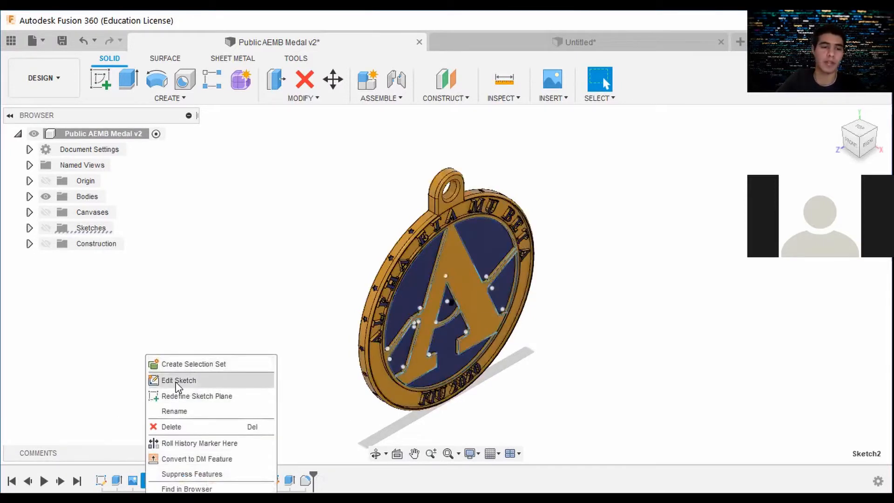
click(292, 413)
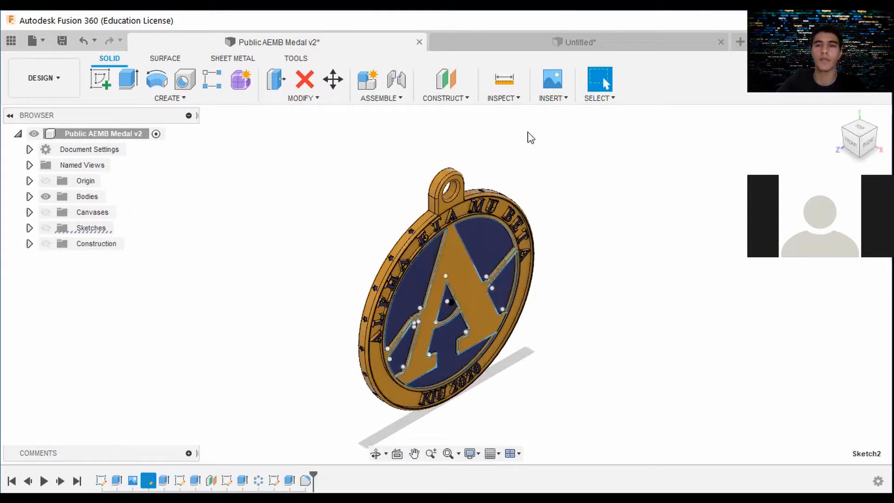
Return to the untitled design and examine its named views, document units and origin planes and axes
key(ctrl+Tab)
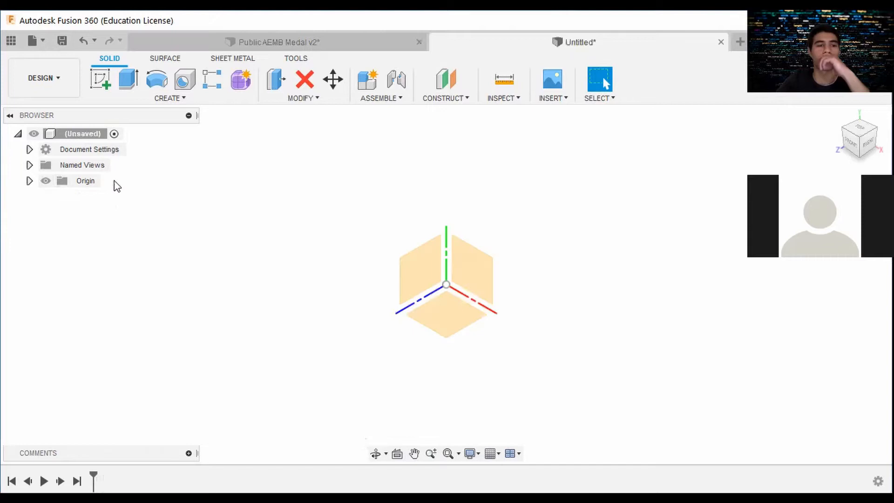
click(29, 165)
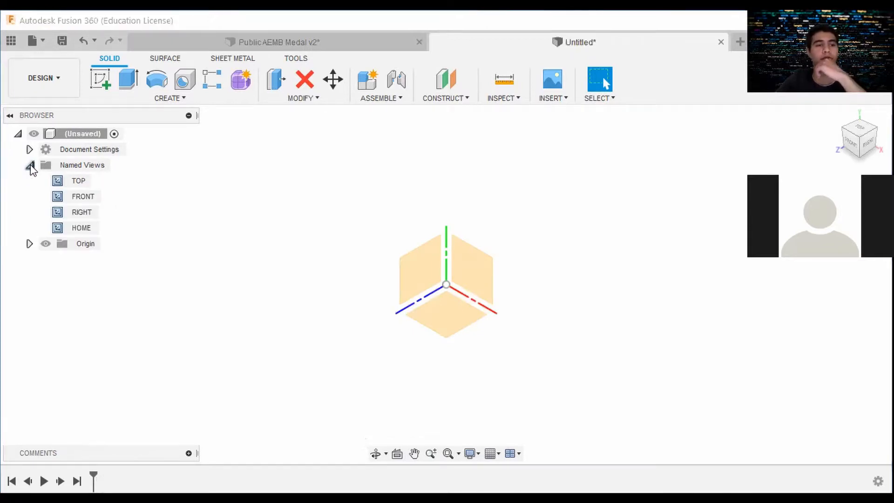
click(29, 164)
click(30, 149)
mouse_move(83, 169)
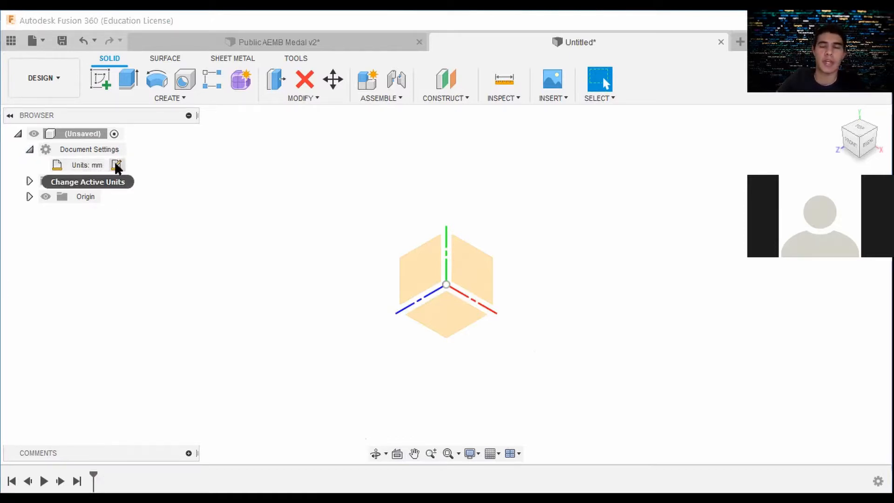
click(30, 197)
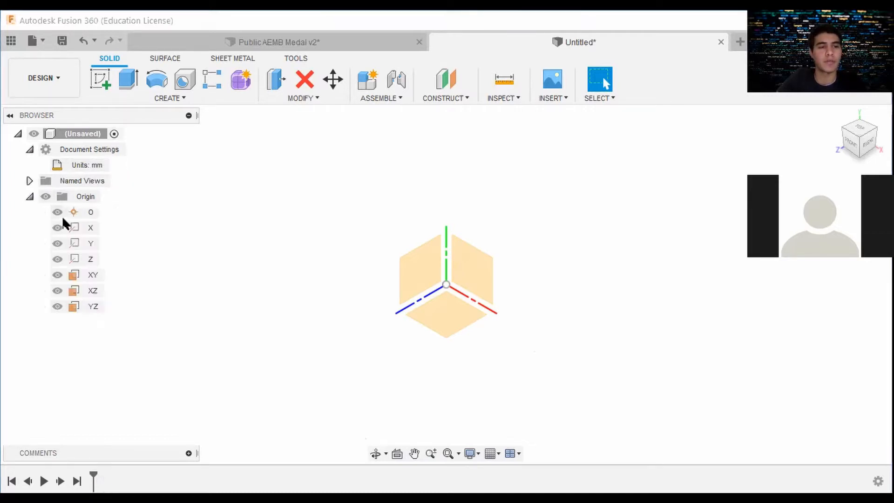
click(46, 197)
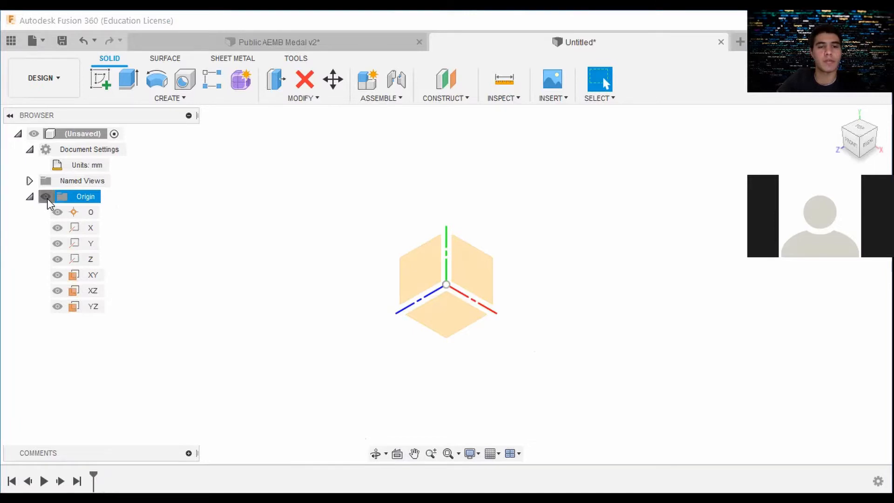
click(47, 198)
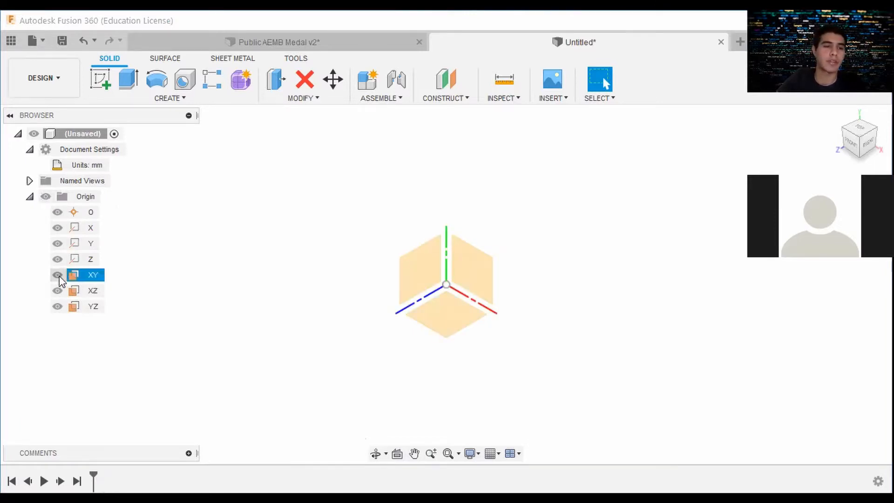
click(29, 197)
click(29, 150)
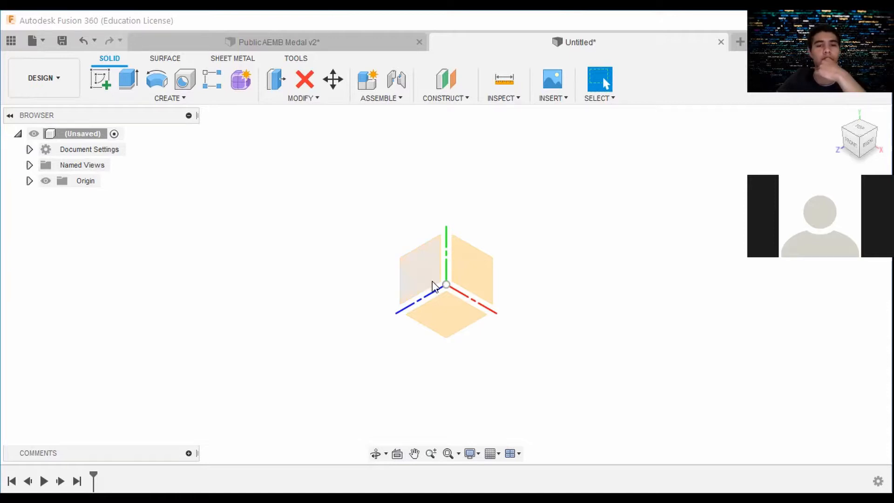
Sketch an 18 mm diameter circle centred on the origin on the YZ plane and finish the sketch
click(103, 91)
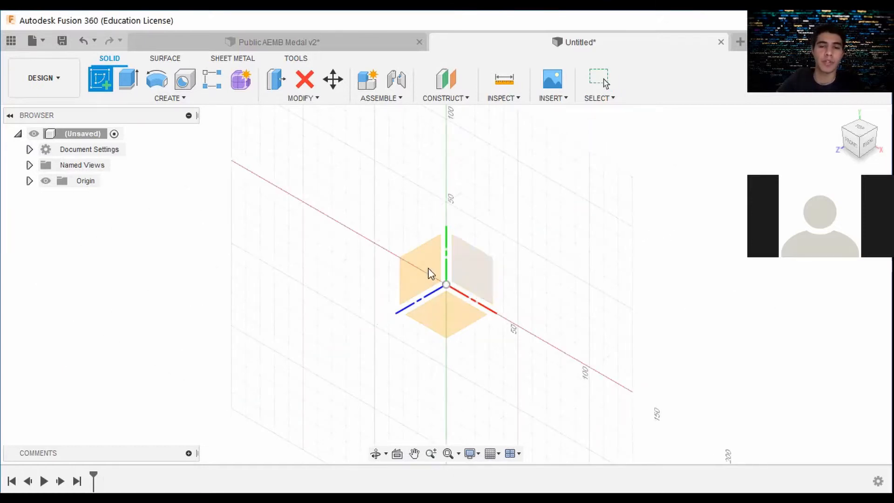
click(180, 100)
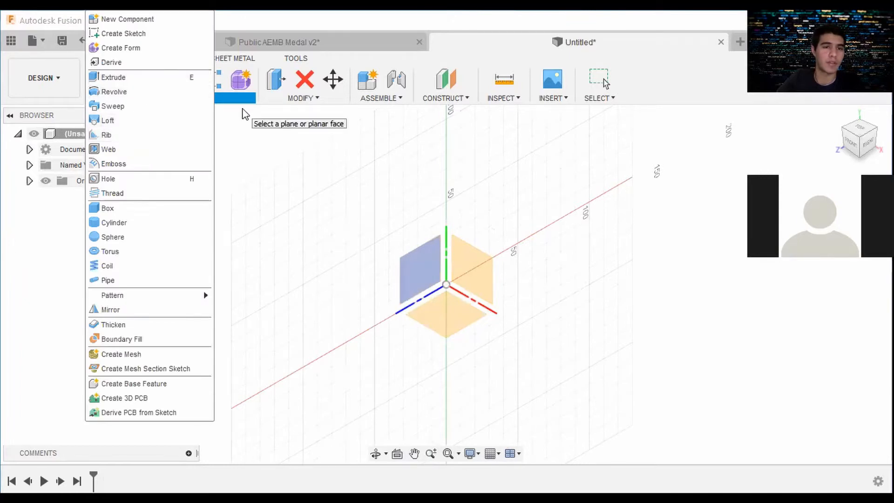
click(429, 303)
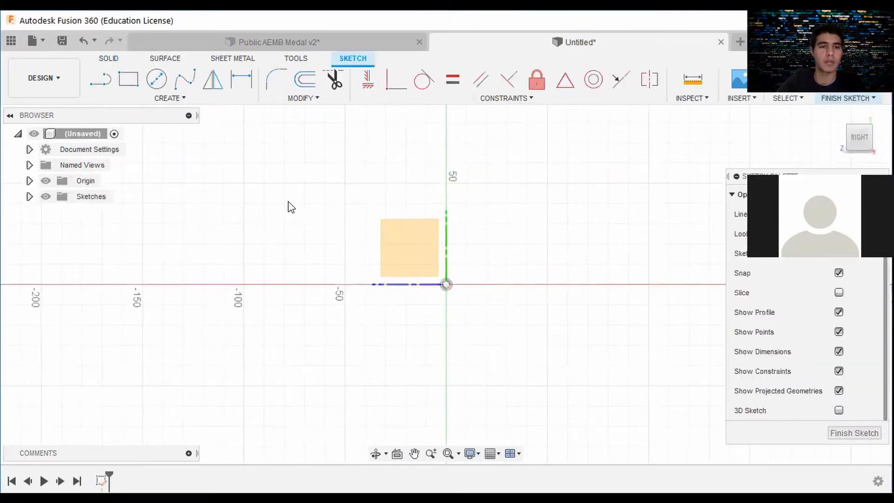
click(156, 79)
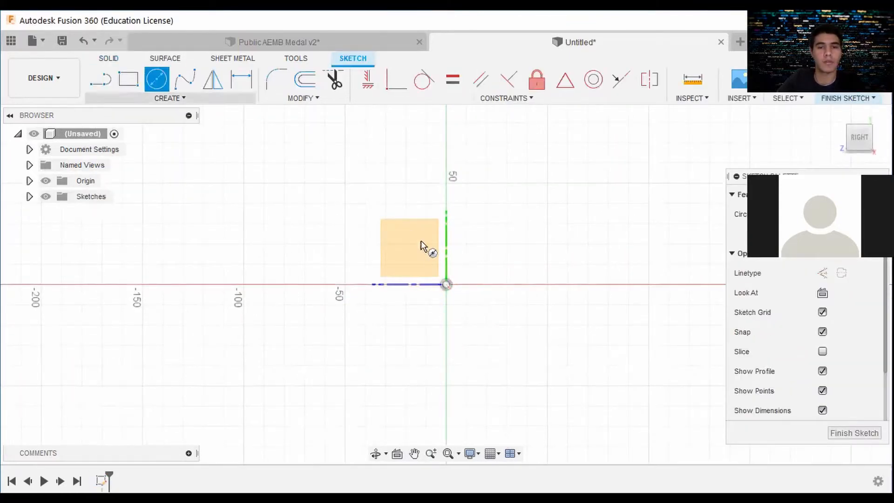
click(446, 285)
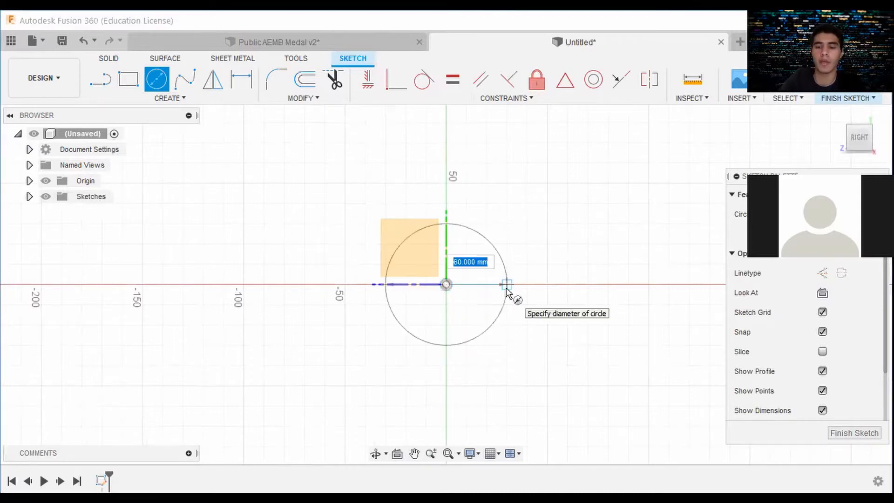
text(18)
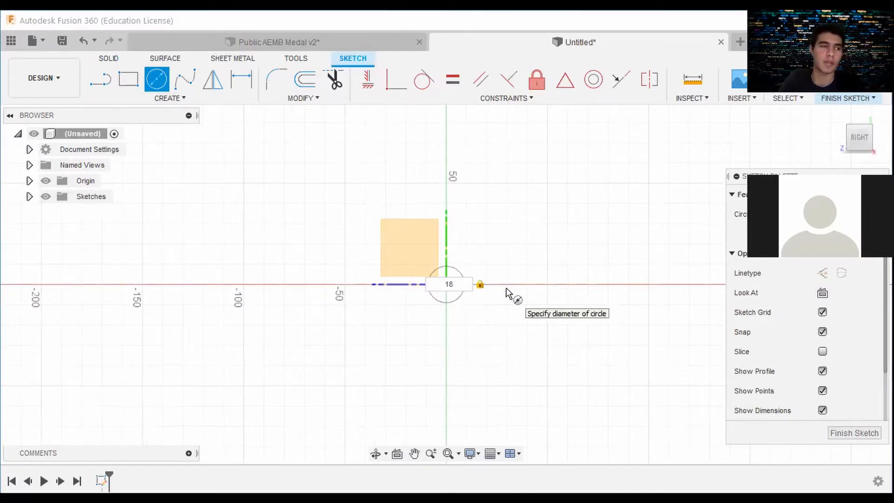
key(Return)
scroll(503, 295, up, 4)
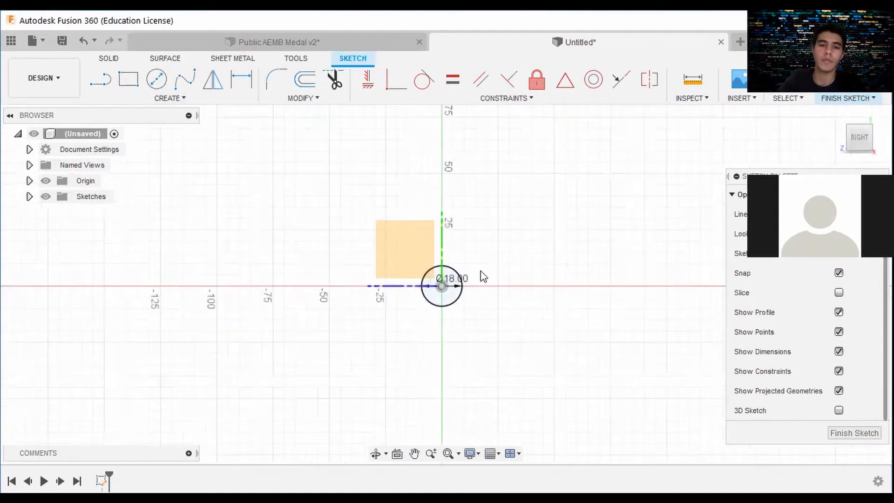
scroll(466, 321, up, 2)
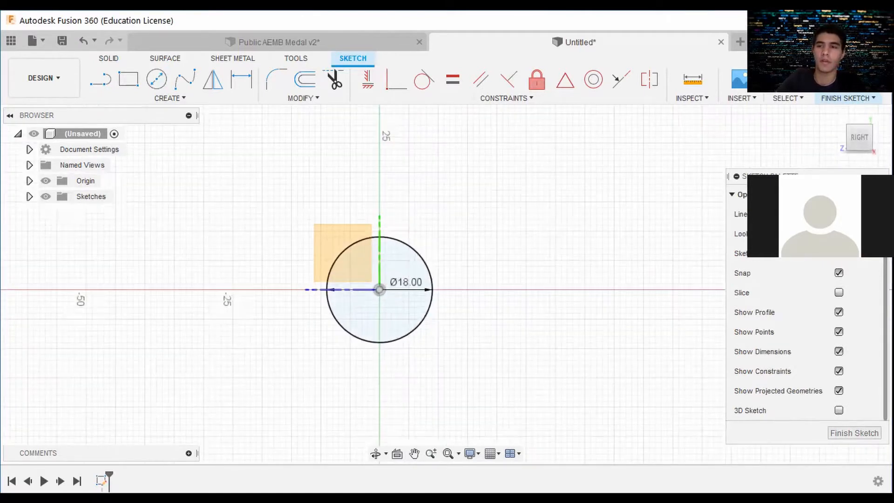
click(846, 99)
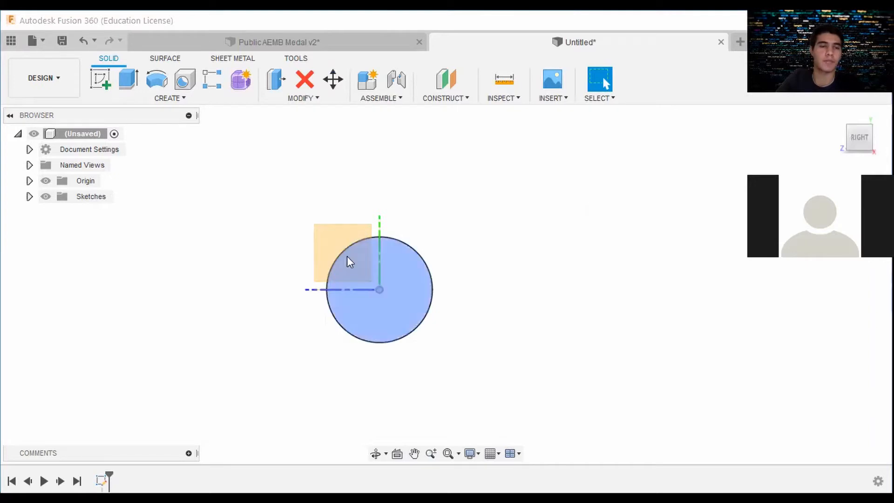
Start an extrusion of the circle profile with a distance of 5 mm
click(132, 88)
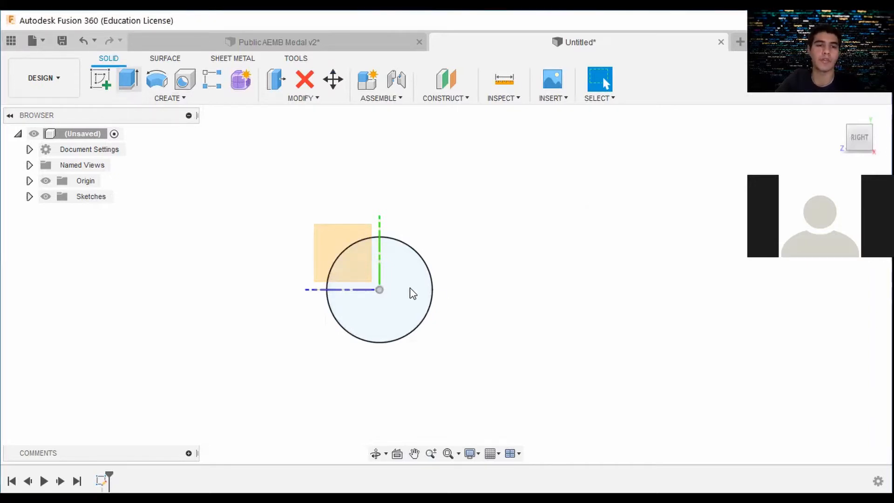
click(413, 287)
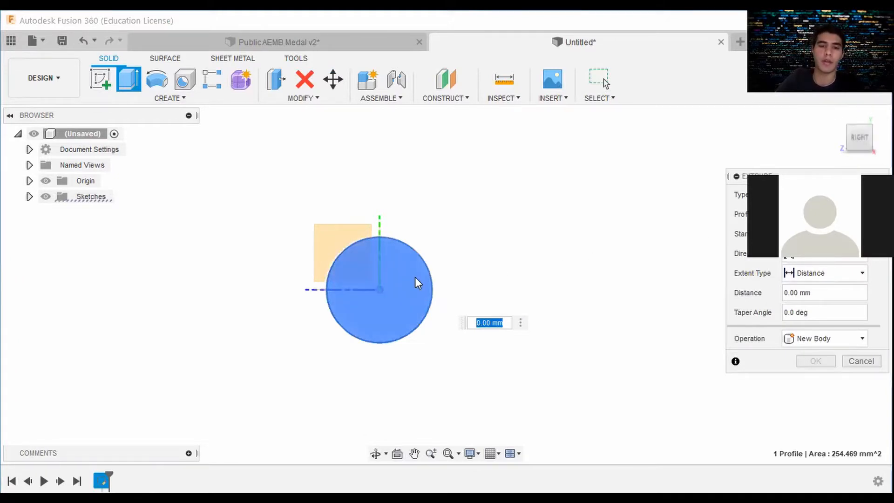
drag(858, 140, 861, 146)
click(856, 136)
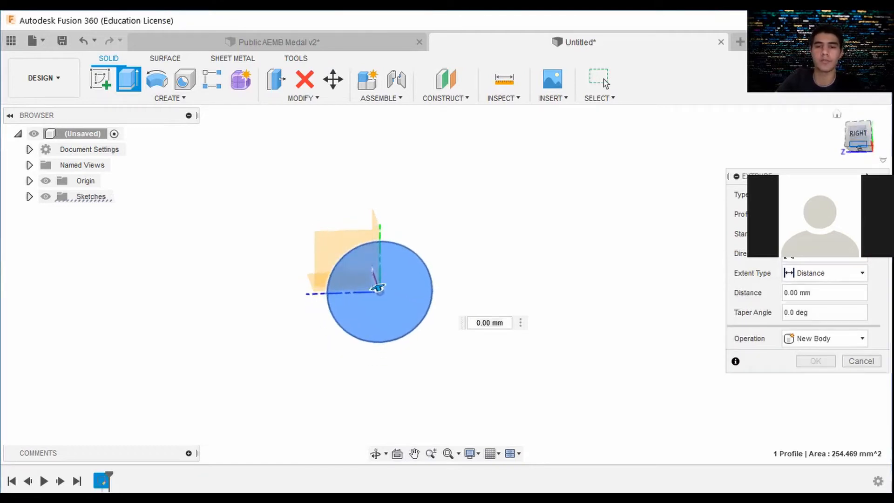
click(799, 294)
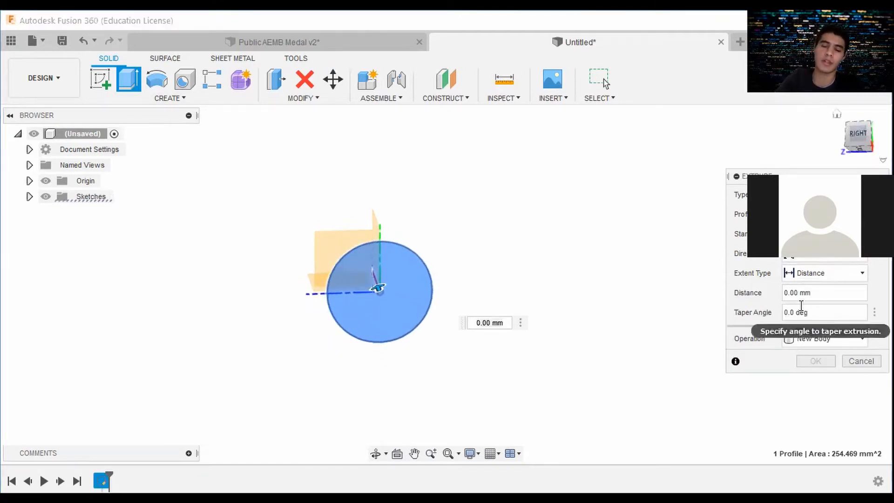
key(BackSpace)
key(BackSpace)
key(BackSpace)
key(BackSpace)
text(5)
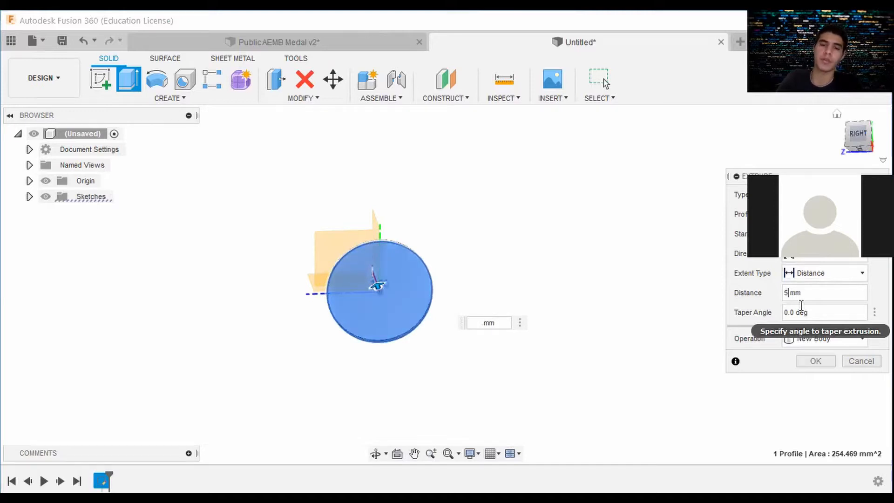
Set the extrusion distance to 2 mm and complete the disc as a new body
mouse_move(856, 139)
mouse_down()
mouse_move(852, 144)
mouse_move(861, 140)
mouse_up()
click(788, 294)
key(BackSpace)
text(2)
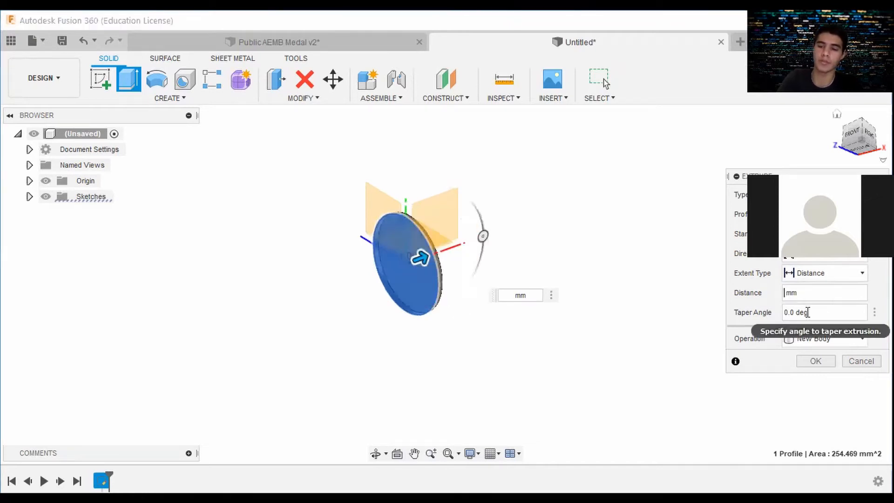
key(BackSpace)
text(3)
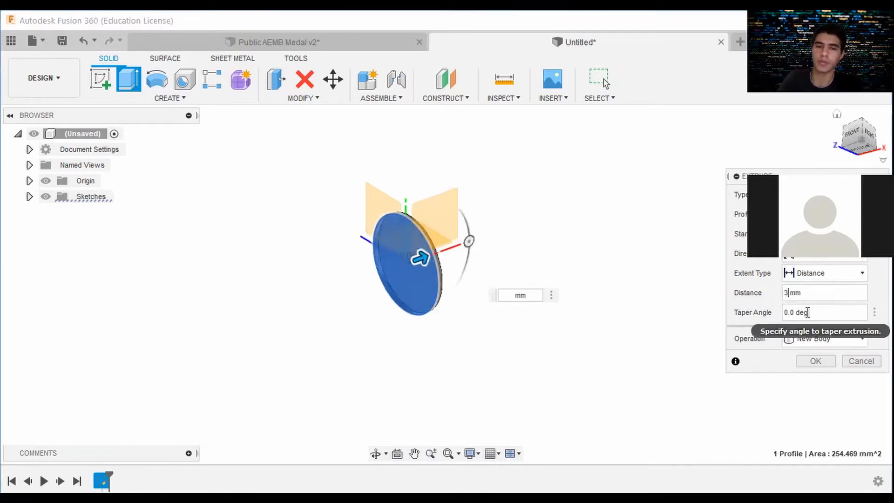
key(BackSpace)
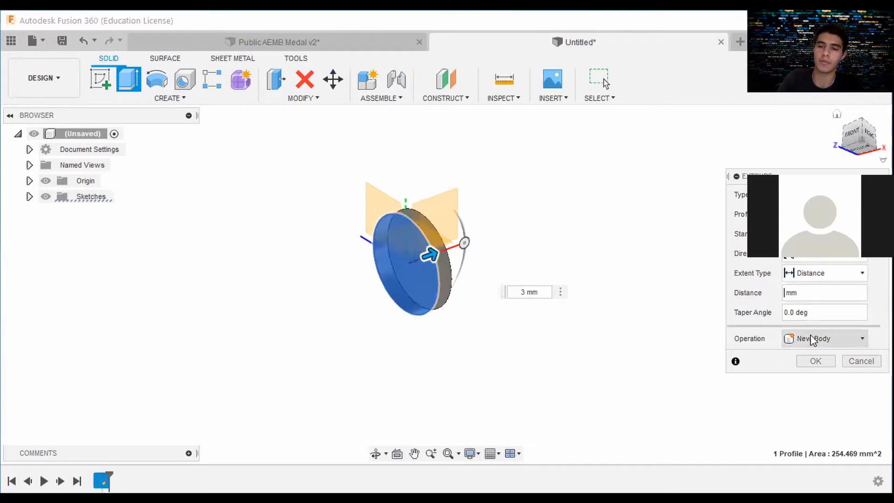
text(2)
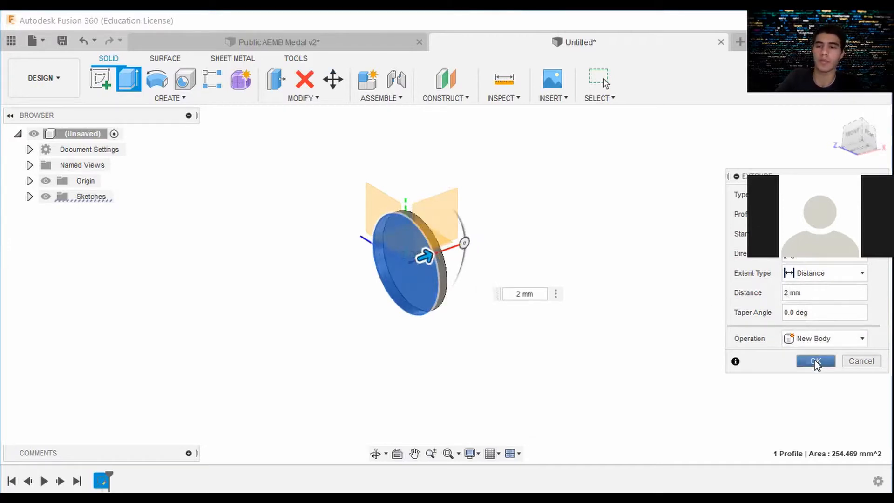
click(815, 362)
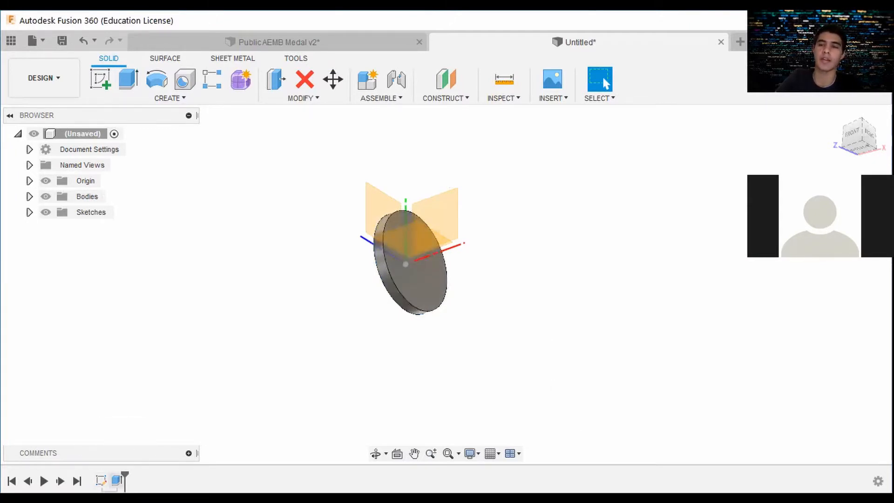
Reopen the disc's extrusion for editing, try a 60-degree taper angle and return the taper to 0 degrees
click(117, 480)
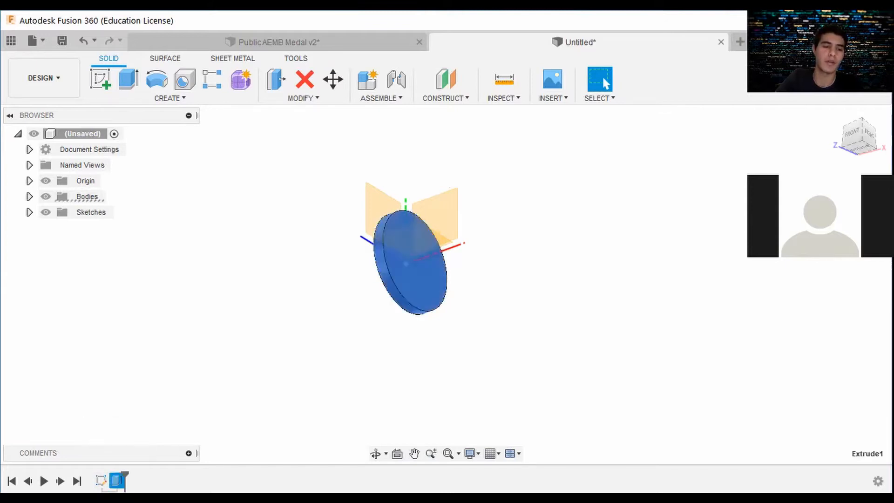
right_click(118, 479)
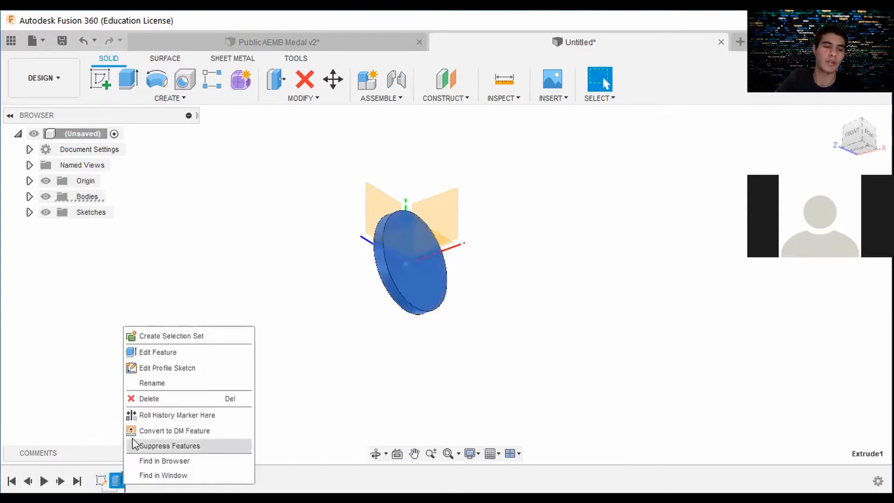
click(153, 357)
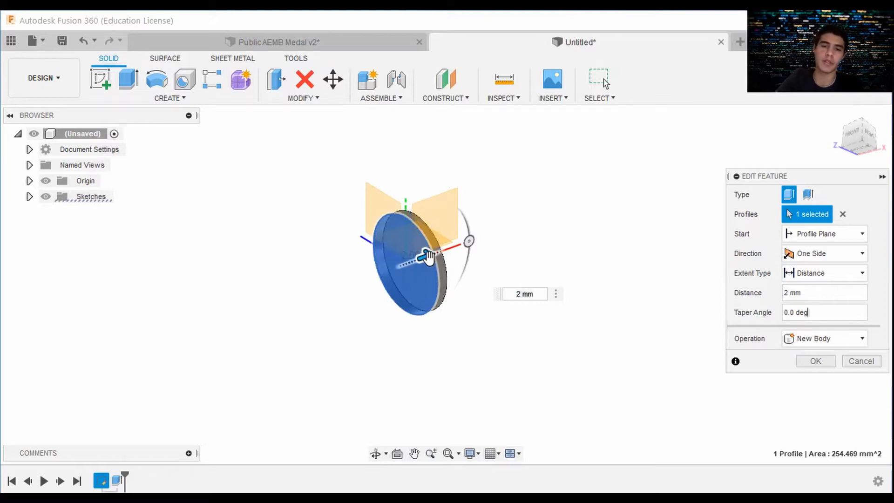
drag(469, 241, 451, 345)
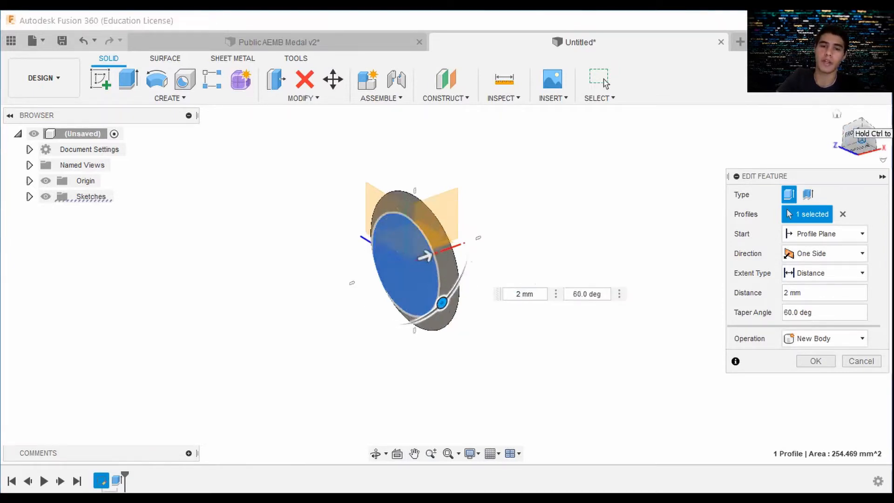
click(859, 137)
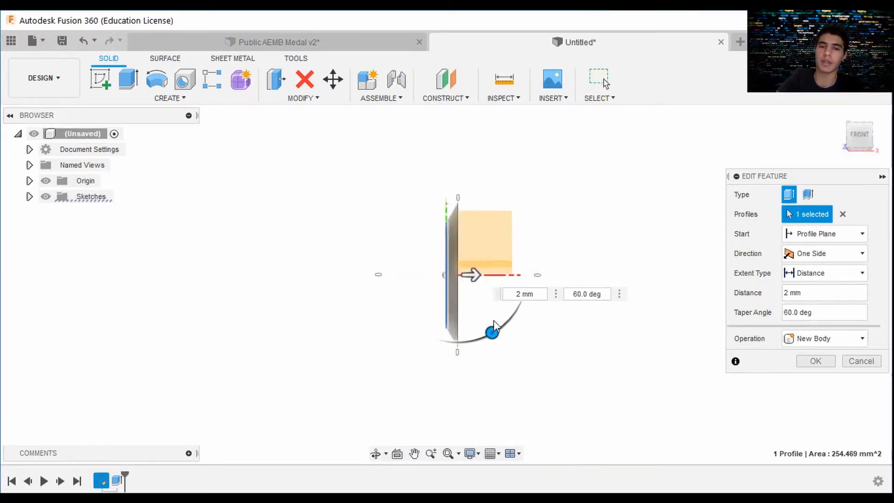
drag(494, 325, 515, 266)
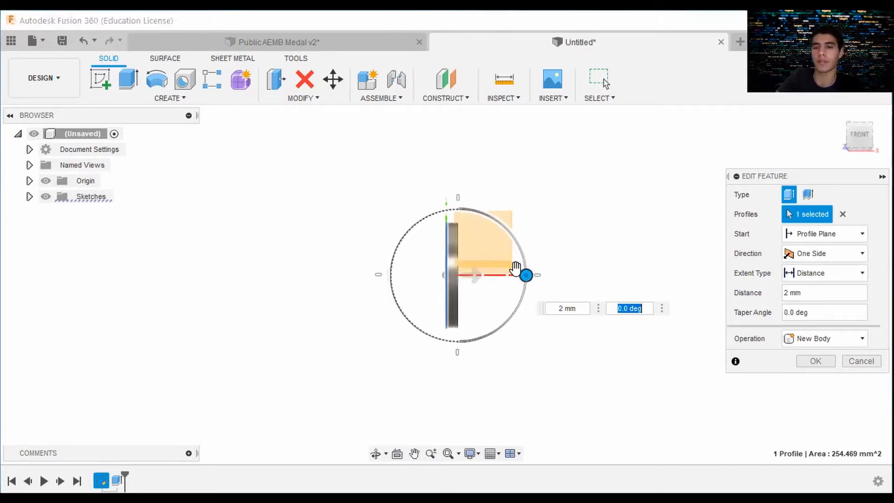
Review the operation choices for the disc's extrusion, keep New Body and accept the feature
click(846, 345)
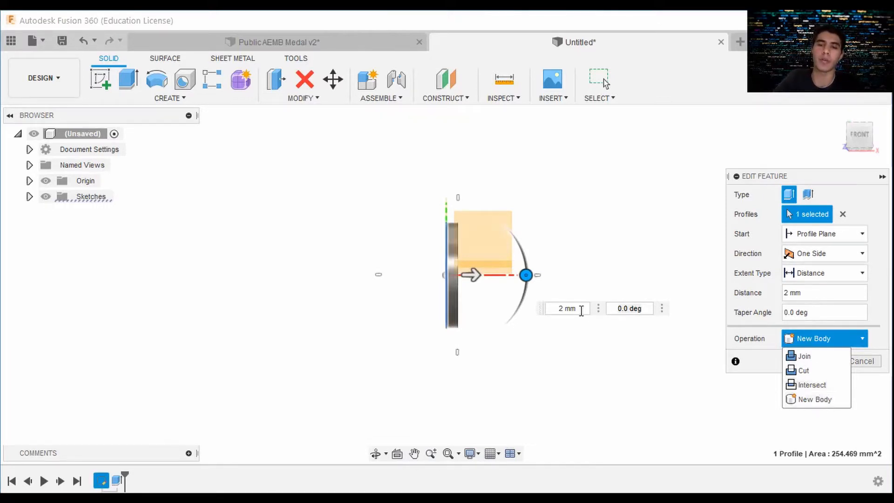
click(826, 341)
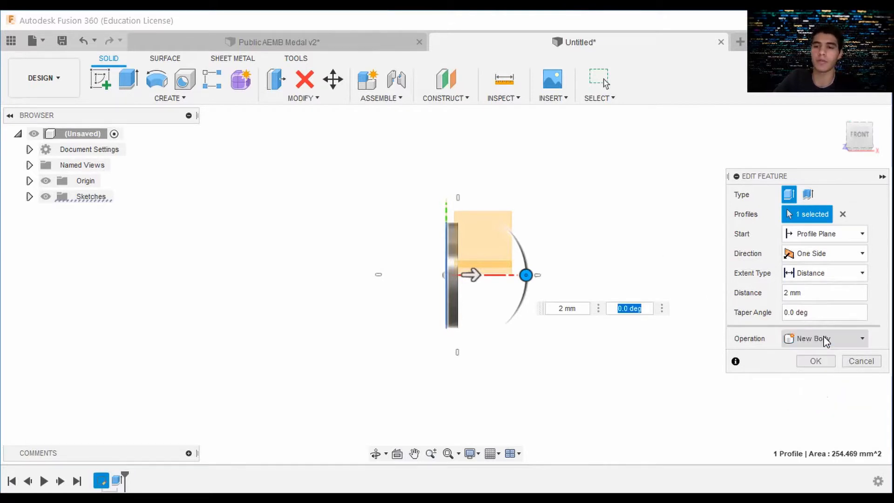
click(826, 342)
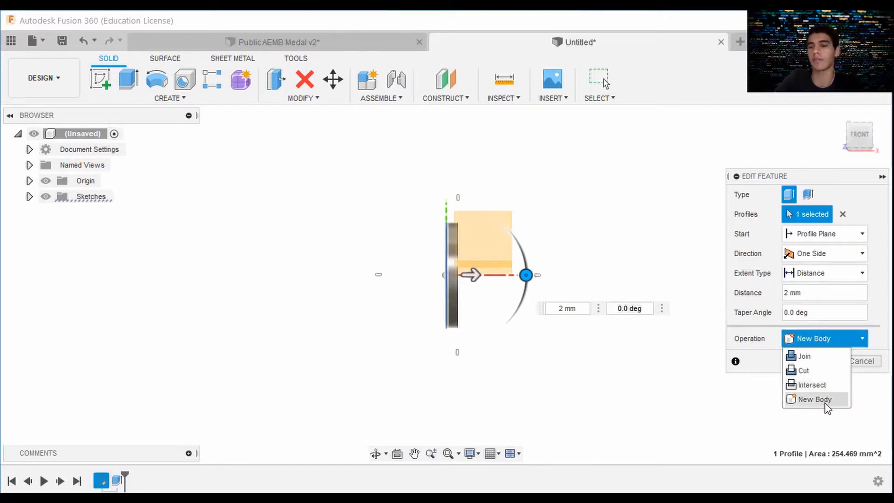
click(758, 399)
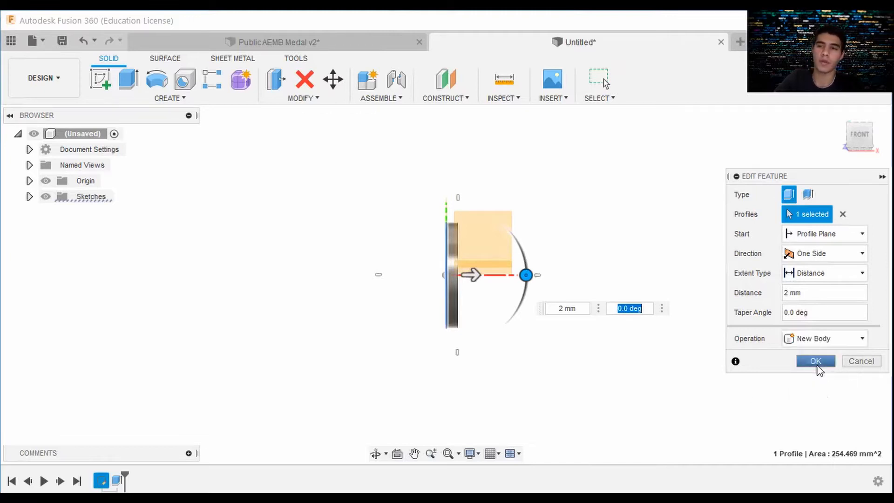
click(816, 362)
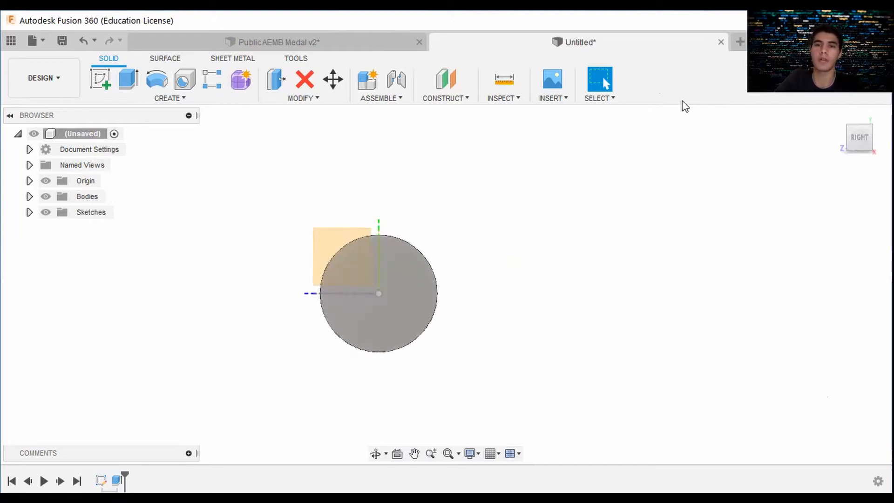
Insert the image "EMBS Logo - Campus Life (6)" from the computer's Downloads folder as a canvas on the disc's front face
click(566, 100)
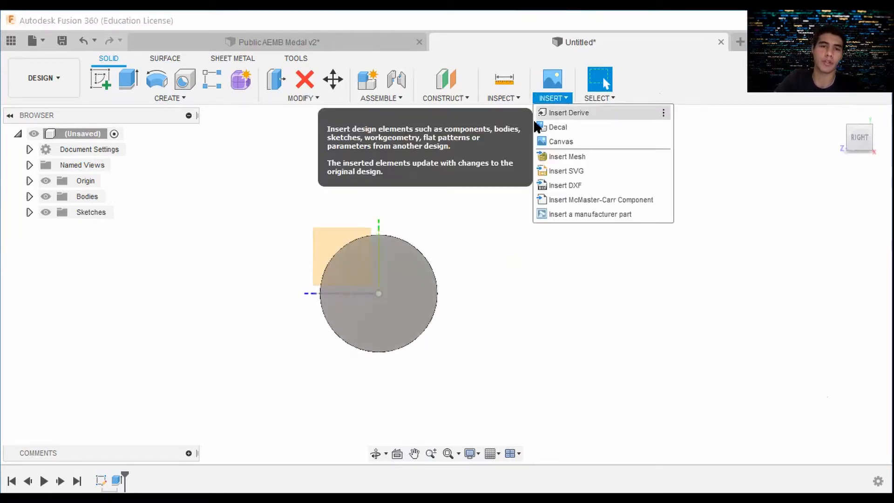
click(563, 100)
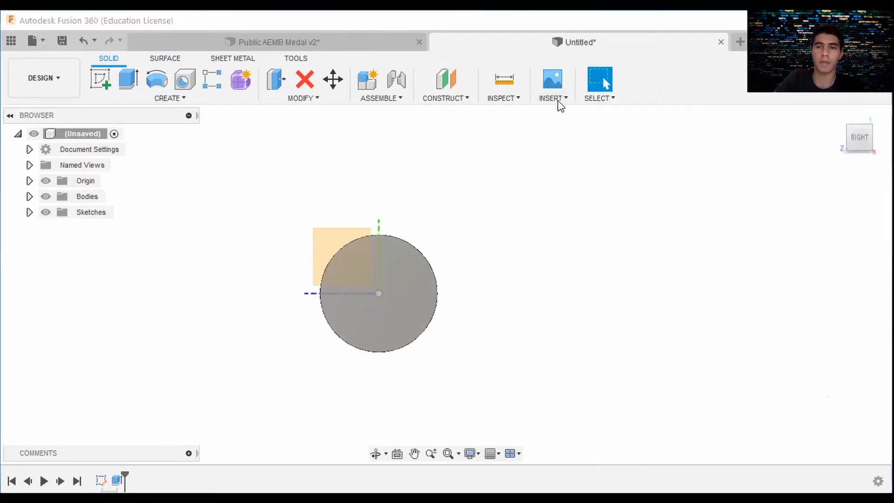
click(559, 102)
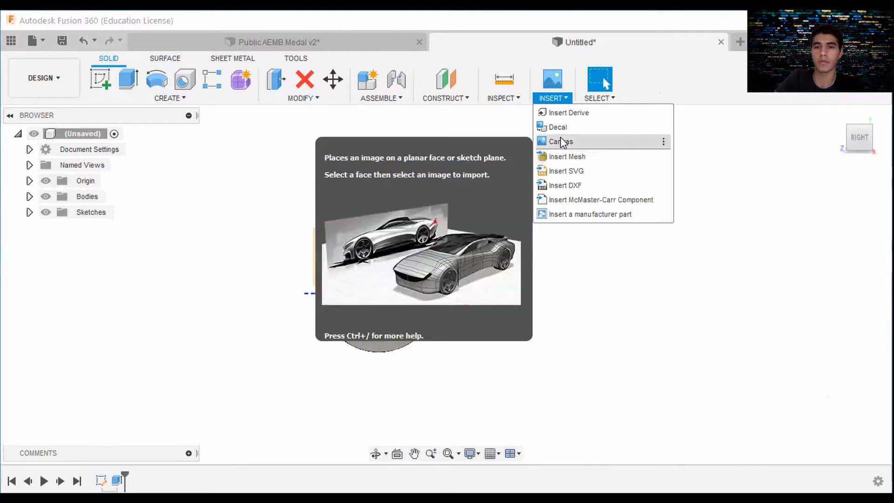
click(561, 142)
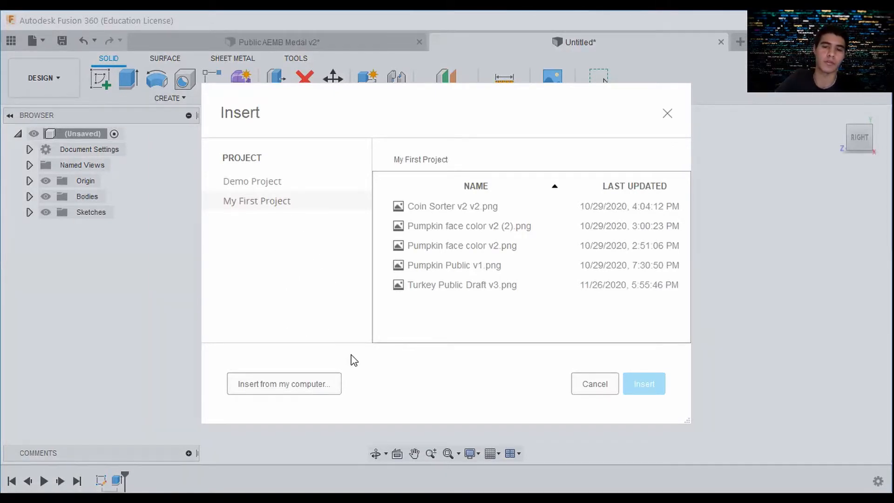
key(Escape)
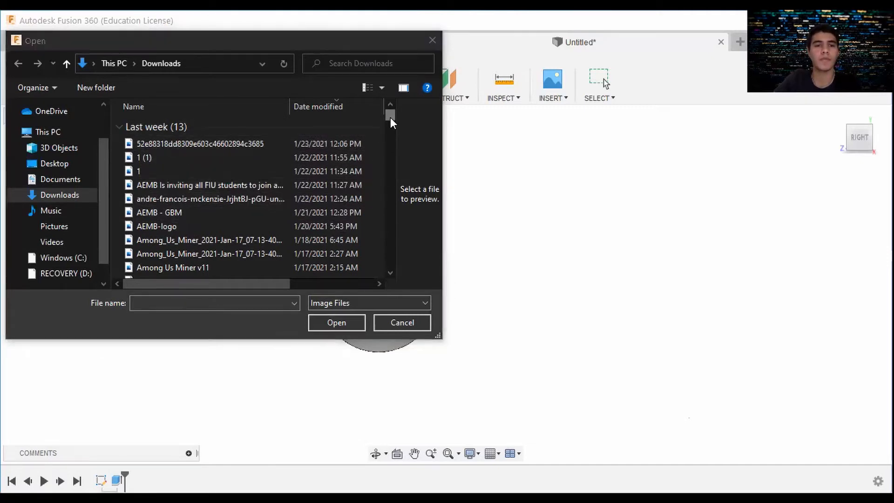
double_click(247, 144)
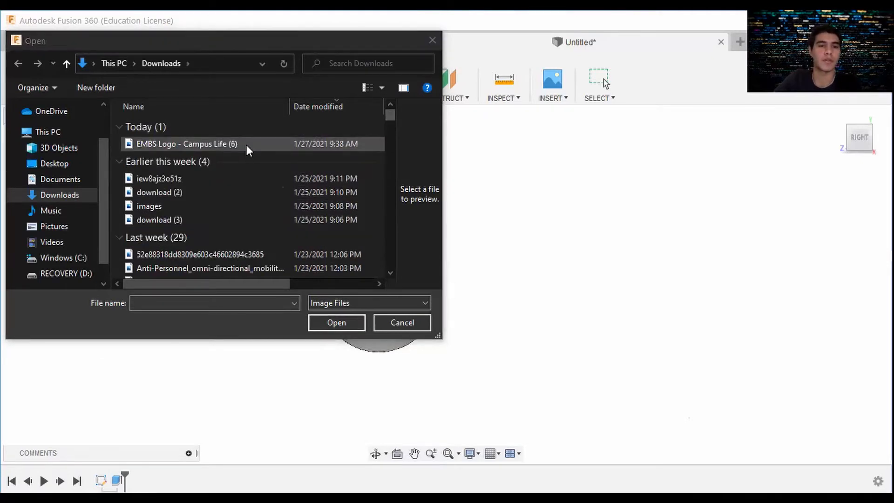
click(336, 323)
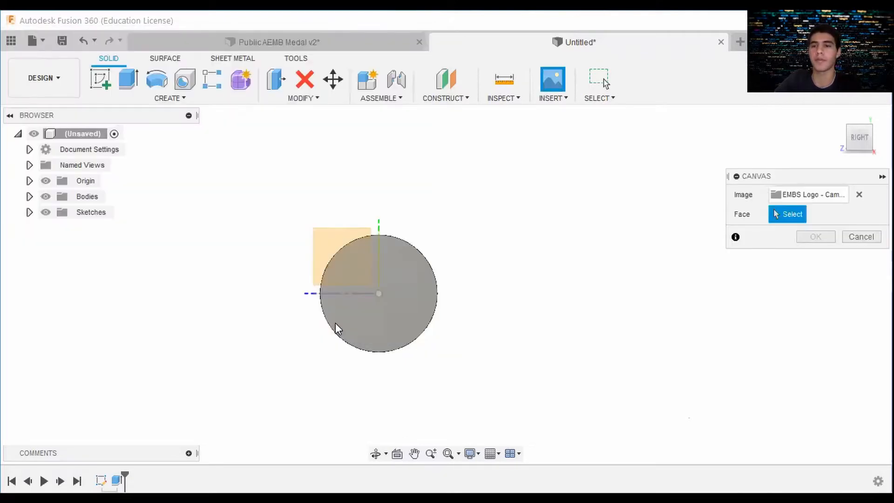
click(392, 284)
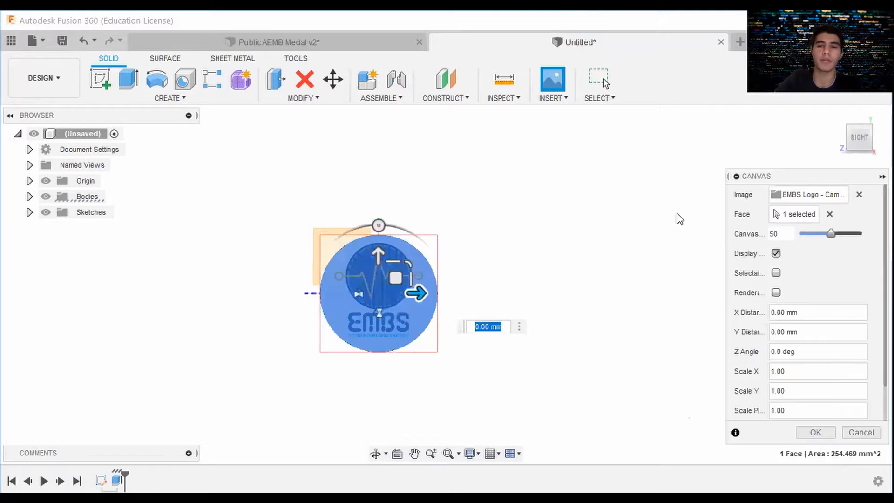
Enlarge and shift the logo canvas to centre its round emblem within the disc, at about X 0.23 mm and Y 0.117 mm, and accept it
drag(860, 138, 858, 138)
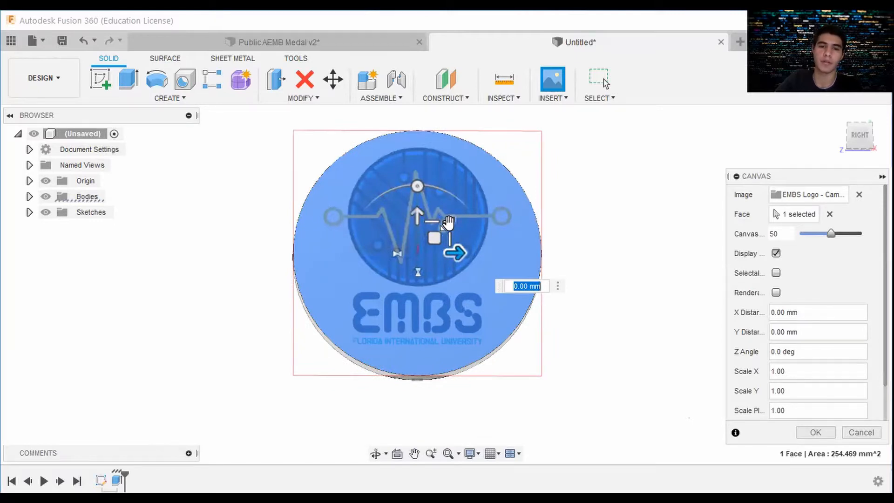
drag(448, 222, 430, 300)
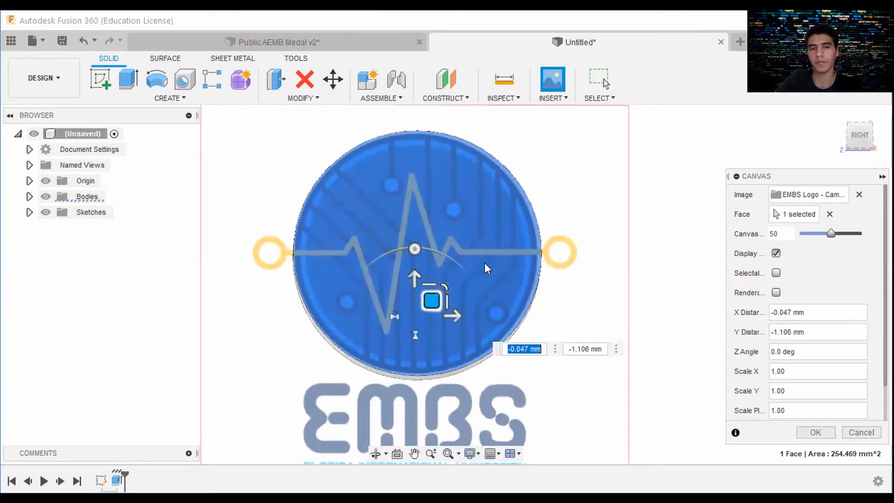
middle_drag(445, 284, 424, 247)
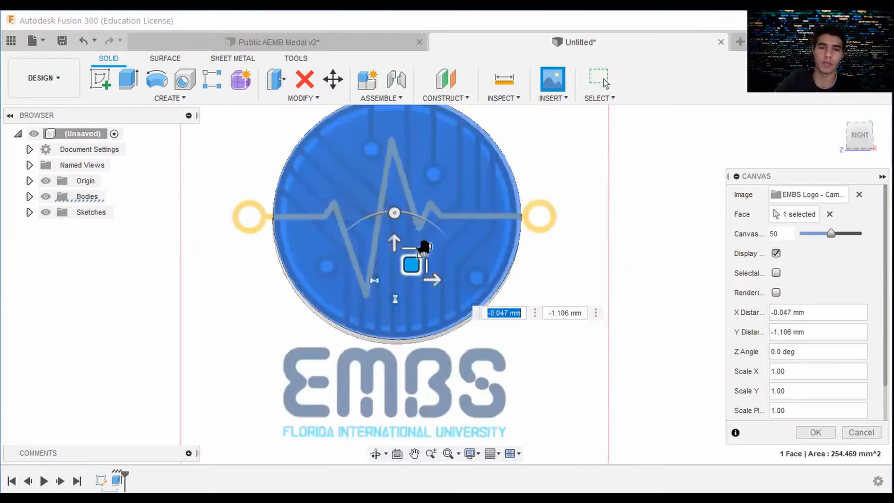
mouse_move(423, 248)
mouse_down()
mouse_move(414, 267)
mouse_move(410, 253)
mouse_up()
scroll(561, 201, down, 2)
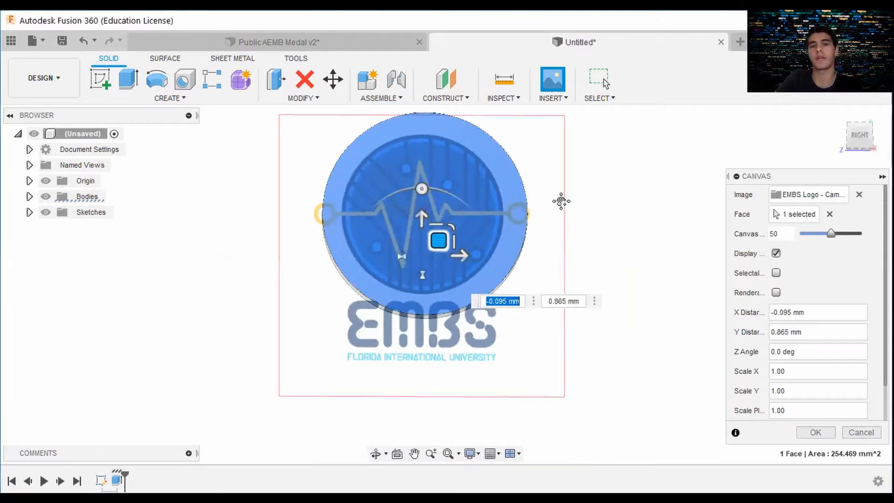
middle_drag(561, 201, 561, 226)
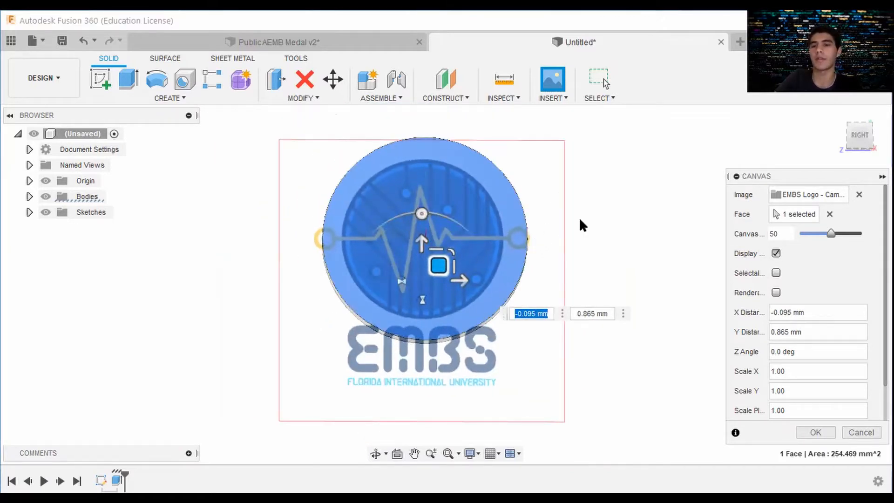
drag(452, 251, 447, 264)
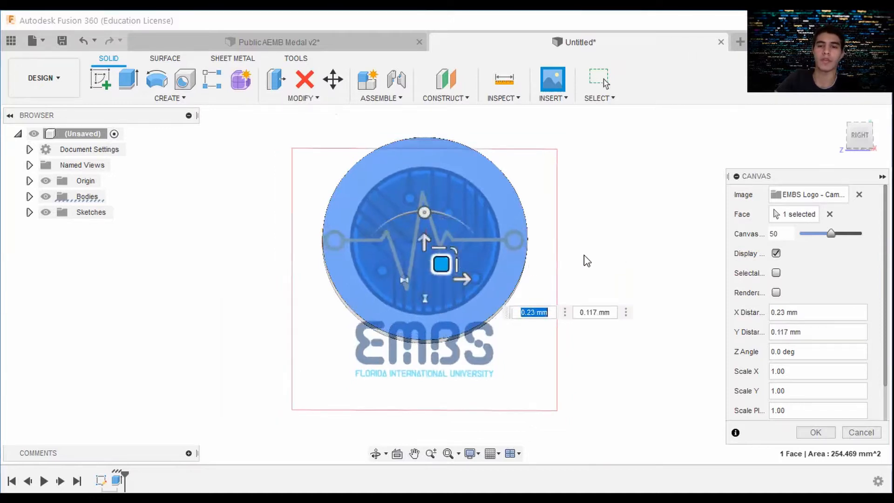
middle_drag(629, 242, 615, 229)
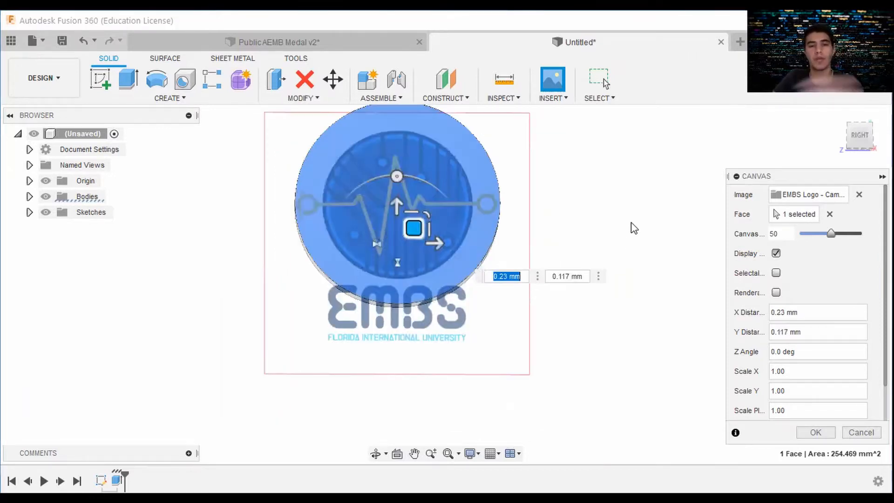
scroll(633, 228, down, 2)
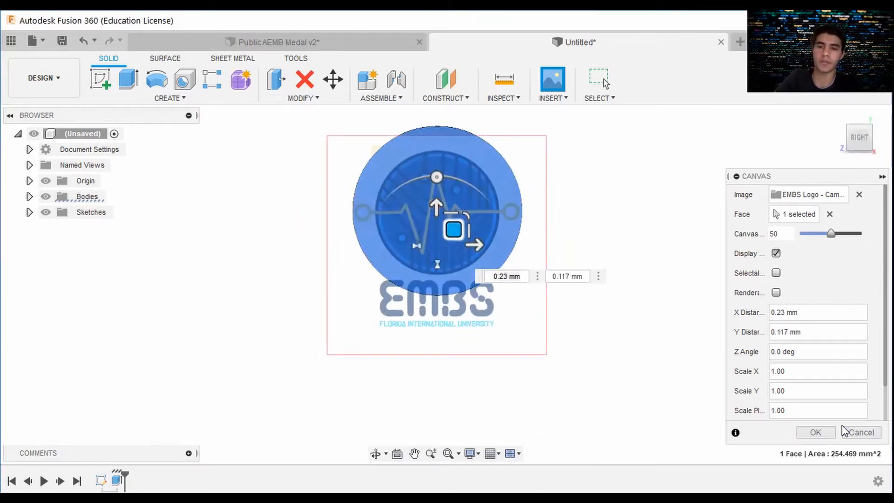
key(Return)
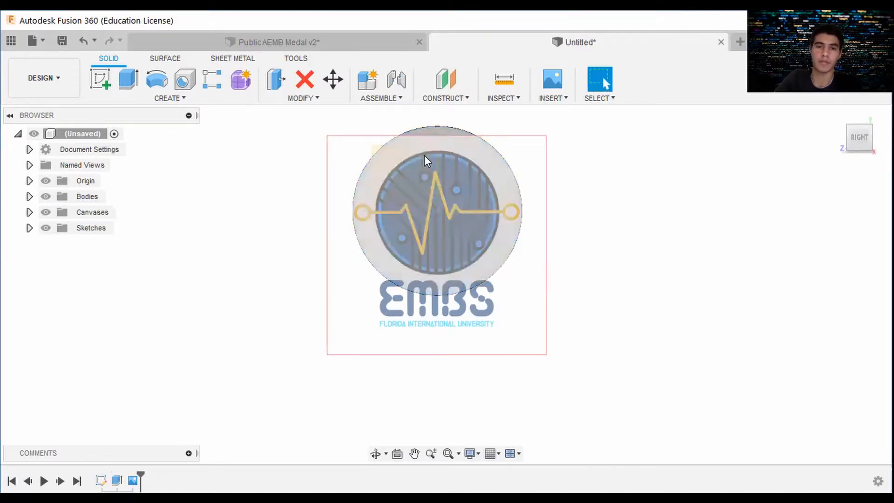
Start a sketch on the disc's front face and draw an origin-centred circle about 13.2 mm in diameter around the logo's round emblem
middle_drag(554, 167, 547, 220)
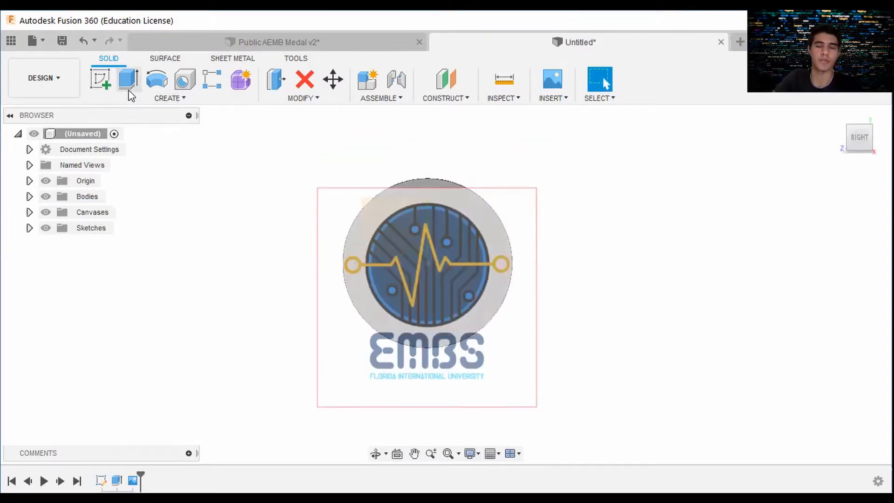
click(103, 80)
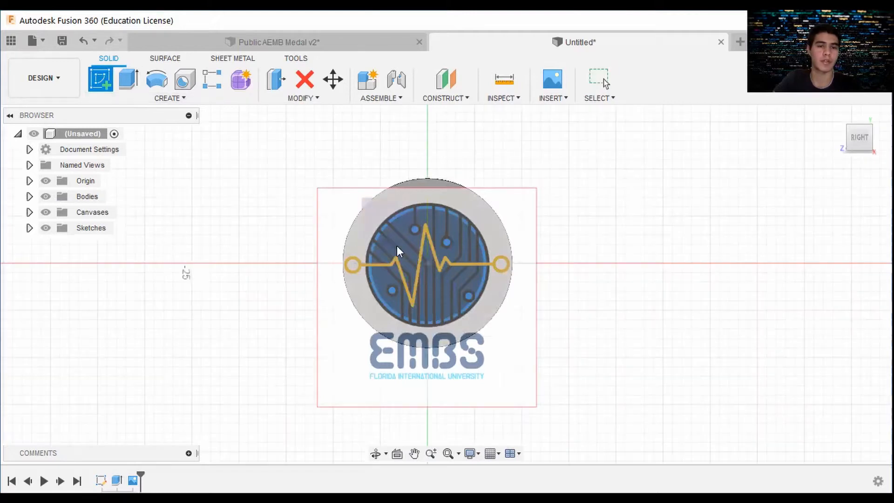
click(455, 206)
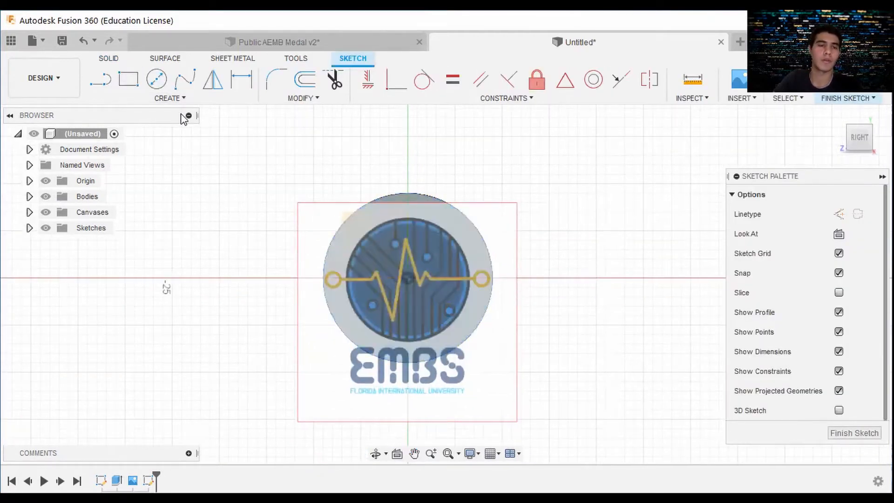
click(157, 79)
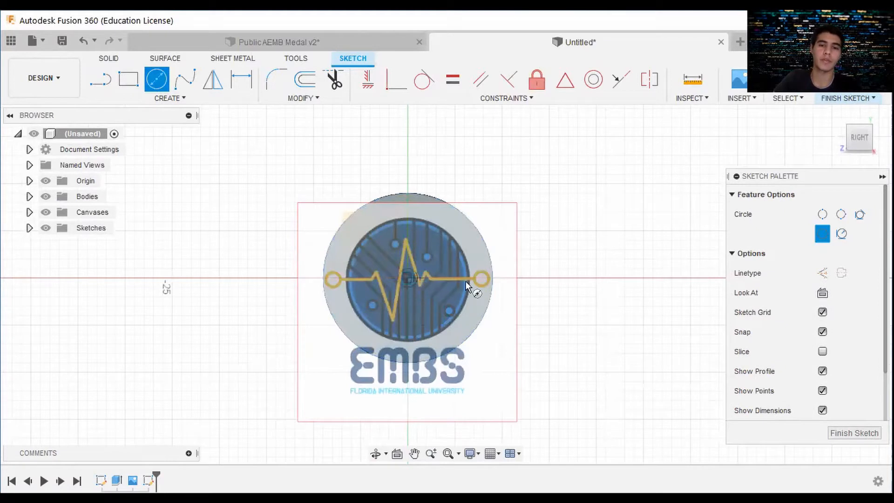
scroll(469, 280, up, 2)
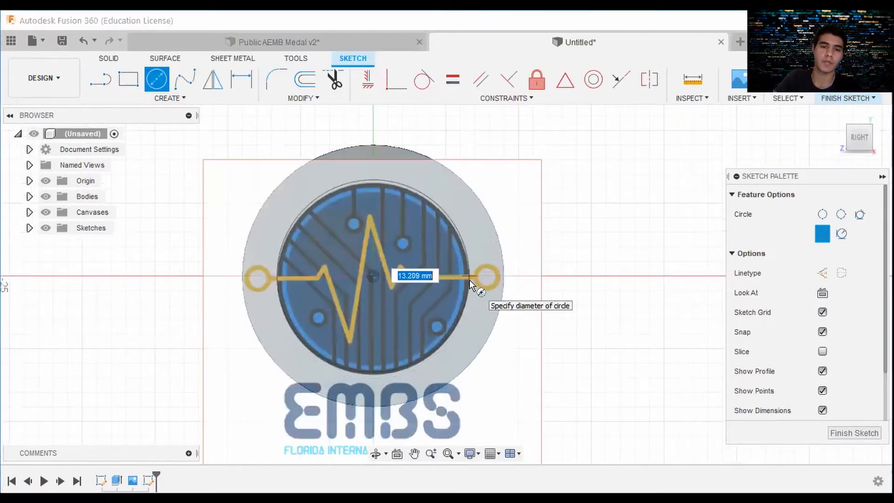
click(469, 280)
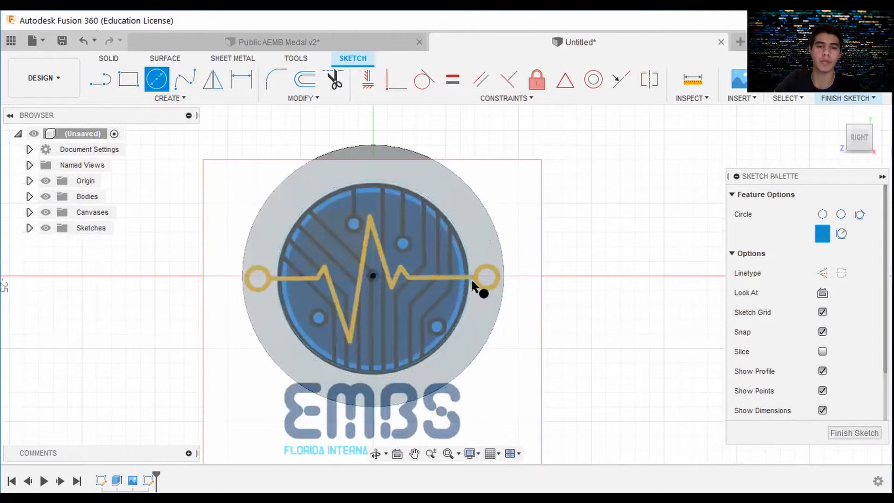
click(505, 280)
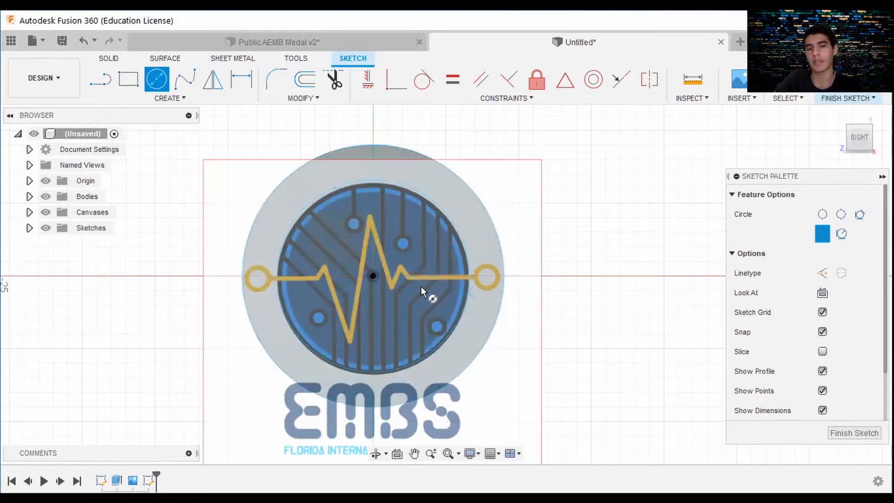
Dimension the circle around the logo's round emblem to a diameter of 14 mm
click(233, 96)
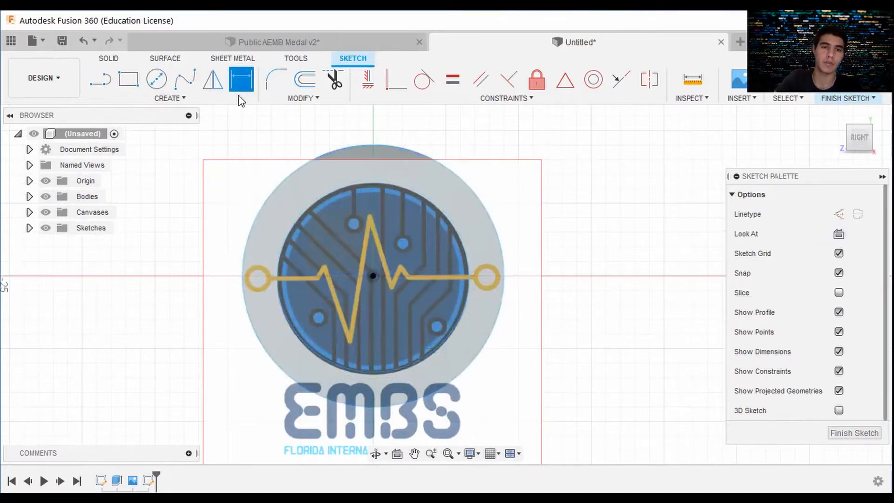
click(276, 275)
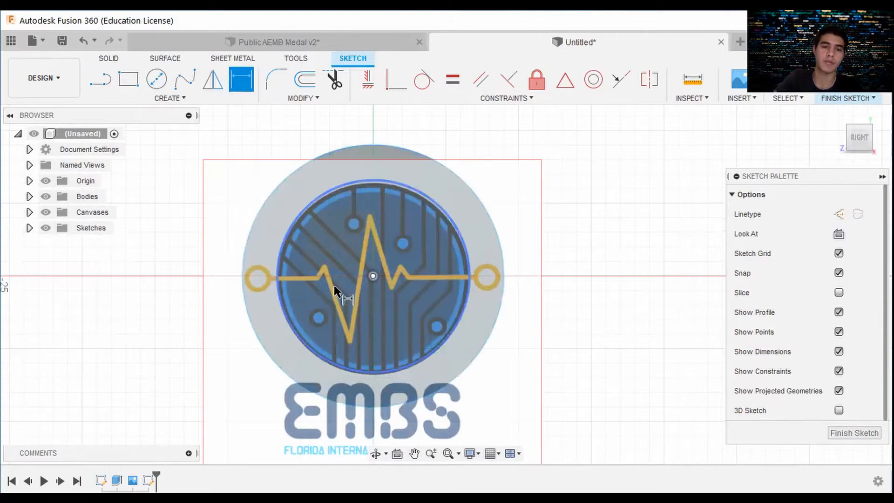
click(394, 275)
text(14)
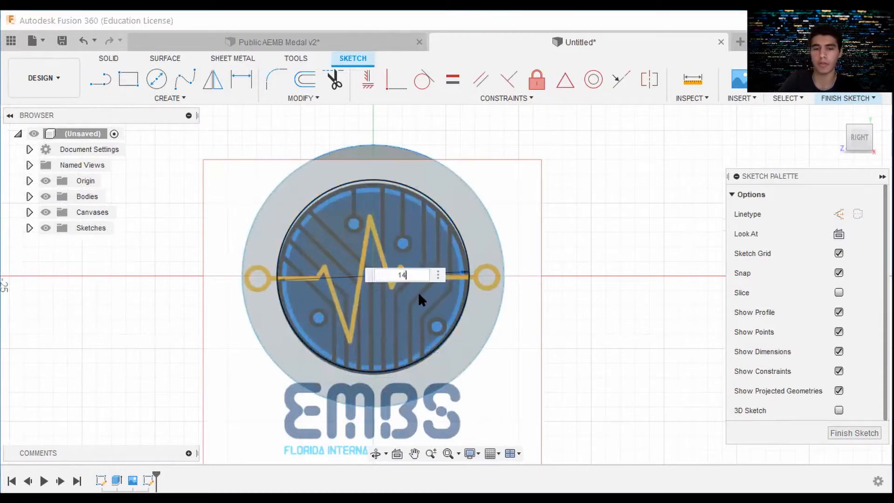
key(Return)
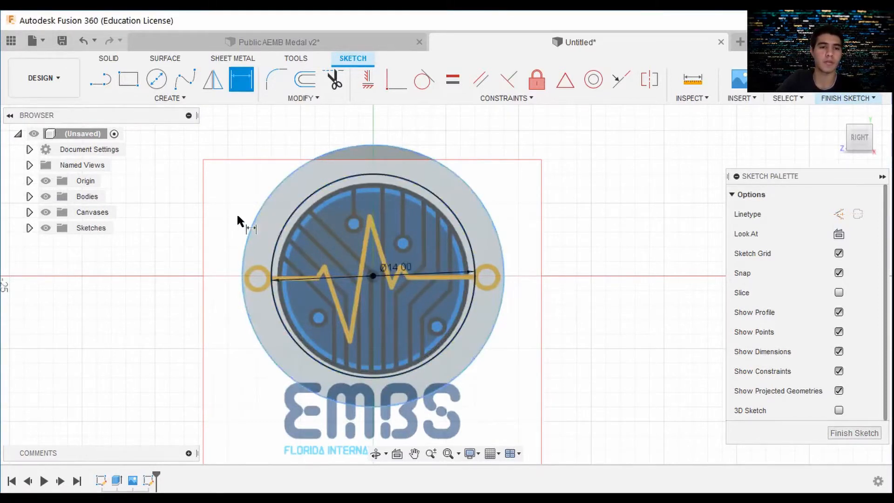
Dimension the diameter of the disc's outer circle and finish the sketch
click(264, 196)
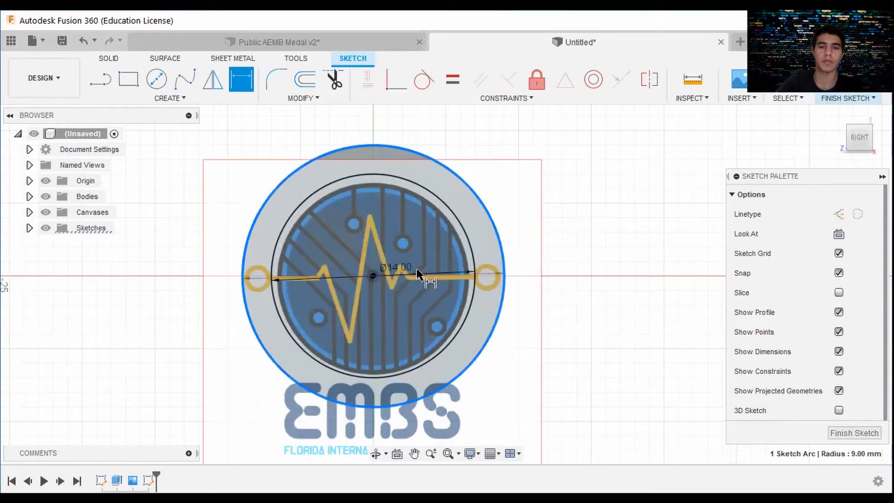
click(383, 350)
key(Return)
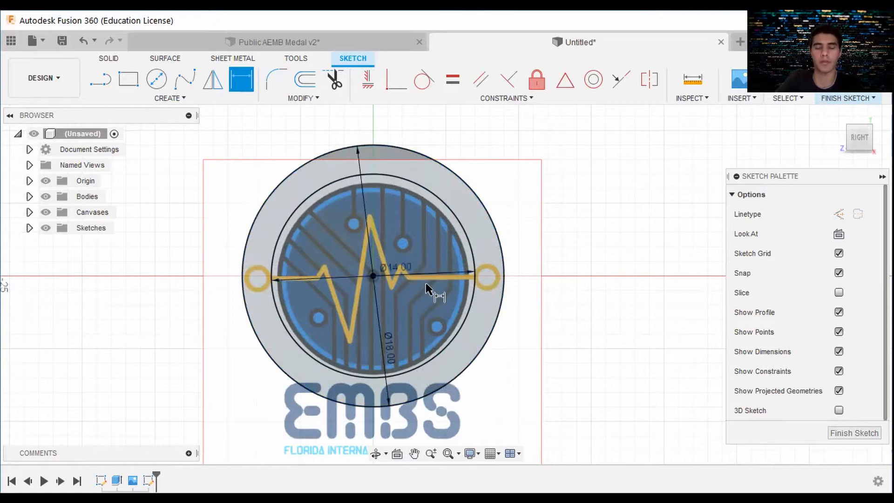
click(846, 90)
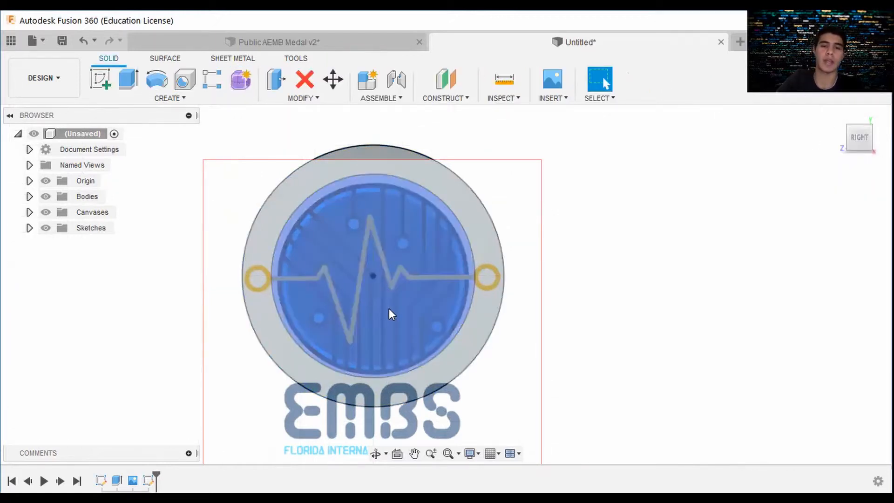
Edit the EMBS logo canvas, enlarge it to a plane scale of about 1.035 and accept the change
middle_drag(389, 308, 385, 270)
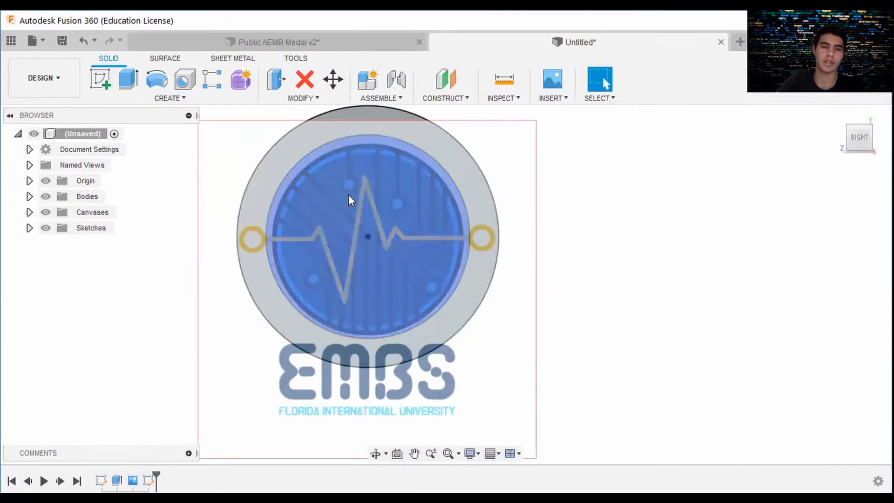
click(133, 480)
right_click(133, 481)
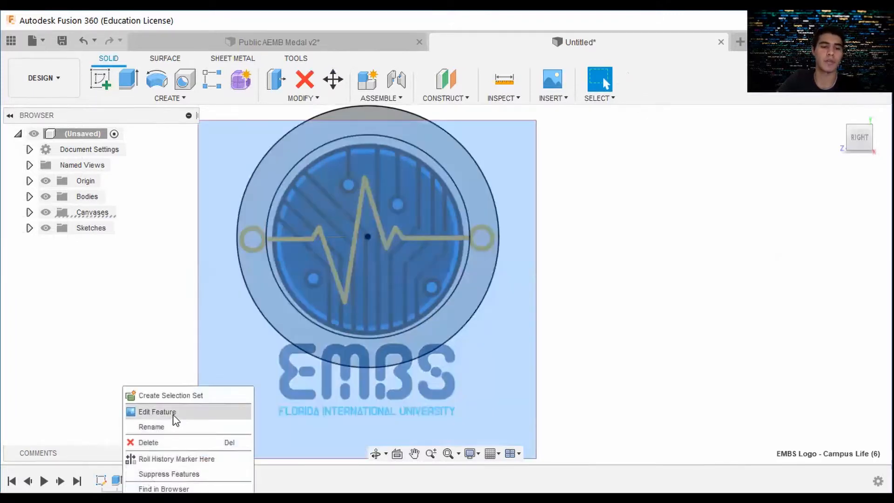
click(176, 412)
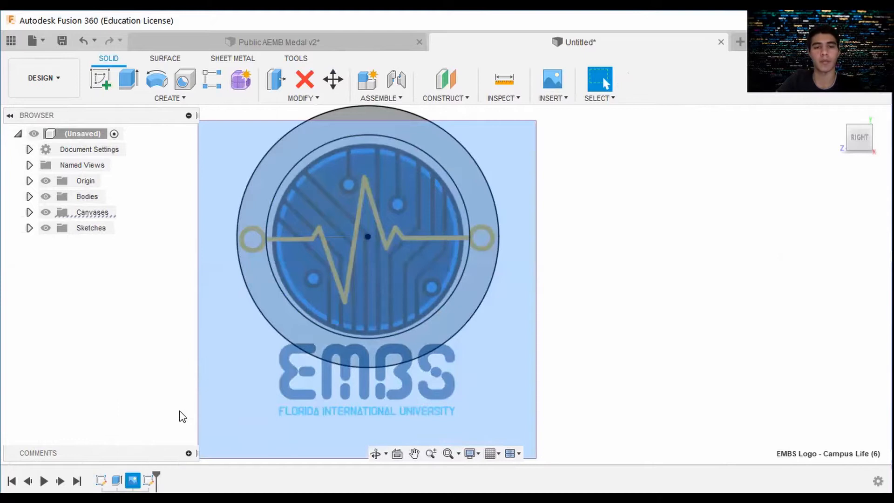
drag(374, 278, 393, 256)
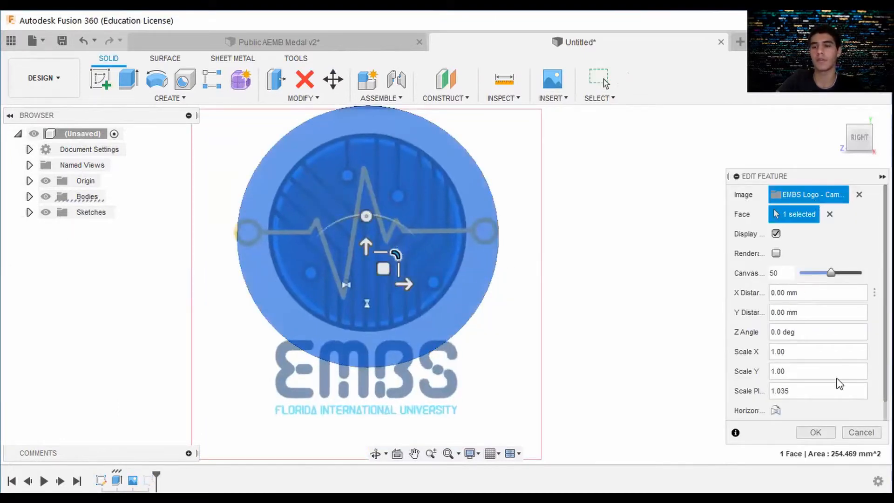
click(816, 433)
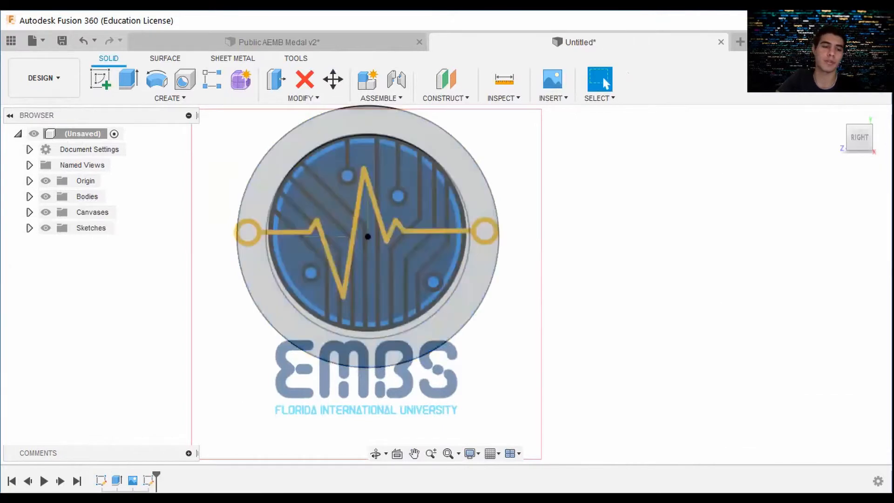
Edit the logo canvas again, enlarge it and shift it to about Y -0.27 mm so the emblem fills the 14 mm circle, and accept
right_click(132, 480)
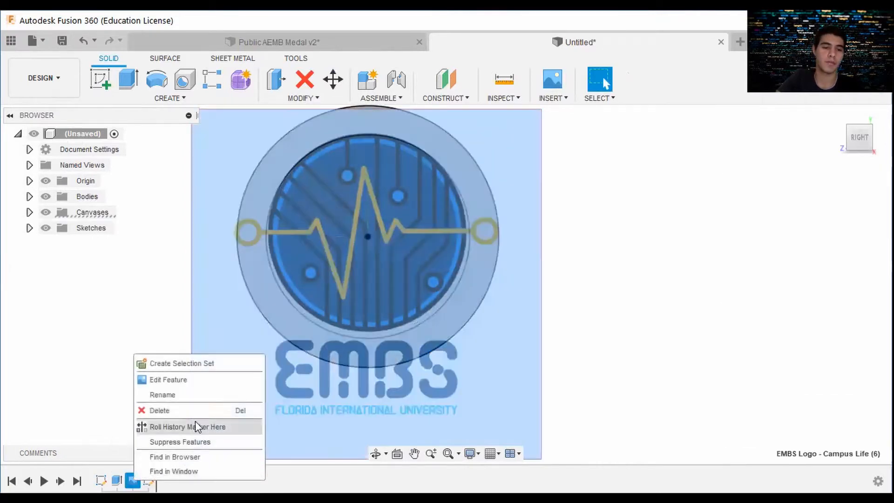
click(203, 381)
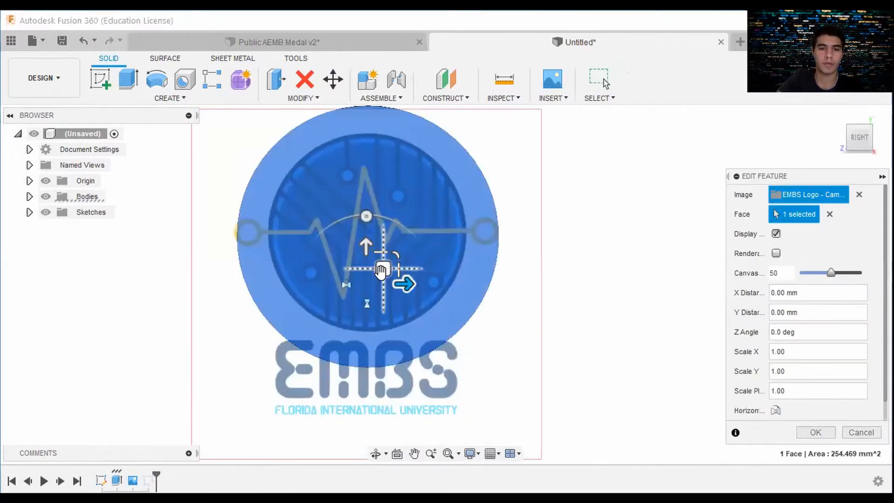
mouse_move(384, 268)
mouse_down()
mouse_move(399, 256)
mouse_move(384, 275)
mouse_up()
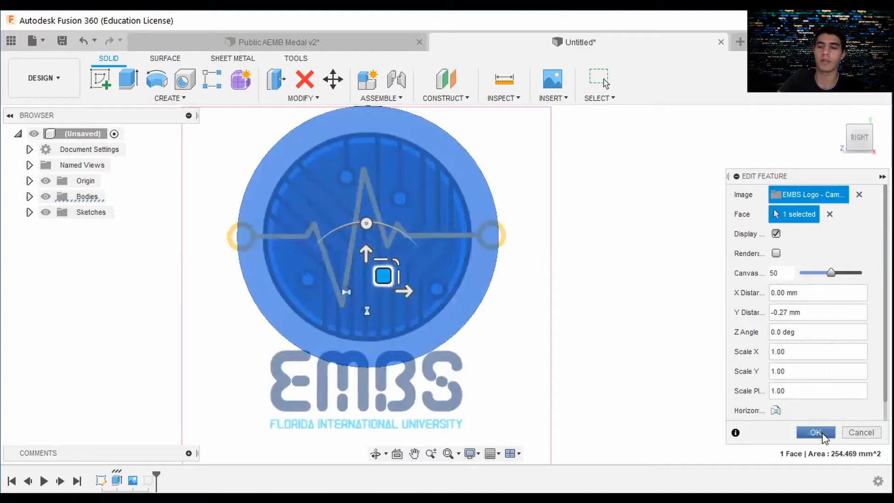
click(815, 432)
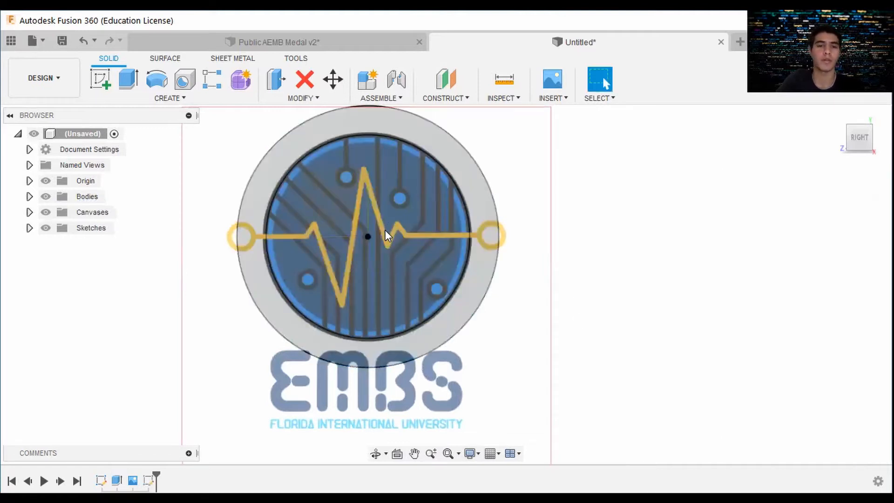
Start a new sketch on the disc's front face inside the 14 mm circle
scroll(385, 235, up, 3)
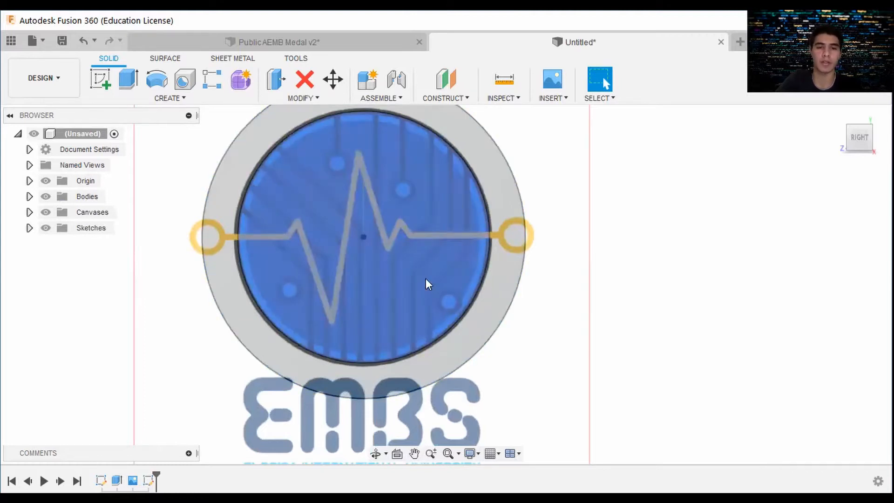
middle_drag(449, 270, 476, 293)
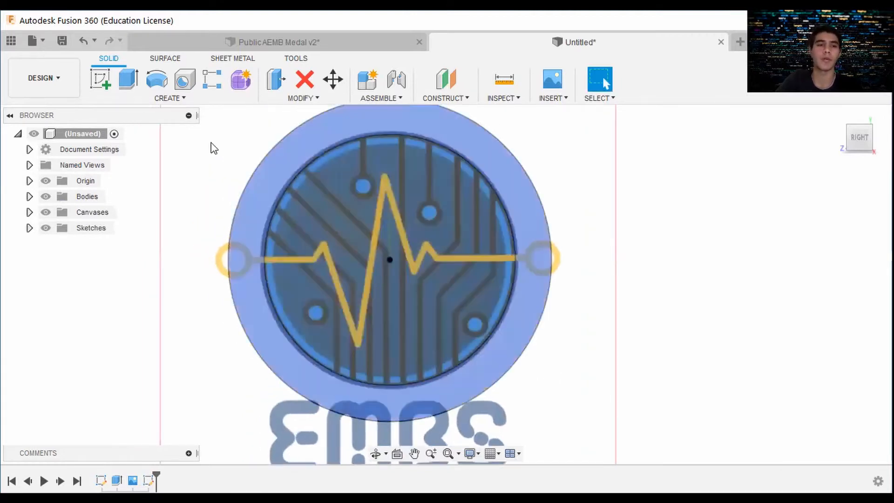
click(94, 81)
click(306, 240)
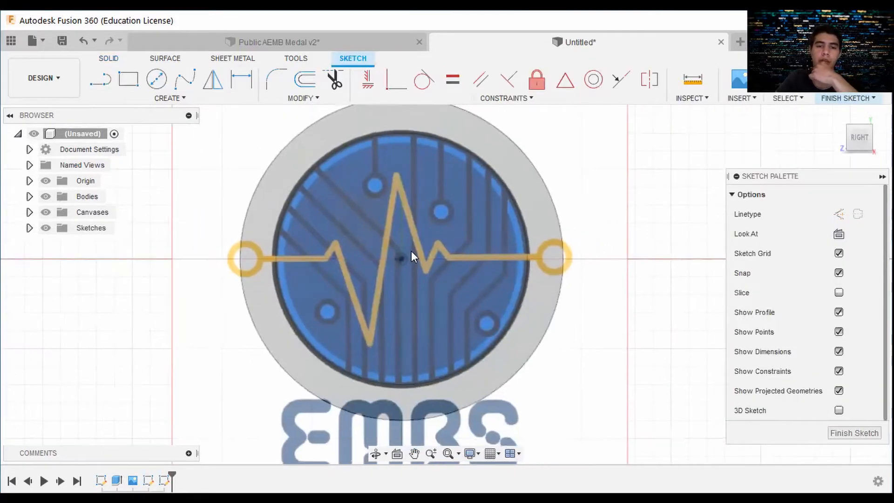
click(99, 78)
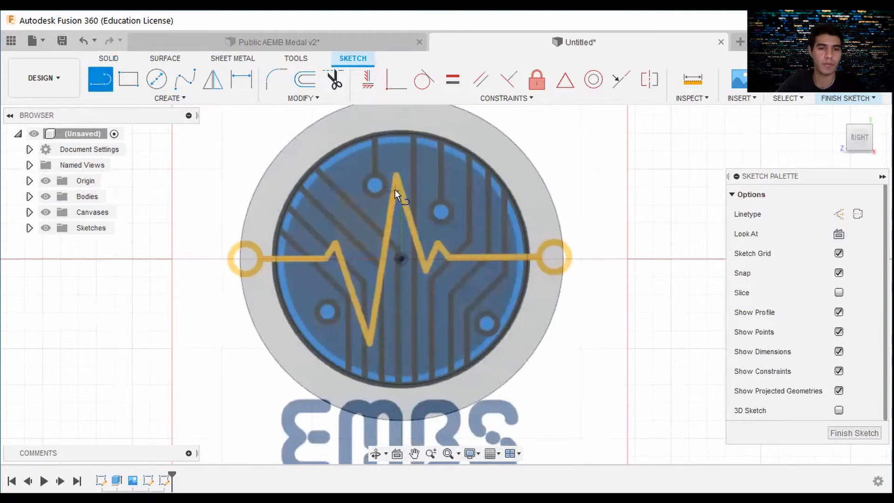
scroll(384, 260, up, 1)
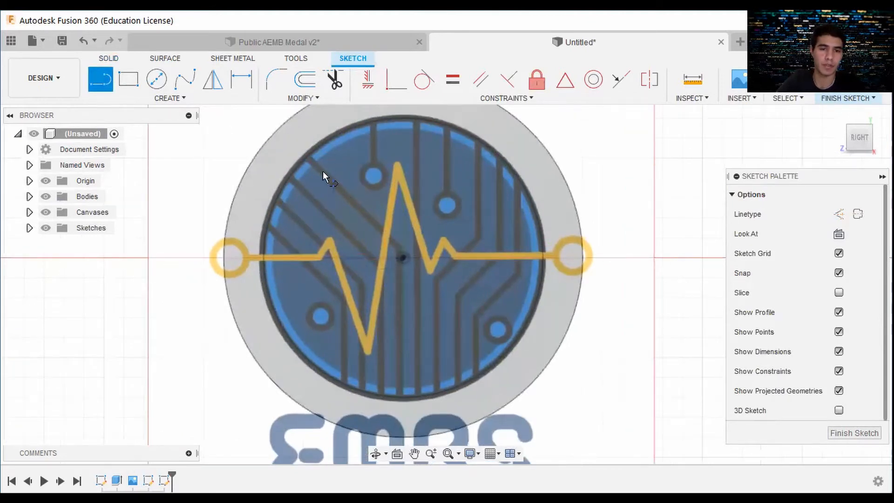
scroll(329, 181, up, 3)
scroll(334, 186, up, 6)
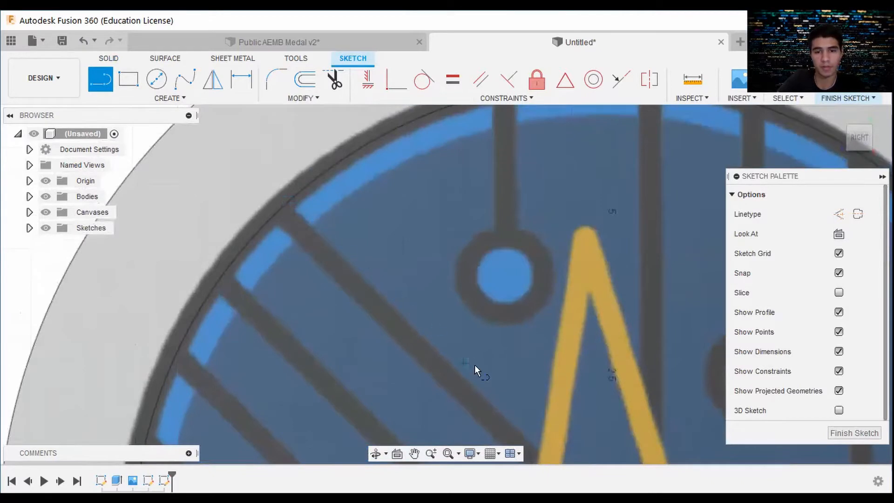
scroll(488, 373, down, 5)
scroll(466, 322, up, 5)
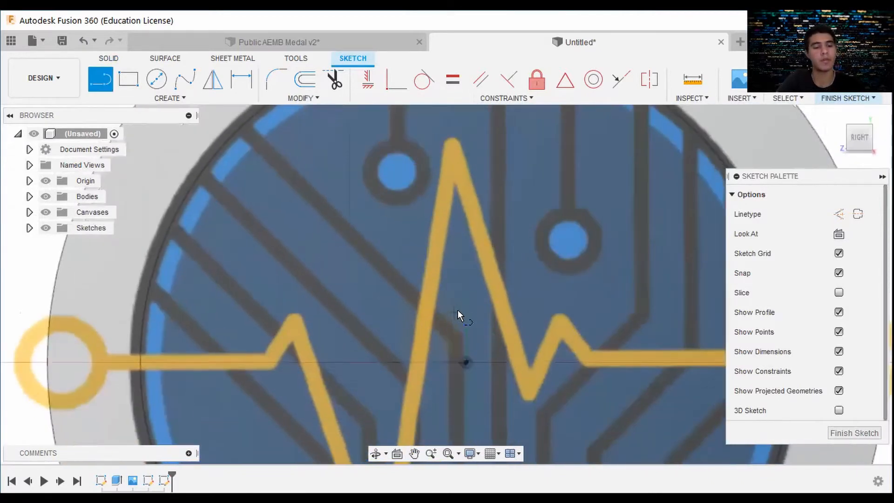
key(Escape)
Draw an origin-centred circle about 13 mm in diameter just inside the emblem's light-blue ring
scroll(404, 189, down, 2)
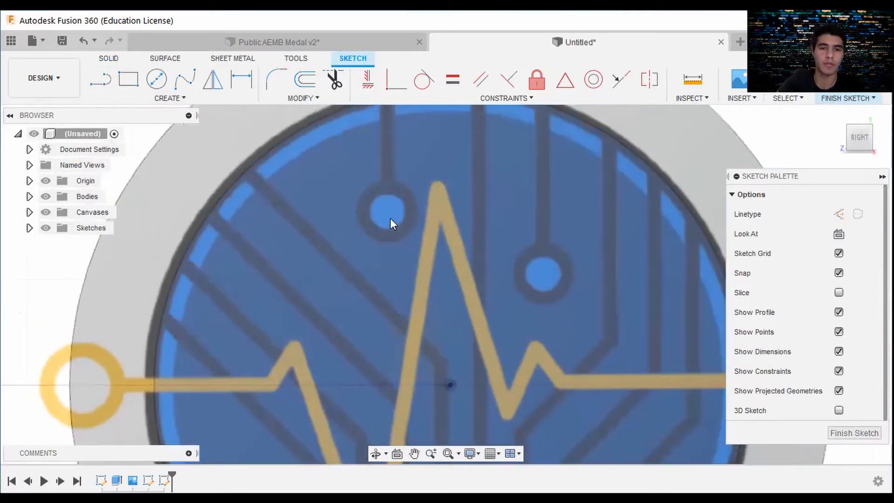
click(156, 79)
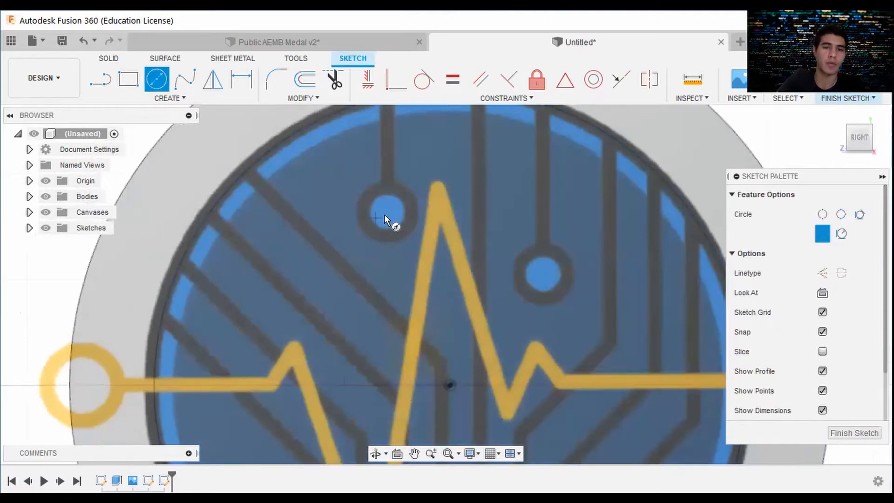
scroll(386, 208, up, 3)
scroll(411, 264, down, 5)
scroll(398, 290, up, 2)
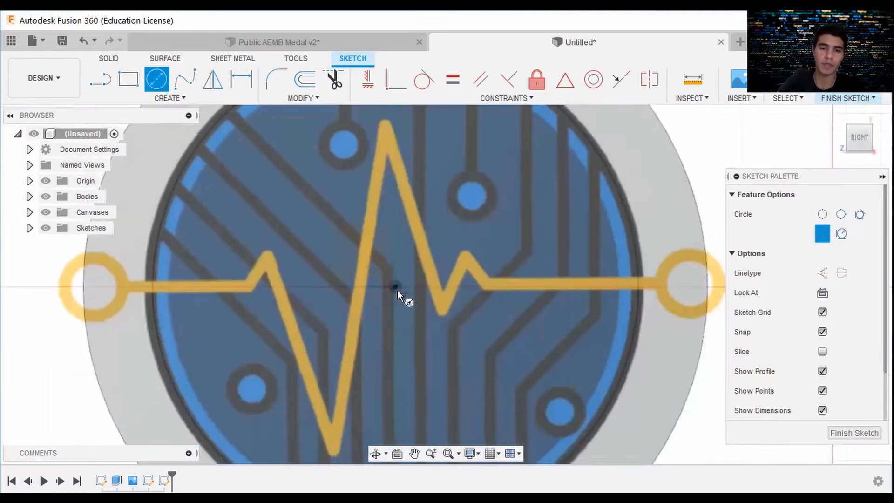
click(618, 287)
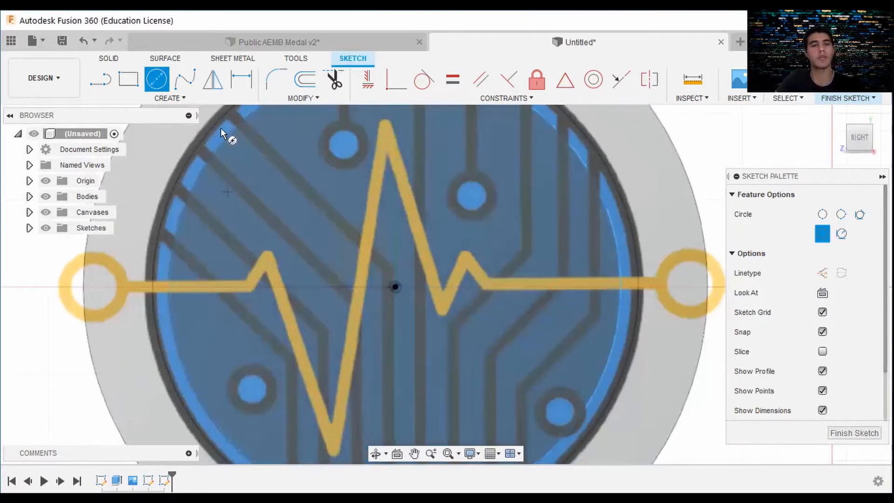
Dimension the diameter of the origin-centred circle inside the emblem's light-blue ring
click(240, 80)
click(618, 291)
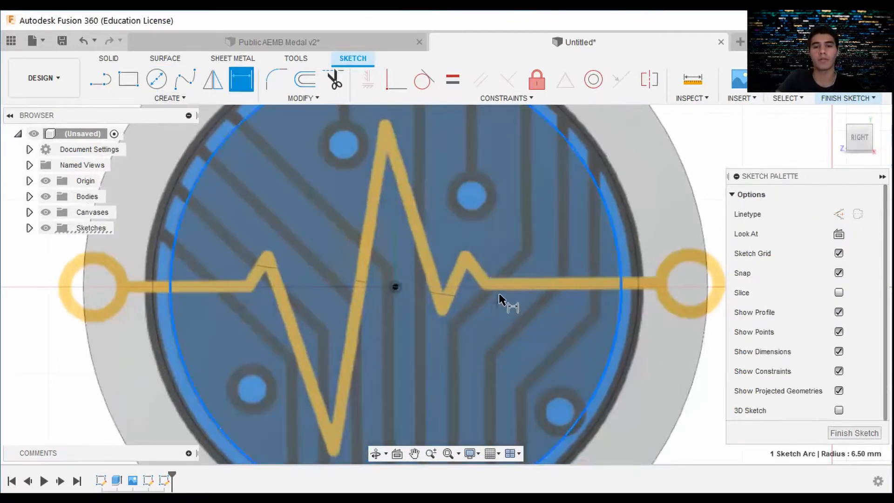
click(512, 289)
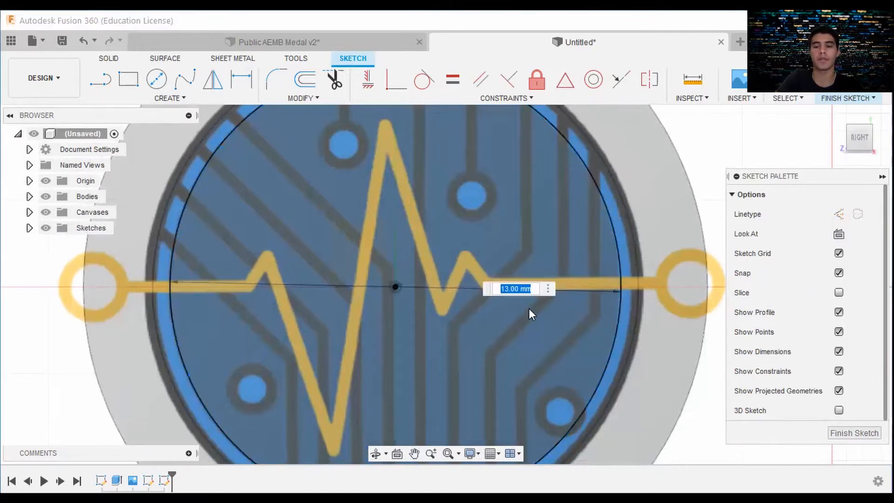
key(Return)
Draw a two-point circle about 1.5 mm in diameter around the dark ring of the lower-left circuit node
scroll(428, 248, down, 1)
middle_drag(417, 232, 387, 210)
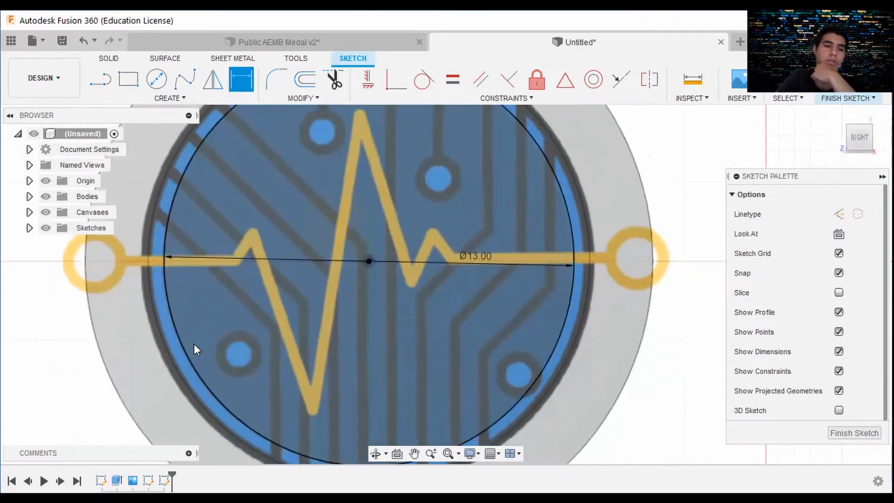
scroll(219, 293, down, 2)
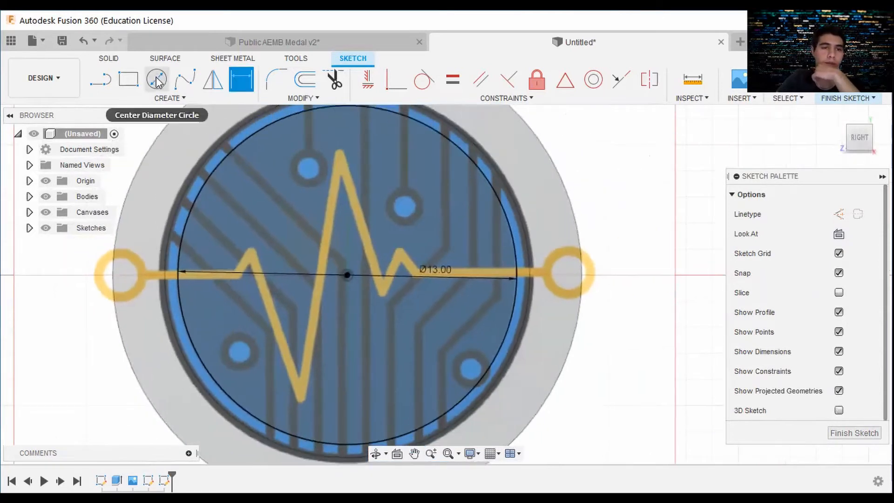
click(157, 79)
scroll(254, 356, up, 5)
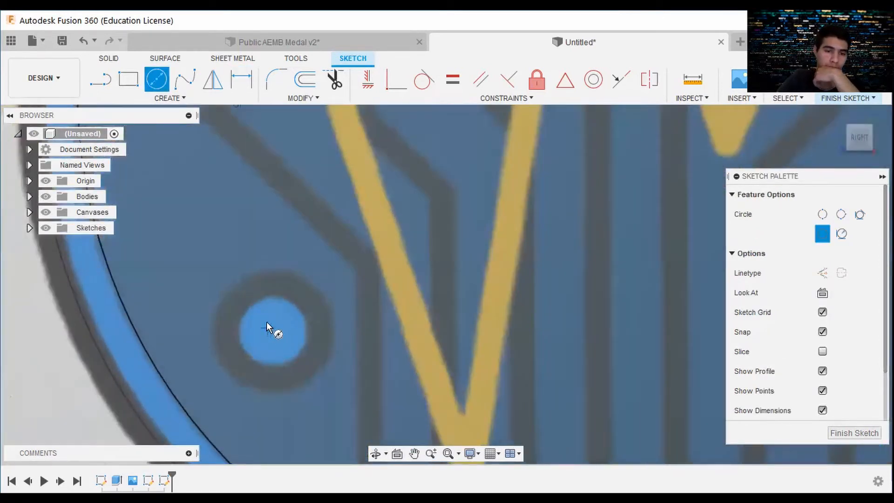
click(156, 98)
mouse_move(198, 143)
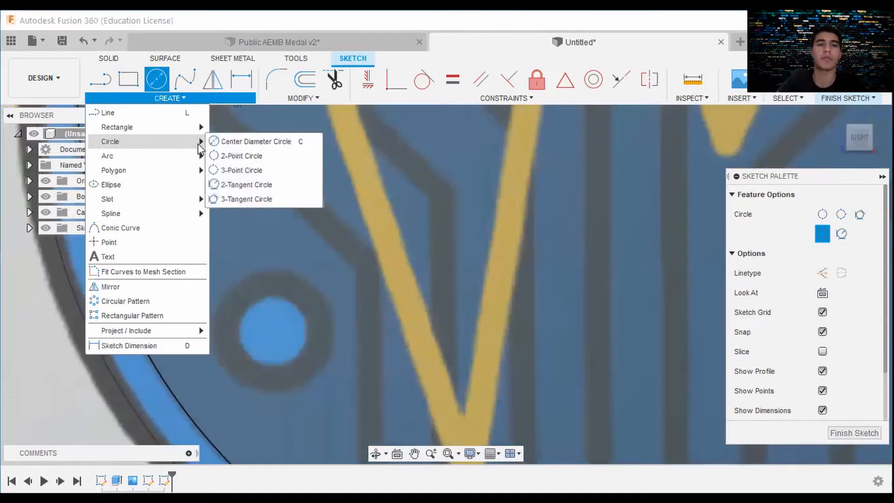
click(232, 161)
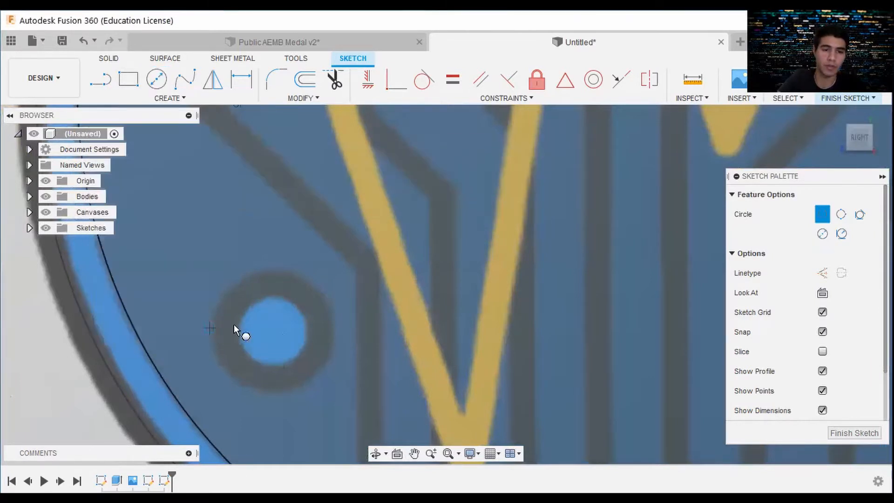
click(234, 324)
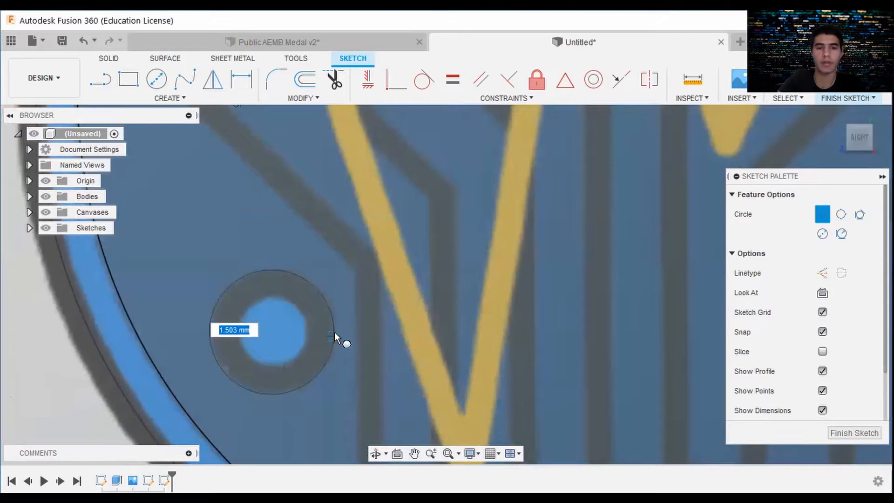
click(334, 332)
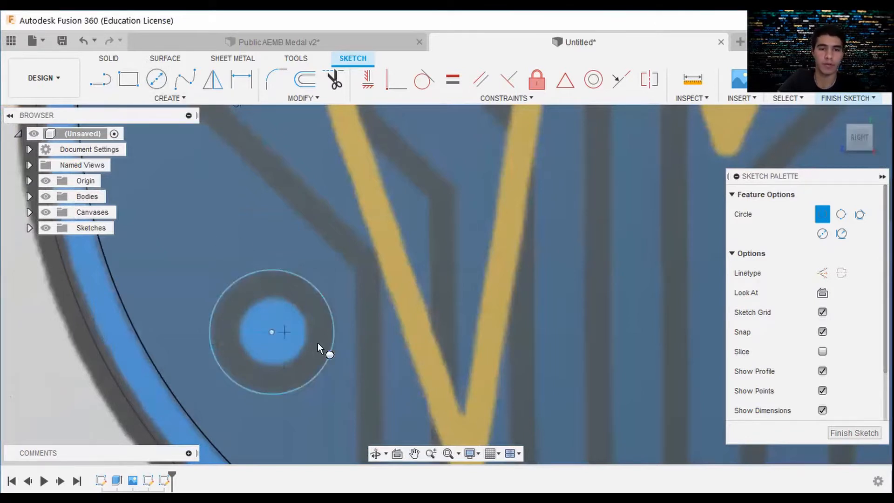
Add a concentric circle about 0.83 mm in diameter around the blue centre of the lower-left circuit node
key(c)
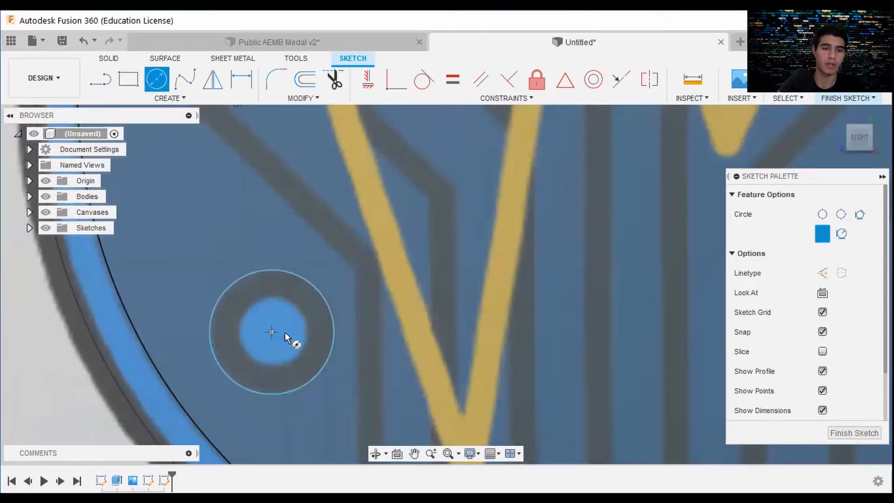
click(285, 331)
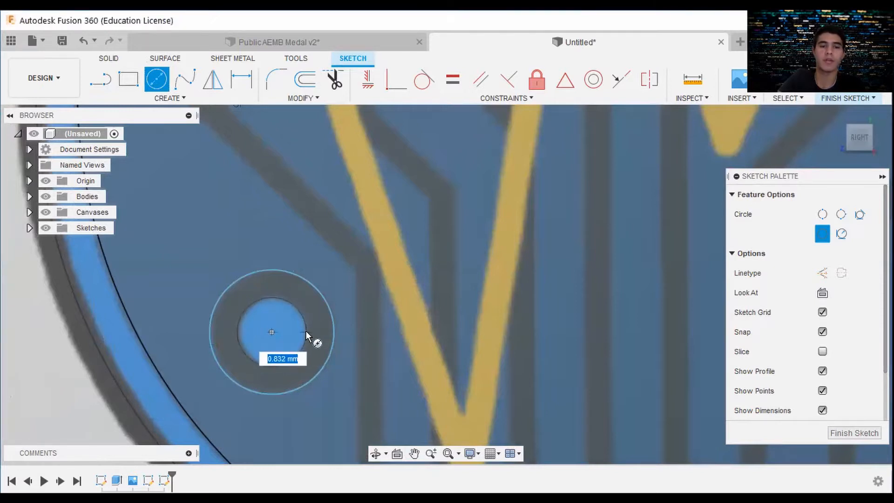
click(306, 335)
Trace the outer edge of the upper-right circuit node's dark ring with a two-point circle
scroll(328, 350, down, 3)
scroll(302, 358, up, 2)
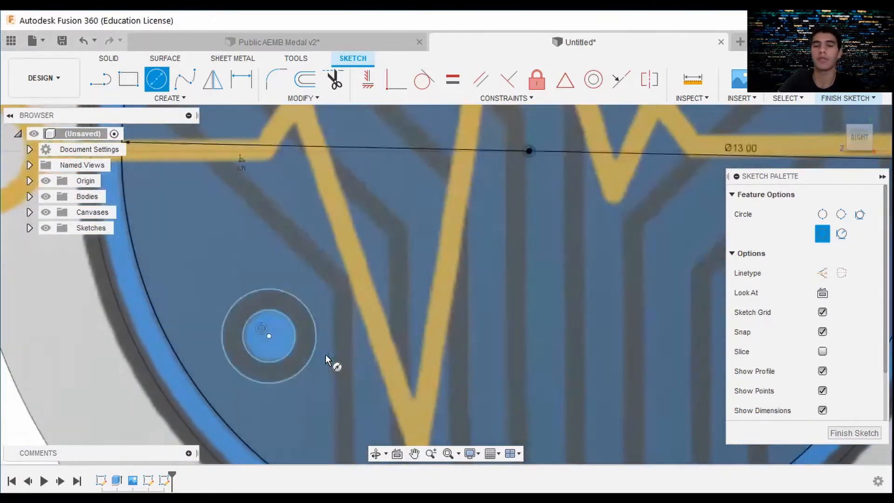
scroll(320, 320, down, 2)
middle_drag(320, 320, 281, 368)
middle_drag(524, 202, 502, 241)
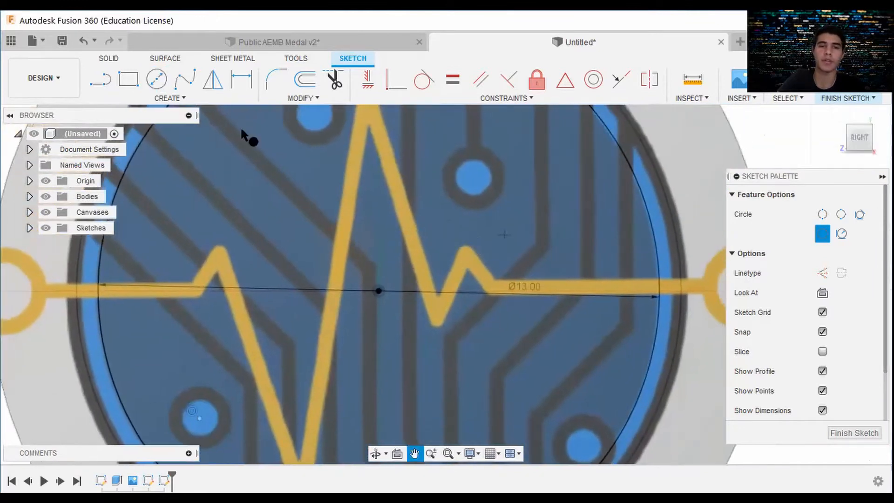
click(164, 100)
mouse_move(167, 142)
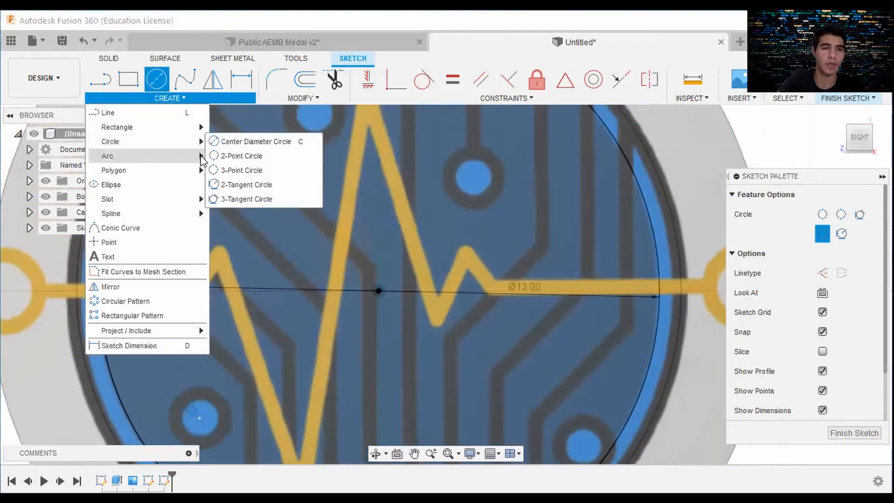
click(229, 156)
scroll(409, 194, up, 3)
click(396, 185)
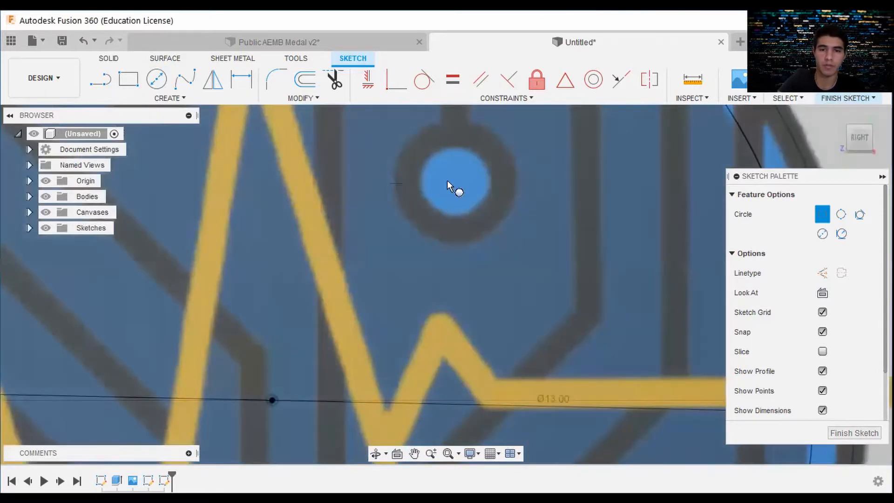
click(515, 185)
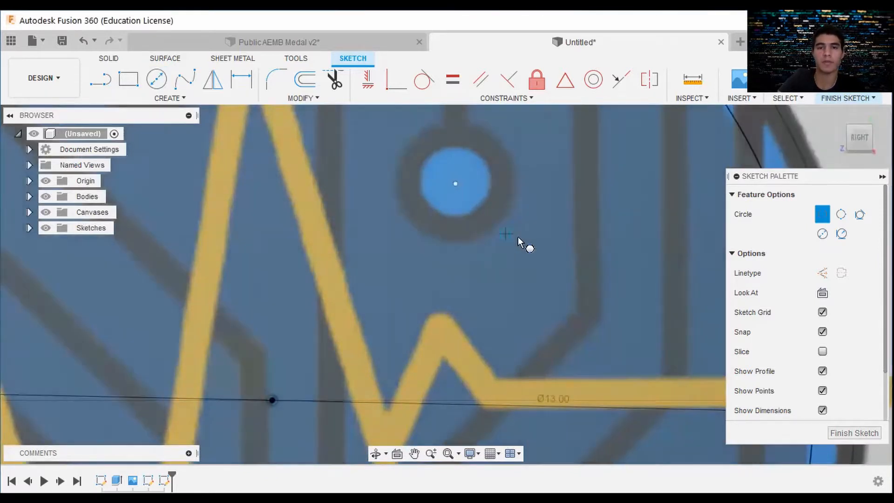
Add a concentric centre-diameter circle around the blue centre of the upper-right circuit node
scroll(517, 237, down, 3)
key(c)
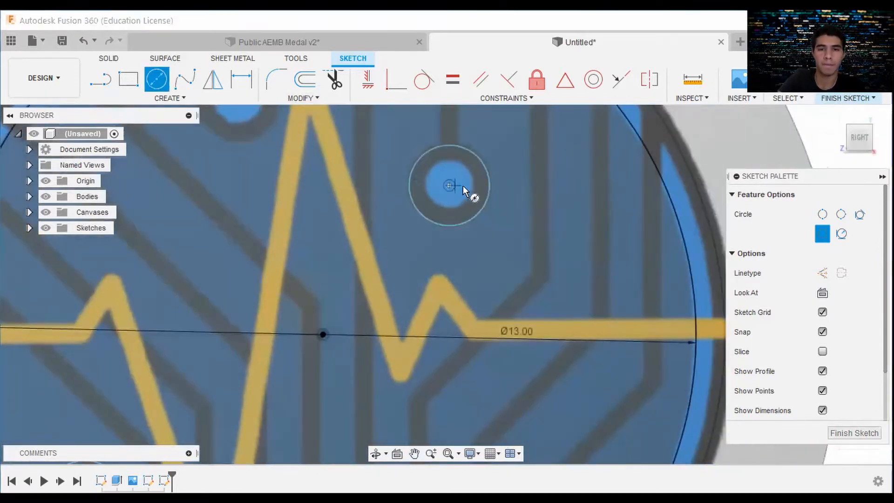
click(463, 186)
click(476, 185)
Draw a two-point circle about 1.45 mm in diameter over the lower-right circuit node's dark ring
scroll(514, 247, down, 2)
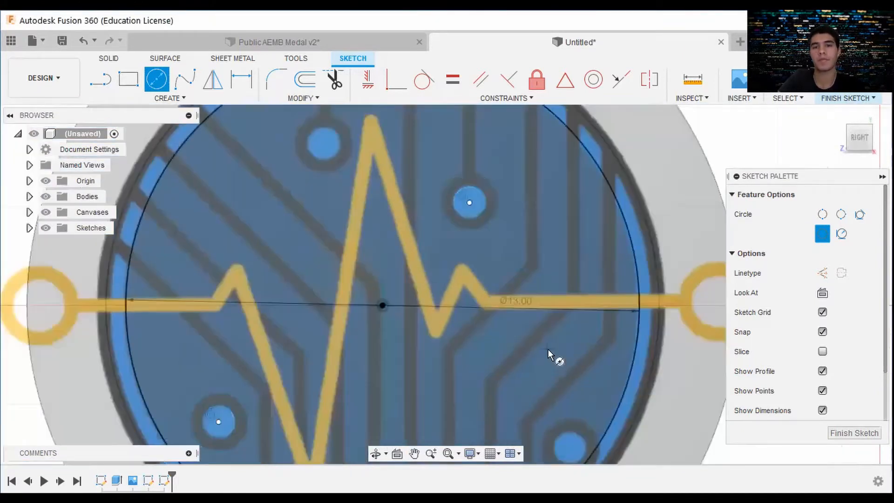
middle_drag(572, 392, 535, 256)
scroll(536, 257, down, 2)
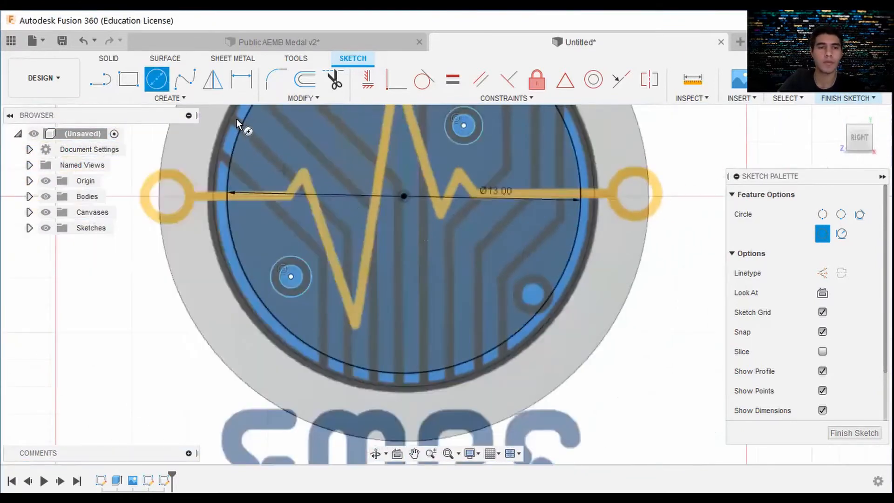
click(177, 99)
mouse_move(190, 144)
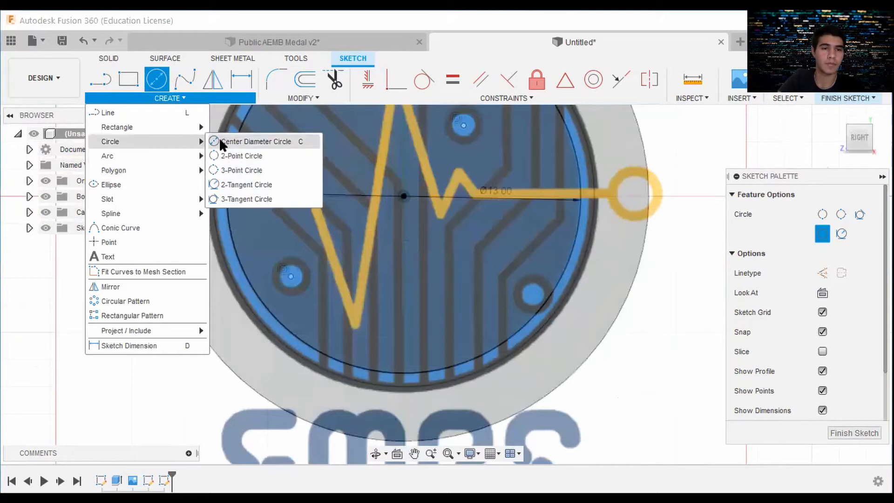
click(240, 157)
scroll(522, 319, up, 5)
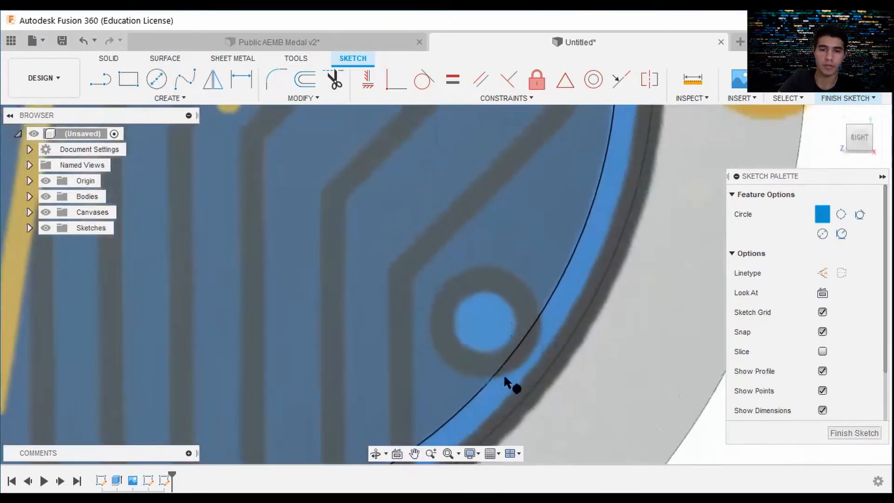
scroll(532, 345, down, 1)
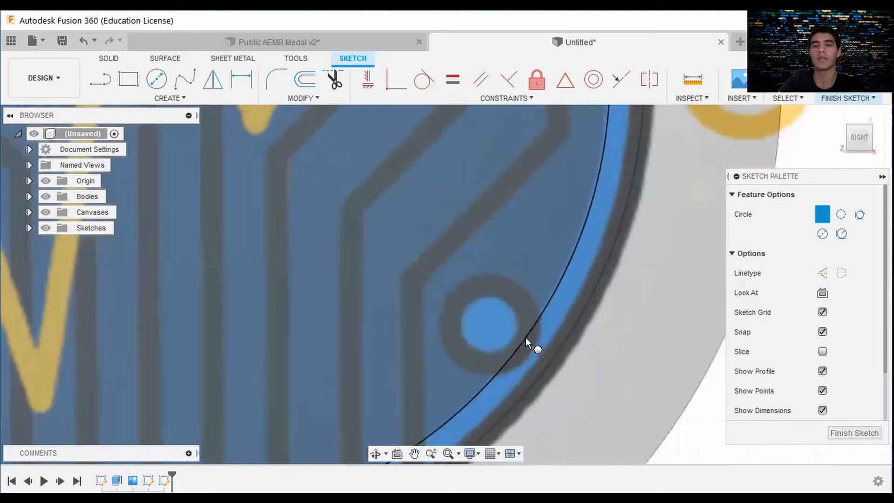
click(439, 290)
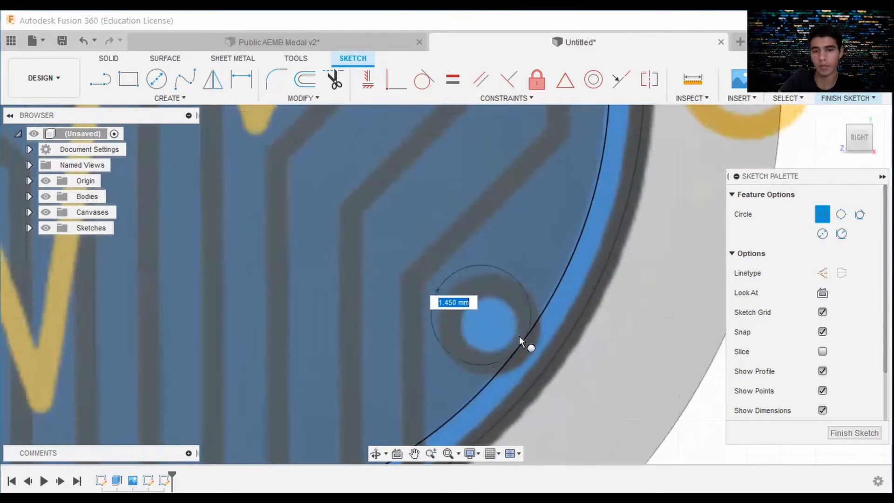
click(520, 338)
Add a smaller concentric circle over the blue centre of the lower-right circuit node and end the circle command
scroll(431, 284, down, 3)
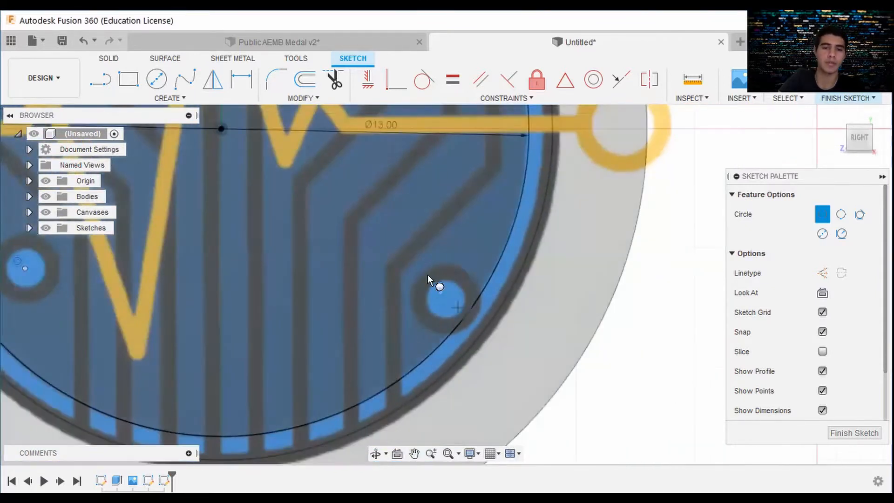
click(154, 79)
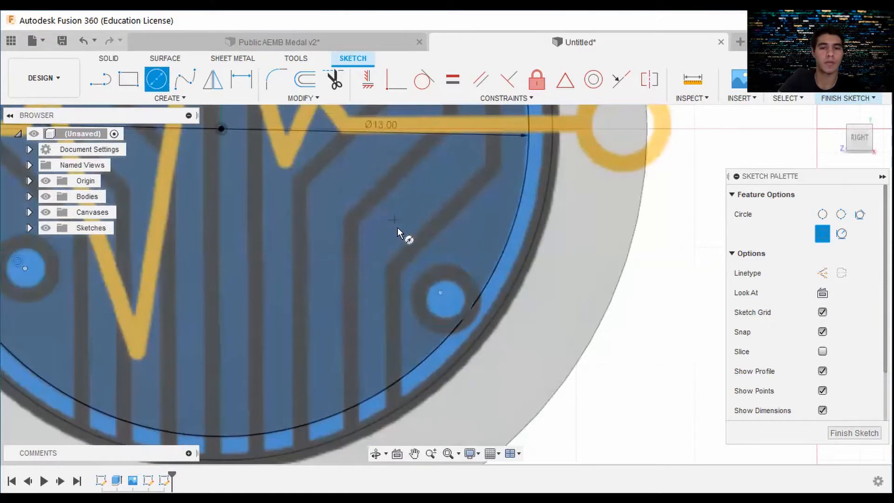
scroll(397, 227, up, 2)
click(468, 317)
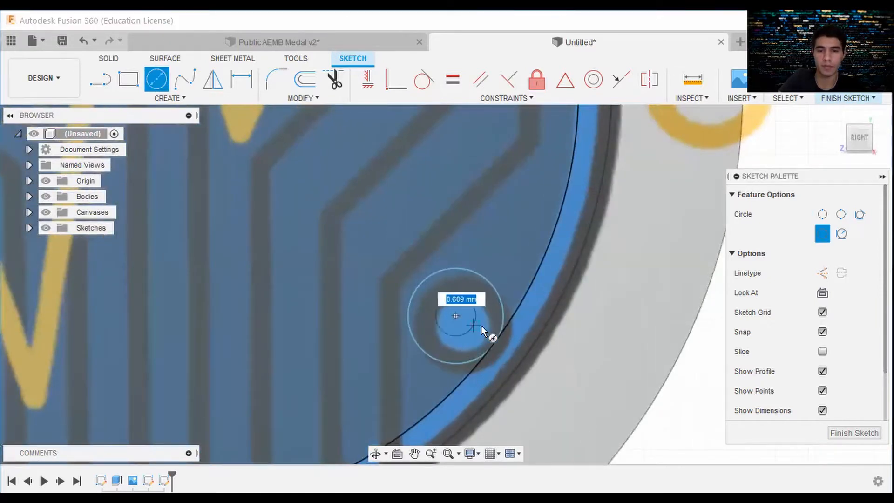
scroll(481, 326, down, 2)
click(484, 285)
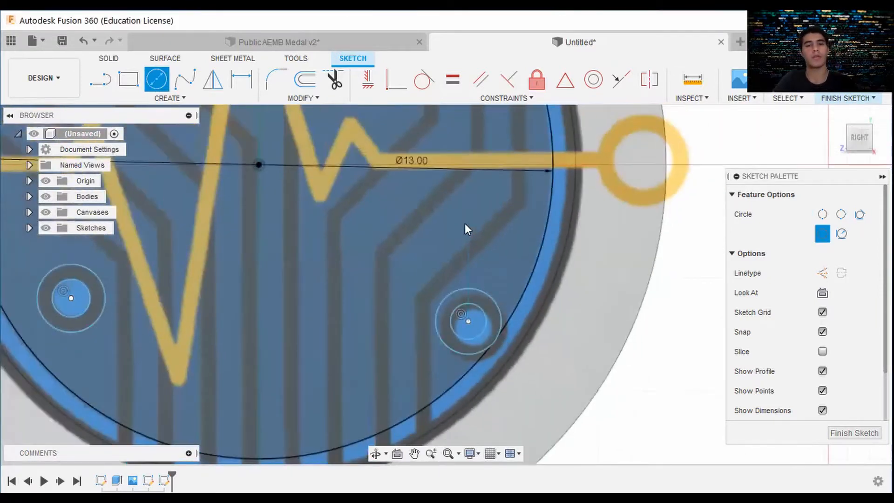
key(Escape)
Expand the sketch list, hide Sketch1 and Sketch2, and make both visible again
scroll(459, 229, down, 4)
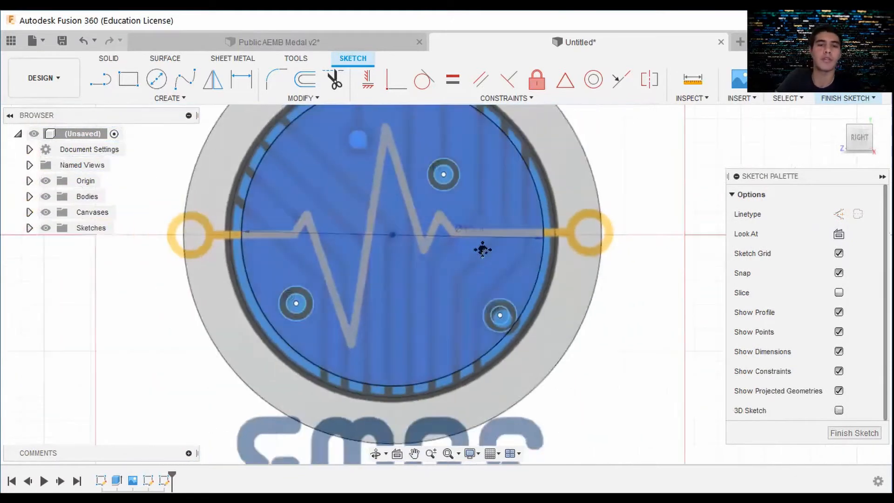
middle_drag(482, 250, 483, 267)
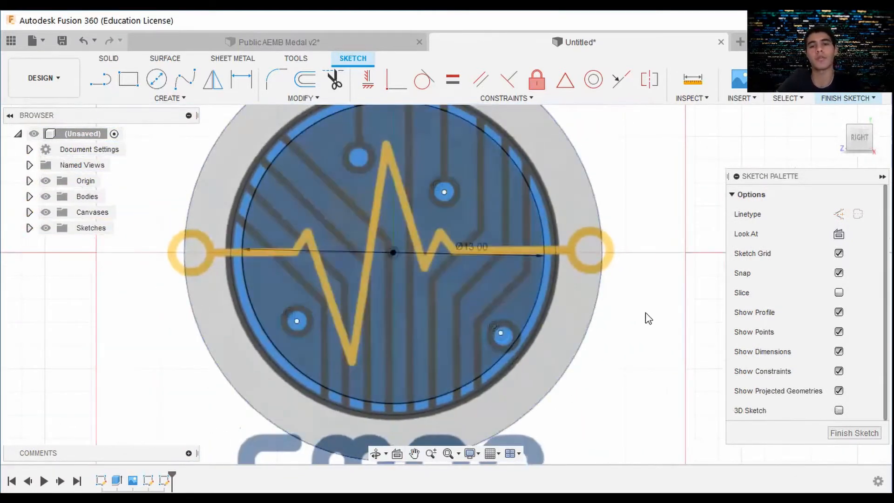
click(29, 228)
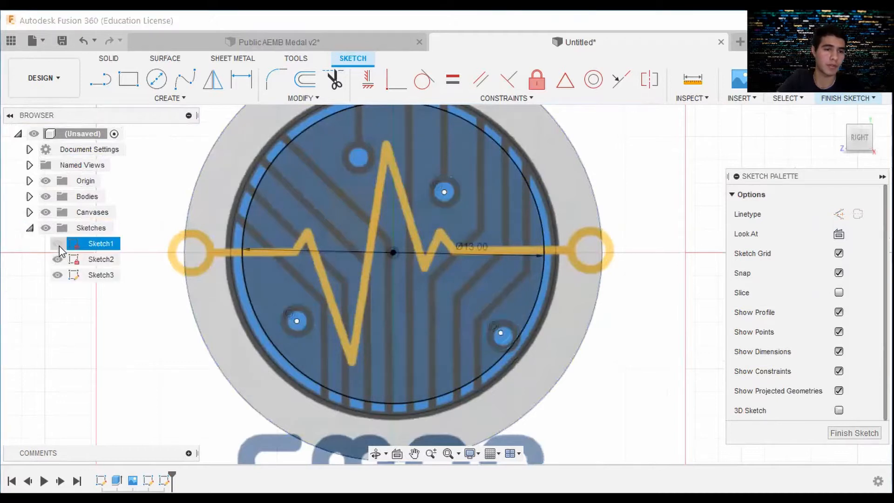
click(57, 244)
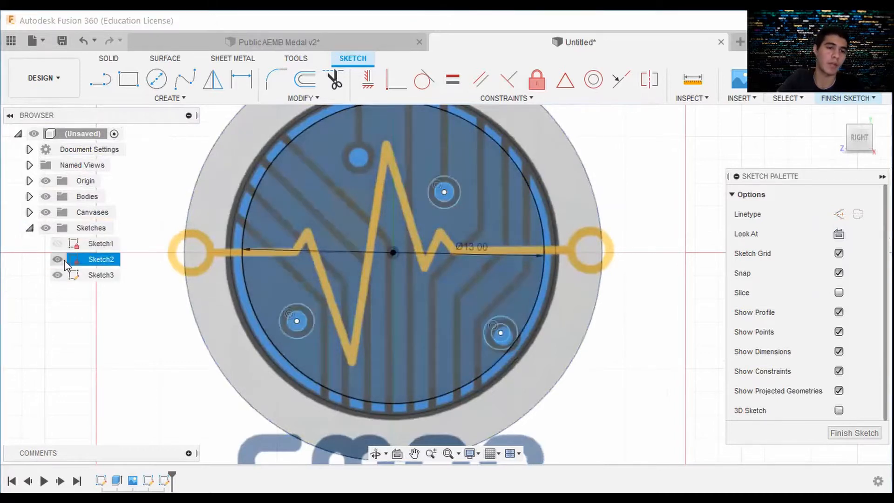
click(57, 259)
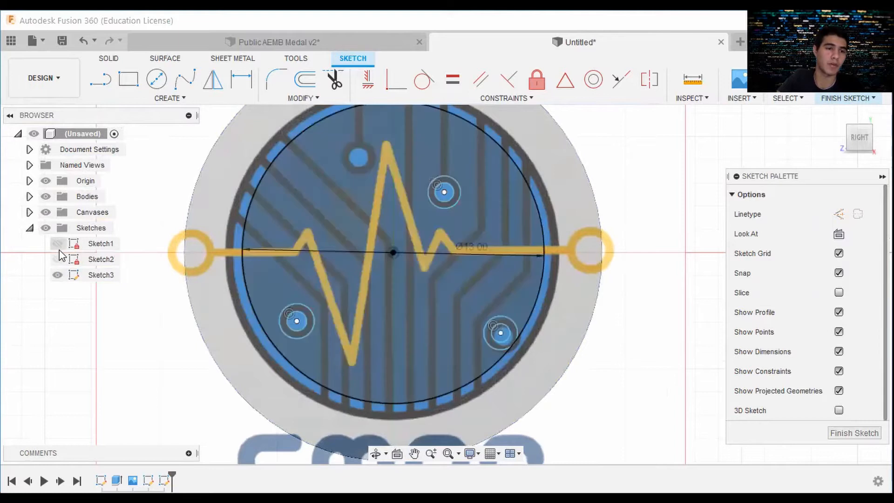
click(58, 259)
click(57, 243)
Expand the canvas and body lists, and hide and reshow the EMBS logo canvas and Body1
click(29, 212)
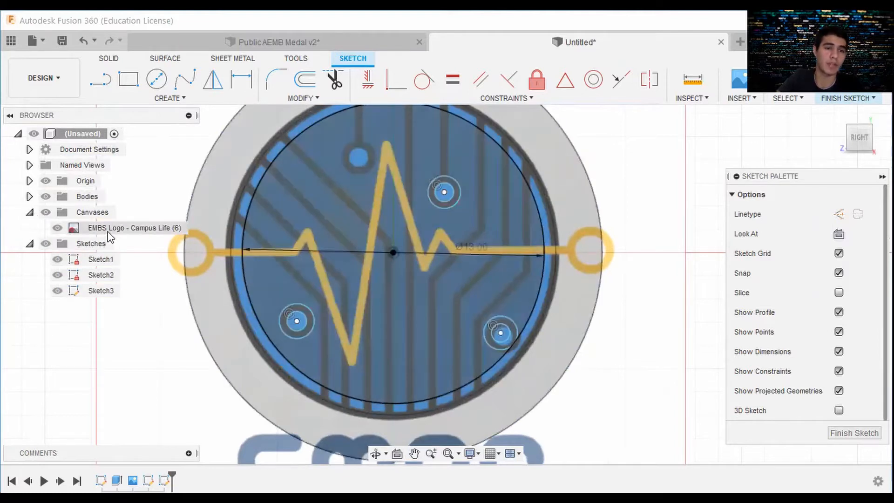
click(62, 228)
click(58, 228)
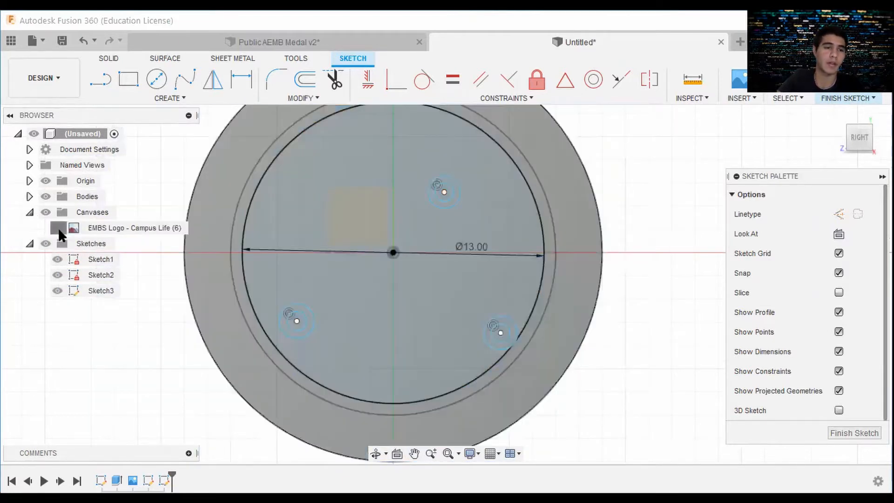
click(58, 227)
click(29, 197)
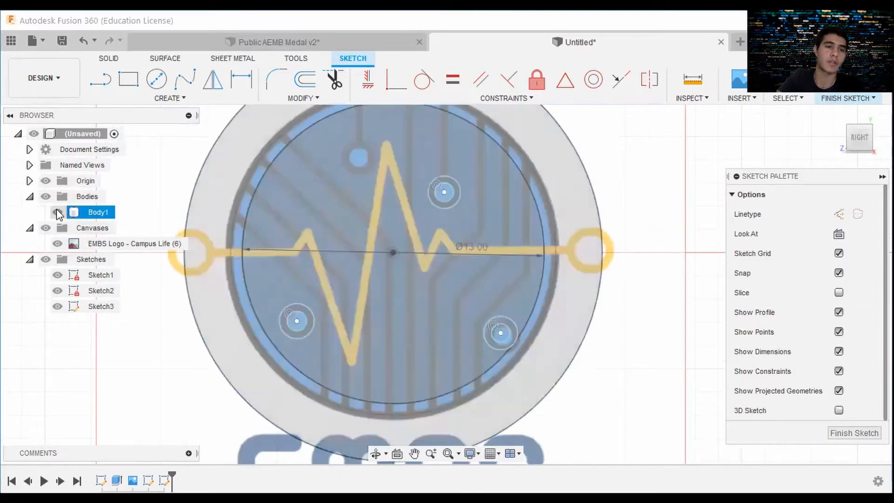
click(57, 212)
click(57, 212)
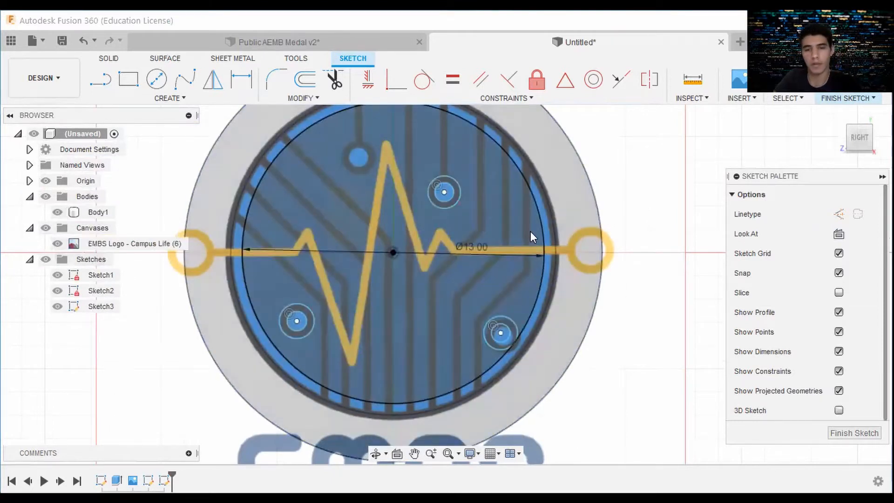
middle_drag(488, 219, 497, 240)
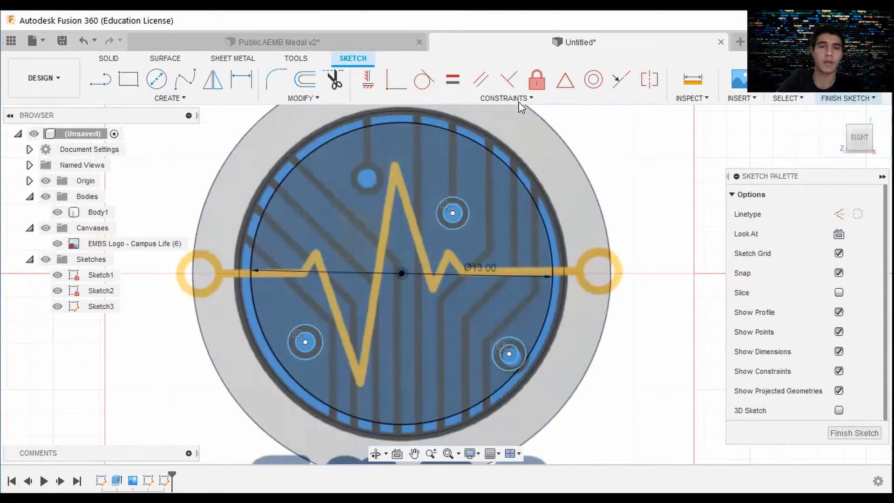
Start Move/Copy on the lower-left circuit node's outer circle and add its inner concentric circle to the selection
scroll(323, 343, up, 2)
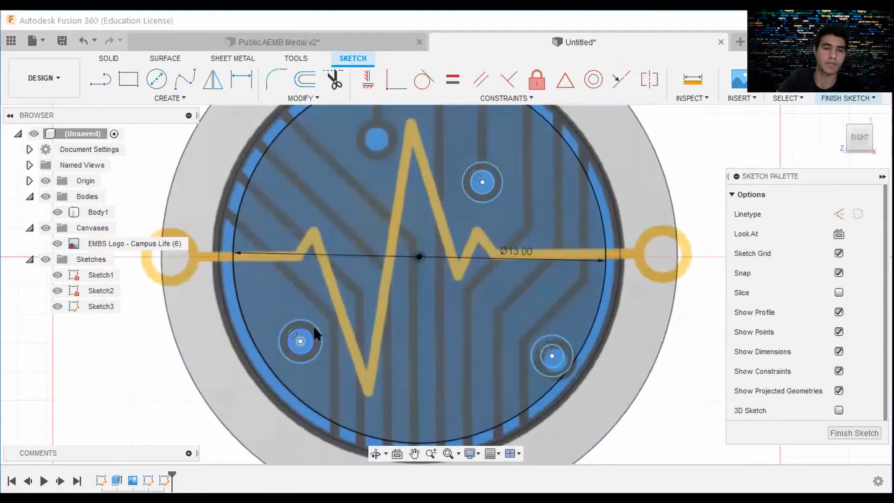
scroll(312, 333, up, 2)
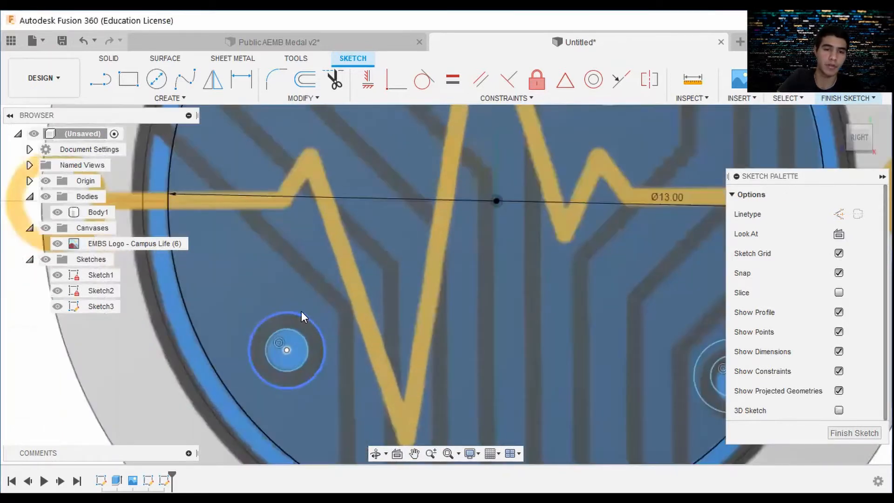
right_click(311, 323)
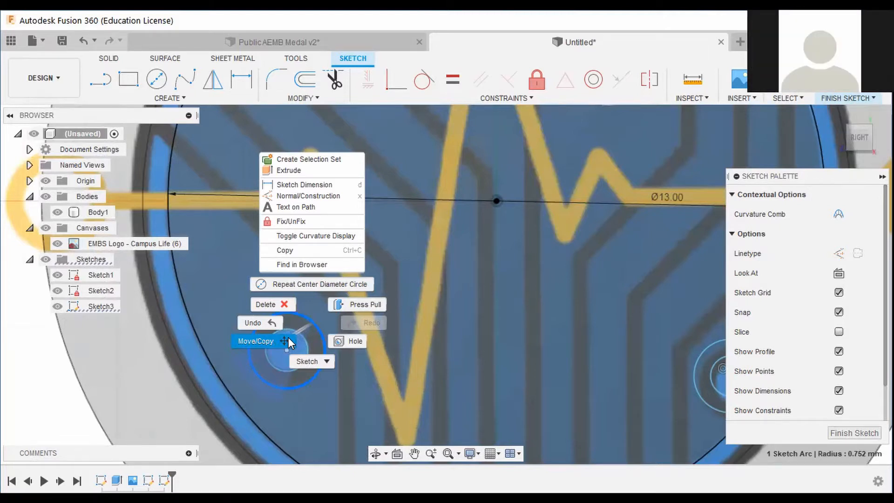
click(288, 339)
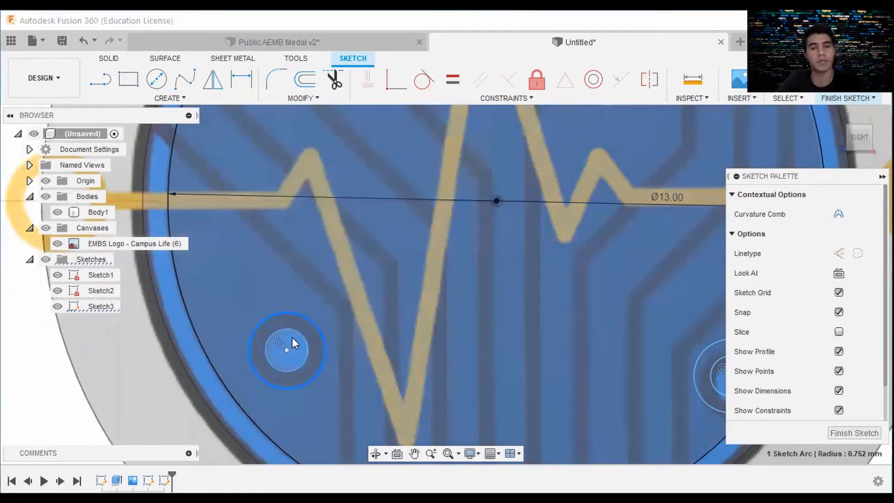
key(m)
scroll(279, 363, down, 5)
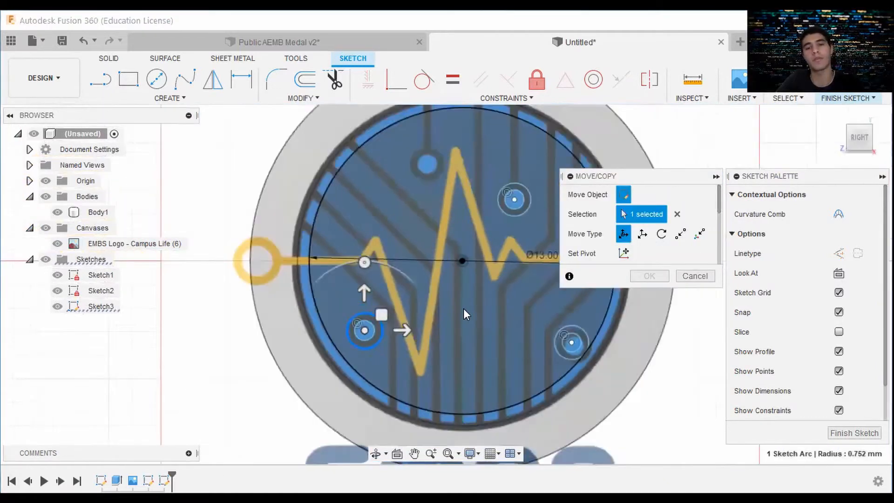
scroll(463, 308, down, 3)
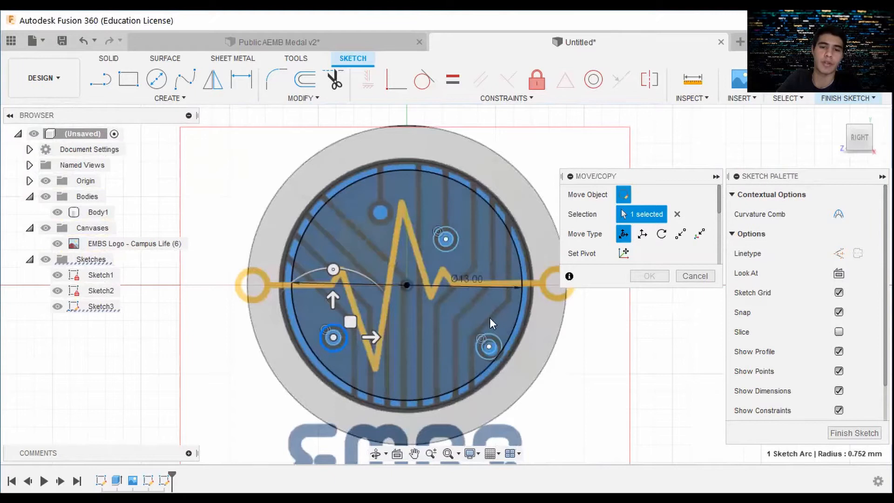
scroll(332, 336, up, 2)
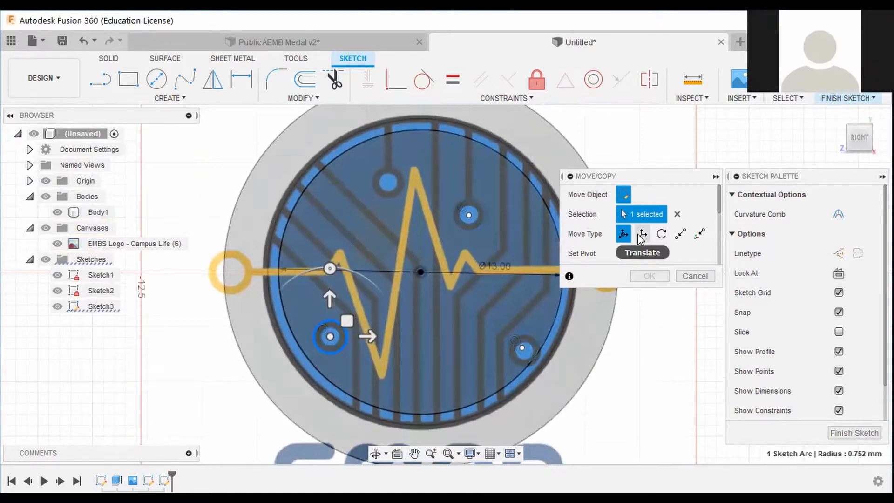
scroll(353, 347, up, 5)
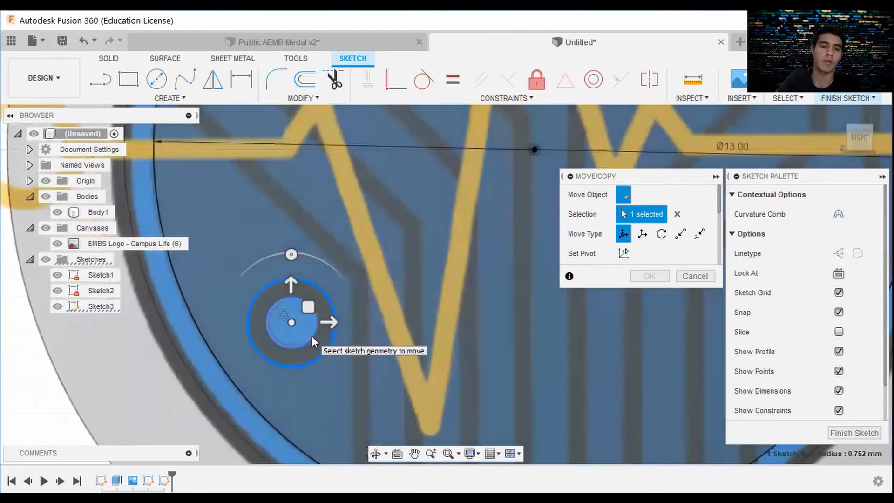
click(311, 337)
scroll(481, 285, up, 2)
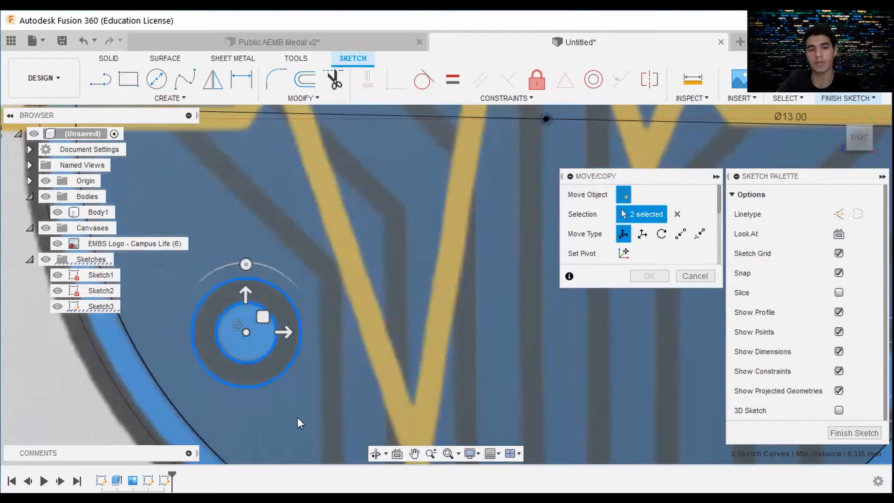
Set the move type to Translate with Component XYZ direction and enable Create Copy for the two selected circles
click(642, 233)
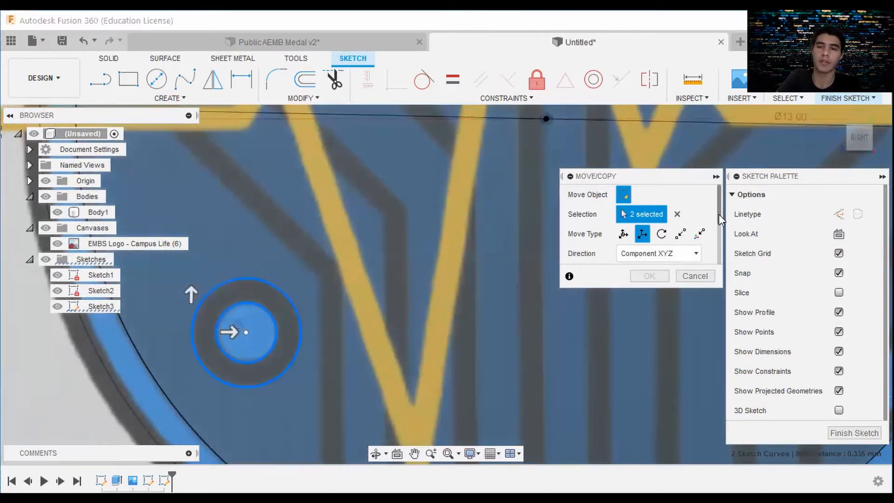
scroll(702, 243, down, 2)
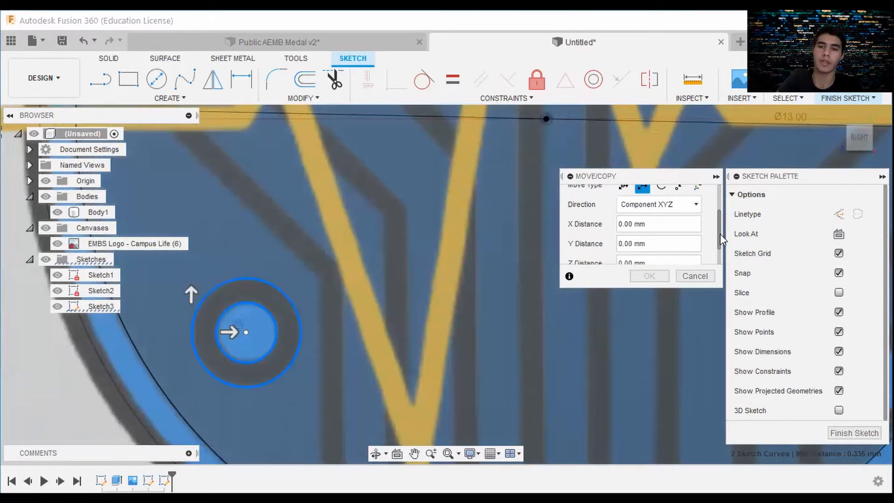
scroll(720, 234, down, 2)
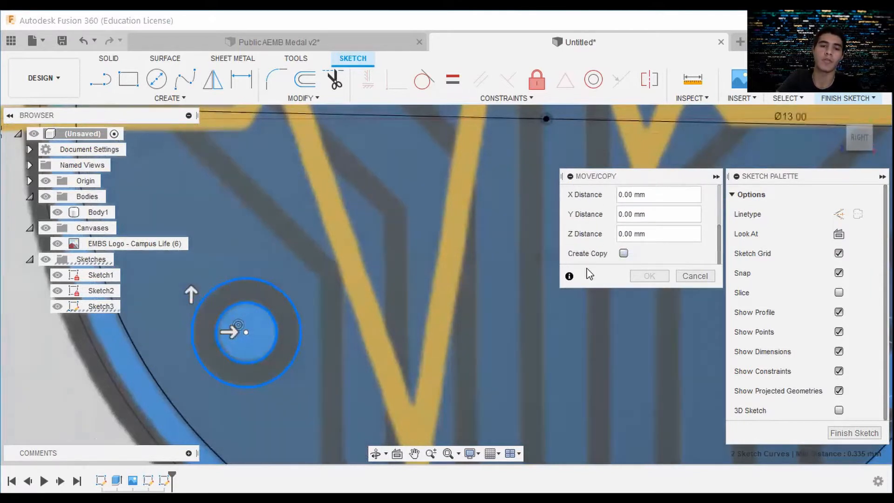
scroll(415, 304, down, 3)
scroll(379, 306, down, 3)
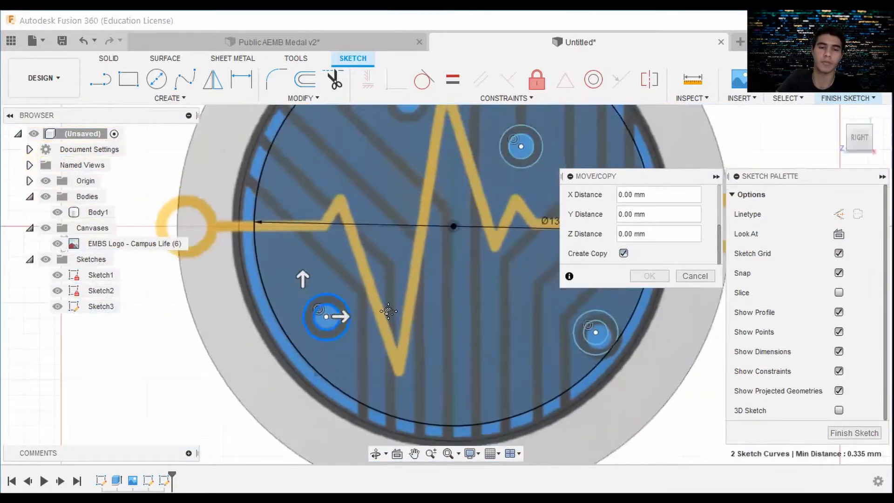
Place the circle pair's copy over the upper-left circuit node with offsets of 2.70 mm in X and 7.10 mm in Y, and confirm
drag(267, 315, 268, 133)
scroll(340, 183, up, 3)
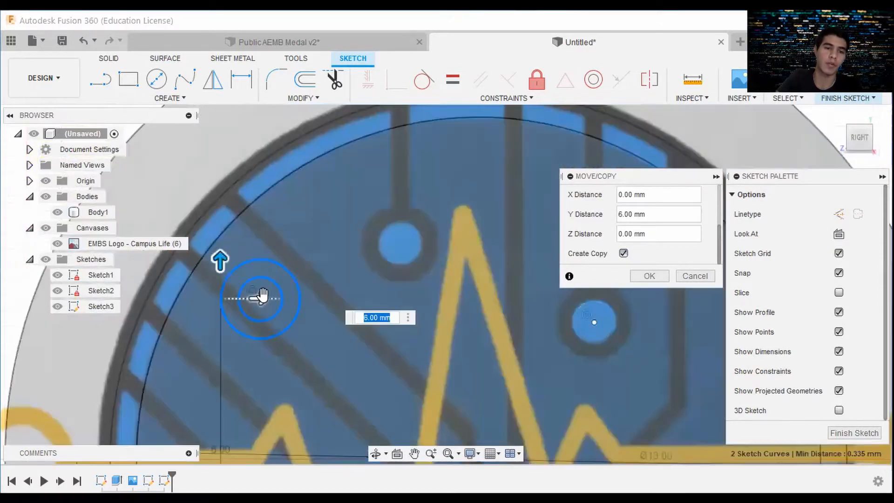
drag(263, 297, 362, 201)
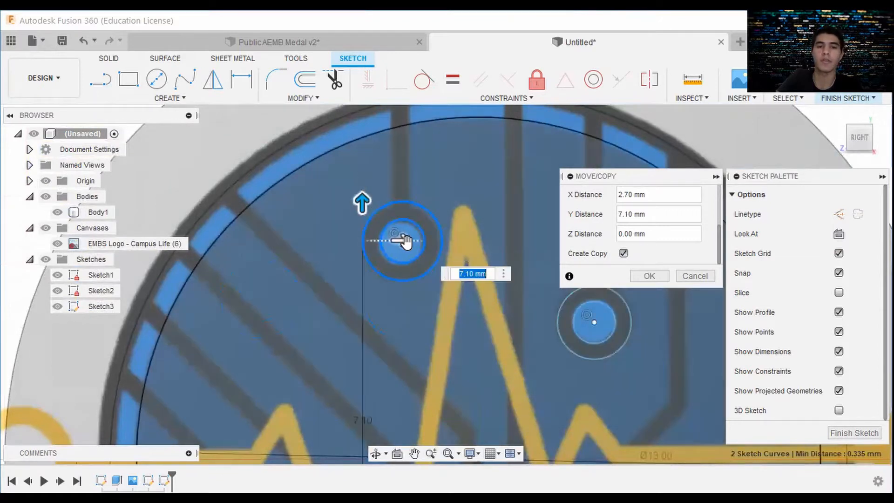
scroll(542, 370, down, 3)
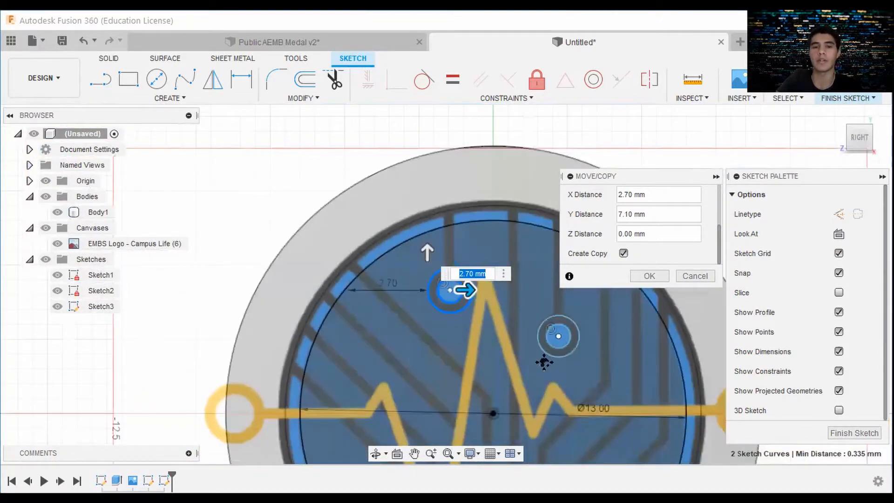
scroll(543, 362, down, 2)
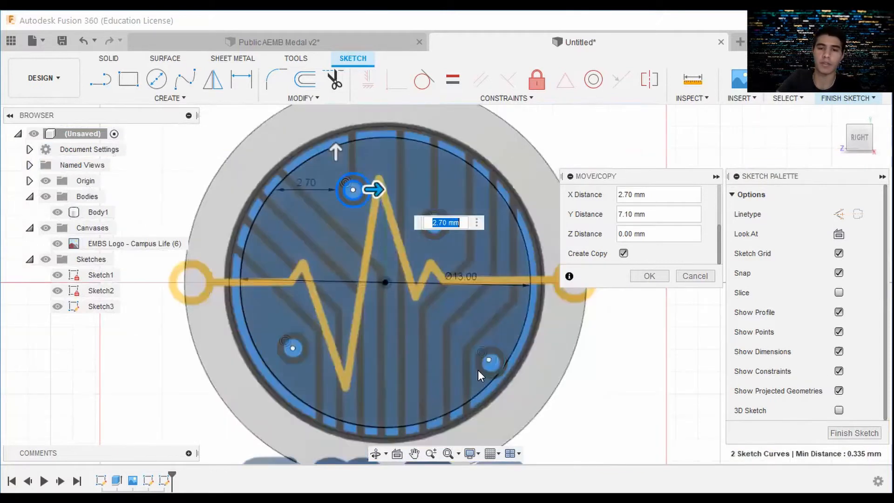
click(650, 276)
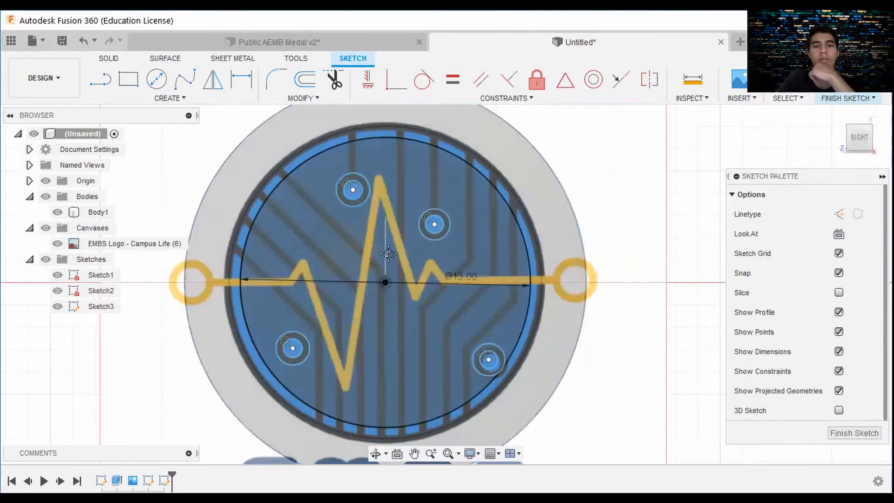
Draw a line about 6.5 mm long at 45° from the upper-left rim along the first diagonal trace's upper edge to its bend
middle_drag(387, 254, 398, 263)
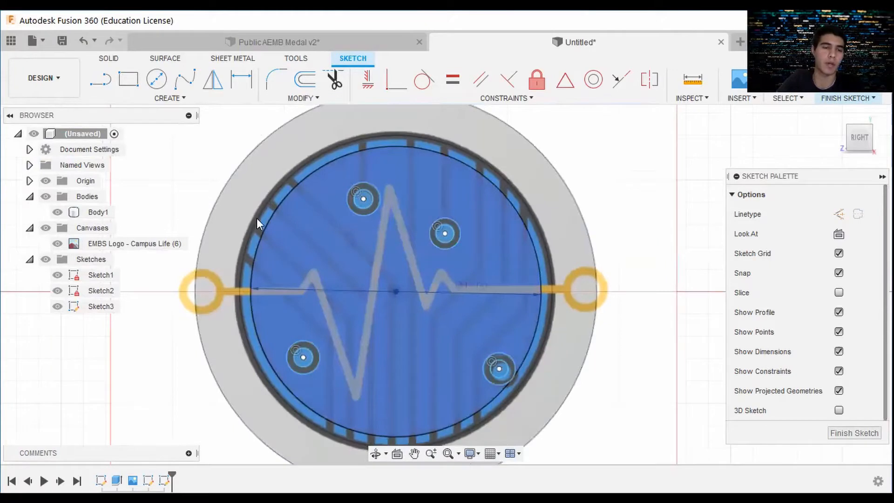
click(99, 80)
scroll(296, 186, up, 5)
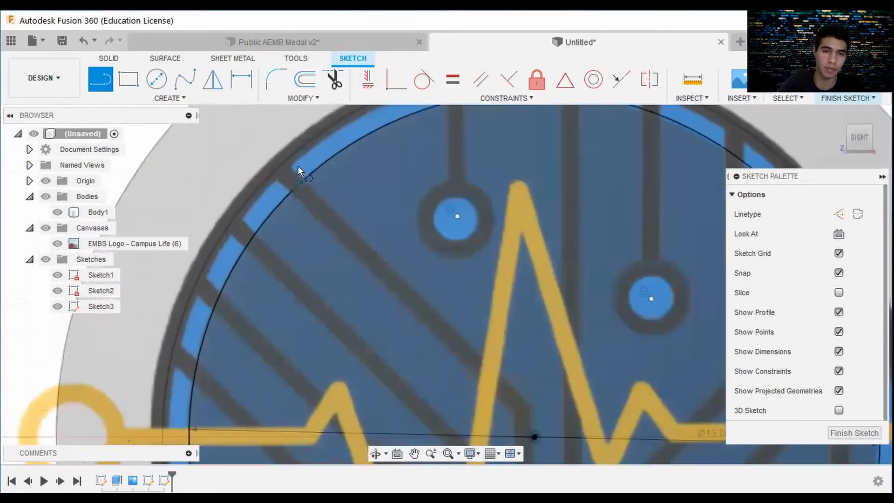
scroll(296, 167, up, 5)
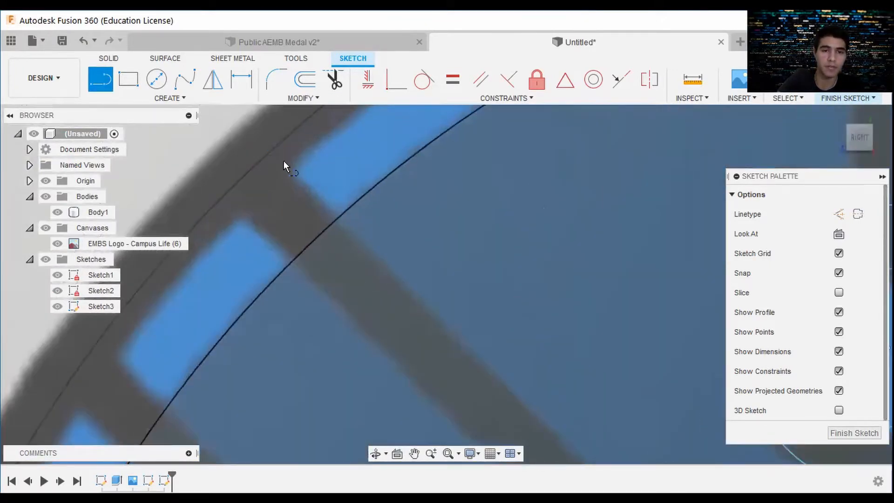
scroll(323, 211, down, 2)
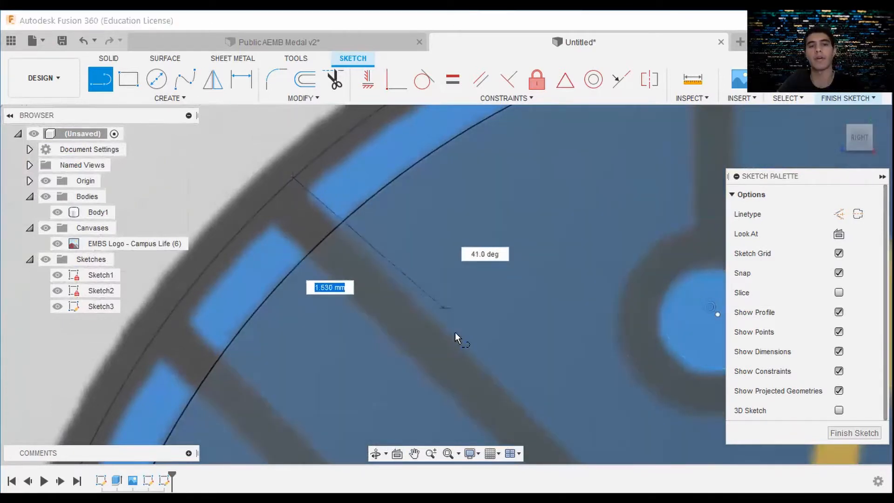
scroll(455, 331, down, 3)
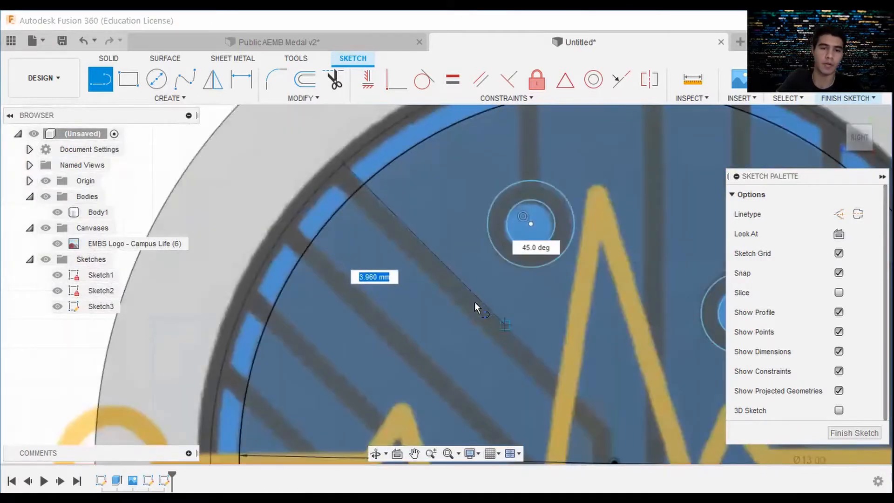
scroll(532, 378, up, 3)
scroll(532, 378, up, 2)
scroll(511, 363, up, 2)
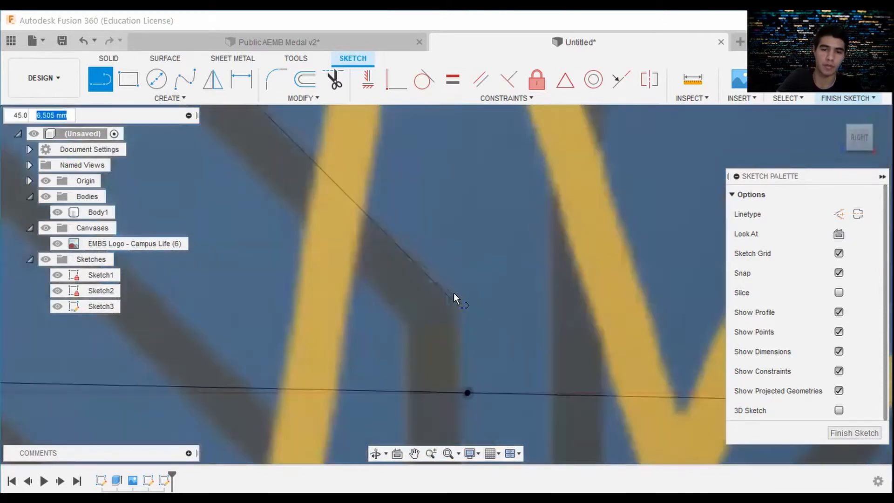
Continue the line about 7.6 mm down from the bend along the trace's right edge to the lower rim, and end the chain
scroll(450, 300, down, 5)
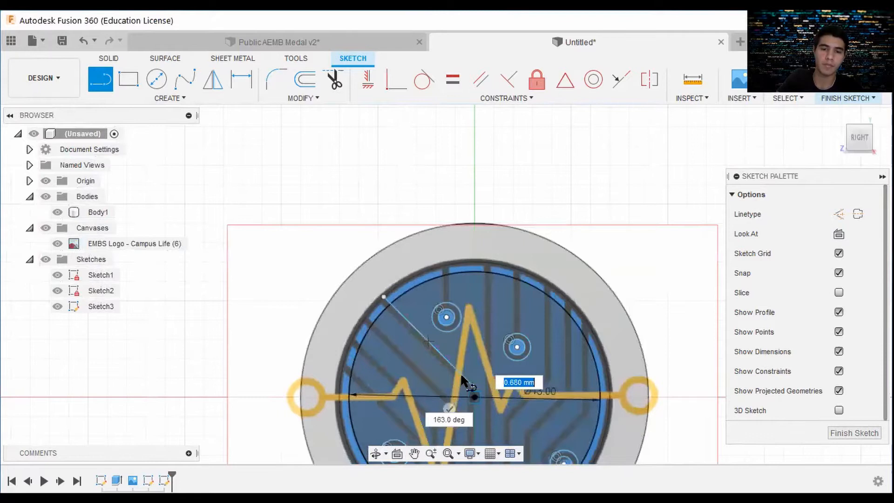
scroll(460, 373, up, 5)
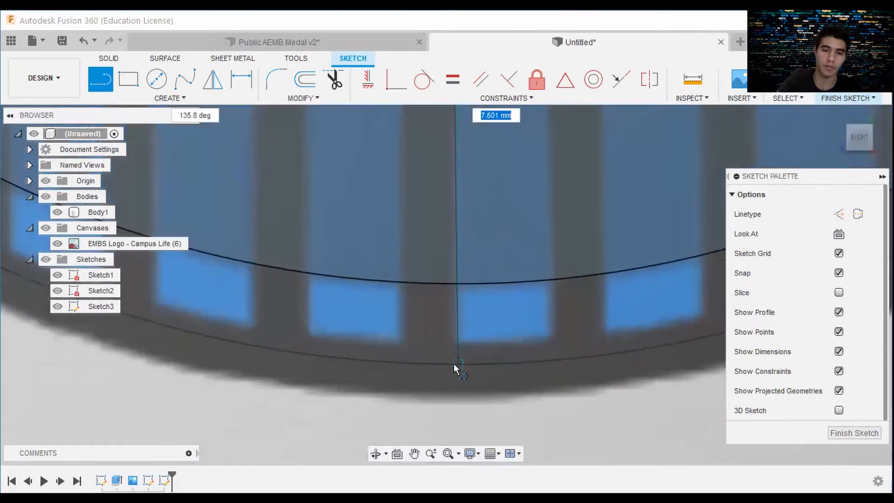
click(454, 362)
scroll(454, 363, down, 3)
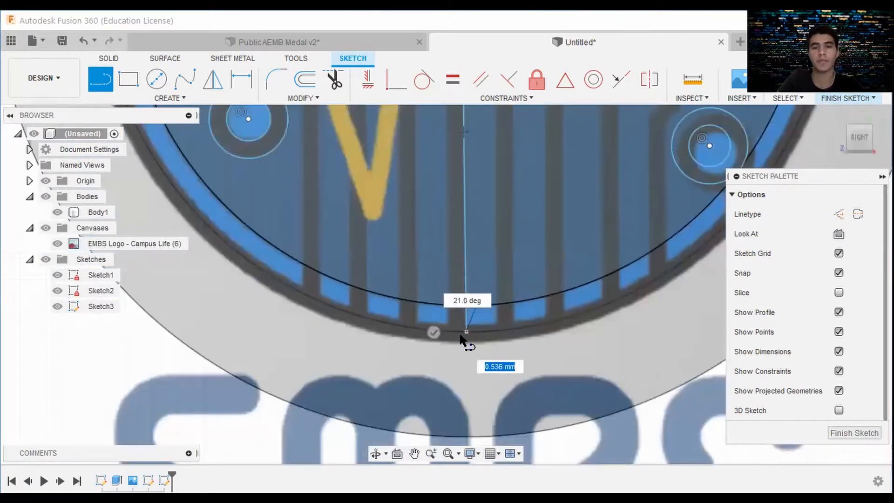
key(Escape)
Trace the same track's opposite edge with a 7.4 mm vertical line up from the lower rim and a 45° line about 6.47 mm to the upper-left rim
scroll(464, 337, up, 5)
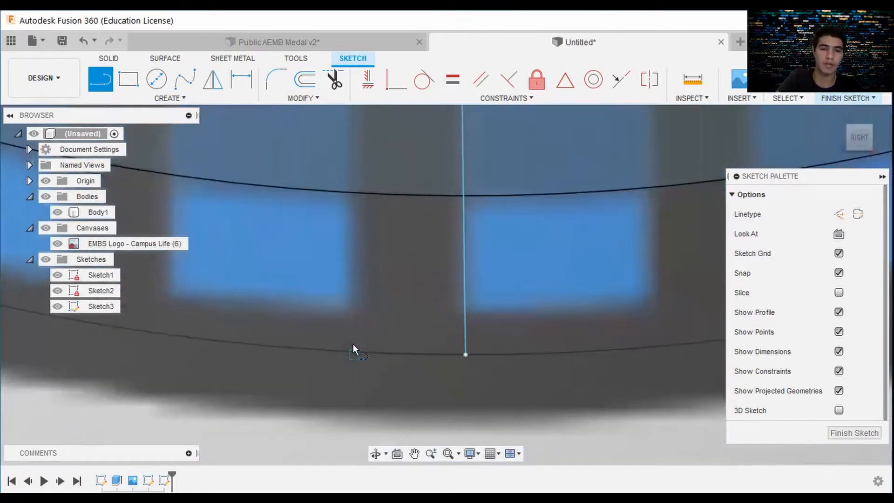
scroll(353, 280, down, 5)
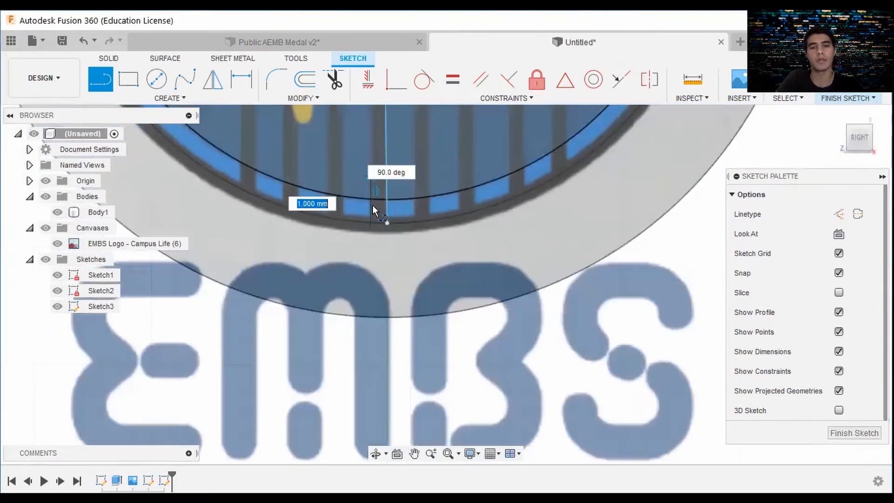
scroll(372, 205, up, 8)
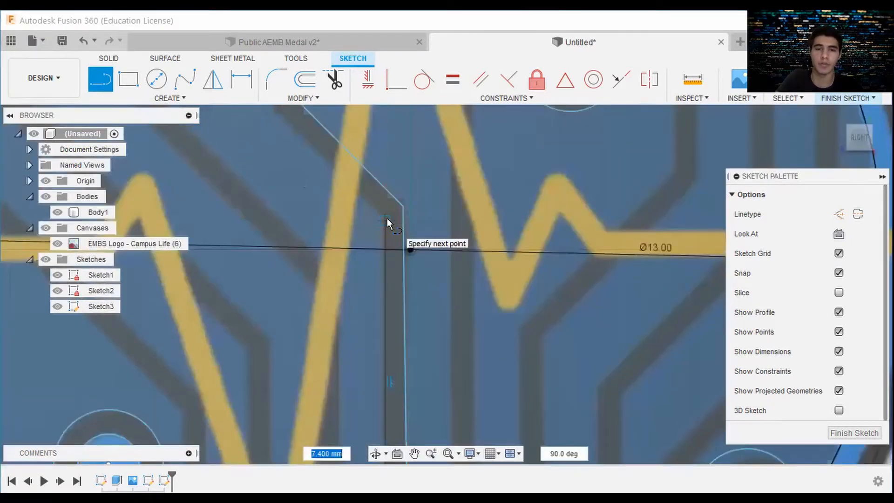
scroll(386, 218, down, 5)
scroll(367, 172, up, 1)
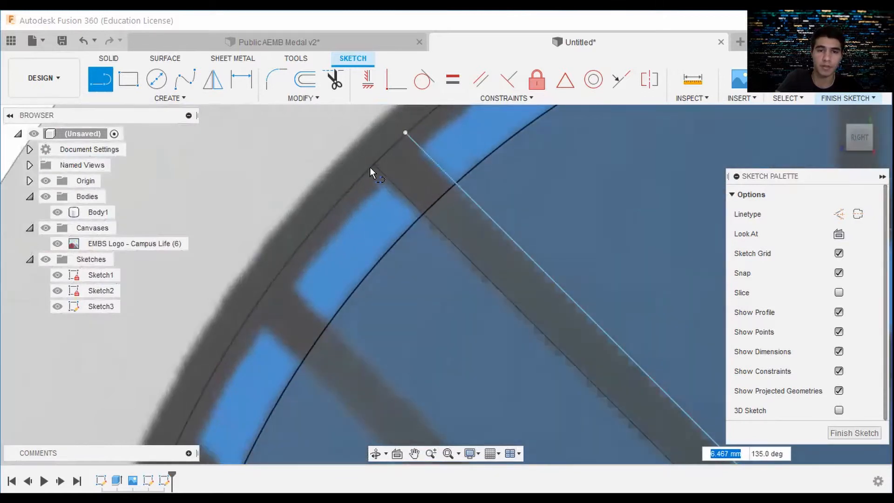
scroll(507, 373, down, 6)
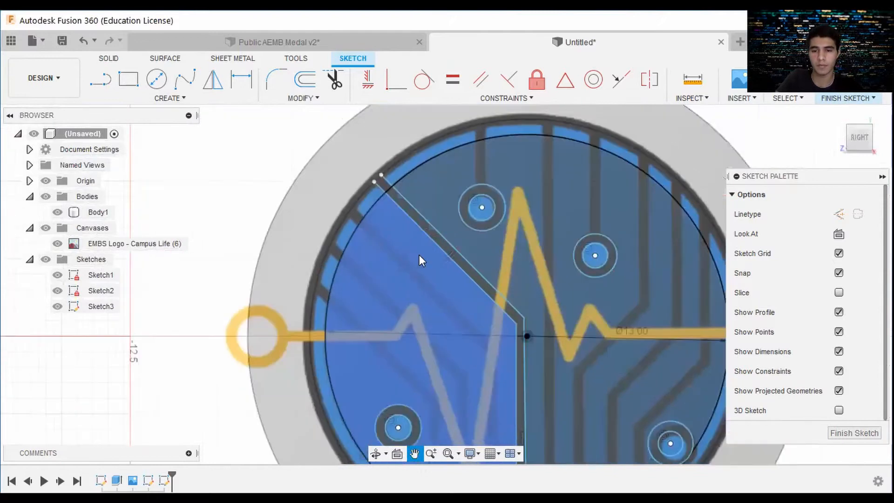
scroll(422, 261, down, 3)
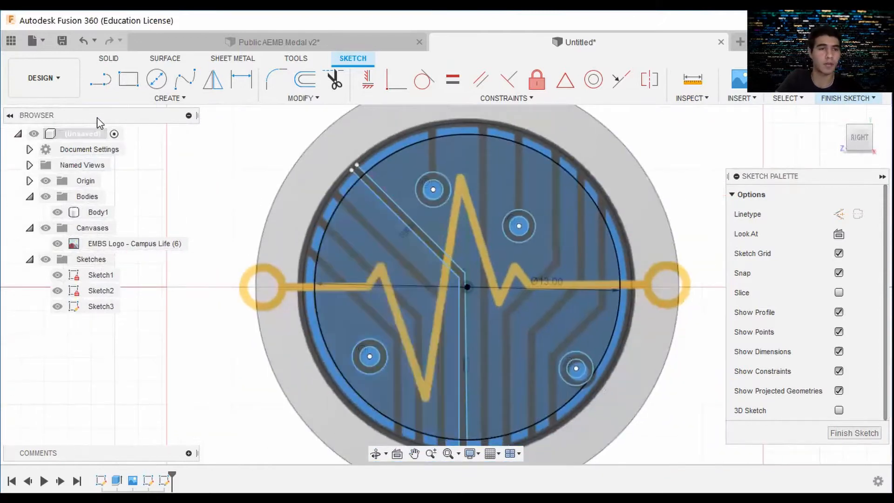
Draw a line about 6.4 mm long from the upper-left rim along the second diagonal trace's upper edge to its bend
click(100, 79)
scroll(350, 215, up, 3)
scroll(350, 213, up, 4)
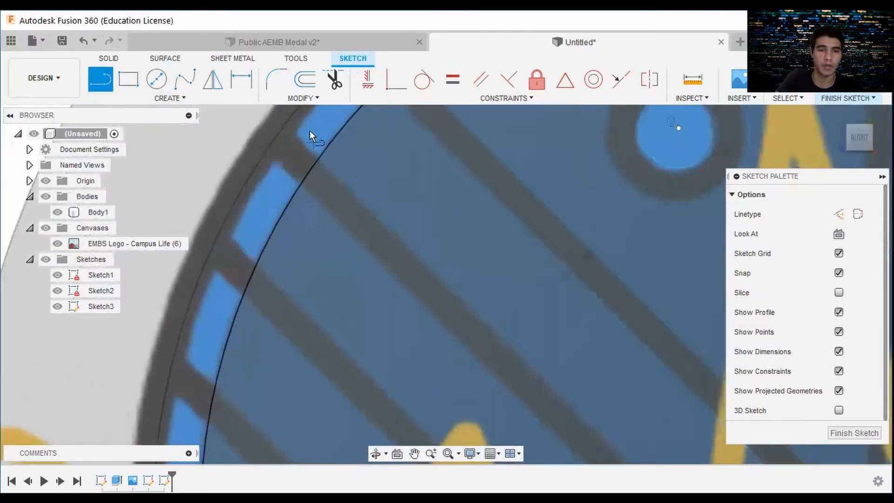
click(284, 124)
scroll(558, 384, down, 3)
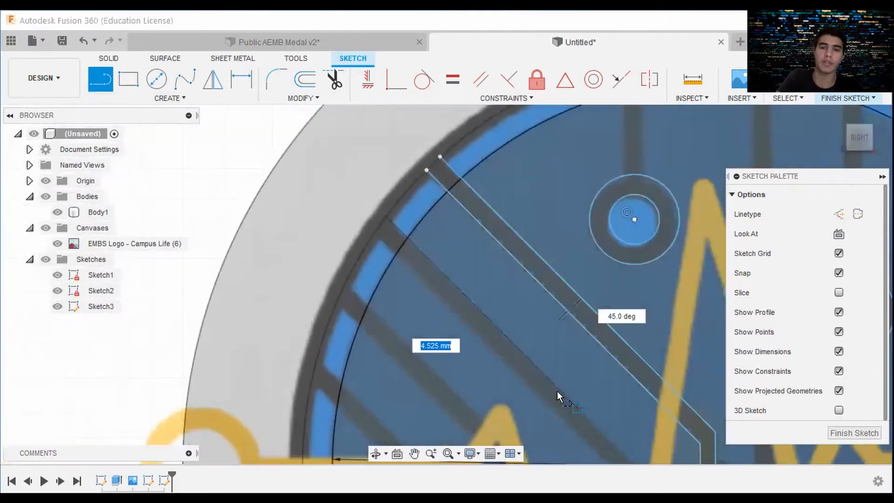
middle_drag(551, 389, 459, 294)
key(Tab)
scroll(463, 290, up, 1)
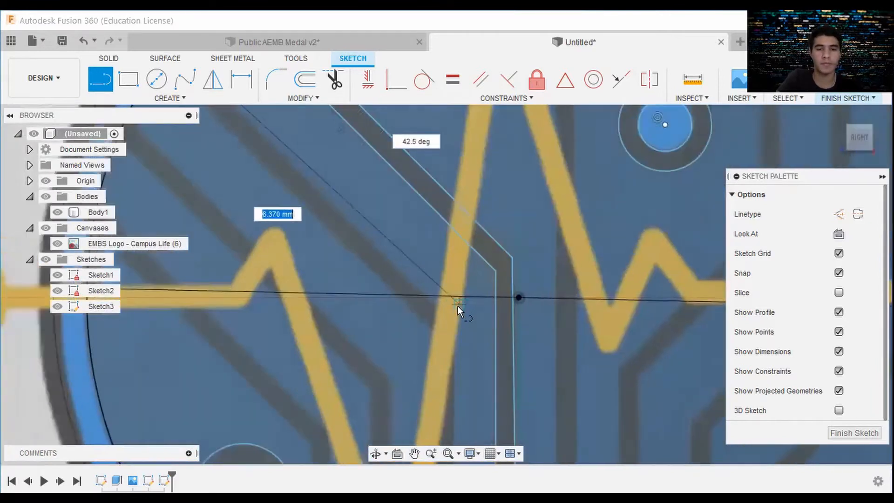
scroll(457, 305, up, 2)
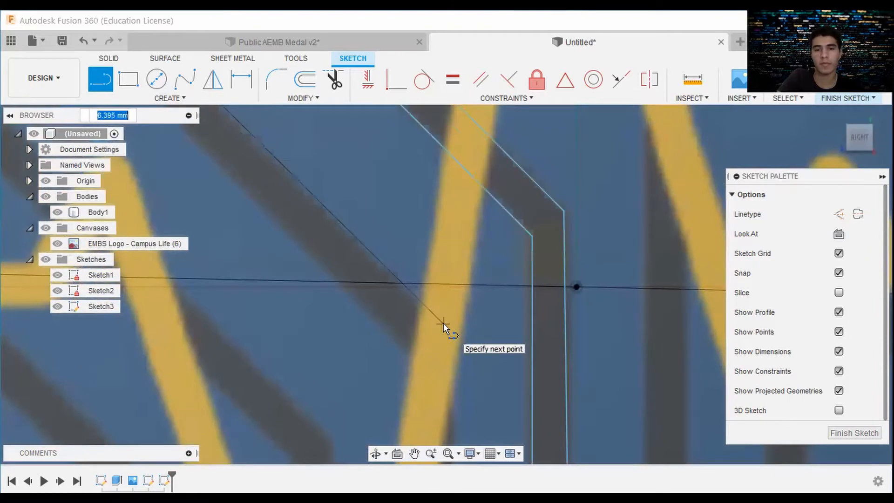
click(443, 323)
Continue the line about 6.63 mm down from the bend along the trace's right edge to the lower rim, and end the chain
scroll(463, 365, down, 3)
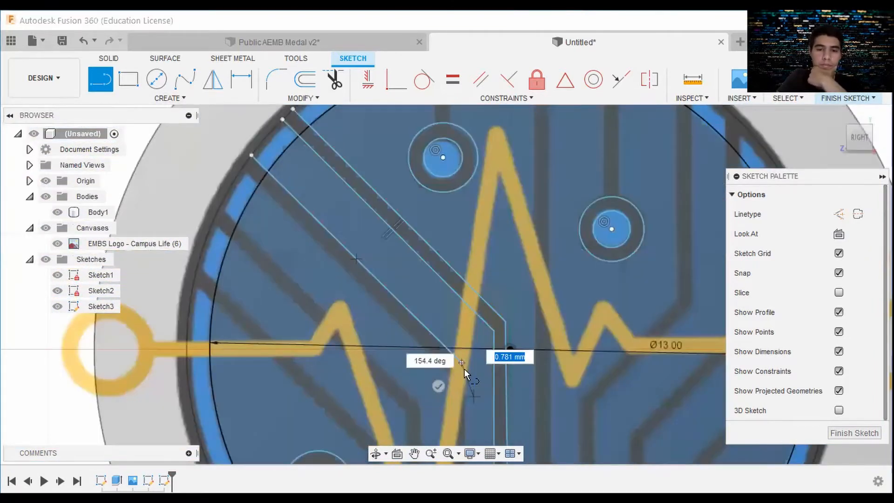
scroll(464, 369, down, 2)
scroll(418, 386, up, 3)
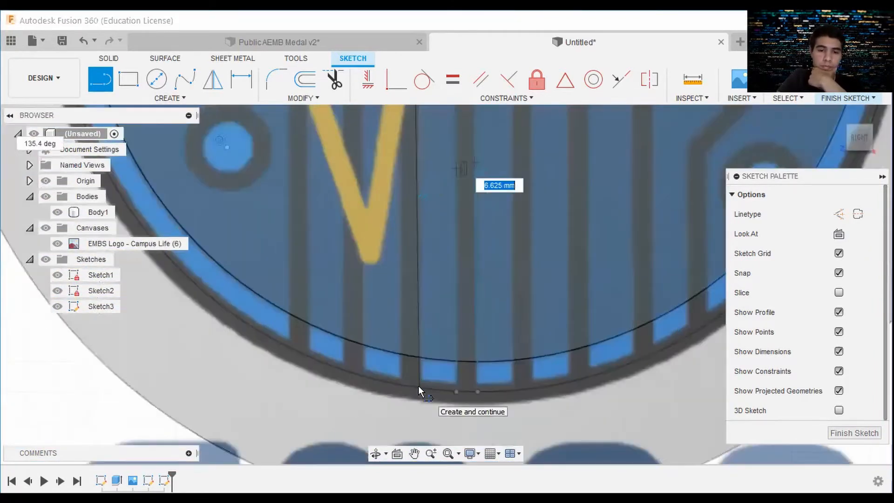
scroll(418, 386, up, 1)
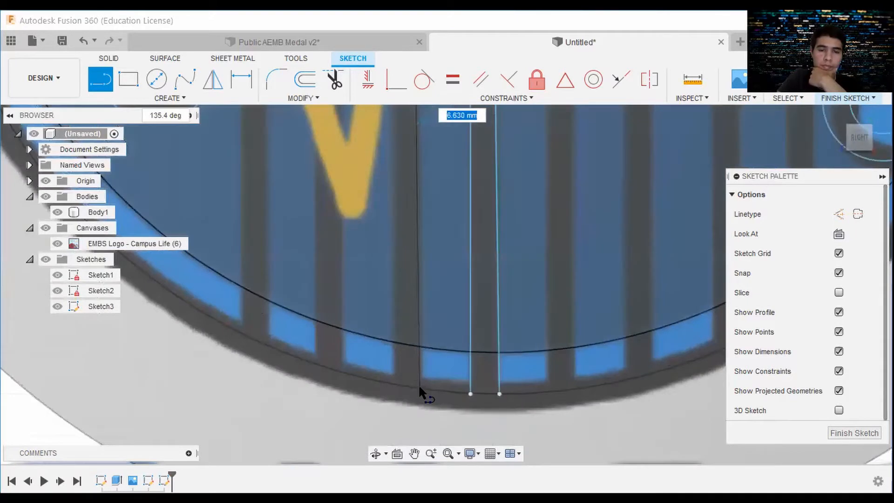
click(419, 388)
scroll(419, 388, down, 3)
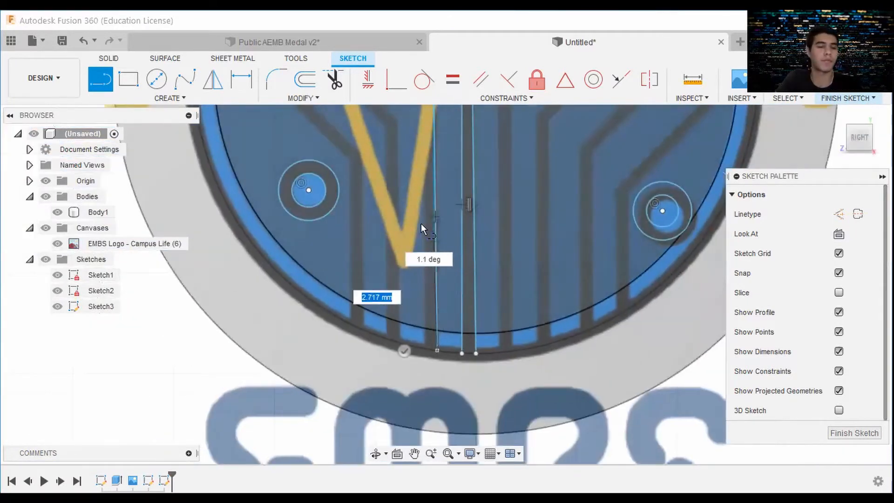
scroll(415, 218, down, 2)
scroll(408, 205, up, 3)
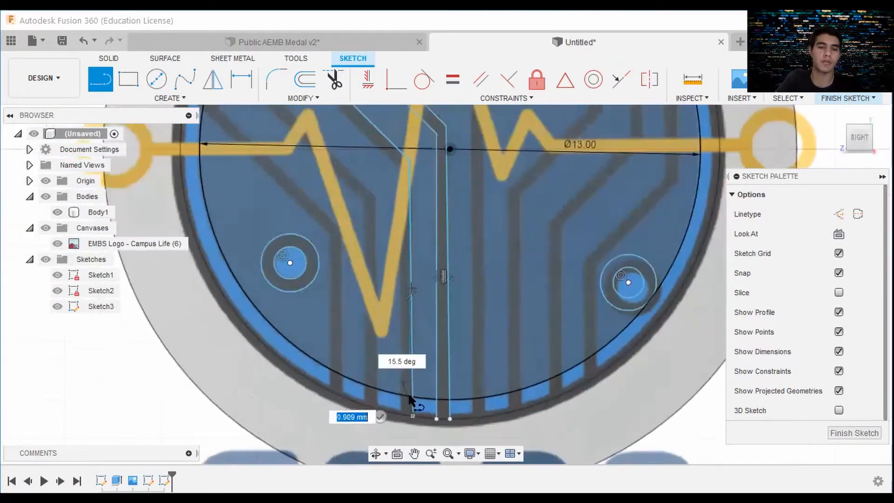
key(Escape)
key(l)
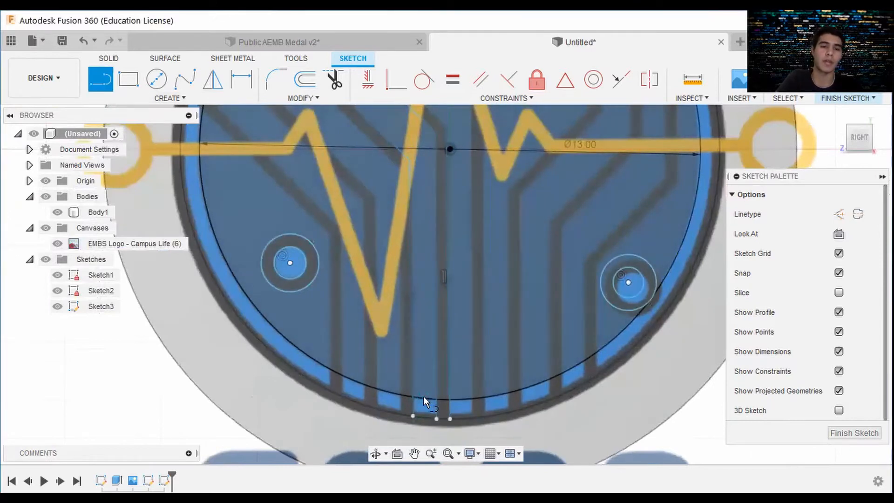
Hide the EMBS logo canvas to examine the traced lines and their endpoints on the outer rim circle, and show it again
scroll(463, 342, down, 4)
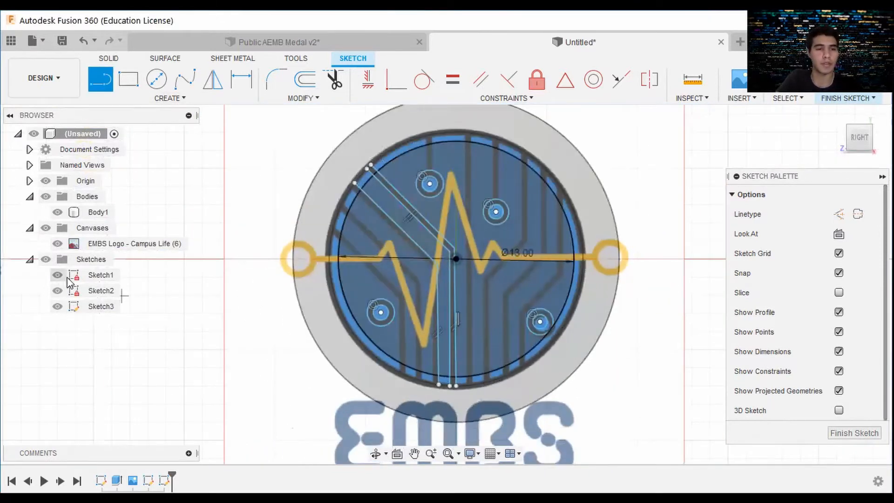
click(57, 244)
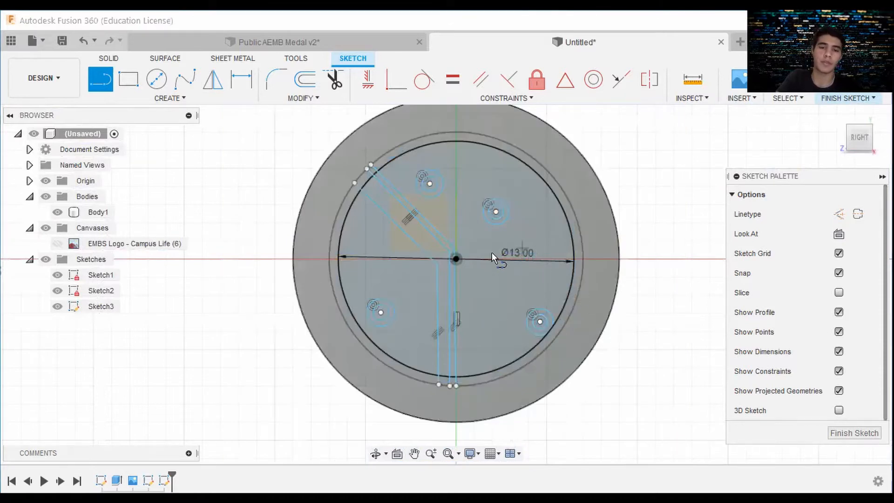
scroll(572, 260, up, 5)
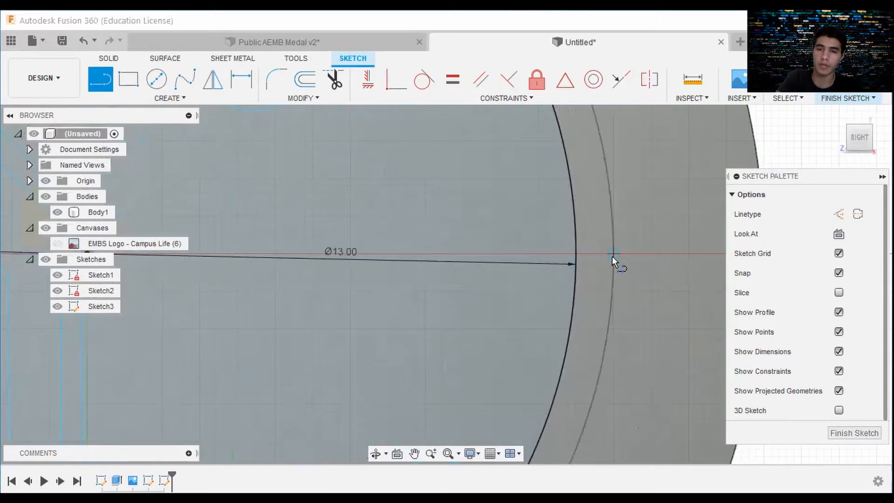
scroll(613, 259, down, 8)
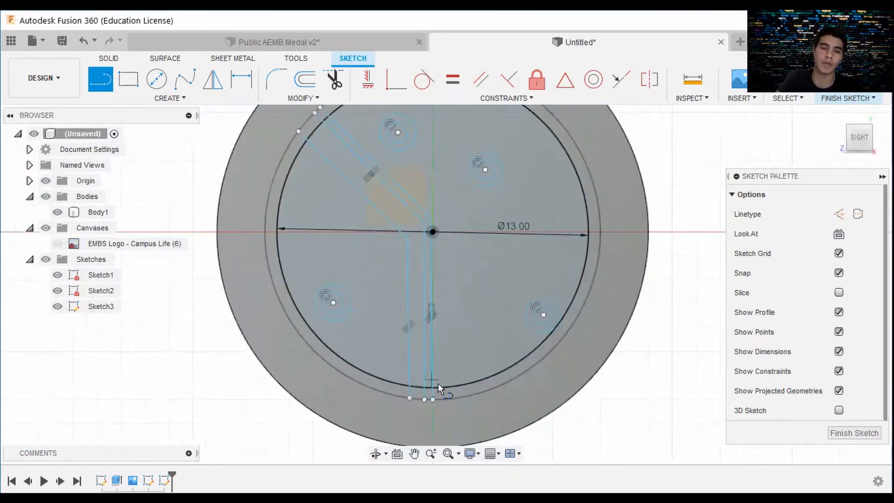
scroll(433, 393, up, 5)
scroll(498, 251, down, 6)
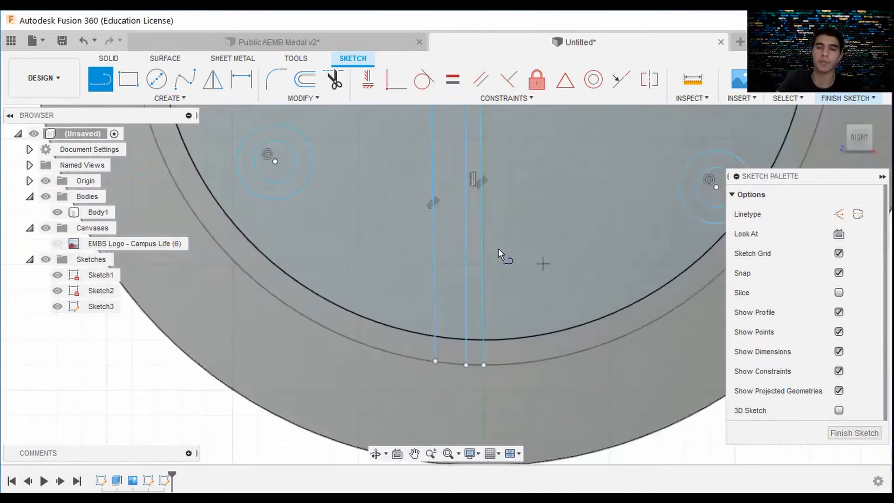
click(56, 244)
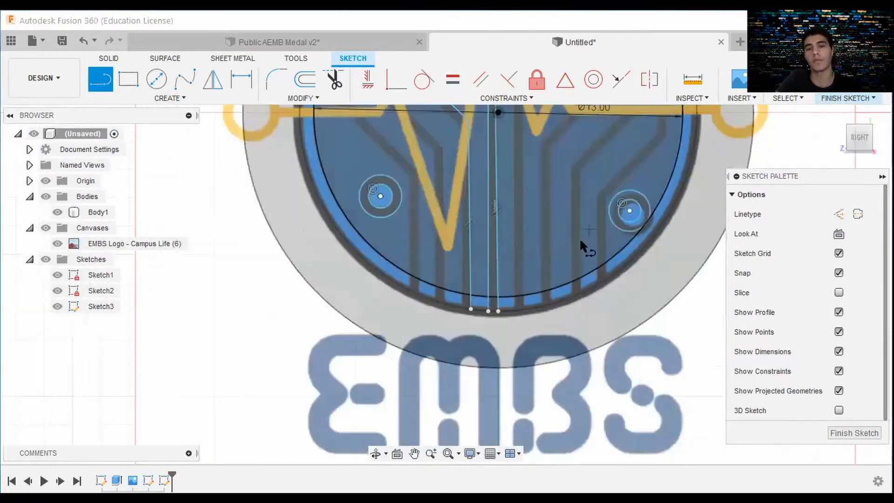
Draw a vertical line about 6.3 mm long from the lower rim up the second trace's left edge to its bend
middle_drag(459, 215, 433, 311)
middle_drag(432, 247, 411, 279)
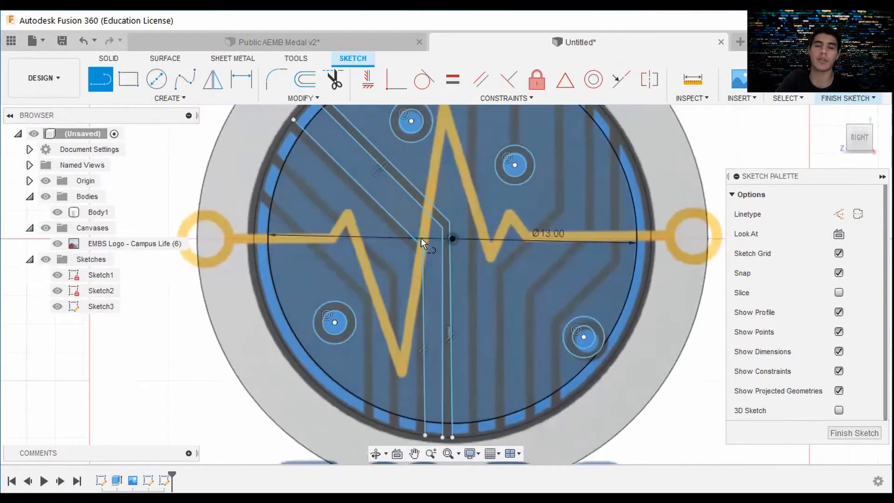
scroll(307, 142, up, 3)
middle_drag(493, 353, 534, 336)
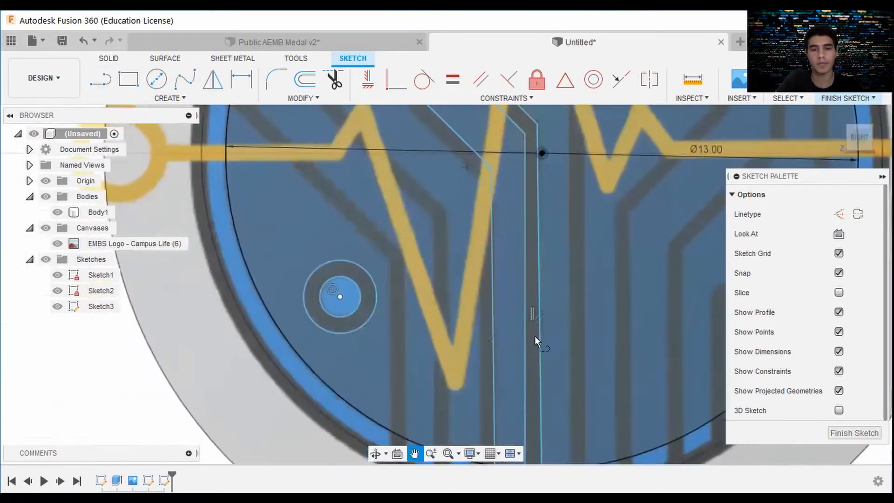
key(l)
scroll(512, 317, down, 3)
middle_drag(470, 451, 471, 331)
scroll(449, 299, up, 5)
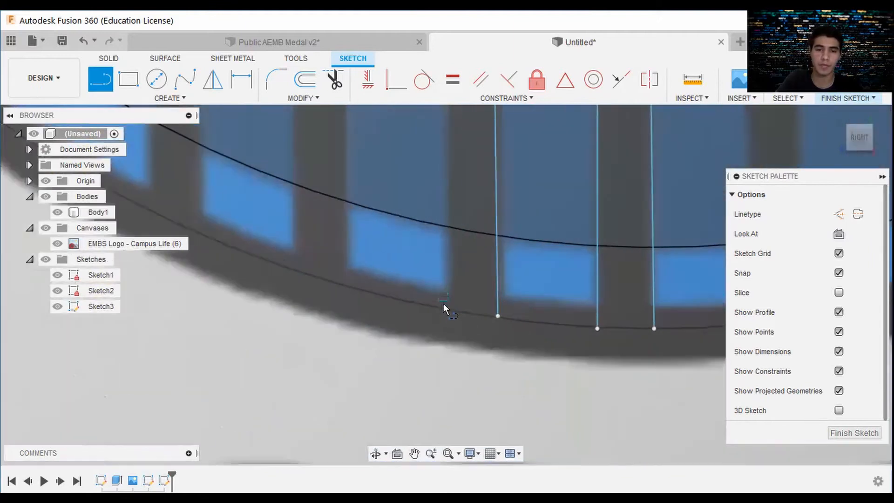
click(443, 306)
scroll(449, 237, down, 4)
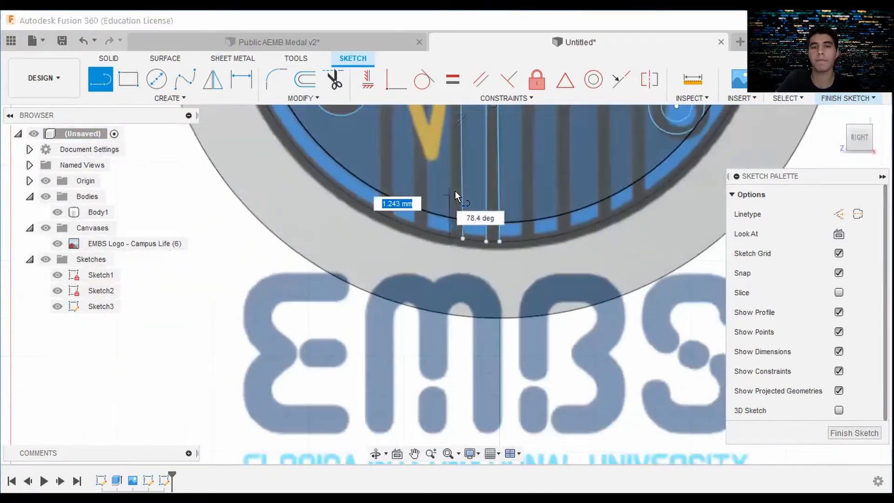
middle_drag(449, 107, 411, 363)
scroll(403, 251, up, 3)
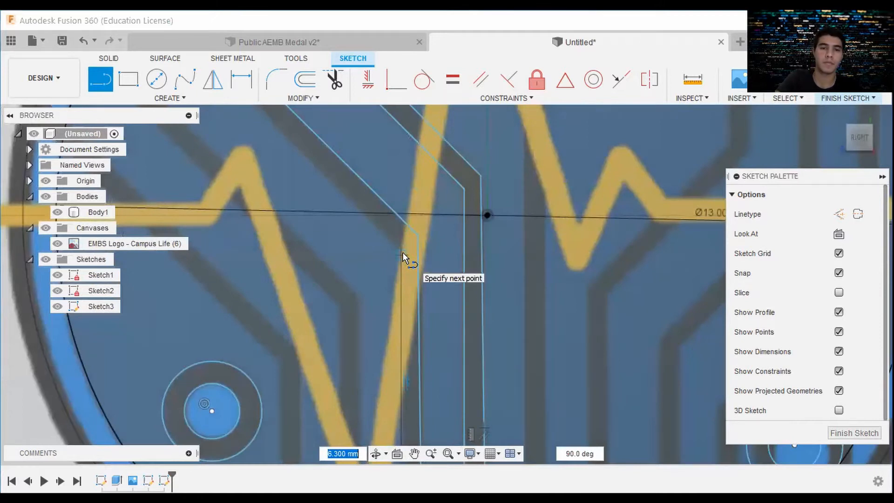
click(402, 252)
Continue with a diagonal line about 6.38 mm long along the second trace's lower edge to the upper-left rim, and end the chain
scroll(275, 153, down, 2)
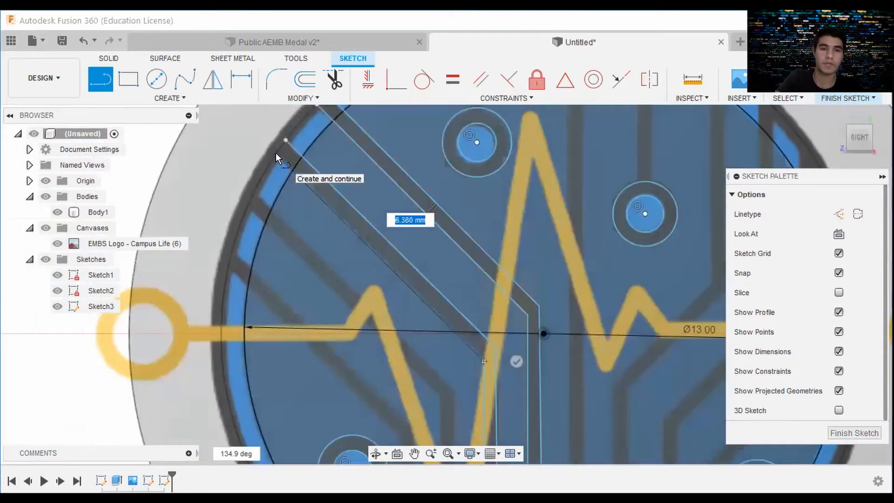
click(276, 153)
scroll(507, 349, down, 4)
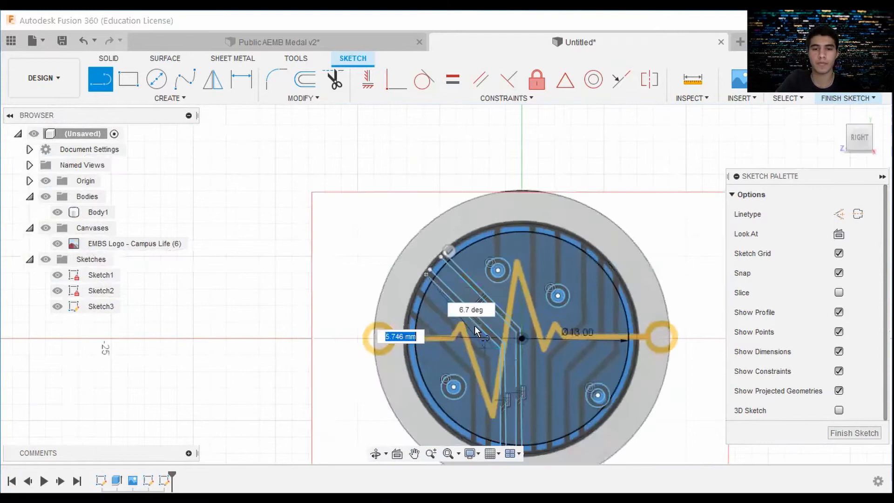
scroll(474, 325, down, 3)
key(Escape)
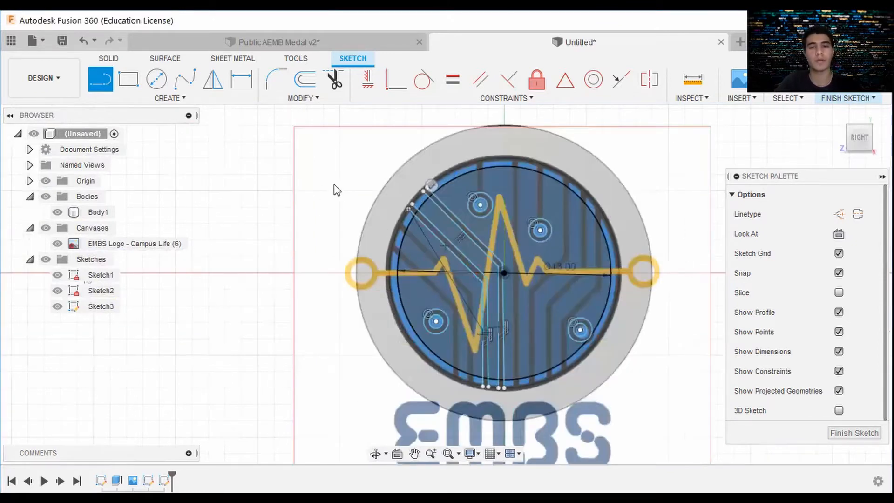
Draw a line about 3.8 mm long at 90.8° from the lower rim up the right edge of the first trace right of centre
click(100, 79)
scroll(502, 291, up, 3)
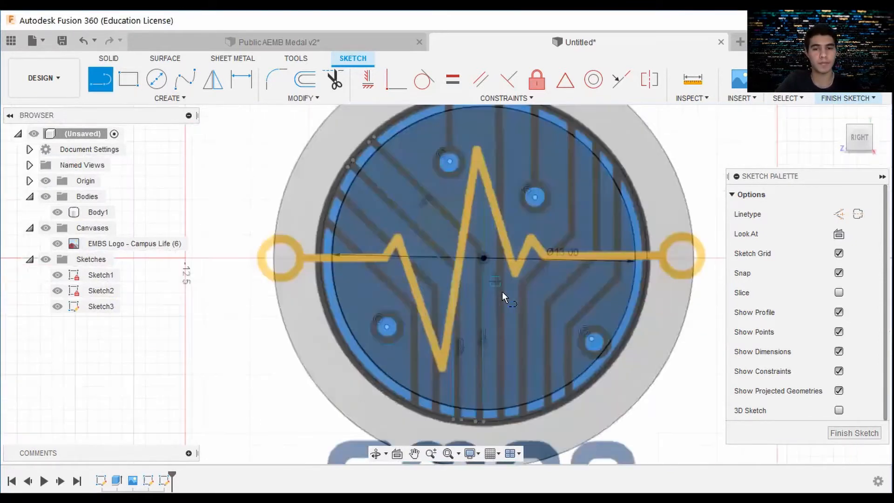
scroll(488, 294, up, 2)
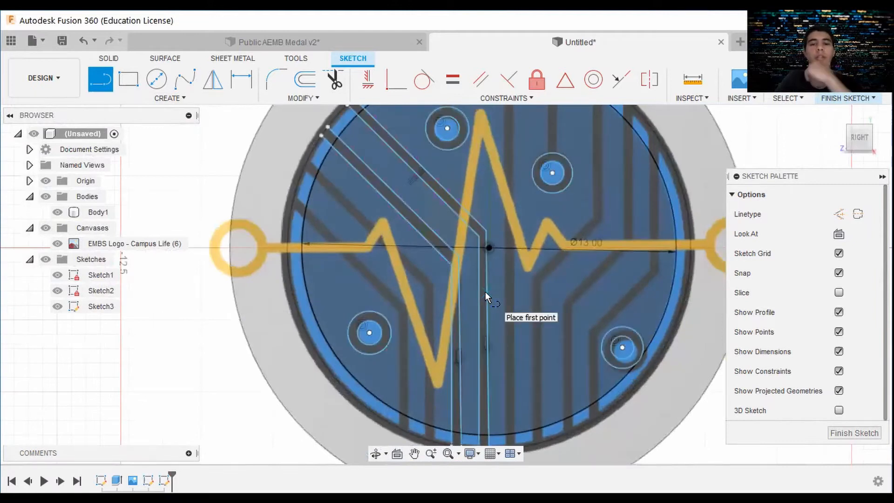
middle_drag(461, 311, 435, 284)
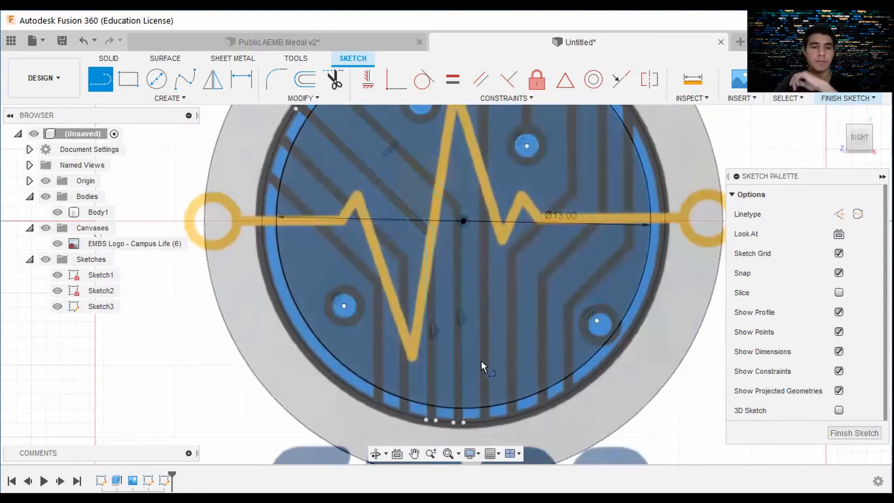
scroll(446, 380, up, 4)
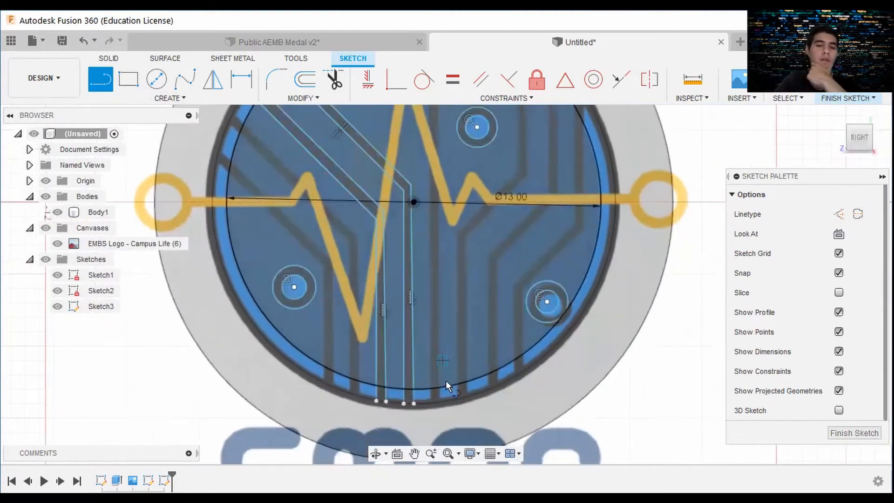
scroll(443, 395, up, 5)
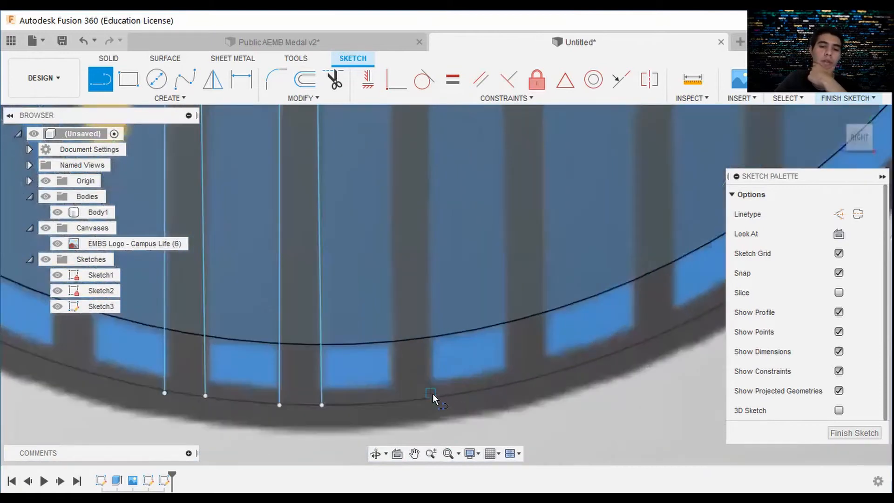
click(433, 394)
scroll(436, 247, down, 2)
scroll(436, 214, down, 1)
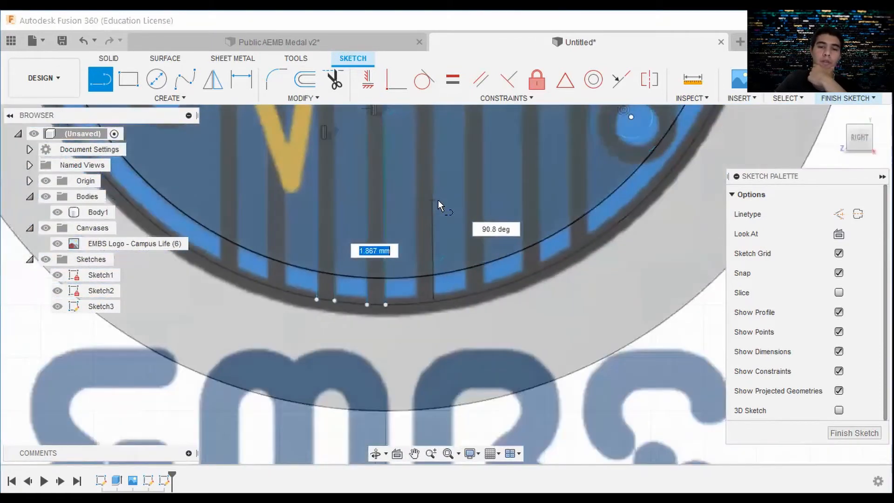
middle_drag(438, 200, 460, 372)
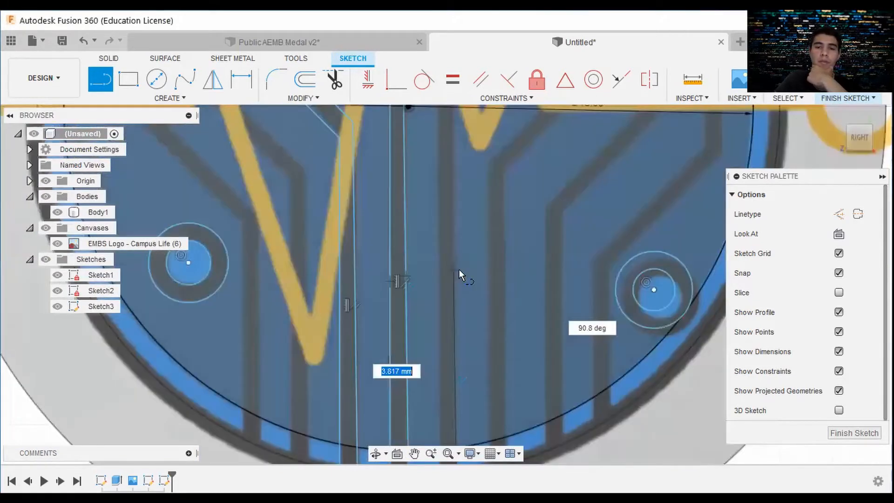
click(459, 269)
key(Escape)
scroll(354, 235, down, 2)
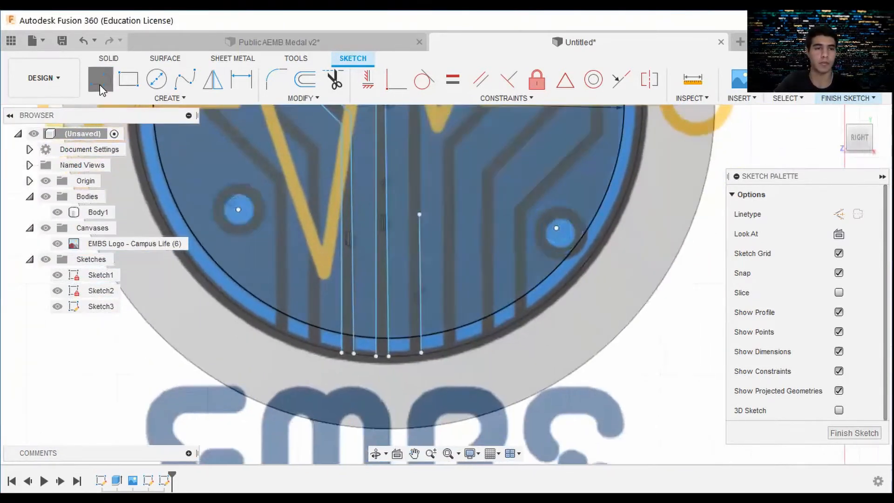
Draw a matching line about 3.9 mm long at 90.8° from the lower rim up the same trace's left edge, and end the chain
click(100, 80)
scroll(384, 341, up, 4)
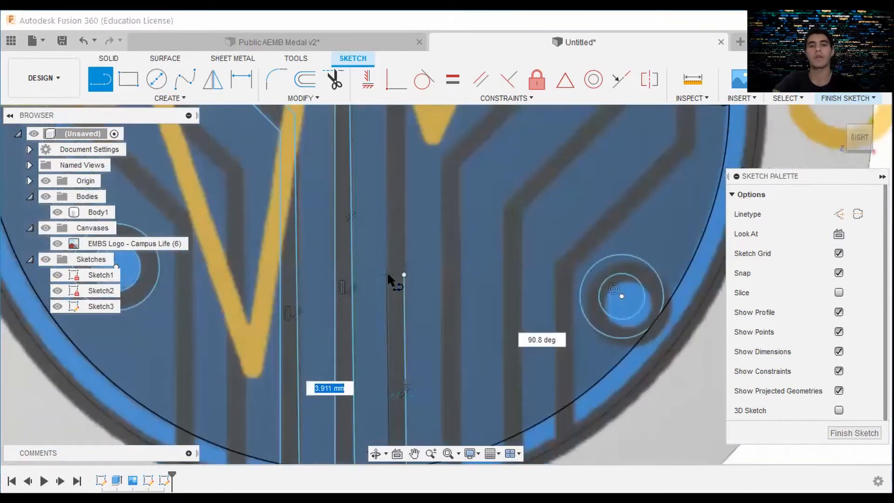
key(Escape)
scroll(480, 321, down, 5)
scroll(488, 298, up, 3)
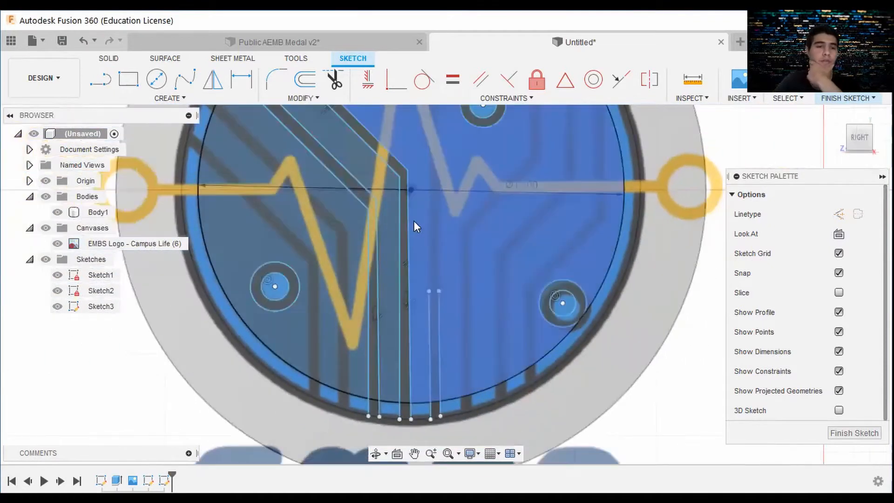
right_click(439, 333)
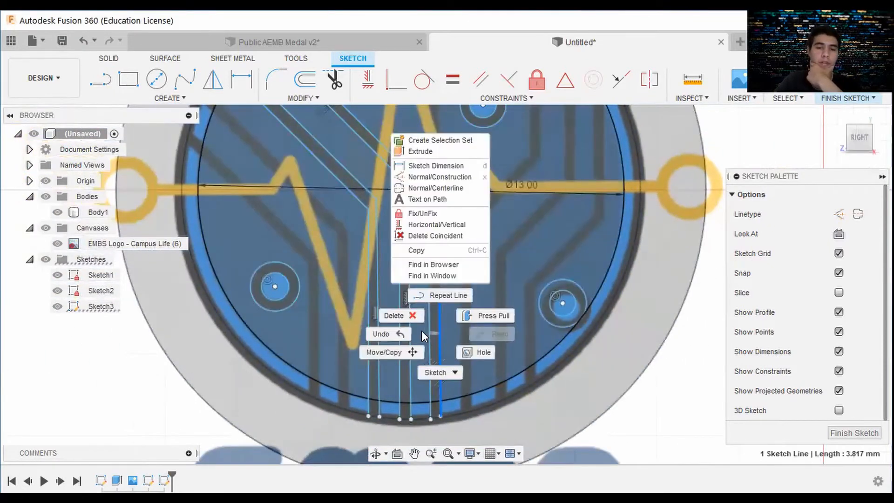
key(Escape)
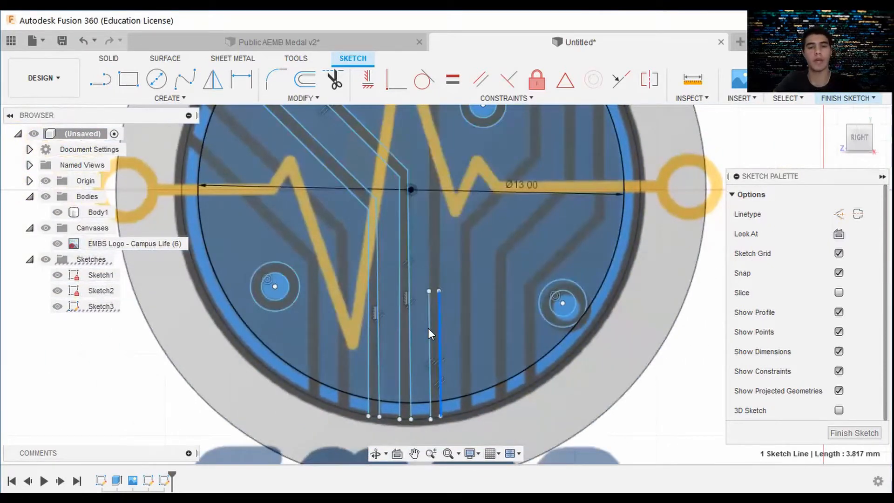
key(Escape)
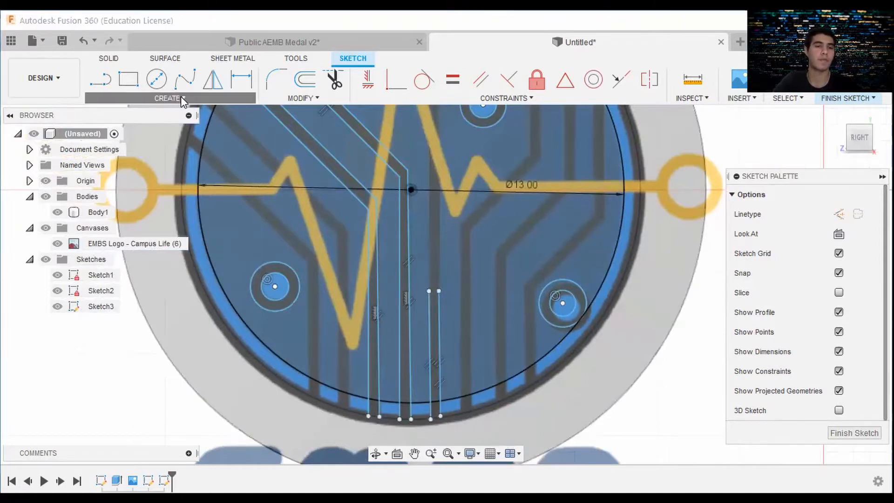
Create a rectangular pattern of the two edge lines right of centre, running to the right with quantity 4 over a 3 mm extent
click(180, 98)
click(140, 316)
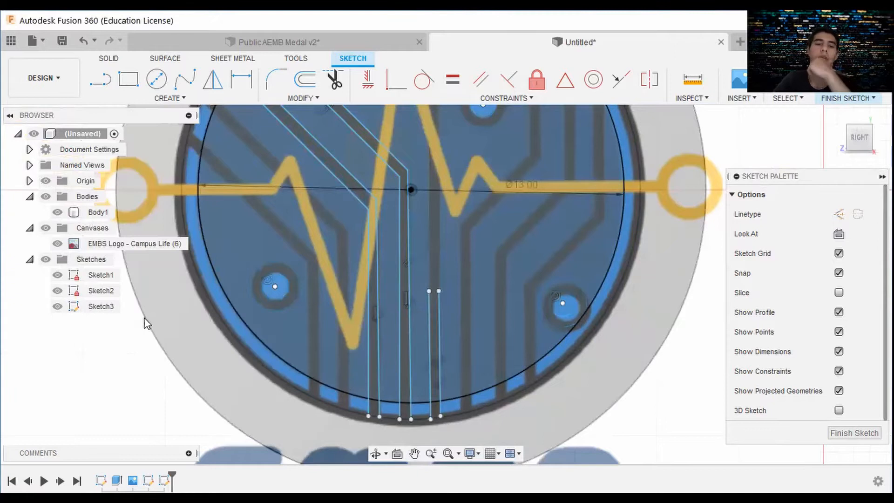
scroll(431, 293, down, 1)
middle_drag(417, 290, 360, 287)
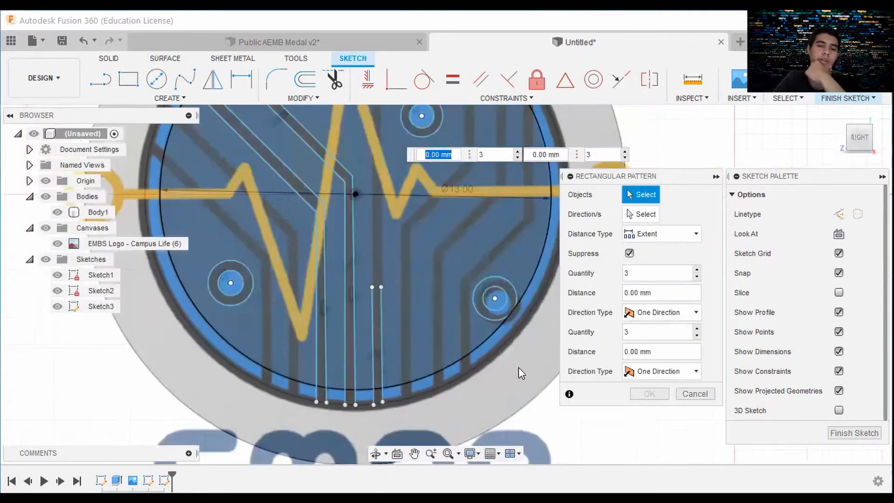
middle_drag(521, 373, 504, 368)
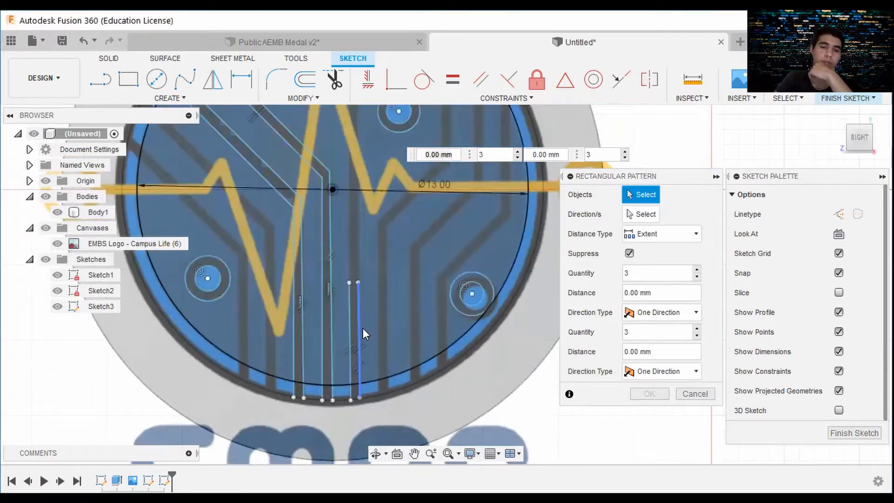
click(350, 328)
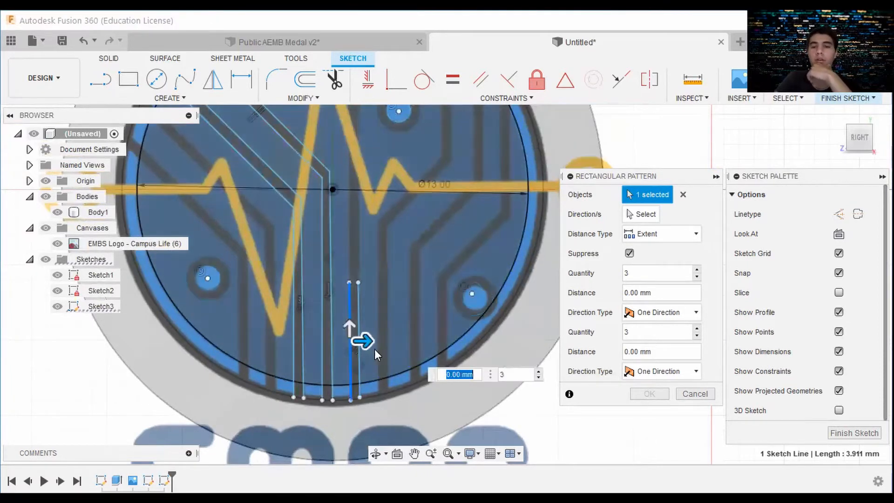
drag(366, 343, 393, 342)
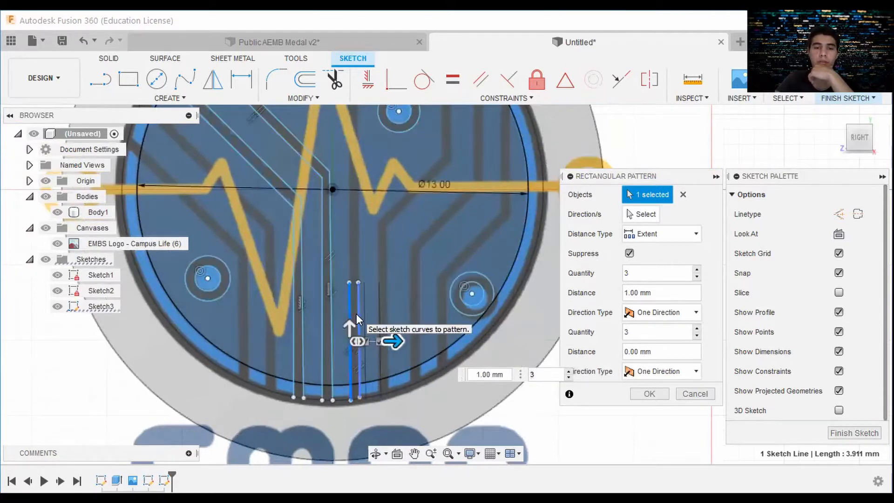
click(357, 313)
drag(397, 345, 435, 341)
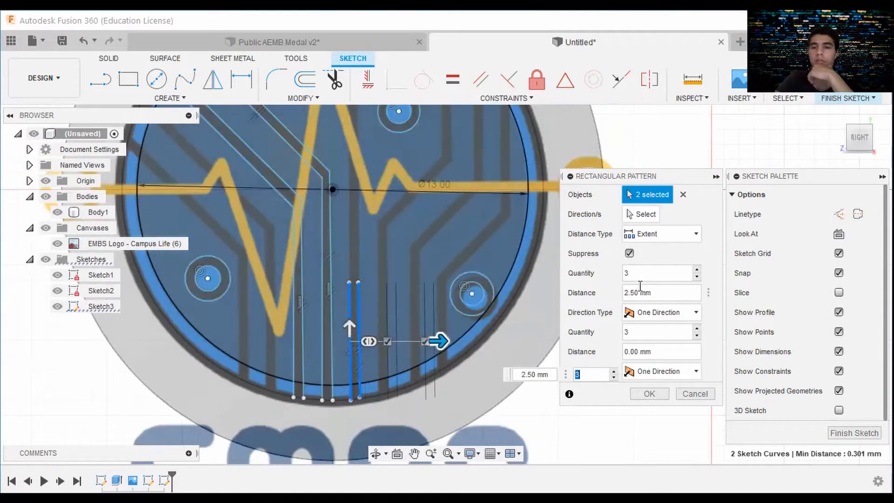
click(697, 271)
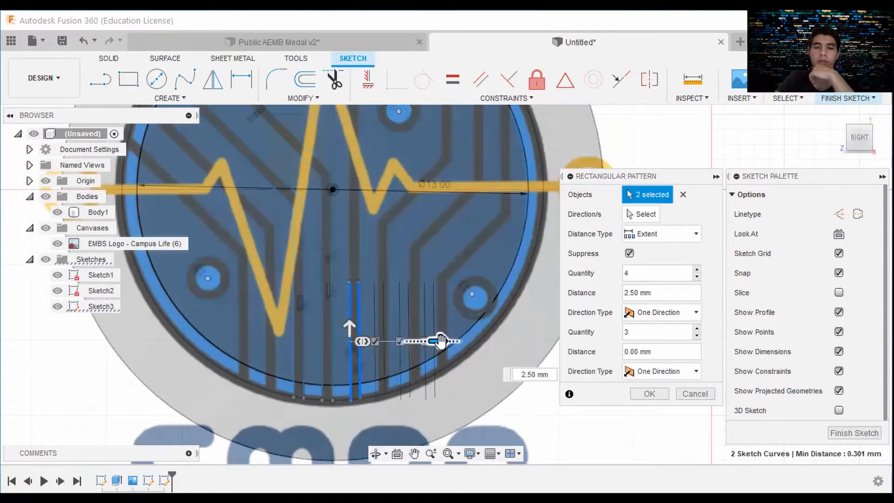
drag(451, 343, 459, 343)
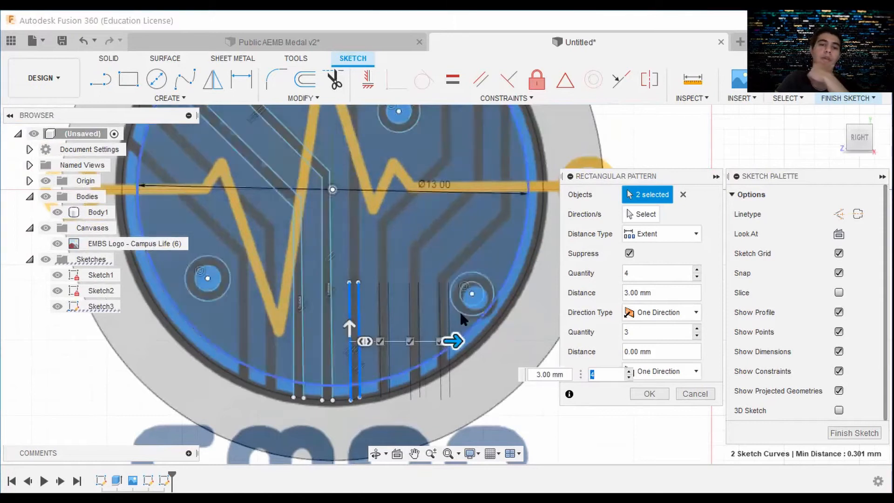
scroll(440, 302, up, 5)
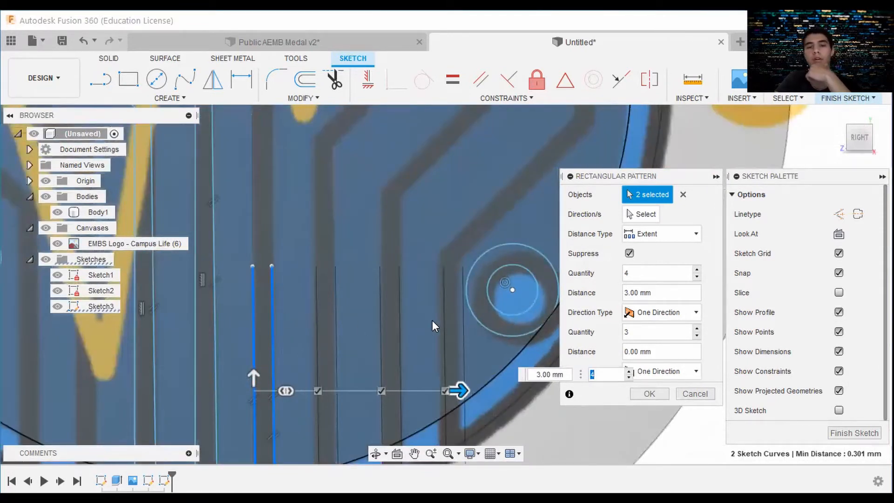
click(648, 393)
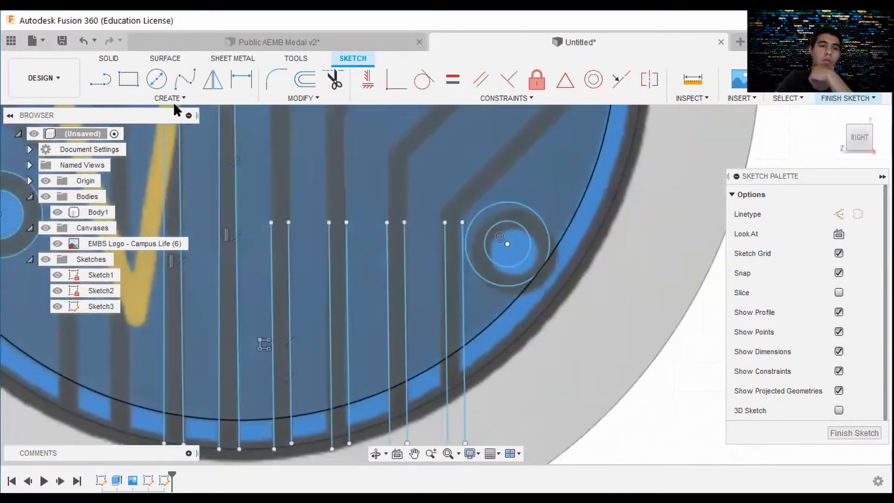
Trim the lower ends of the original and patterned vertical lines that extend past the 13 mm circle
click(341, 88)
middle_drag(522, 345, 537, 269)
mouse_move(495, 324)
mouse_down()
mouse_move(288, 371)
mouse_move(485, 310)
mouse_up()
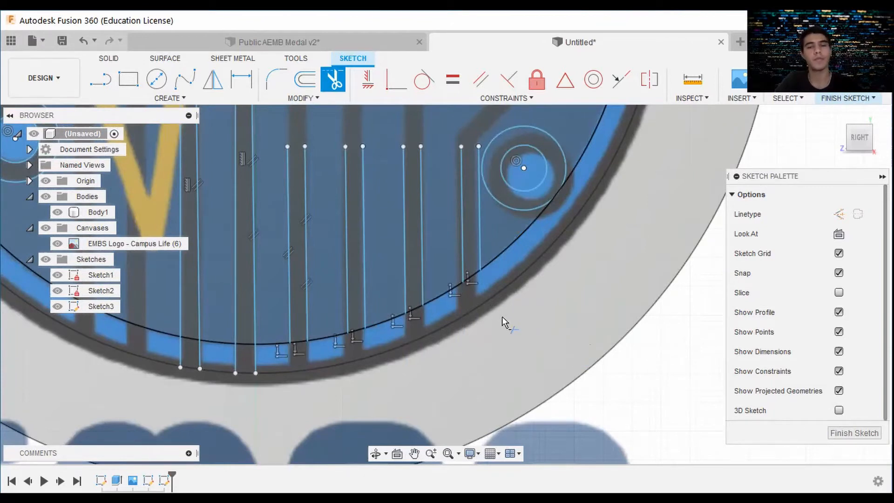
key(Escape)
Draw a diagonal line from the rightmost patterned line's upper end along the trace's lower edge to its upper bend
scroll(363, 262, down, 2)
middle_drag(362, 225, 370, 293)
key(l)
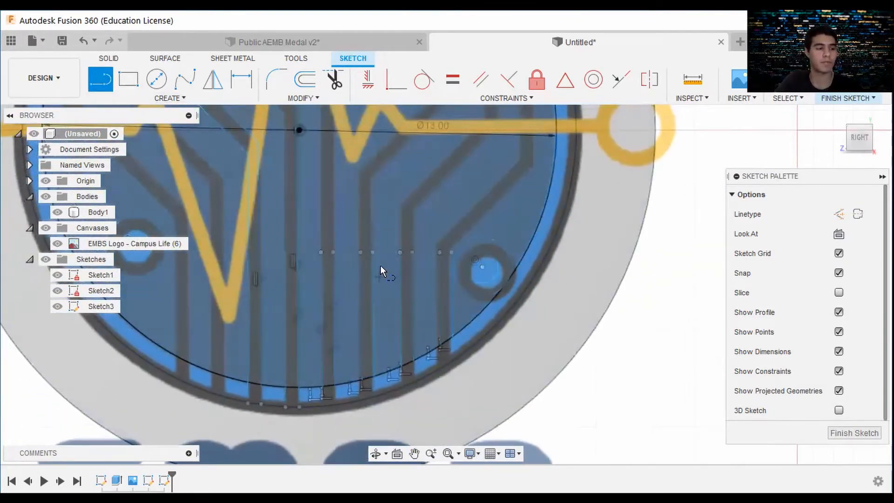
scroll(465, 247, up, 1)
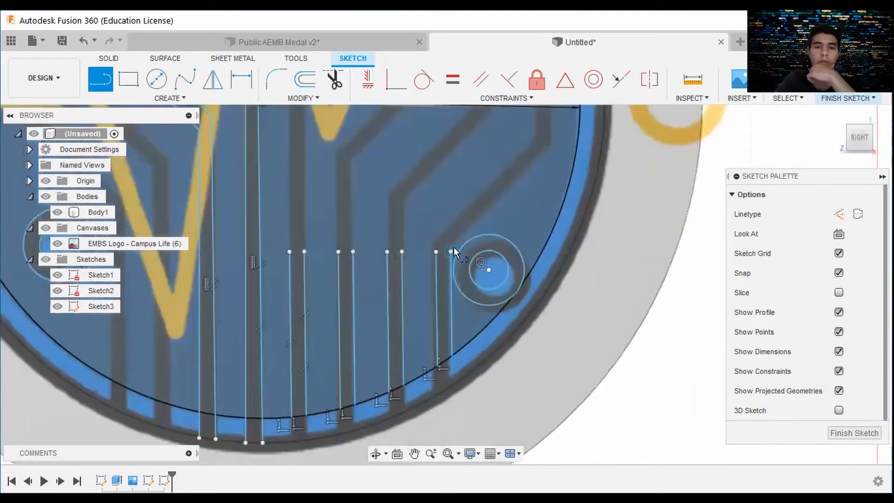
click(451, 251)
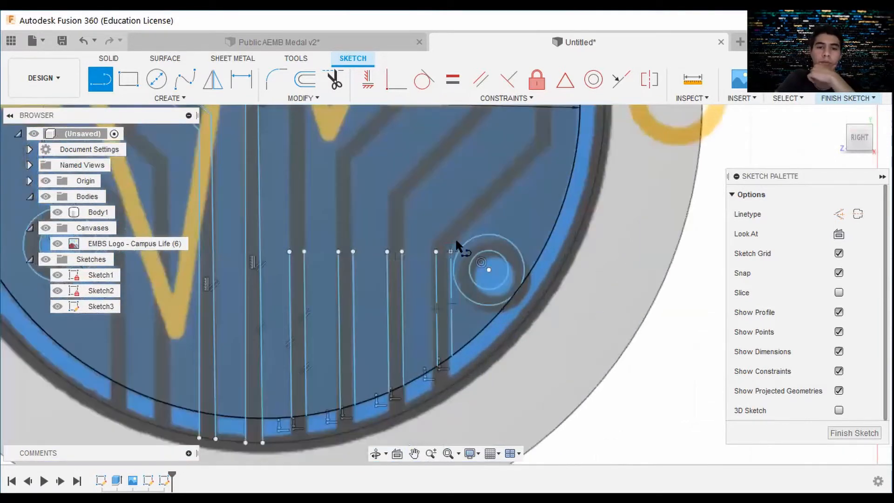
click(554, 141)
key(Escape)
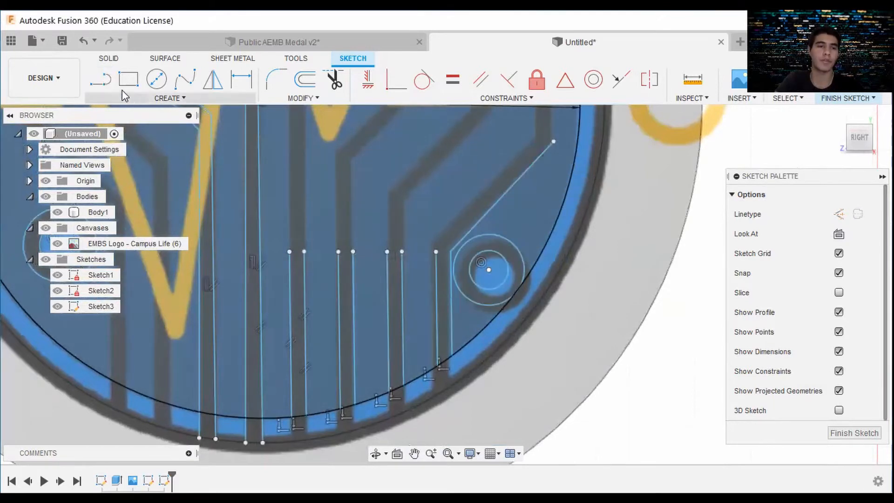
Trace the rightmost trace's inner edge with a diagonal from the neighbouring line's upper end and a vertical line about 5.1 mm long to the rim
click(435, 251)
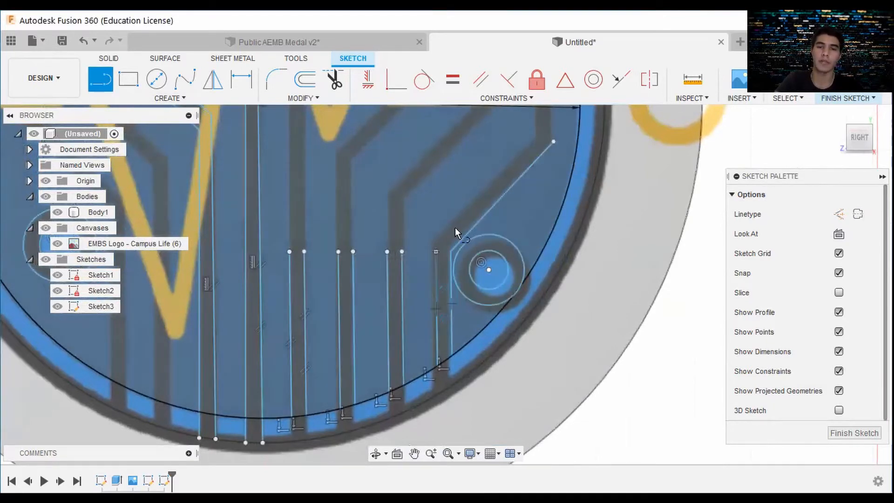
click(533, 142)
scroll(536, 137, down, 2)
scroll(541, 138, up, 2)
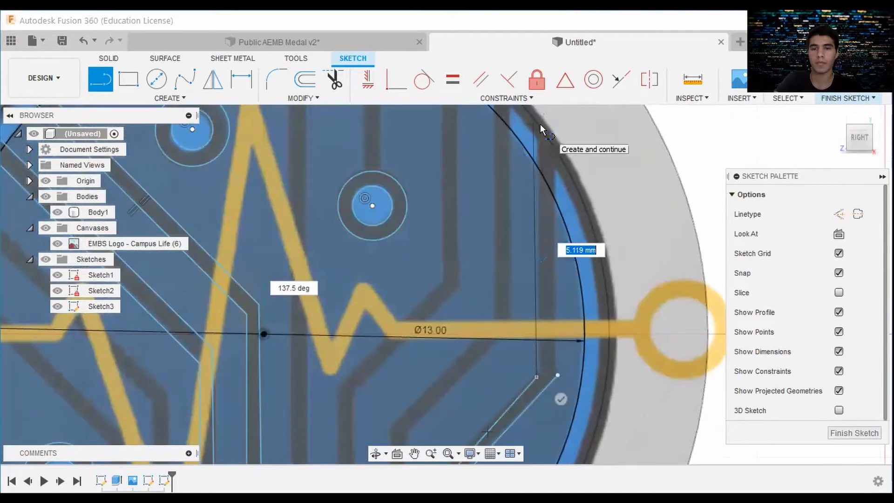
click(538, 120)
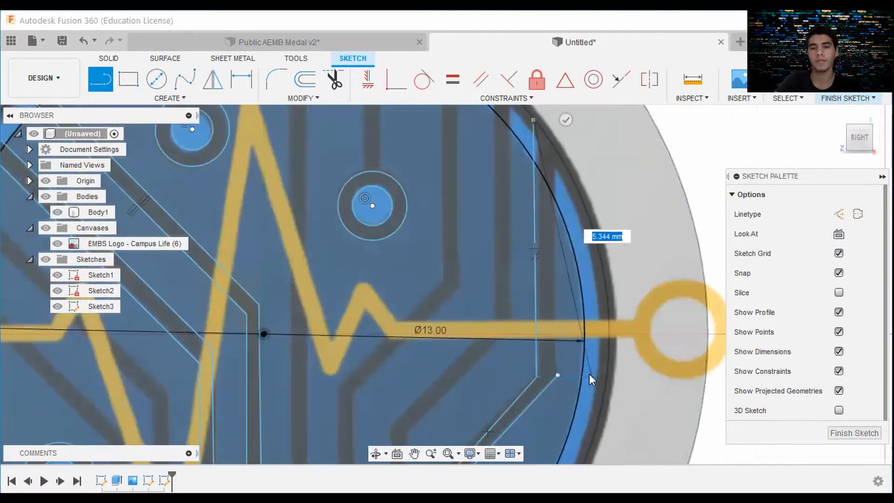
key(Escape)
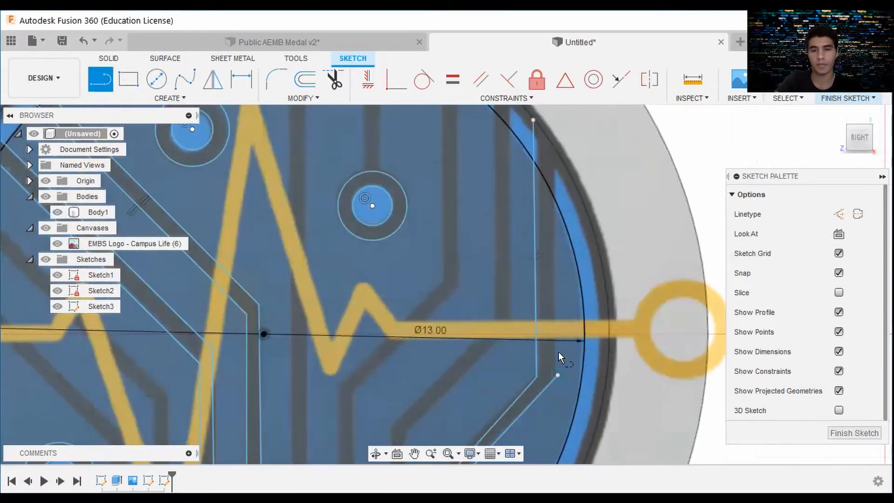
Draw a vertical line about 4.2 mm long up the rightmost trace's outer edge to the rim, and trim its part inside the 13 mm circle
click(557, 359)
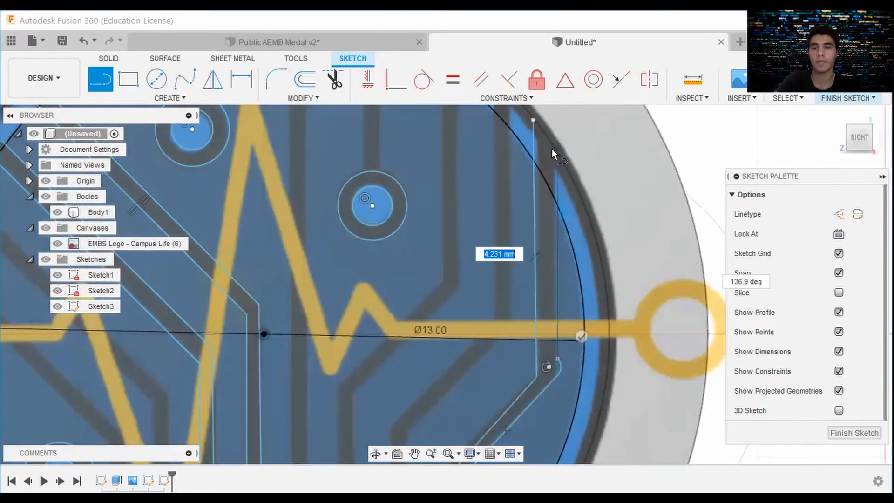
scroll(551, 149, down, 3)
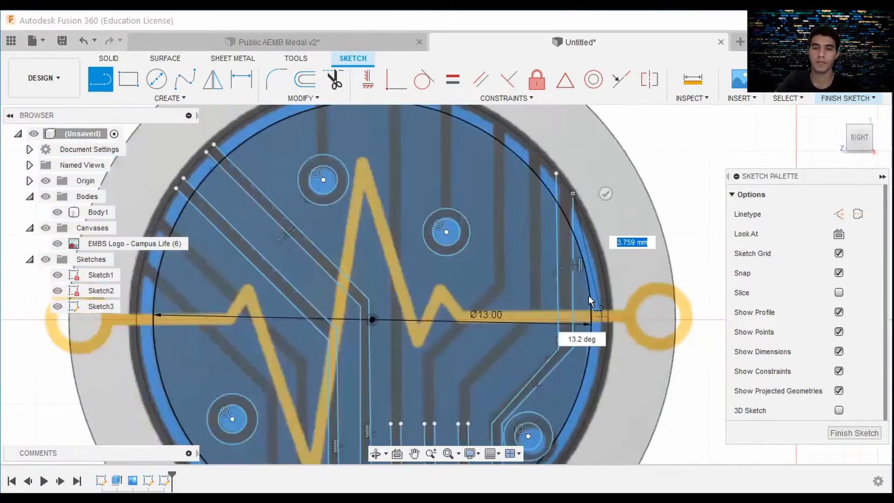
click(334, 80)
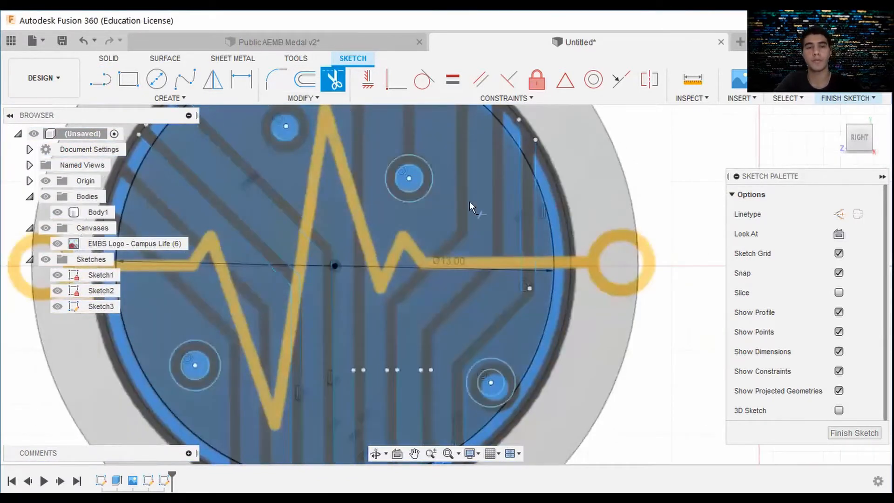
scroll(535, 280, up, 3)
click(557, 305)
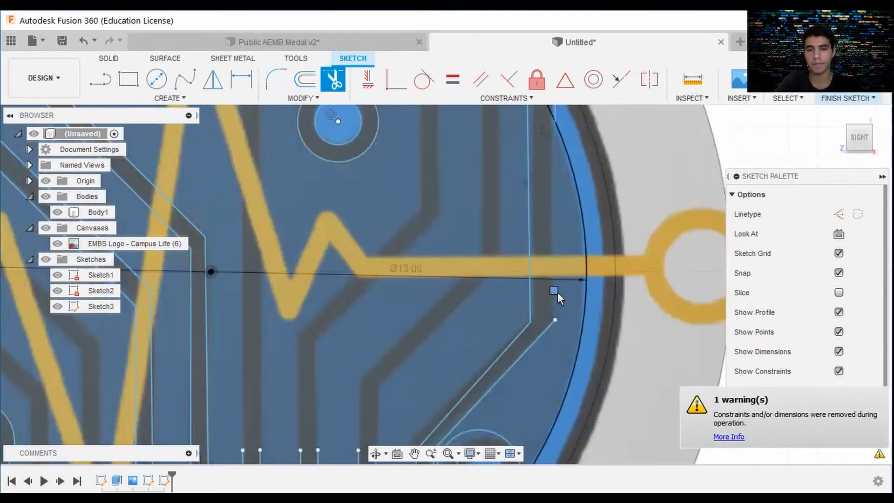
Draw a vertical line from the outer diagonal's upper end along the rightmost trace's outer edge to the upper-right rim
click(100, 79)
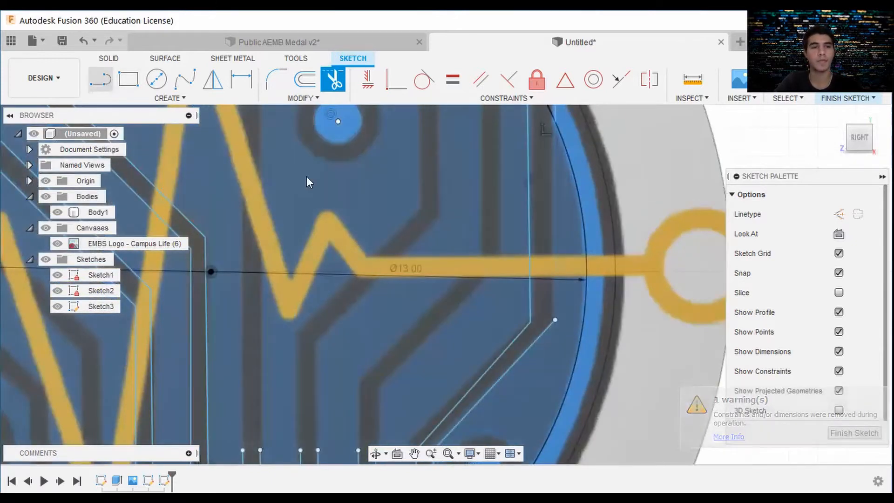
click(557, 321)
middle_drag(553, 114, 571, 230)
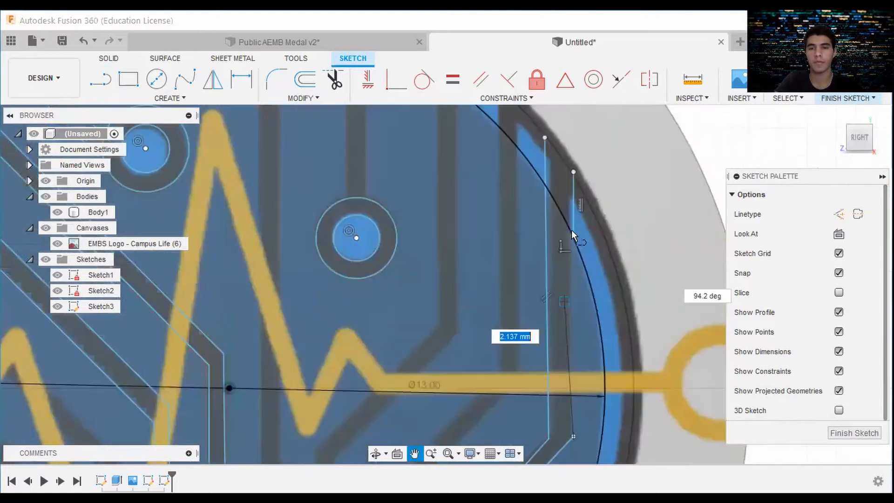
click(575, 173)
Trace the next trace's outer edge from its lower bend with a diagonal about 2.9 mm long at 47.7° and a vertical about 4.9 mm to the rim
scroll(582, 321, down, 5)
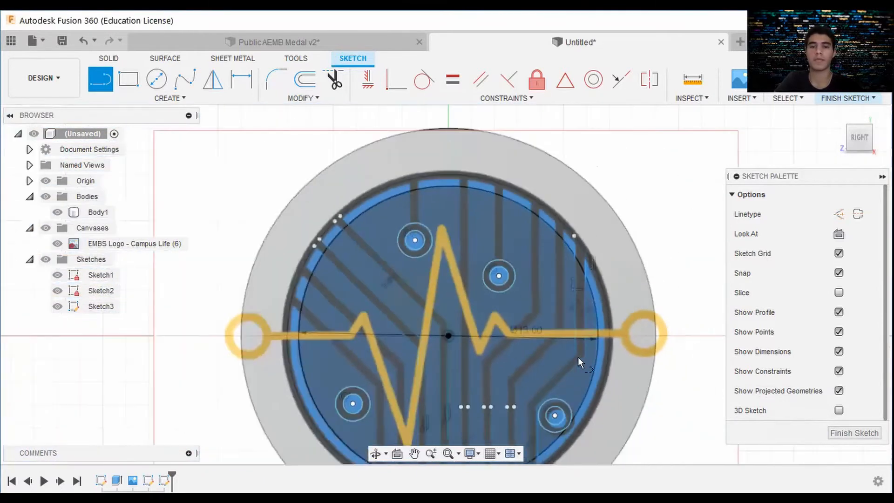
scroll(541, 256, up, 6)
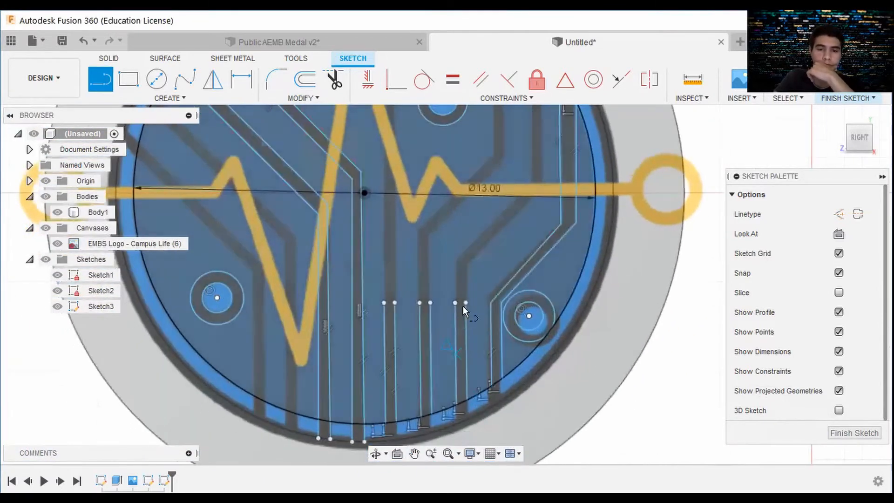
click(469, 263)
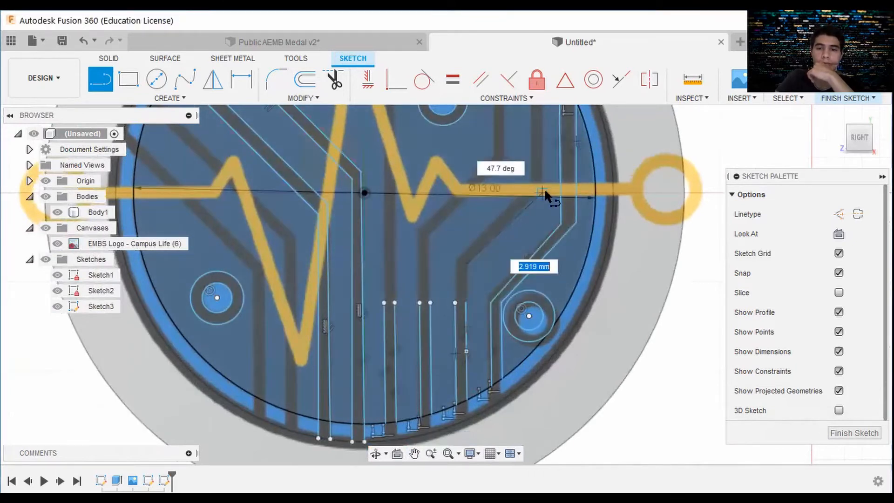
click(544, 188)
middle_drag(543, 188, 538, 330)
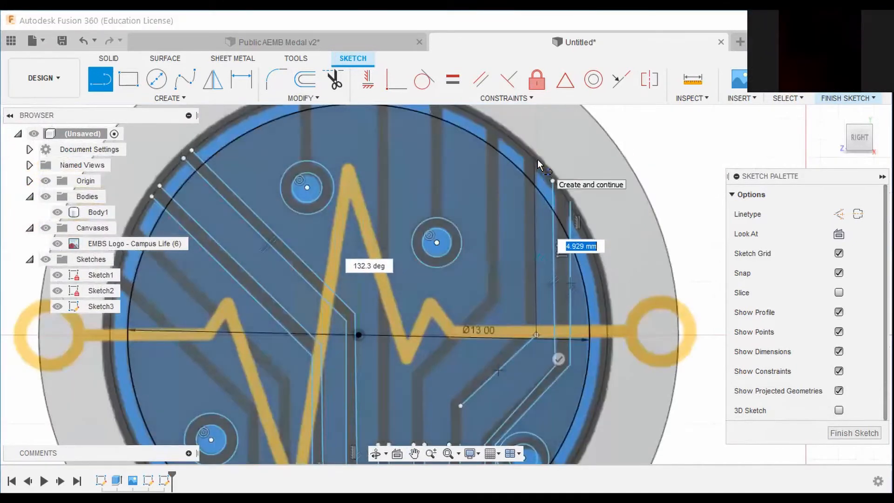
middle_drag(503, 385, 522, 312)
key(Escape)
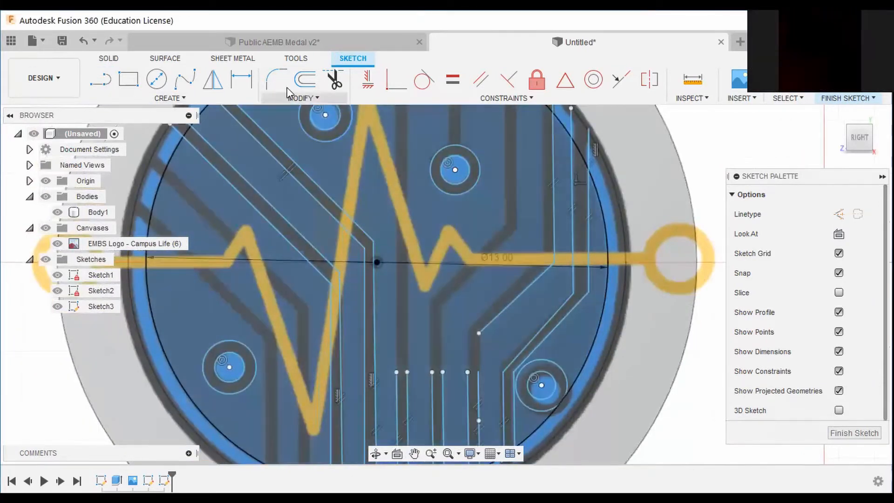
Join the lower end of the second-from-right trace's outer diagonal to the vertical line below it with a vertical segment
key(d)
key(l)
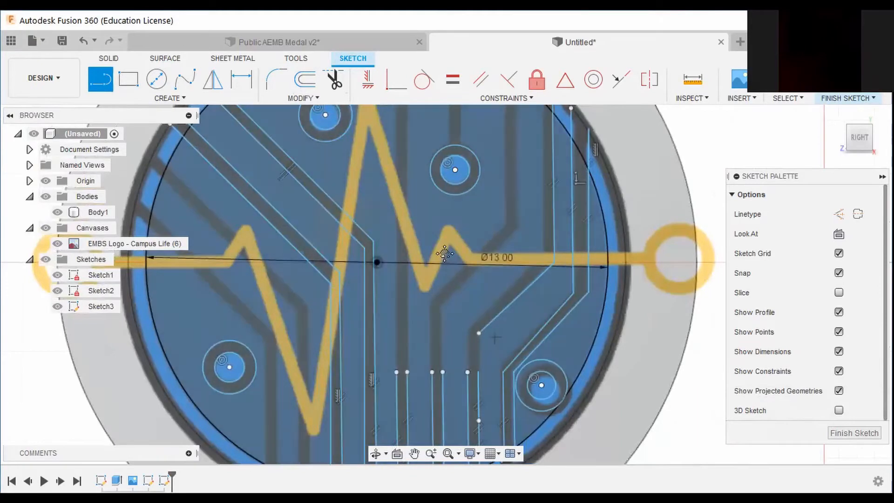
middle_drag(505, 301, 431, 236)
scroll(431, 236, up, 1)
scroll(431, 236, up, 2)
click(413, 214)
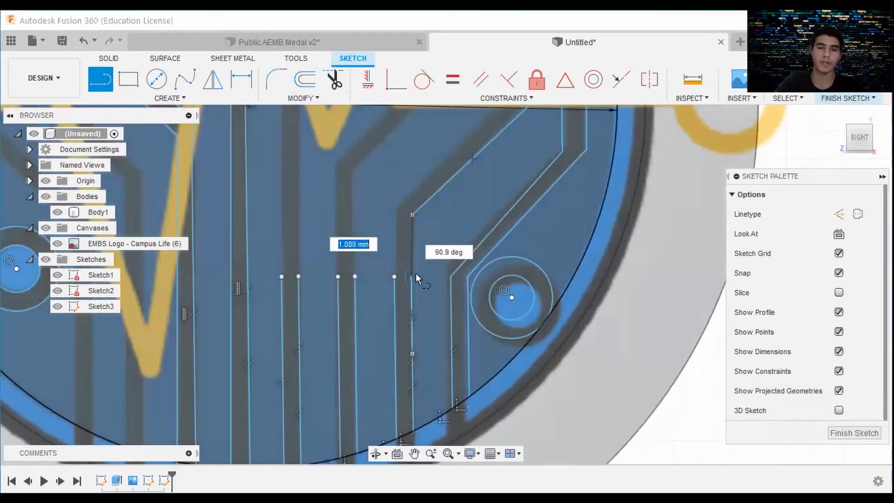
key(Escape)
Trace the same trace's inner edge up from the lower vertical, with a diagonal about 3 mm long and a vertical about 4.9 mm to the rim
click(394, 277)
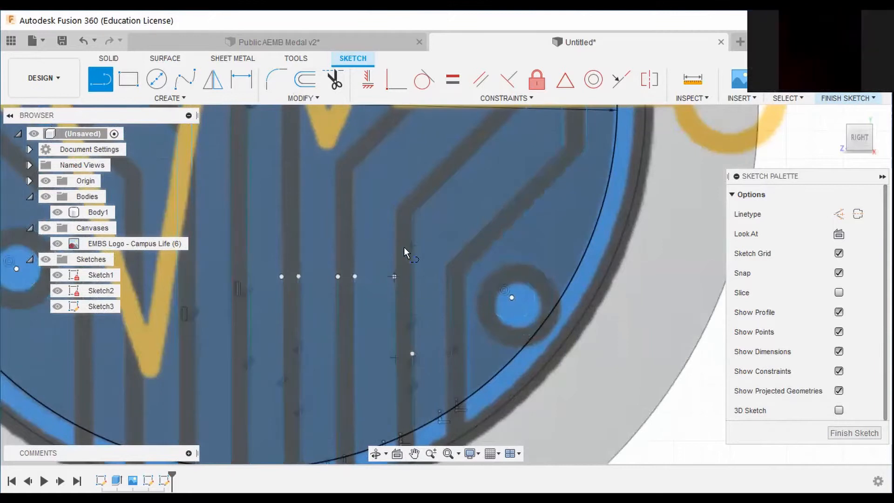
key(Escape)
middle_drag(414, 171, 421, 294)
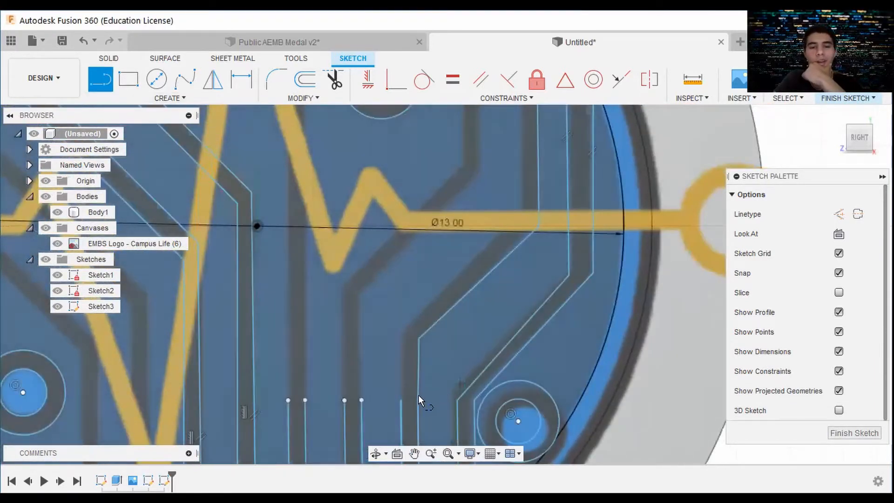
click(401, 401)
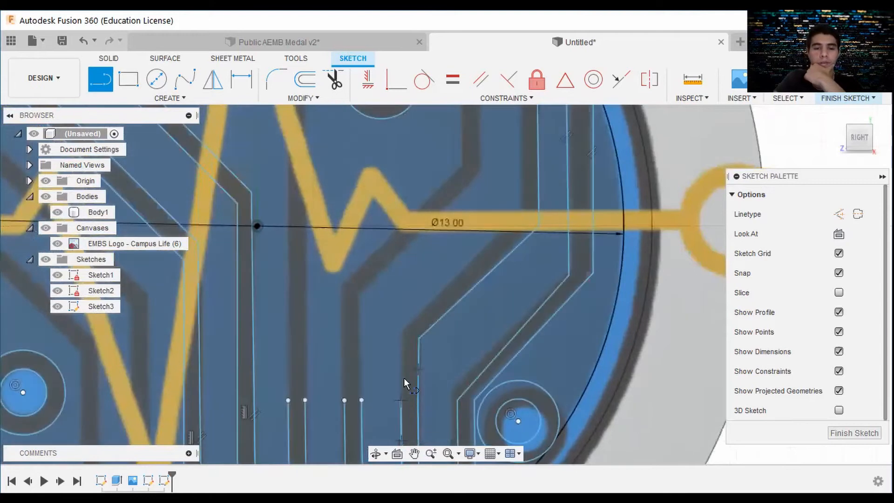
click(400, 338)
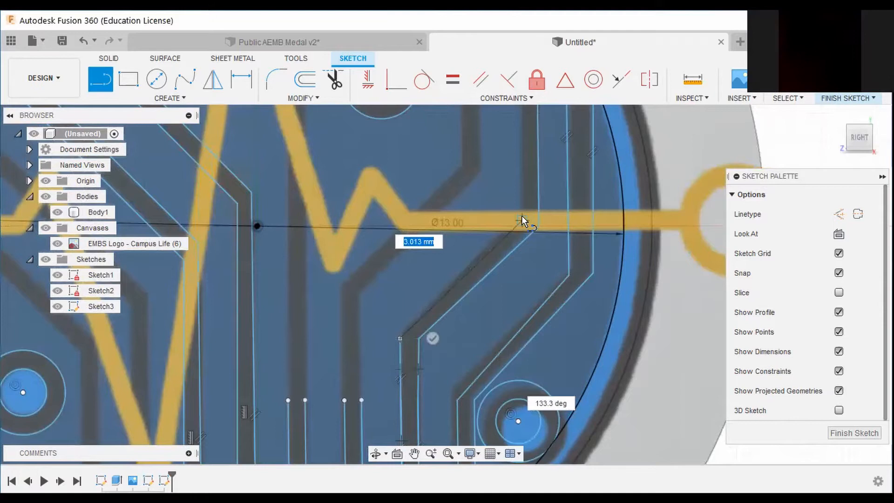
click(522, 216)
scroll(530, 118, down, 3)
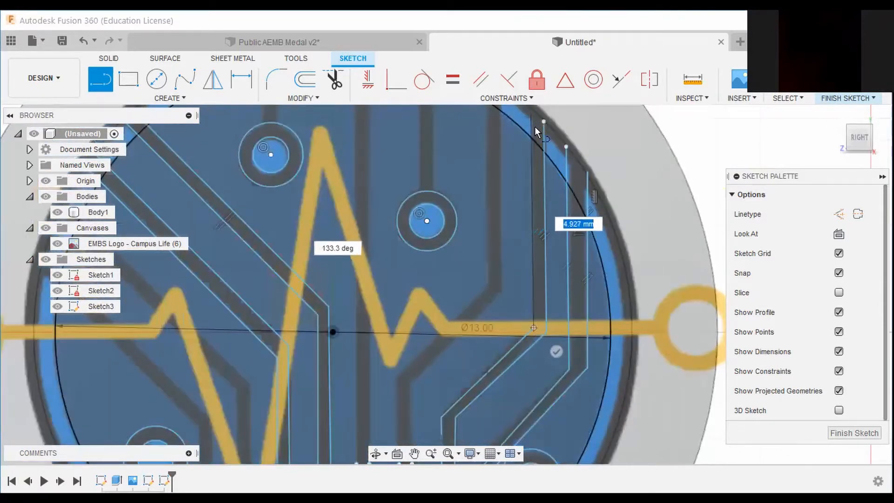
middle_drag(536, 133, 534, 165)
click(534, 161)
scroll(531, 302, down, 2)
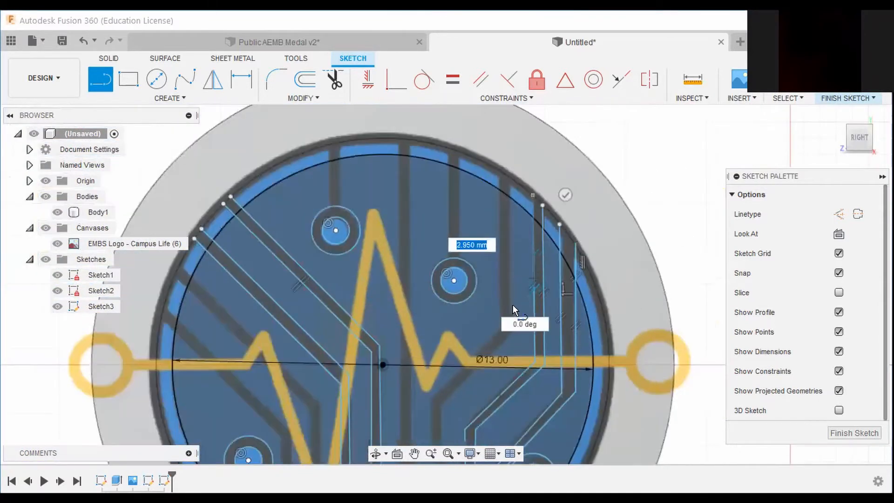
key(Escape)
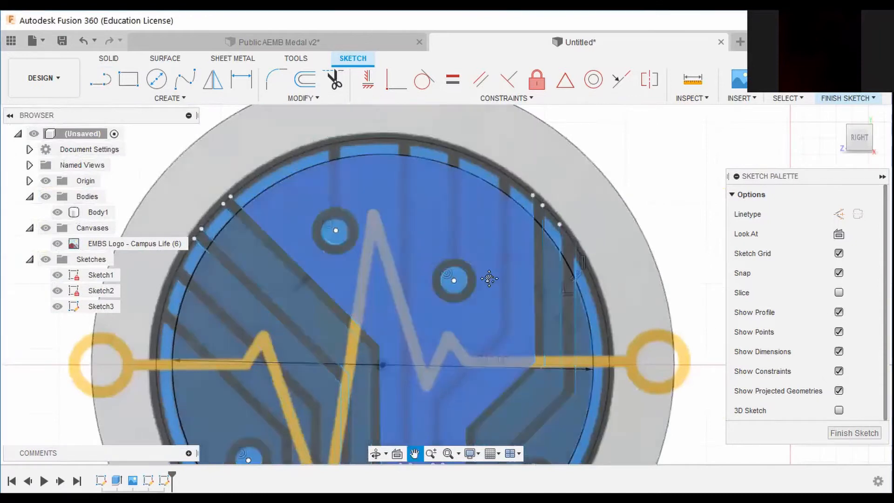
Trace the third-from-right trace's outer edge with a diagonal about 3.1 mm long at 45.9° and a vertical about 4.8 mm to the rim
middle_drag(475, 411, 460, 316)
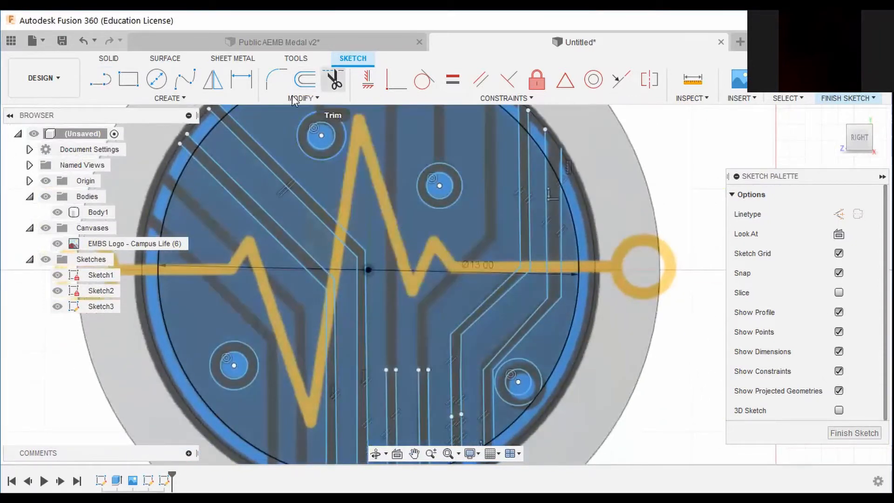
click(100, 79)
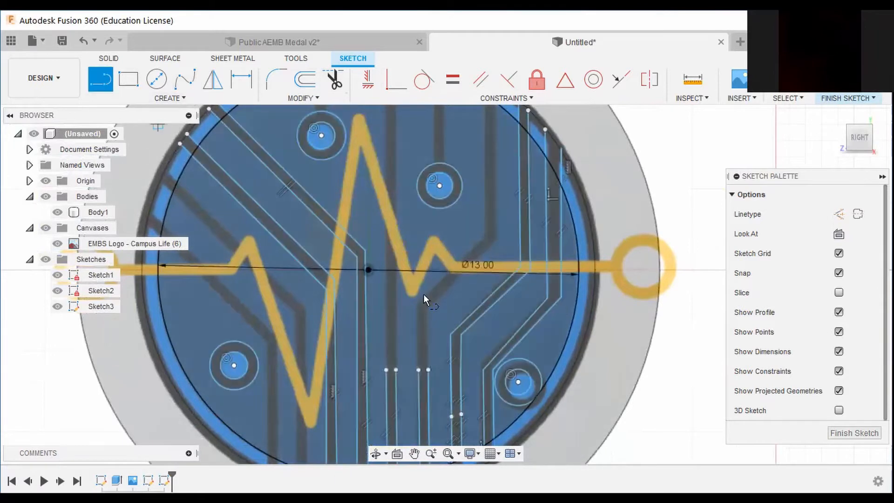
click(426, 369)
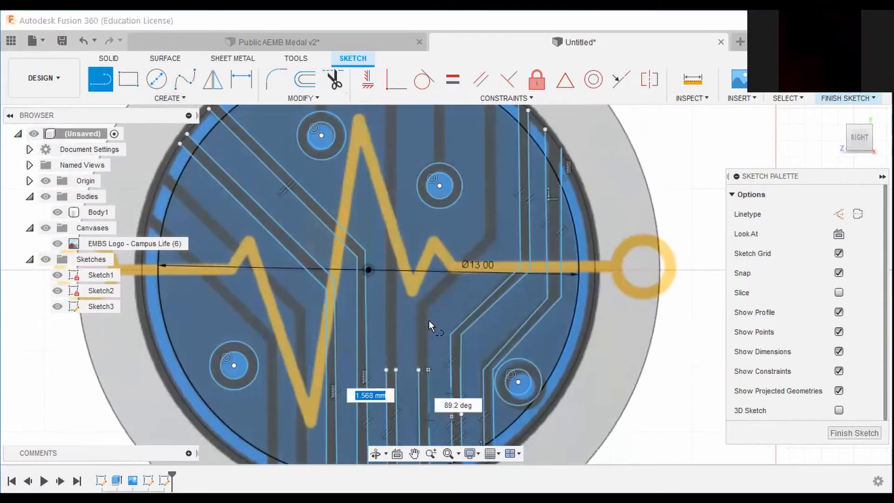
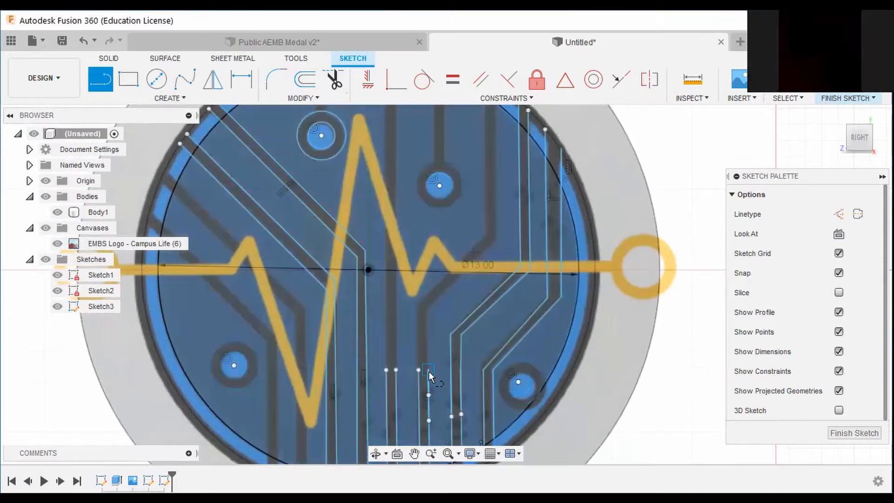
click(429, 371)
scroll(429, 302, up, 3)
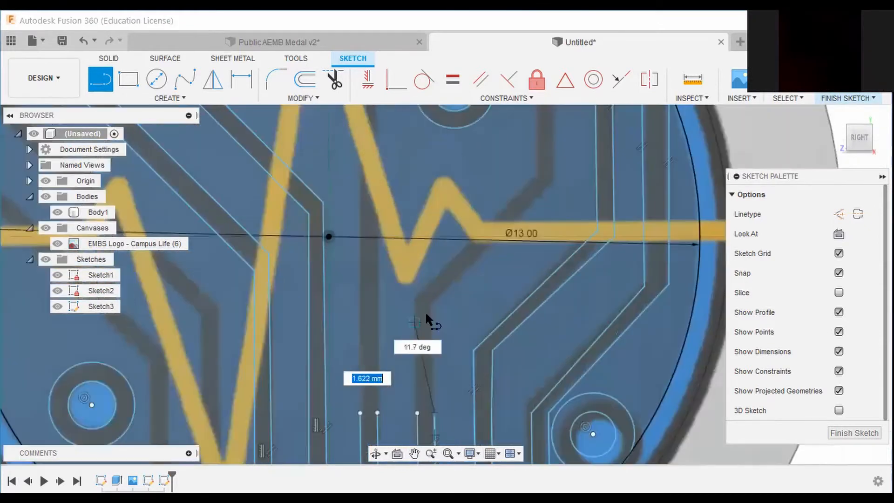
scroll(437, 302, up, 2)
click(437, 300)
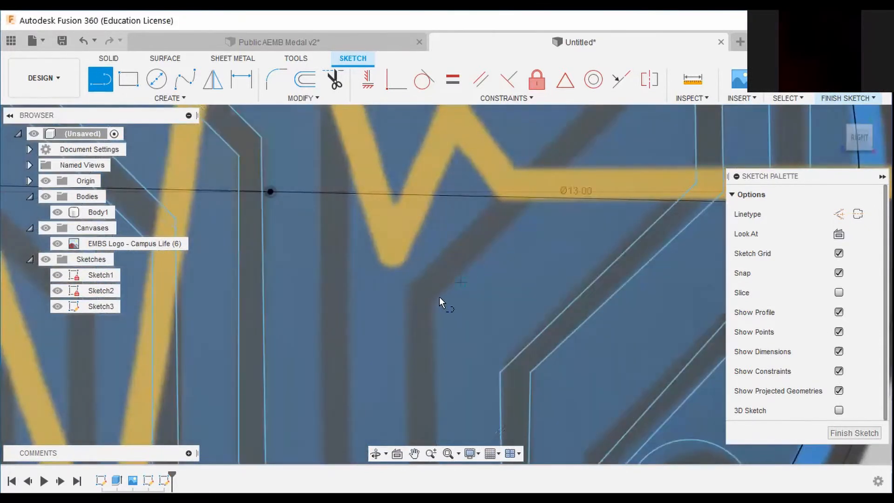
scroll(621, 154, down, 3)
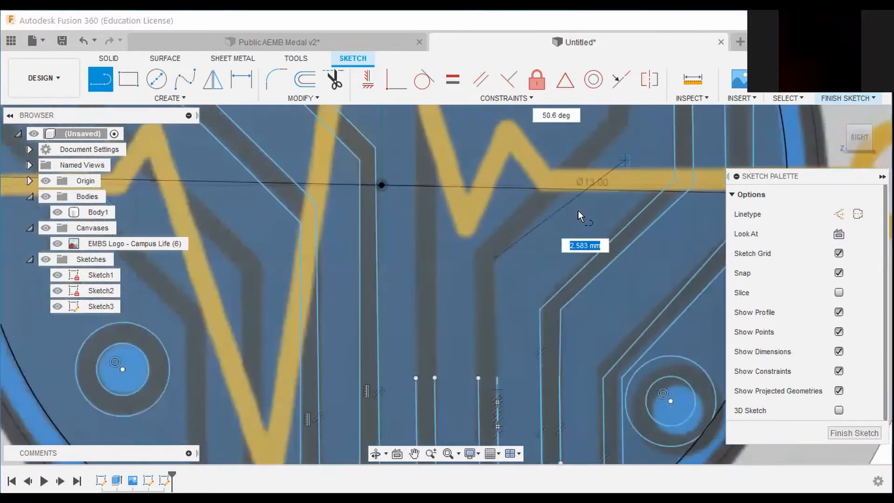
middle_drag(577, 211, 462, 375)
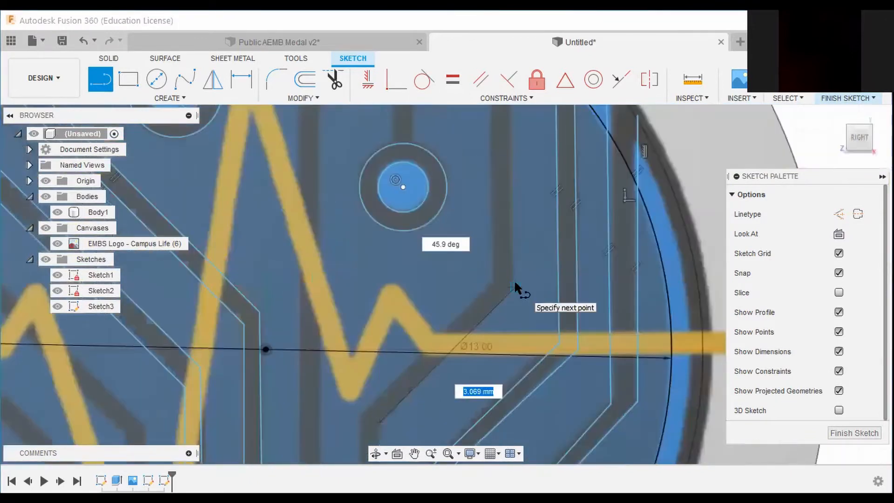
click(514, 281)
scroll(514, 282, down, 2)
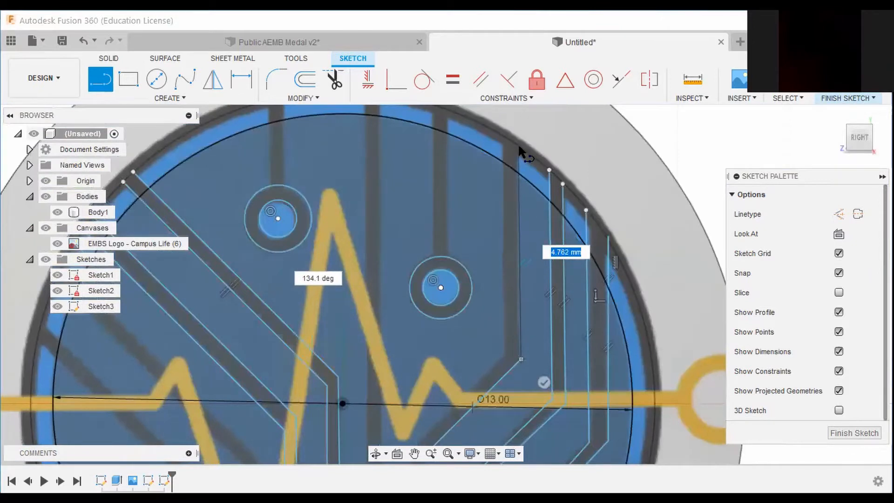
scroll(473, 337, down, 4)
key(Escape)
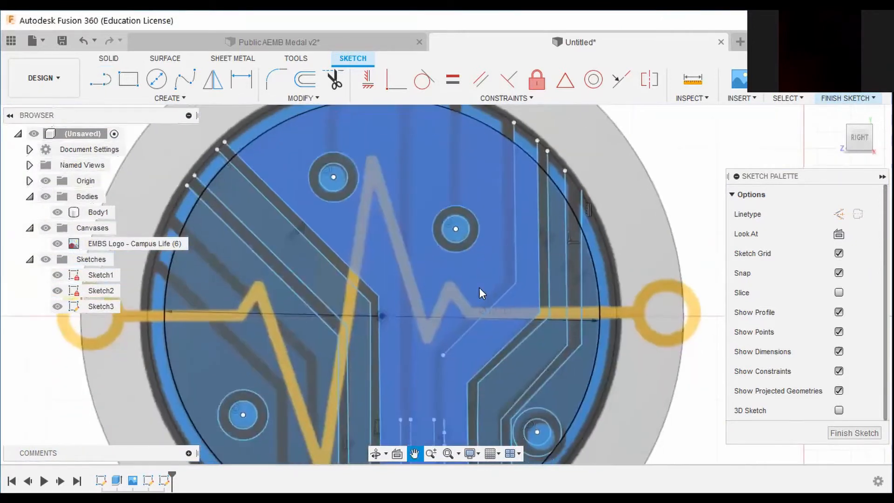
Trim away the two short vertical lines along the lower part of the straight central trace
middle_drag(477, 299, 498, 273)
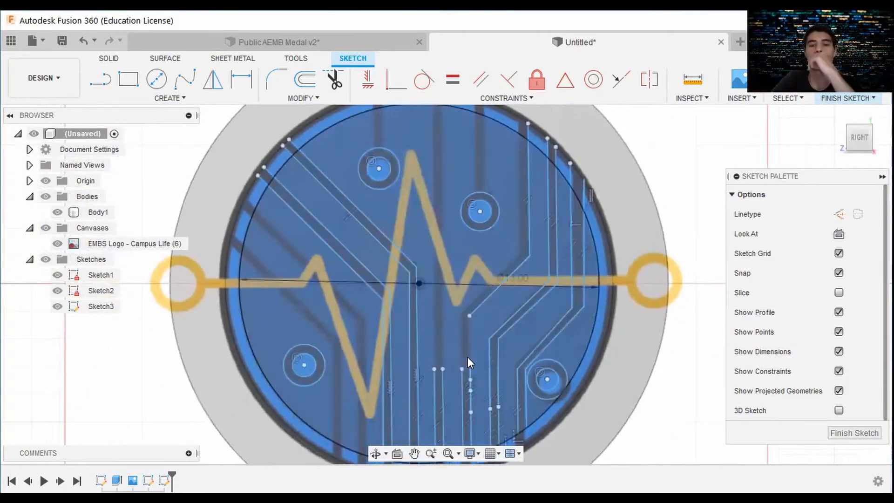
scroll(650, 362, up, 2)
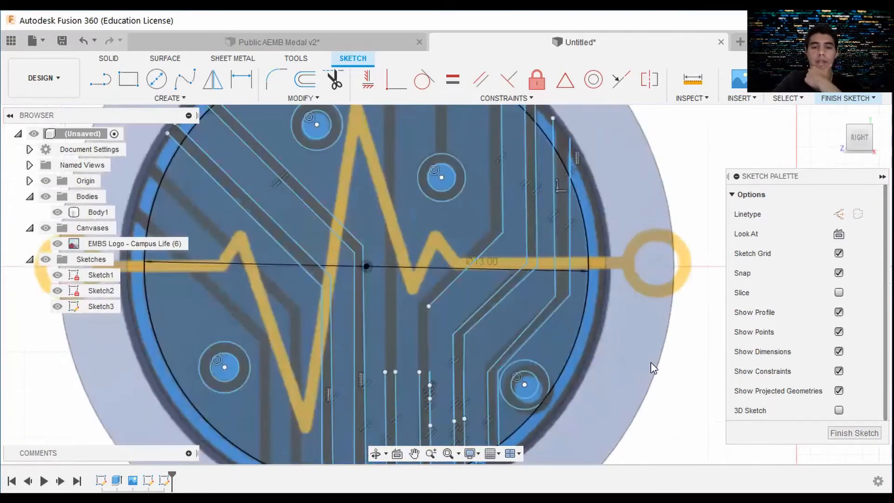
middle_drag(624, 388, 636, 325)
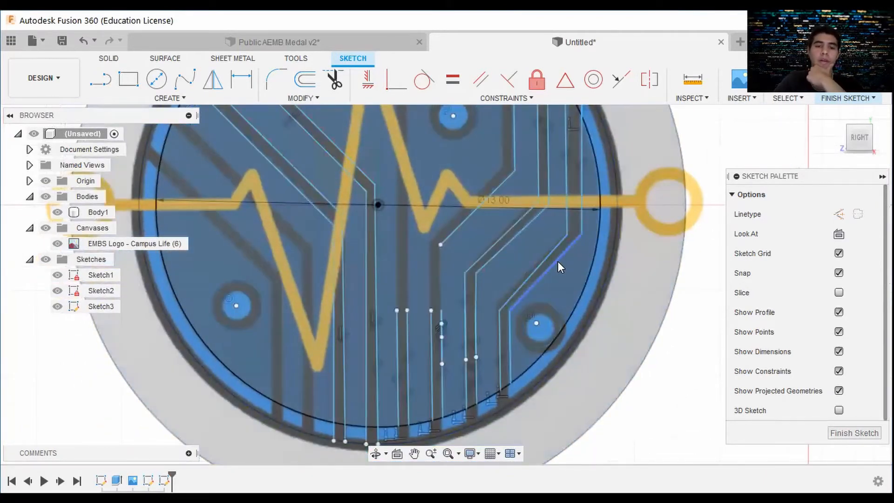
scroll(564, 279, down, 2)
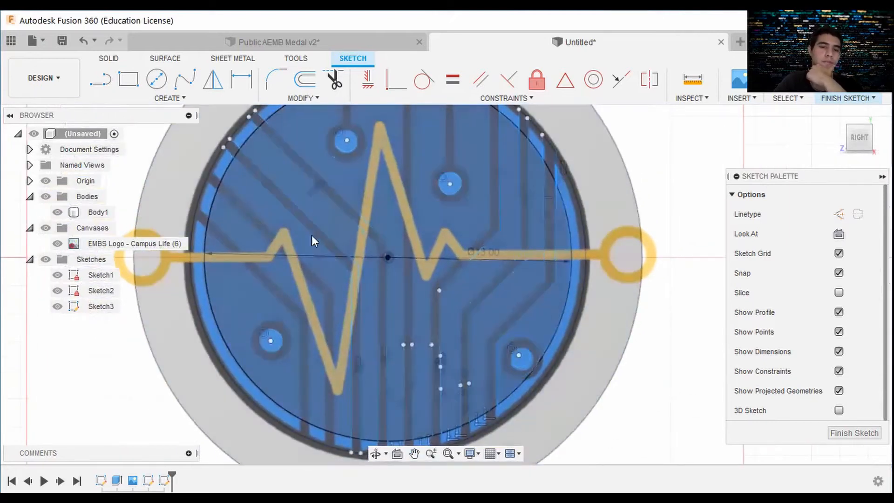
click(335, 79)
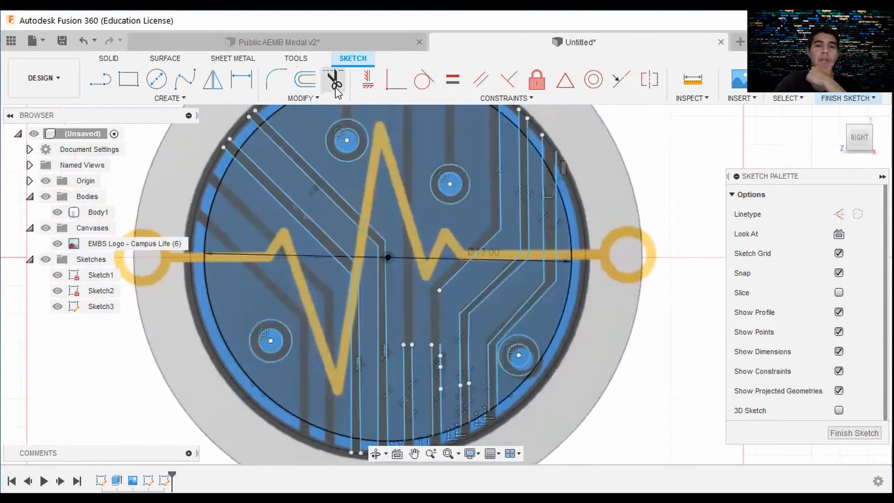
scroll(386, 337, up, 2)
scroll(387, 336, up, 1)
click(426, 371)
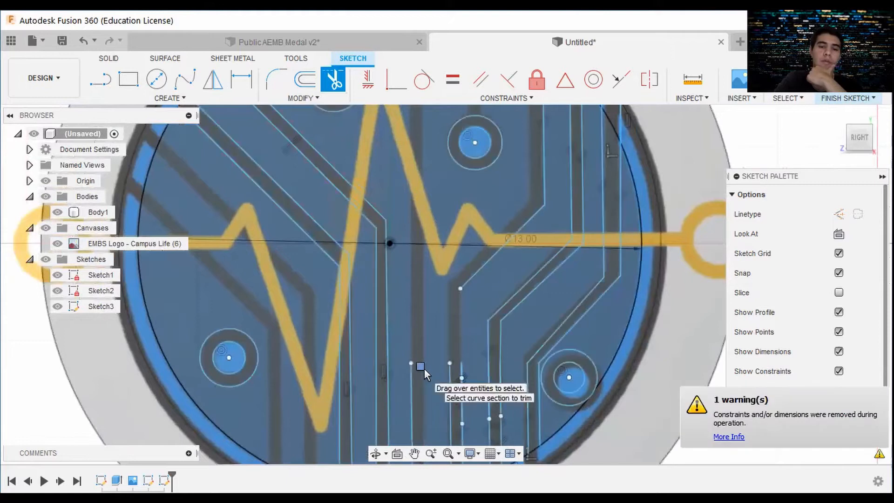
scroll(412, 373, down, 3)
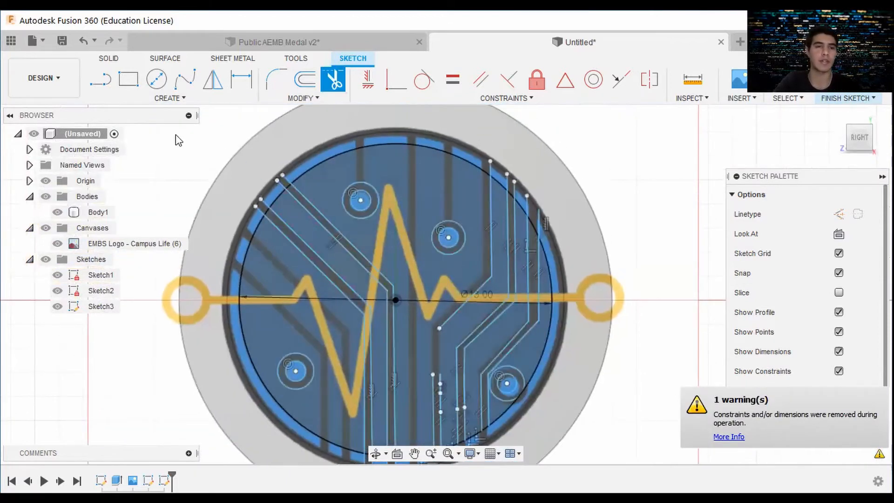
Draw a vertical line about 14 mm long along the central trace's left edge from the lower rim to the upper rim
click(101, 79)
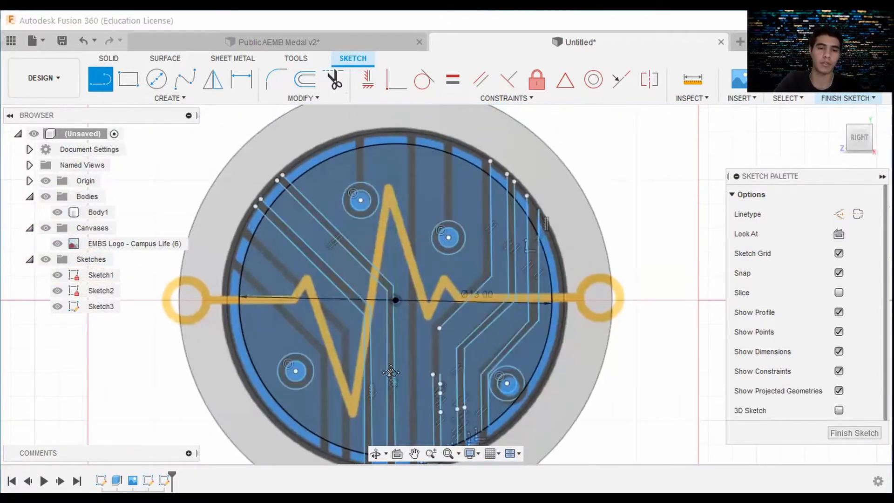
scroll(404, 417, up, 2)
scroll(404, 417, up, 2)
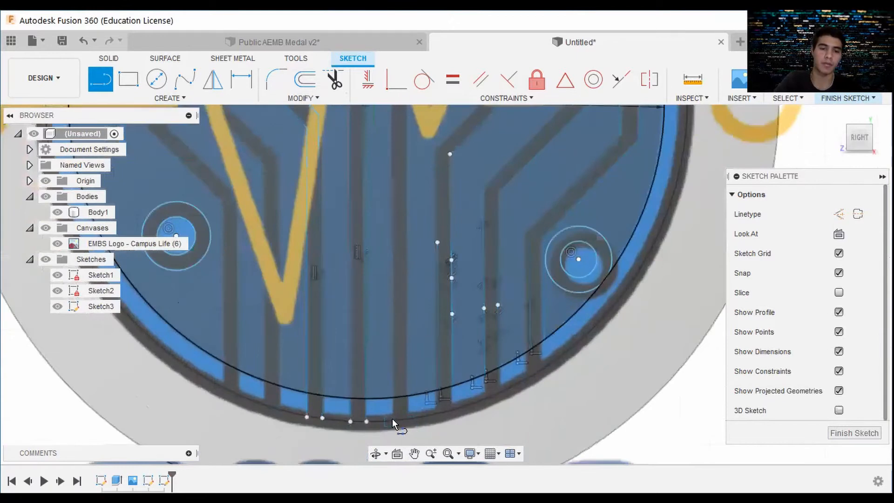
click(389, 418)
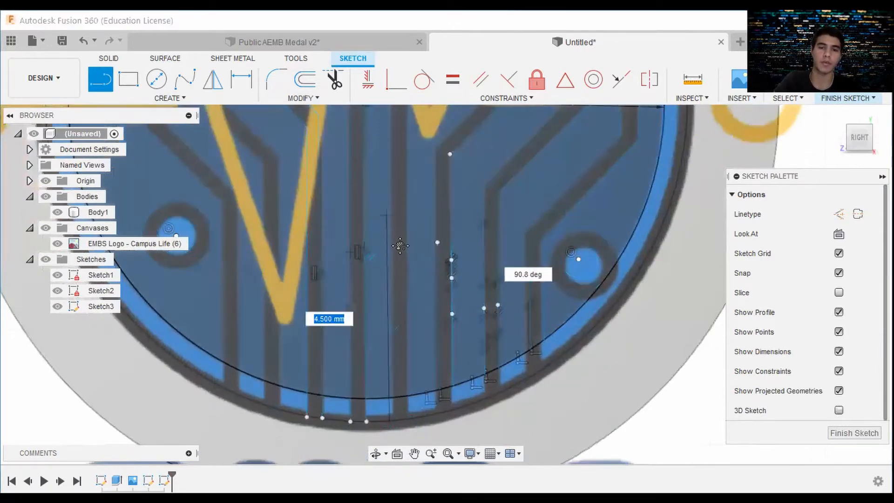
scroll(400, 246, down, 4)
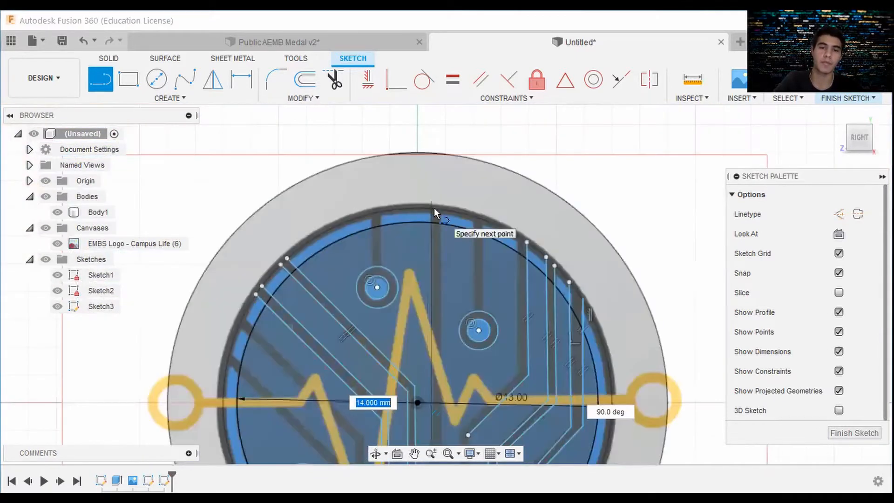
click(434, 205)
key(Escape)
Offset the central trace's left vertical line by 0.39 mm to form the trace's right edge
scroll(471, 201, down, 2)
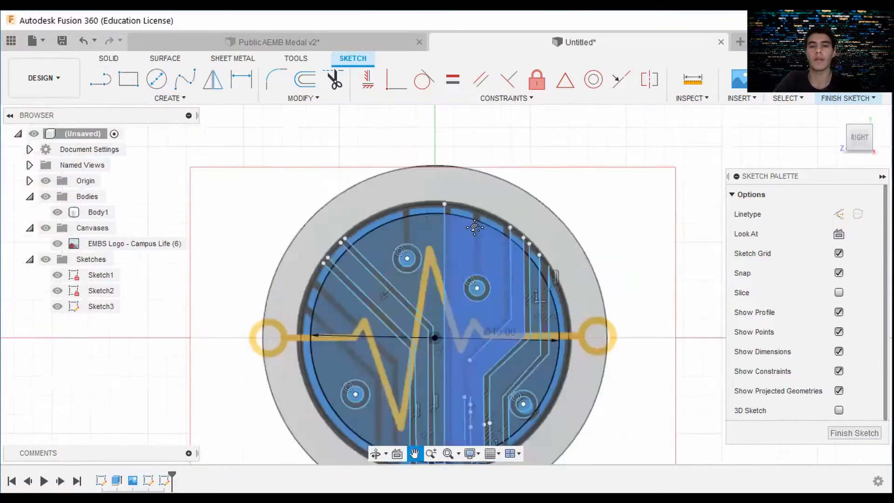
middle_drag(475, 216, 473, 188)
middle_drag(656, 268, 614, 240)
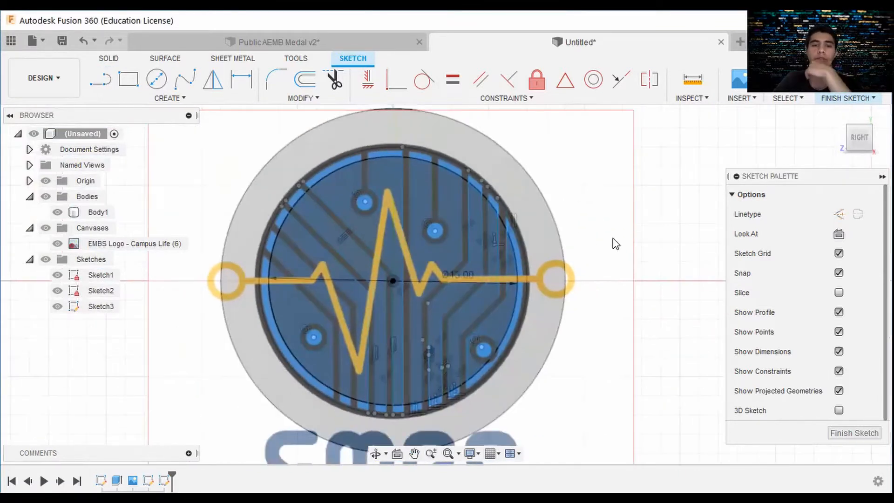
click(164, 98)
click(298, 87)
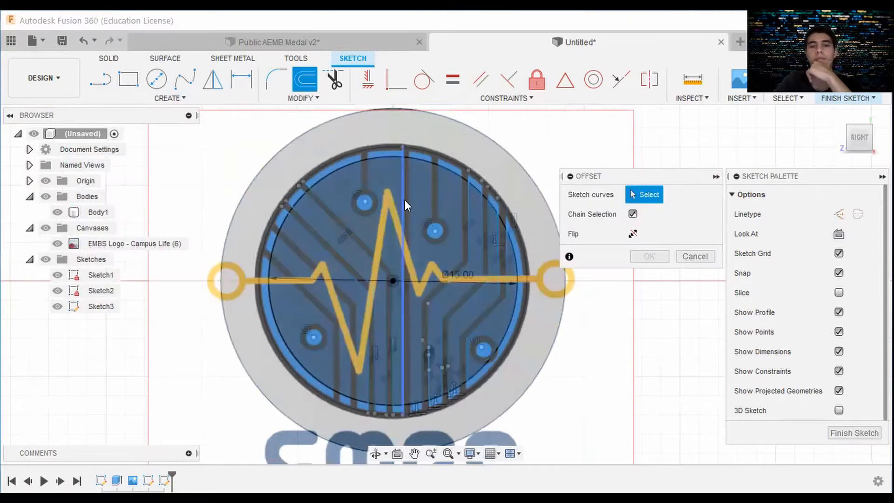
click(403, 199)
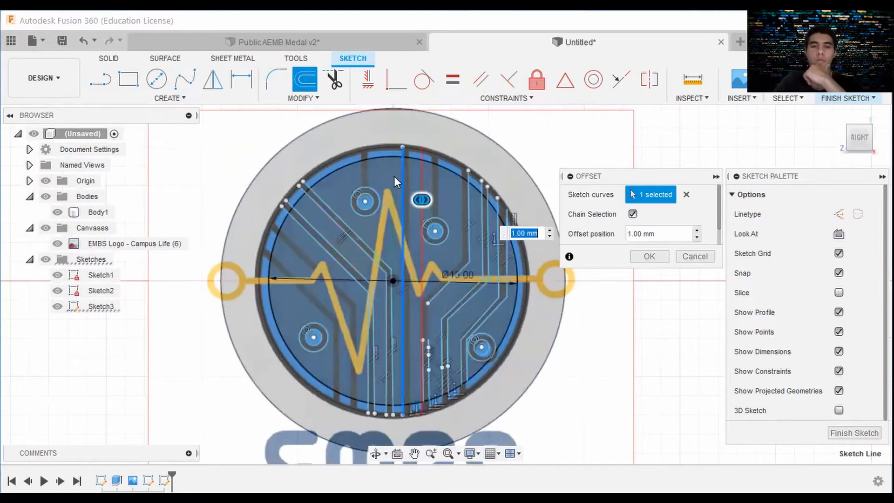
scroll(429, 207, up, 2)
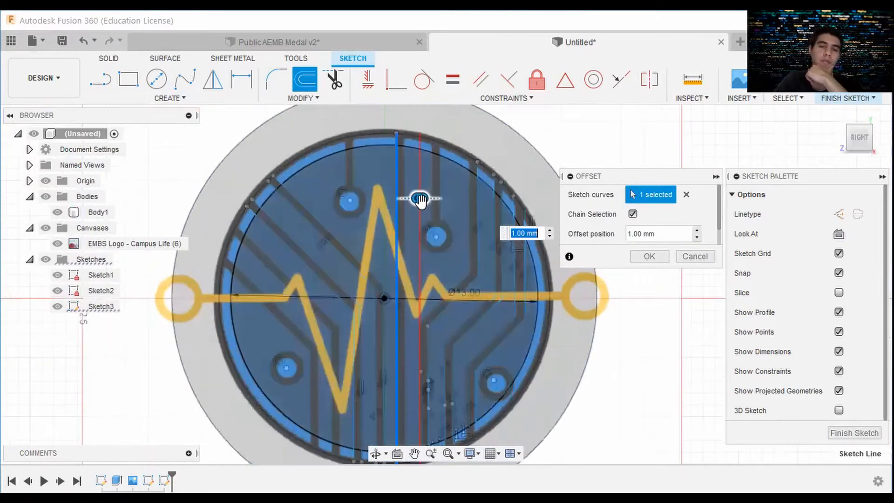
drag(420, 199, 407, 201)
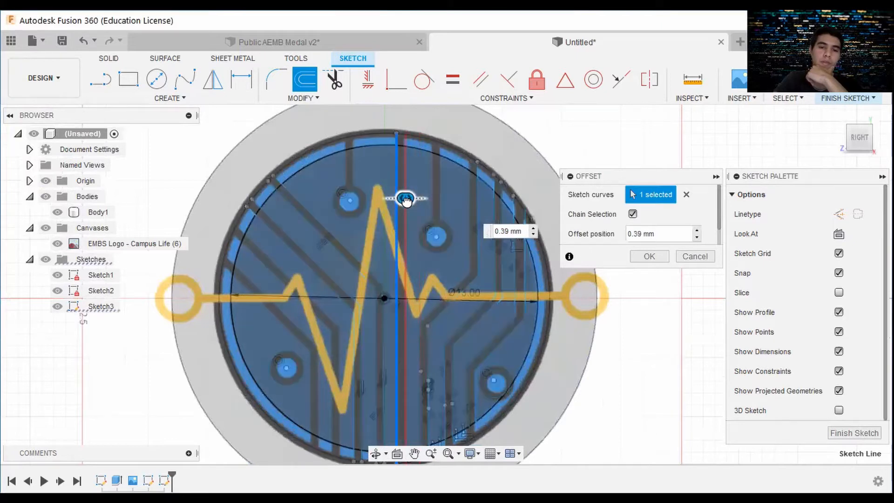
click(650, 257)
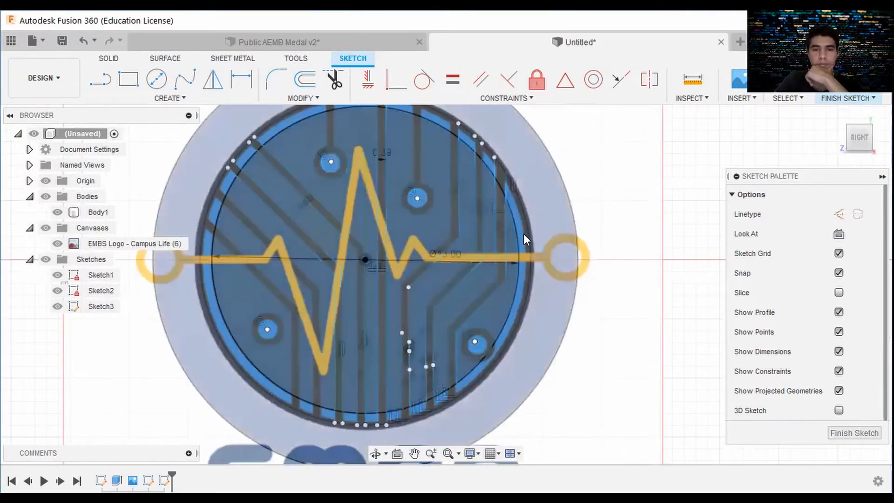
click(506, 227)
mouse_move(377, 219)
mouse_down()
mouse_move(387, 220)
mouse_move(379, 180)
mouse_up()
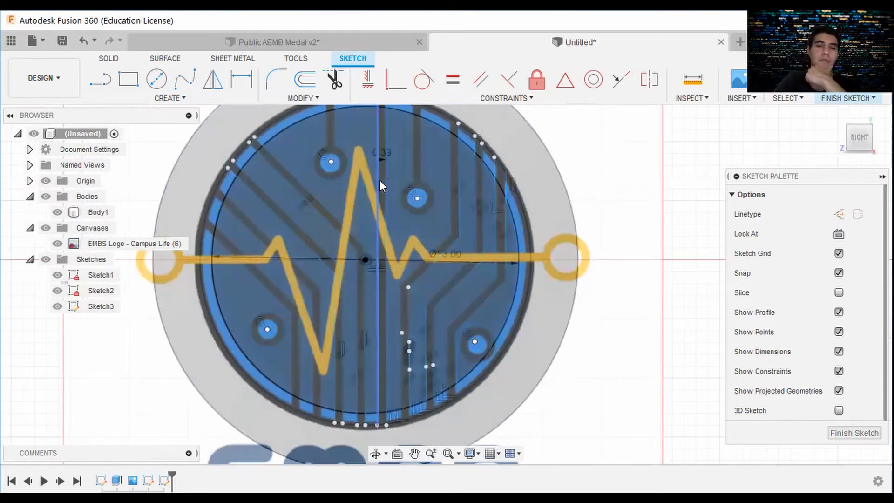
middle_drag(390, 146, 392, 255)
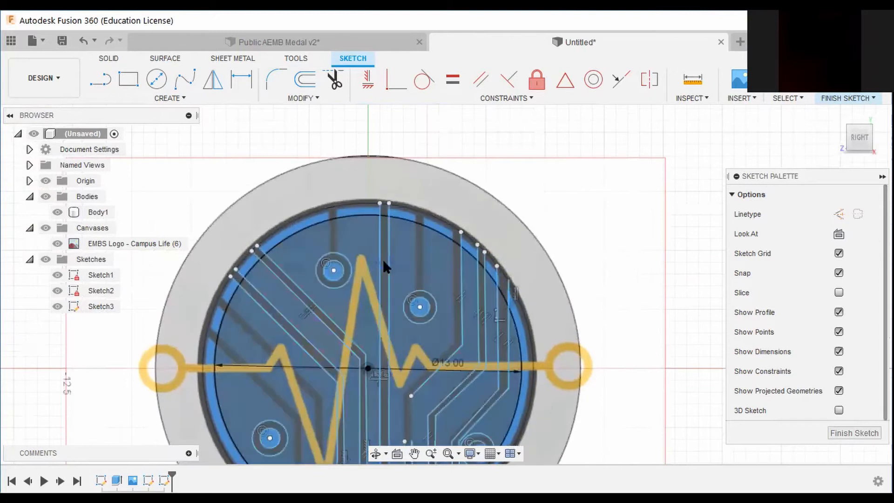
Draw a circle about 14 mm in diameter centred on the origin, following the dark rim where the traces end
scroll(393, 188, up, 5)
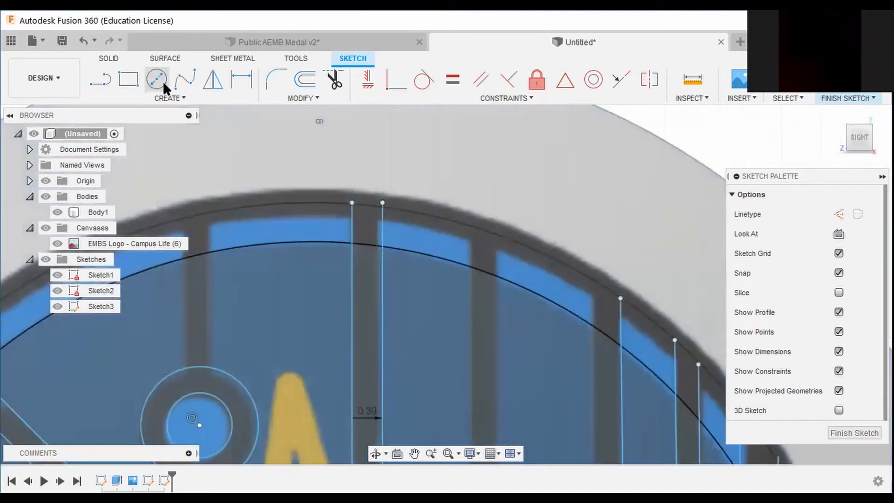
click(157, 80)
scroll(591, 266, down, 6)
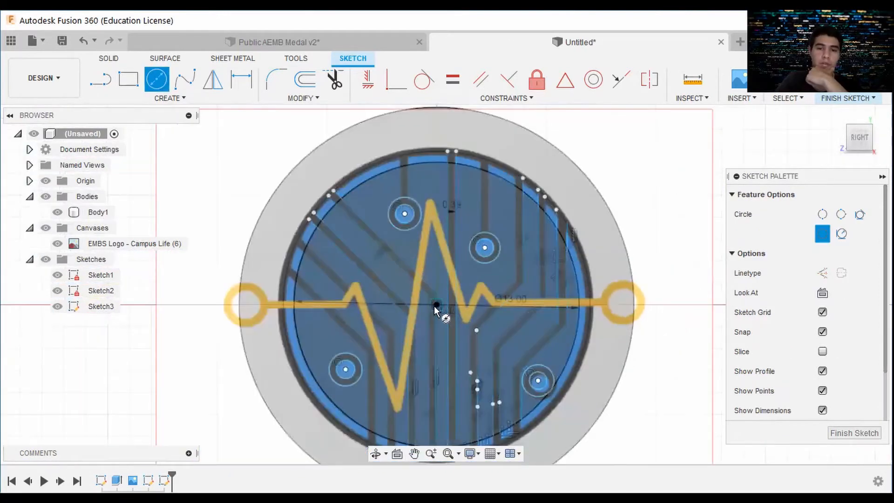
click(436, 305)
scroll(598, 316, up, 4)
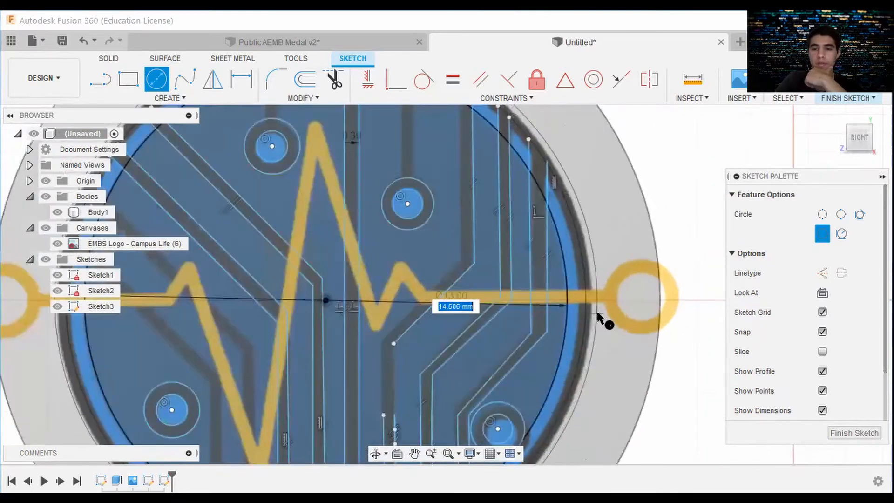
text(13)
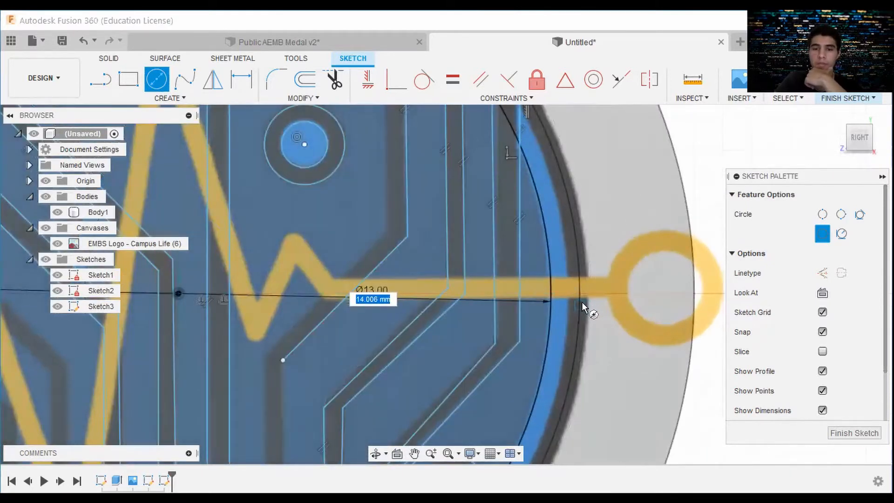
key(Return)
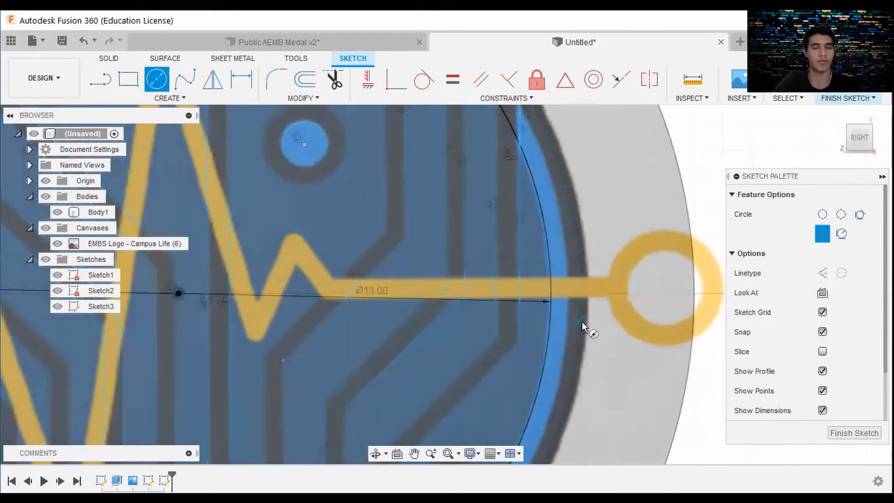
scroll(582, 321, down, 3)
scroll(591, 320, up, 2)
key(Escape)
Draw two vertical lines about 3.4 mm long from the upper right node's outer circle up to the rim
scroll(608, 302, down, 2)
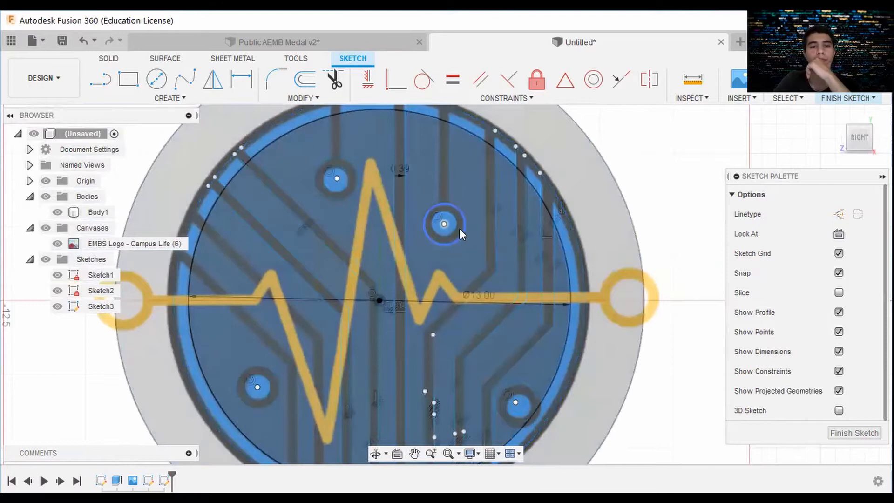
key(l)
scroll(454, 276, up, 3)
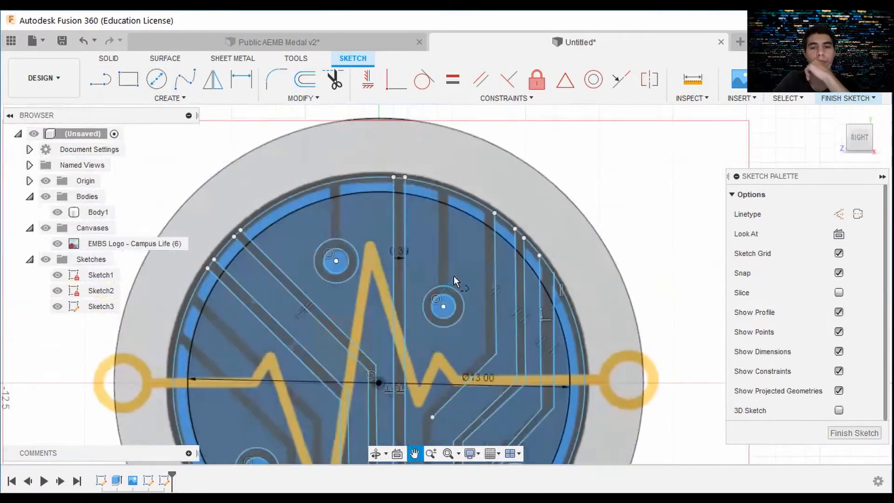
click(442, 287)
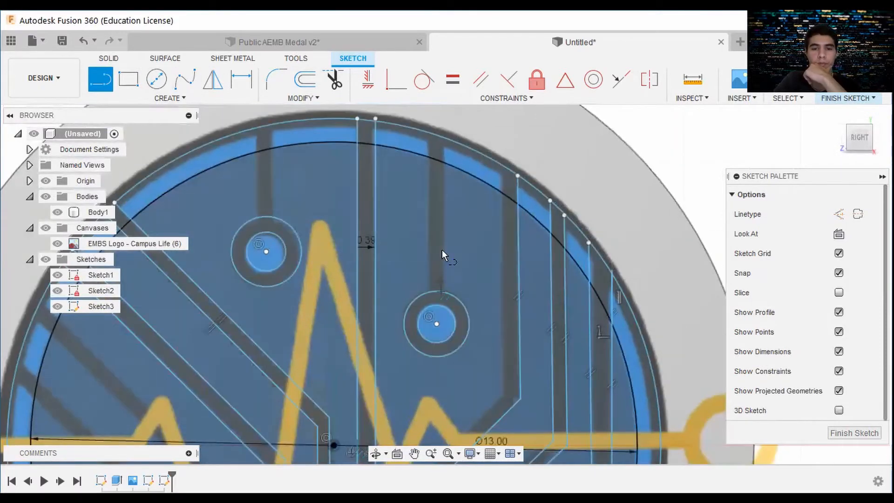
double_click(443, 137)
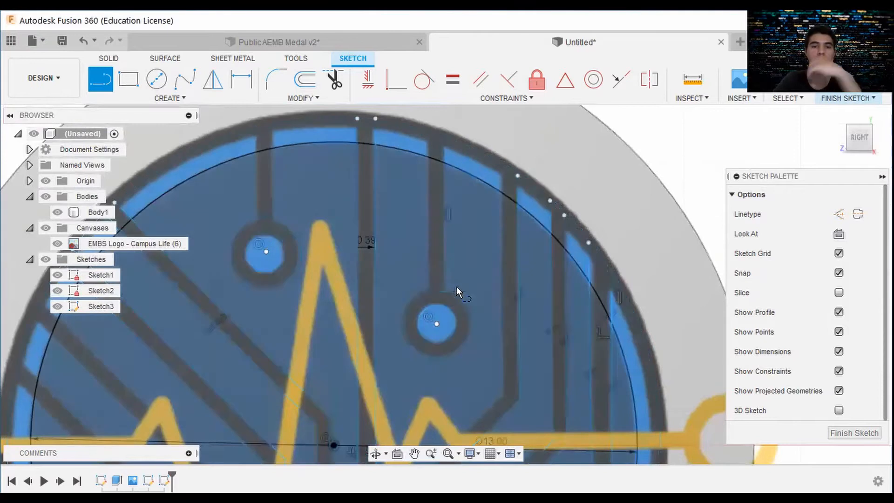
click(429, 288)
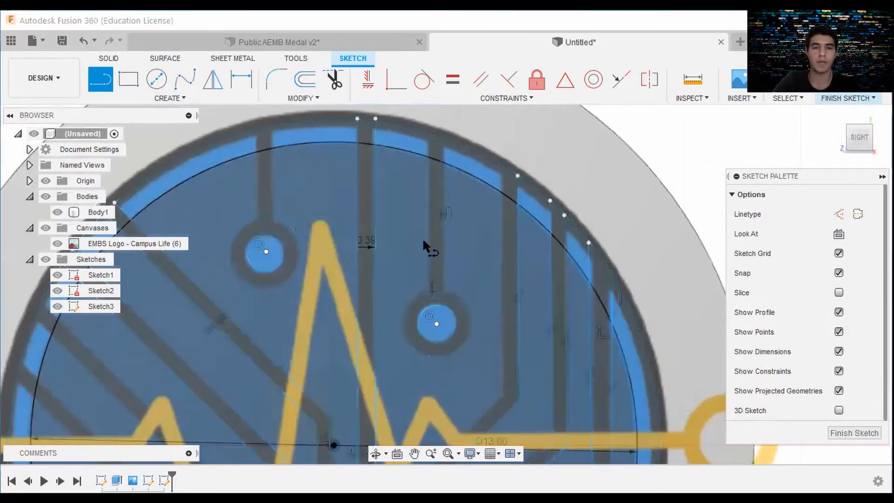
double_click(429, 134)
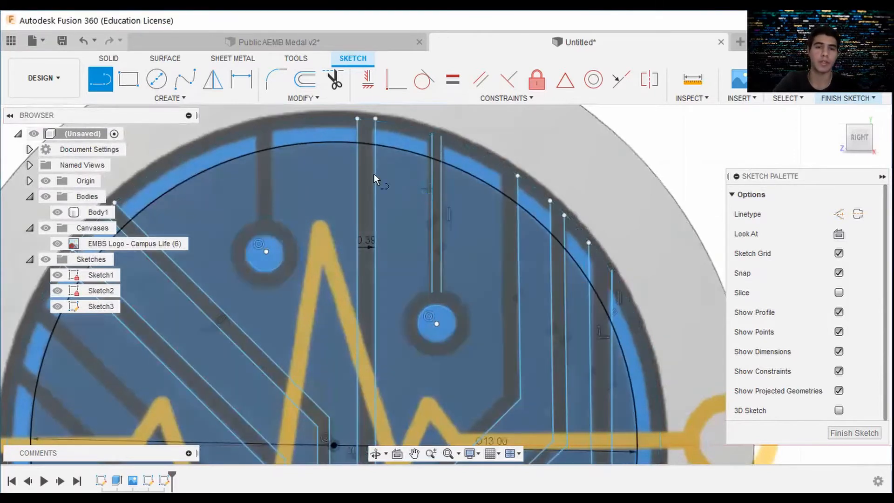
Dimension the spacing between the upper right node's two vertical lines to 0.4 mm
click(241, 80)
click(428, 220)
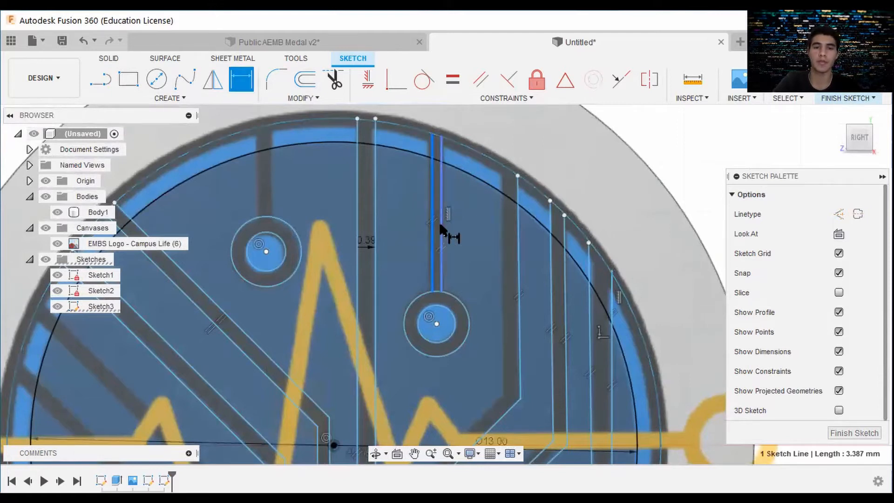
click(437, 242)
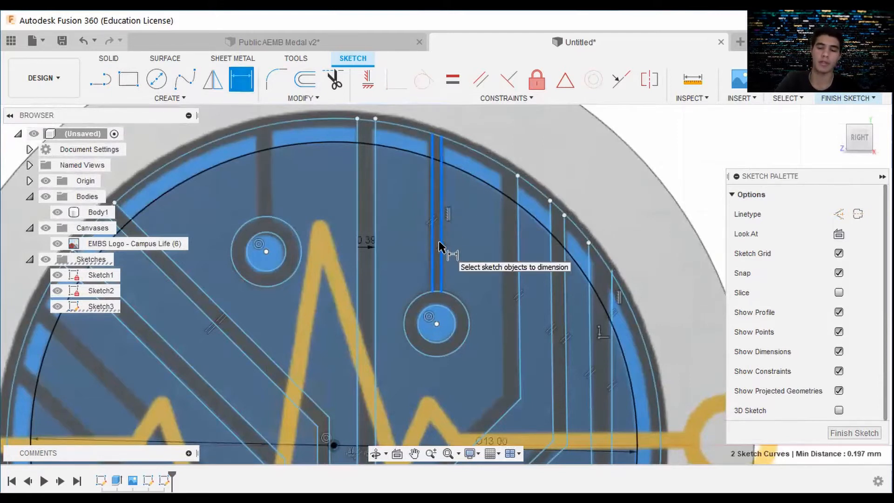
scroll(447, 233, up, 5)
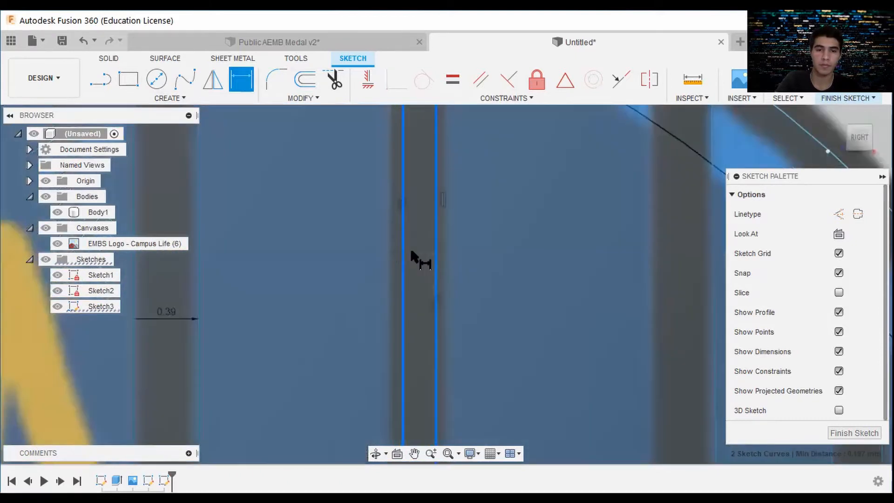
click(423, 267)
text(.4)
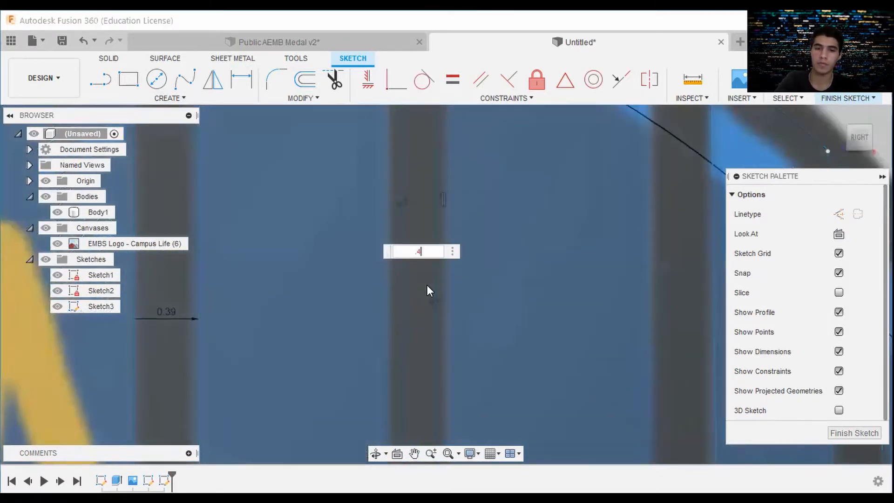
key(Return)
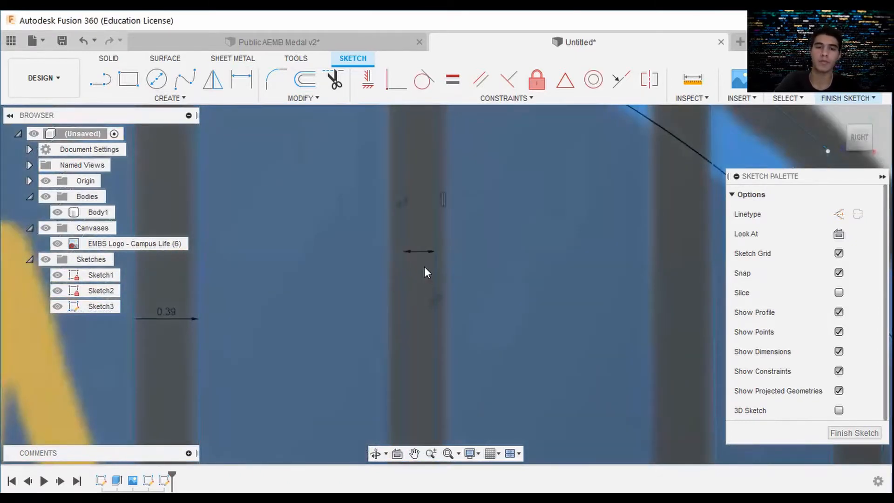
Set the central trace's width dimension to 0.4 mm
scroll(437, 279, down, 3)
scroll(349, 274, down, 3)
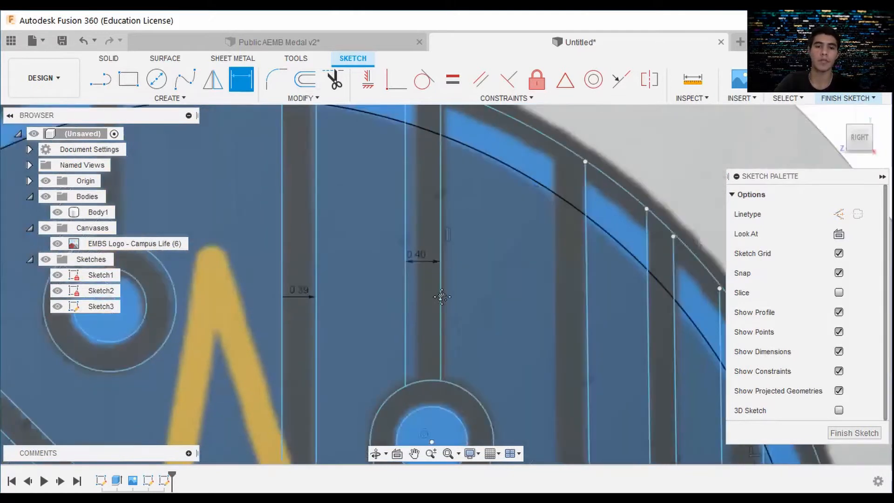
scroll(349, 274, up, 2)
double_click(355, 232)
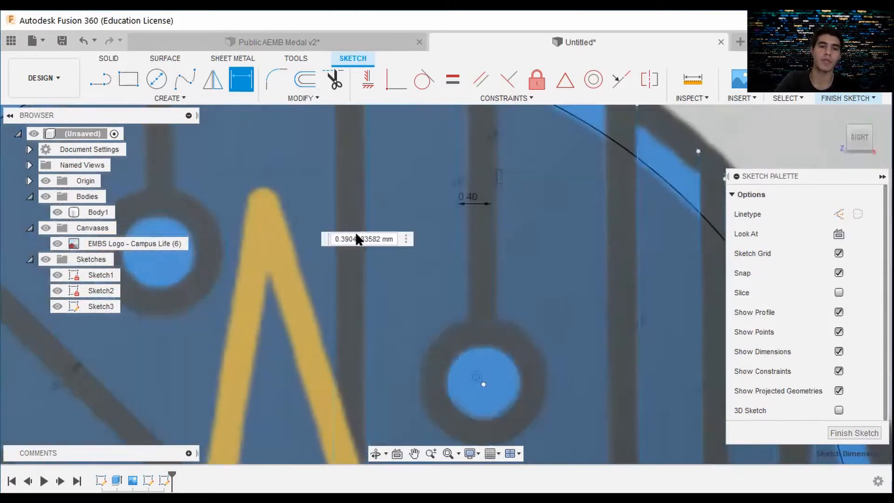
text(.4)
key(Return)
Dimension the spacing between the second-from-right trace's upper vertical edges to 0.4 mm
scroll(471, 311, down, 3)
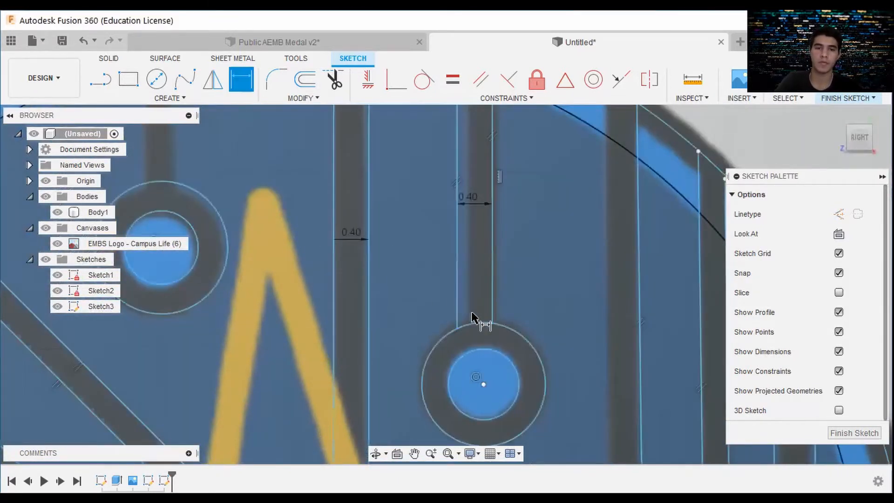
scroll(496, 279, down, 2)
scroll(513, 224, up, 3)
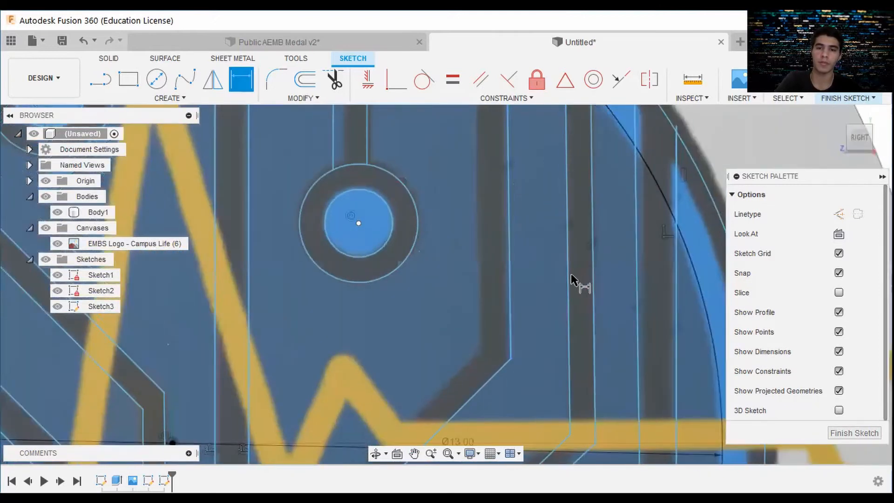
click(568, 275)
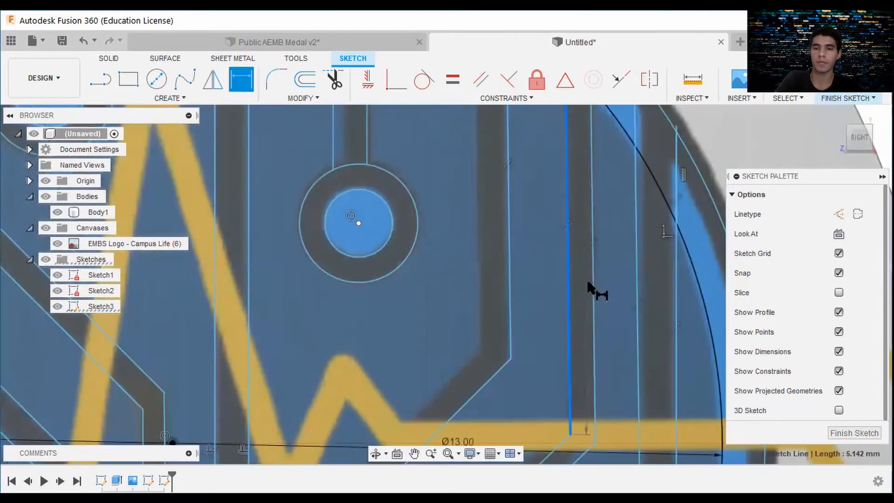
click(589, 285)
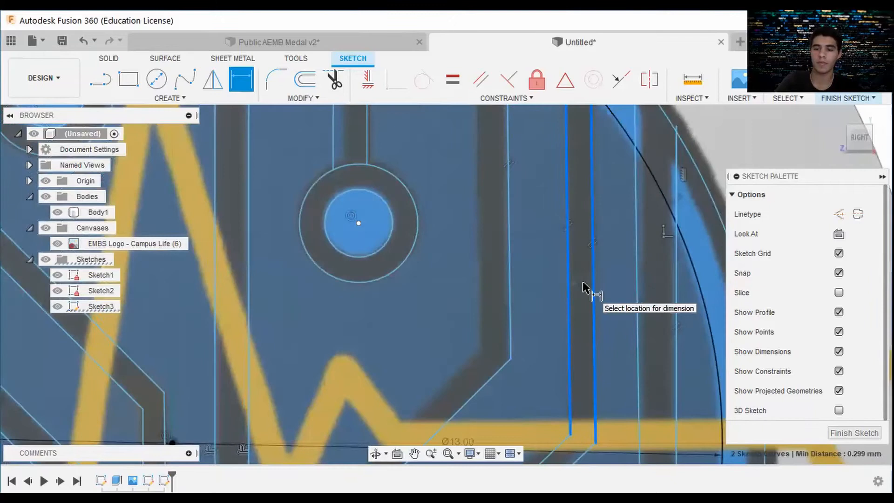
click(583, 282)
text(0.4)
key(Return)
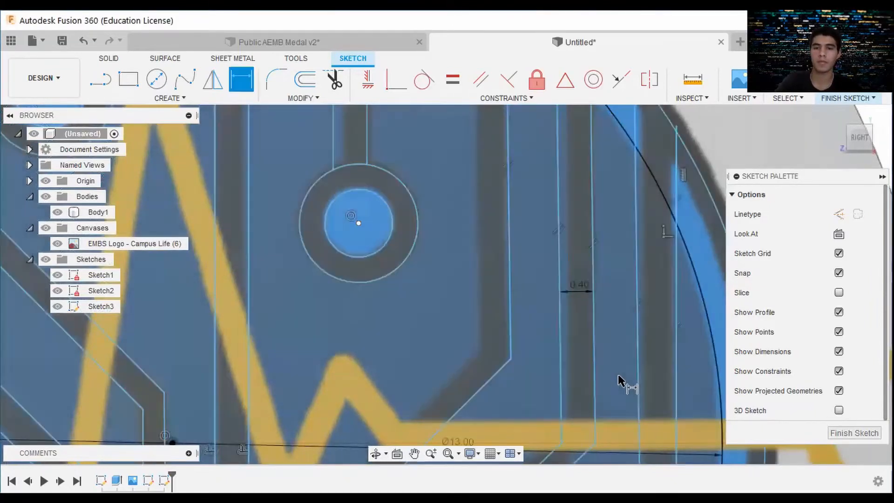
Add a dimension between the two diagonal edges of the second-from-right trace
scroll(539, 208, down, 4)
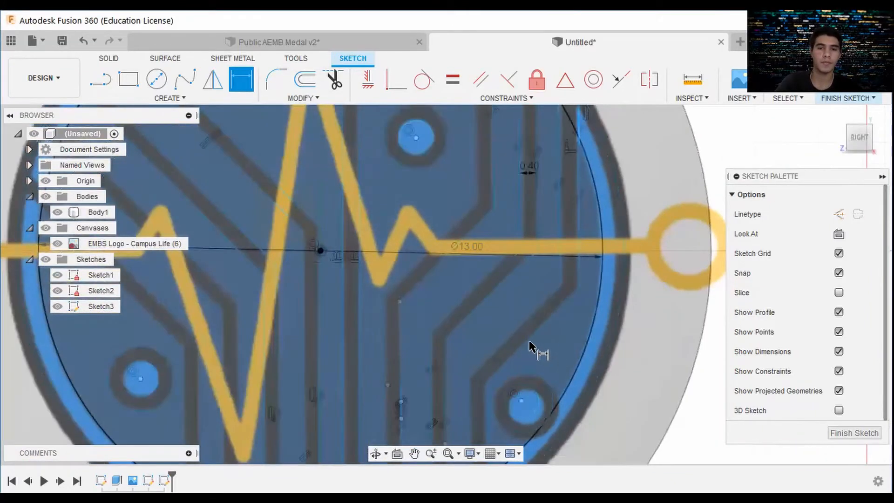
scroll(522, 337, up, 3)
click(434, 272)
click(445, 283)
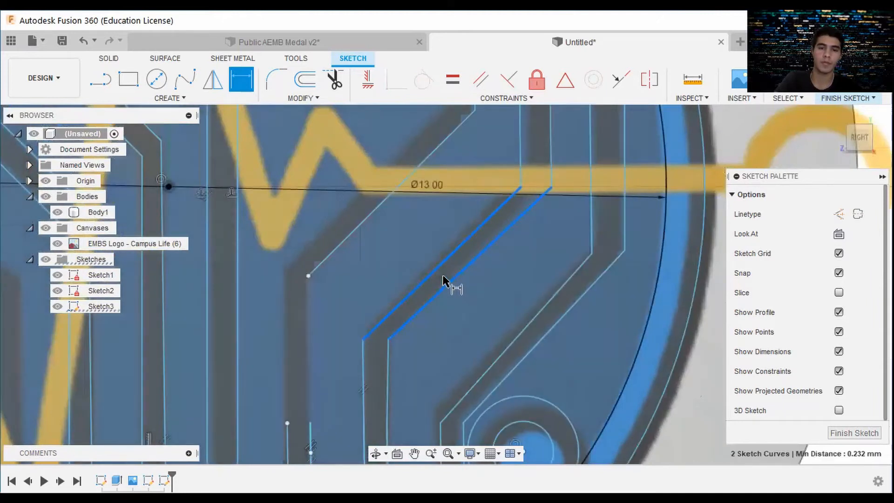
click(442, 275)
text(4)
key(Escape)
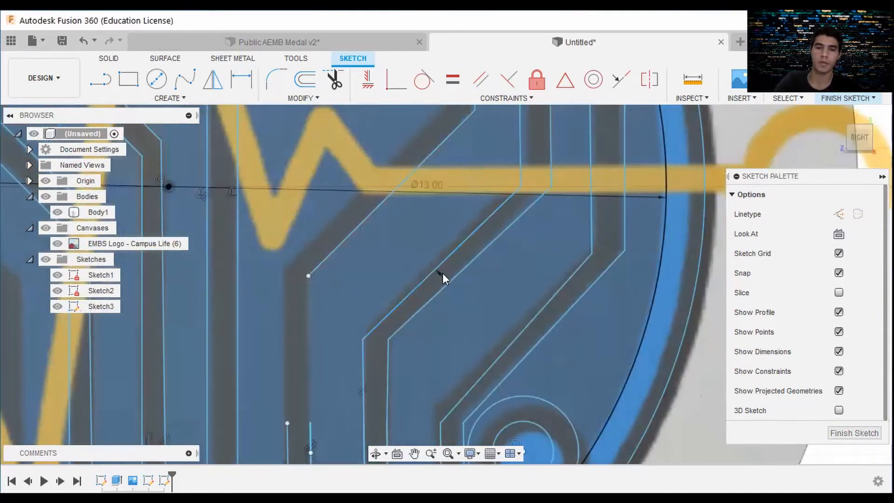
Place a dimension between the lower vertical edges of the second-from-right trace, just below its diagonal
key(d)
scroll(417, 327, down, 4)
scroll(421, 279, up, 4)
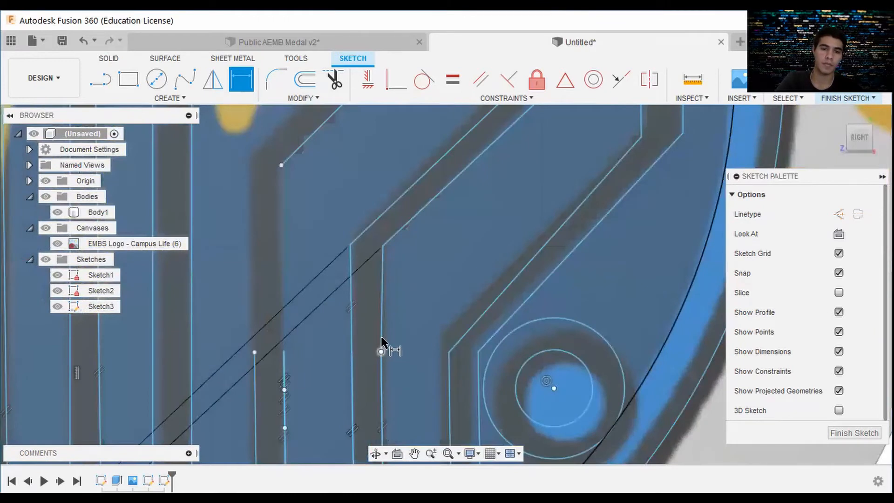
click(381, 340)
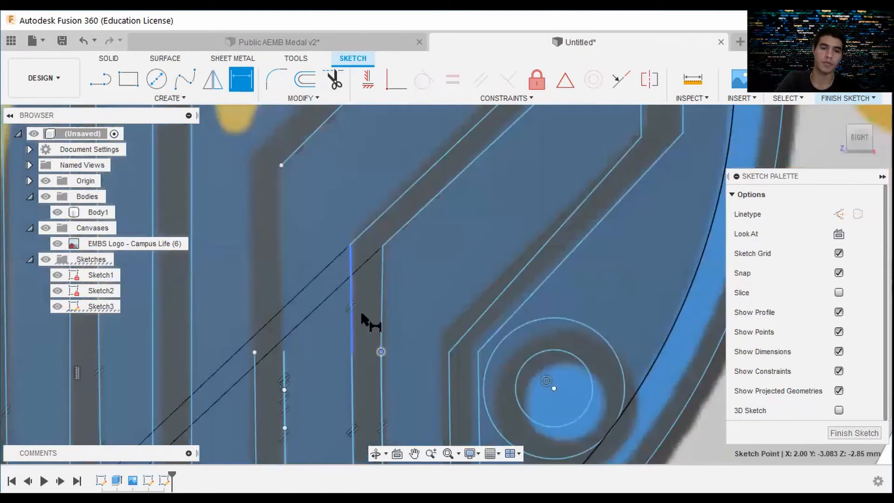
click(362, 316)
click(374, 311)
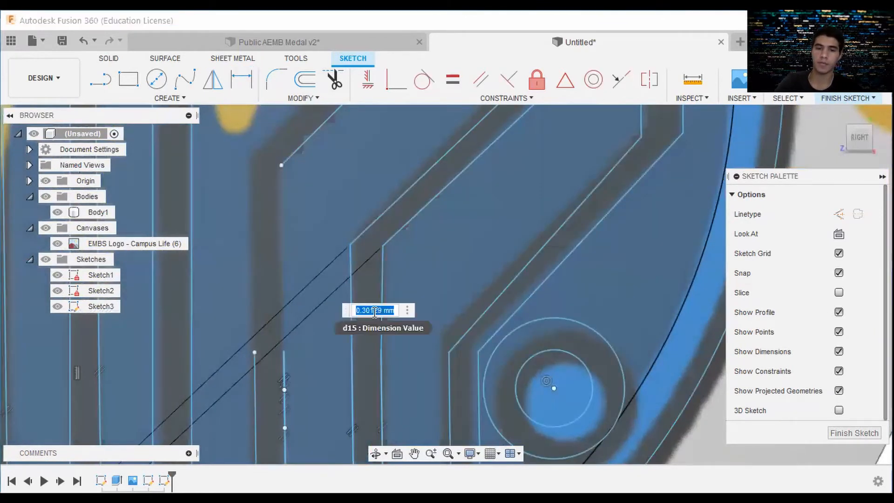
Set the spacing between the two vertical lines of the trace left of the lower-right ring to 0.4 mm
text(0.4)
key(Return)
scroll(346, 331, down, 3)
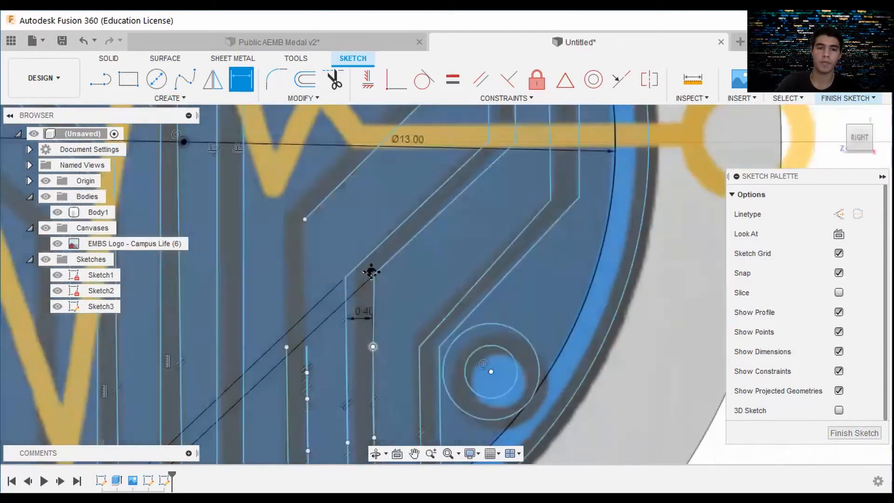
middle_drag(371, 271, 377, 263)
Trim the upper part of the 0.40 mm trace's right vertical line and redraw it from the bend to the remaining line
scroll(372, 195, up, 5)
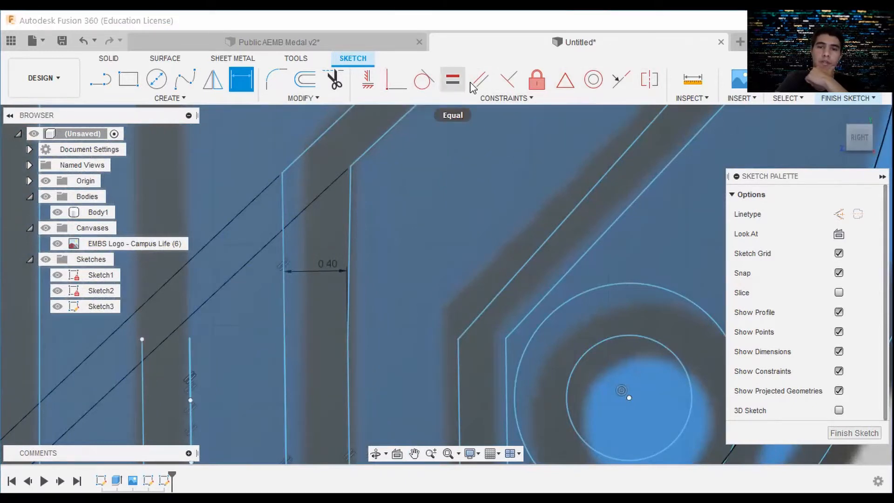
click(509, 83)
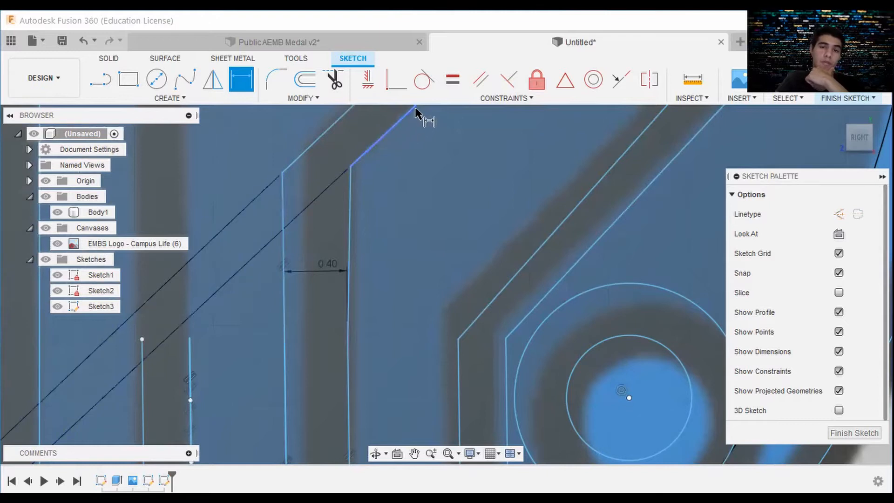
click(337, 90)
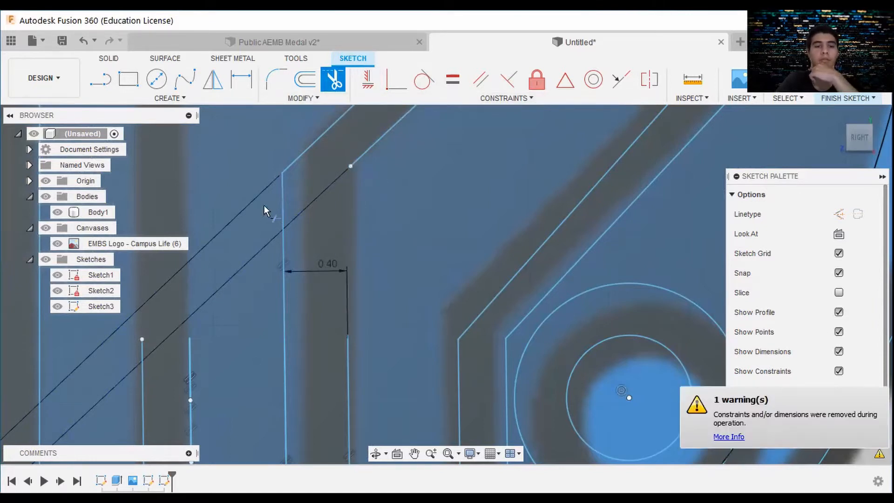
click(100, 79)
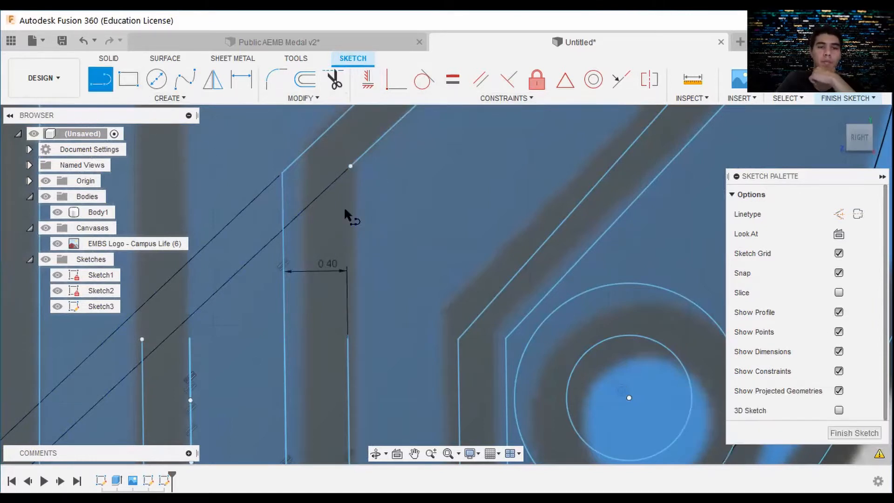
click(350, 166)
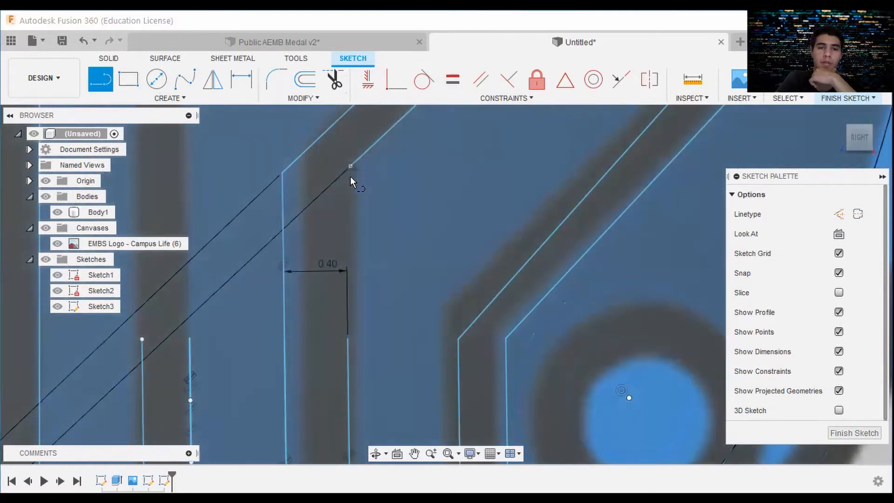
click(348, 340)
key(Escape)
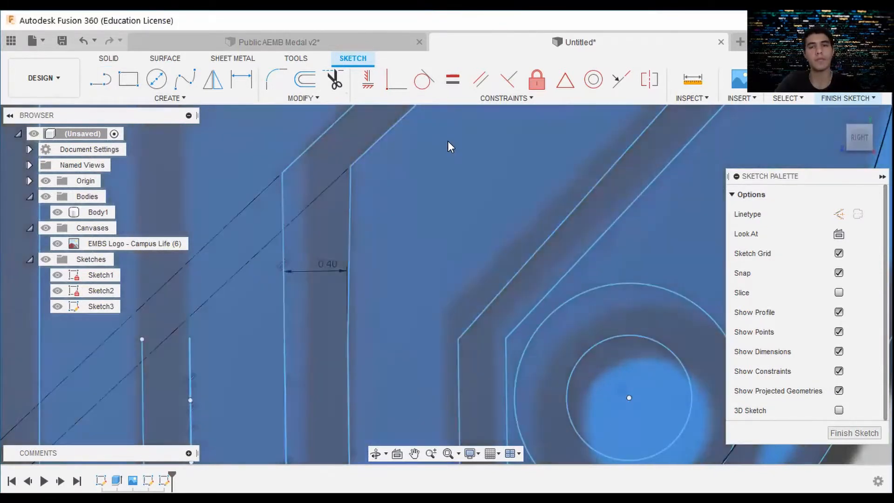
Make the redrawn right vertical line parallel to the trace's left vertical line
click(481, 80)
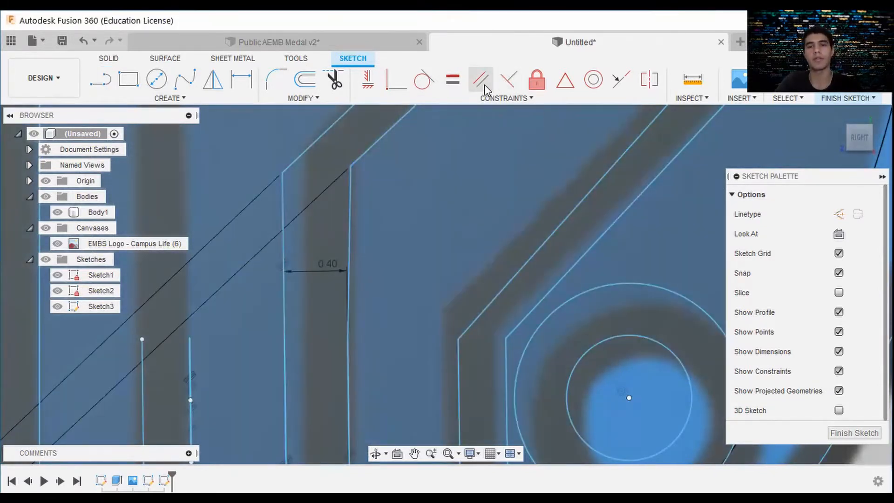
click(282, 260)
click(349, 253)
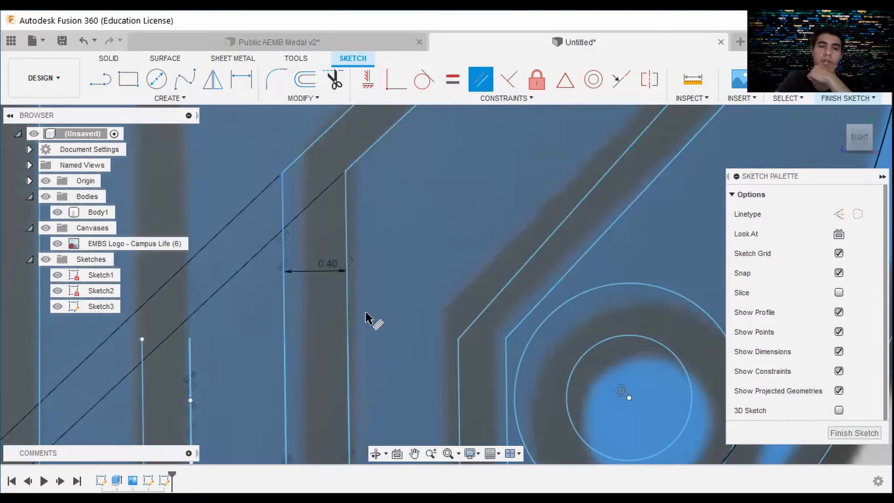
Dimension the spacing between the two diagonal lines of the trace beside the lower-right ring
scroll(383, 279, down, 4)
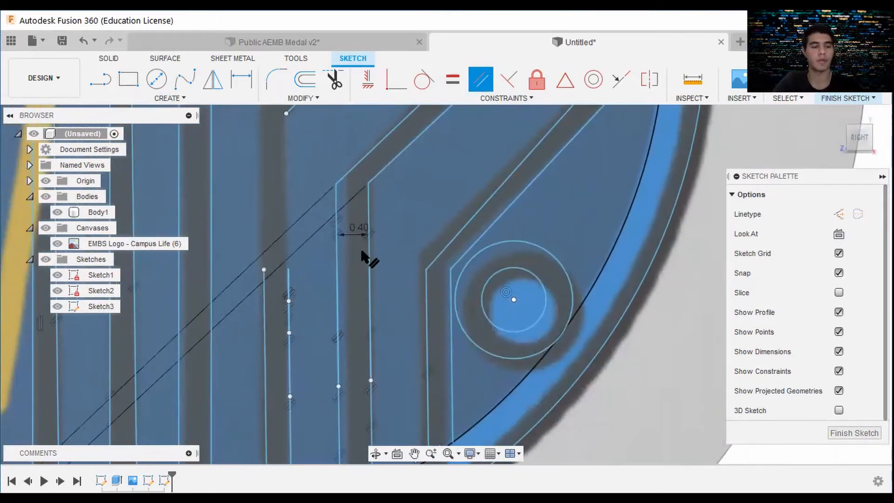
scroll(399, 250, down, 2)
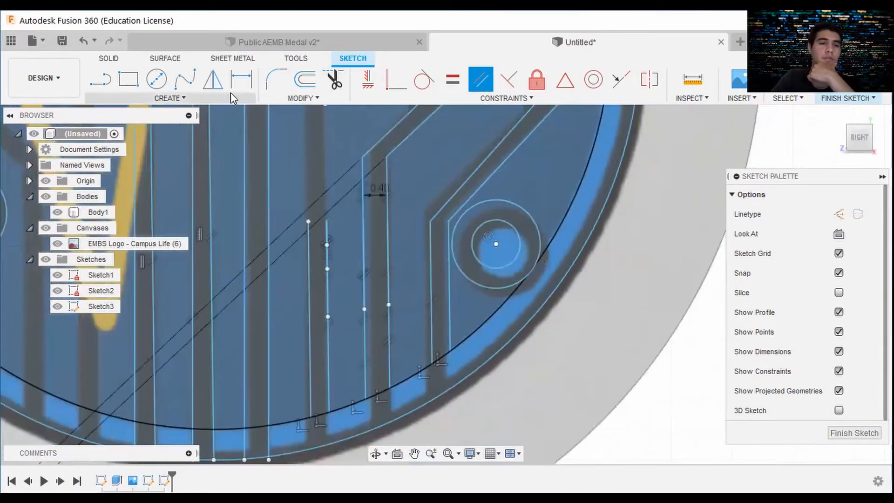
click(241, 80)
click(466, 180)
click(485, 185)
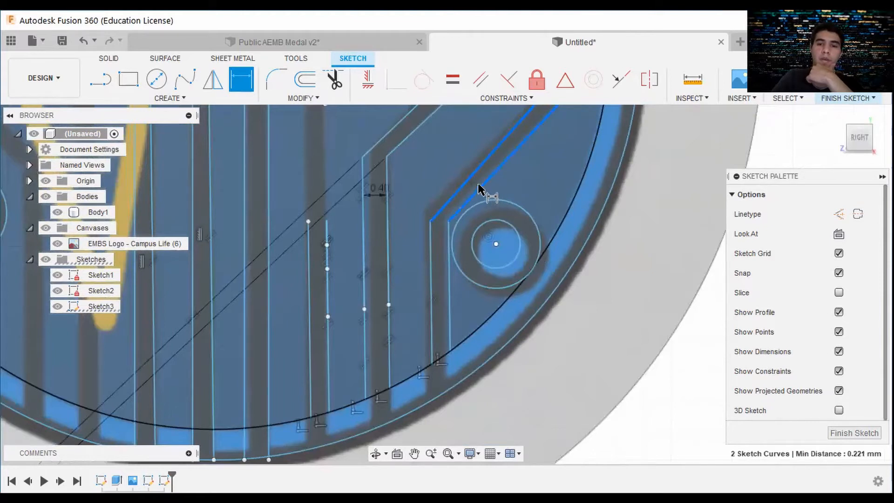
scroll(475, 179, up, 2)
scroll(475, 181, up, 2)
click(481, 179)
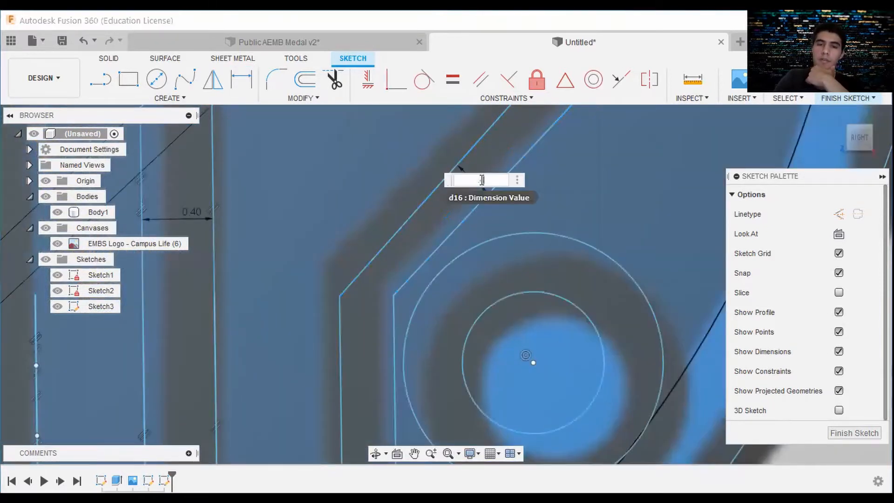
key(Escape)
scroll(478, 237, down, 3)
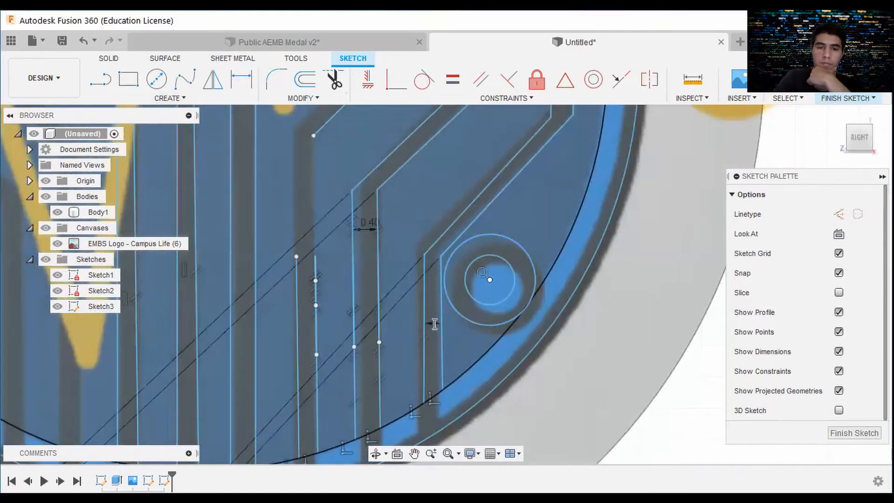
Try to dimension the spacing between the lower vertical lines of the 0.40 mm trace
click(353, 277)
click(378, 276)
click(367, 285)
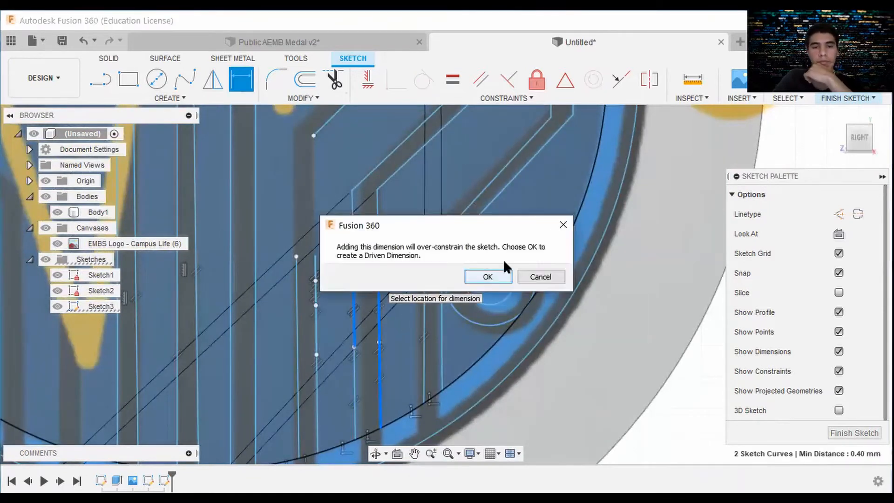
click(563, 226)
scroll(359, 341, down, 1)
middle_drag(358, 343, 364, 234)
scroll(364, 233, up, 3)
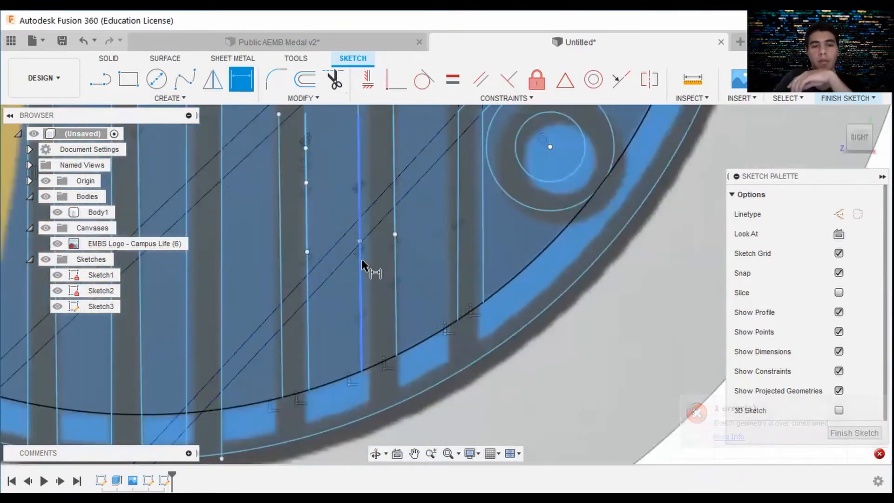
click(360, 259)
click(395, 277)
scroll(379, 290, up, 3)
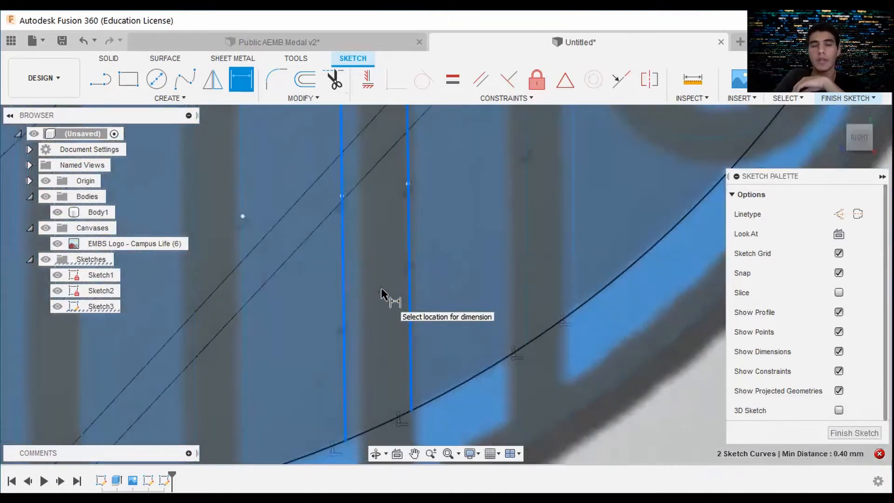
click(381, 288)
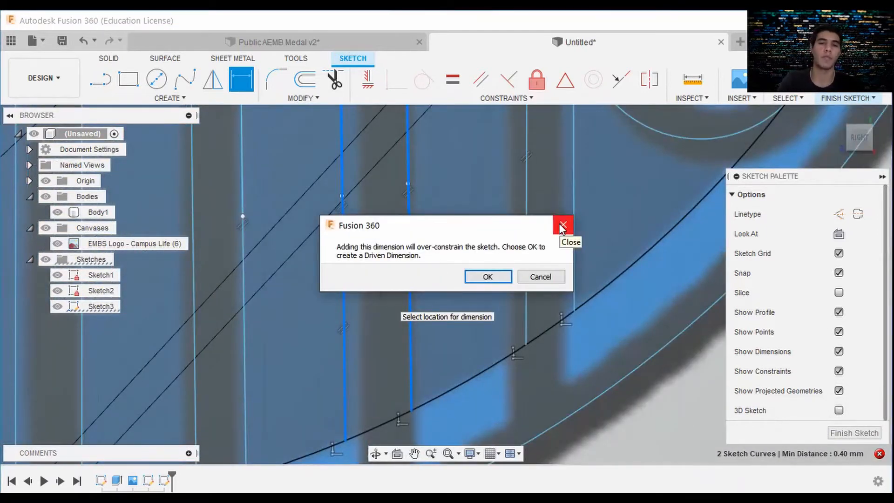
click(563, 226)
Draw the left edge of the trace below the pulse line through its diagonal to the outer circle, and close its right edge with a line about 1.92 mm long
scroll(556, 223, down, 3)
scroll(494, 160, up, 2)
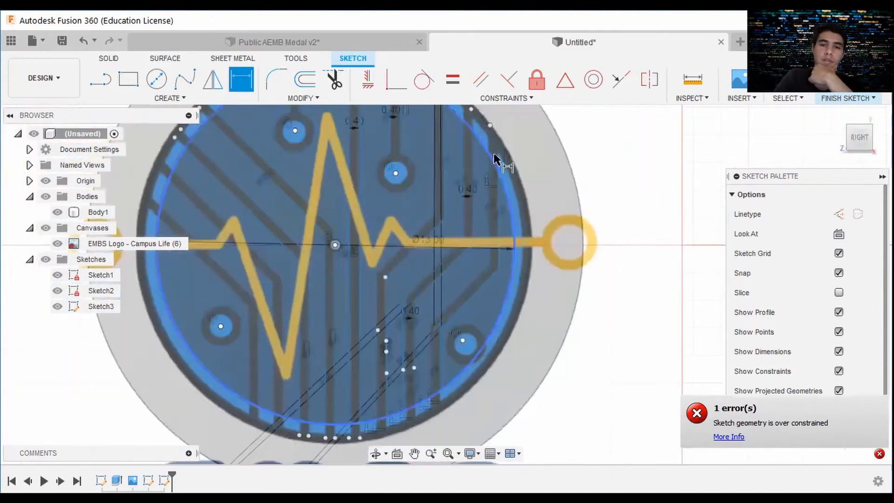
scroll(494, 159, down, 1)
click(101, 79)
scroll(385, 294, up, 2)
click(401, 303)
scroll(399, 242, up, 3)
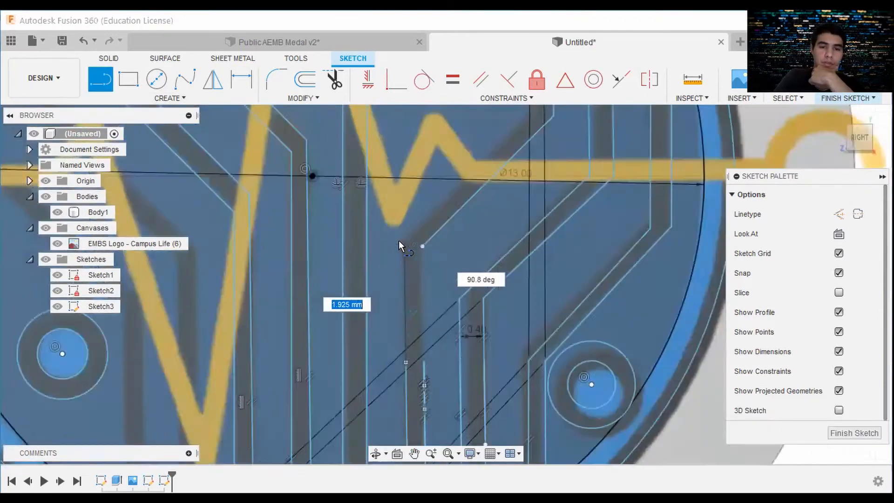
scroll(400, 239, down, 3)
scroll(480, 158, up, 3)
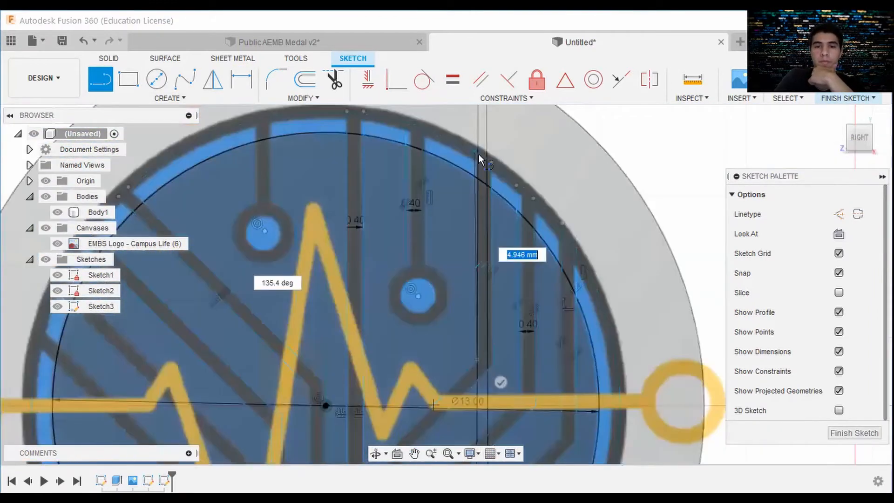
scroll(480, 159, down, 3)
scroll(380, 395, up, 3)
scroll(431, 317, up, 2)
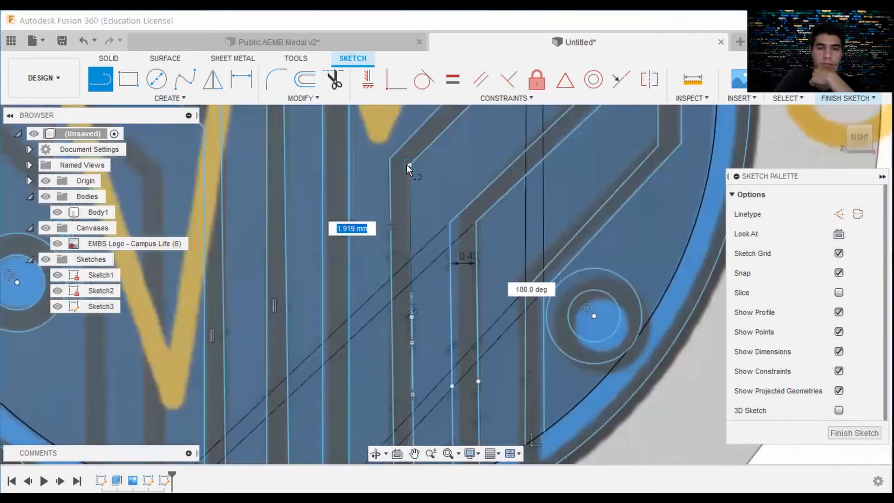
Draw two vertical lines joining the upper-left ring to the outer circle, with their lower ends extended to the ring
scroll(541, 267, down, 3)
scroll(360, 179, up, 3)
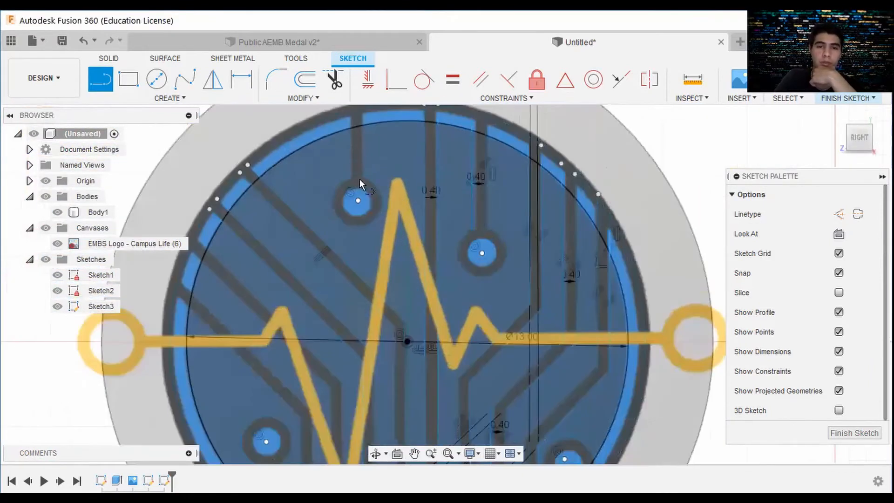
scroll(362, 109, up, 2)
click(363, 260)
double_click(361, 139)
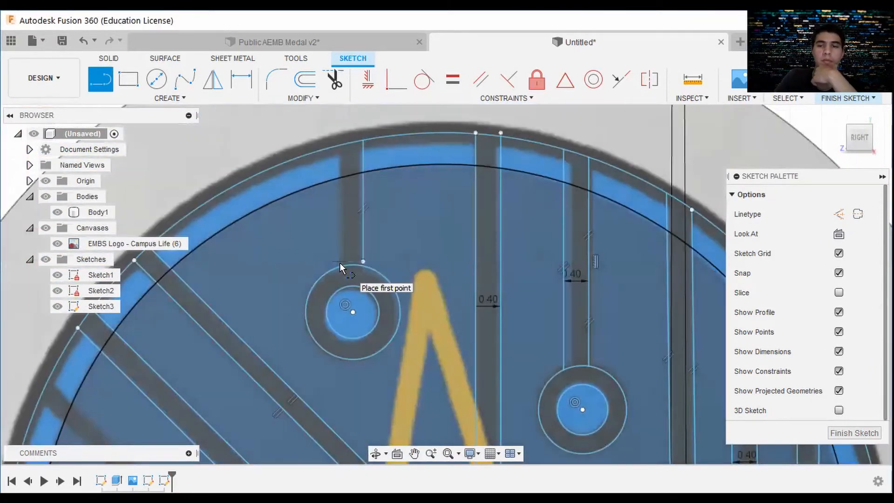
click(340, 261)
double_click(340, 146)
scroll(375, 255, up, 3)
click(351, 267)
click(351, 277)
key(Escape)
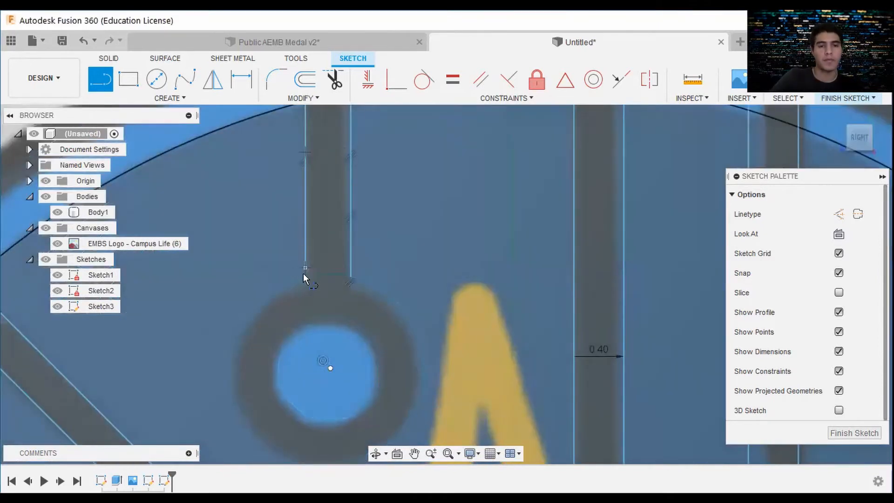
Draw one edge of the next left-hand trace: a diagonal from the outer circle, continued by a vertical line about 5.44 mm long
scroll(387, 238, down, 5)
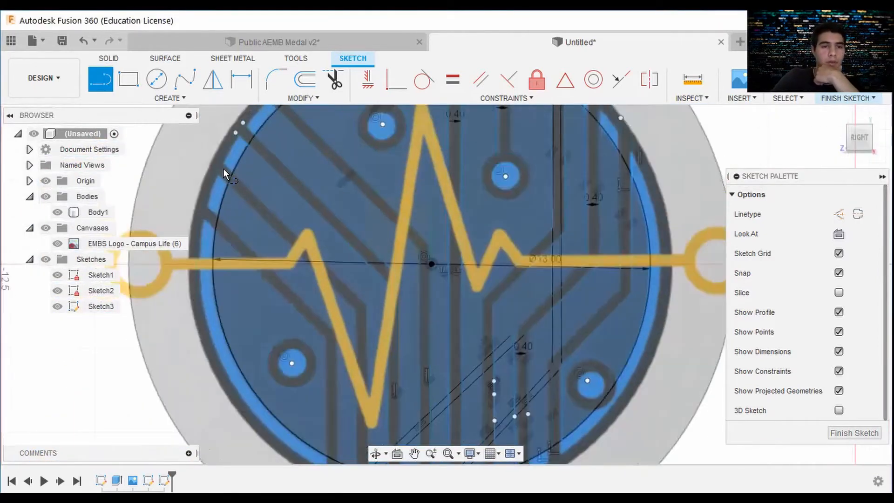
scroll(219, 158, up, 3)
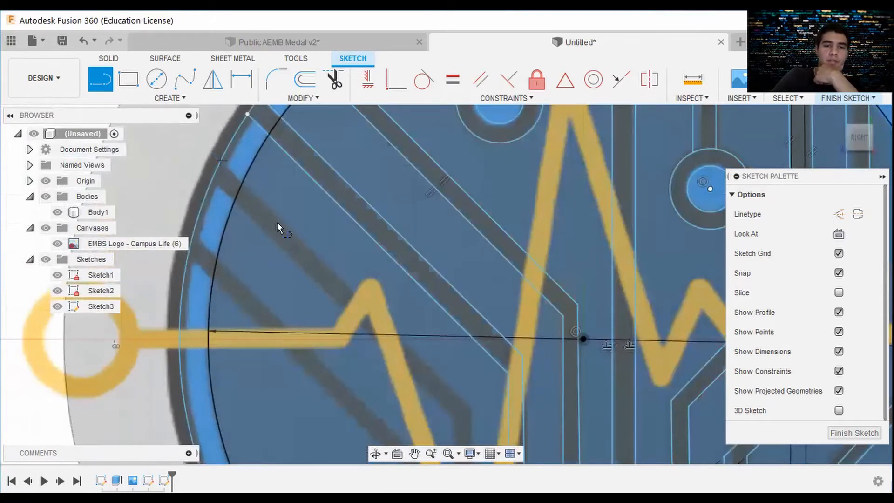
click(277, 222)
scroll(389, 267, up, 1)
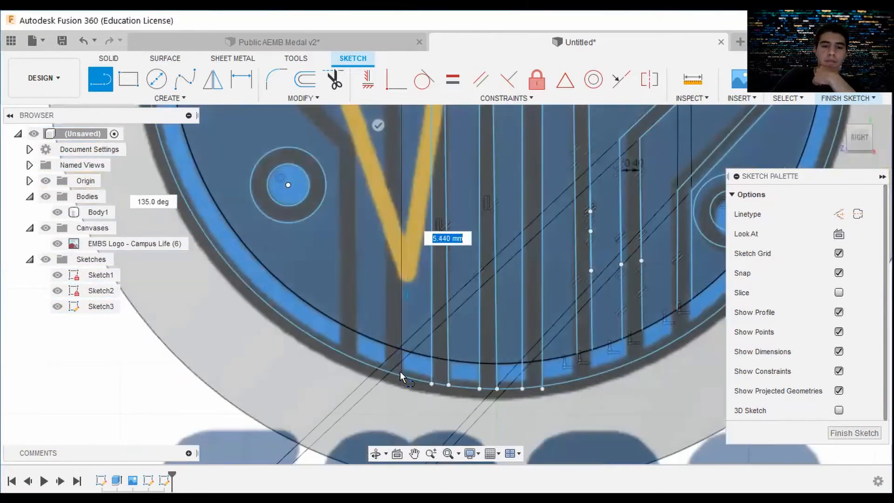
key(Escape)
Offset the new diagonal-and-vertical chain by 0.4 mm to the outer side to form the trace's second edge
scroll(387, 211, down, 1)
middle_drag(382, 245, 371, 297)
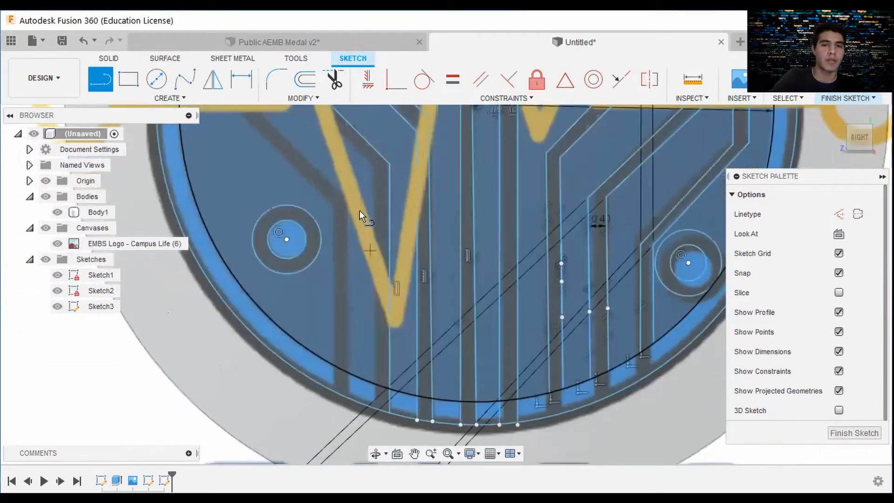
middle_drag(367, 205, 340, 253)
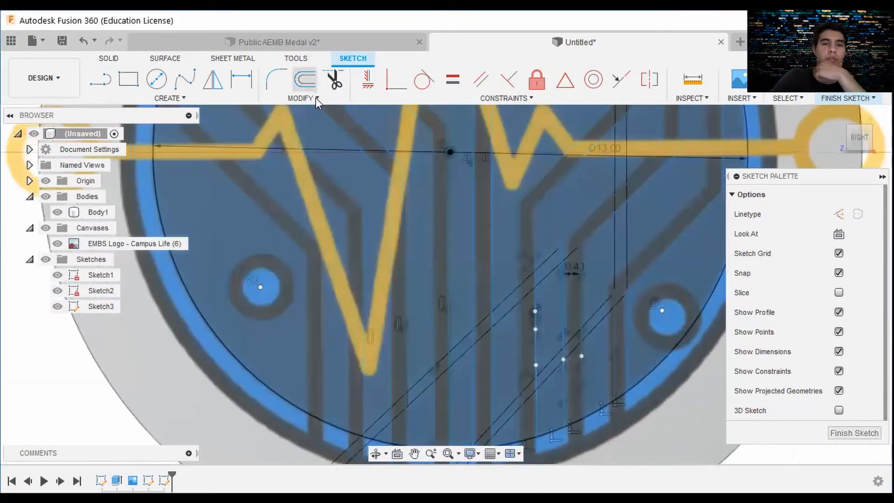
scroll(348, 202, down, 2)
click(330, 245)
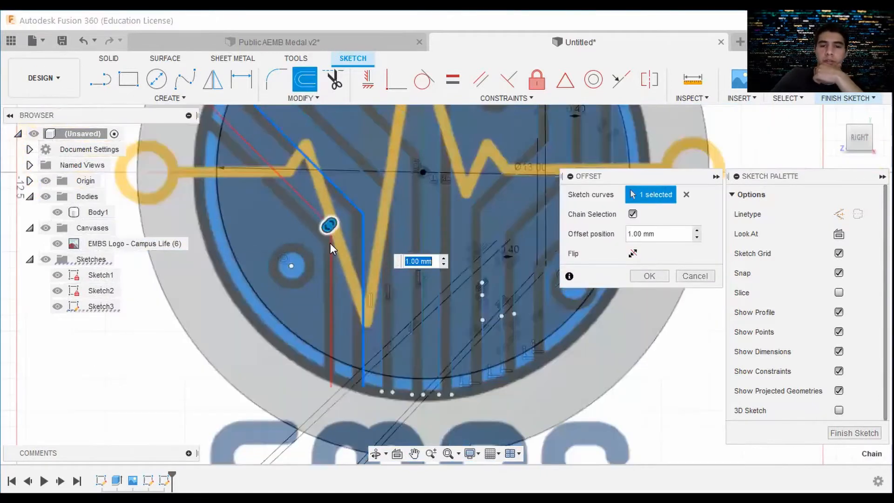
drag(327, 227, 345, 209)
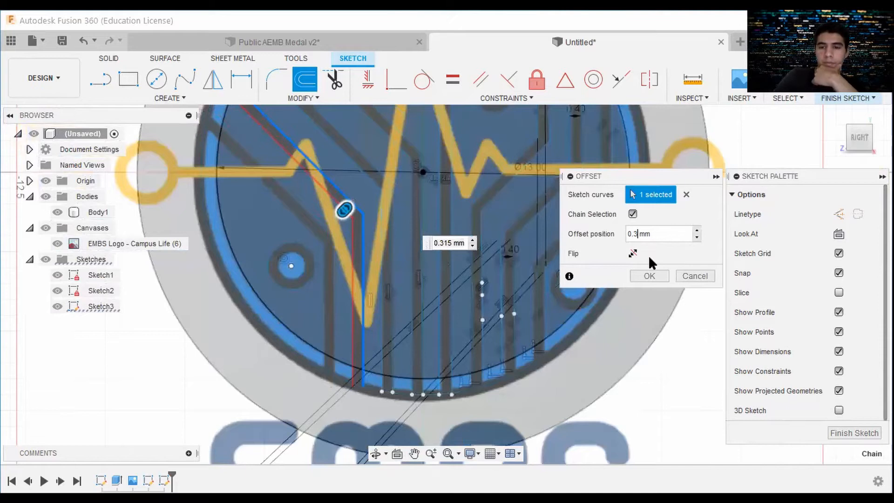
key(BackSpace)
text(4)
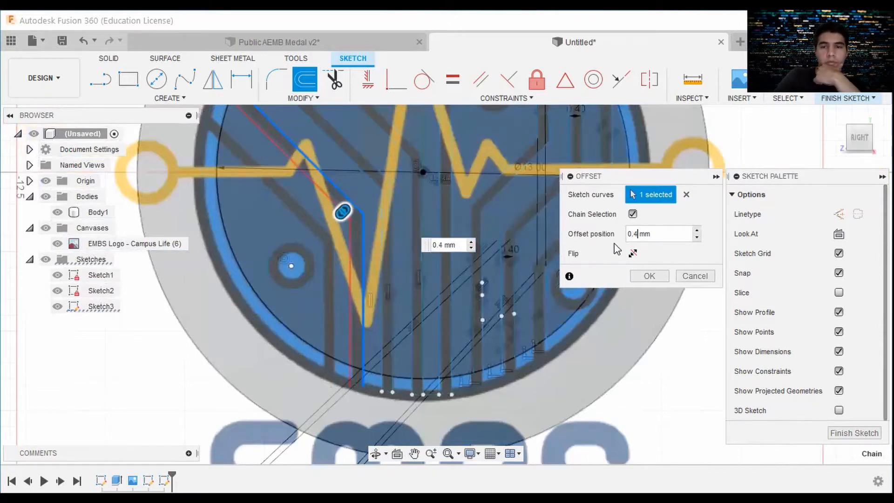
click(640, 275)
Draw one edge of the next left-hand trace beside the lower-left ring: a diagonal continued by a vertical about 4.33 mm long to the outer circle
middle_drag(323, 288, 347, 317)
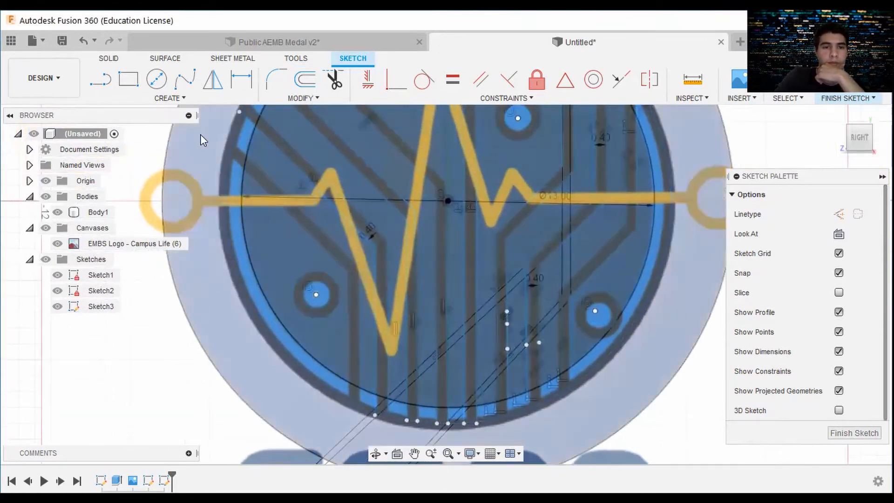
click(99, 79)
scroll(272, 176, up, 3)
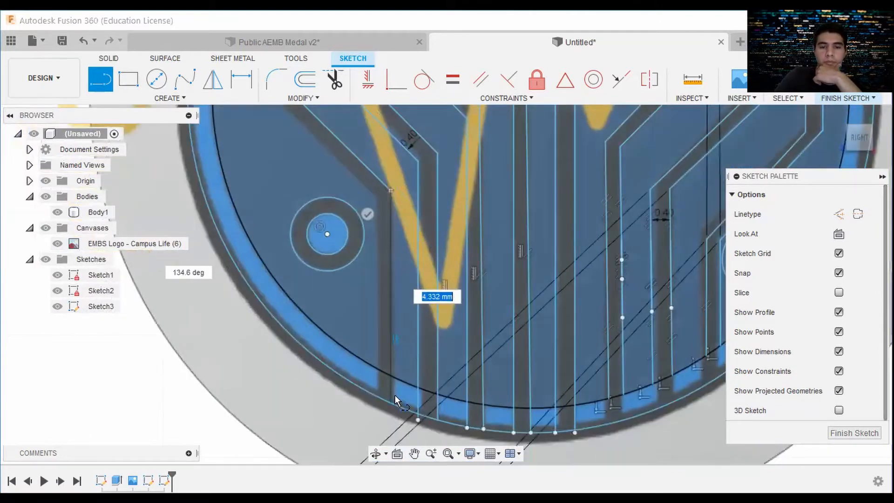
click(395, 396)
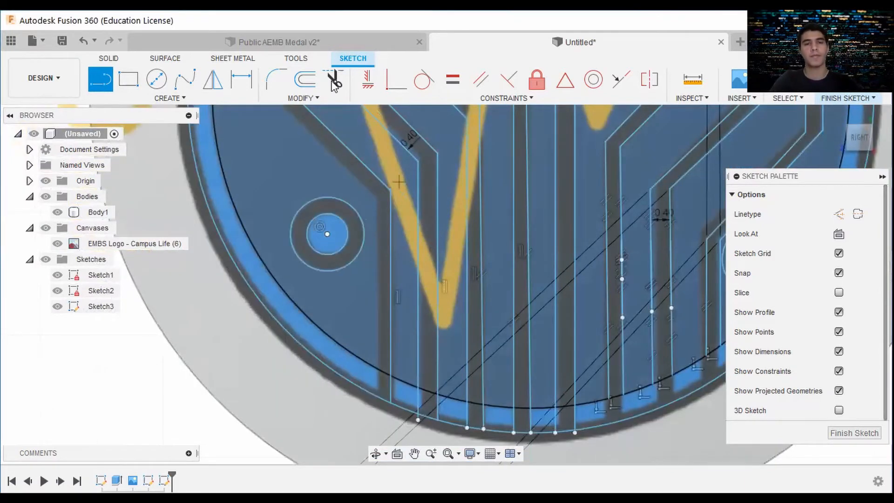
Offset the new diagonal-and-vertical chain by 0.4 mm toward the lower-left ring to form the trace's second edge
click(305, 74)
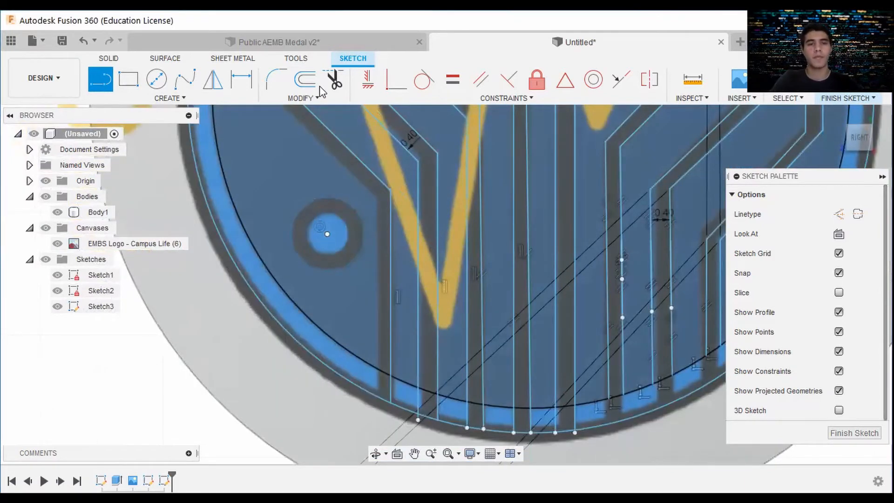
click(384, 177)
drag(346, 215, 389, 193)
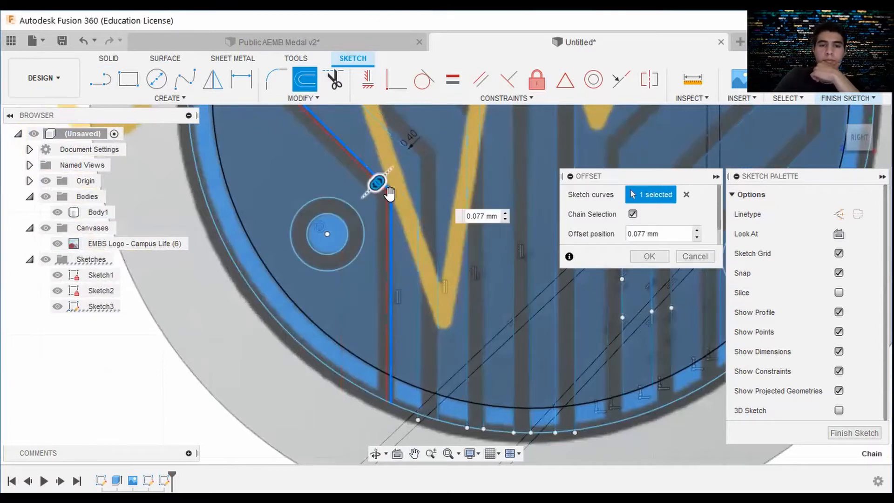
double_click(634, 233)
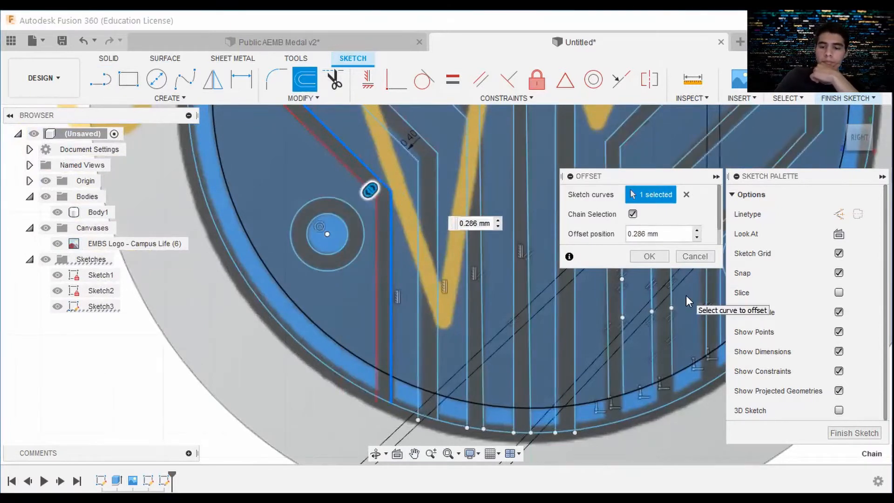
text(0.4)
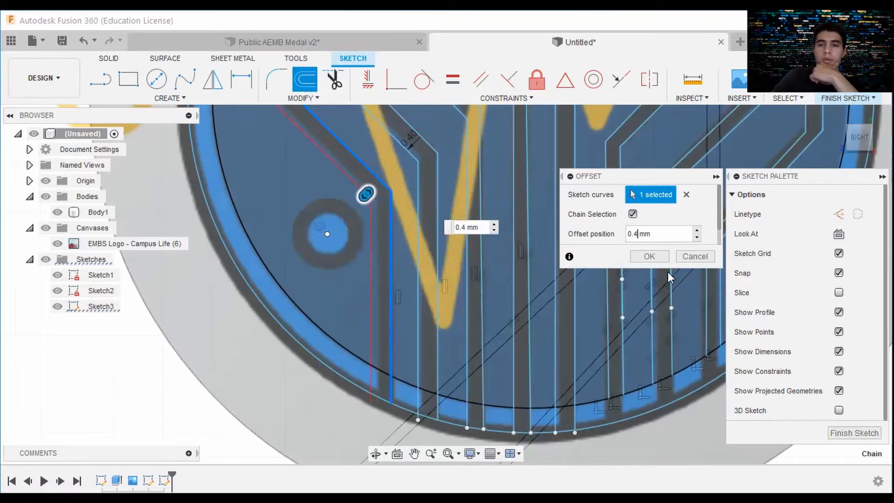
middle_drag(540, 319, 474, 286)
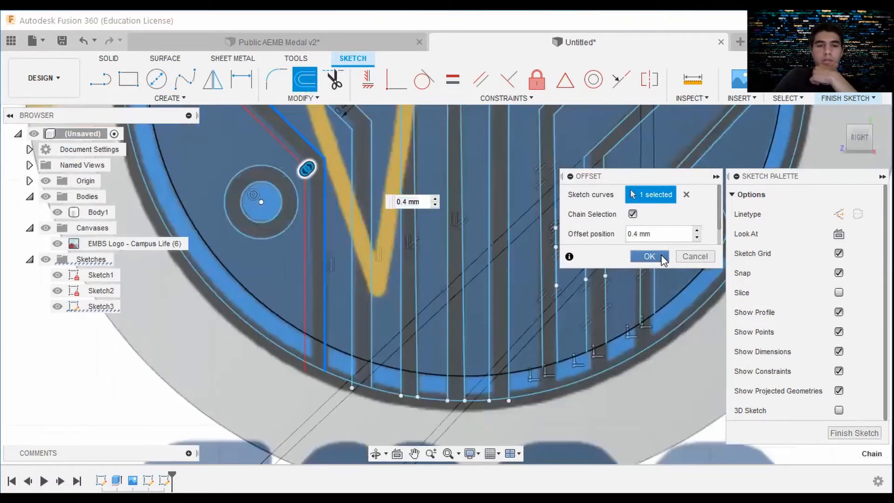
click(649, 256)
Trim the lower end of the offset edge where it overshoots the outer circle
scroll(387, 268, down, 3)
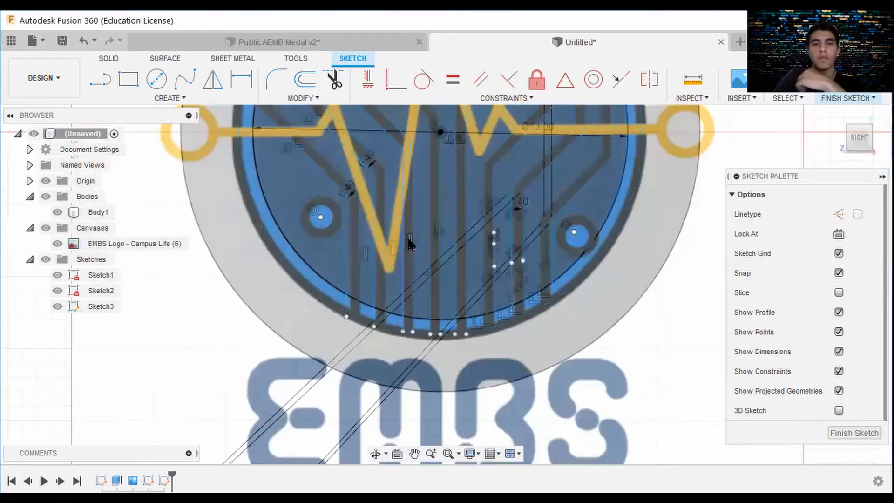
key(t)
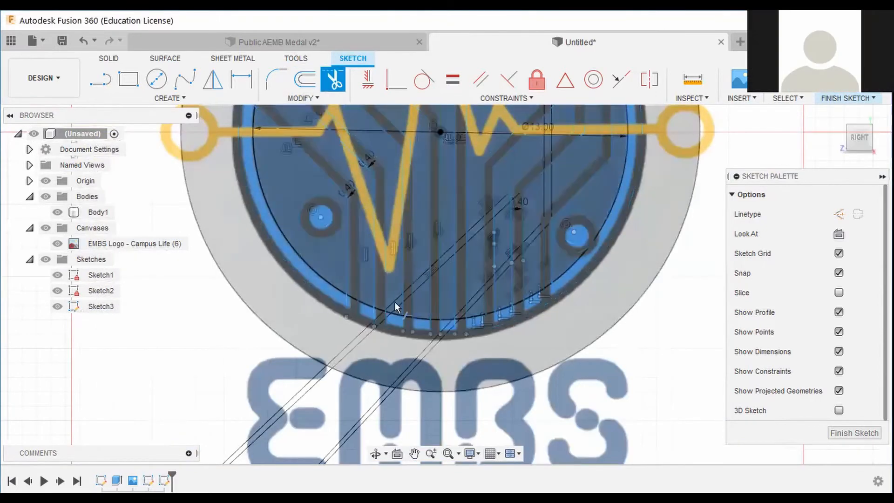
scroll(326, 322, up, 5)
click(327, 274)
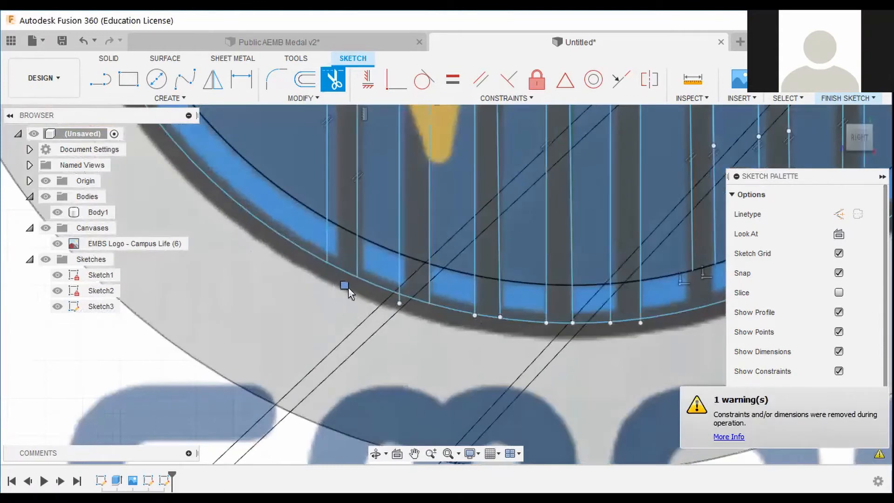
click(403, 304)
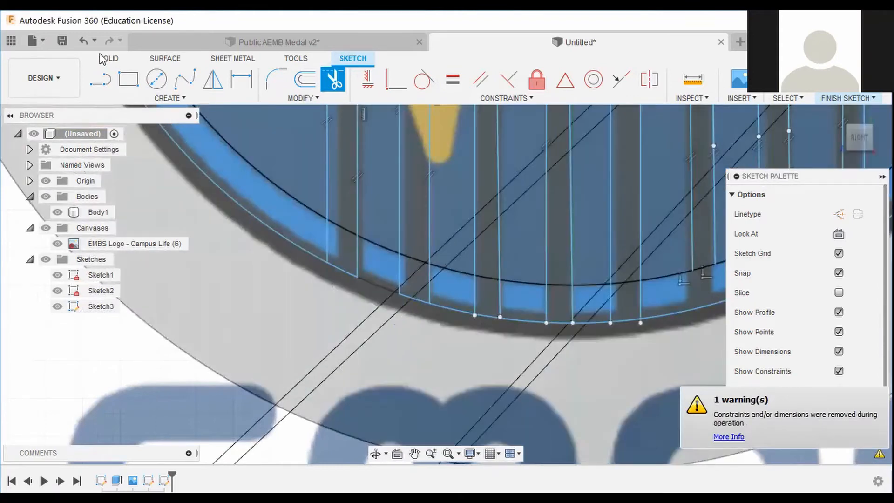
click(87, 41)
click(85, 42)
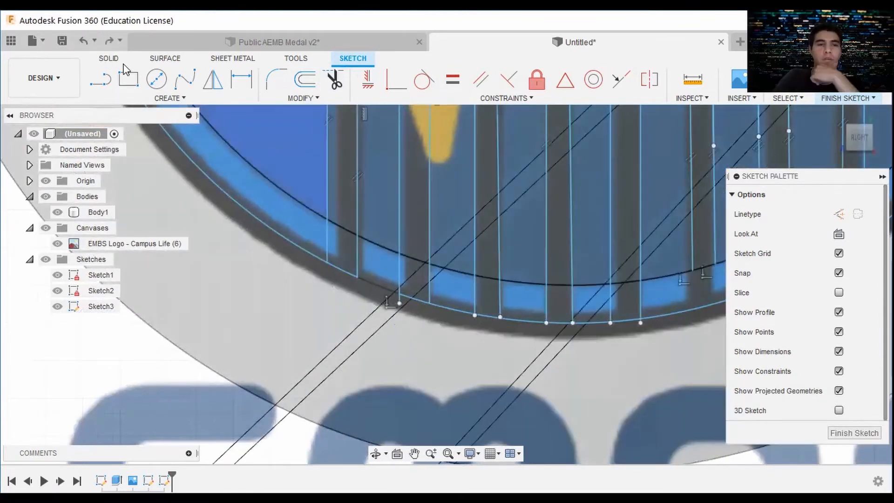
Trim the overshooting lower end of the left edge on the second trace from the left, back to the outer circle
click(334, 79)
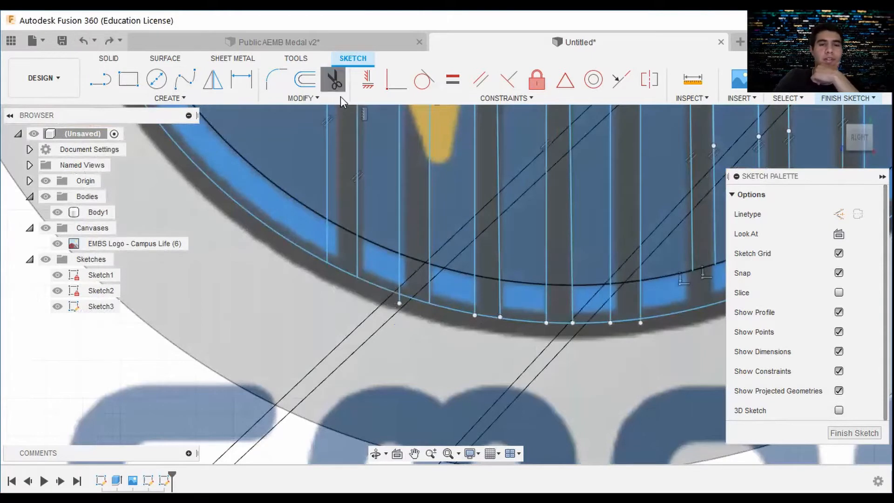
scroll(394, 302, up, 3)
click(403, 301)
Extend the right edge of the third trace from the left down to the outer circle with a short line
scroll(553, 356, up, 5)
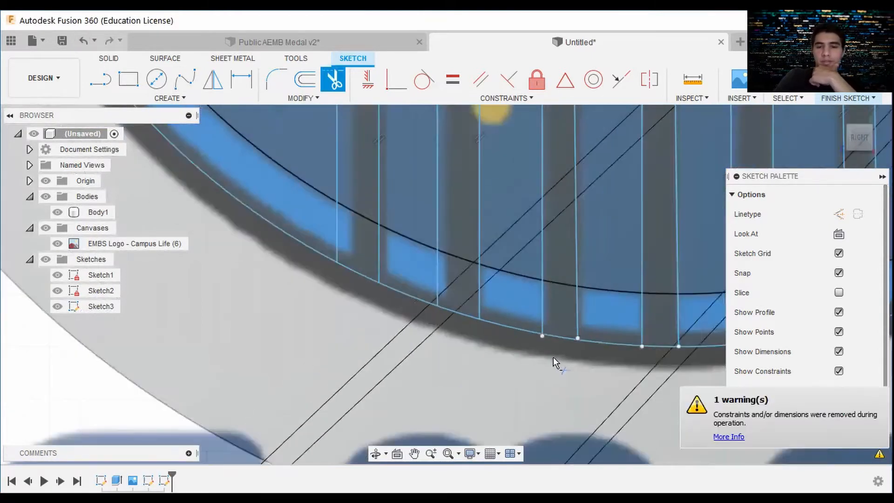
middle_drag(561, 332, 424, 284)
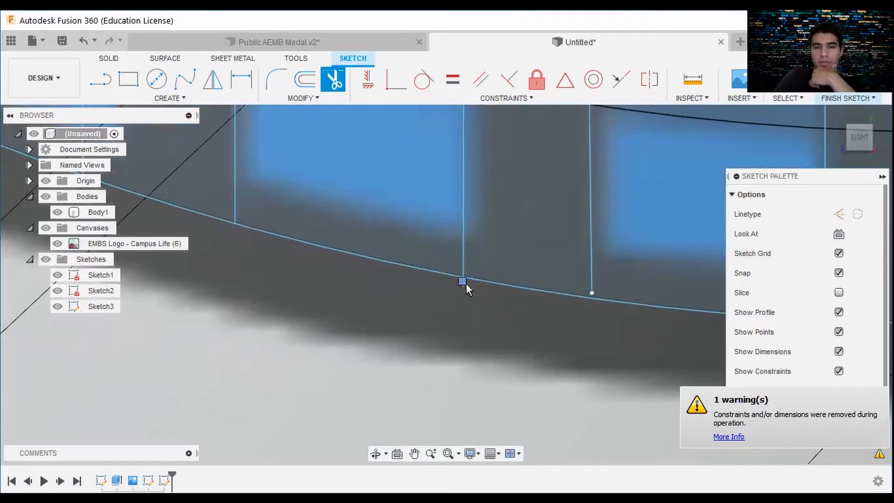
scroll(469, 290, up, 3)
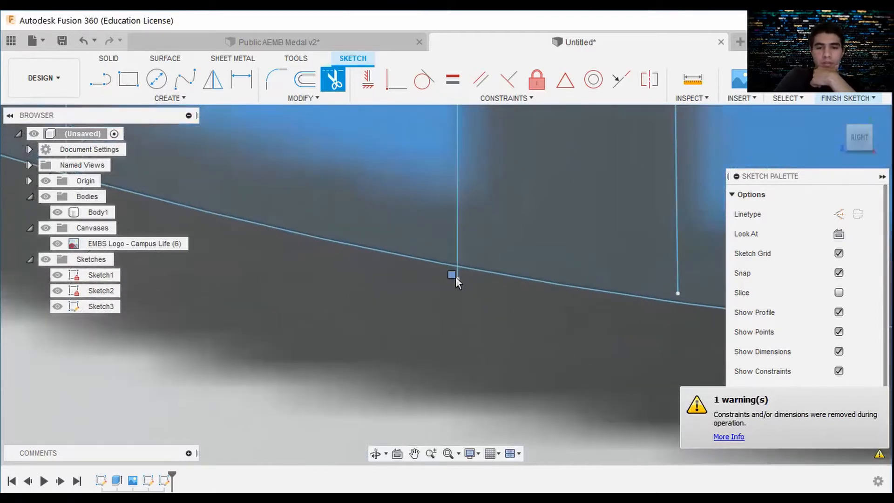
key(l)
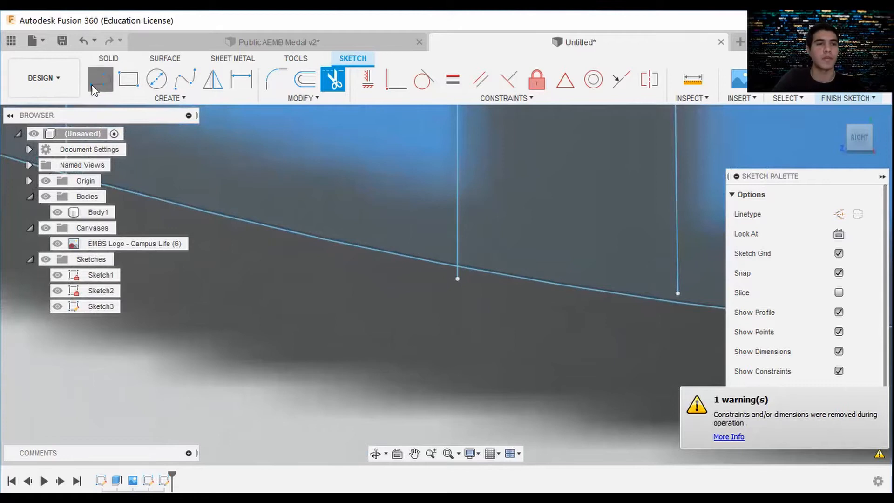
middle_drag(561, 306, 452, 302)
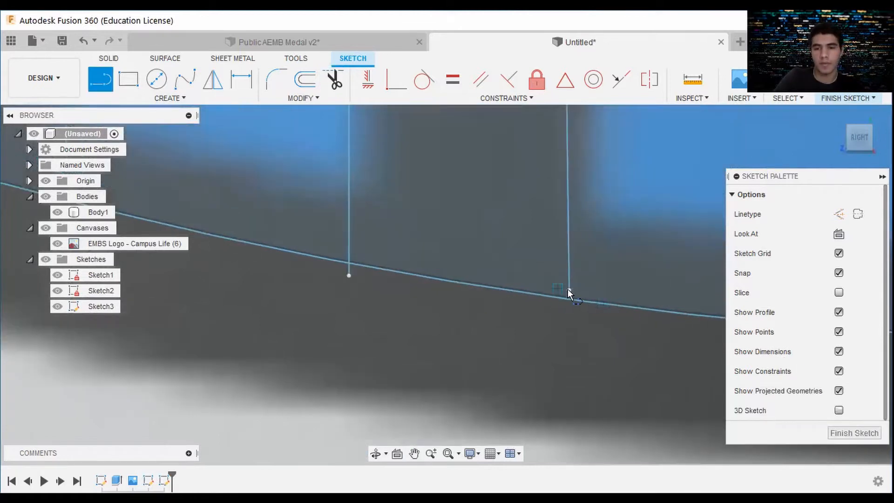
drag(569, 289, 569, 300)
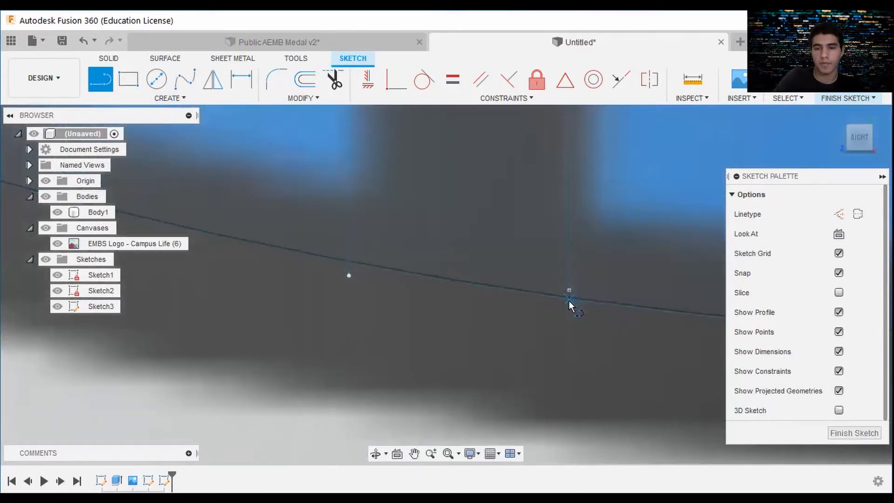
Trim the overshooting lower end of the third trace's left edge back to the outer circle
scroll(624, 353, down, 6)
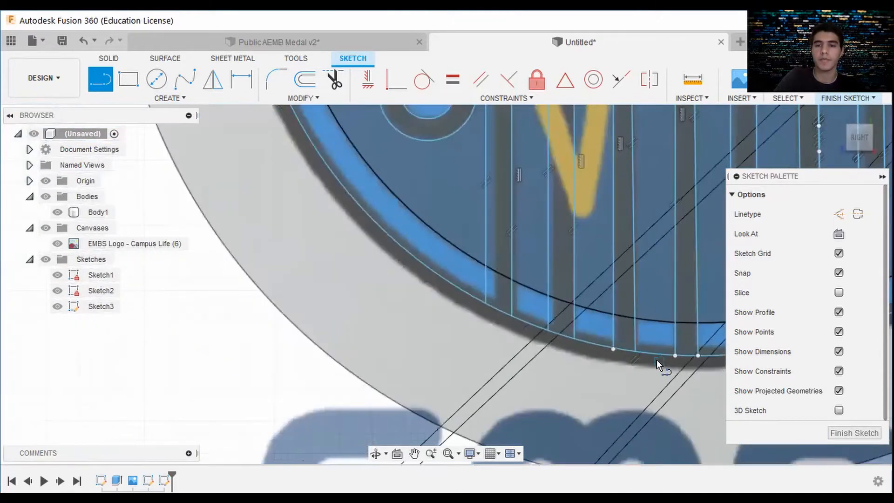
middle_drag(657, 360, 509, 320)
scroll(565, 309, down, 2)
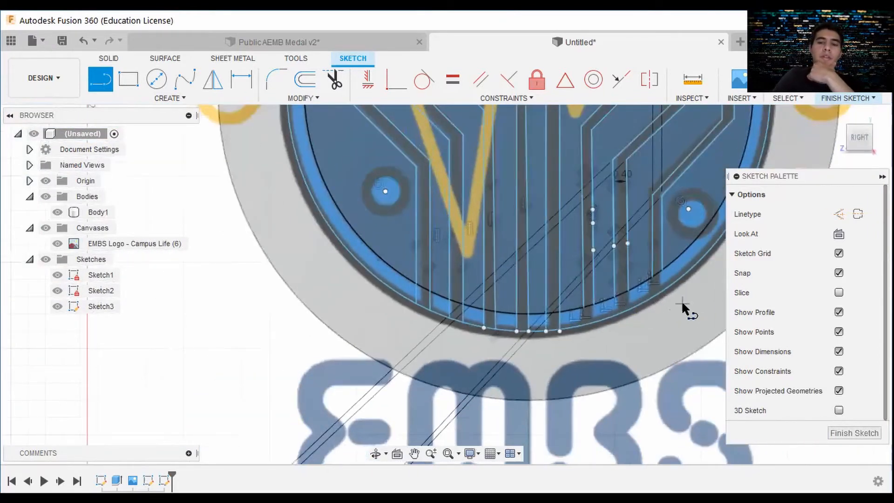
scroll(680, 300, down, 3)
middle_drag(625, 322, 606, 327)
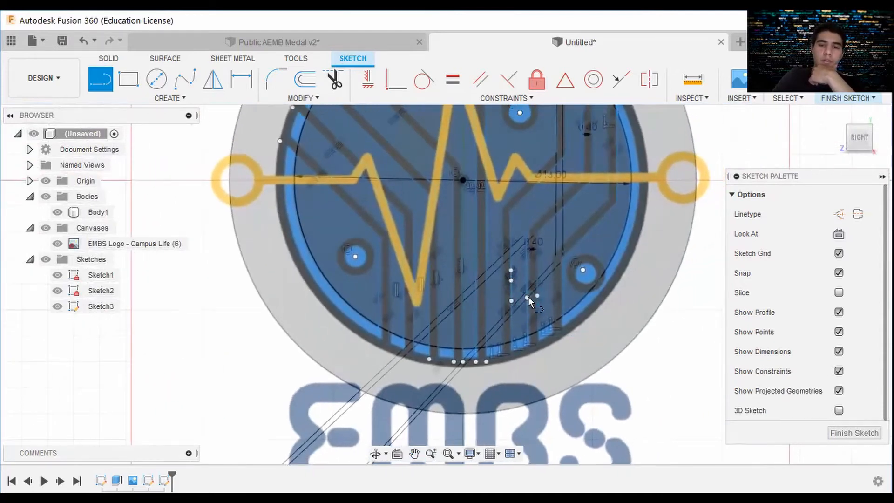
scroll(462, 361, up, 6)
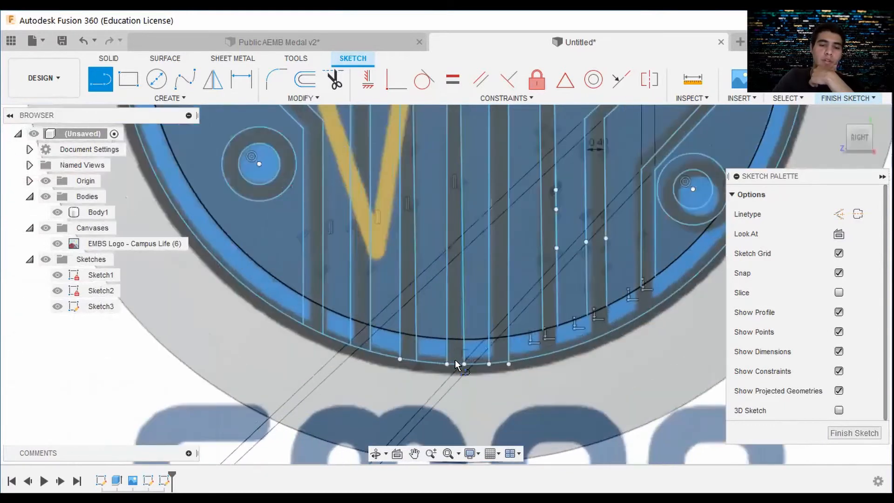
scroll(312, 358, up, 3)
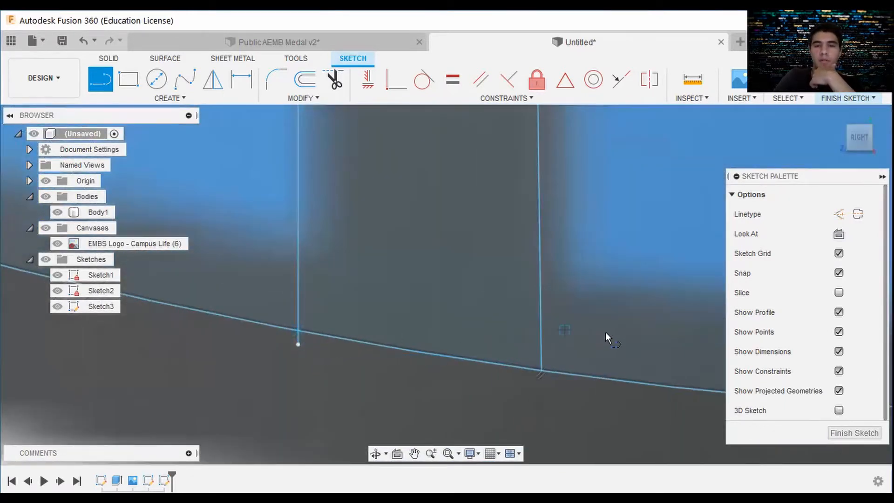
scroll(606, 331, down, 3)
click(334, 79)
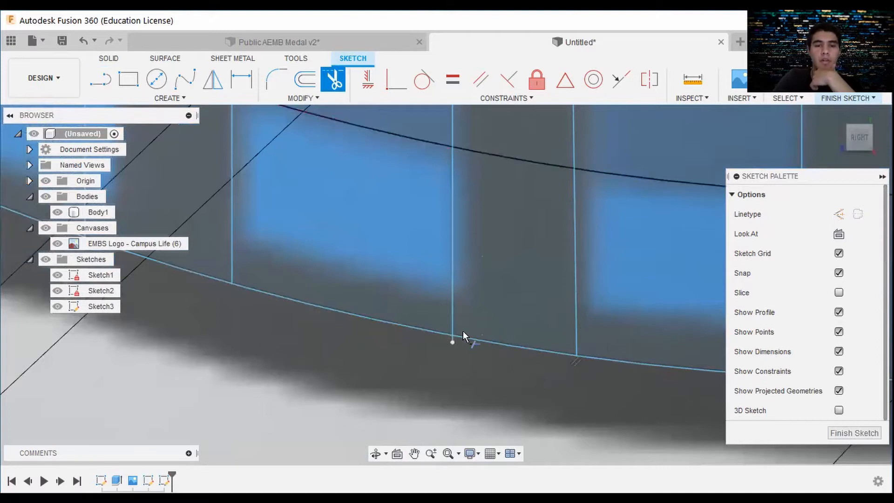
scroll(451, 364, up, 3)
scroll(449, 353, up, 3)
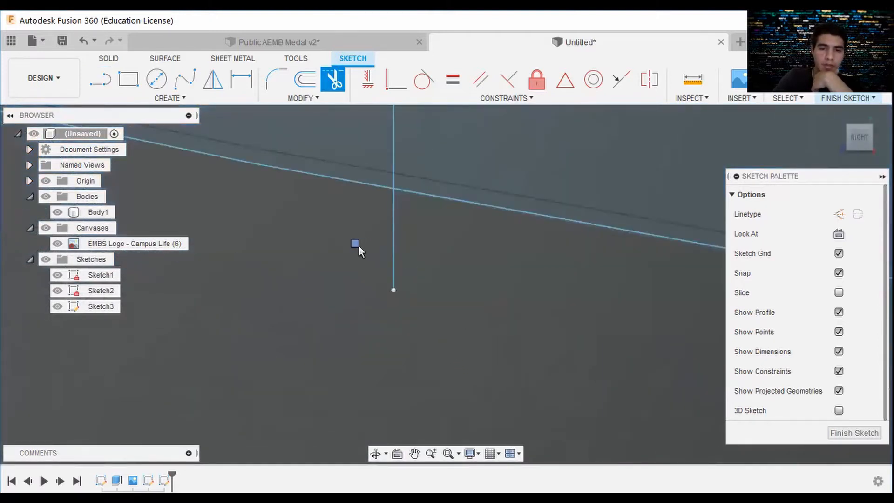
click(389, 271)
Trim the overshooting lower end of the left edge on the fourth trace, the central vertical one, at the outer circle
scroll(535, 358, down, 5)
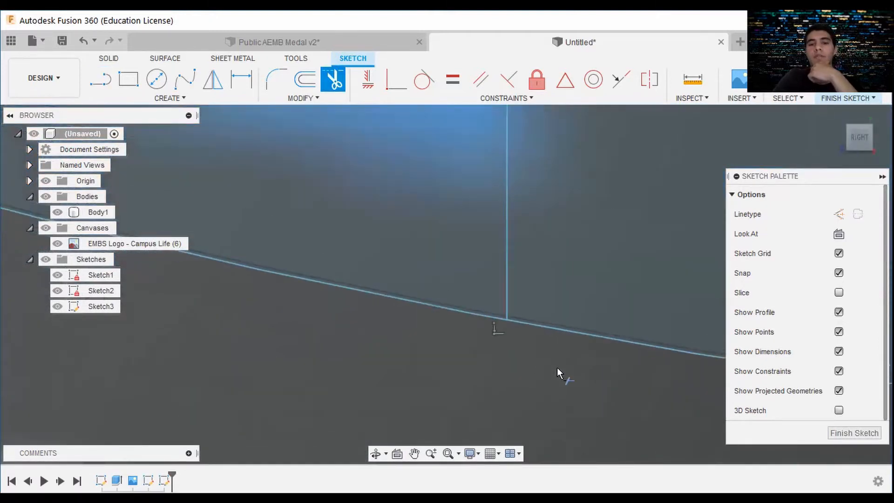
scroll(647, 362, down, 5)
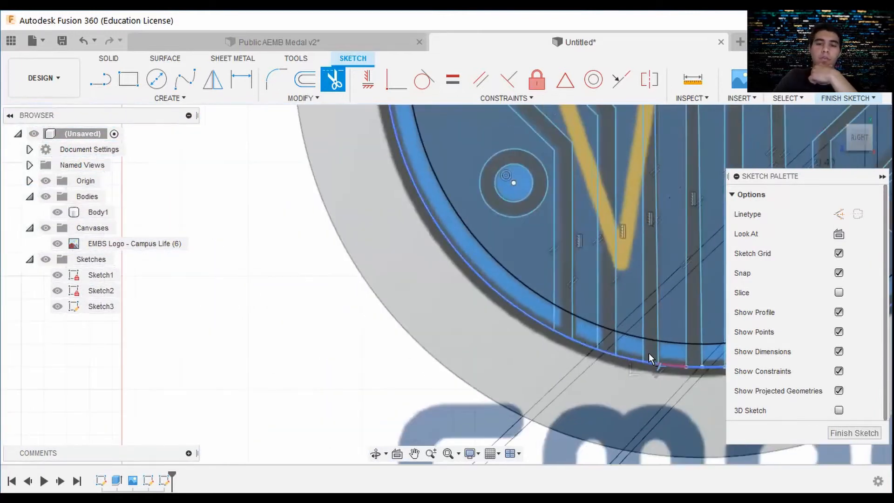
scroll(443, 328, up, 4)
scroll(367, 330, up, 5)
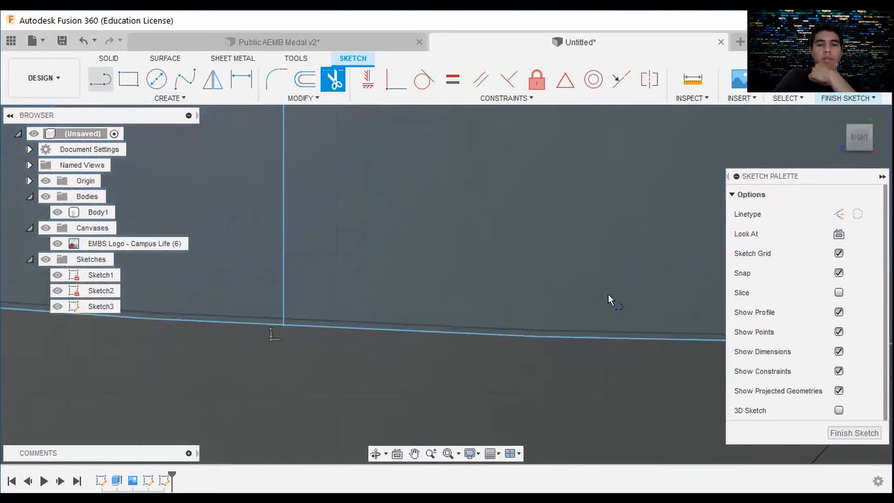
Close the gap below the central trace's right edge with a line about 0.003 mm long to the outer circle
scroll(609, 296, down, 3)
middle_drag(562, 304, 345, 297)
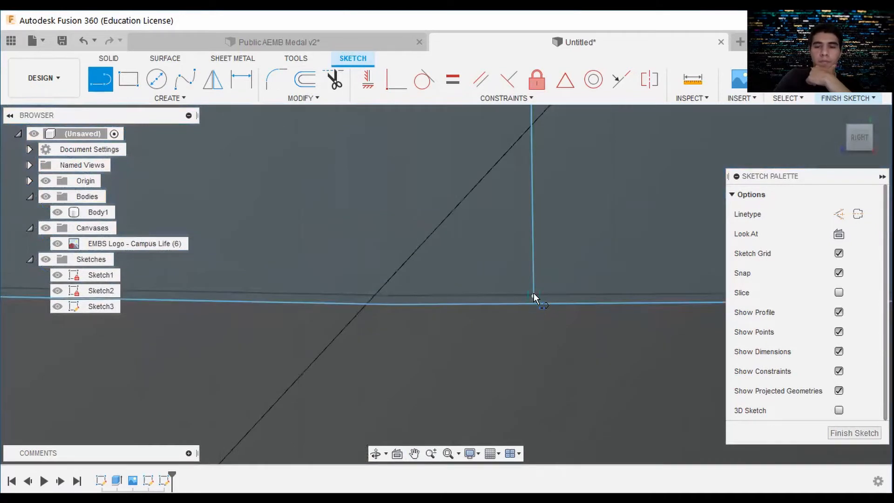
click(534, 295)
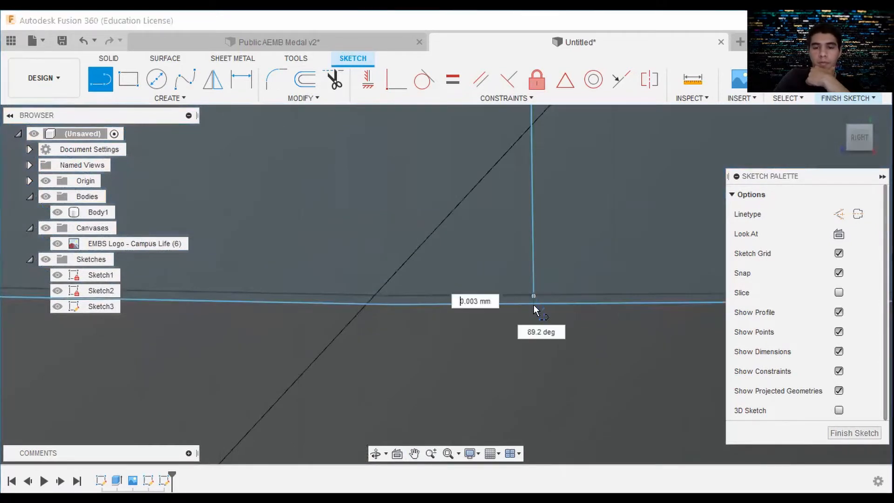
double_click(534, 302)
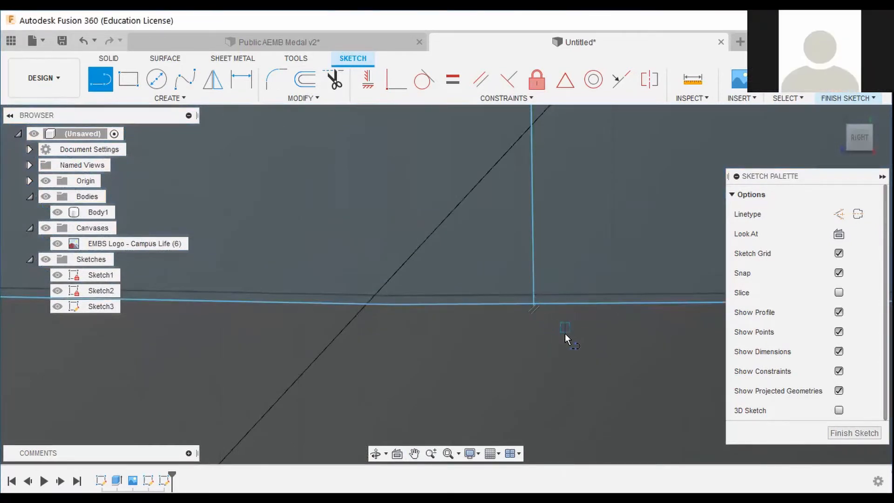
scroll(605, 338, down, 5)
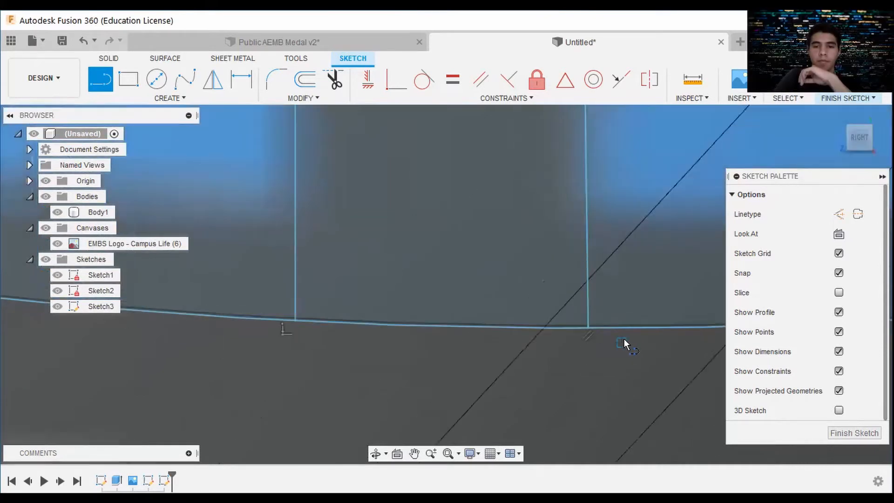
scroll(675, 340, down, 5)
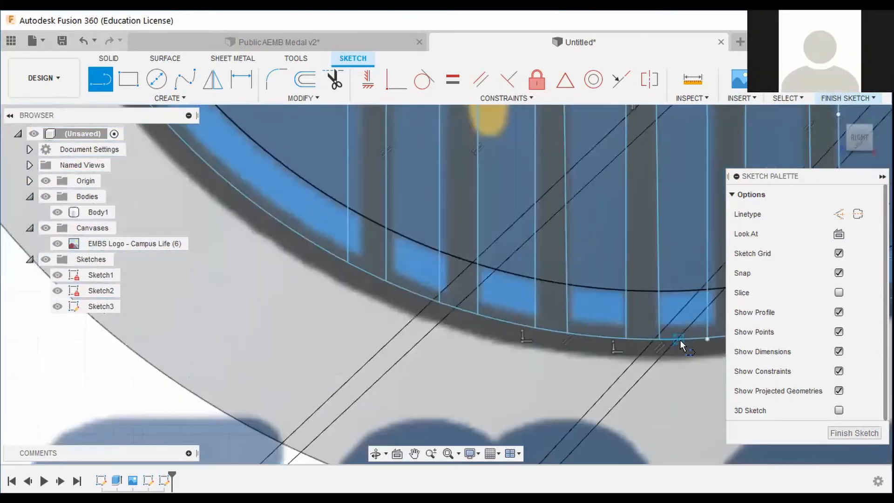
Trim the overshooting lower ends of both edges of the trace just right of the central one back to the outer circle
scroll(526, 292, up, 5)
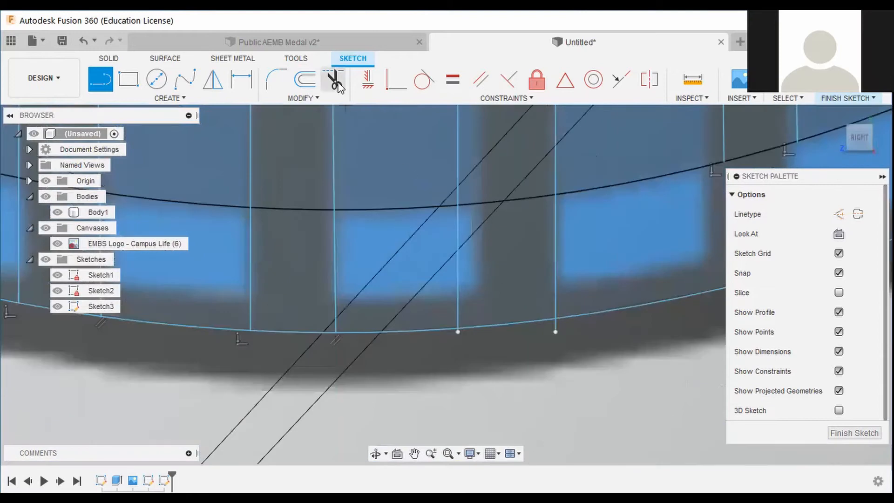
click(334, 80)
scroll(505, 262, up, 1)
scroll(508, 293, up, 6)
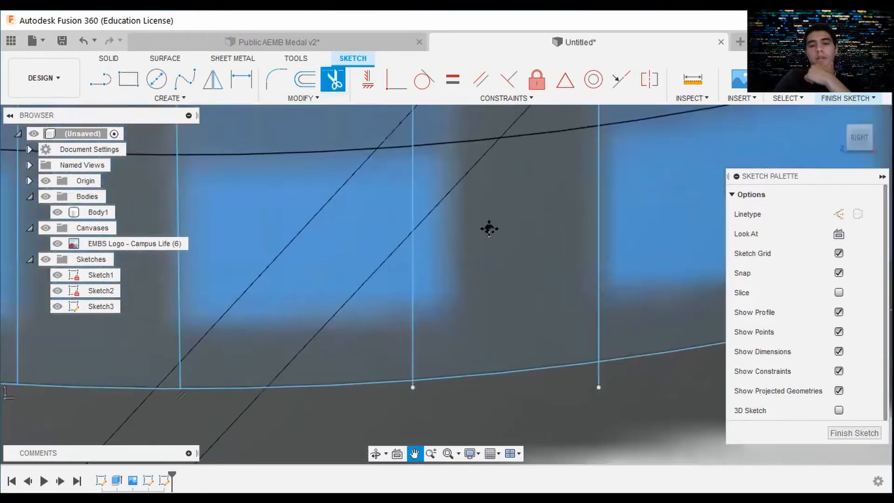
scroll(600, 238, down, 2)
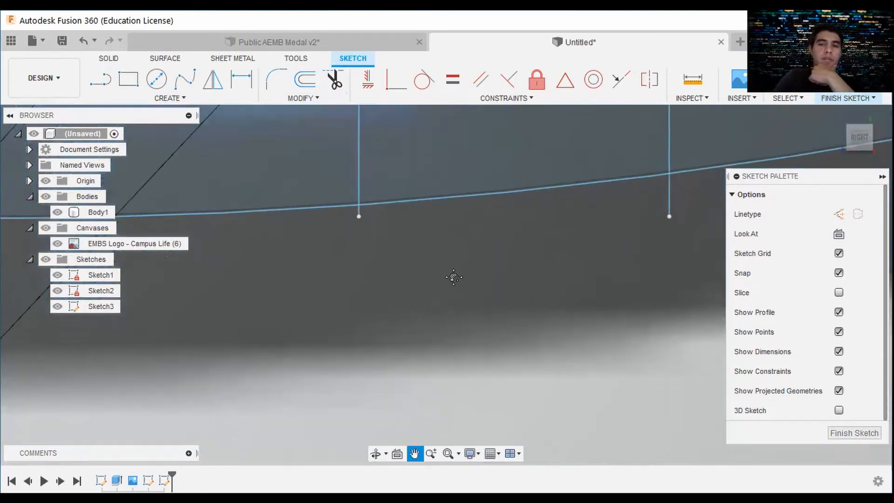
click(580, 224)
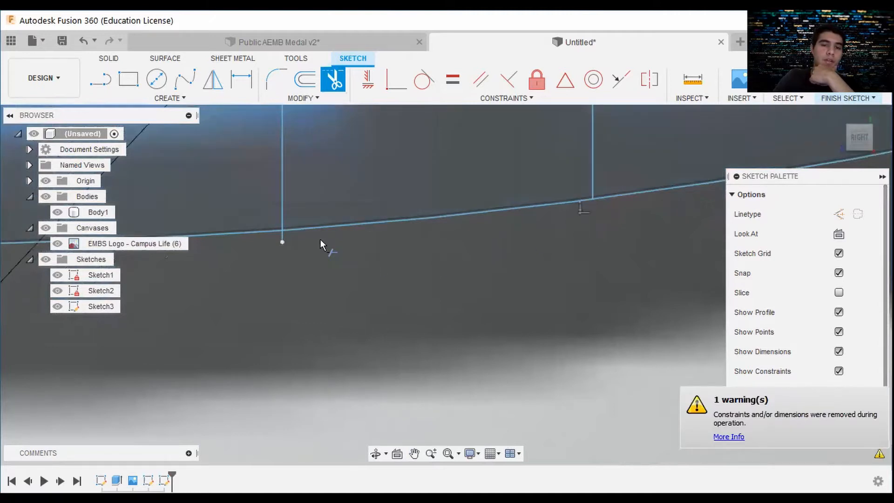
scroll(320, 240, up, 3)
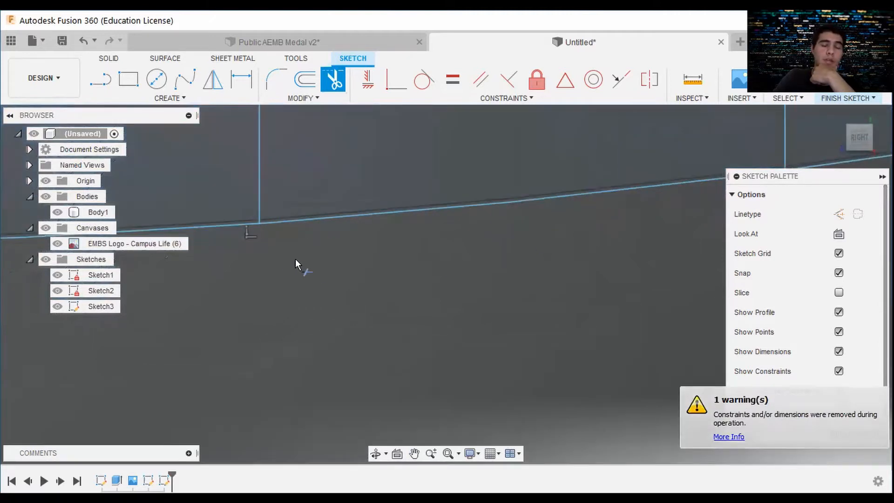
scroll(466, 270, down, 3)
scroll(554, 248, down, 8)
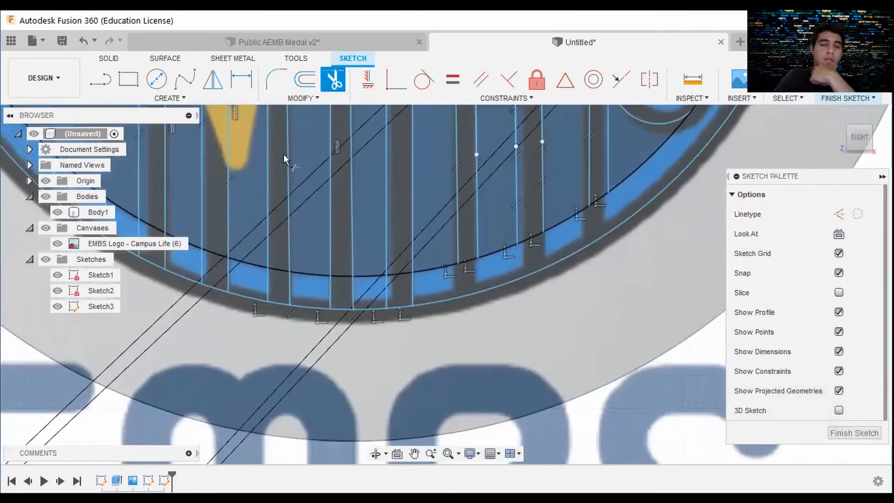
Extend both edges of the sixth trace from the left with short lines from the inner circle to the outer circle
key(l)
scroll(445, 247, up, 4)
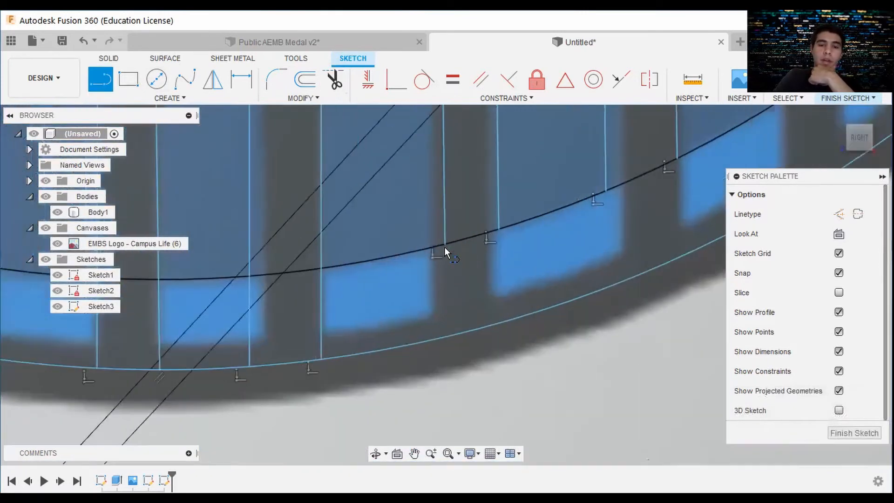
click(444, 244)
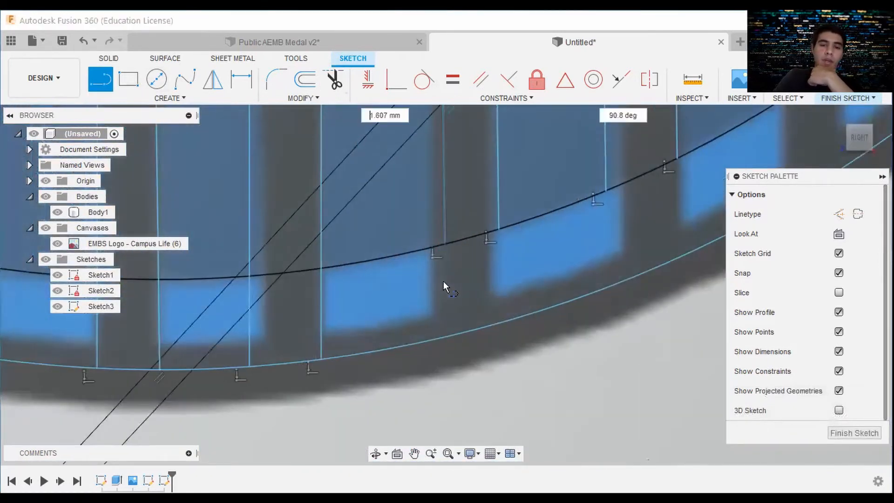
click(447, 333)
click(500, 231)
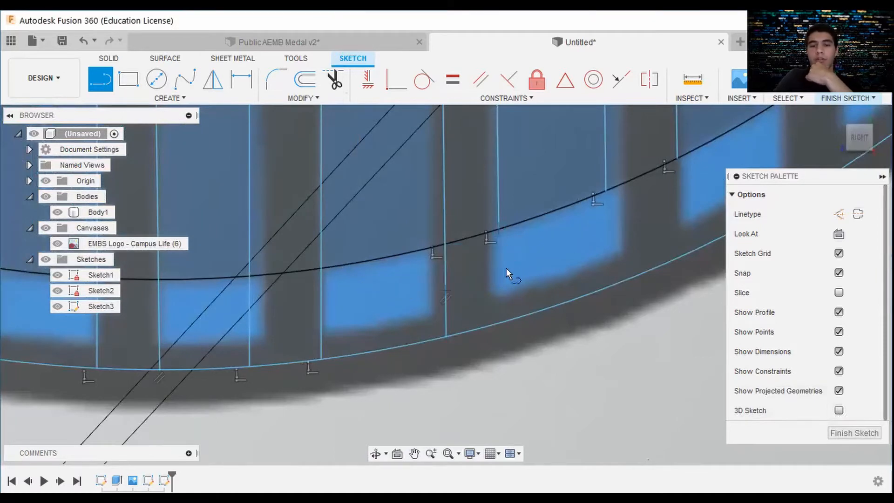
click(502, 322)
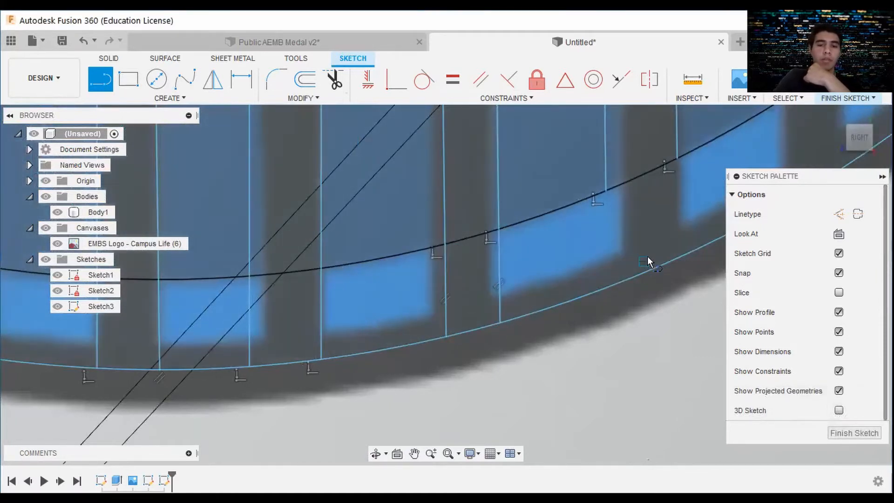
Extend both edges of the seventh trace from the left with short lines down to the outer circle
scroll(565, 309, down, 2)
middle_drag(568, 270, 544, 245)
key(l)
click(536, 228)
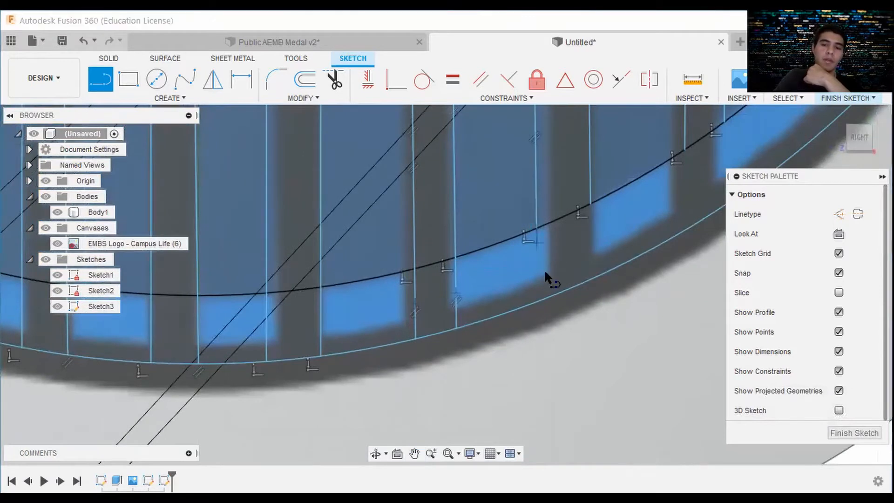
click(541, 300)
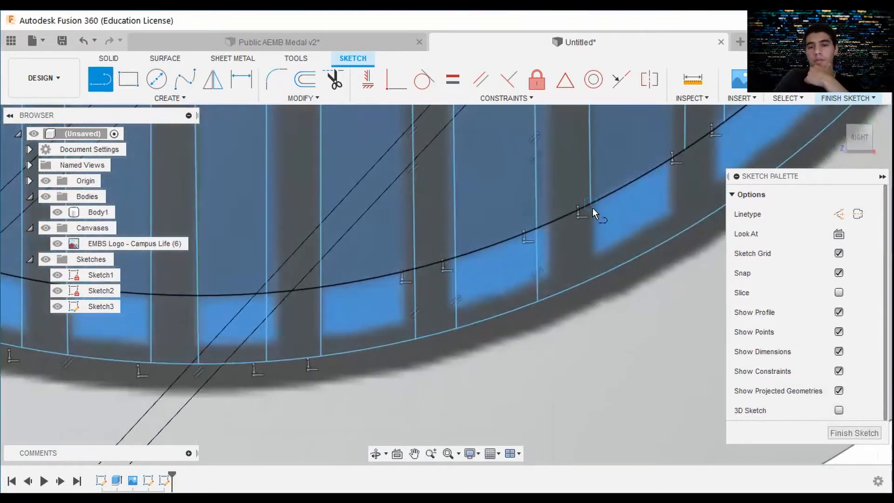
click(592, 206)
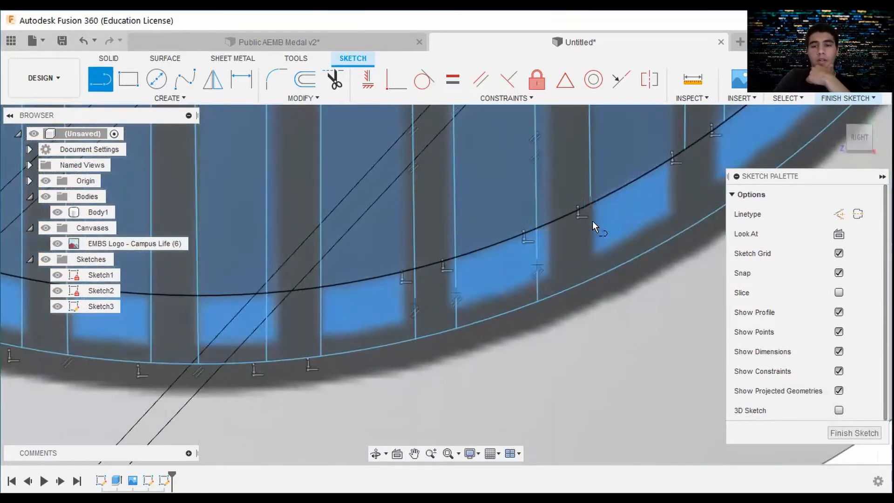
click(592, 279)
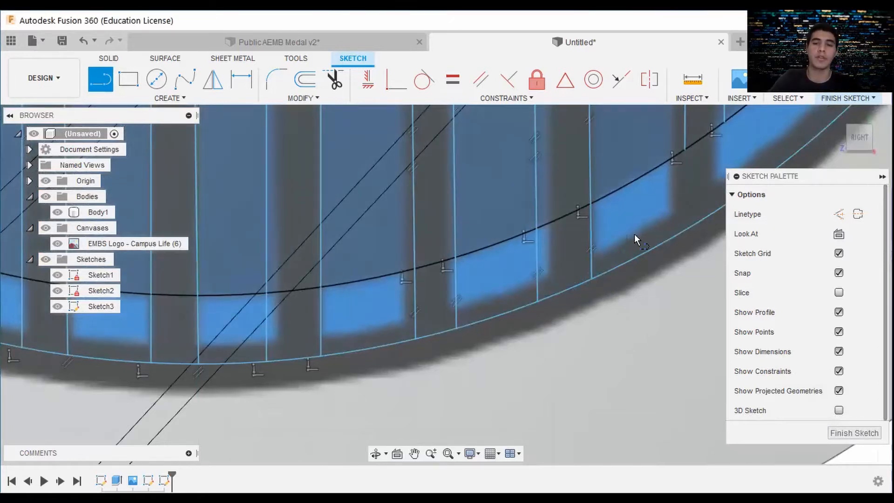
Extend both edges of the rightmost trace with short lines from the inner circle down to the outer circle
scroll(634, 234, down, 3)
scroll(541, 243, up, 2)
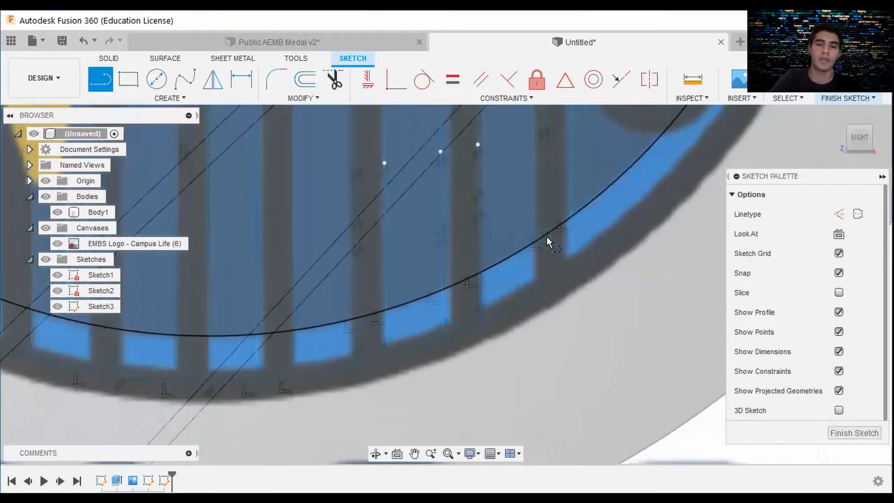
scroll(546, 238, up, 2)
click(543, 234)
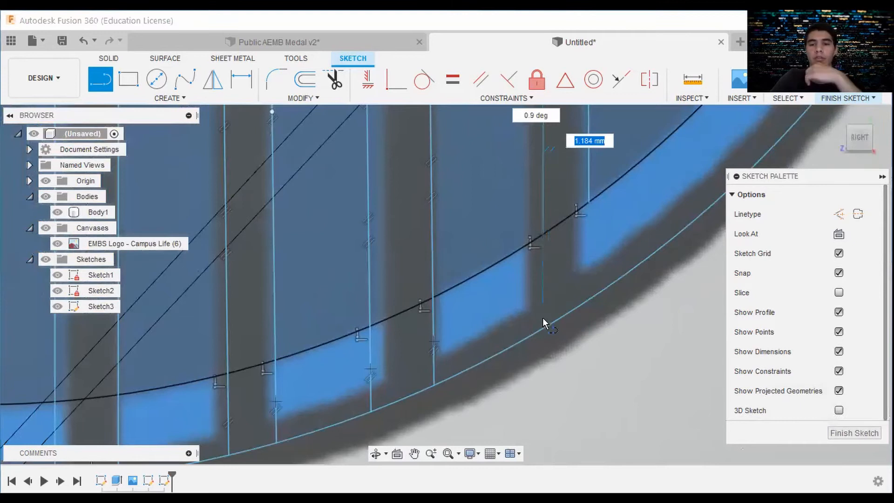
double_click(544, 328)
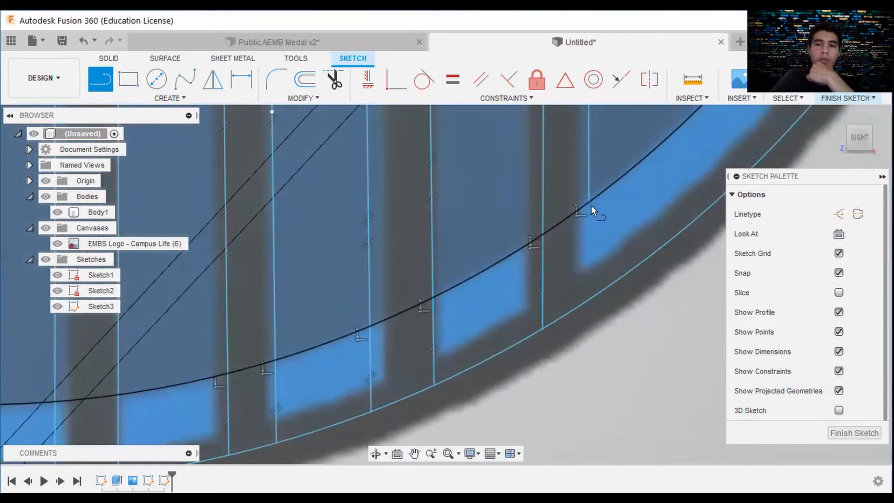
click(589, 201)
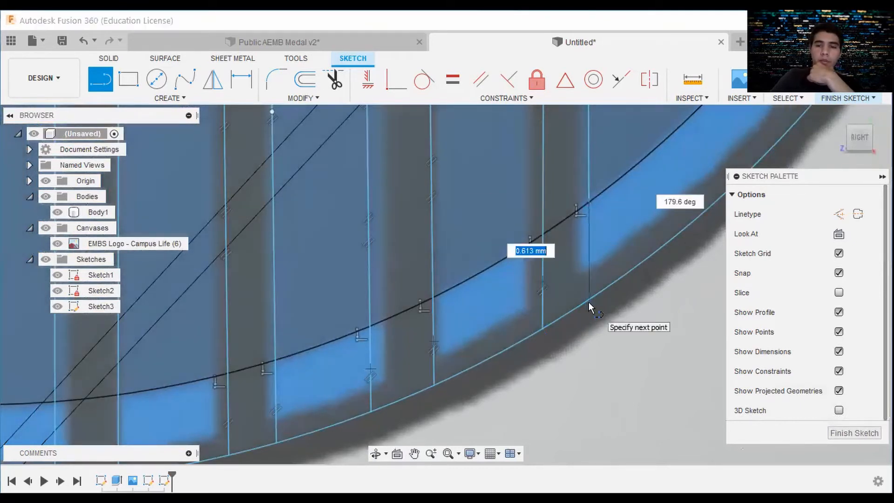
double_click(594, 298)
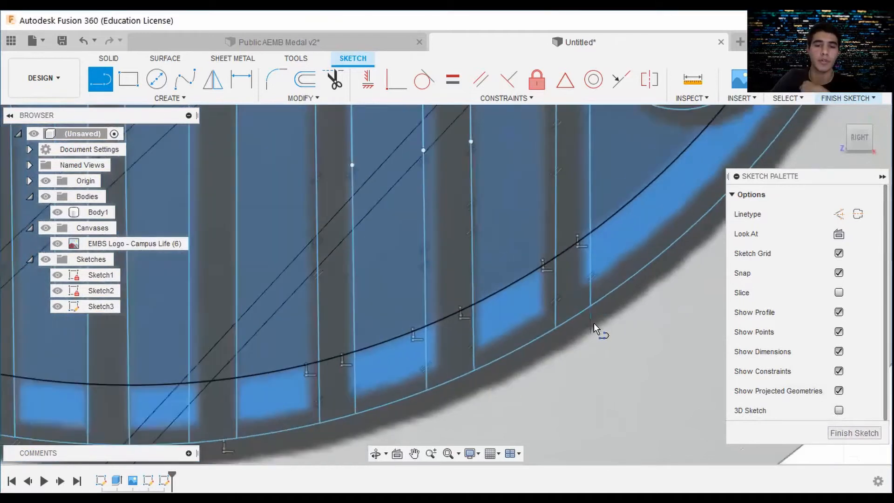
Examine the traced edges and their ends across the whole circuit-board sketch
scroll(593, 326, down, 3)
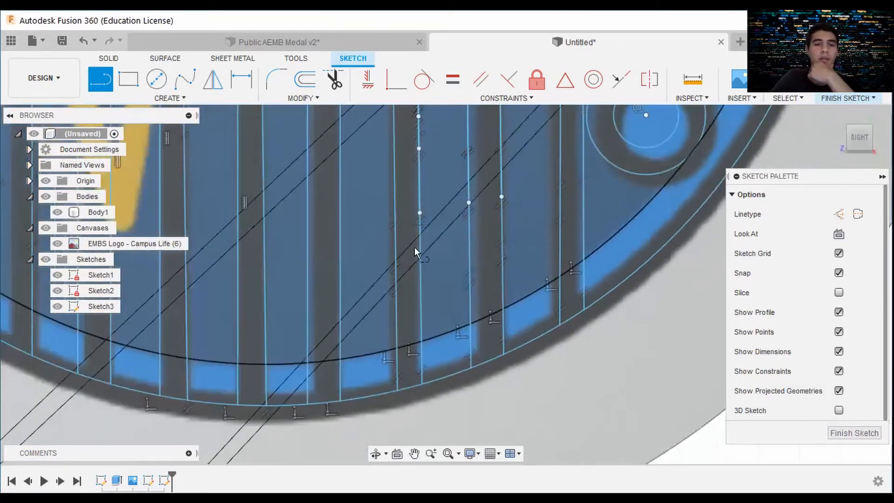
scroll(372, 261, down, 3)
middle_drag(334, 278, 465, 303)
scroll(286, 293, down, 2)
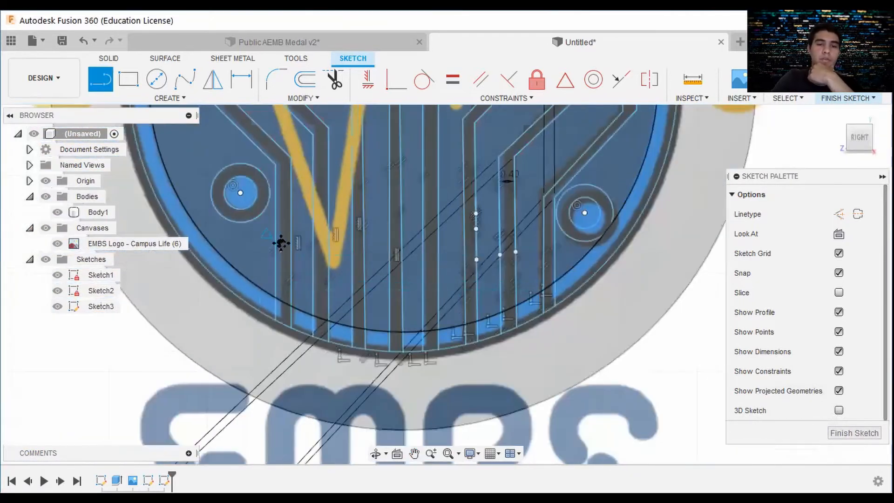
middle_drag(280, 242, 266, 258)
key(l)
scroll(270, 258, down, 3)
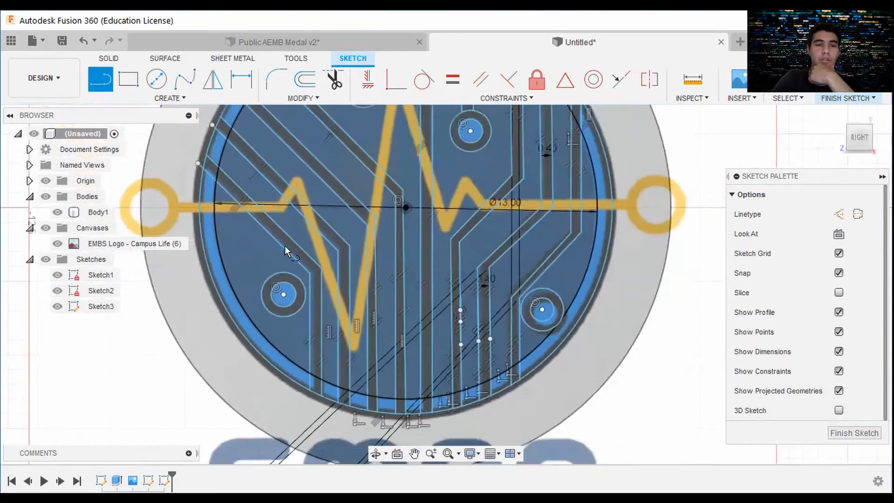
scroll(434, 227, down, 1)
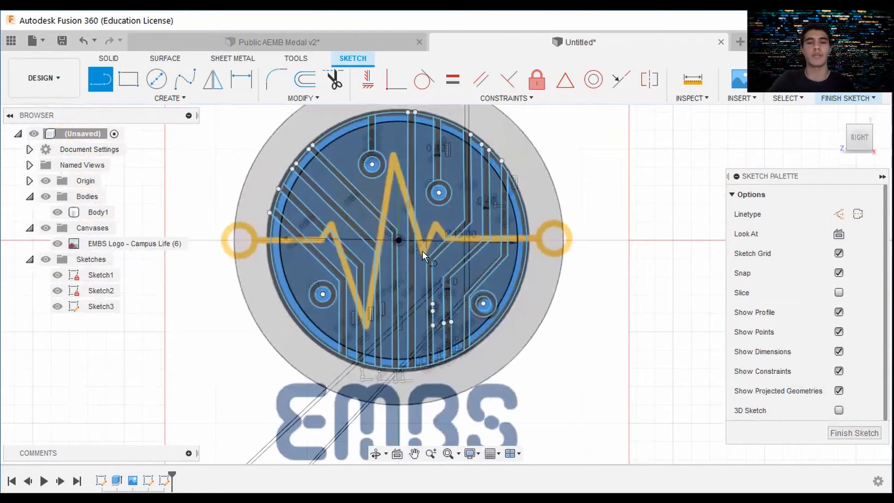
Trace the yellow pulse's upper edge with a horizontal line about 2.65 mm long from the left outer circle, continuing up to the first small peak
scroll(249, 238, up, 1)
scroll(250, 239, up, 2)
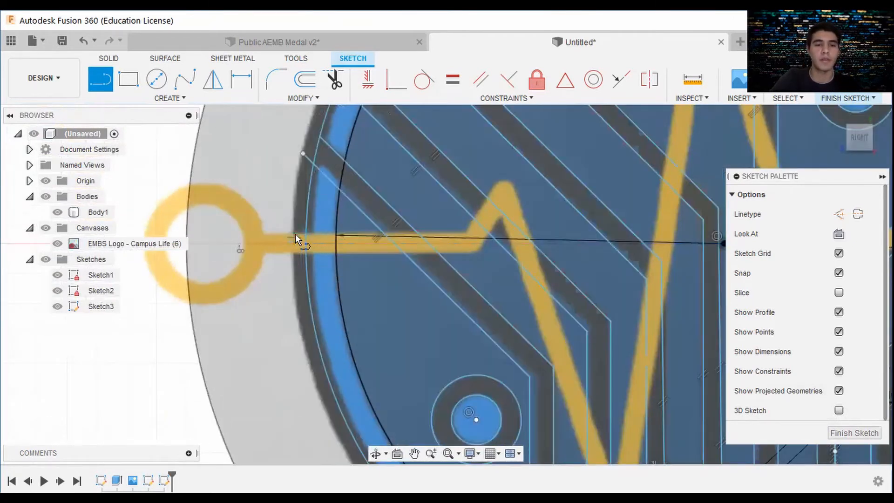
click(308, 233)
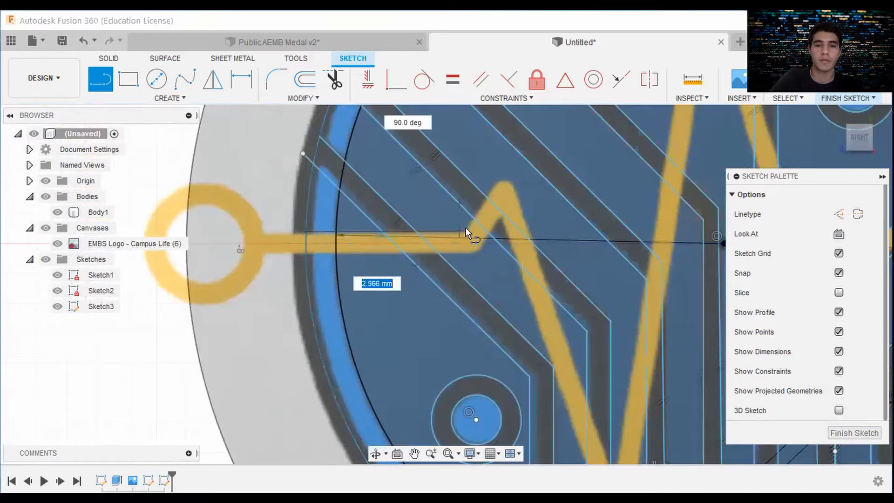
scroll(465, 228, up, 1)
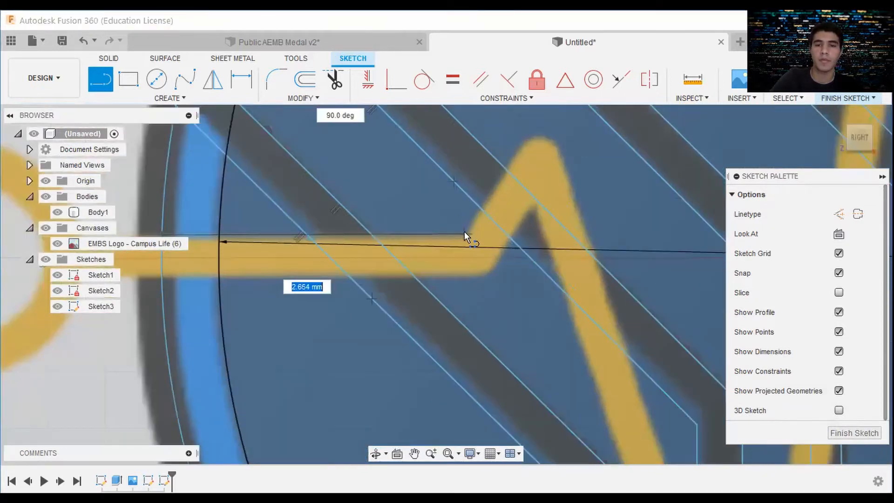
click(464, 230)
double_click(534, 131)
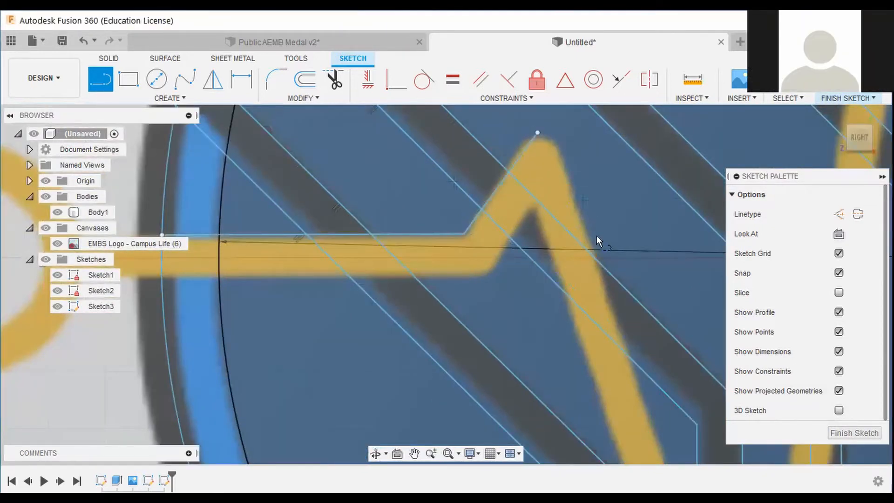
Draw a line about 5.38 mm long from the first small peak down to the inner corner of the pulse's deep valley
click(543, 131)
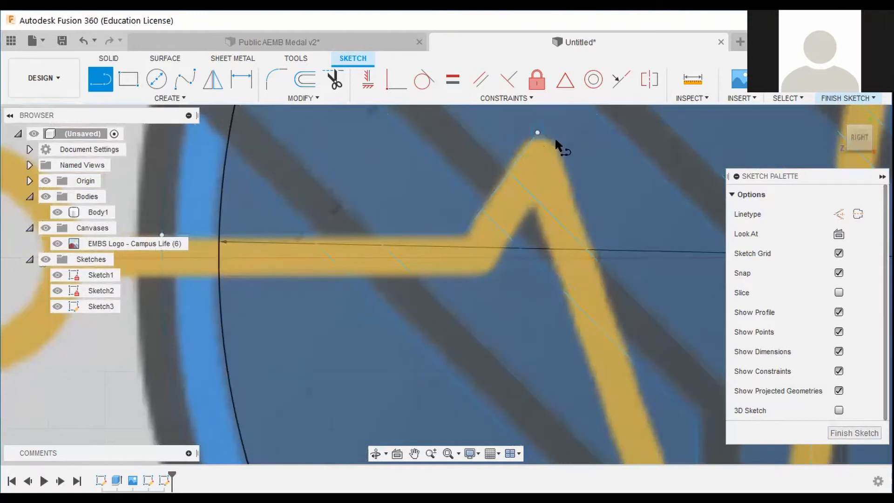
scroll(584, 169, down, 2)
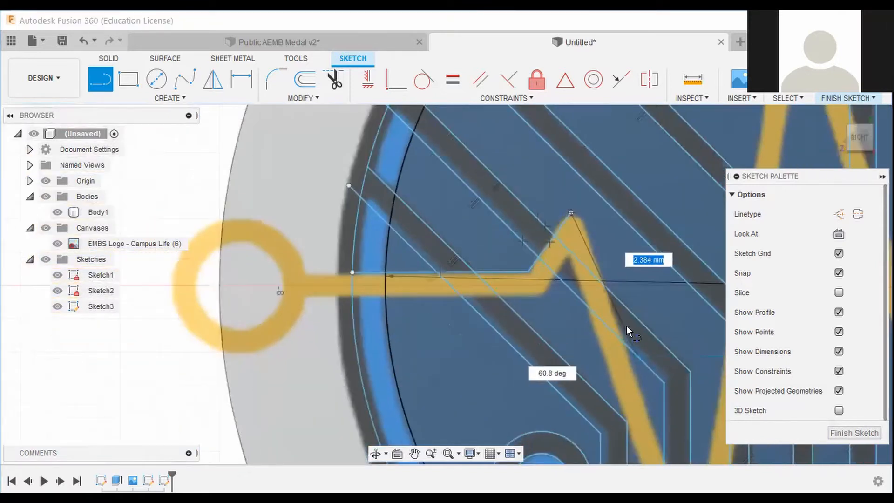
scroll(502, 284, up, 5)
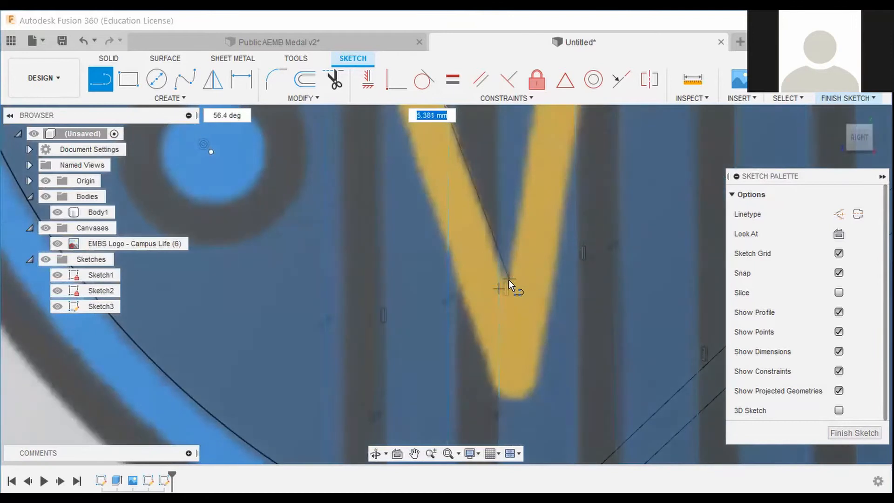
click(507, 279)
Draw a line about 9.07 mm long from the deep valley's inner corner up to the tip of the tall peak
scroll(519, 214, down, 5)
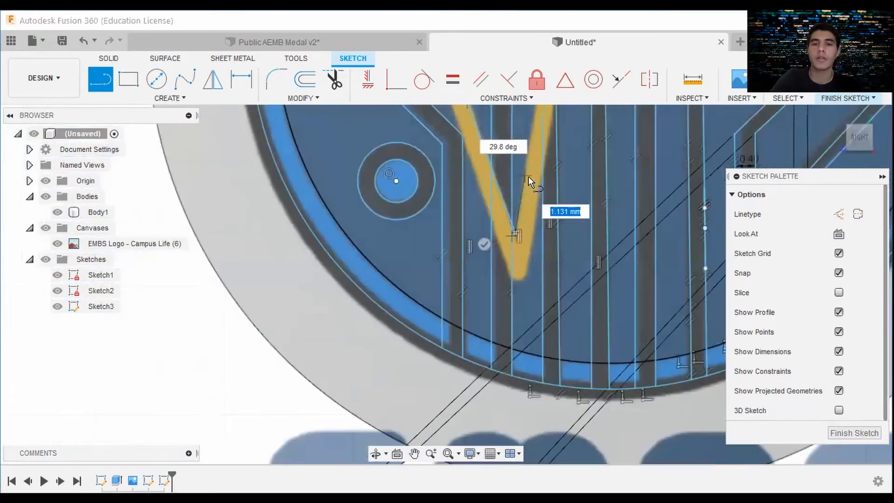
scroll(532, 203, down, 4)
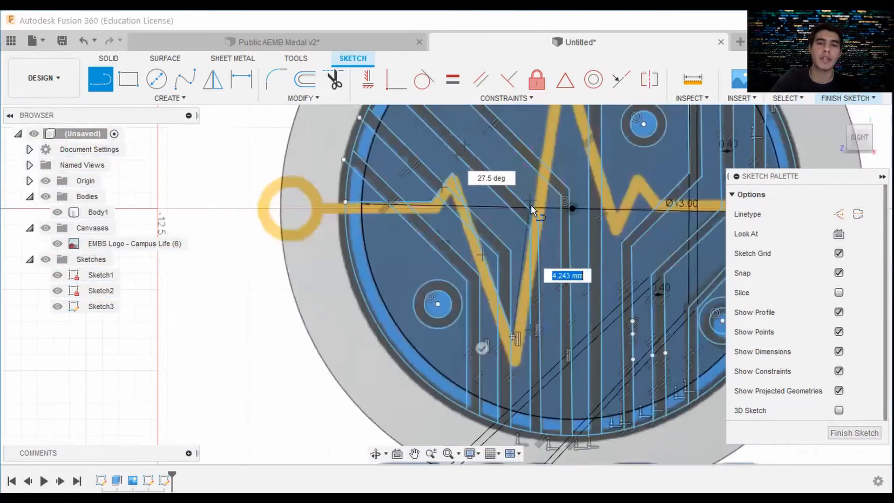
scroll(540, 138, up, 2)
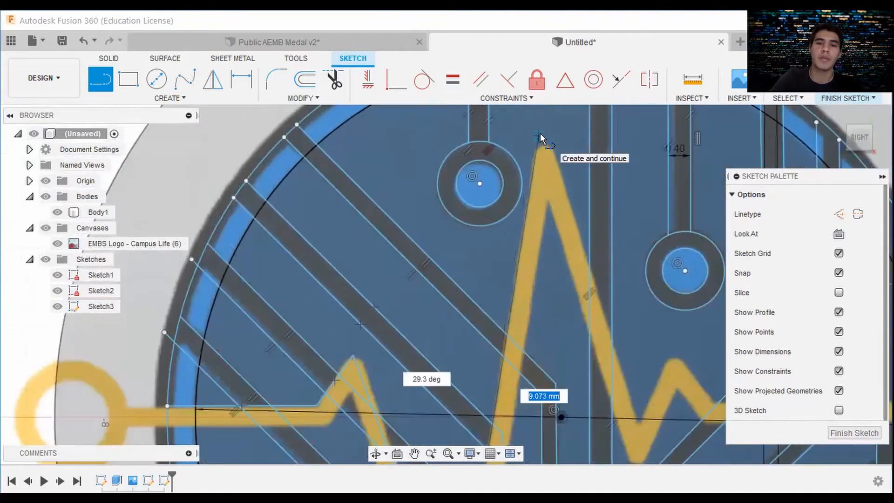
click(540, 134)
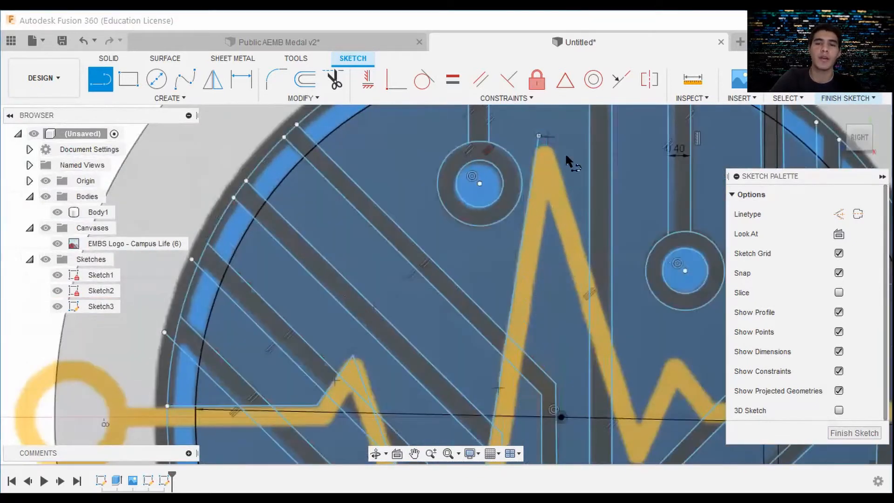
Draw a line about 5.3 mm long from the tall peak down to the shallow valley's inner corner, then another up to the last small peak
scroll(593, 311, down, 4)
scroll(594, 312, up, 3)
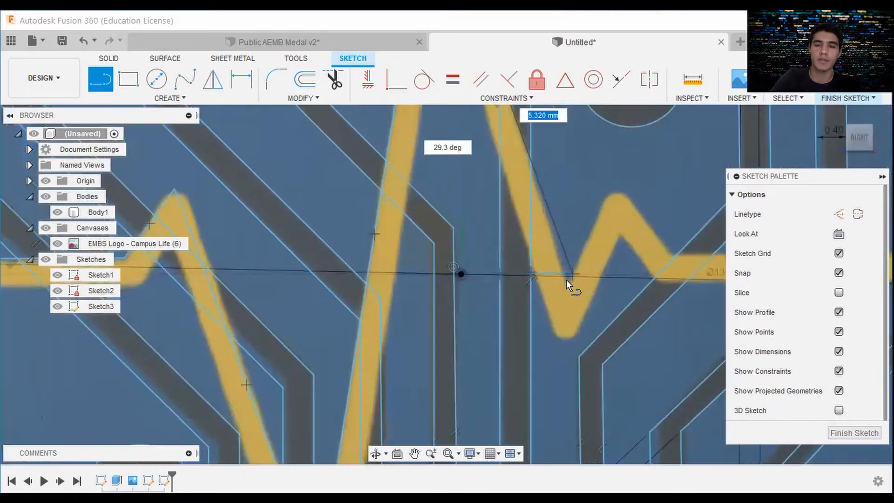
click(568, 287)
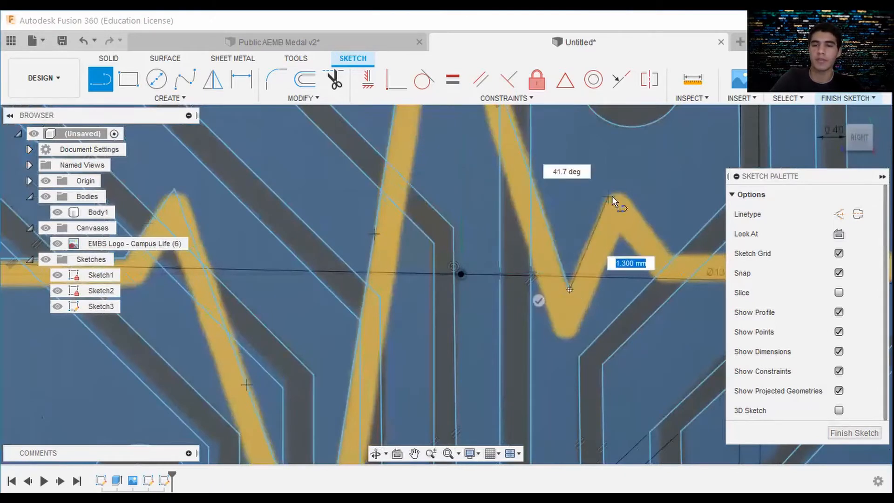
click(616, 189)
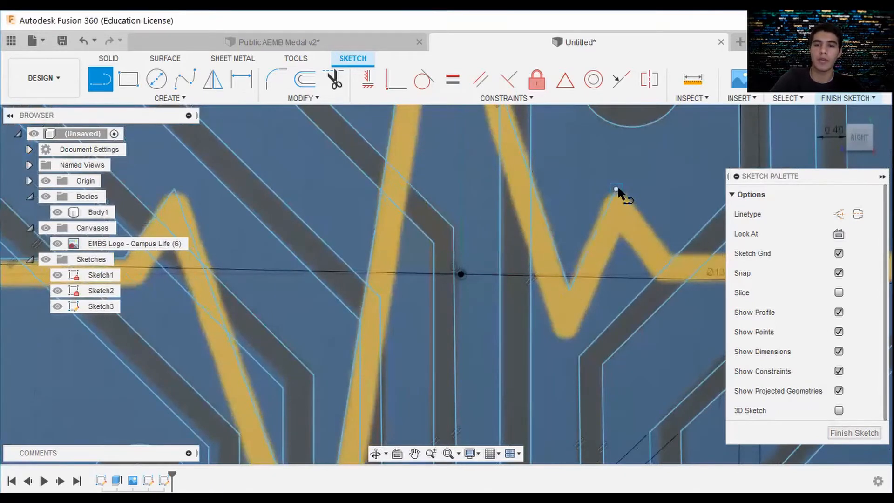
Continue the pulse's upper edge down from the last small peak to the baseline, then about 4.25 mm horizontally to the right outer circle
click(673, 255)
key(Escape)
scroll(669, 267, down, 3)
mouse_move(668, 267)
middle_down()
mouse_move(601, 264)
mouse_move(599, 253)
middle_up()
key(l)
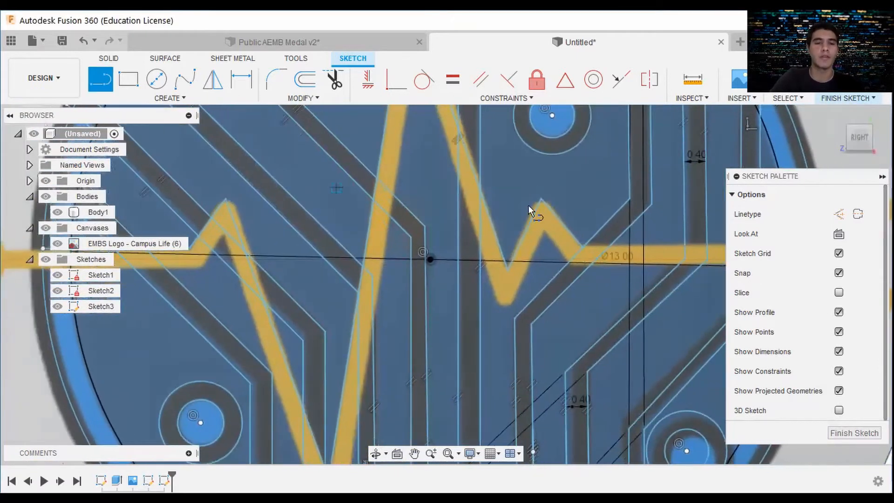
click(583, 245)
scroll(615, 263, down, 2)
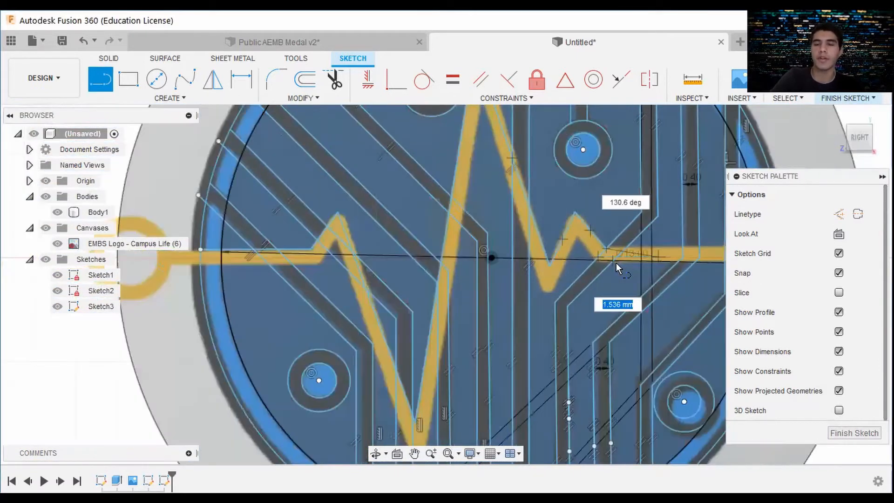
middle_drag(719, 252, 578, 265)
scroll(633, 262, up, 2)
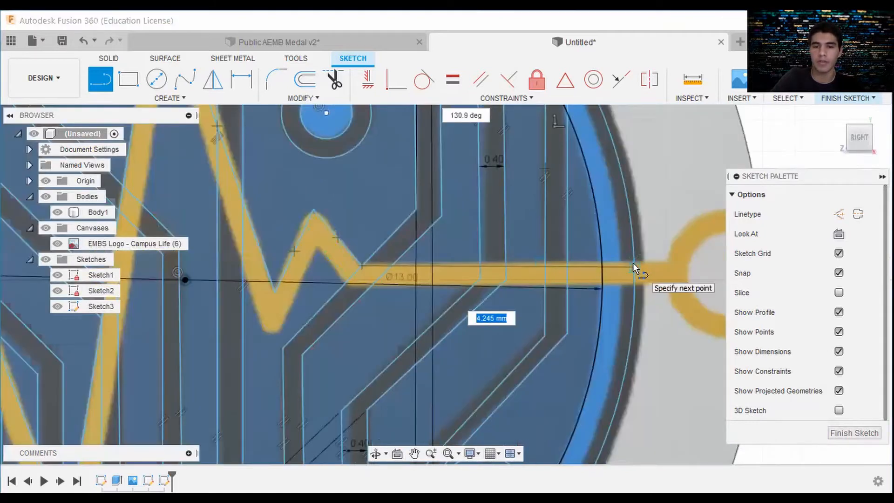
click(633, 264)
Offset the whole chained upper edge of the pulse downward by 0.40 mm to form its lower edge
scroll(489, 292, down, 3)
middle_drag(494, 282, 637, 273)
click(310, 83)
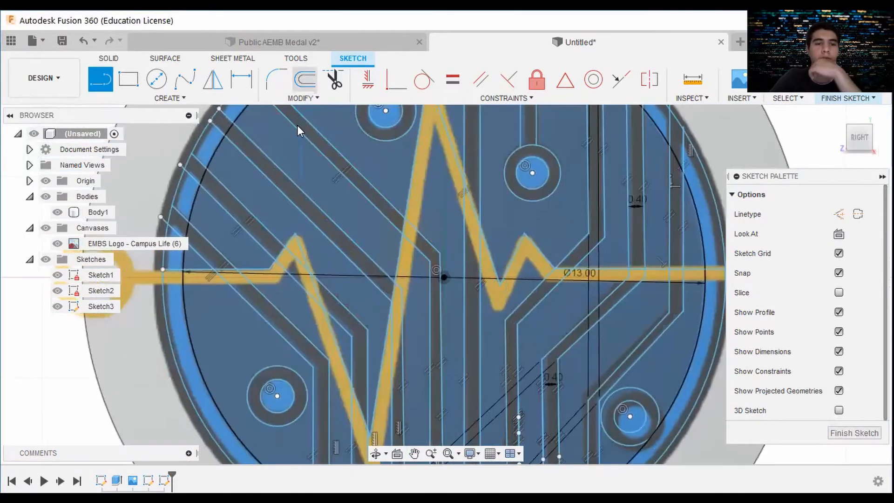
click(173, 270)
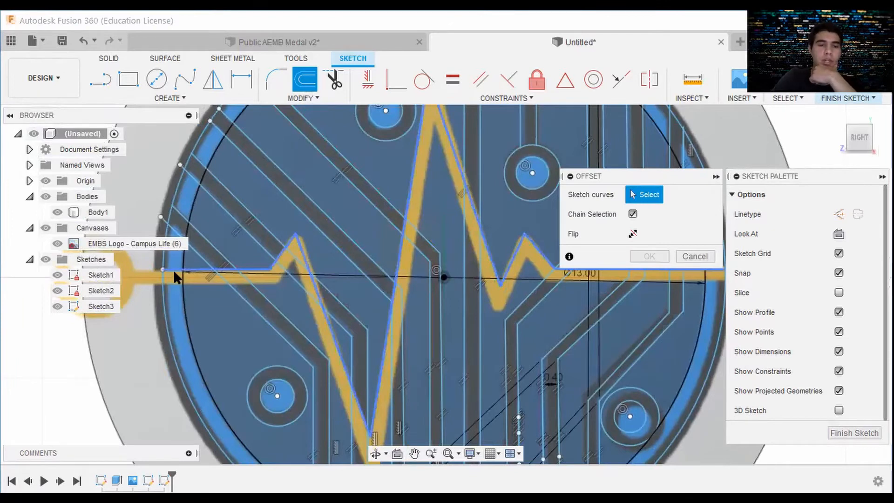
click(173, 270)
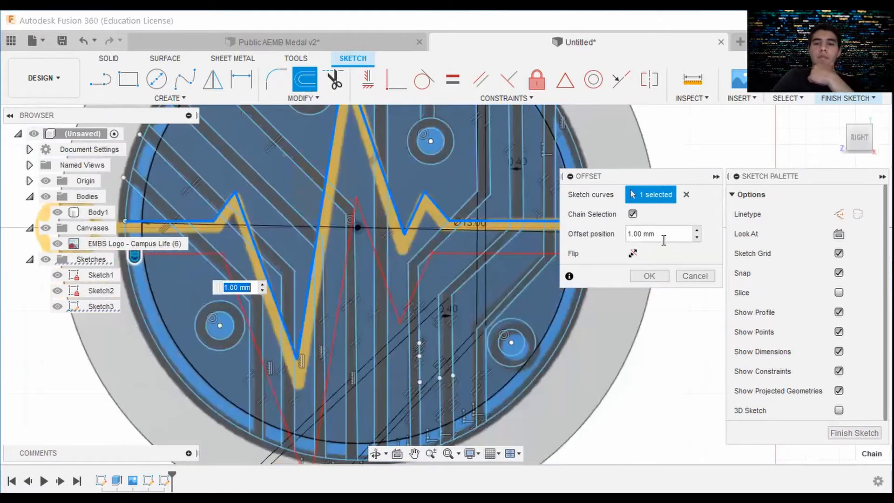
triple_click(634, 234)
text(.40)
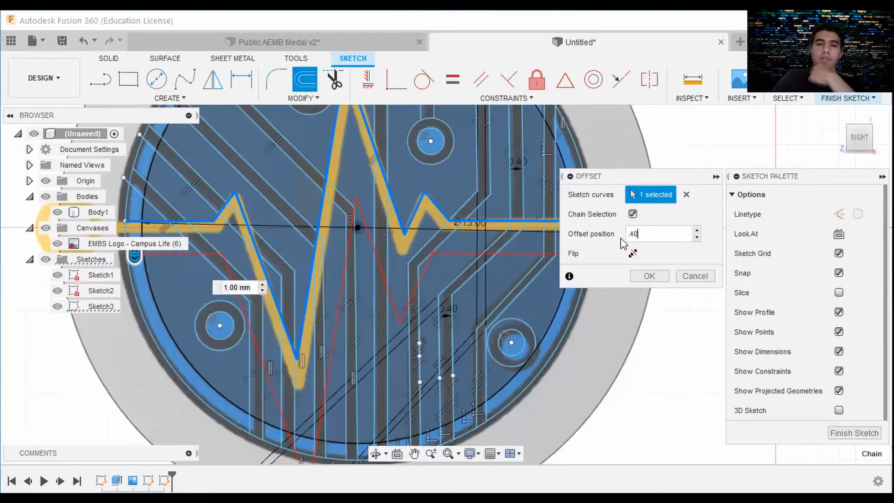
click(650, 277)
Close the gap at the right end of the pulse's lower edge with a tiny line about 0.002 mm long to the outer circle
middle_drag(596, 309, 680, 291)
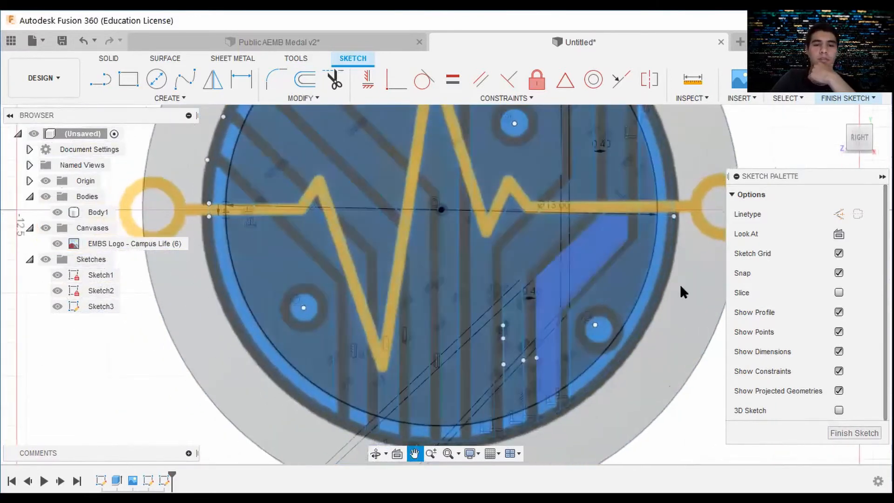
scroll(605, 279, down, 2)
scroll(517, 307, up, 10)
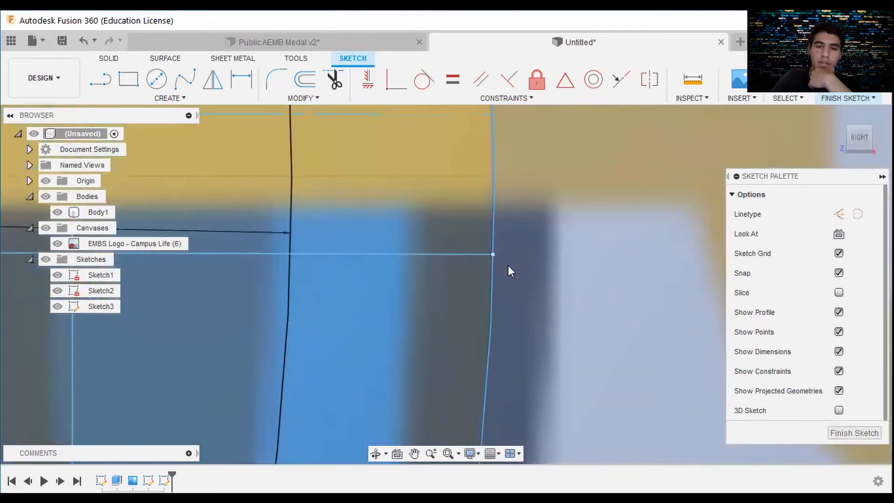
scroll(505, 263, up, 4)
key(l)
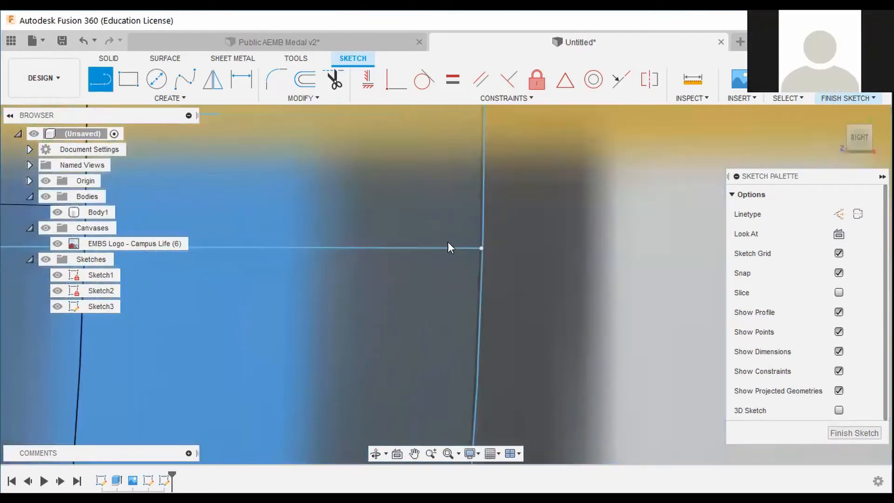
click(484, 249)
scroll(485, 251, up, 5)
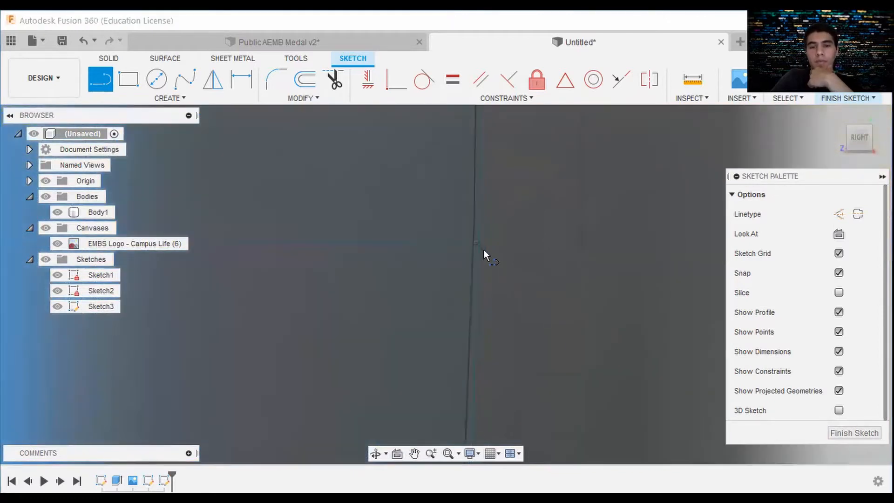
scroll(488, 251, up, 3)
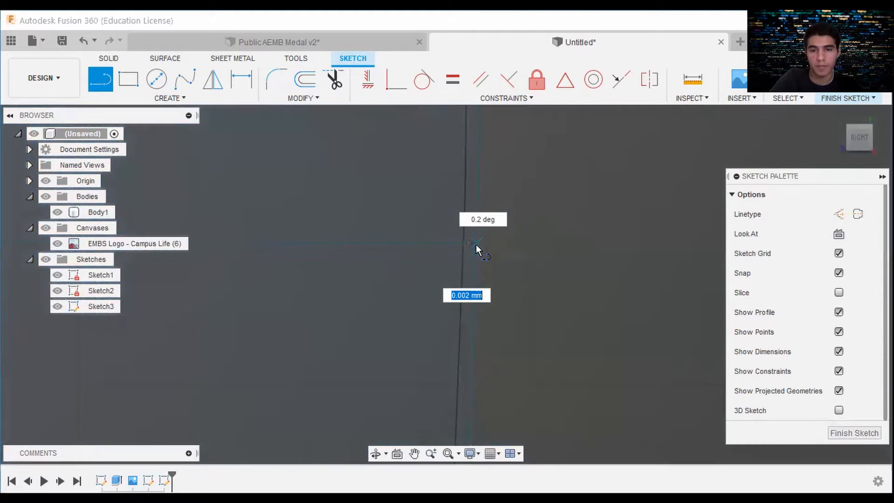
click(476, 245)
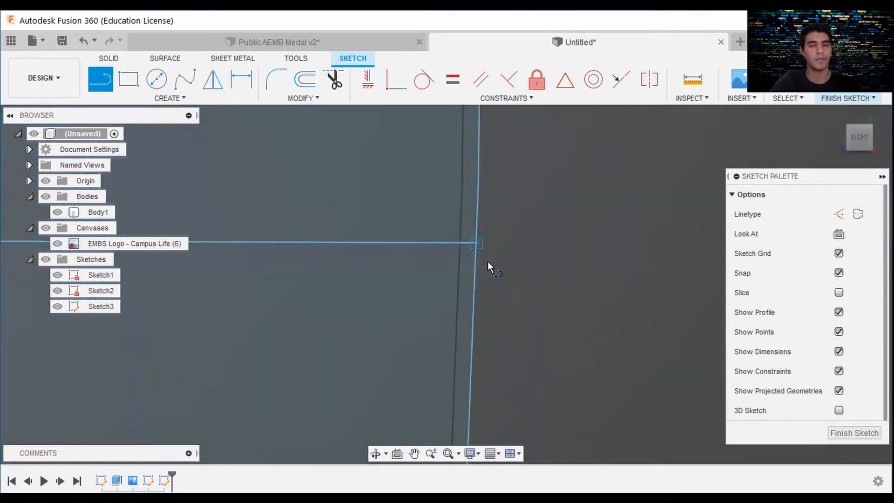
scroll(469, 281, down, 3)
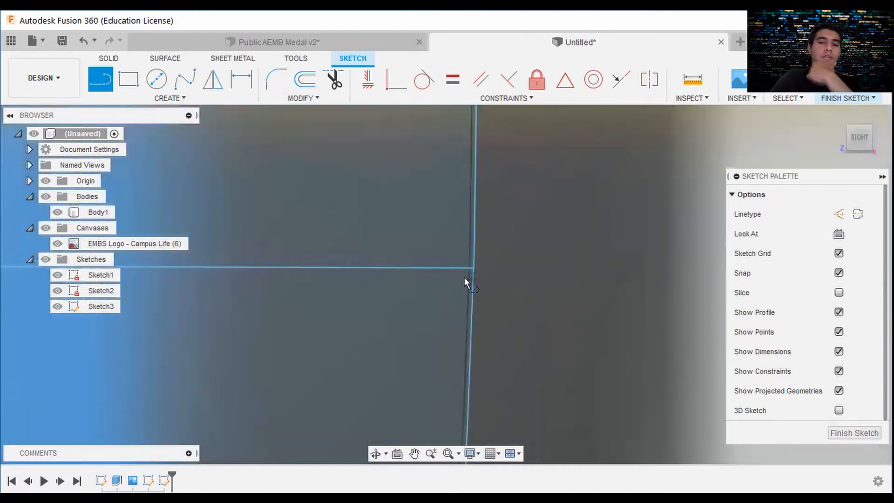
scroll(464, 278, down, 5)
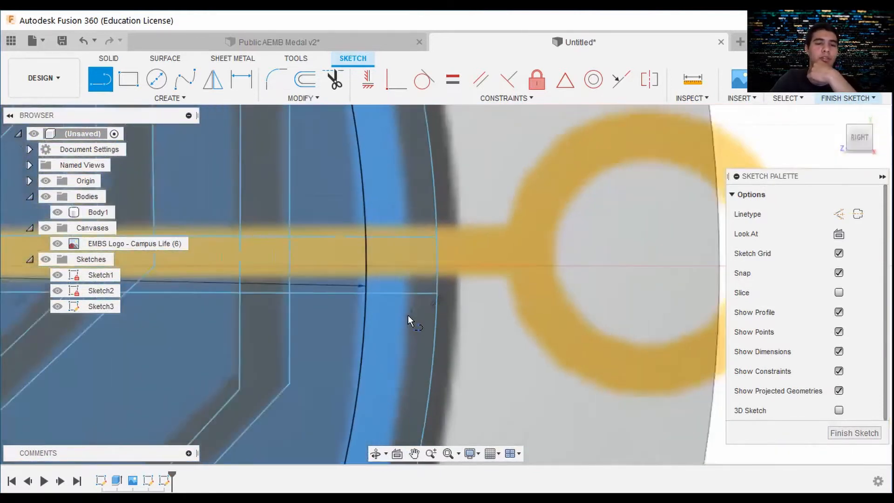
Examine the offset pulse outline and the circuit traces in the medal's lower-right area
scroll(403, 321, down, 4)
scroll(415, 282, down, 2)
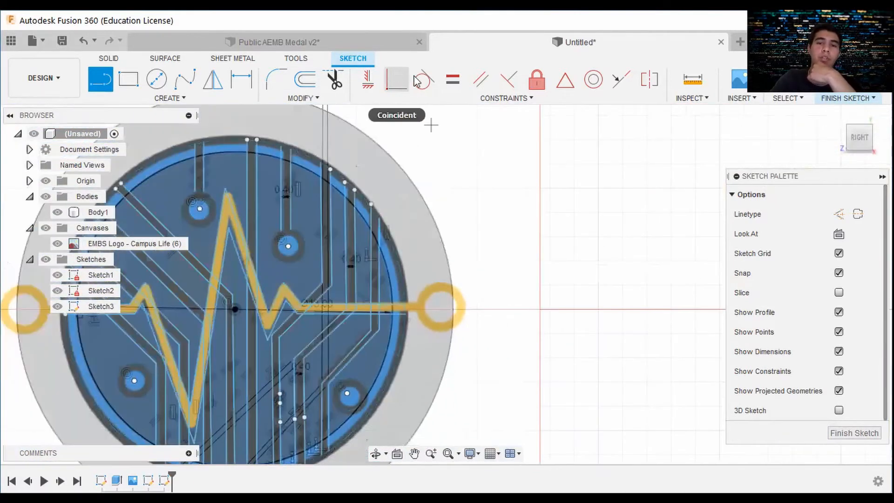
mouse_move(277, 293)
middle_down()
mouse_move(294, 255)
mouse_move(346, 207)
middle_up()
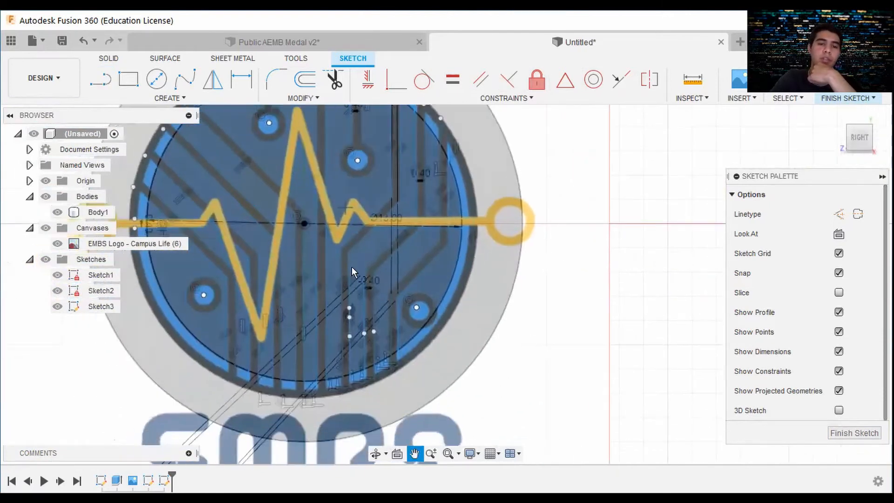
key(l)
scroll(376, 319, up, 3)
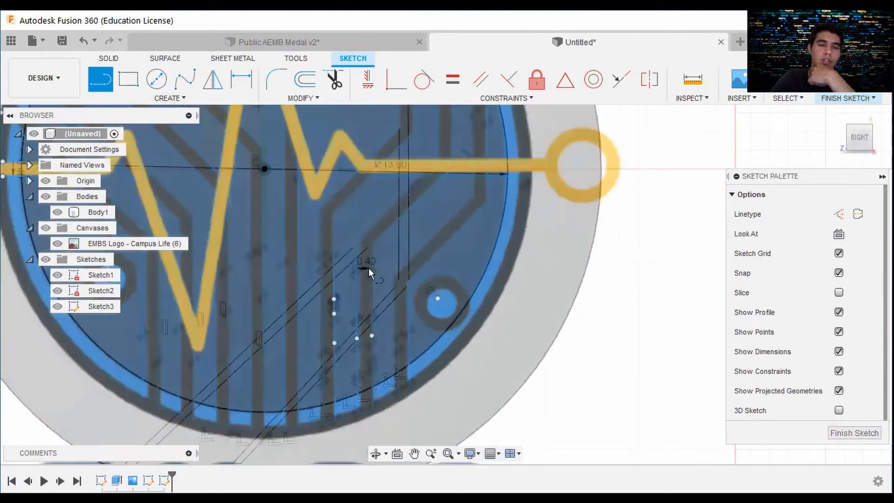
scroll(365, 331, up, 4)
scroll(328, 321, down, 2)
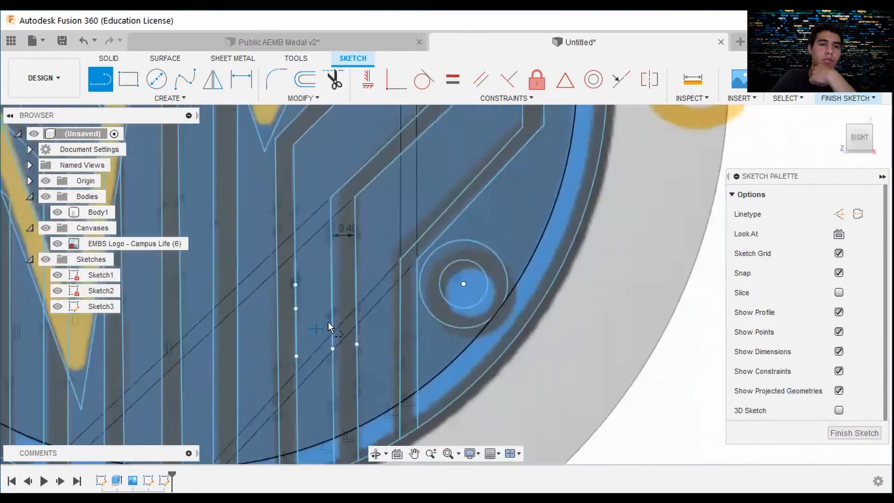
scroll(328, 321, down, 6)
Close the gap at the left end of the pulse's lower edge with a tiny line to the outer circle
middle_drag(189, 268, 319, 277)
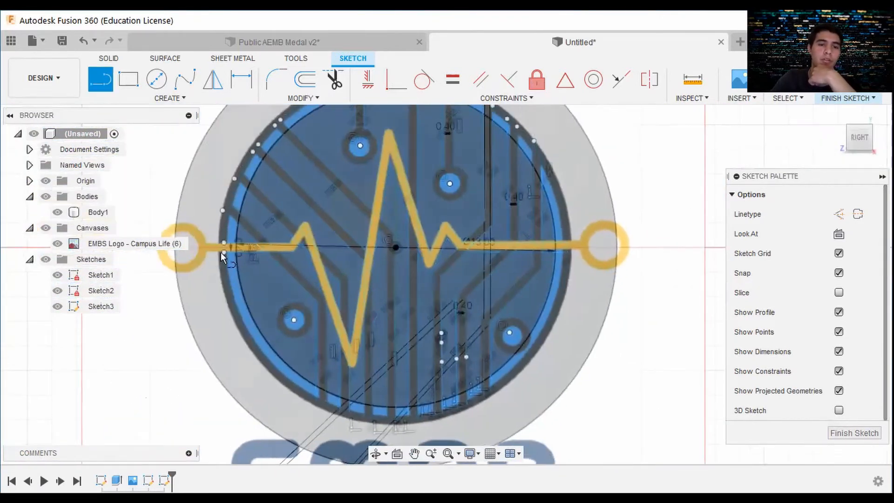
scroll(223, 251, up, 10)
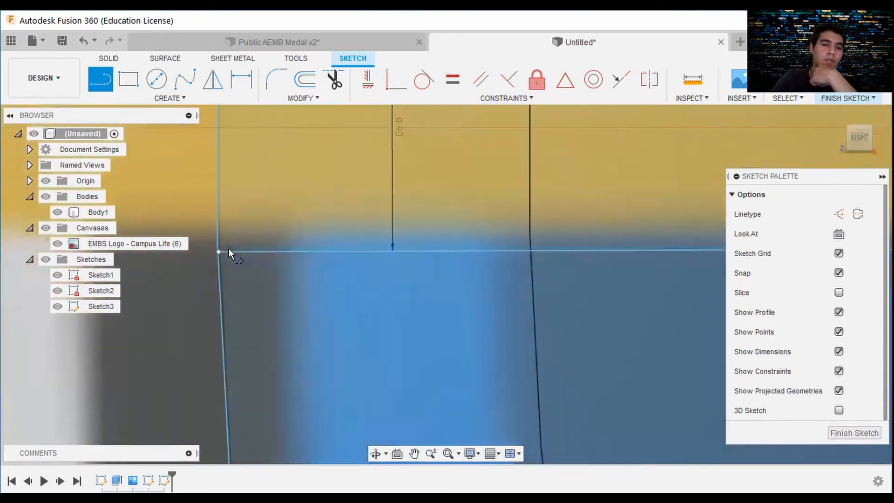
scroll(228, 249, up, 3)
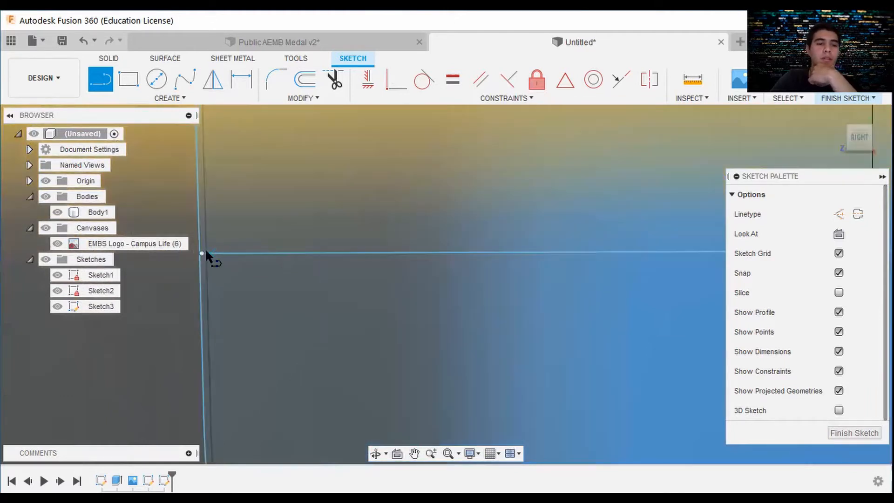
scroll(207, 253, up, 4)
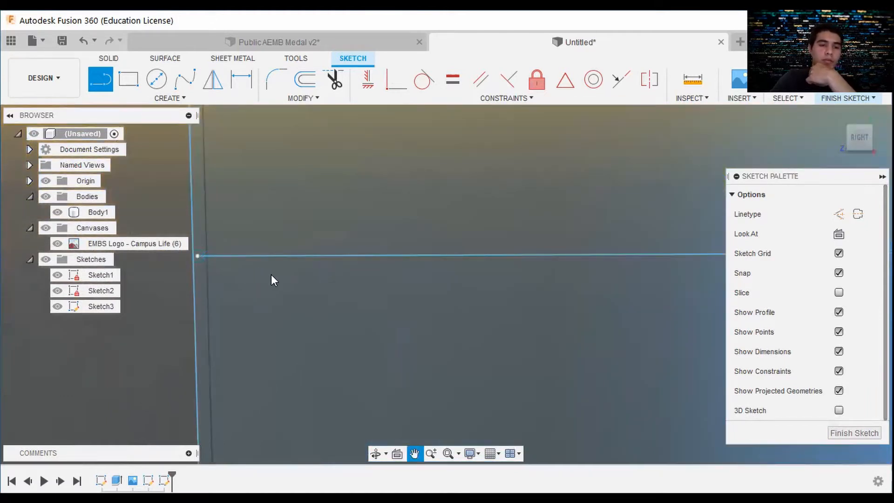
middle_drag(271, 275, 283, 278)
key(l)
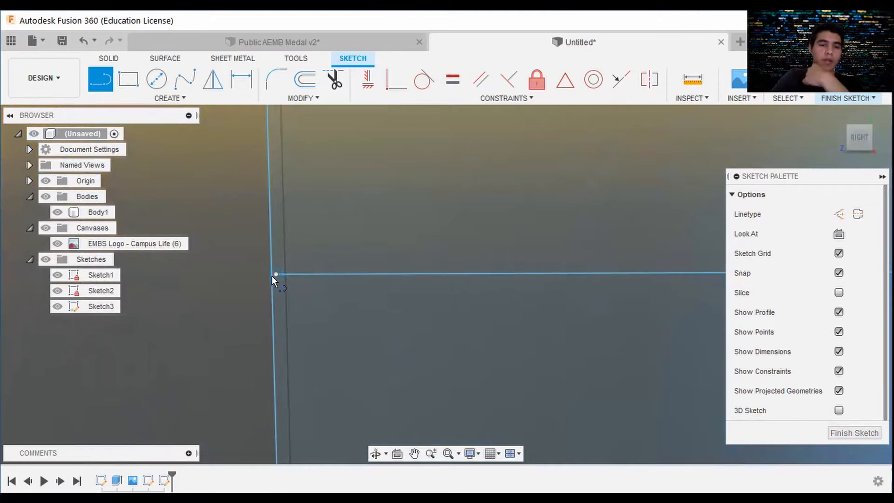
click(279, 271)
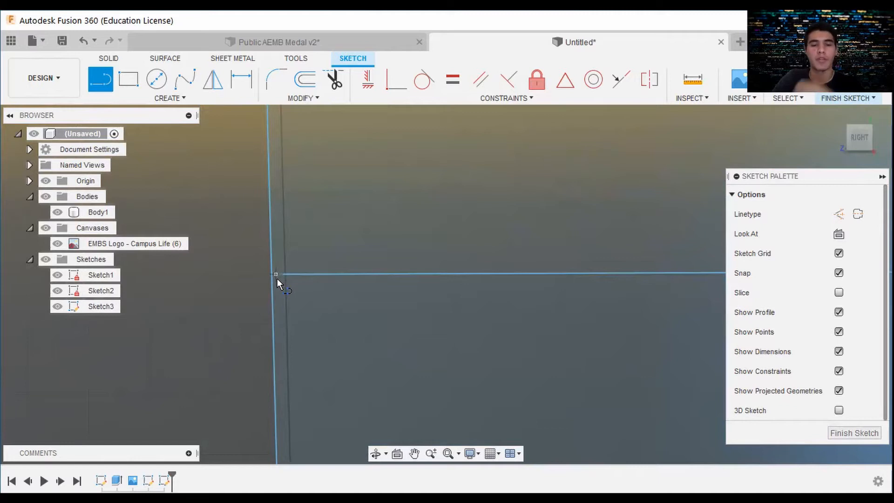
click(272, 278)
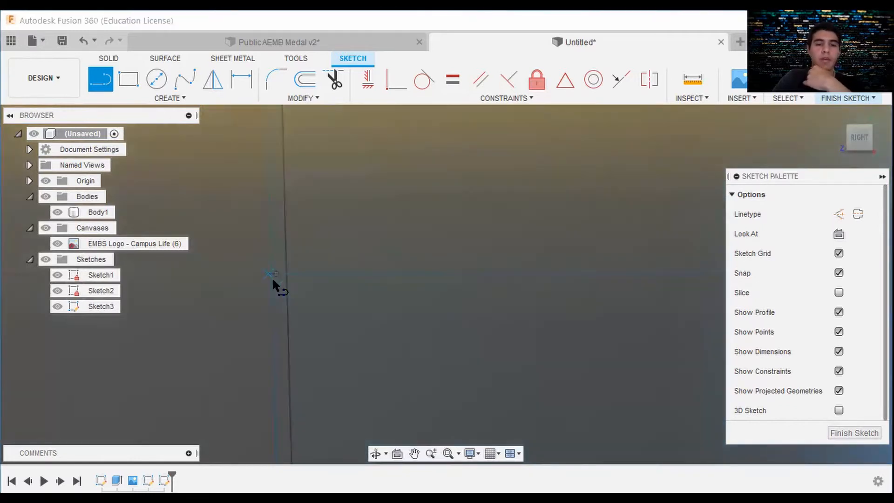
click(271, 273)
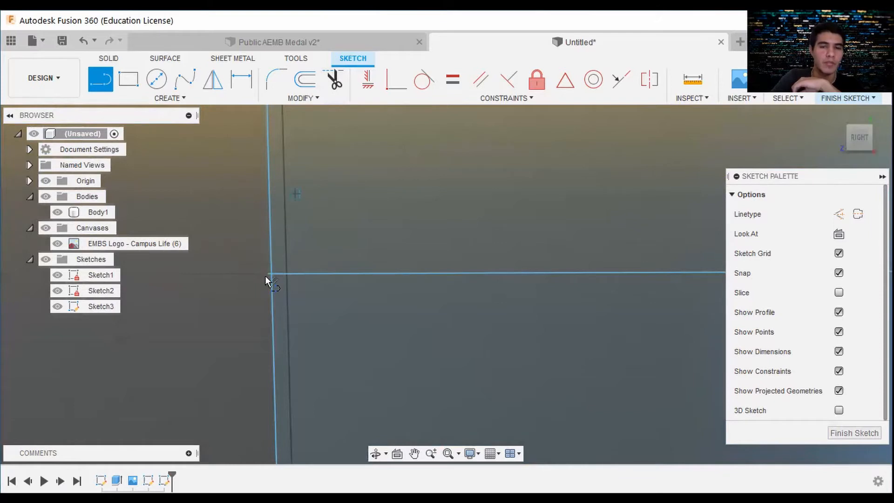
Examine how the left ends of the pulse's lower and upper edges meet the outer circle
key(t)
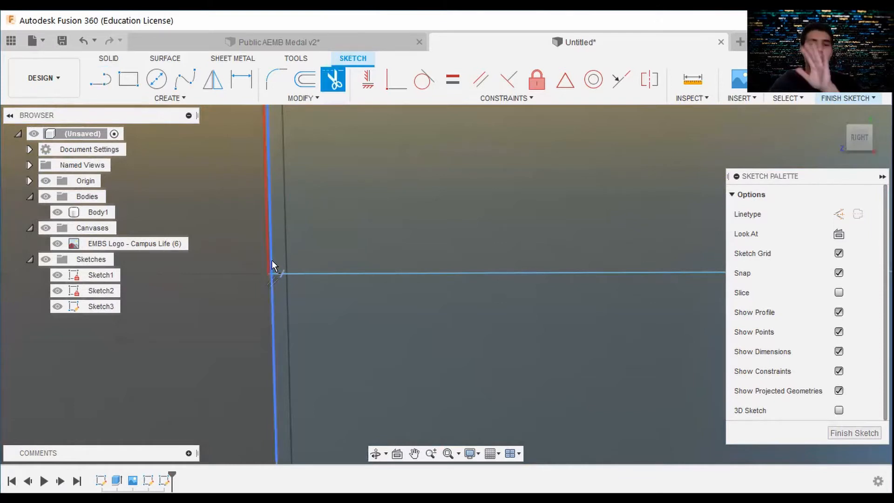
scroll(363, 204, down, 5)
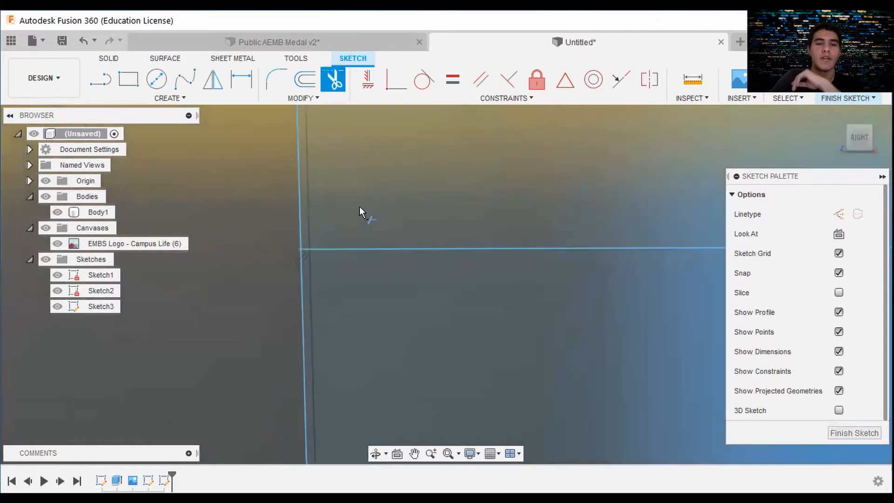
mouse_move(373, 202)
middle_down()
mouse_move(367, 272)
mouse_move(379, 235)
mouse_move(362, 361)
mouse_move(337, 280)
middle_up()
scroll(337, 281, up, 8)
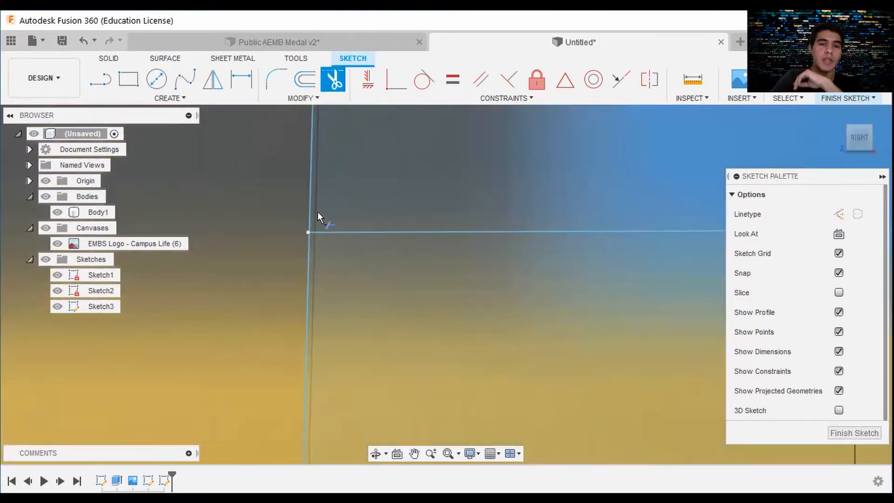
scroll(323, 140, up, 1)
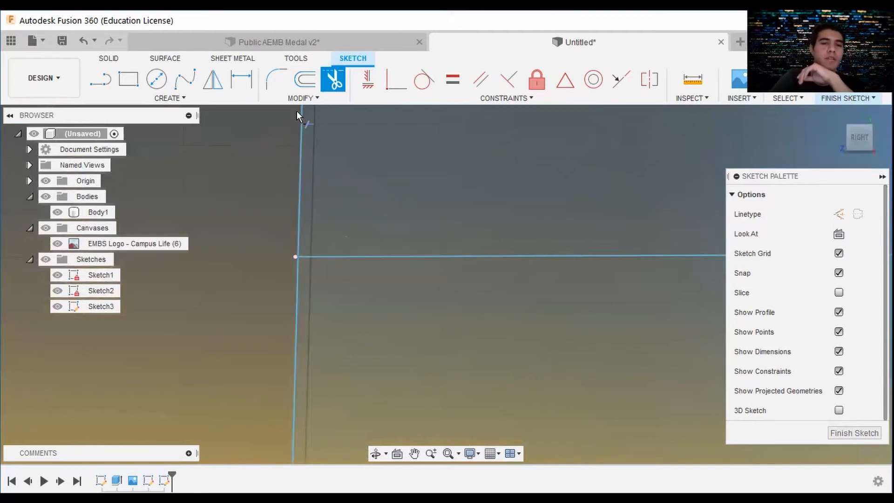
scroll(291, 225, up, 1)
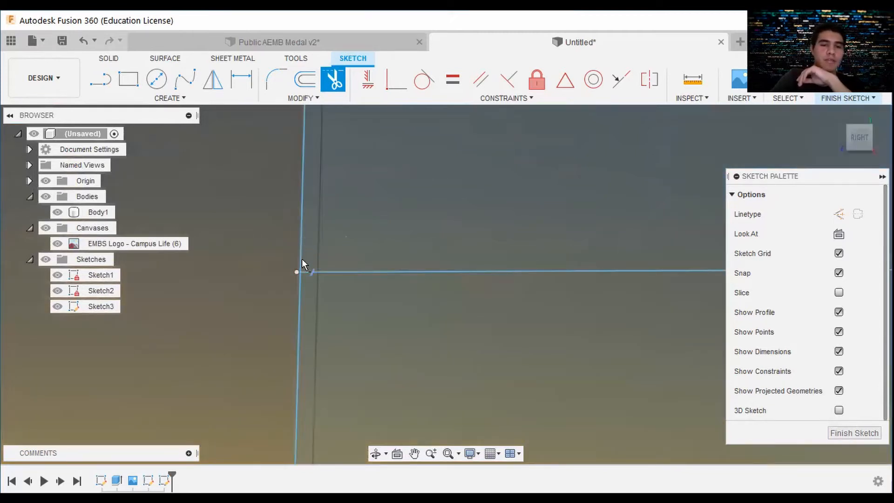
scroll(441, 239, down, 8)
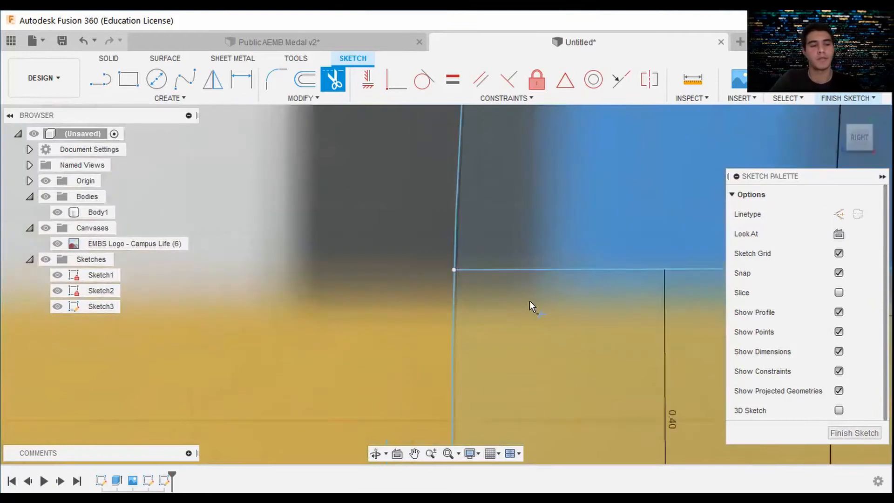
scroll(589, 294, down, 6)
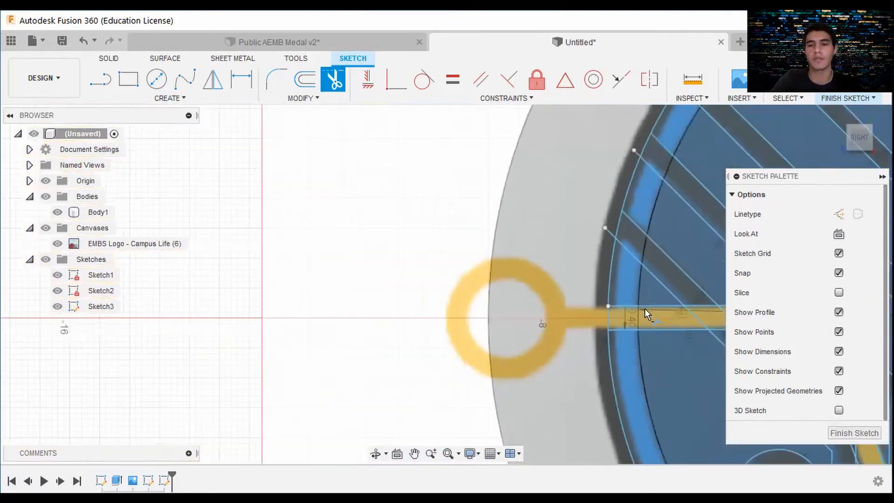
Trim the overhanging lower edge of the first diagonal trace above the pulse's left end back to the outer circle
scroll(644, 311, up, 2)
middle_drag(644, 311, 451, 315)
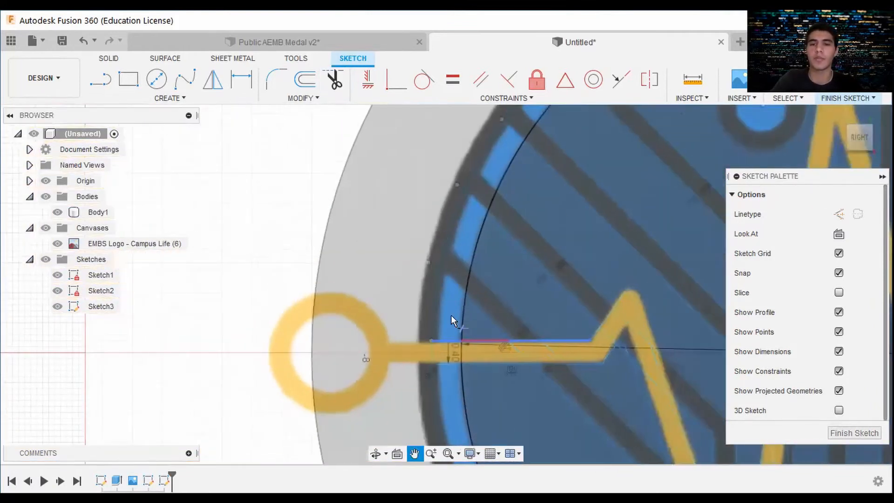
scroll(450, 315, up, 2)
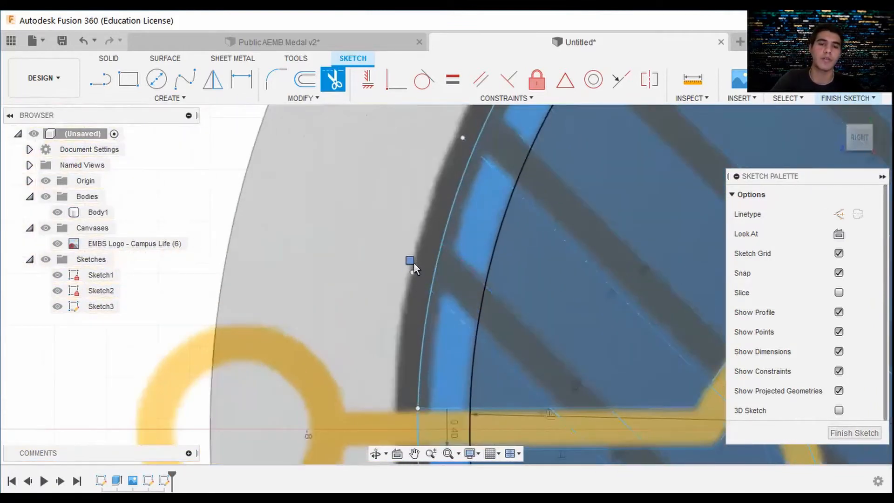
scroll(424, 187, up, 2)
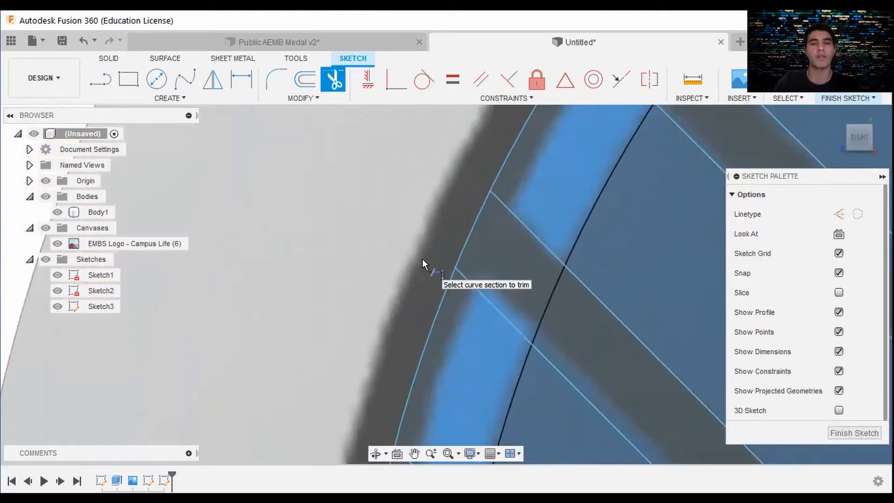
scroll(423, 259, down, 3)
scroll(481, 234, down, 5)
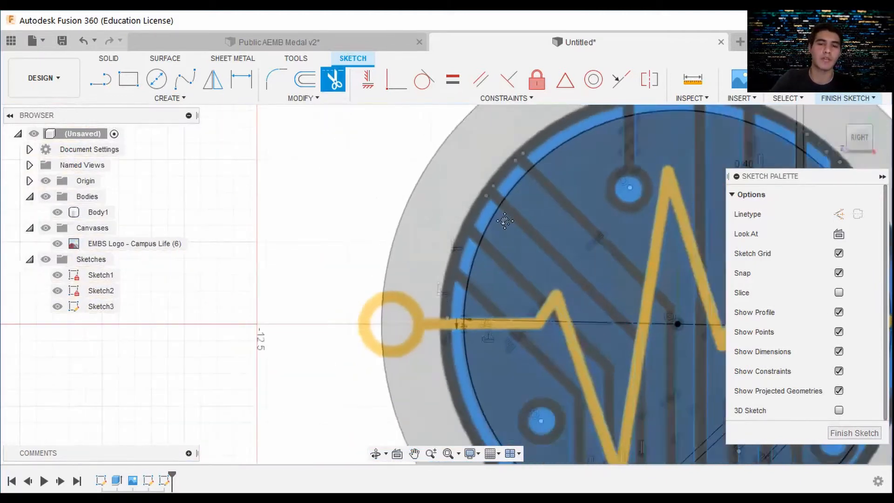
Trim the overhanging lower edge of the second diagonal trace back to the outer circle
scroll(481, 262, up, 8)
scroll(340, 349, up, 6)
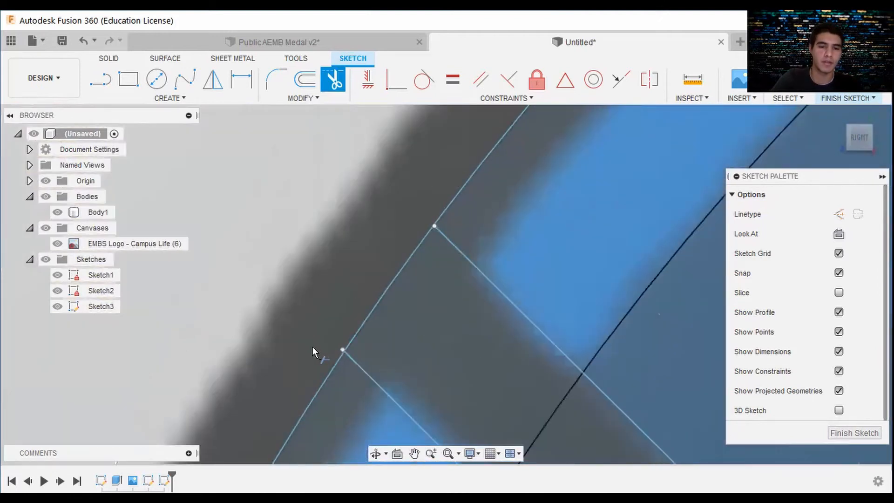
scroll(336, 344, up, 3)
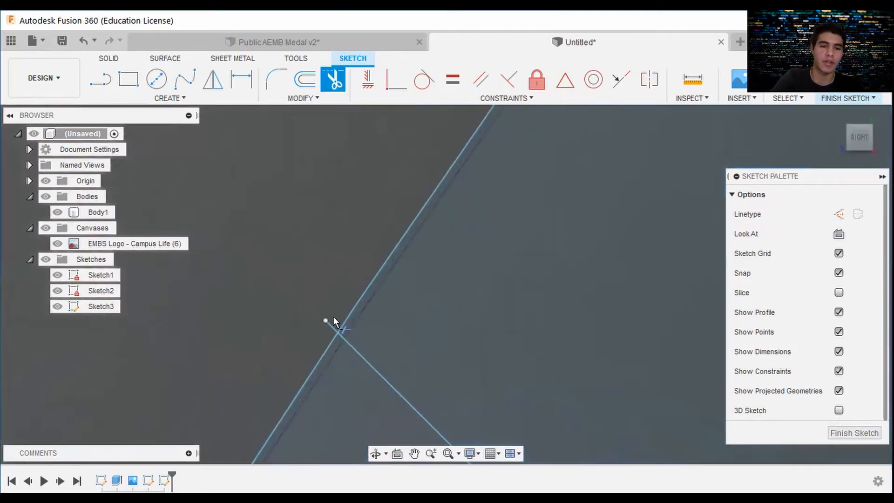
click(324, 328)
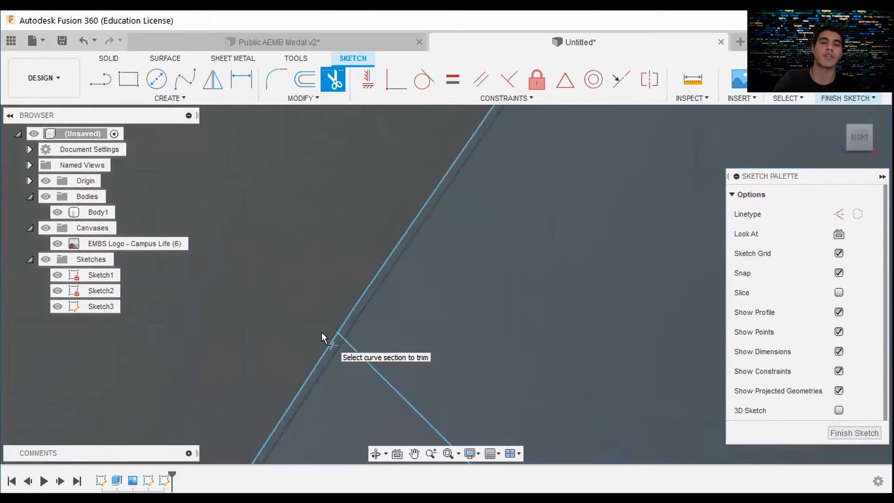
Close the gap at the end of the second diagonal trace's upper edge with a tiny line to the outer circle
mouse_move(369, 239)
middle_down()
mouse_move(523, 250)
mouse_move(467, 286)
mouse_move(353, 189)
middle_up()
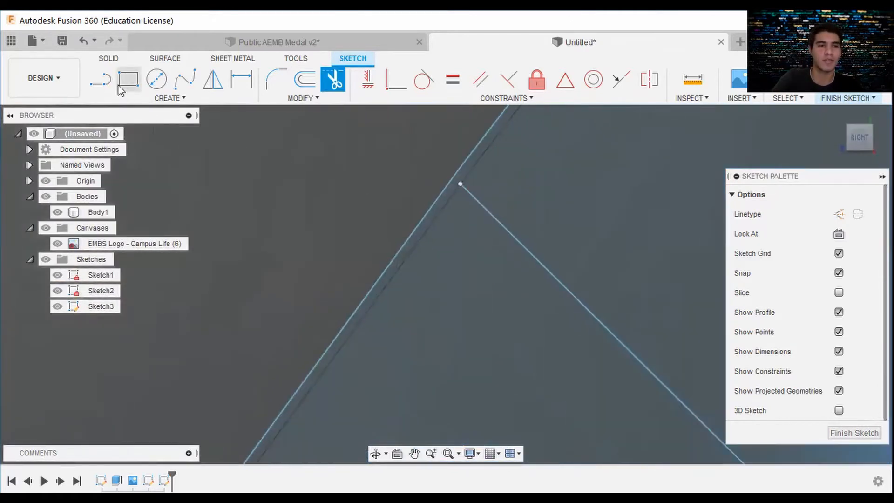
key(l)
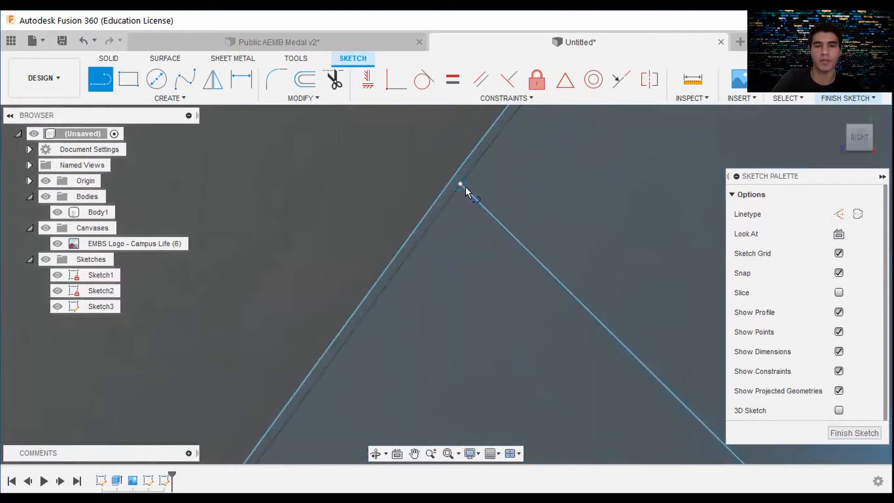
click(455, 180)
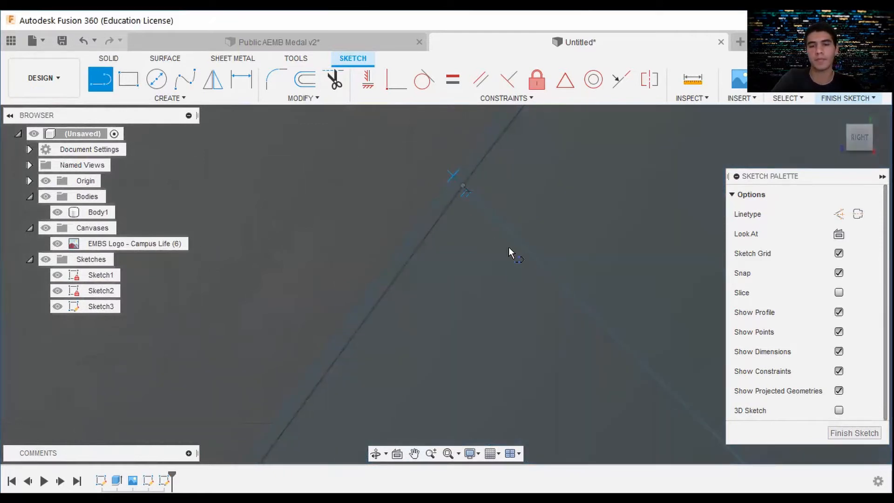
scroll(528, 256, down, 5)
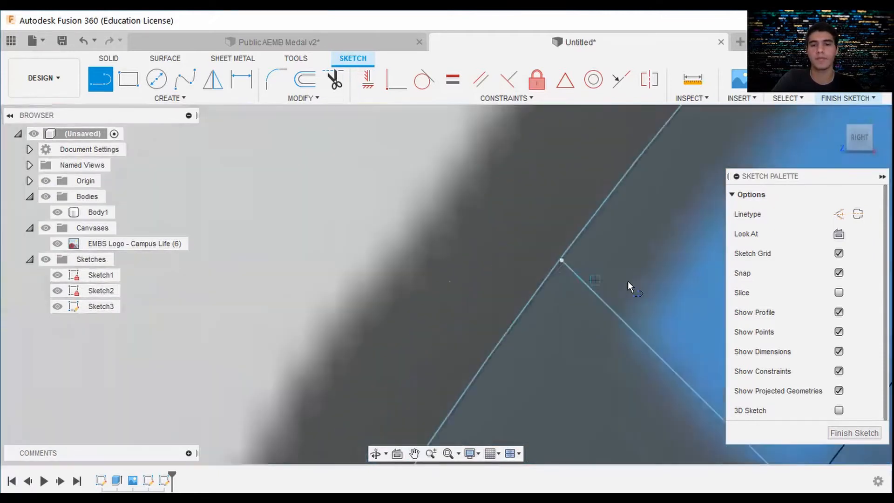
Trim the overhanging upper edge of the third diagonal trace back to the outer circle
scroll(627, 281, down, 8)
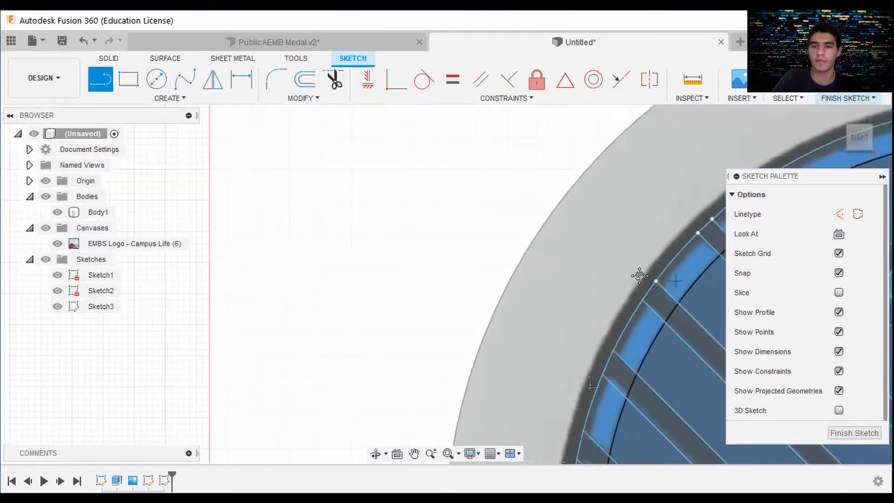
scroll(639, 276, down, 3)
scroll(505, 199, up, 12)
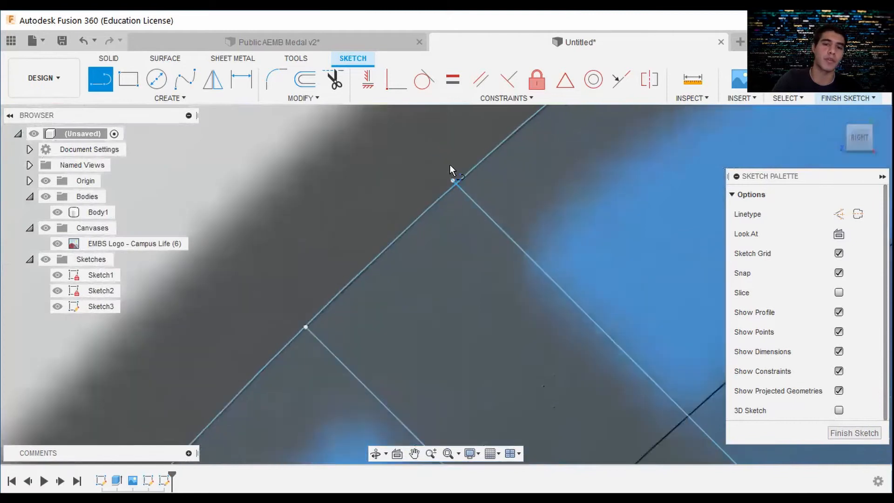
scroll(450, 177, up, 4)
click(334, 79)
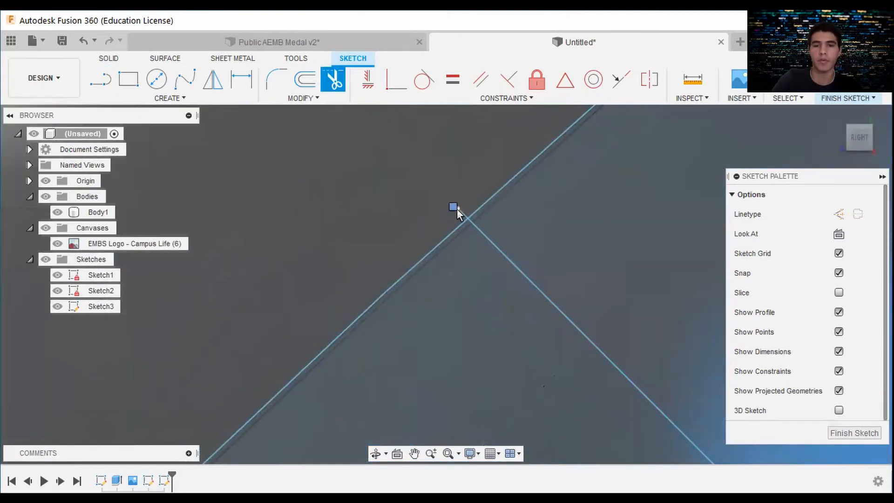
scroll(306, 275, down, 2)
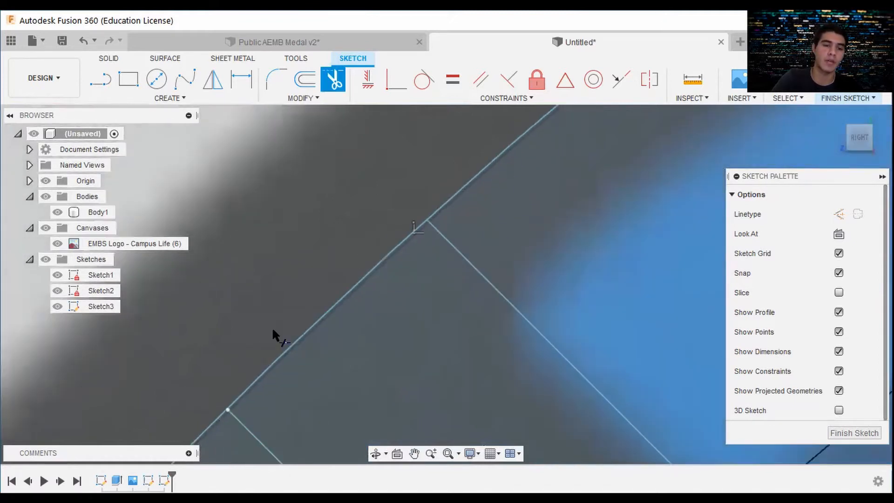
Draw a tiny line about 0.004 mm long from the end of the third diagonal trace's lower edge across the outer circle
scroll(272, 321, up, 3)
click(99, 81)
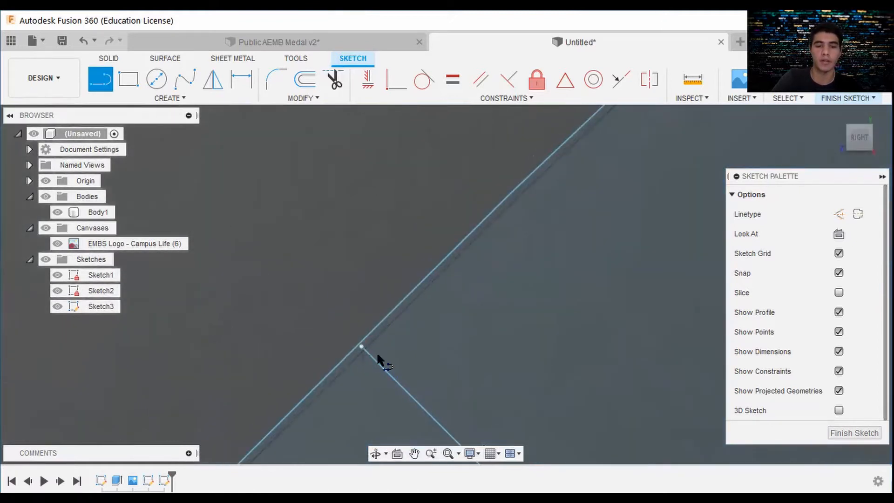
scroll(377, 355, up, 2)
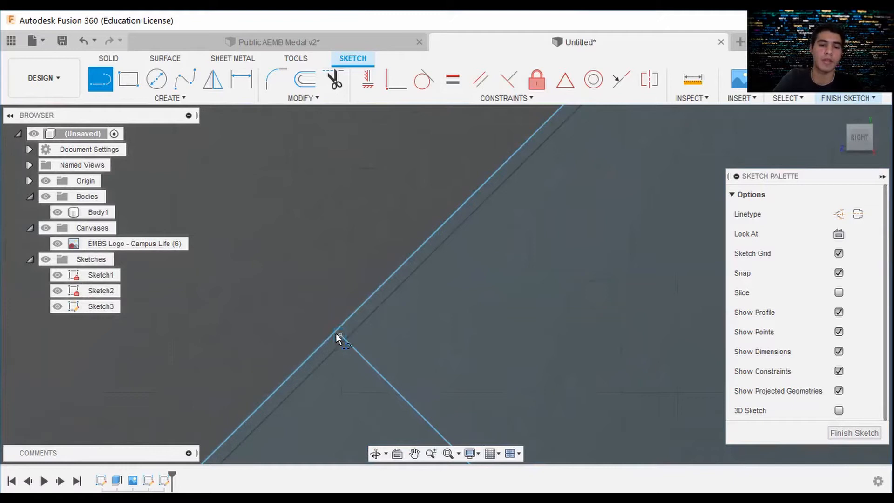
click(337, 334)
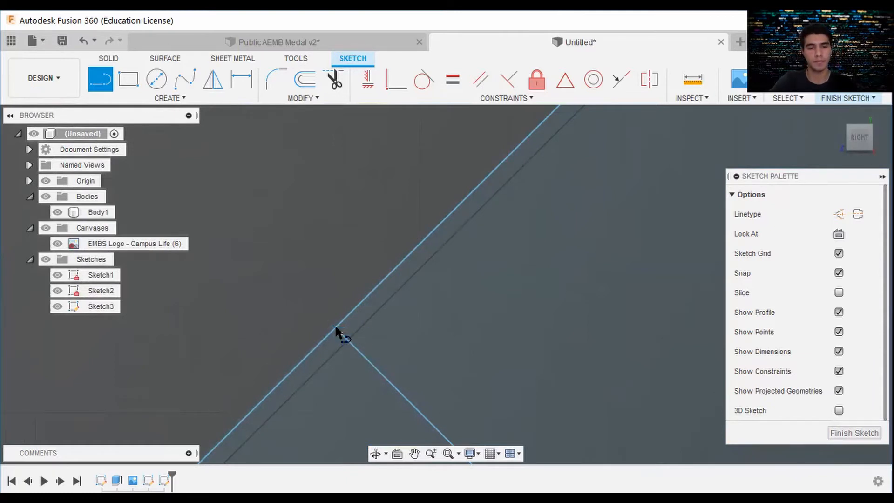
click(335, 323)
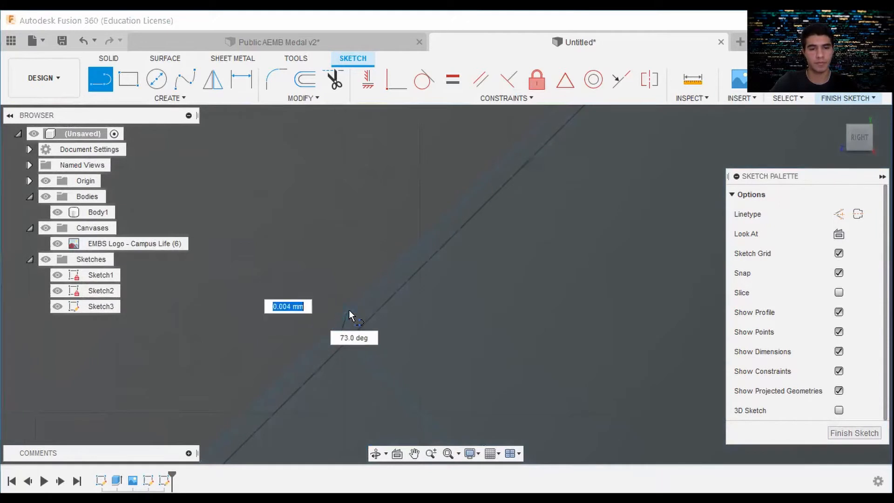
key(Escape)
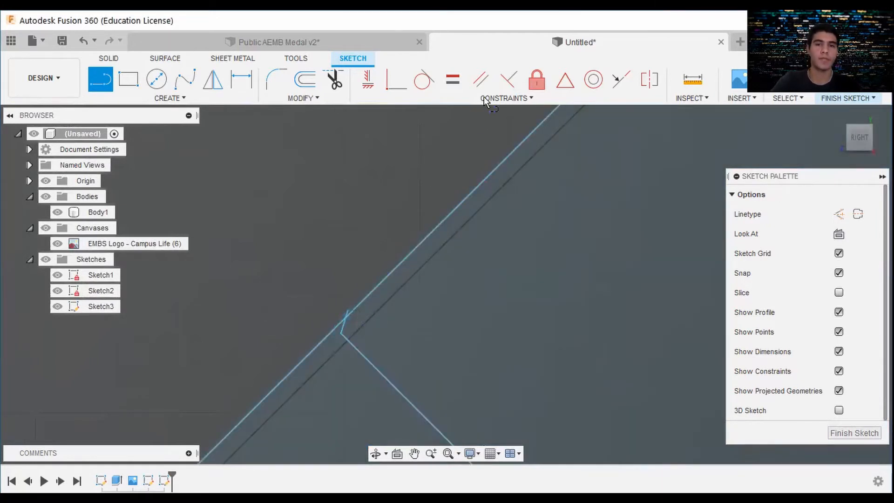
Try to make the tiny line at the third diagonal trace's lower edge coincident with the outer circle
click(393, 81)
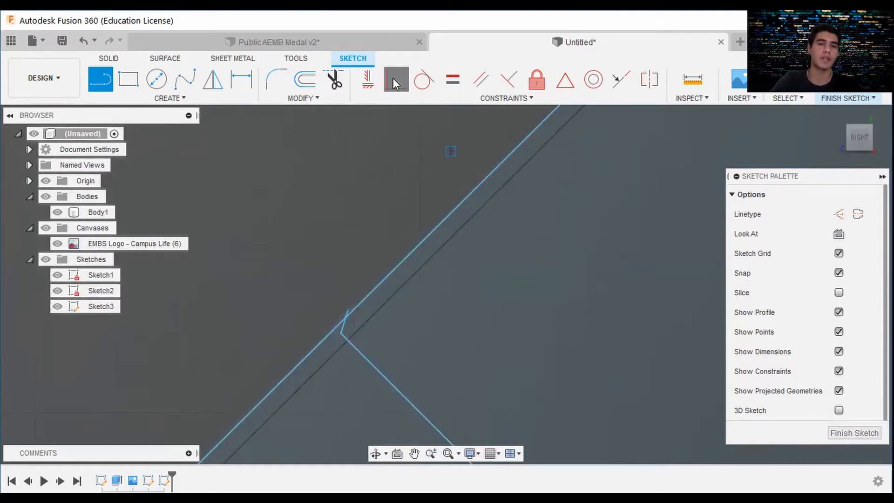
click(336, 331)
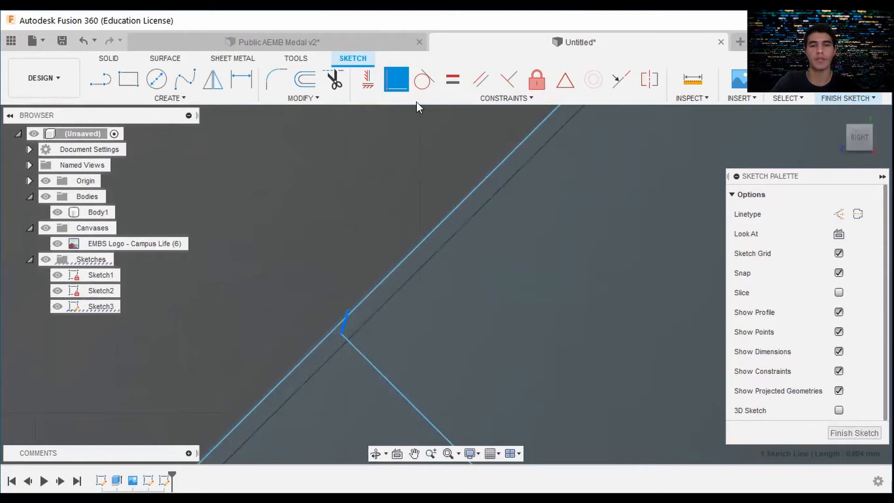
click(356, 321)
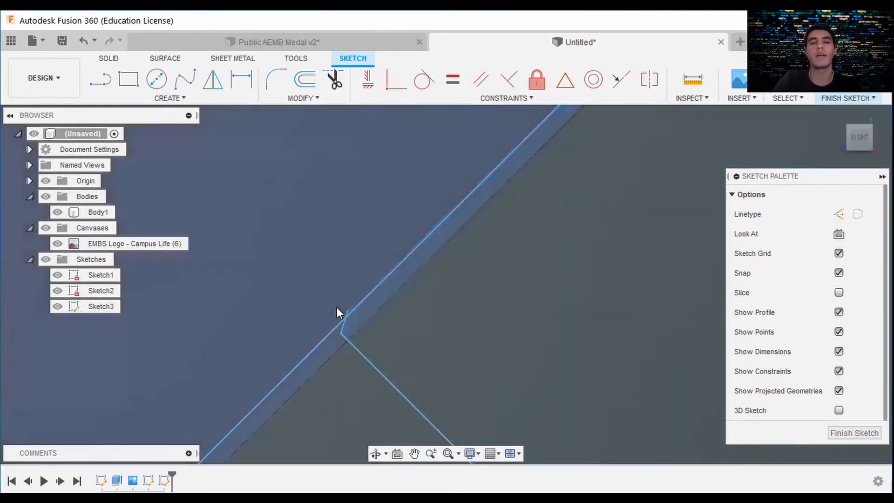
Try to trim the tiny line's tip beyond the outer circle, and undo that trim
click(334, 80)
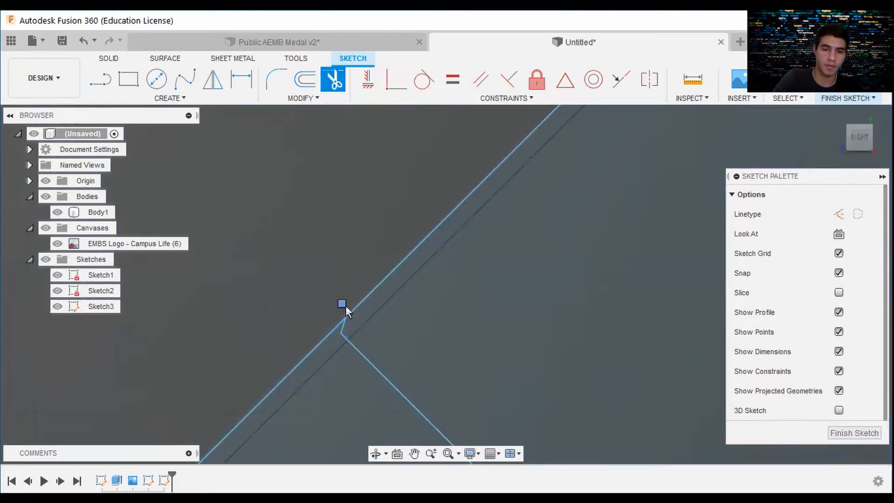
click(343, 309)
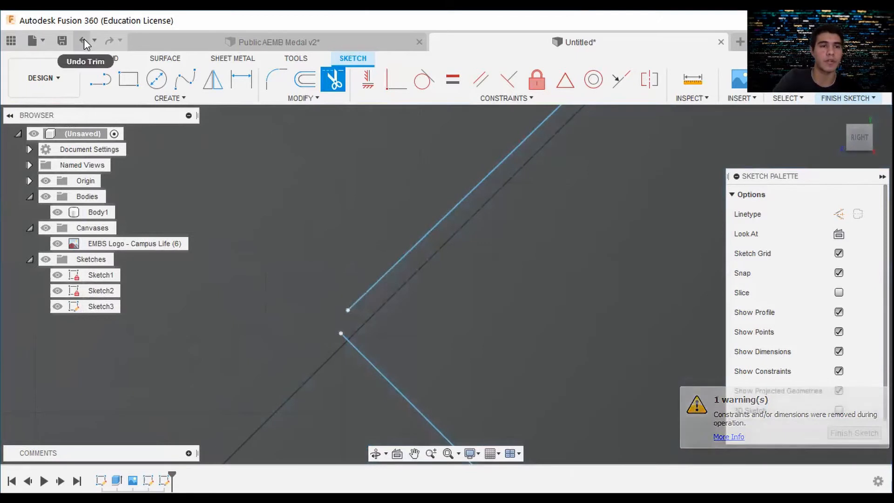
click(84, 41)
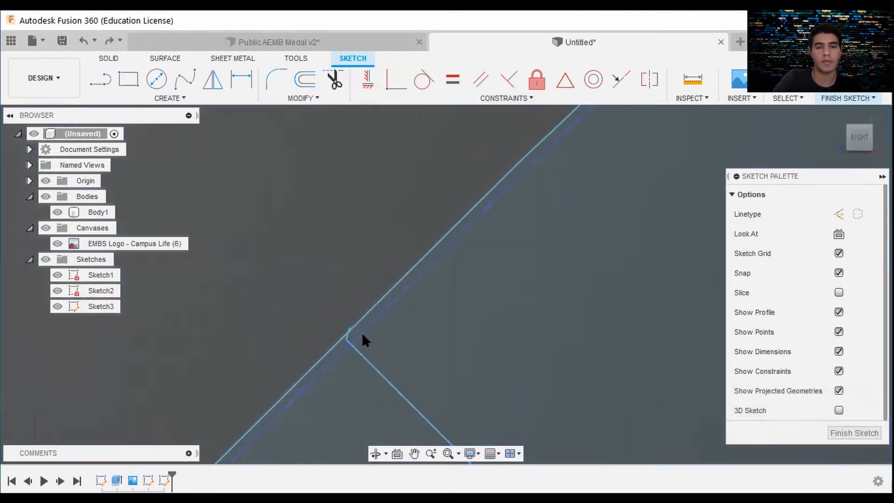
scroll(392, 330, down, 8)
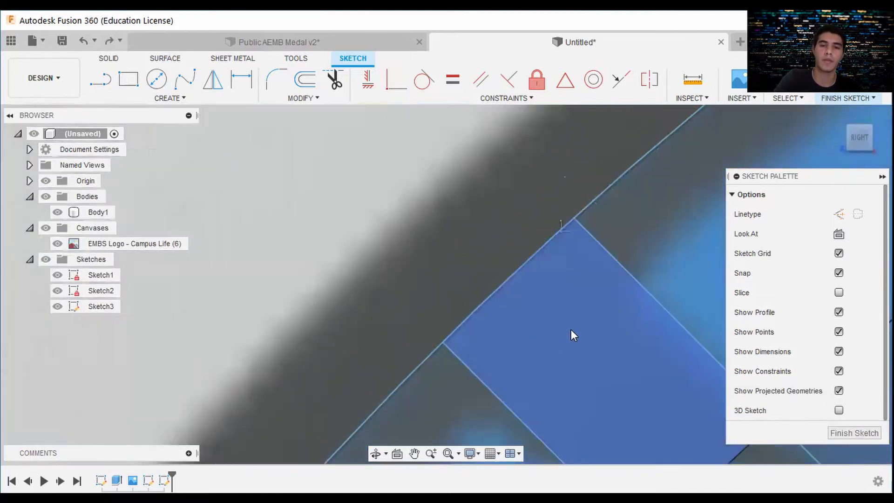
scroll(683, 358, down, 5)
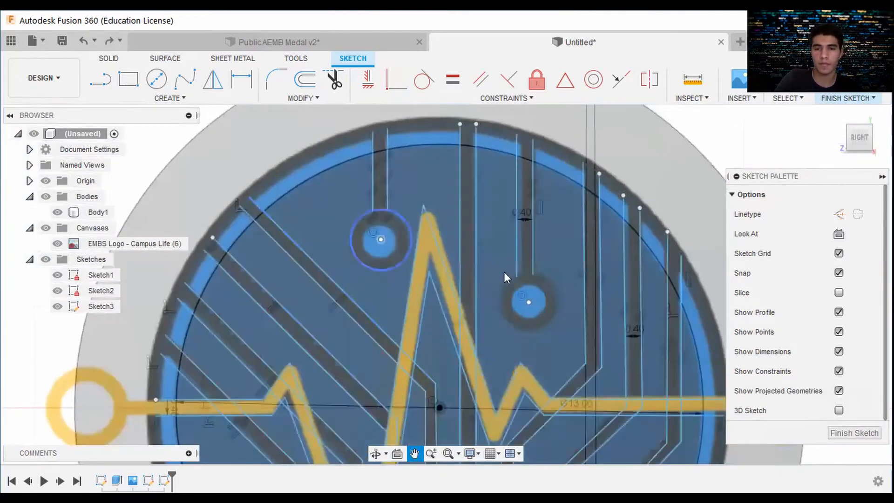
Trim both overhanging edges of the vertical trace between the two upper pads back to the outer circle
scroll(424, 173, up, 5)
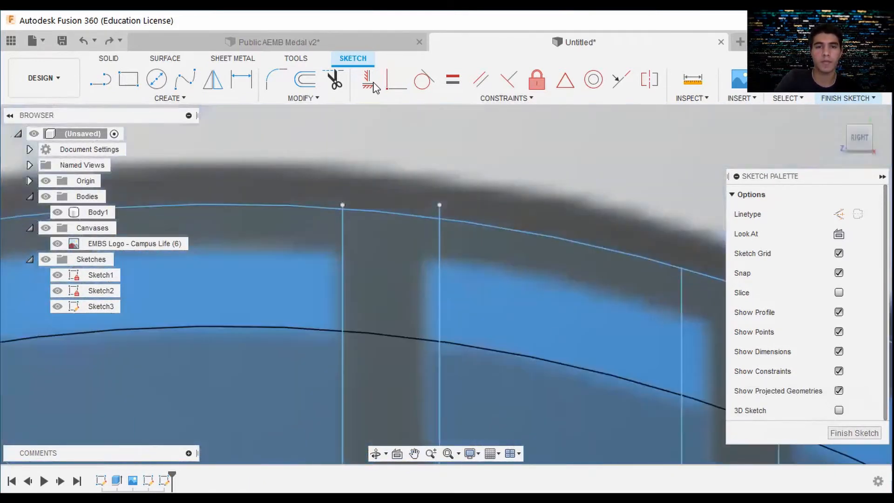
click(333, 80)
scroll(471, 210, up, 2)
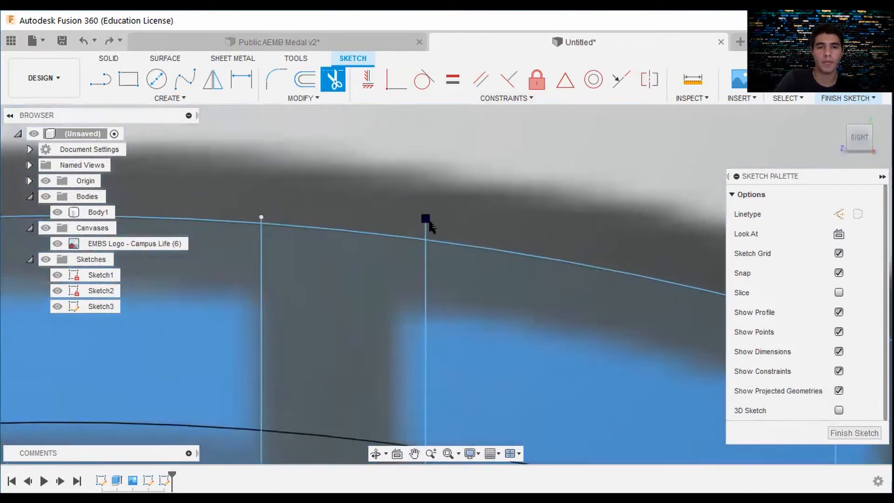
scroll(274, 166, up, 3)
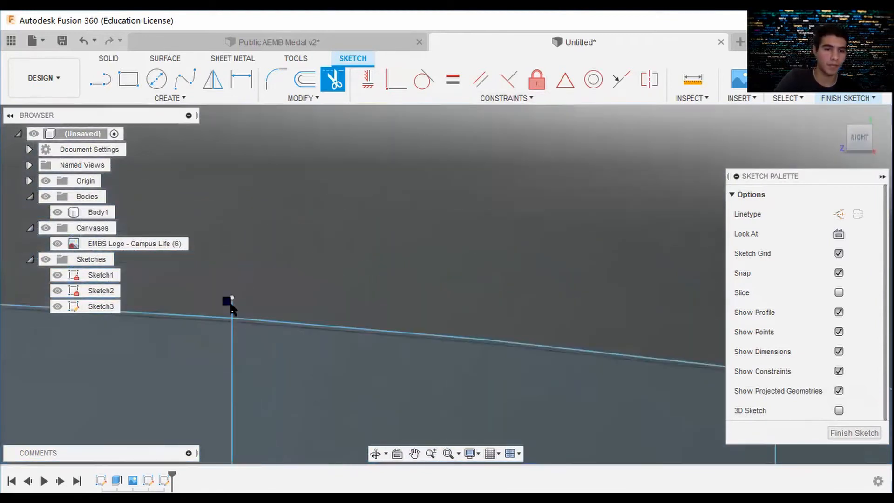
scroll(493, 266, down, 5)
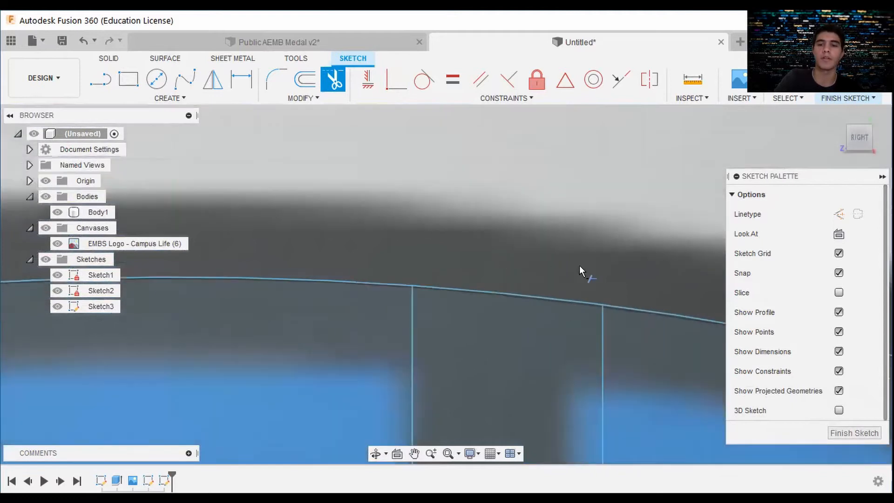
scroll(613, 277, down, 5)
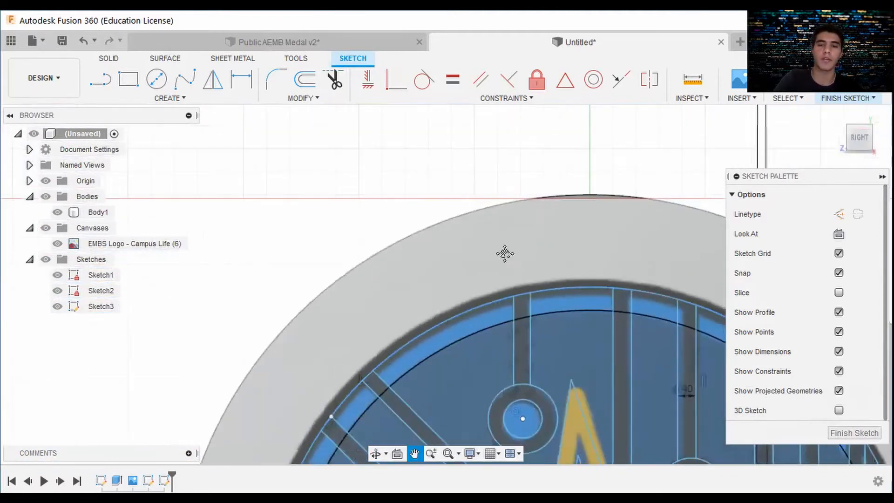
Draw a short line extending the right edge of the vertical trace beside the upper-right pad up to the outer circle
scroll(552, 256, up, 5)
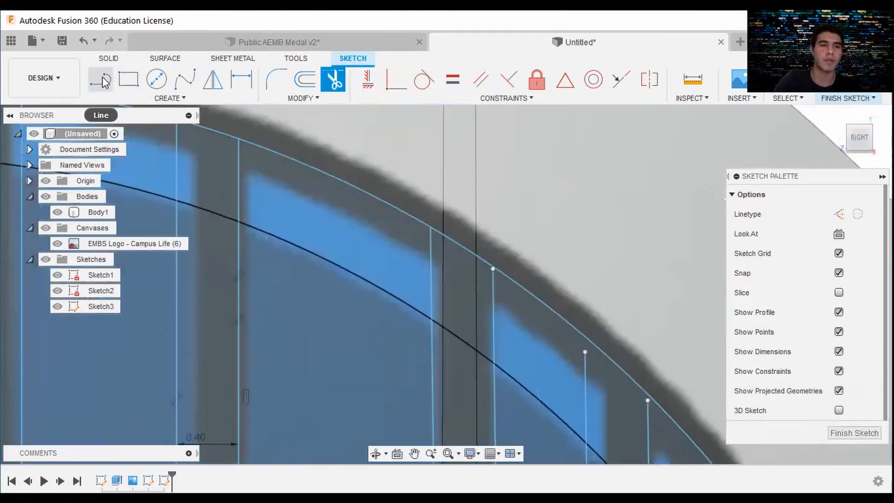
click(101, 79)
scroll(470, 270, up, 10)
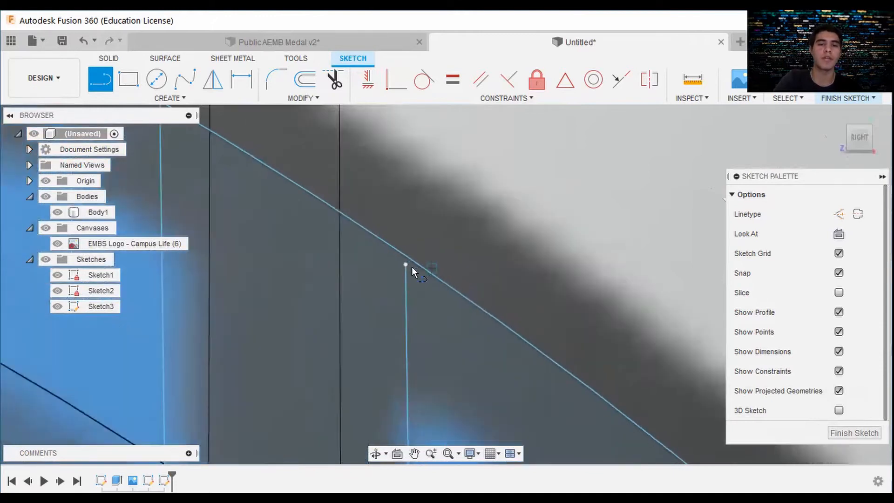
double_click(371, 242)
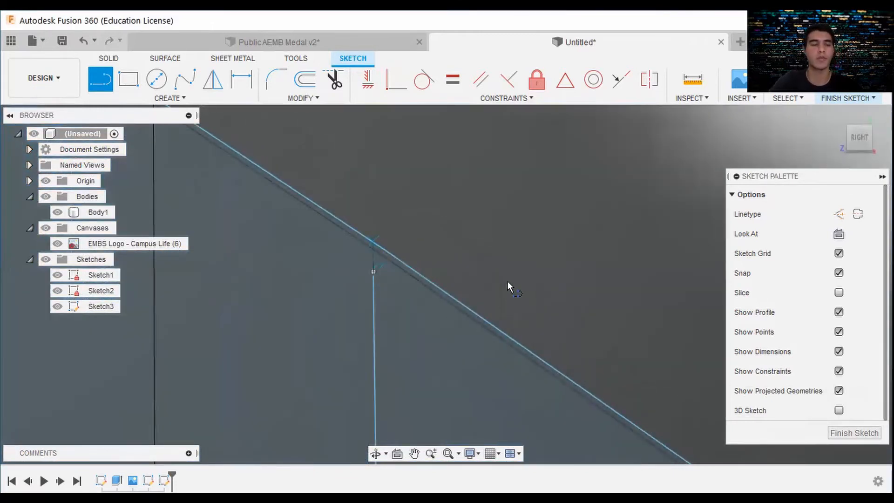
scroll(509, 279, down, 2)
scroll(587, 330, down, 2)
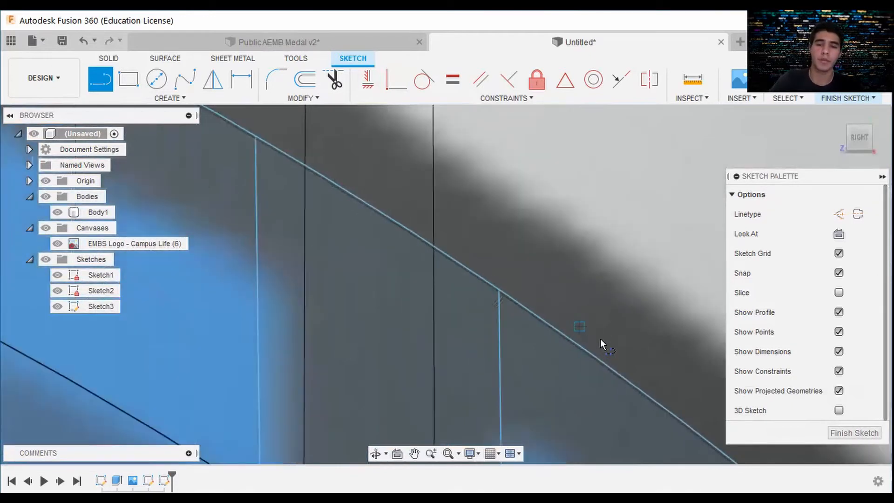
Draw a vertical line from the top of the next trace's left edge up to the outer circle
scroll(600, 345, down, 5)
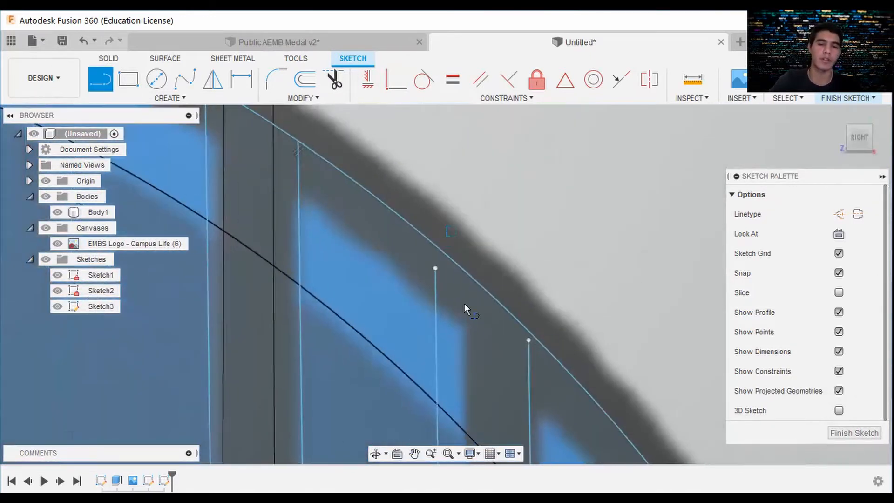
scroll(445, 289, up, 5)
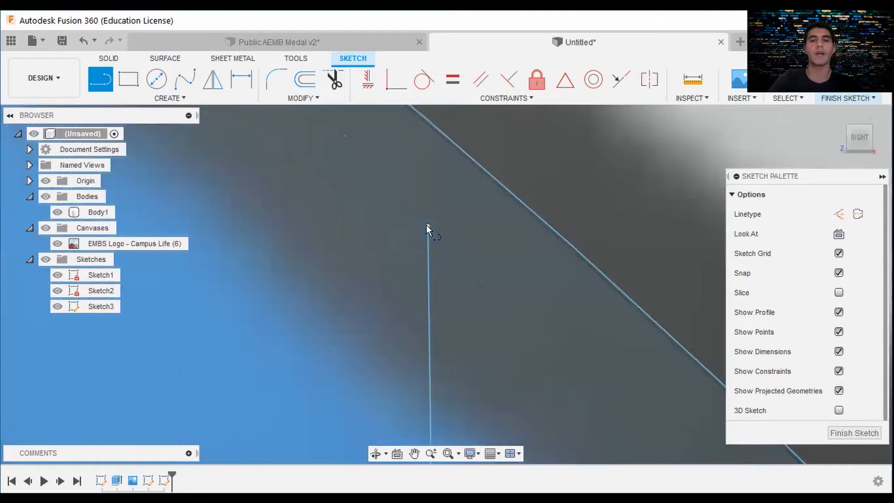
click(428, 228)
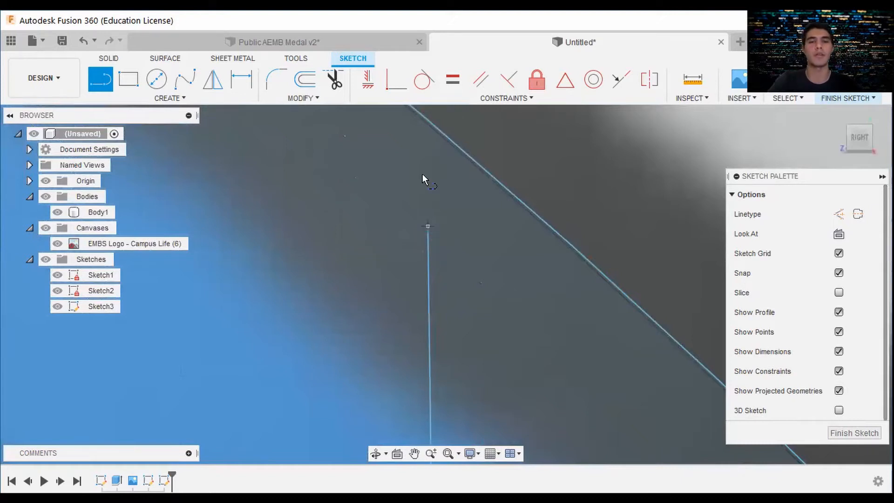
click(427, 122)
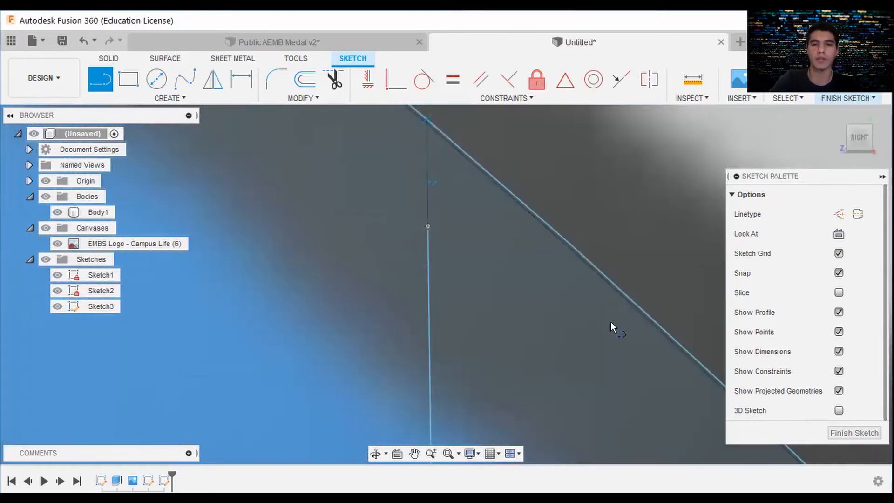
Draw a vertical line about 0.040 mm long from the top of the same trace's right edge to the outer circle
scroll(610, 322, down, 3)
scroll(498, 285, up, 5)
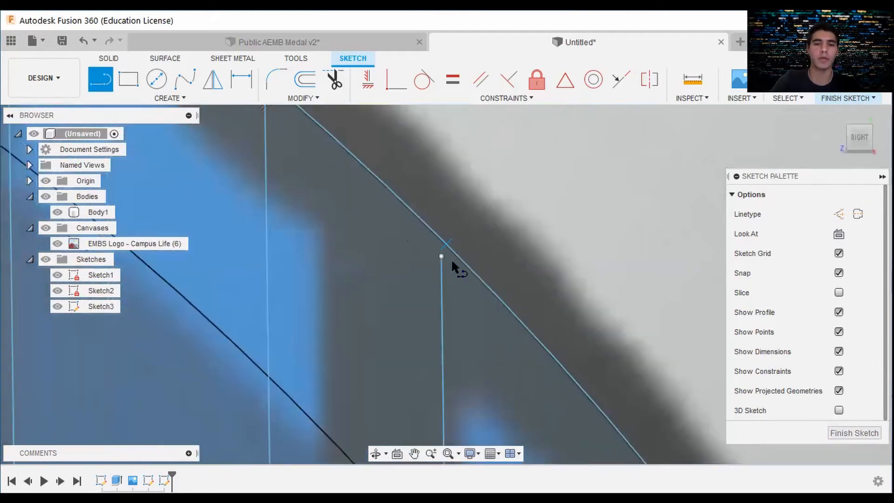
scroll(438, 256, up, 3)
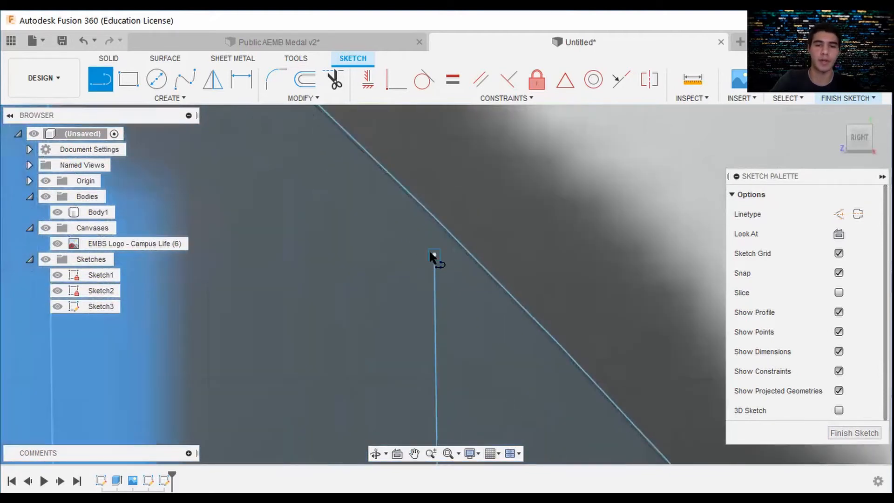
click(429, 218)
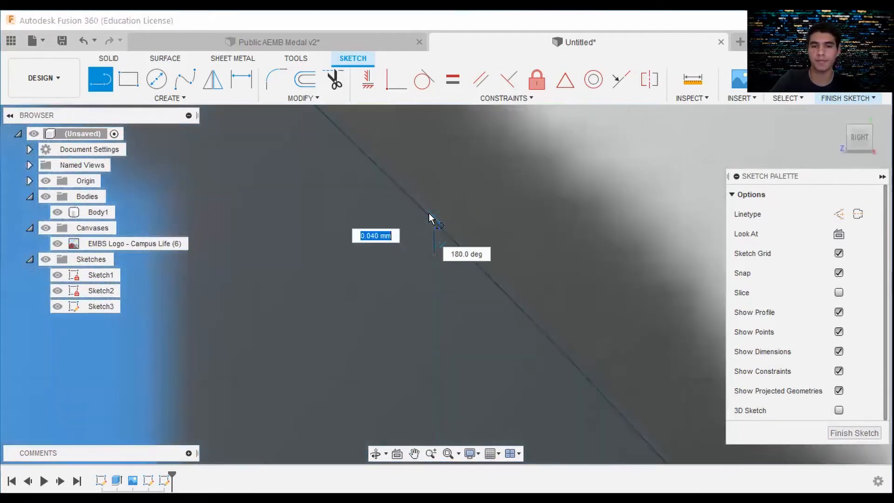
key(Escape)
scroll(471, 316, down, 10)
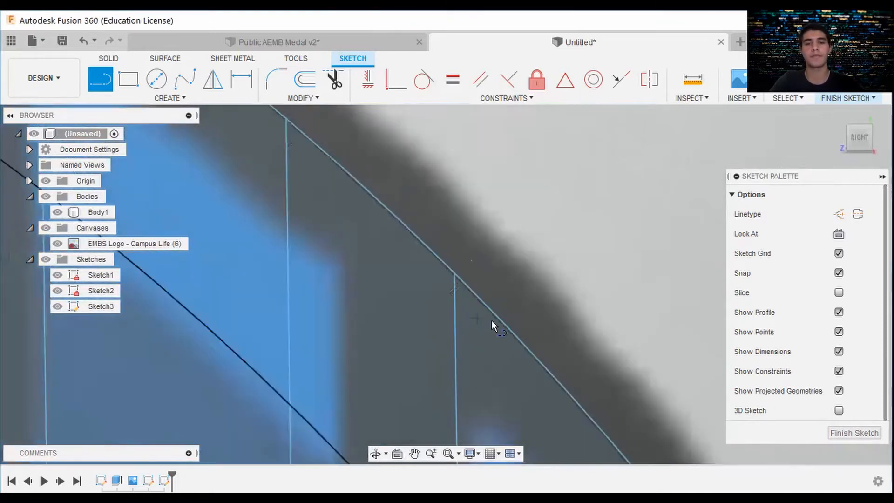
scroll(630, 364, down, 5)
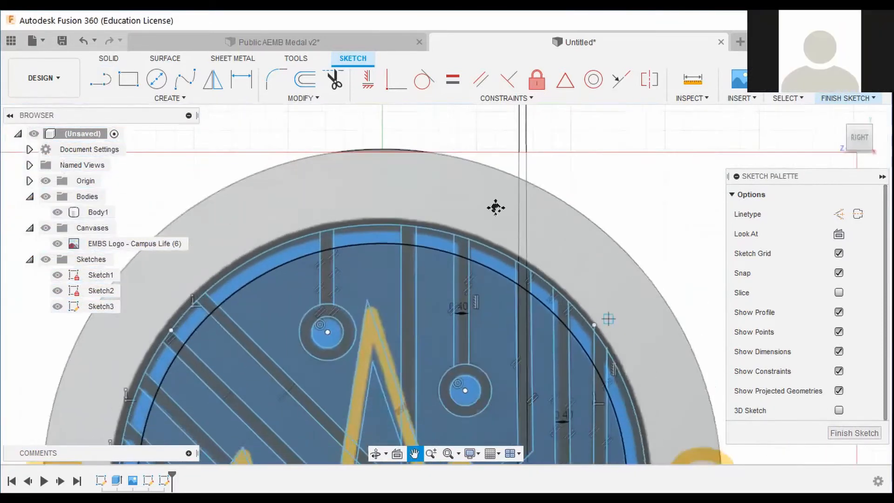
Trim both overhanging edges of the rightmost vertical trace back to the outer circle
scroll(495, 205, up, 8)
middle_drag(448, 195, 456, 266)
scroll(460, 249, up, 3)
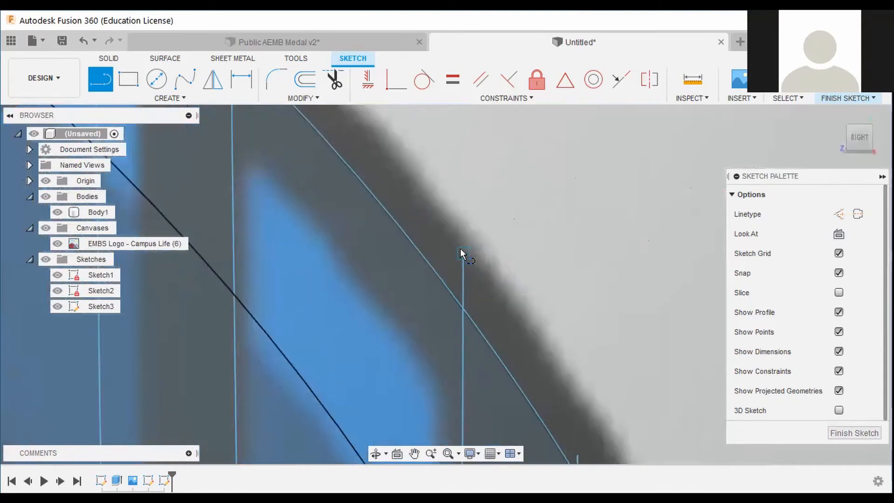
click(333, 79)
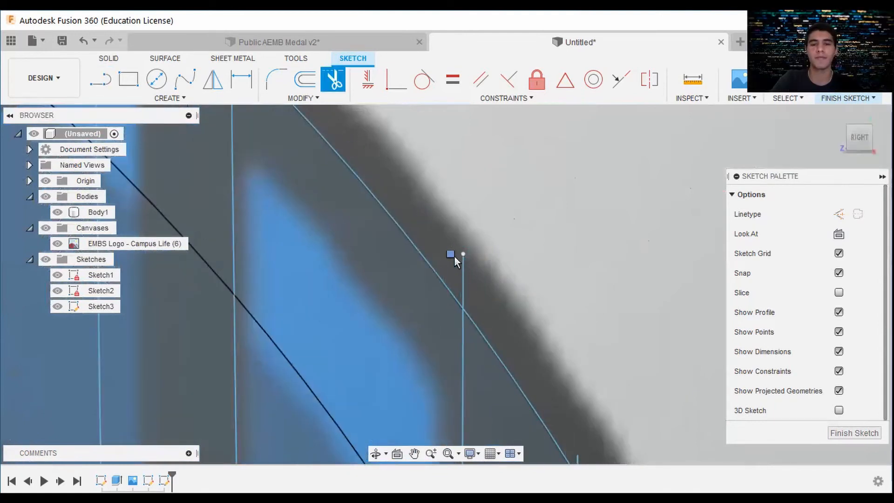
key(Escape)
mouse_move(535, 337)
middle_down()
mouse_move(505, 225)
mouse_move(495, 264)
mouse_move(456, 264)
middle_up()
key(t)
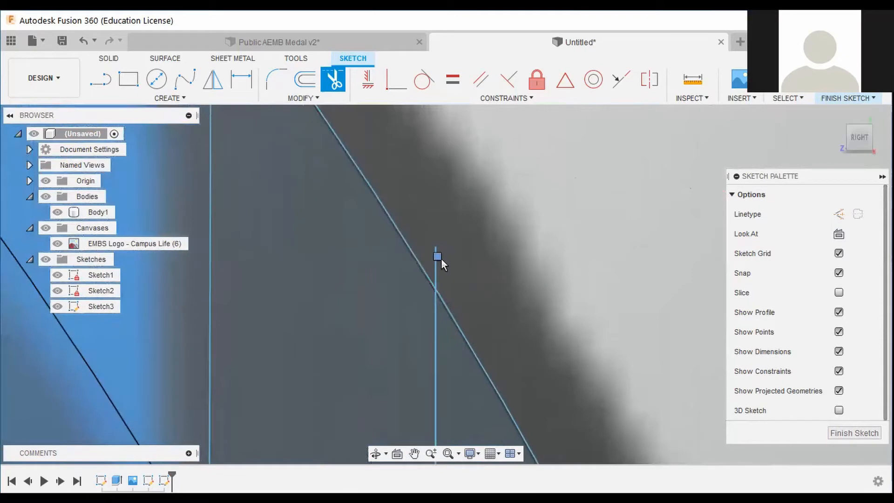
scroll(541, 312, down, 8)
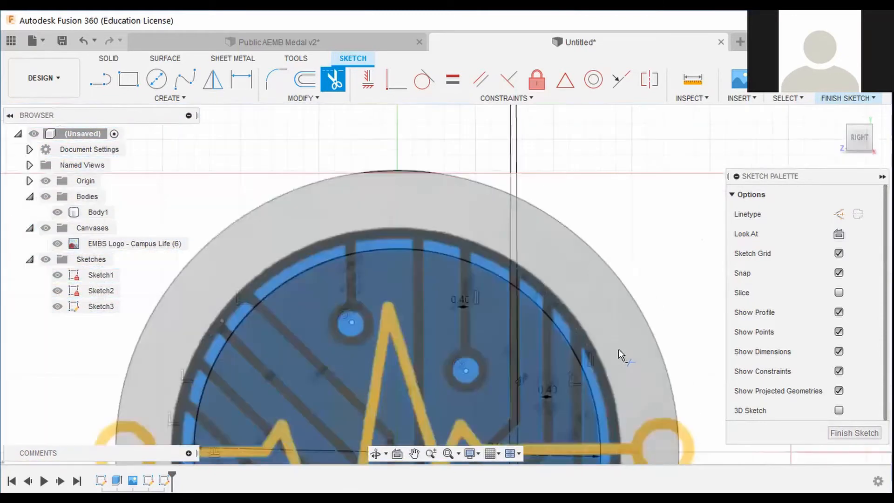
Hide the EMBS Logo - Campus Life (6) canvas so that only the sketch geometry shows over the medal
scroll(618, 348, down, 2)
middle_drag(619, 348, 515, 200)
middle_drag(454, 354, 442, 277)
scroll(442, 277, down, 5)
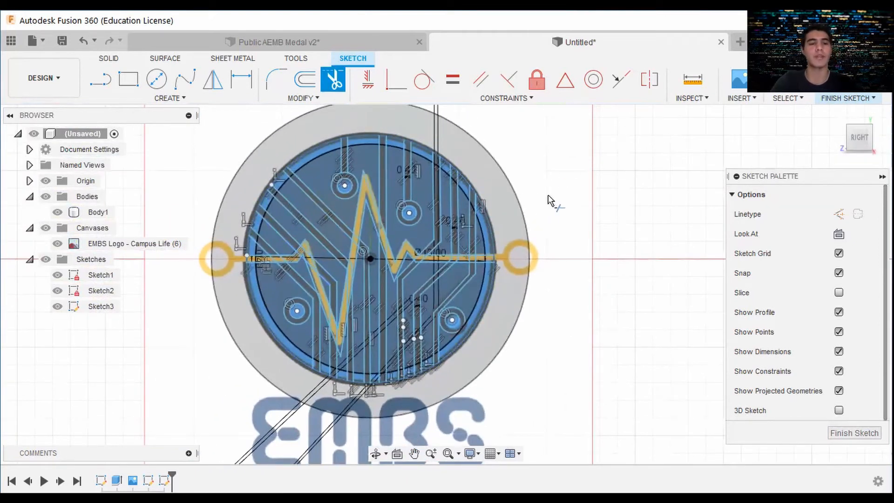
key(Escape)
click(84, 244)
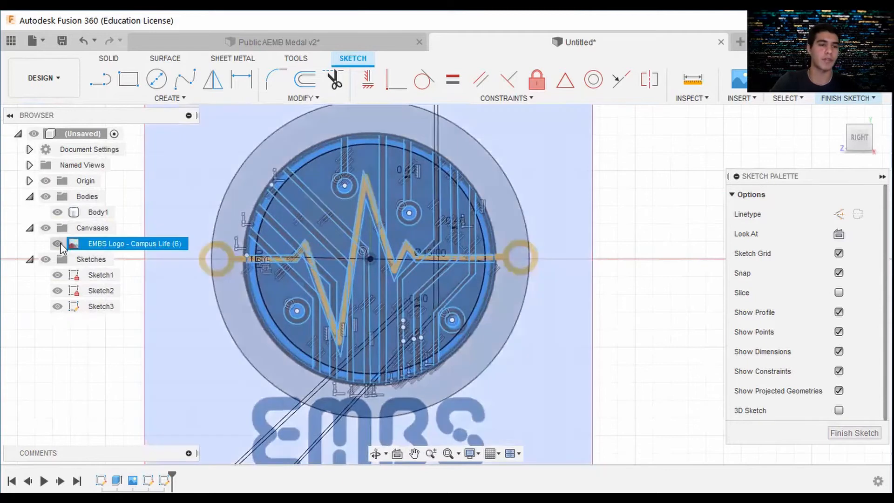
click(58, 244)
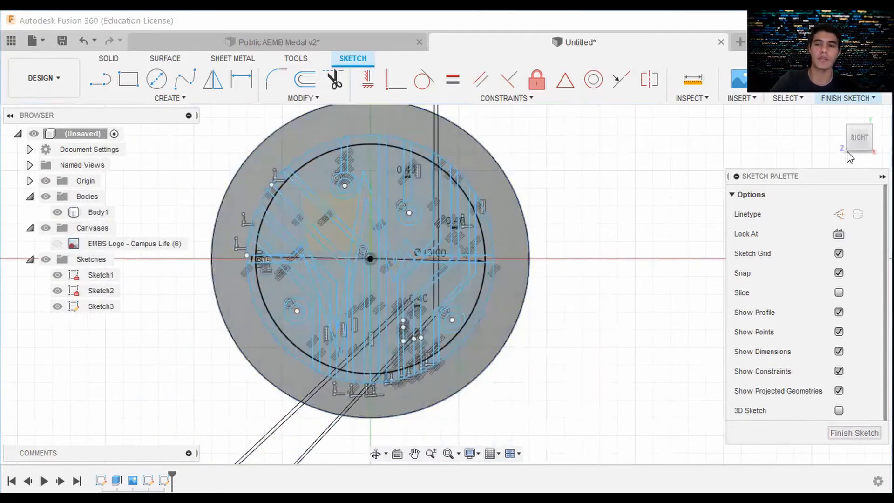
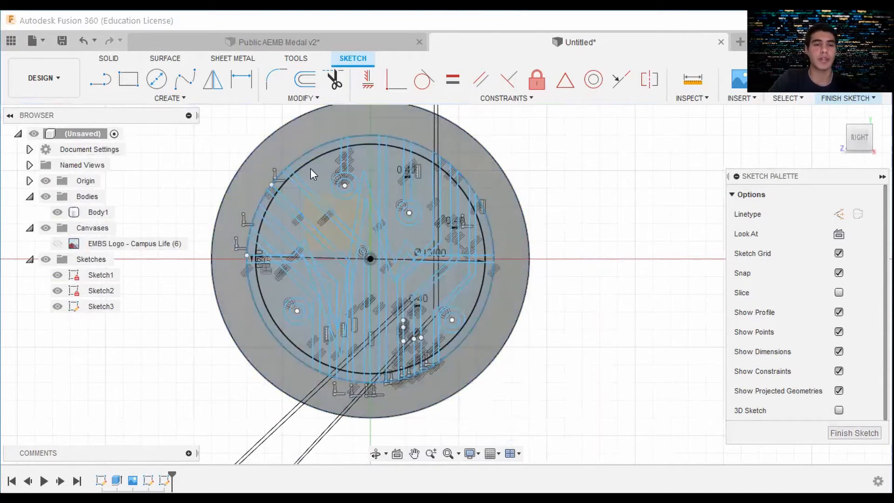
Try to fillet the tip of the heartbeat outline's tallest peak with a 0.1 mm radius
click(281, 93)
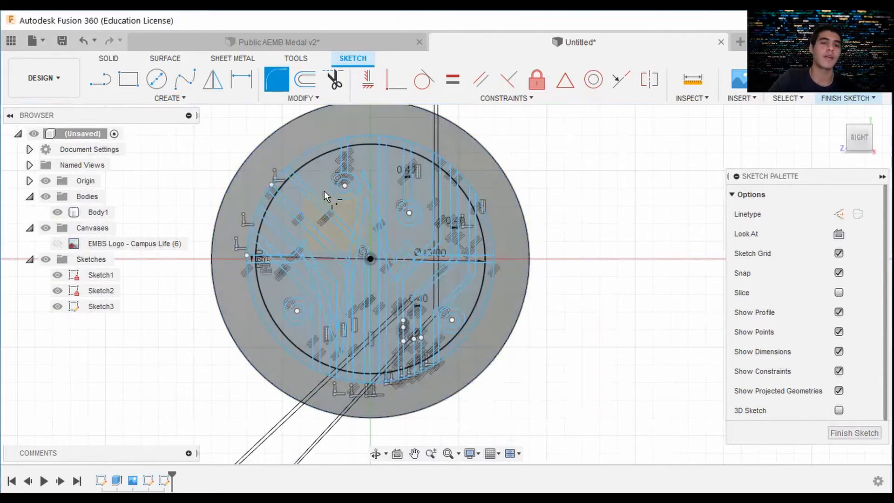
scroll(324, 191, up, 8)
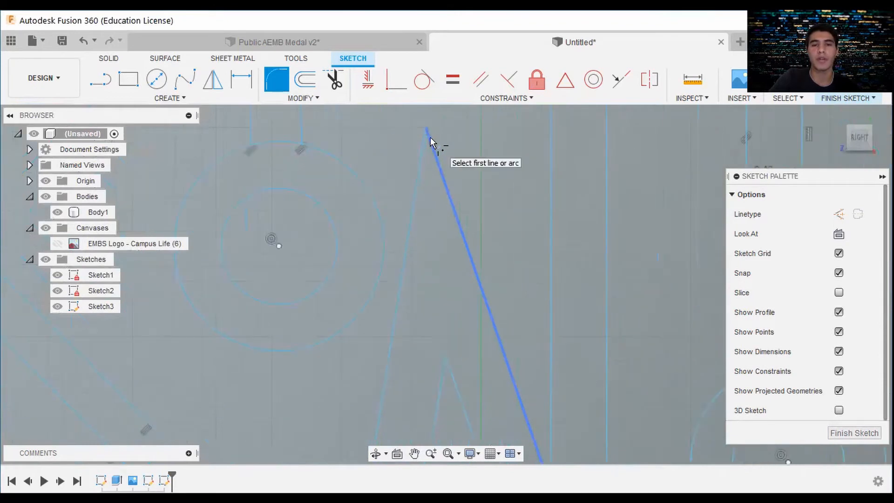
scroll(422, 133, up, 5)
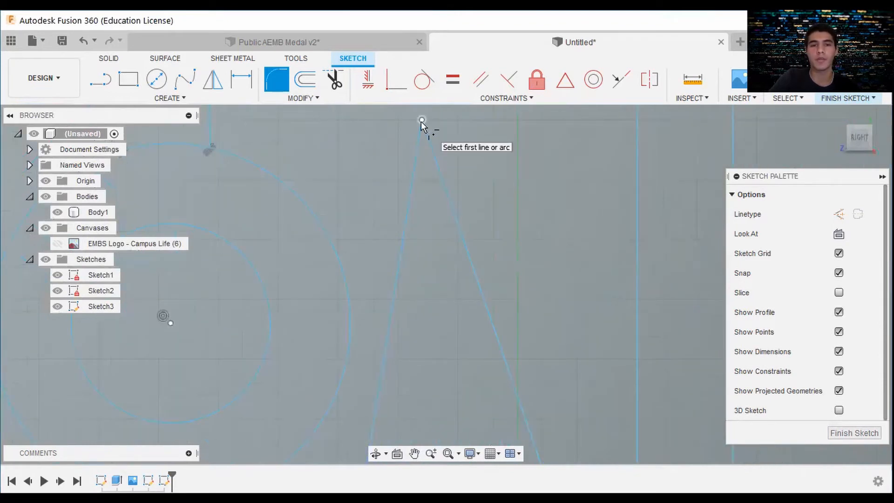
click(421, 122)
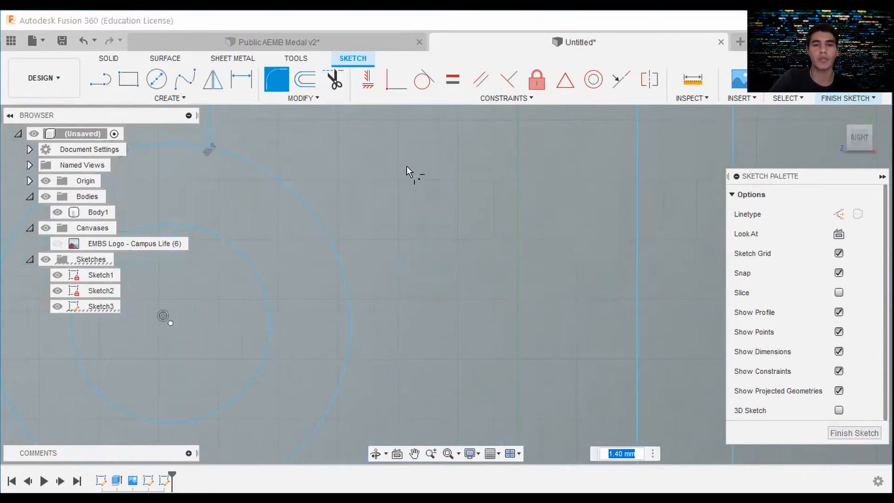
scroll(450, 225, down, 2)
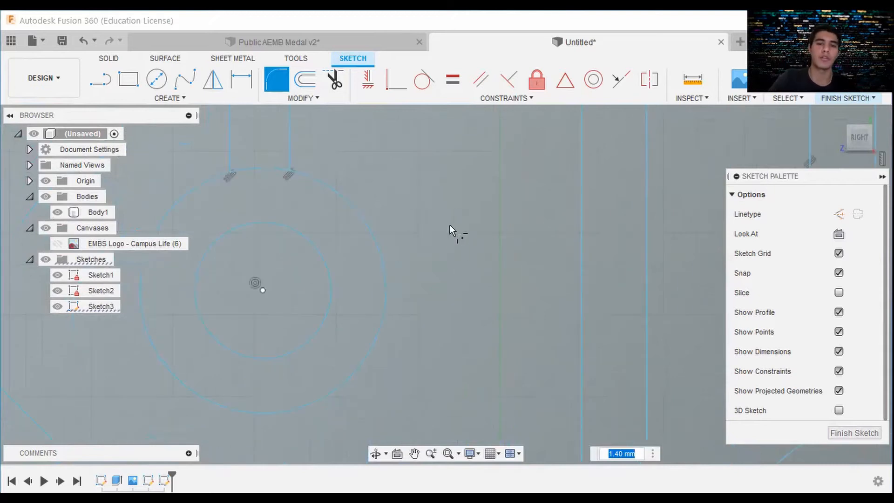
scroll(450, 225, down, 2)
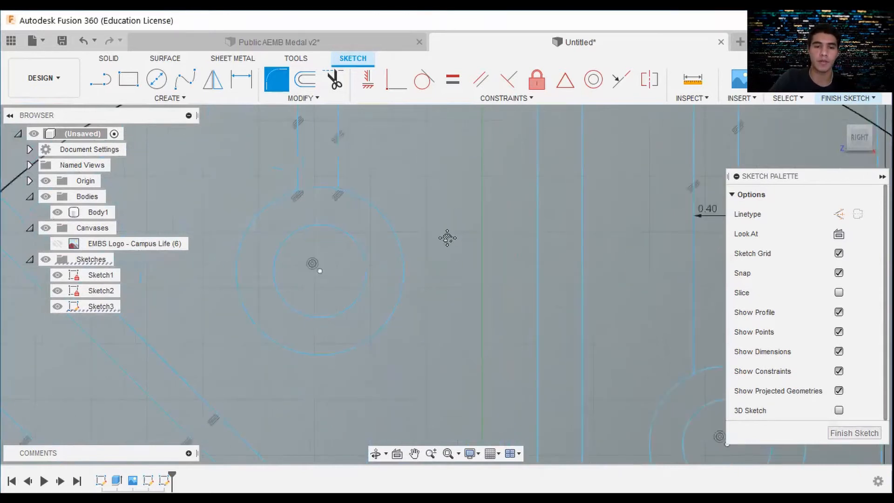
scroll(447, 237, down, 3)
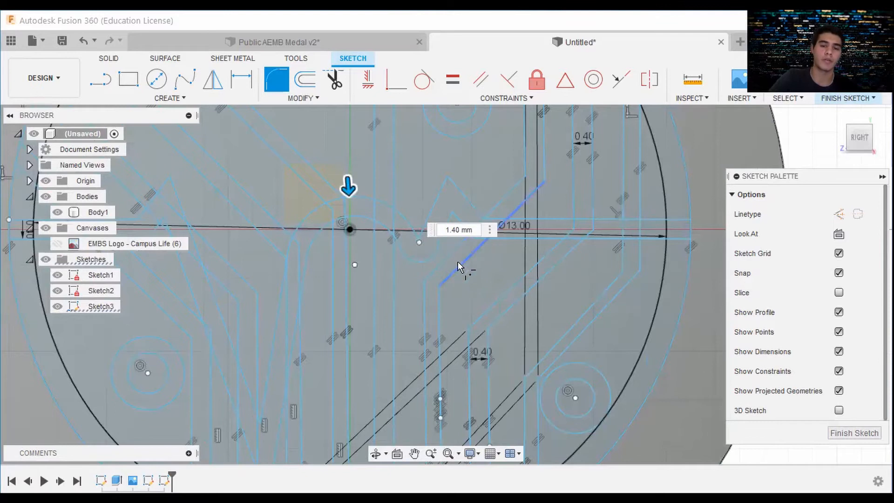
text(1.)
key(BackSpace)
key(BackSpace)
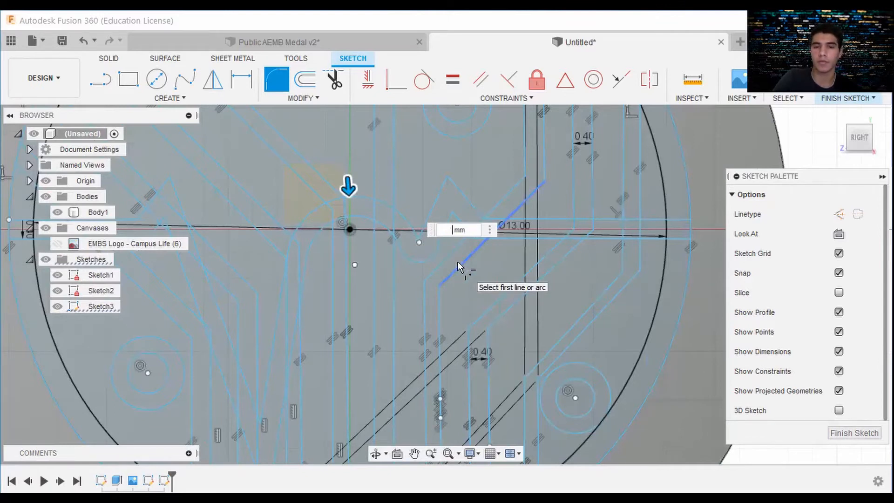
text(0.1)
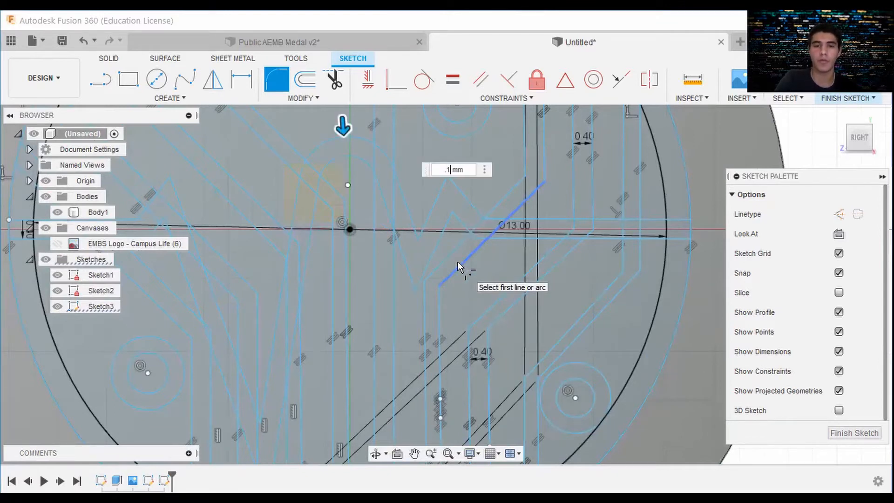
click(380, 132)
scroll(393, 295, up, 5)
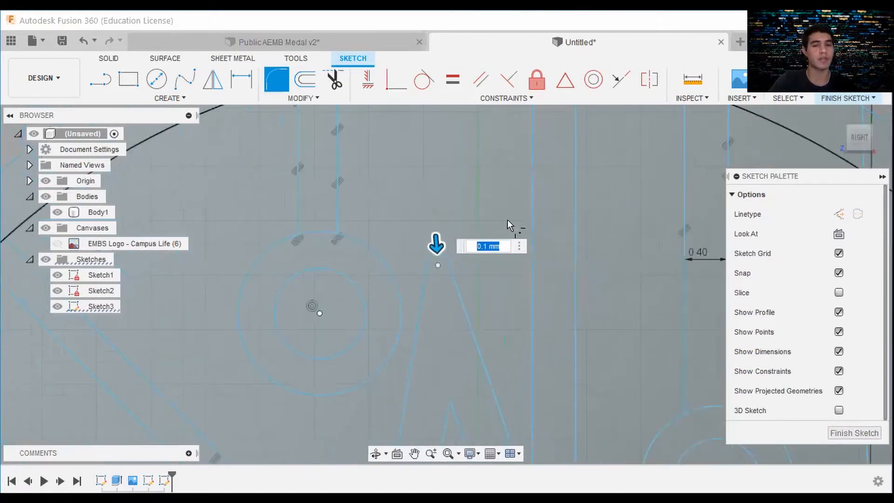
scroll(507, 220, down, 3)
scroll(503, 195, down, 2)
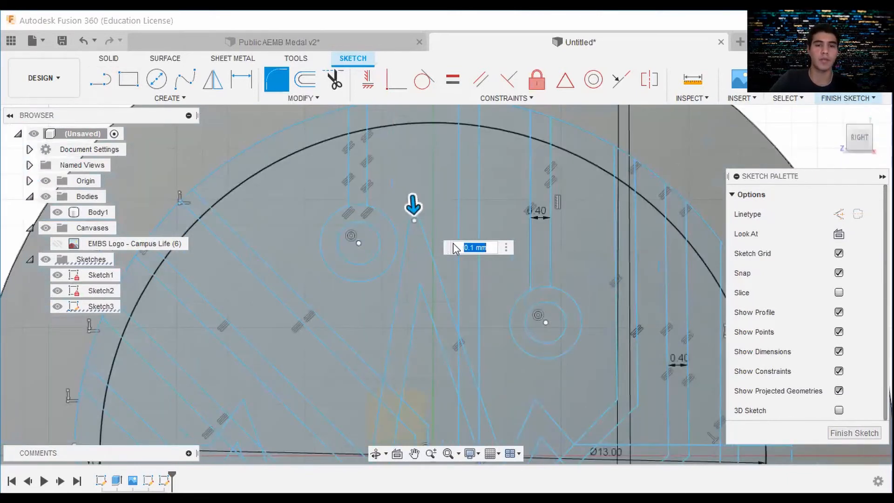
key(Escape)
scroll(443, 222, down, 4)
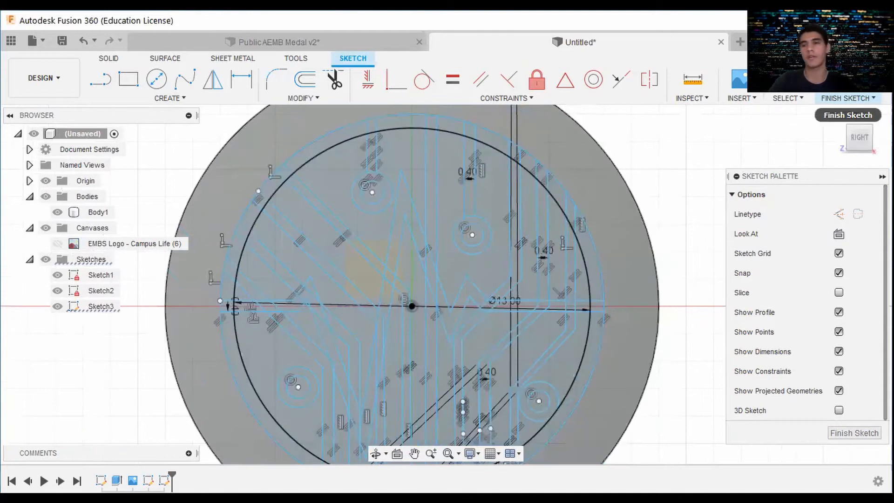
Finish the sketch and start an Extrude operation for the logo regions
click(846, 97)
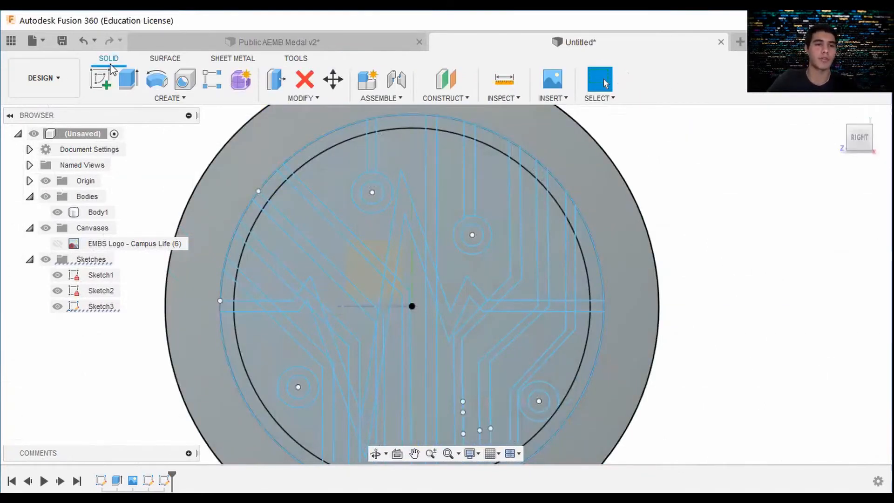
click(128, 79)
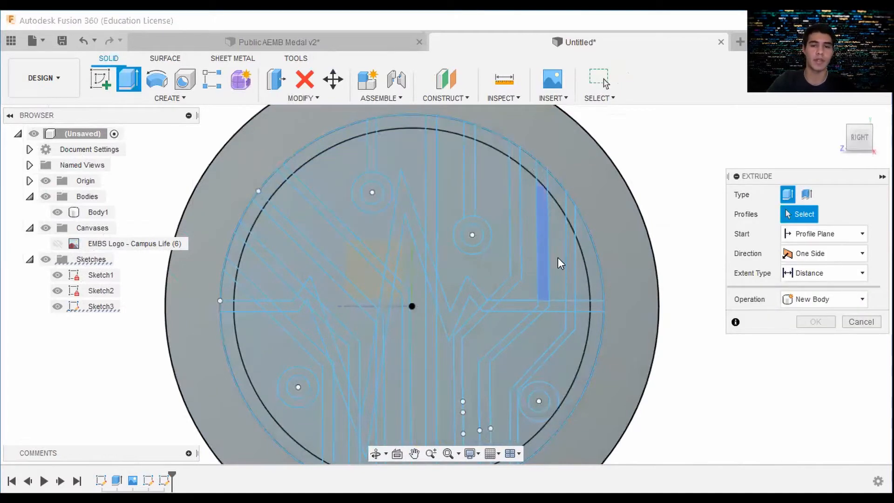
middle_drag(515, 299, 422, 219)
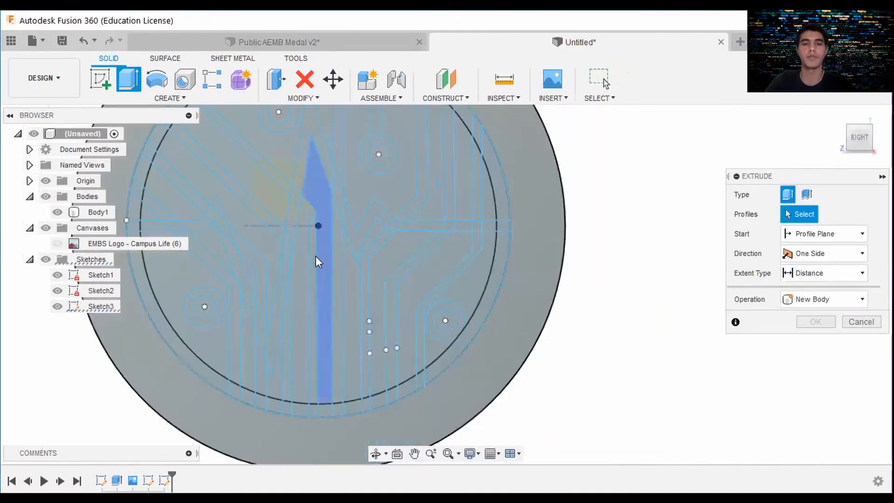
click(181, 271)
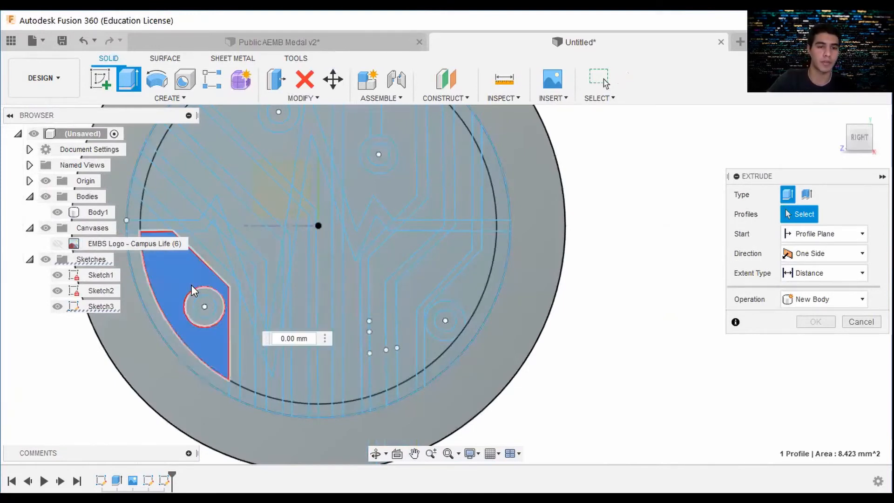
click(250, 370)
scroll(250, 270, up, 3)
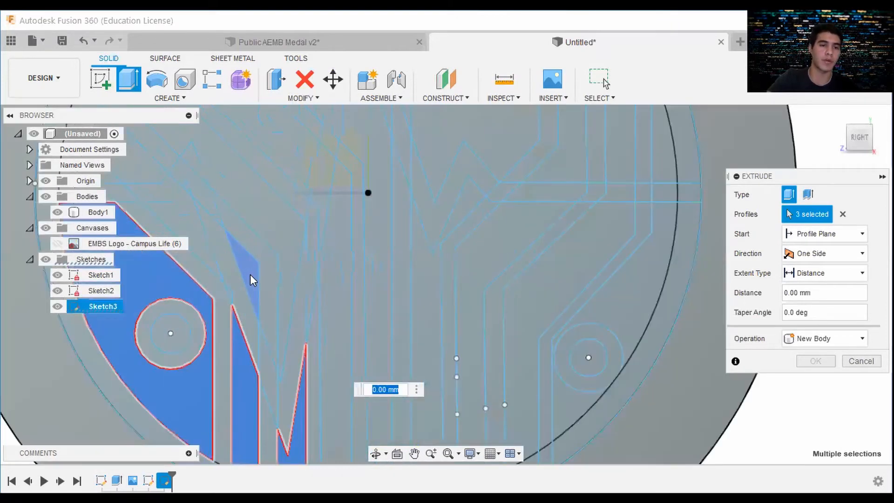
scroll(250, 275, down, 3)
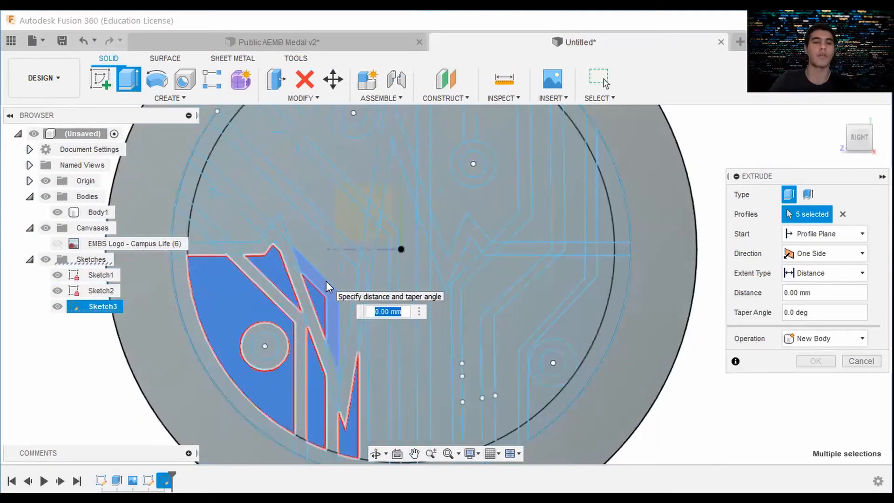
click(258, 263)
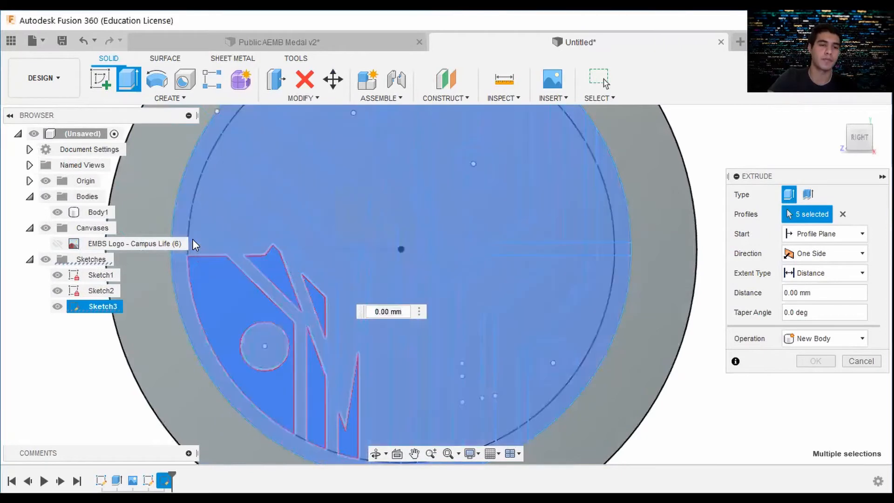
click(194, 240)
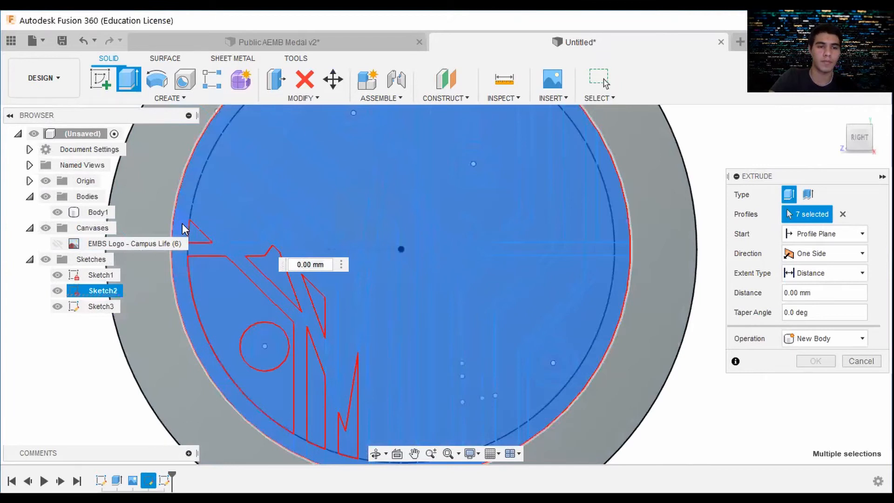
click(862, 361)
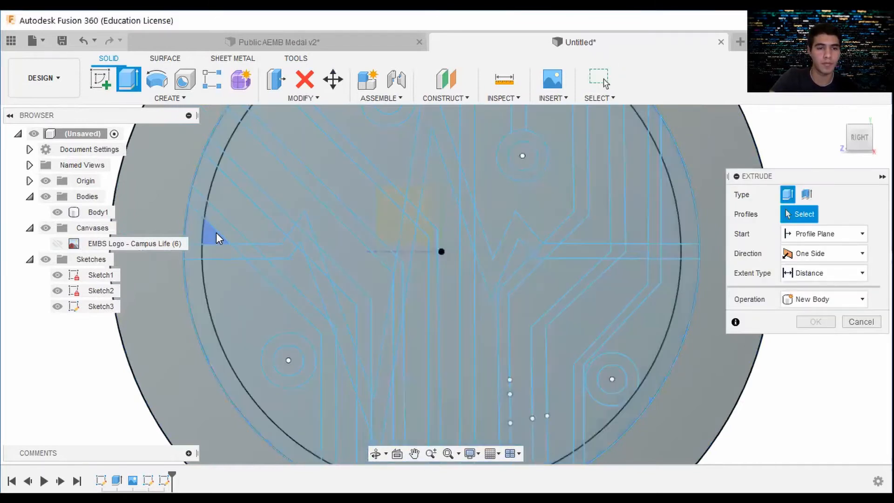
Try to select the background regions around the left end of the horizontal trace and the pad below it as extrusion profiles
click(216, 233)
click(248, 228)
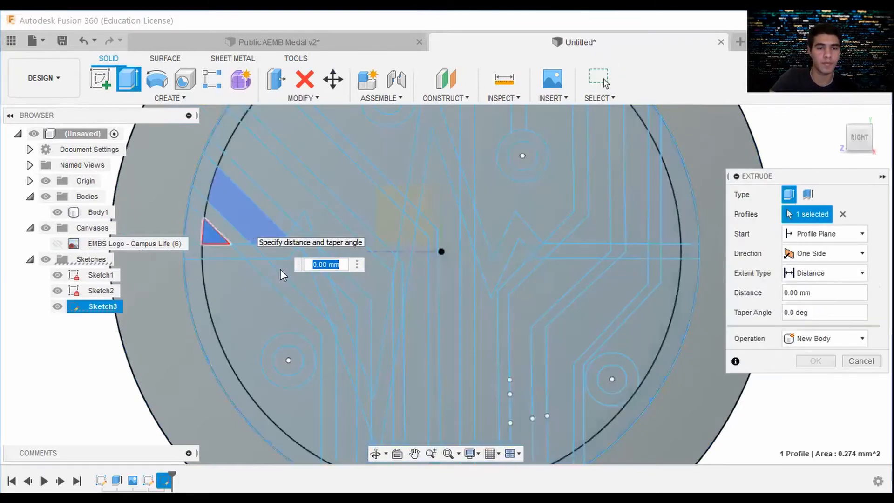
click(280, 269)
scroll(305, 259, up, 5)
scroll(302, 223, up, 3)
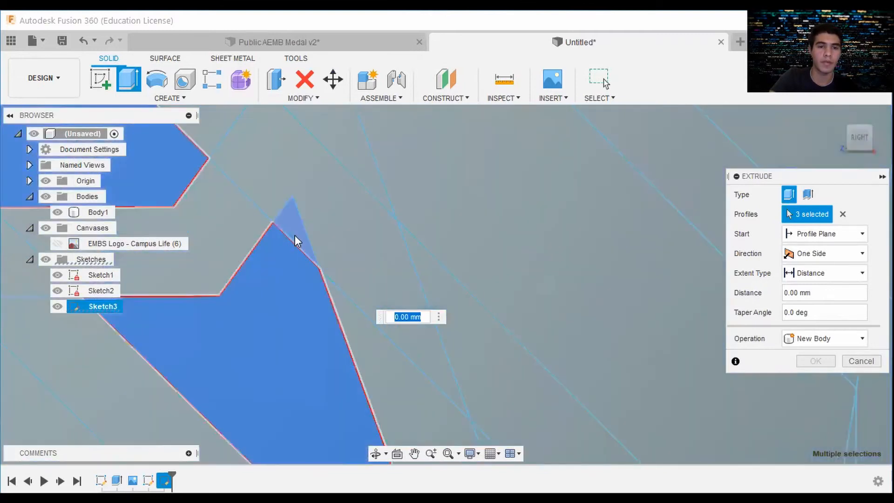
scroll(294, 240, down, 3)
click(278, 292)
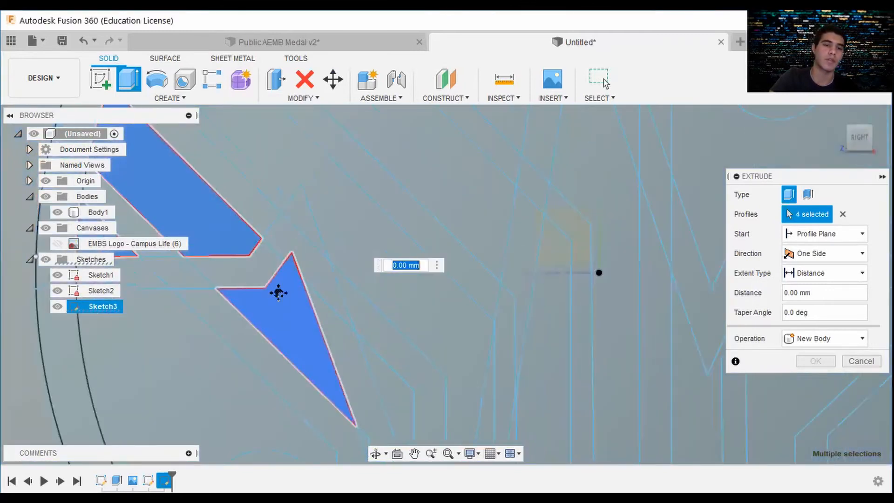
scroll(385, 280, up, 3)
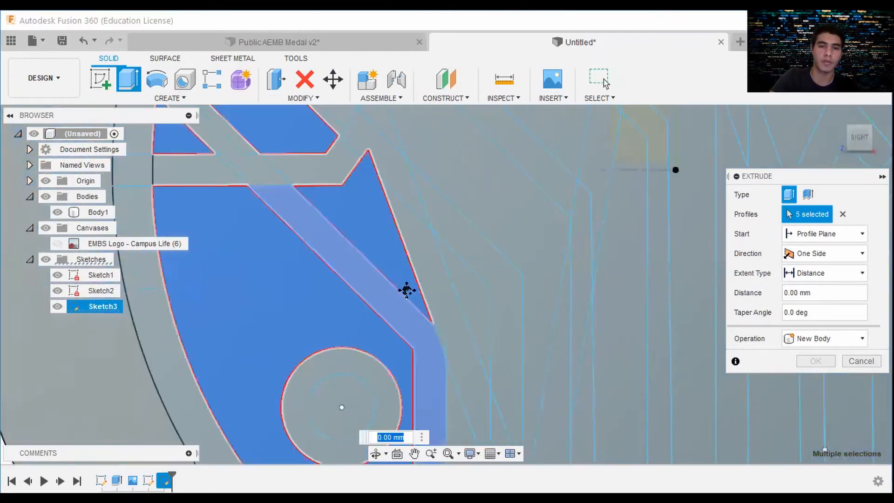
scroll(407, 289, up, 3)
click(405, 200)
click(404, 195)
scroll(432, 289, down, 3)
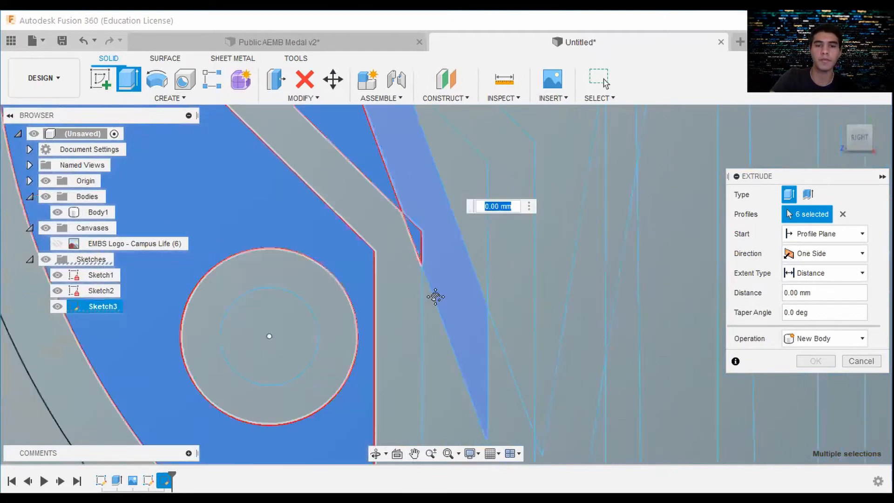
middle_drag(435, 296, 384, 293)
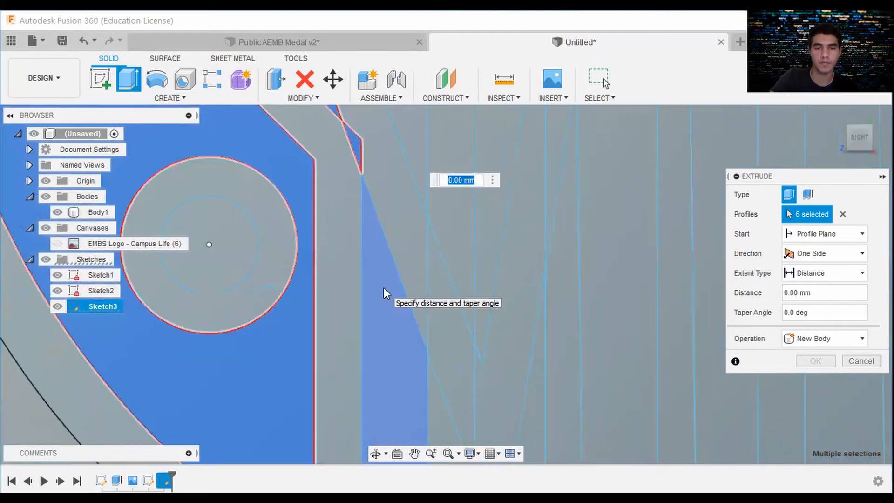
click(384, 288)
scroll(380, 282, down, 2)
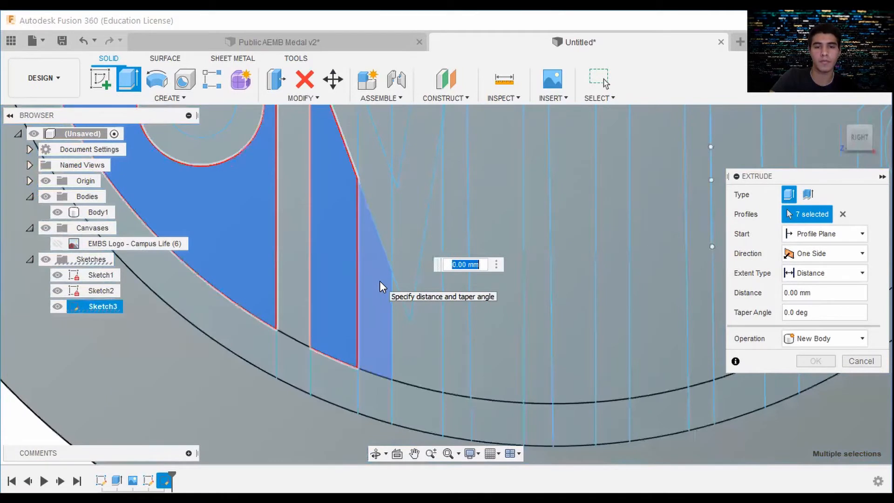
click(415, 374)
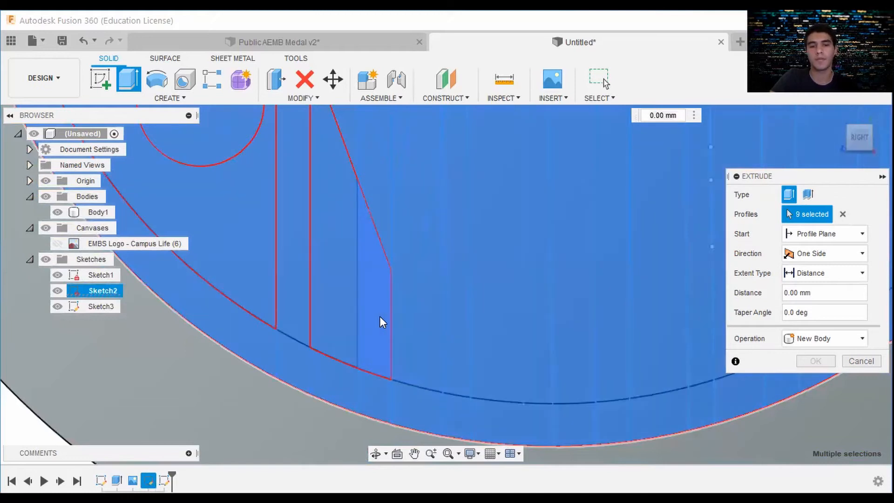
click(843, 213)
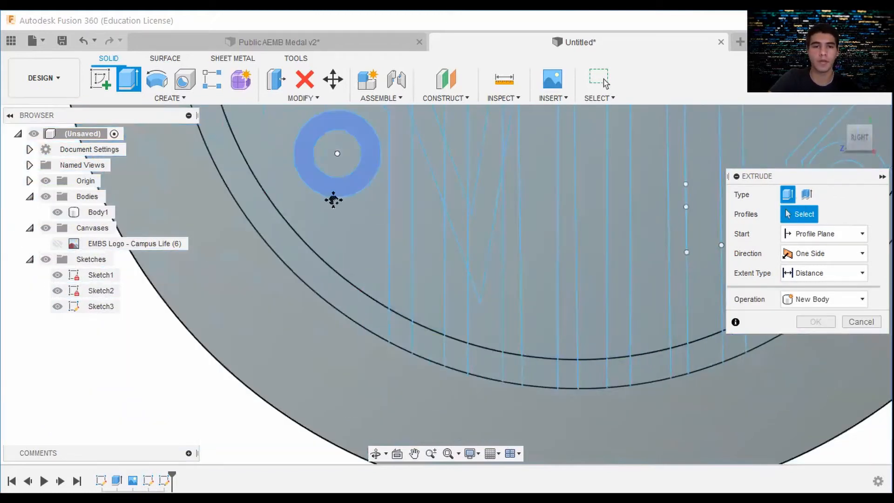
Select the background region around the medal's lower-left pad, the adjoining strips between vertical traces and the diagonal band above them as extrusion profiles
middle_drag(334, 198, 279, 305)
click(211, 181)
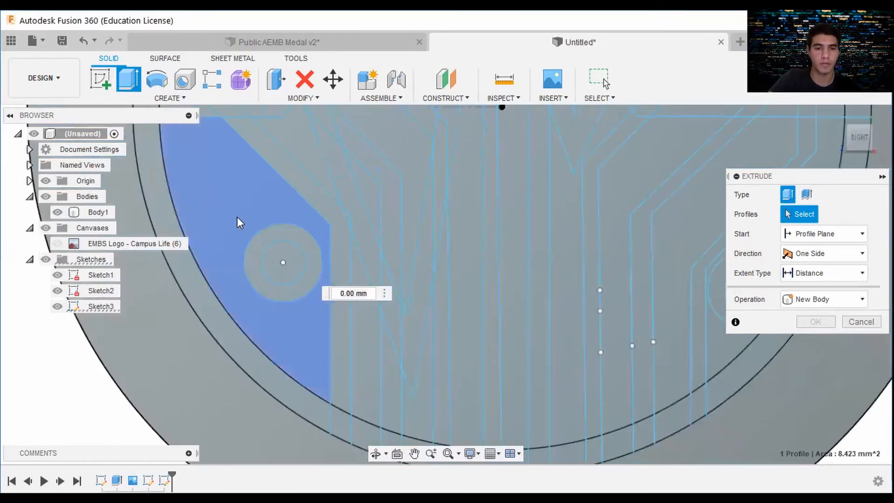
scroll(314, 311, up, 3)
middle_drag(358, 325, 337, 271)
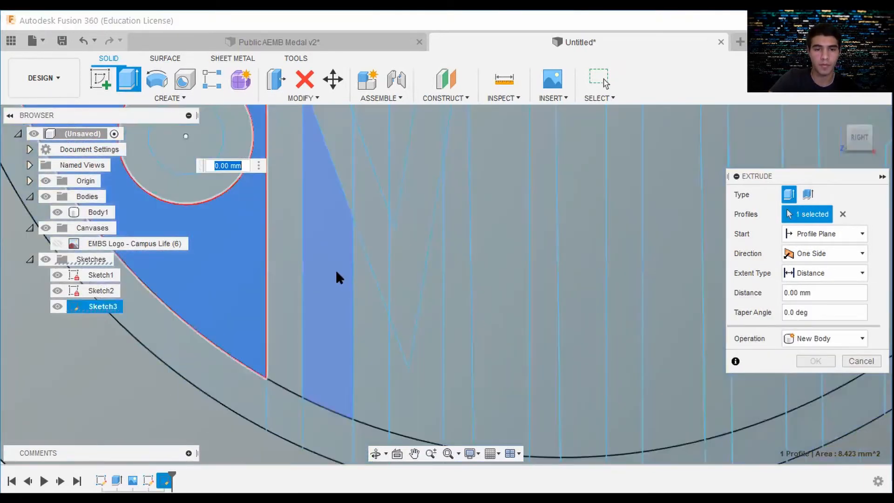
click(337, 277)
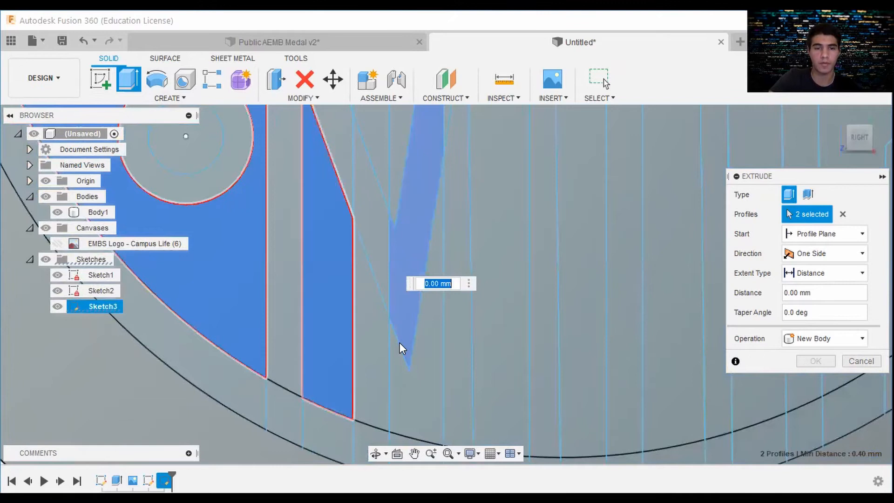
middle_drag(421, 394, 377, 324)
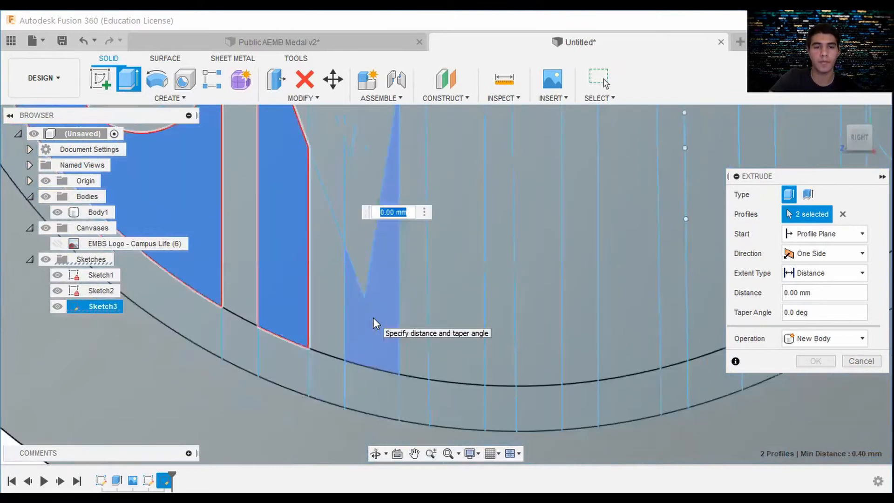
click(373, 318)
scroll(355, 256, down, 2)
click(356, 256)
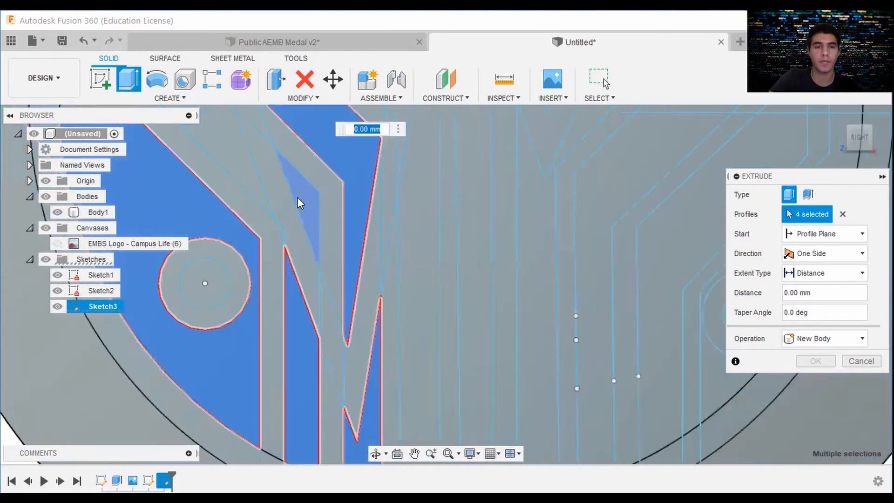
Add the small background slivers and triangles between the traces and the heartbeat line around the small left peak to the extrusion profiles
click(297, 198)
scroll(284, 223, up, 2)
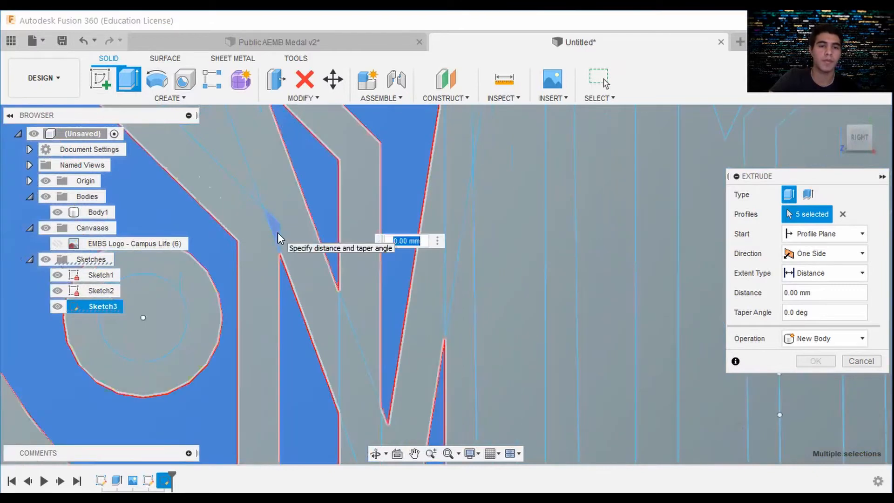
click(278, 238)
scroll(306, 261, down, 2)
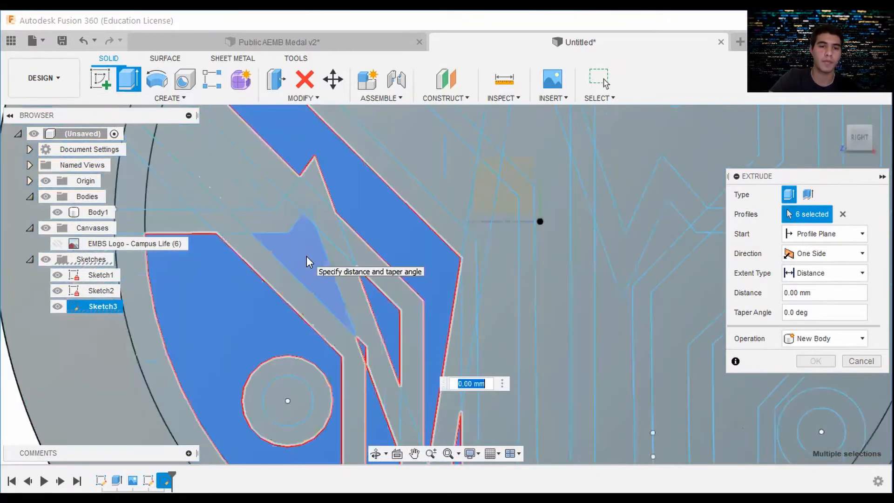
click(306, 259)
scroll(306, 259, up, 2)
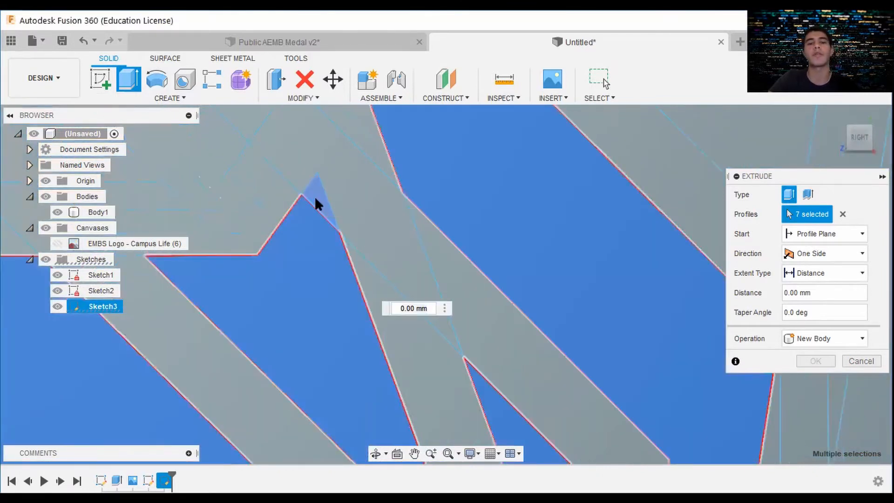
click(315, 196)
scroll(314, 197, down, 2)
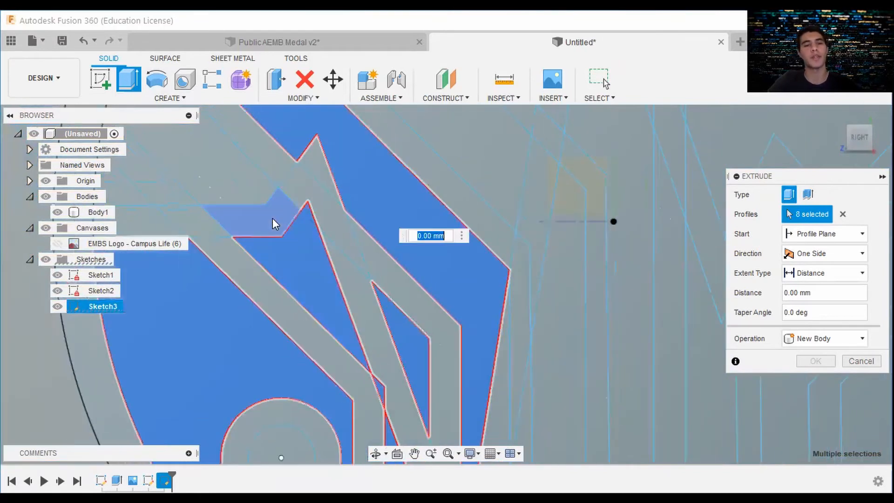
Add the background regions above the horizontal trace's left end, the next diagonal band and the area around the upper-left pad to the profiles
scroll(263, 272, up, 1)
click(265, 278)
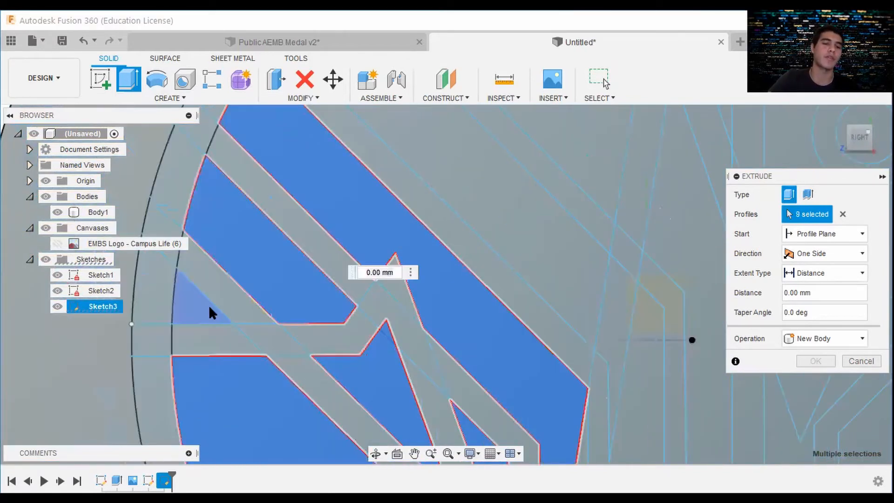
click(209, 305)
scroll(377, 216, down, 2)
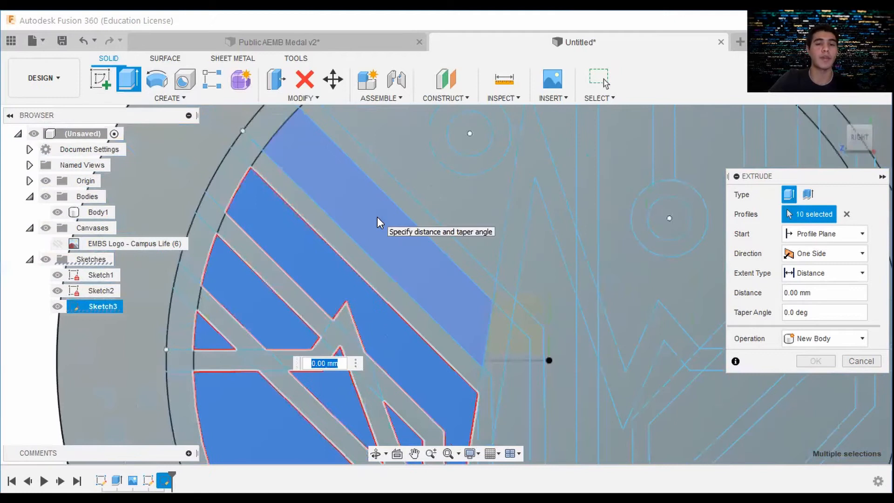
click(377, 216)
scroll(365, 205, down, 2)
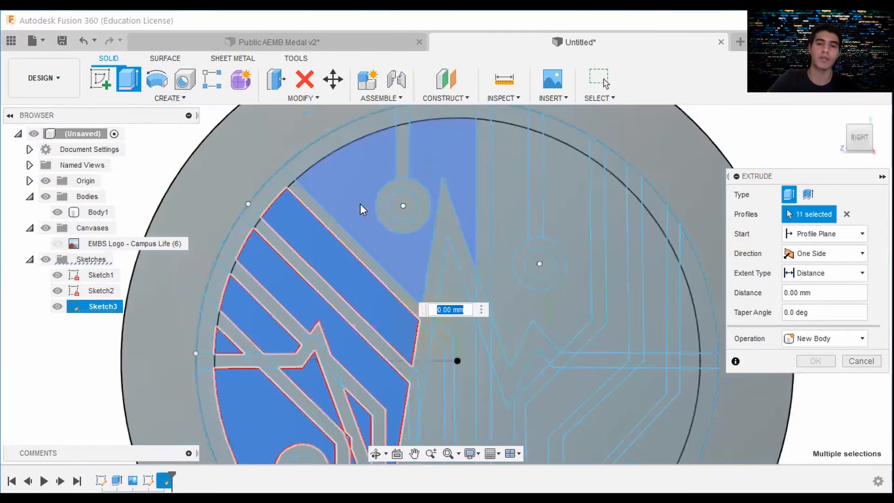
click(359, 203)
scroll(445, 292, up, 2)
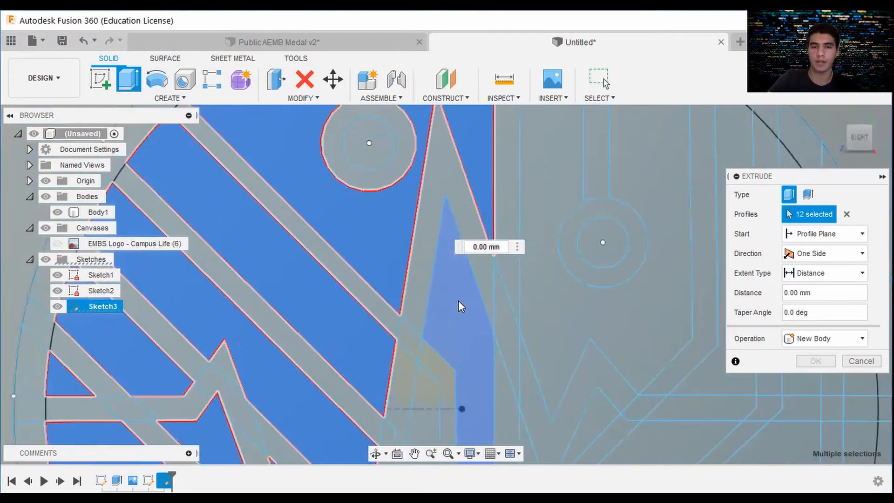
Add the background area under the tallest heartbeat peak and the long vertical strips through the medal's centre to the extrusion profiles
click(458, 300)
scroll(397, 261, up, 2)
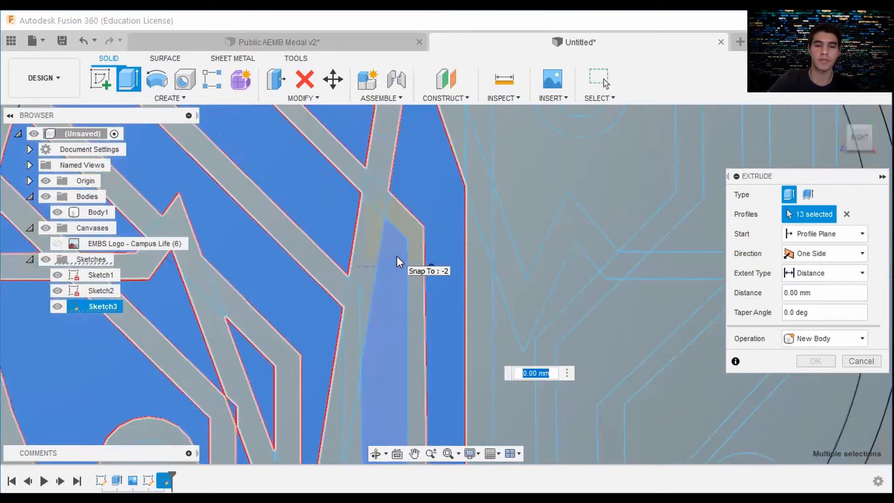
click(397, 262)
scroll(425, 295, down, 3)
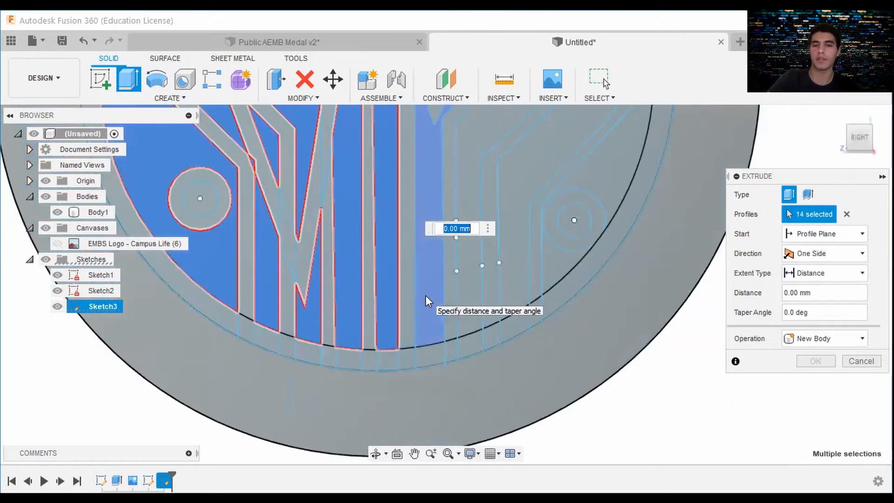
click(425, 295)
scroll(425, 295, up, 2)
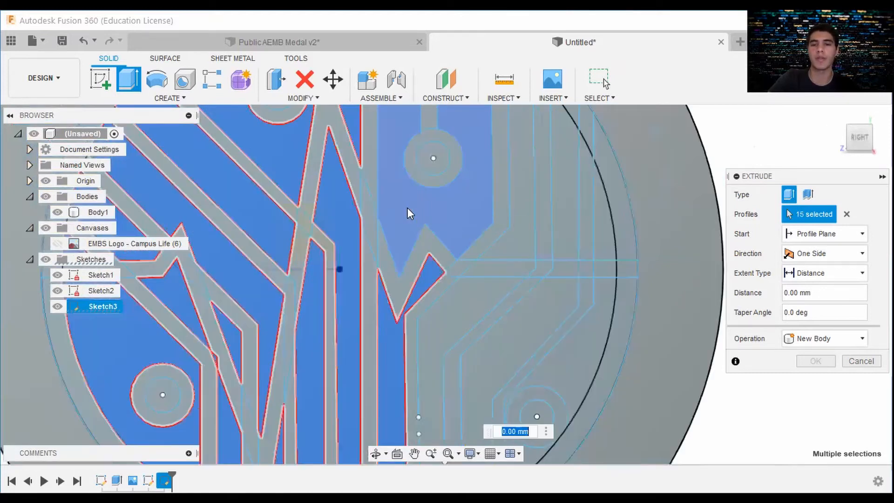
Add the region around the upper-right pad and the strips above the horizontal trace's right end to the extrusion profiles
click(407, 208)
scroll(407, 208, down, 2)
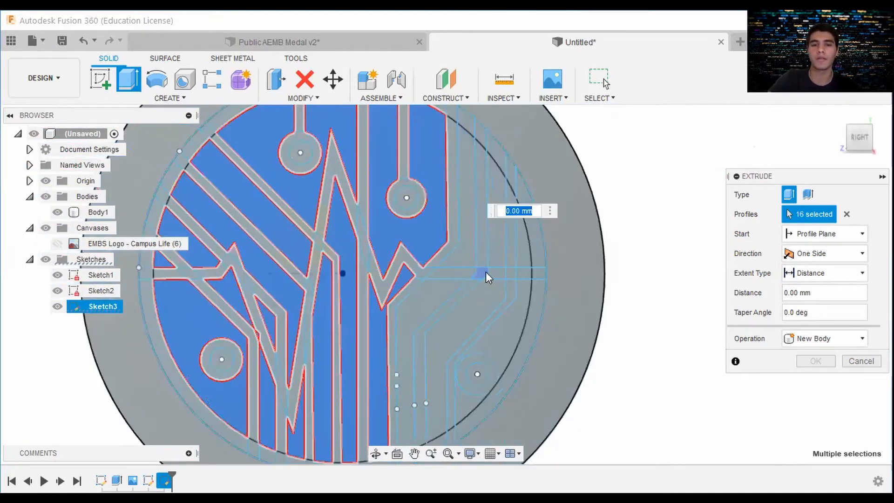
click(461, 245)
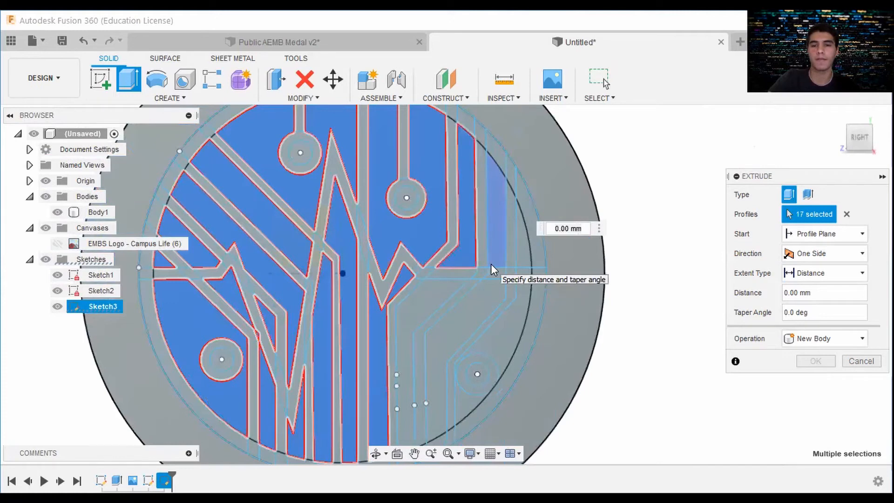
click(491, 263)
Add the bent background bands below the right horizontal trace and the area around the lower-right pad to the extrusion profiles
scroll(434, 297, up, 2)
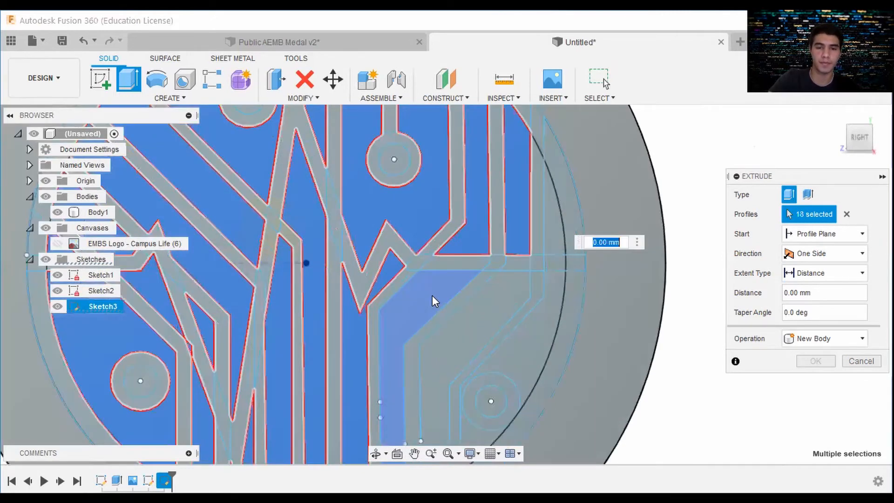
scroll(432, 295, down, 2)
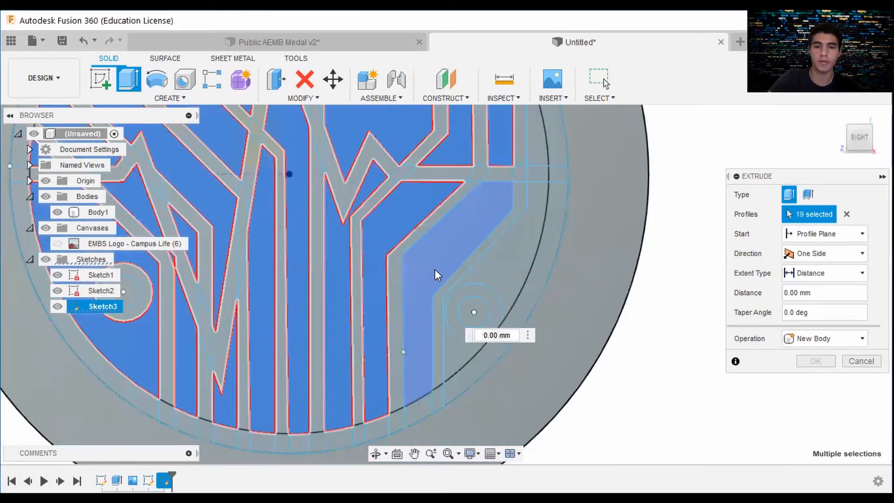
click(434, 269)
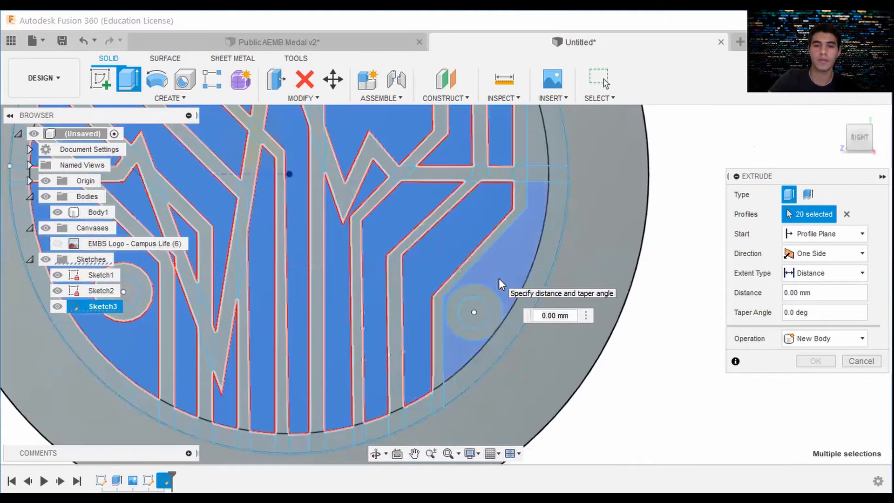
scroll(498, 278, down, 3)
click(498, 259)
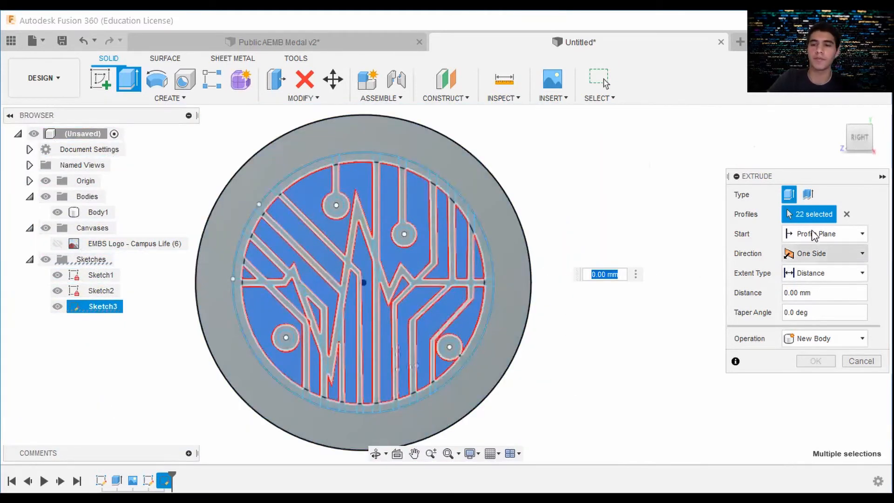
Cut the selected background regions into the medal with an extrusion distance of -0.50 mm
click(857, 142)
mouse_move(857, 142)
mouse_down()
mouse_move(853, 89)
mouse_move(876, 81)
mouse_up()
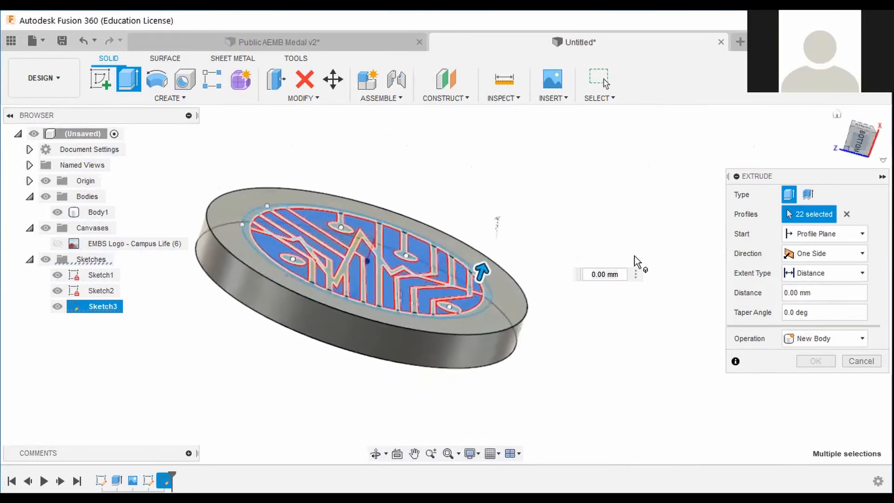
scroll(496, 271, up, 3)
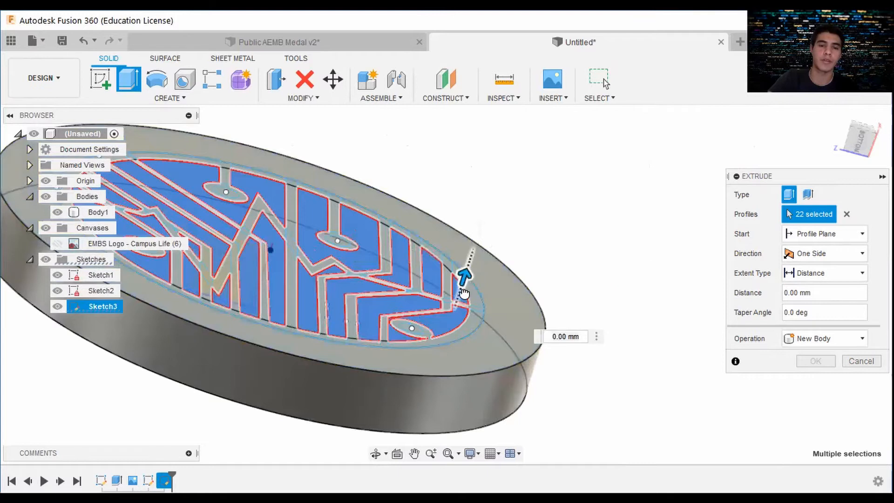
drag(465, 278, 467, 305)
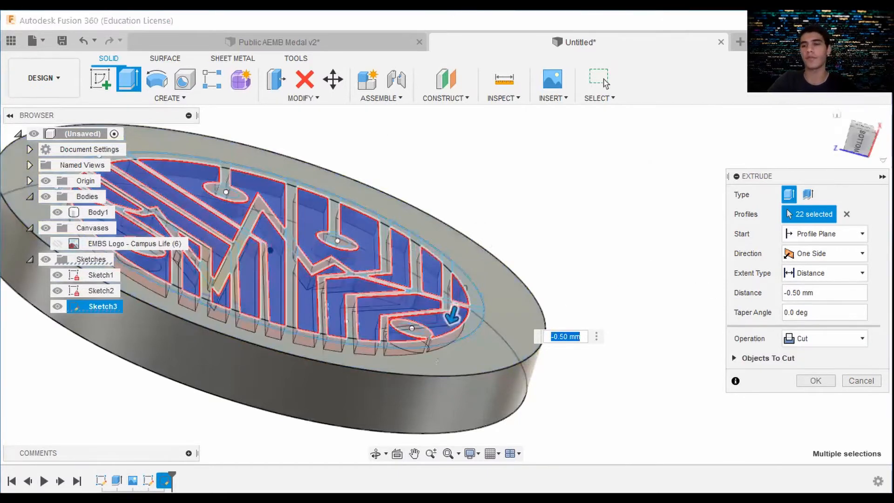
drag(843, 140, 838, 152)
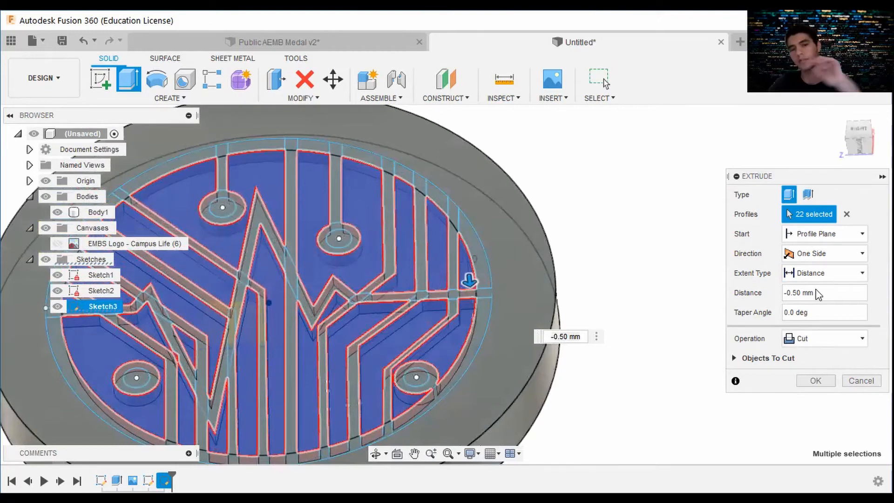
drag(855, 159, 858, 166)
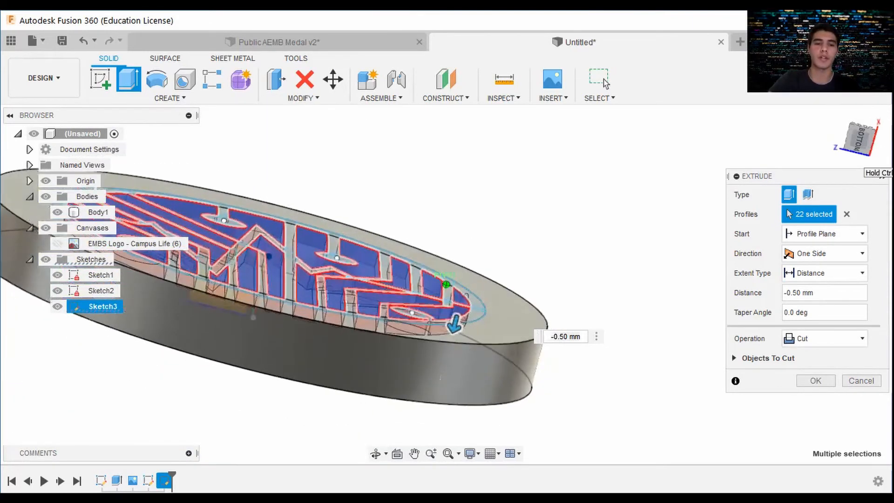
click(816, 381)
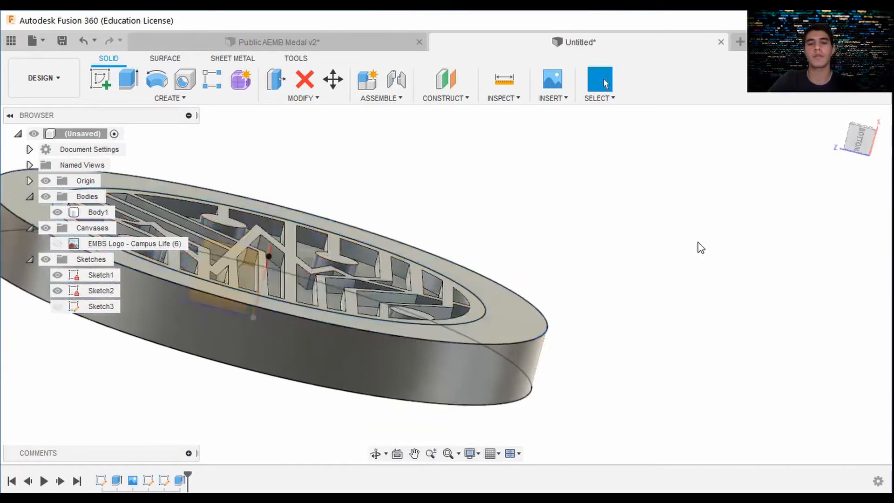
drag(854, 140, 838, 152)
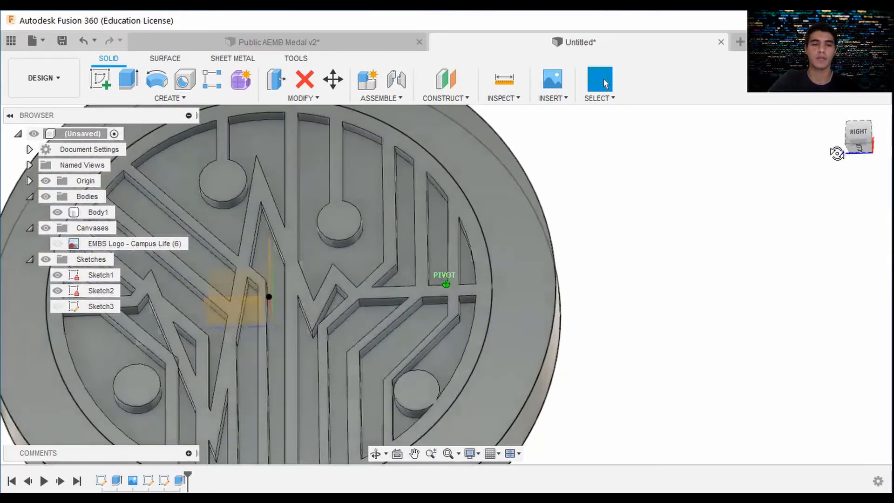
middle_drag(591, 249, 776, 271)
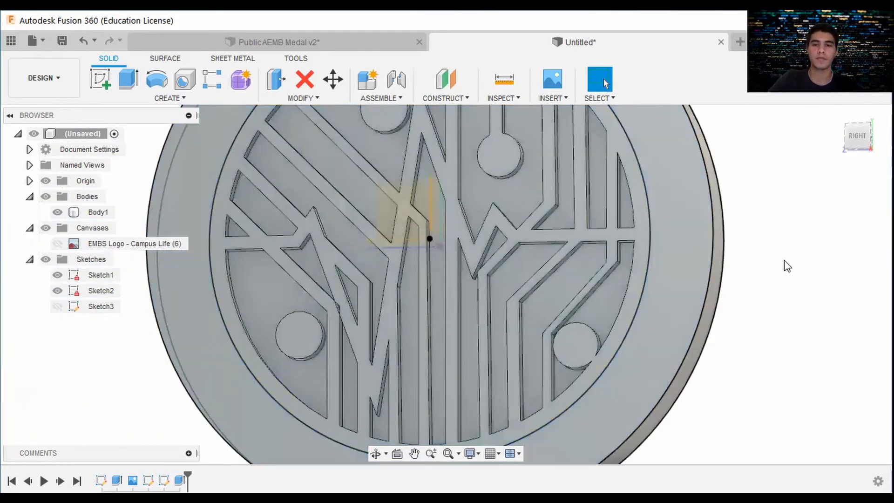
scroll(754, 279, down, 5)
scroll(708, 271, up, 1)
scroll(481, 213, up, 1)
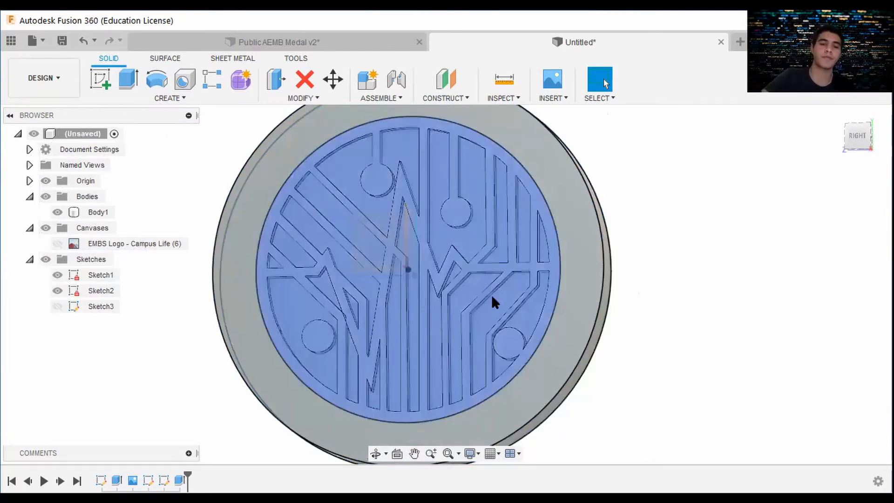
click(128, 83)
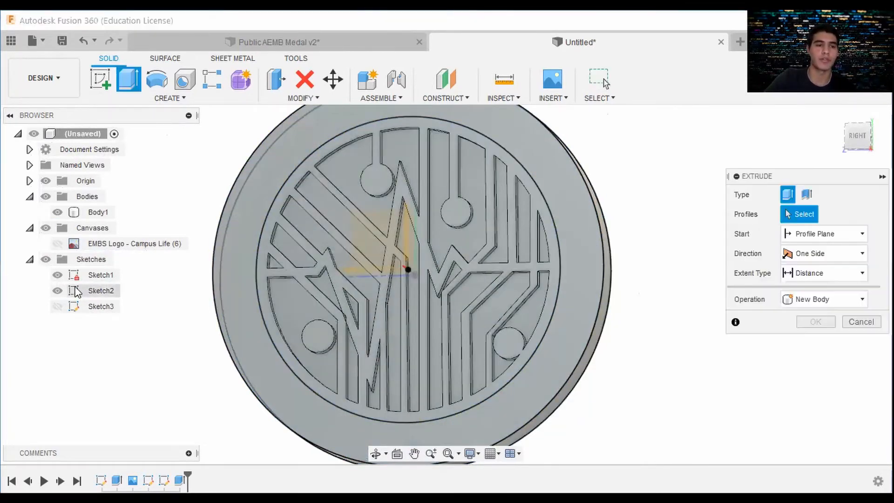
click(59, 306)
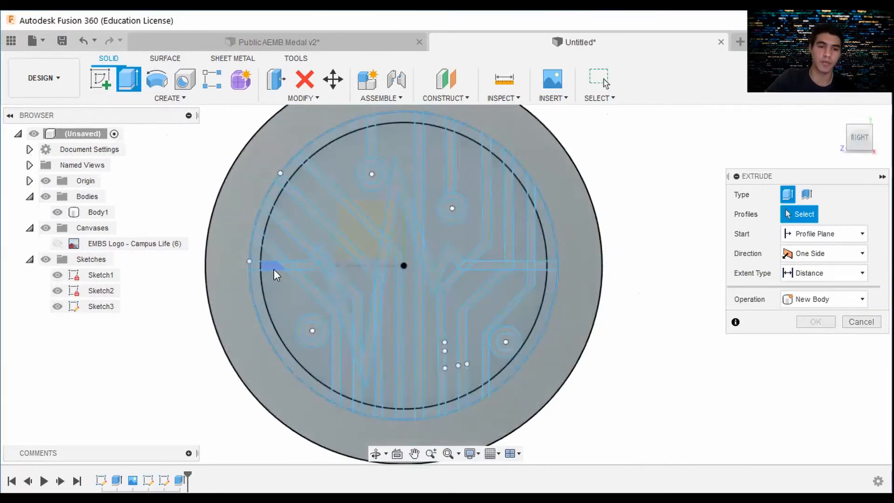
scroll(267, 270, up, 3)
click(251, 264)
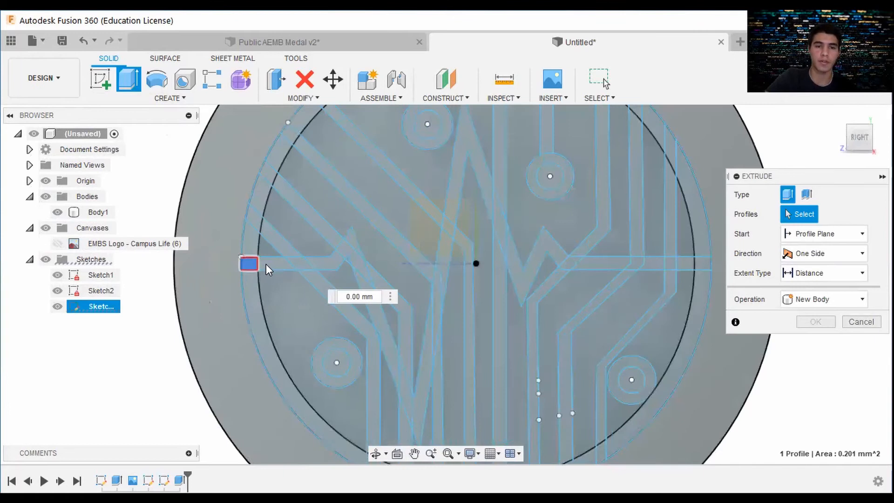
click(267, 264)
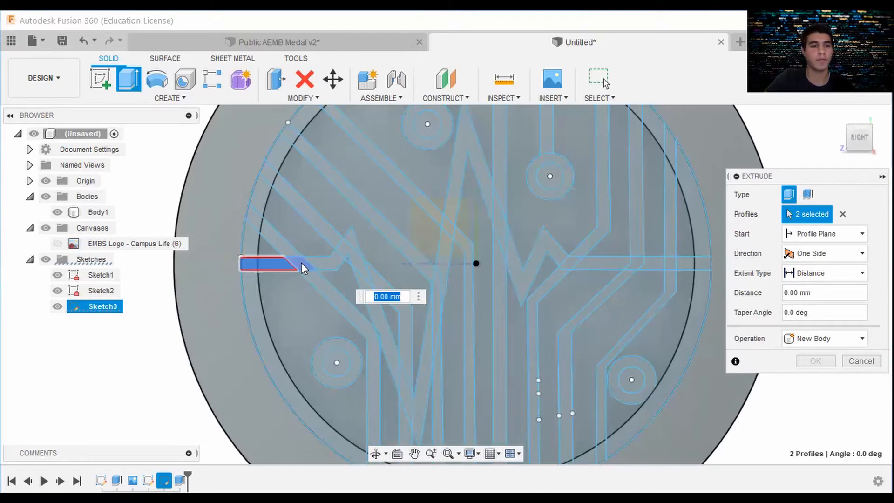
key(Escape)
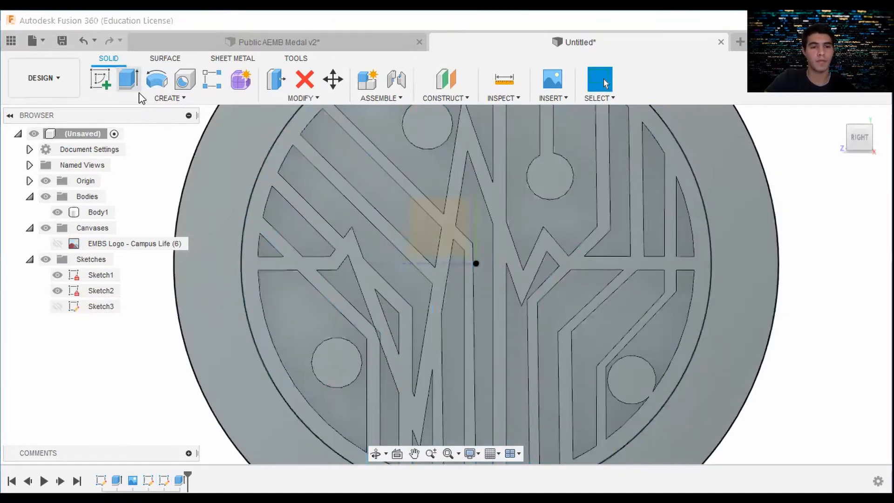
click(132, 81)
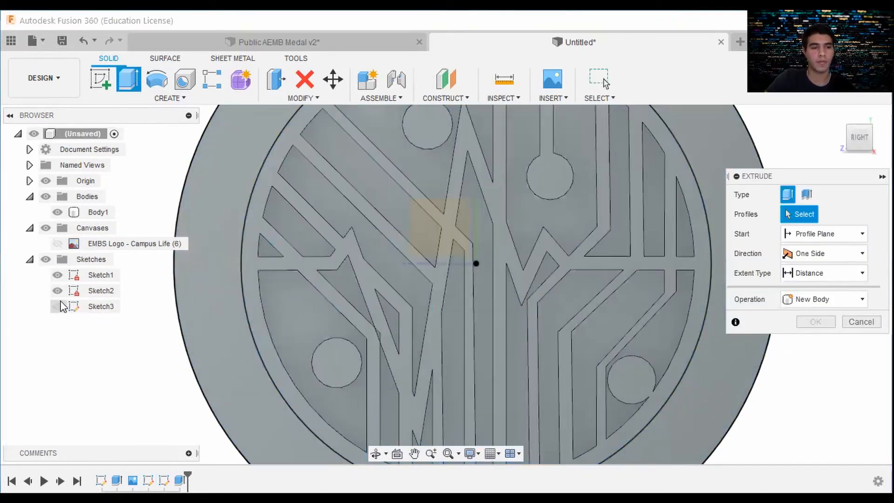
click(57, 306)
scroll(273, 256, up, 5)
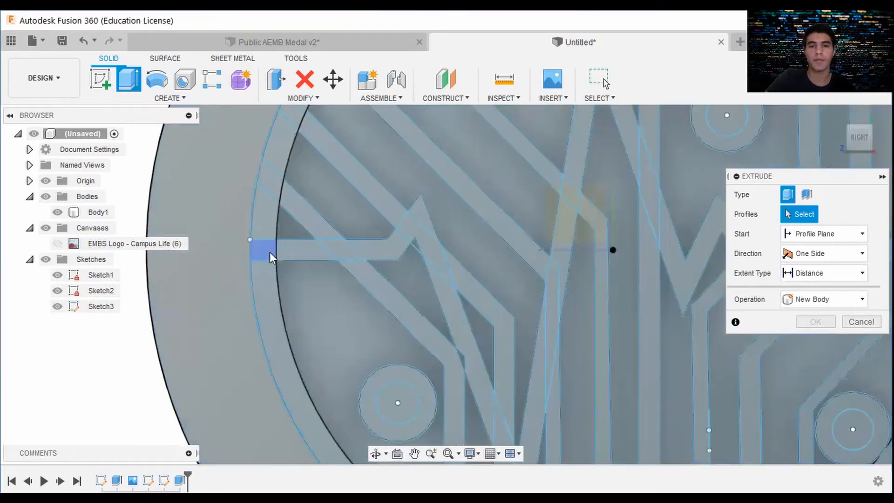
click(269, 253)
click(426, 216)
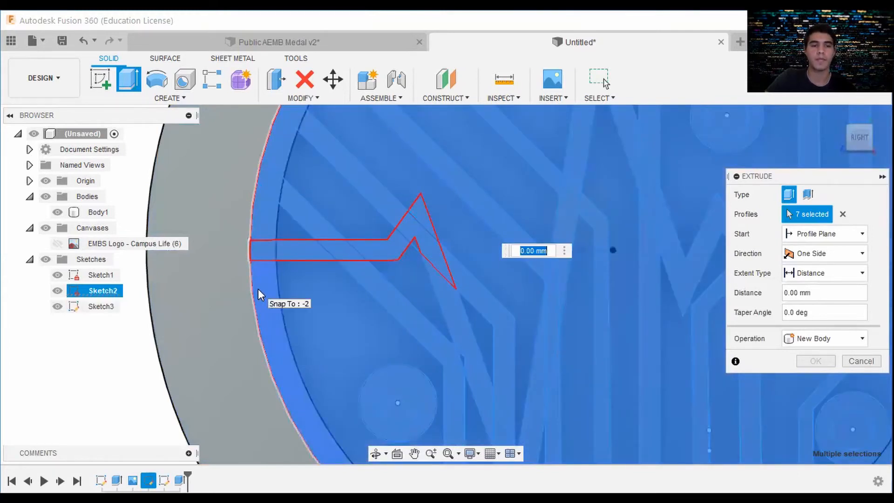
key(Escape)
scroll(423, 224, down, 5)
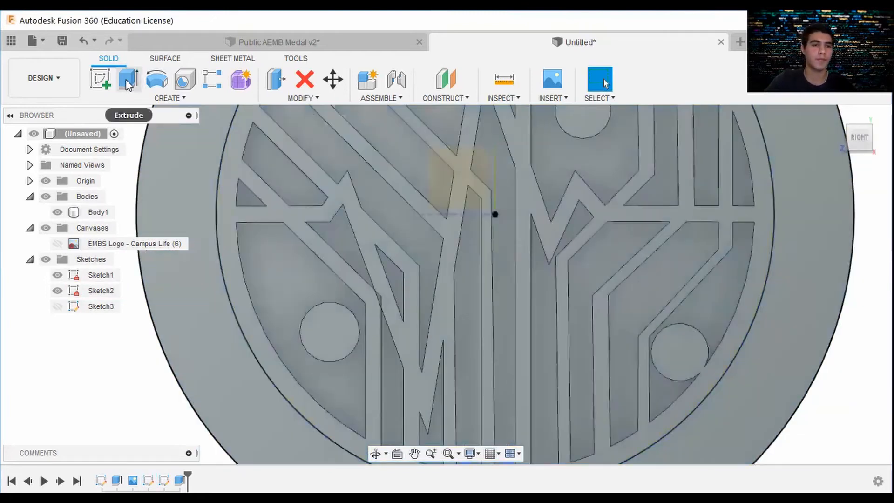
Start an extrusion with Sketch3 shown and select the heartbeat's deepest downward spike as profiles
click(127, 83)
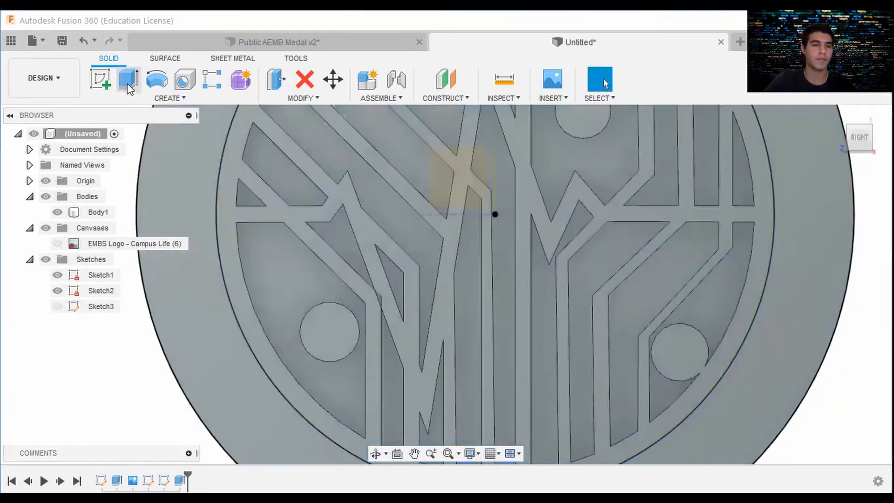
click(56, 304)
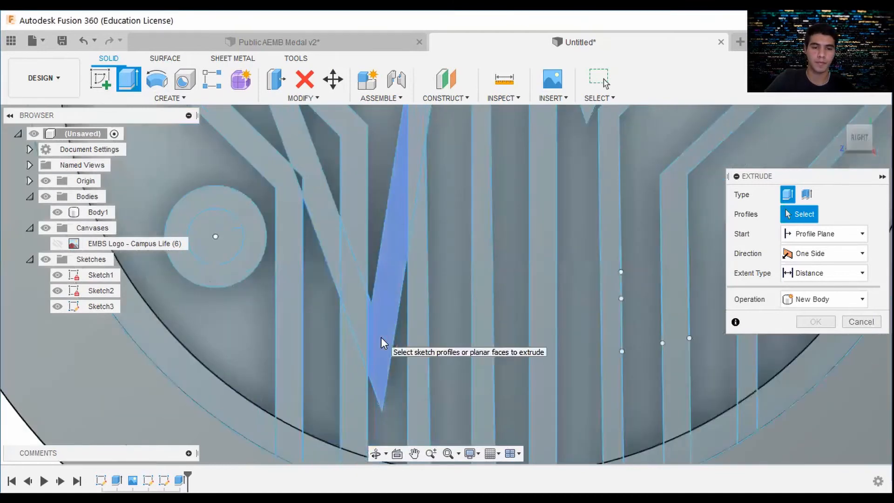
click(372, 326)
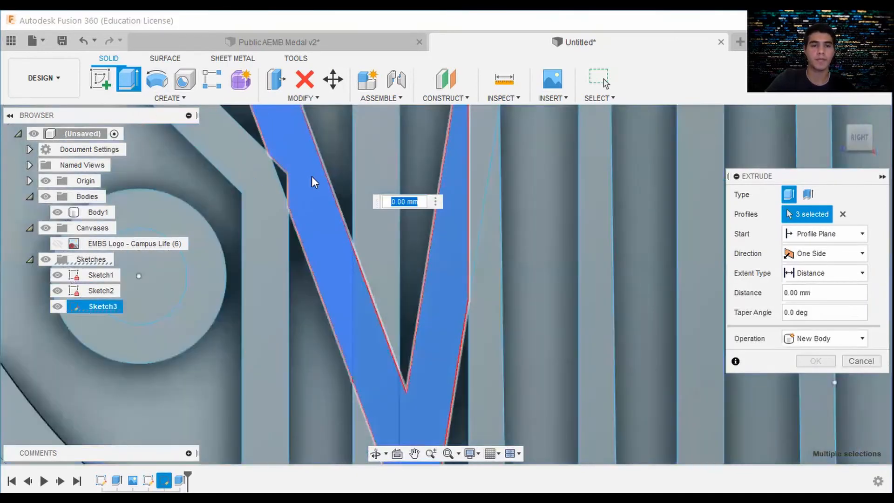
Add the heartbeat's small left peak and its left horizontal segment up to the inner circle to the extrusion profiles
scroll(311, 176, down, 5)
scroll(310, 284, up, 5)
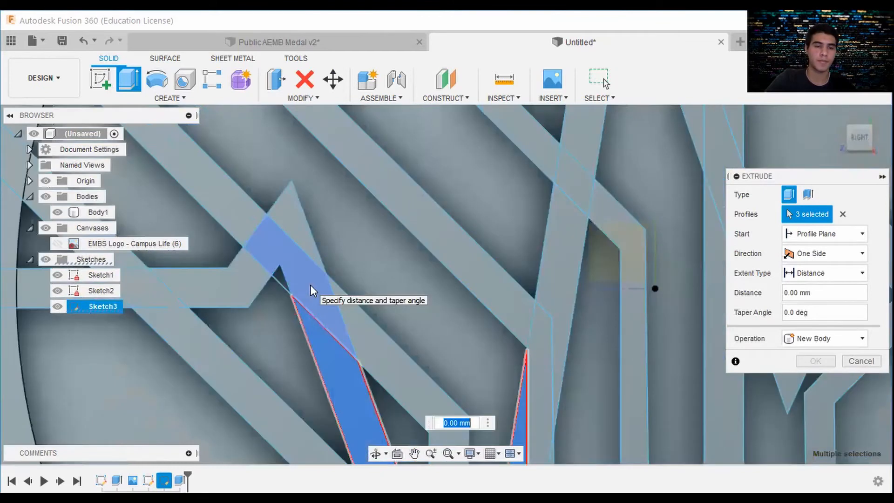
scroll(310, 284, up, 2)
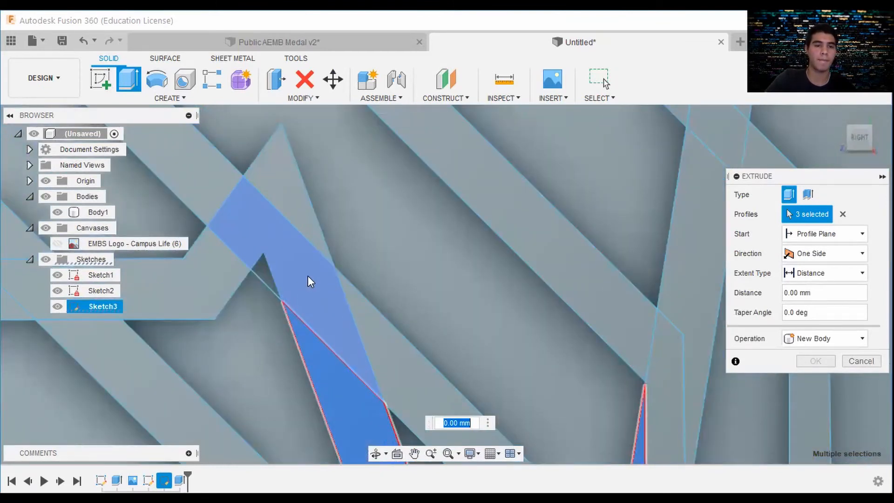
click(309, 276)
click(187, 279)
scroll(299, 285, down, 2)
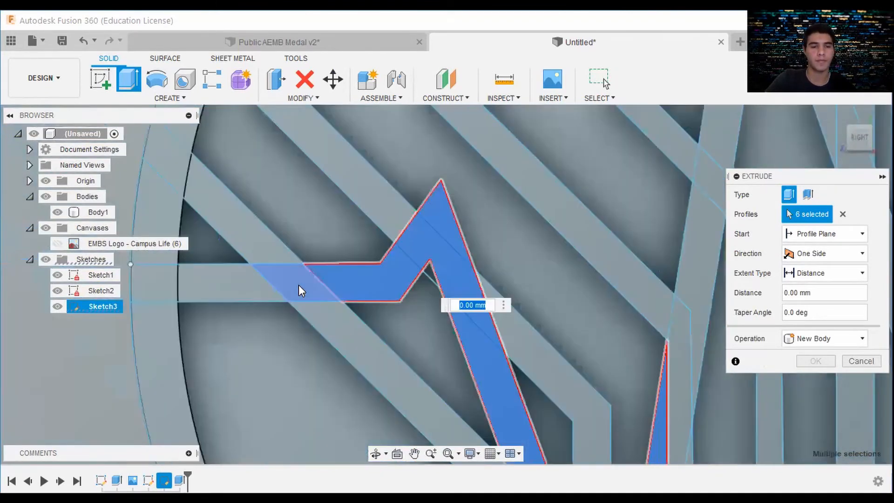
click(298, 285)
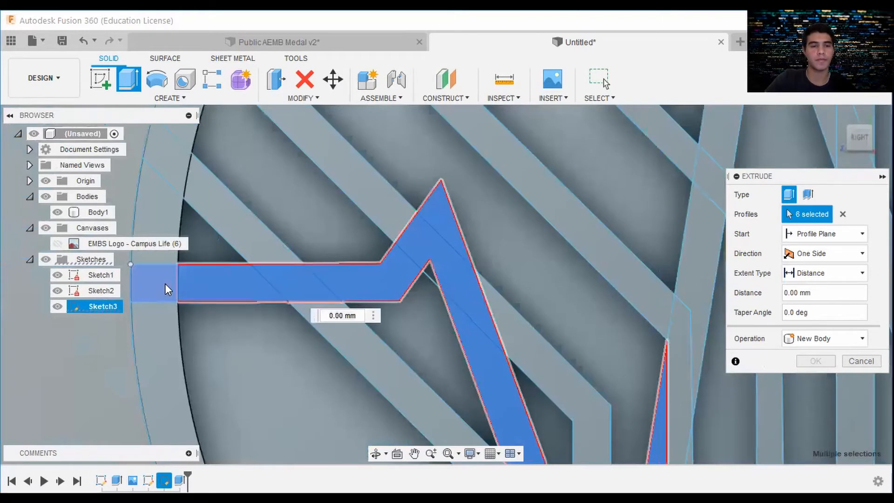
click(165, 289)
Add the long rising stroke and the tallest peak of the heartbeat to the extrusion profiles
scroll(510, 279, down, 4)
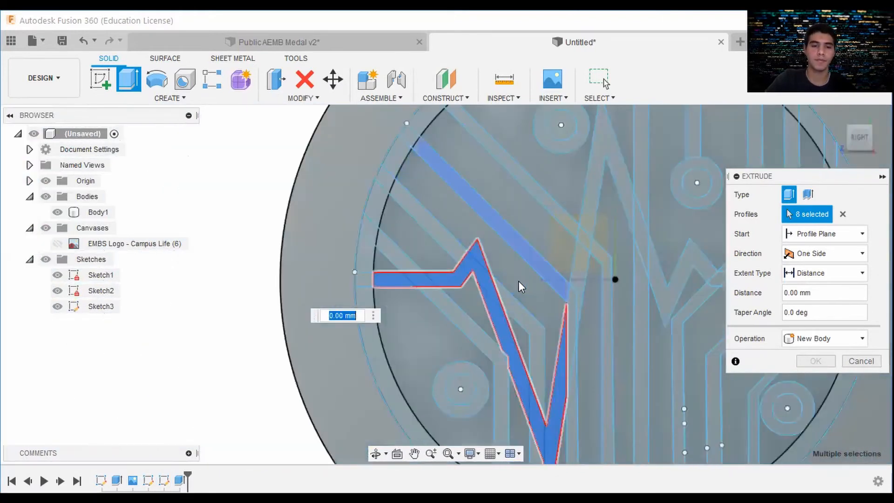
scroll(518, 281, up, 4)
click(298, 321)
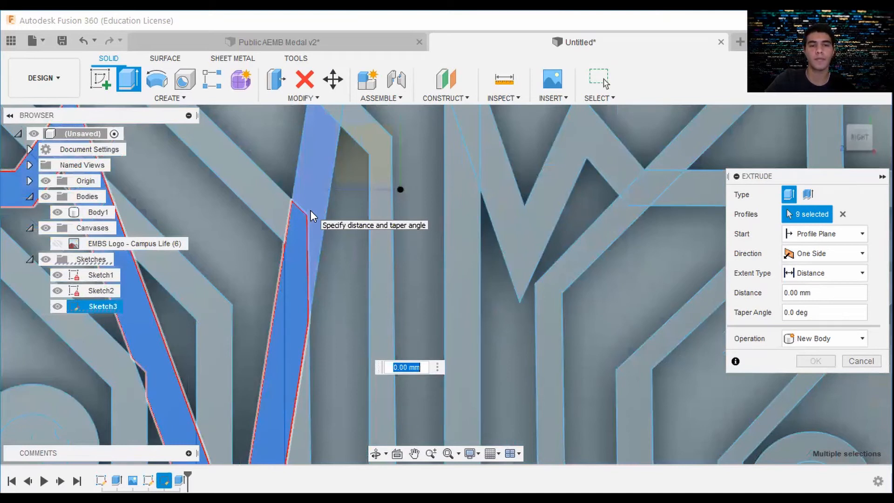
click(310, 211)
middle_drag(311, 210, 407, 302)
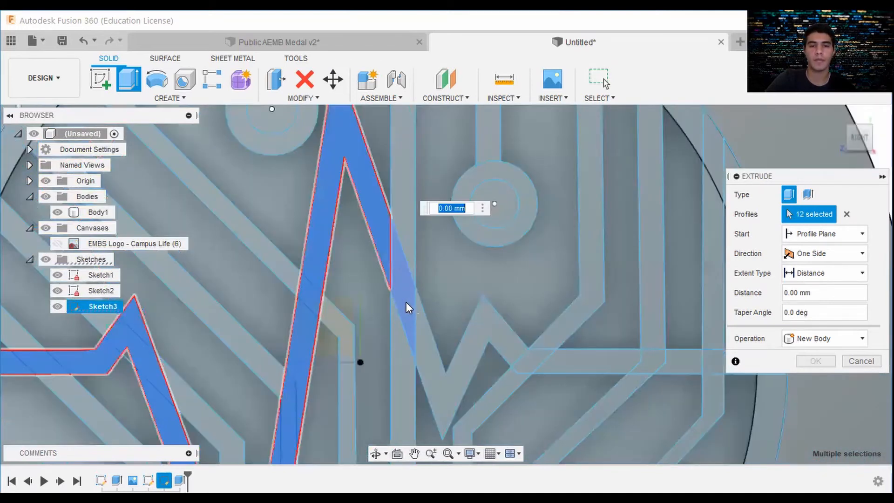
Add the falling stroke, the small right zigzag and the right horizontal segment of the heartbeat to the extrusion profiles
click(406, 302)
middle_drag(406, 302, 432, 298)
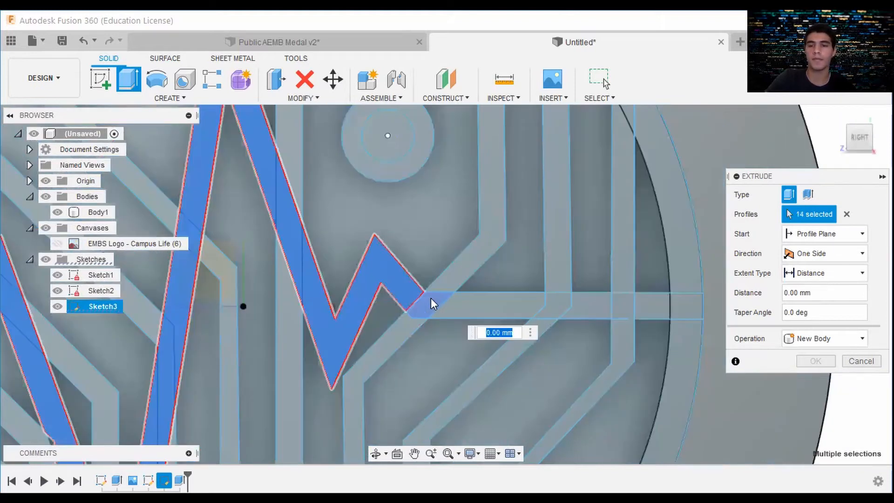
click(431, 298)
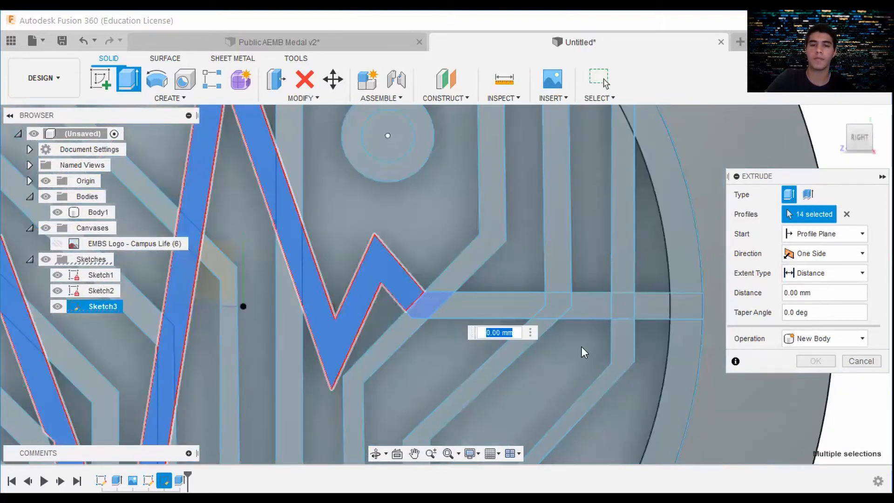
Extrude the selected heartbeat outline 0.5 mm as a new body
scroll(577, 342, down, 5)
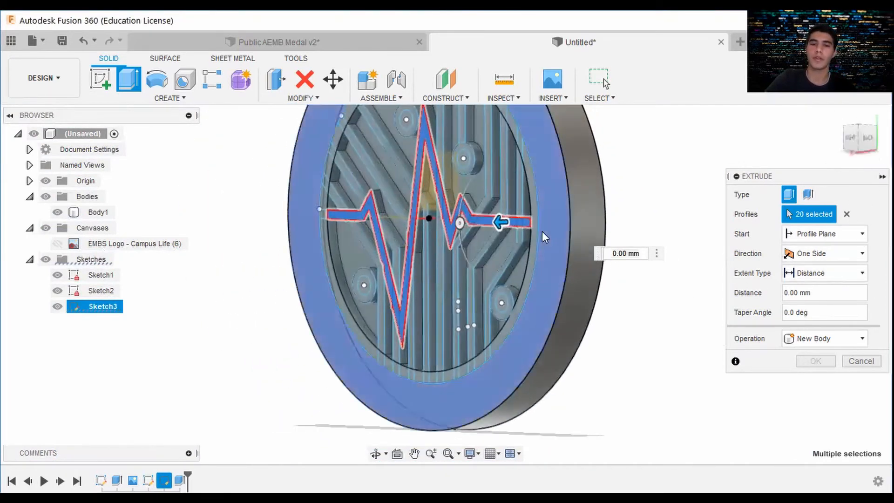
mouse_move(500, 222)
mouse_down()
mouse_move(476, 225)
mouse_move(492, 224)
mouse_up()
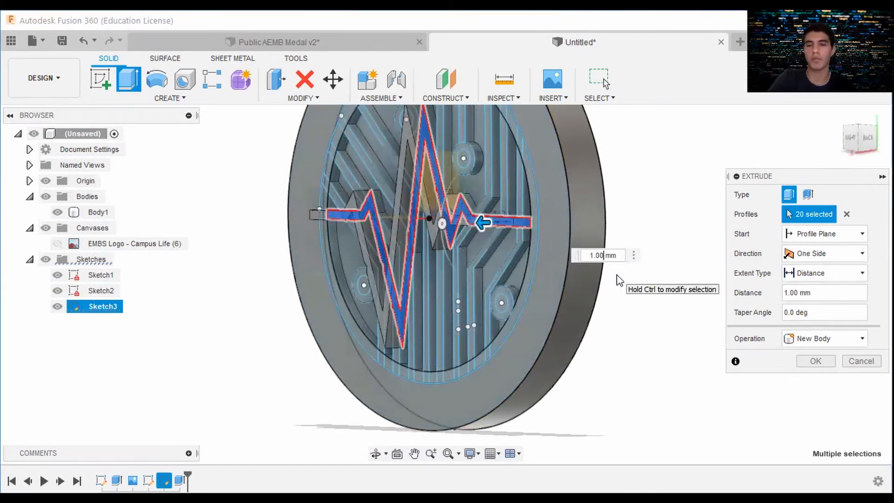
text(.5)
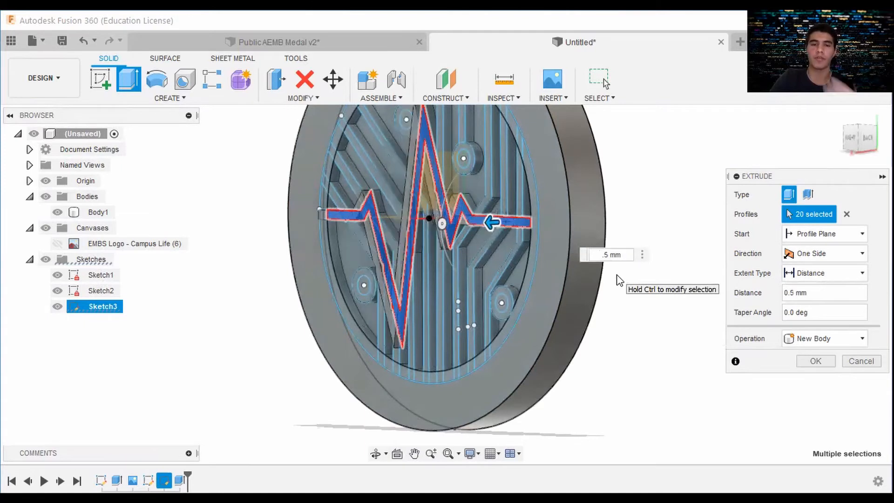
click(801, 366)
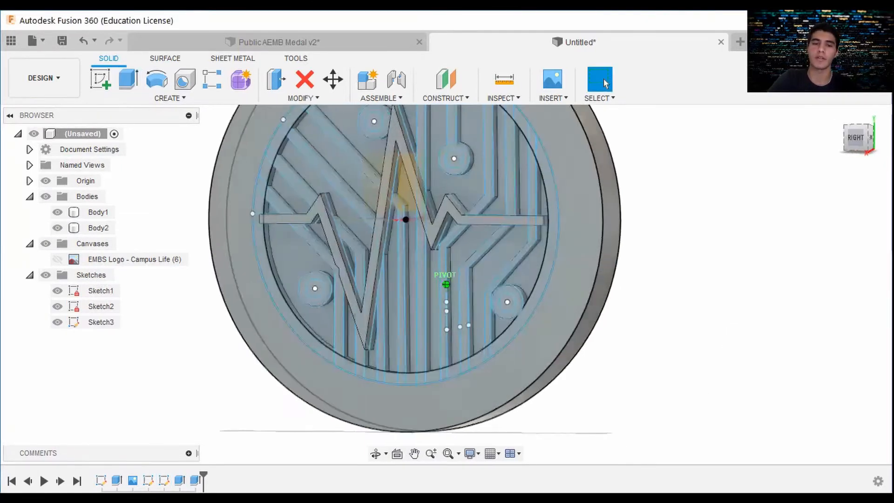
Start another extrusion and select the inner circles of the two upper round pads as profiles
mouse_move(605, 223)
shift+middle_down()
mouse_move(582, 226)
mouse_move(645, 226)
shift+middle_up()
click(859, 139)
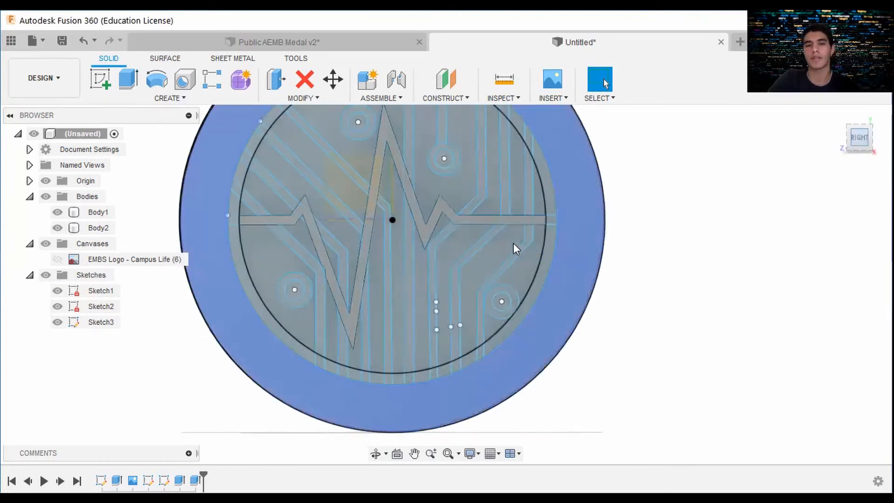
scroll(300, 201, up, 3)
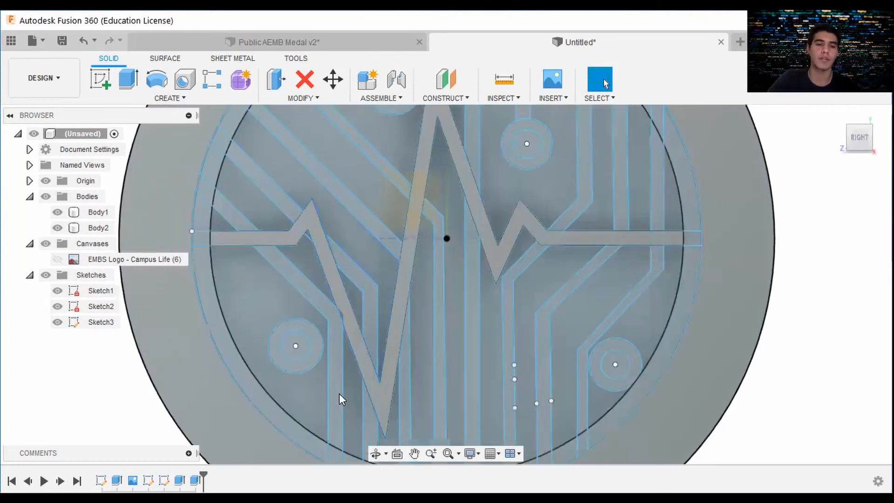
scroll(517, 256, down, 3)
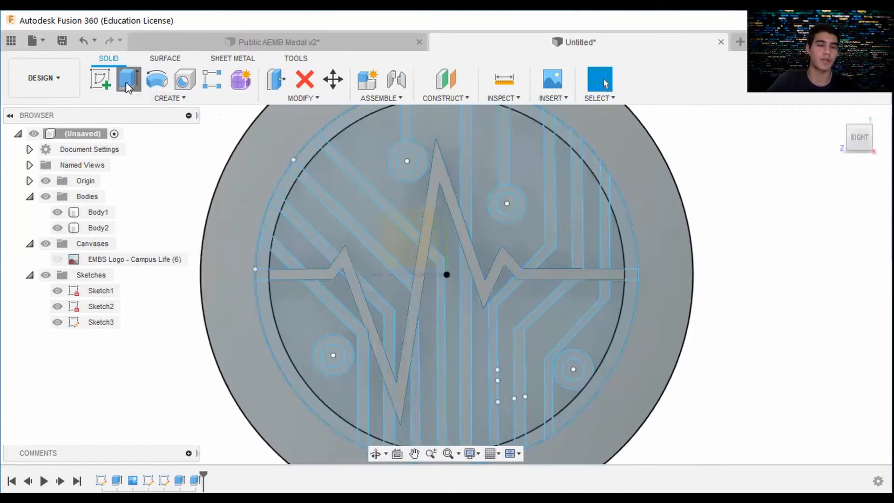
click(140, 92)
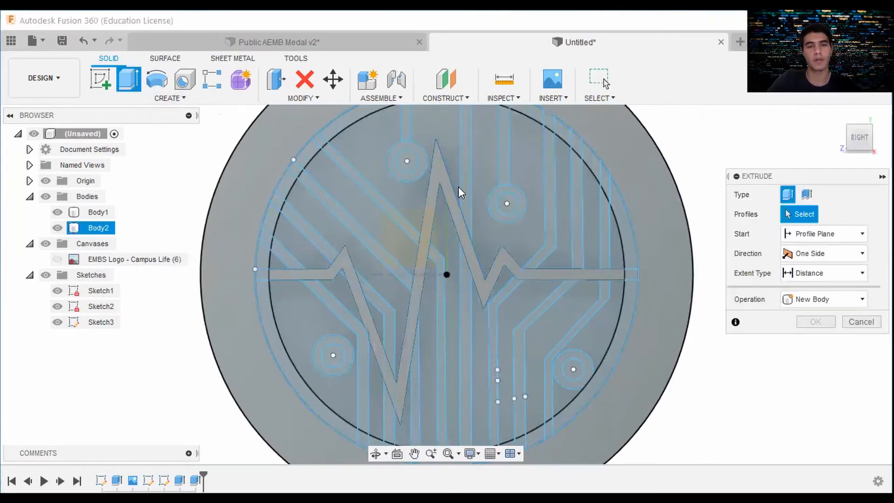
click(415, 158)
click(512, 206)
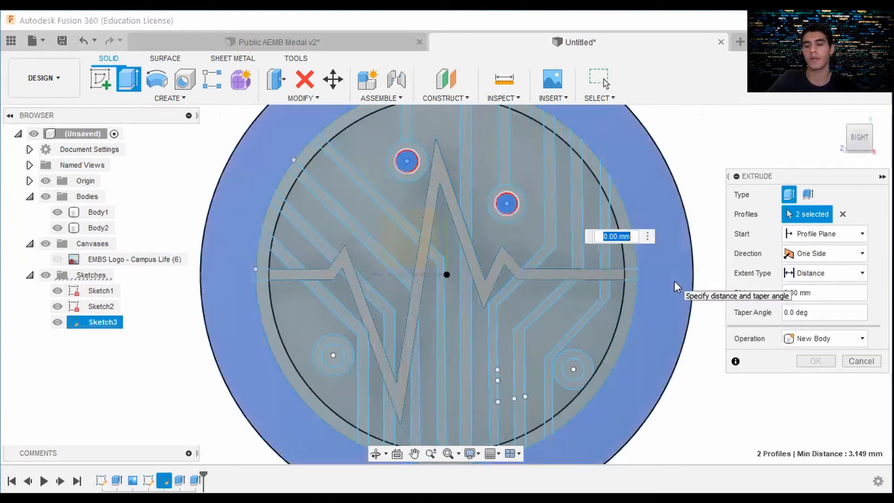
Cut the selected inner circles of the two upper round pads with a distance of -0.50 mm
text(50)
key(Left)
key(Left)
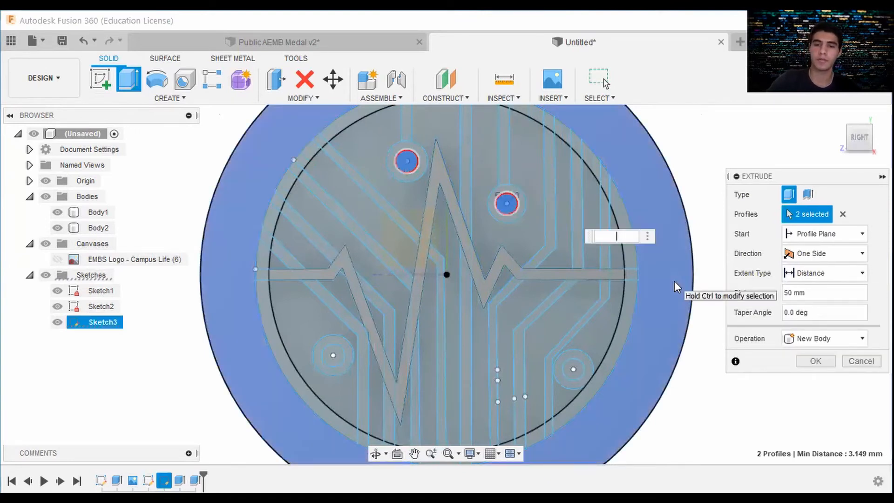
text(.50)
key(Left)
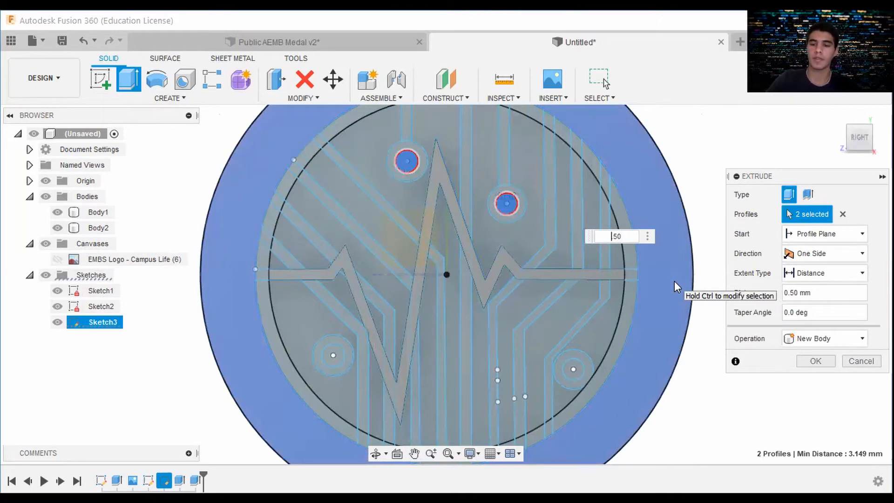
text(-)
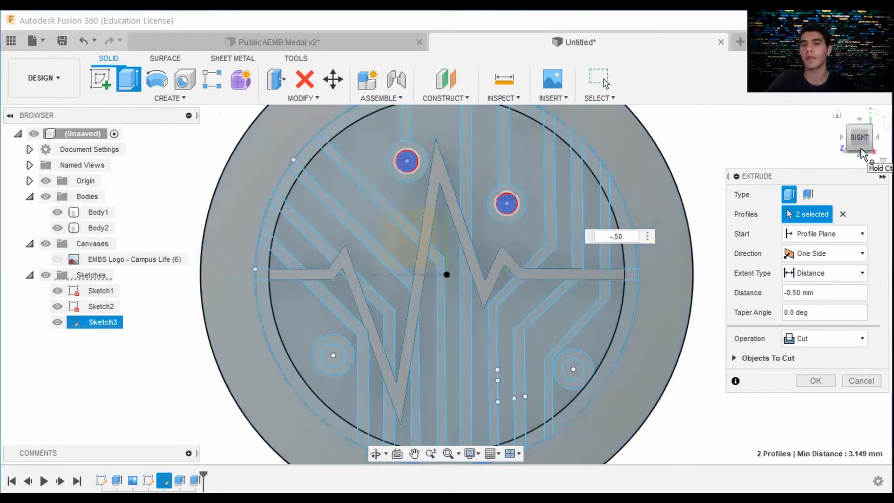
click(872, 160)
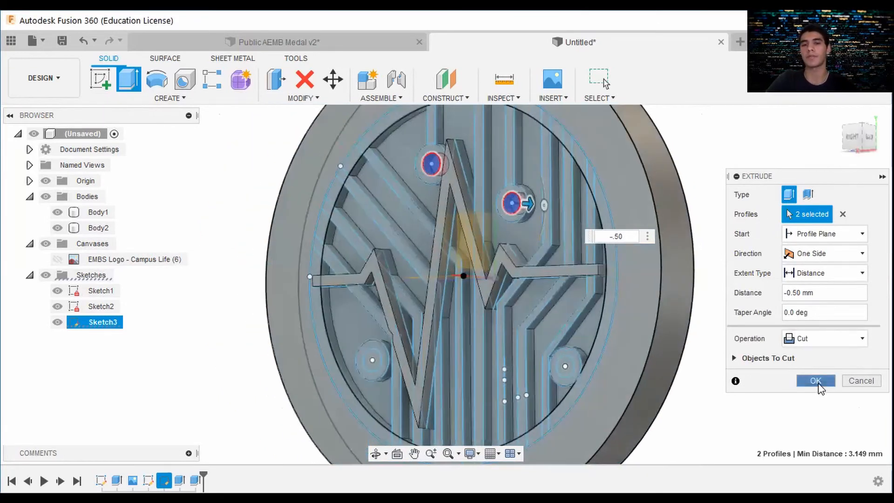
click(815, 381)
Edit the last cut to add the inner circles of the two lower round pads to its profiles
scroll(599, 281, down, 5)
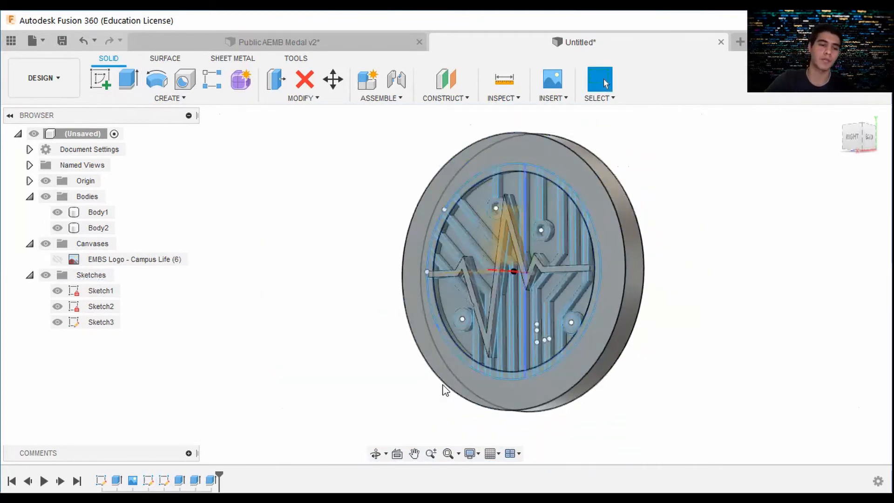
click(212, 479)
right_click(212, 480)
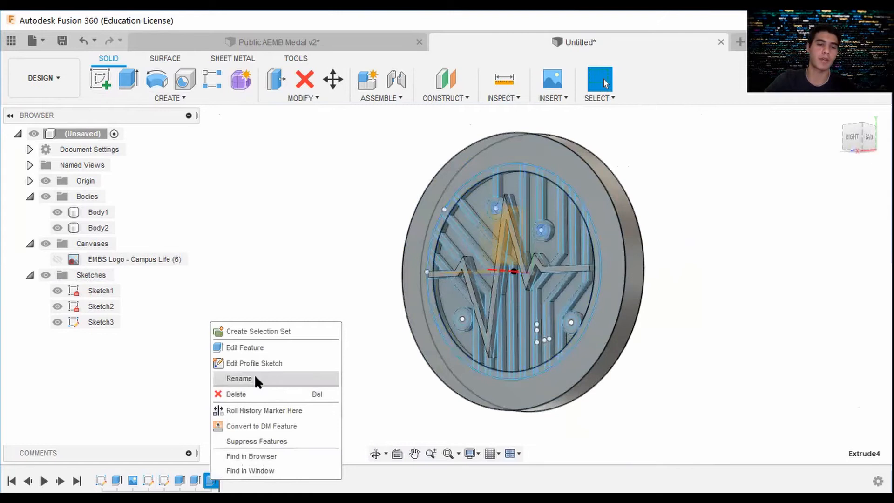
click(259, 350)
scroll(579, 344, up, 6)
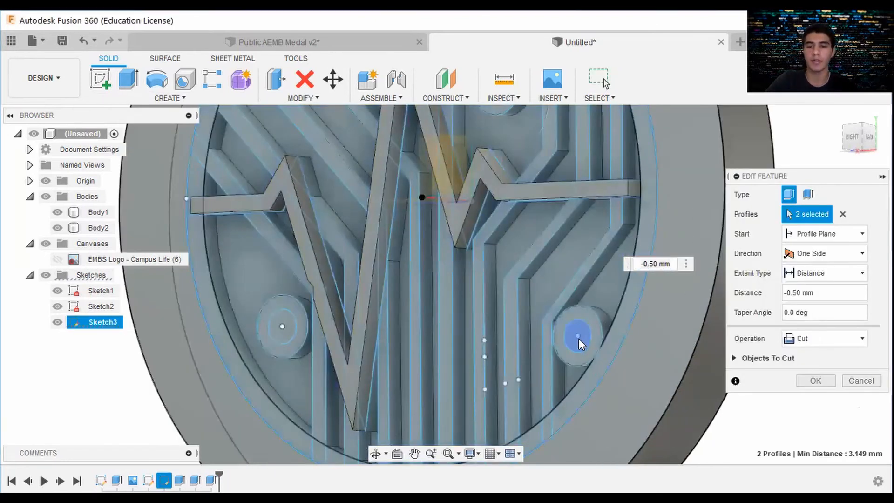
click(578, 343)
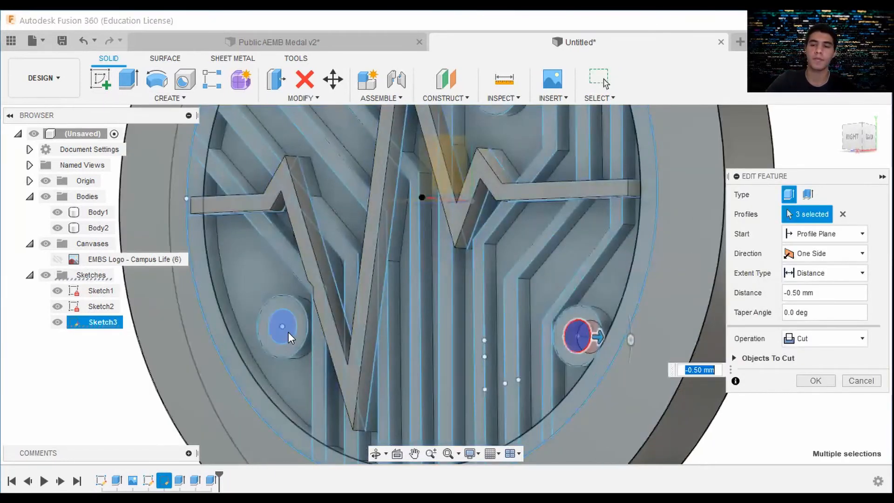
click(810, 379)
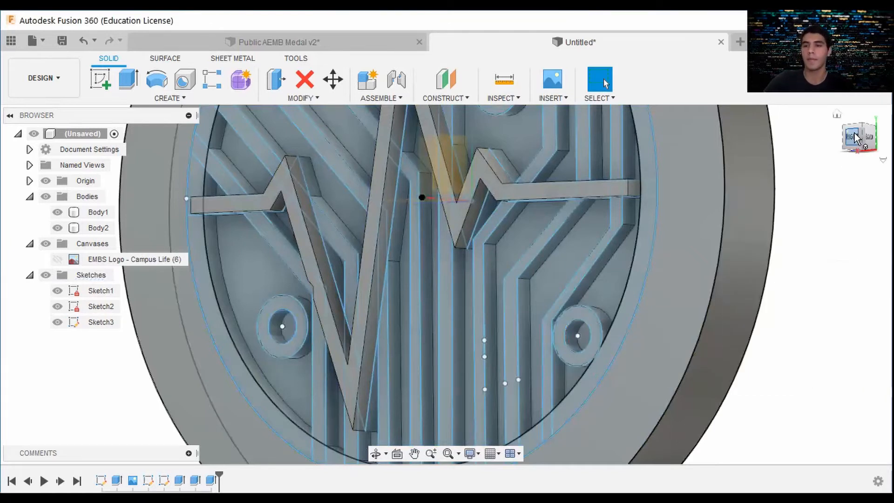
Create a sketch on the front face of the medal's outer ring and begin a centre-diameter circle at the origin
scroll(644, 272, down, 5)
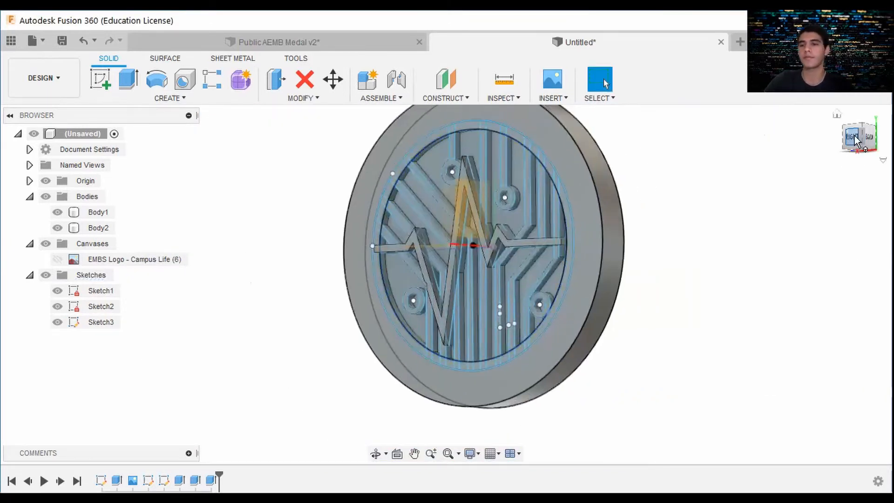
click(852, 139)
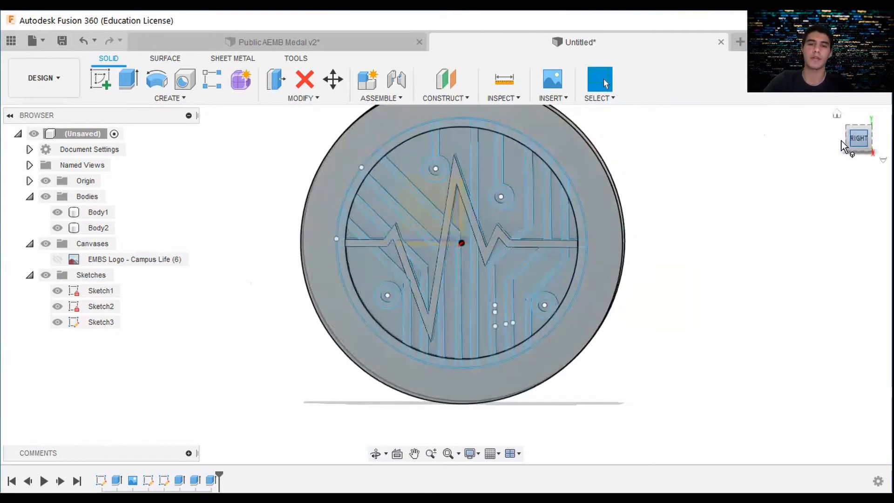
click(323, 202)
click(338, 381)
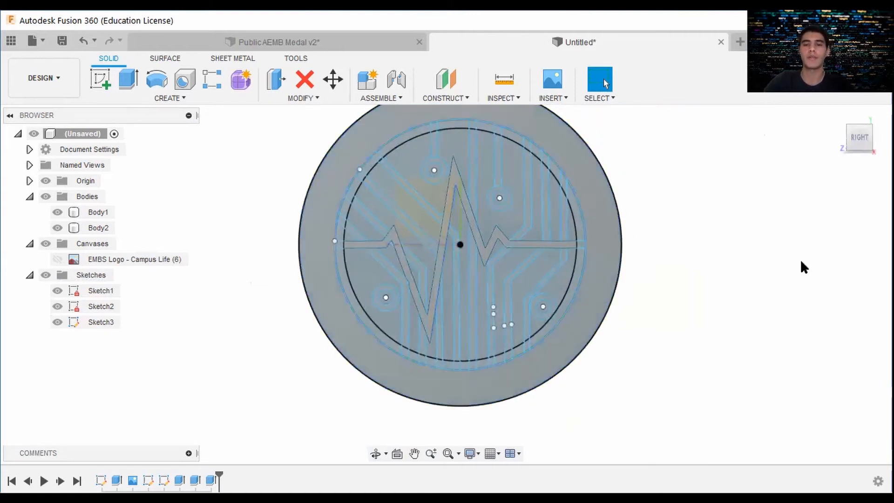
scroll(745, 279, down, 2)
middle_drag(708, 295, 681, 294)
scroll(426, 277, up, 2)
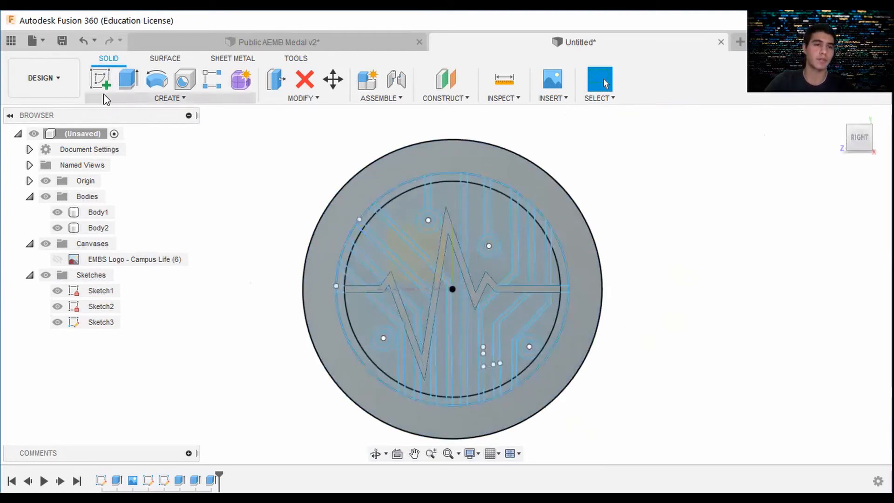
click(98, 81)
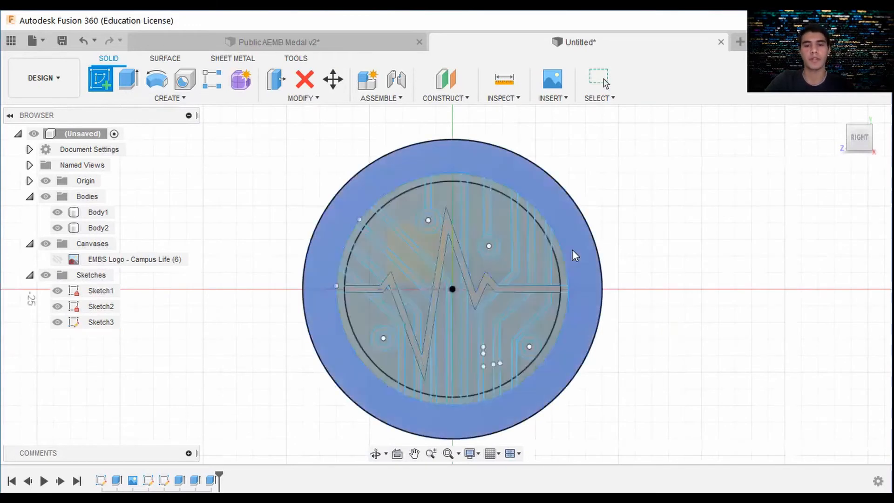
click(570, 250)
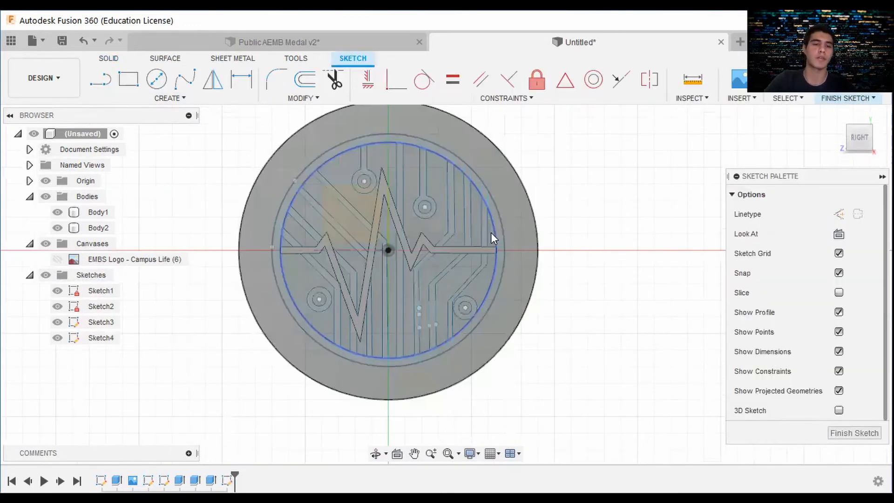
click(157, 79)
click(388, 251)
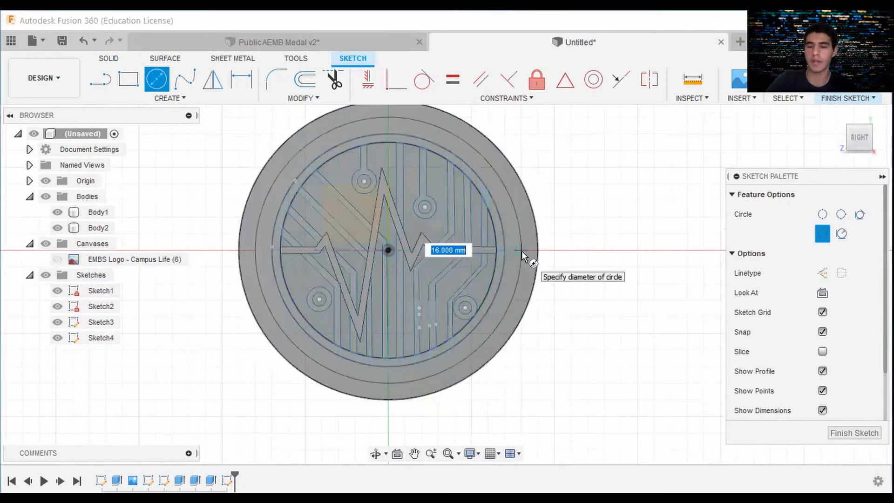
Draw a 16 mm diameter circle centred on the medal and a 9 mm horizontal line from the medal's left edge to the centre
text(16)
key(Return)
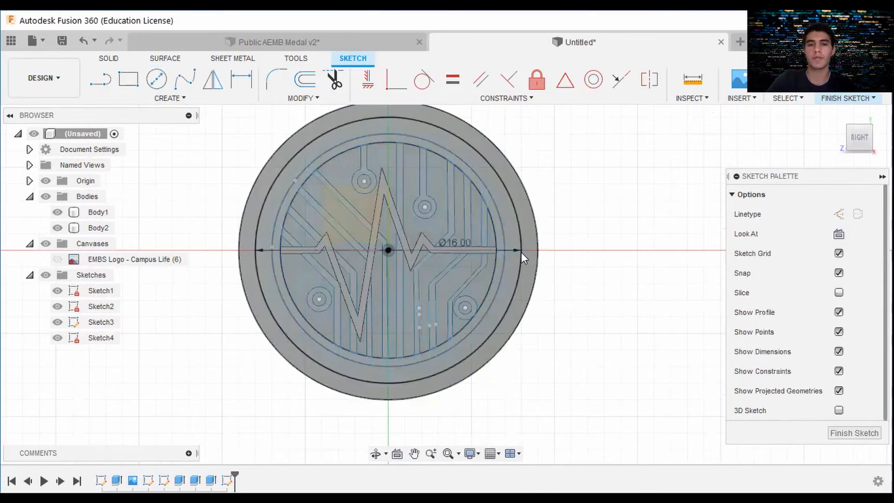
click(97, 85)
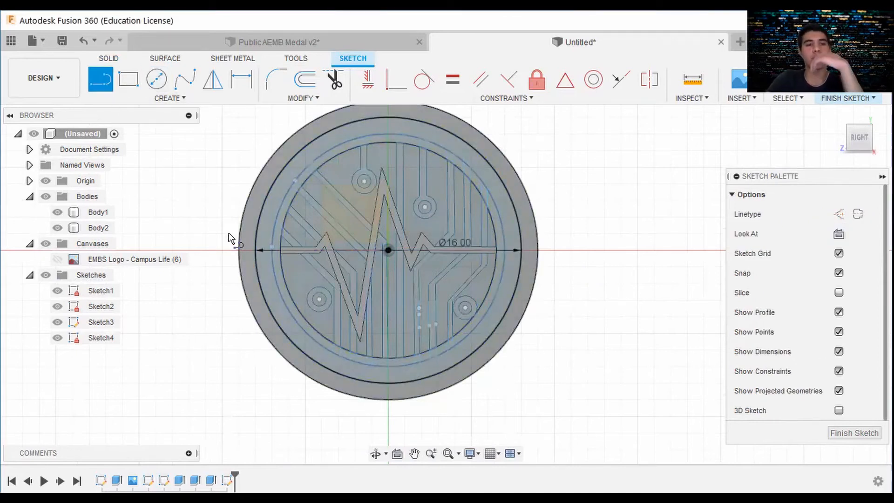
click(387, 250)
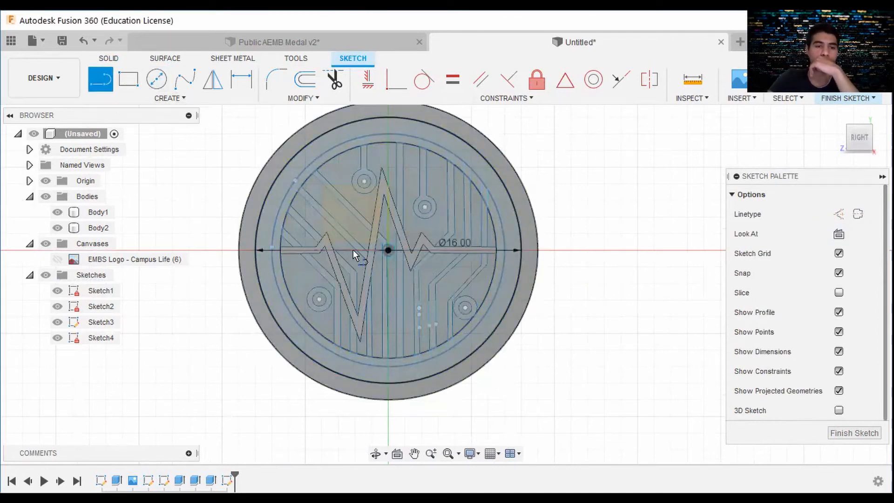
click(239, 250)
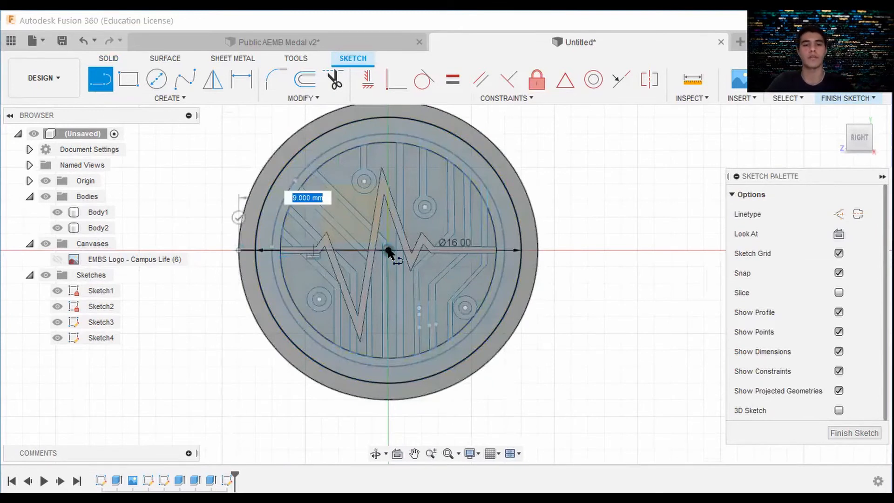
click(539, 250)
drag(539, 250, 574, 288)
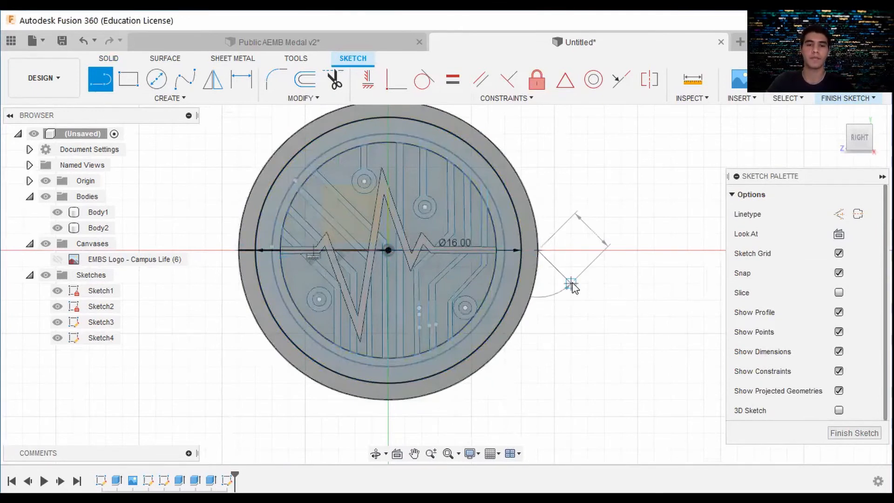
key(Escape)
Draw a 9 mm horizontal line from the medal's centre to its right edge
scroll(517, 255, up, 3)
key(l)
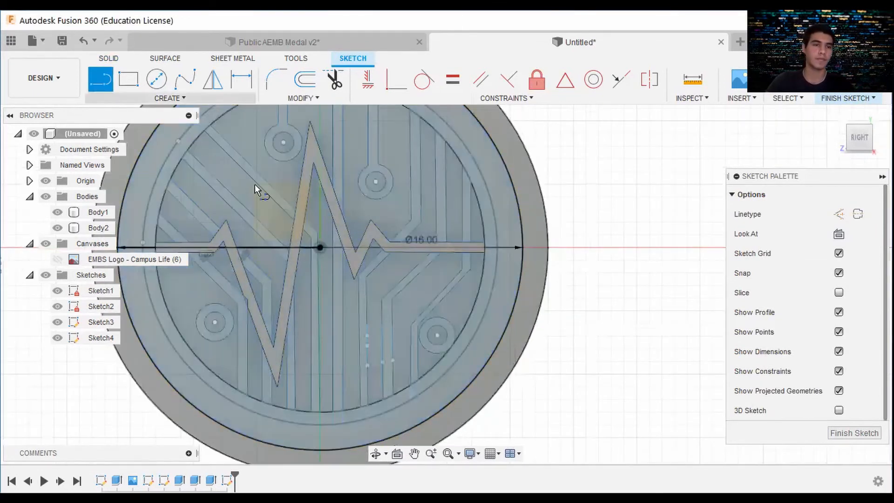
click(320, 248)
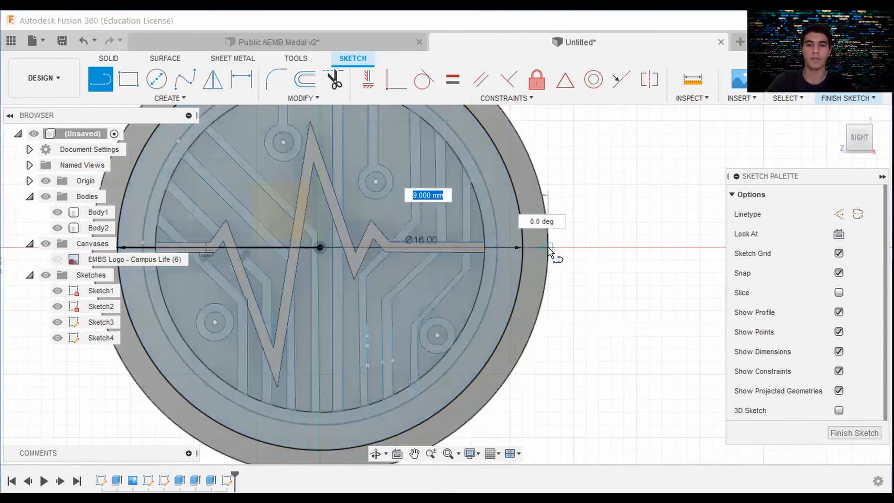
key(Escape)
scroll(591, 324, down, 3)
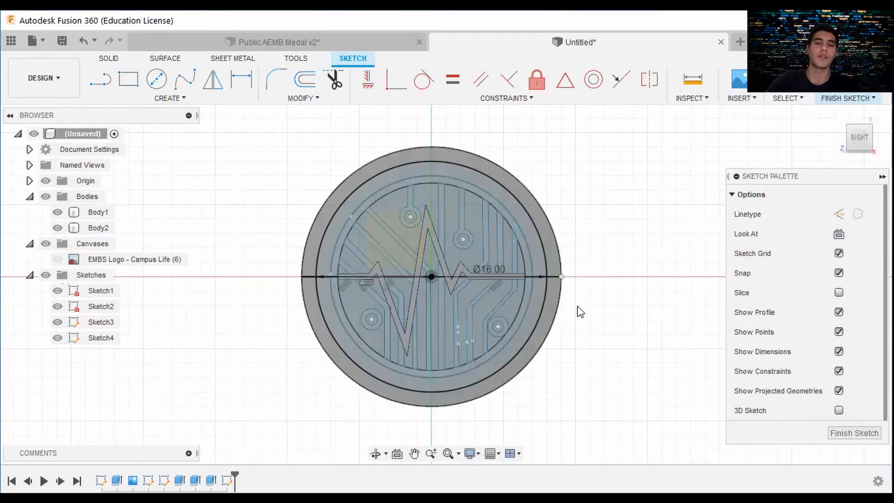
Trim away the upper half of the 16 mm circle, leaving only the arc below the horizontal line
scroll(333, 258, up, 3)
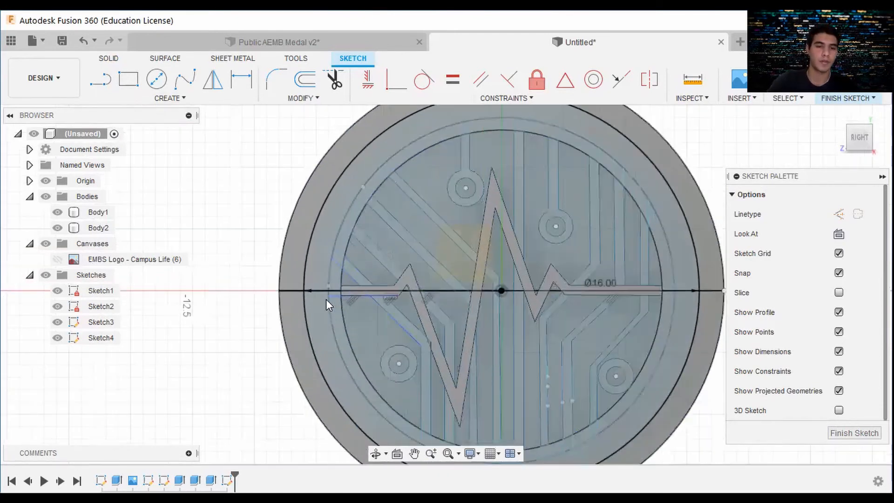
click(334, 80)
click(299, 255)
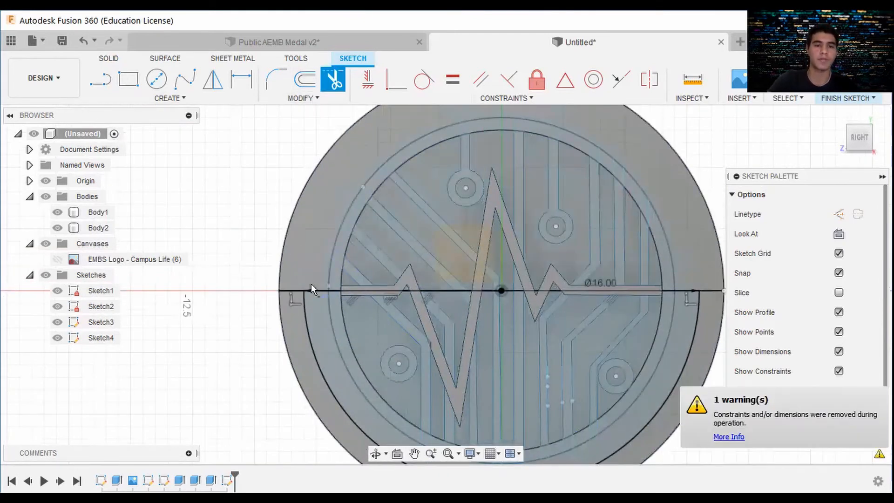
scroll(526, 298, down, 3)
middle_drag(644, 294, 532, 264)
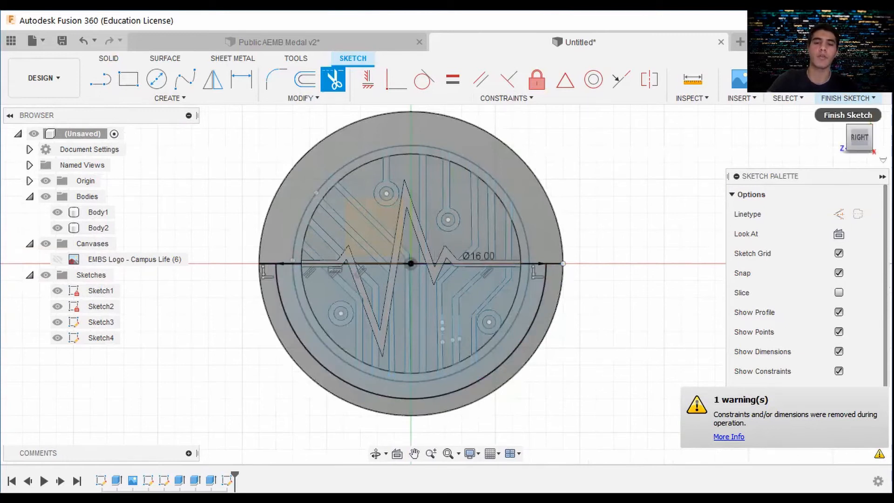
Create sketch text along a path, using the lower 8 mm radius arc as the path and EMBS as the text
click(159, 92)
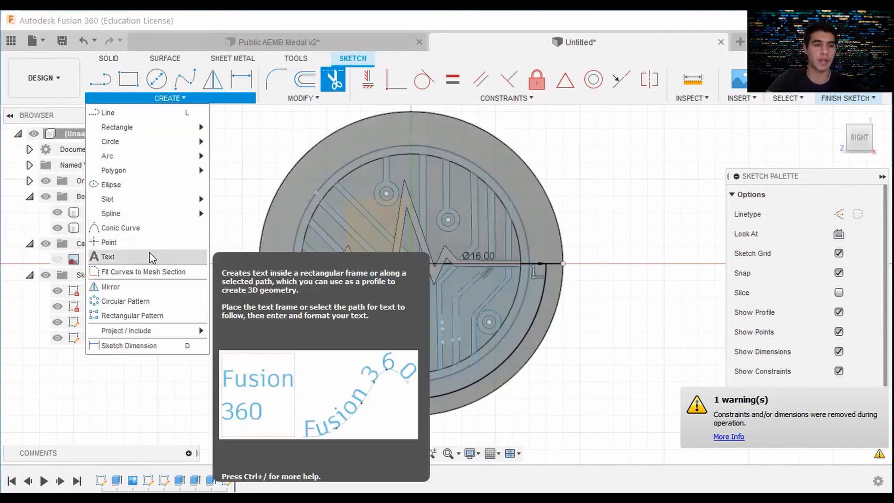
key(Escape)
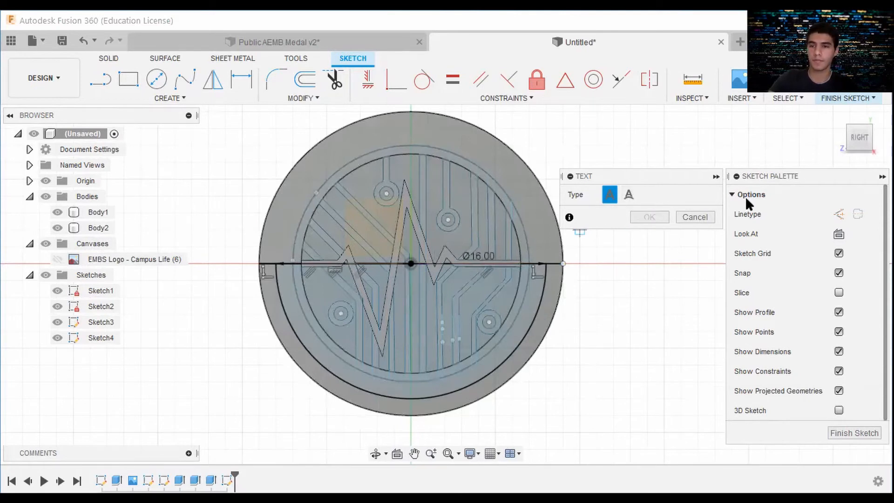
click(629, 193)
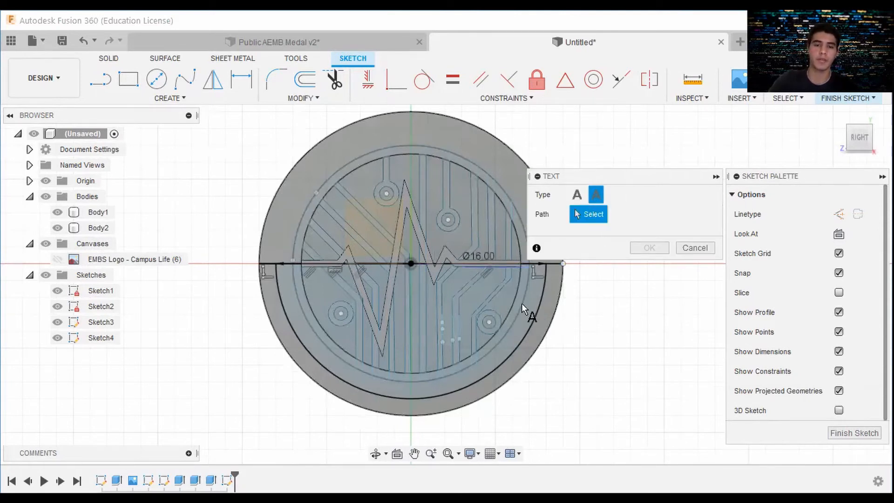
click(528, 323)
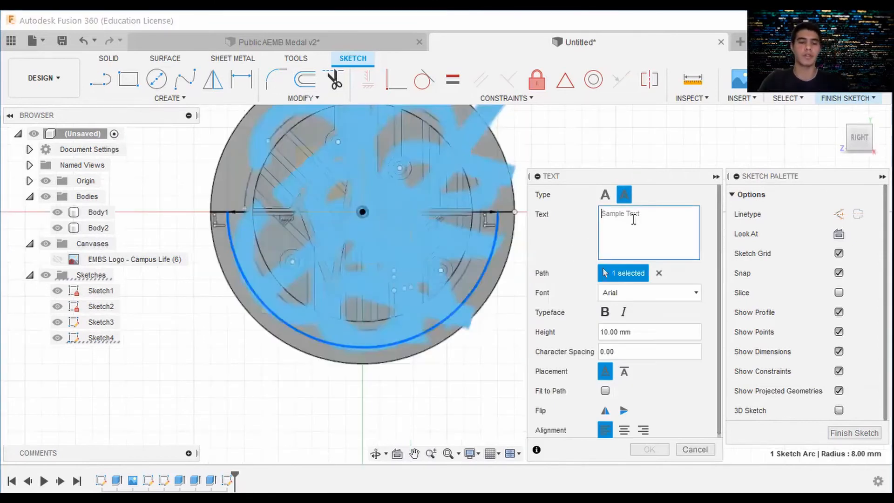
text(EMBS)
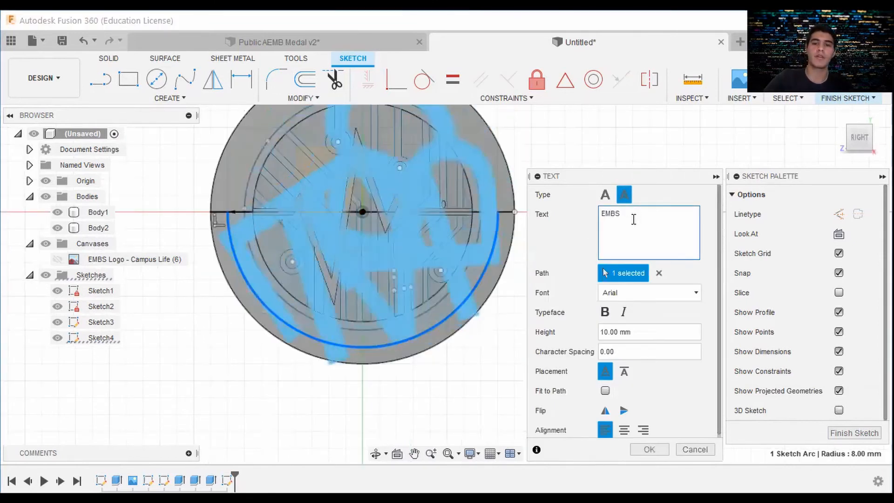
Set the EMBS text height to 2 mm and the character spacing to .1
click(623, 334)
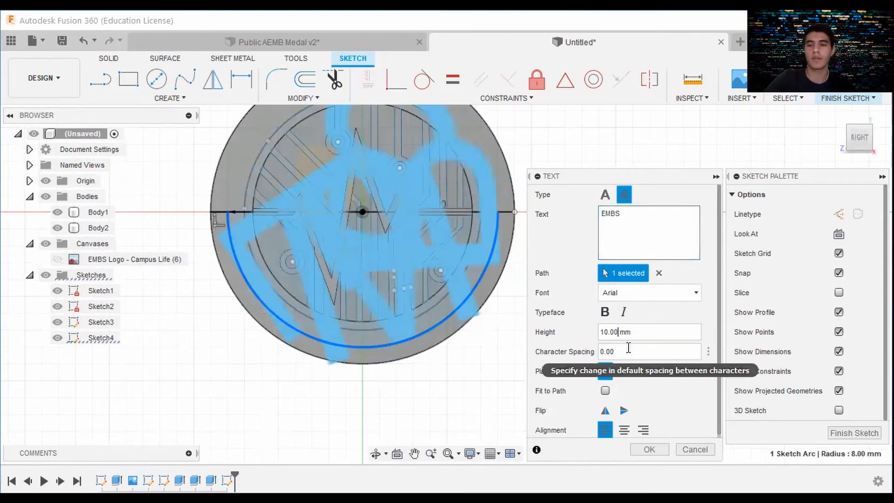
key(BackSpace)
key(BackSpace)
key(BackSpace)
key(BackSpace)
text(3)
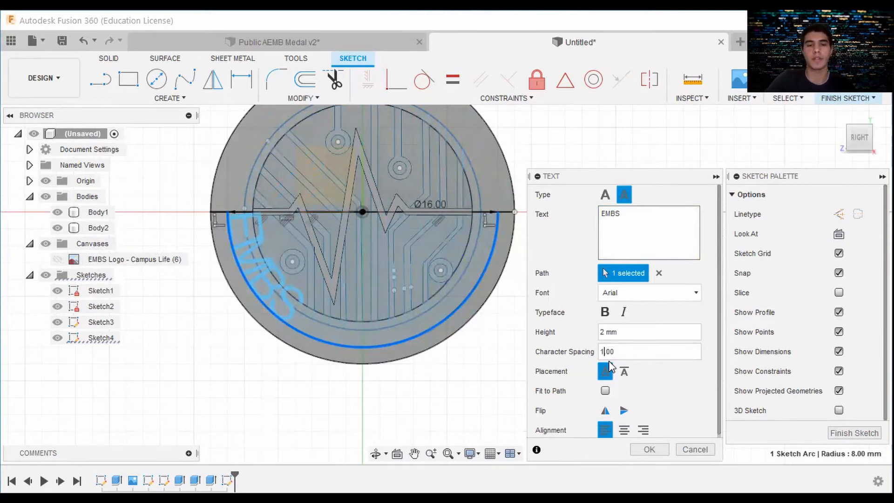
key(BackSpace)
key(BackSpace)
key(BackSpace)
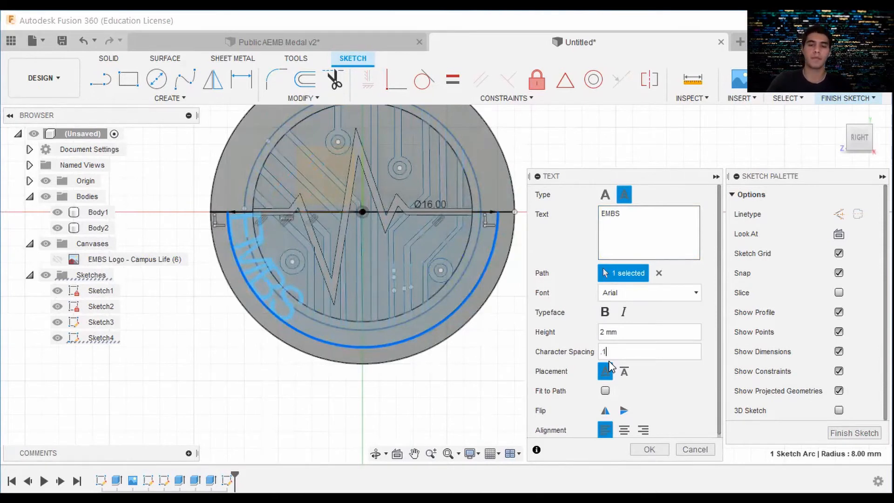
Try fitting the EMBS text to the full length of the arc, and turn Fit to Path back off
scroll(257, 226, up, 2)
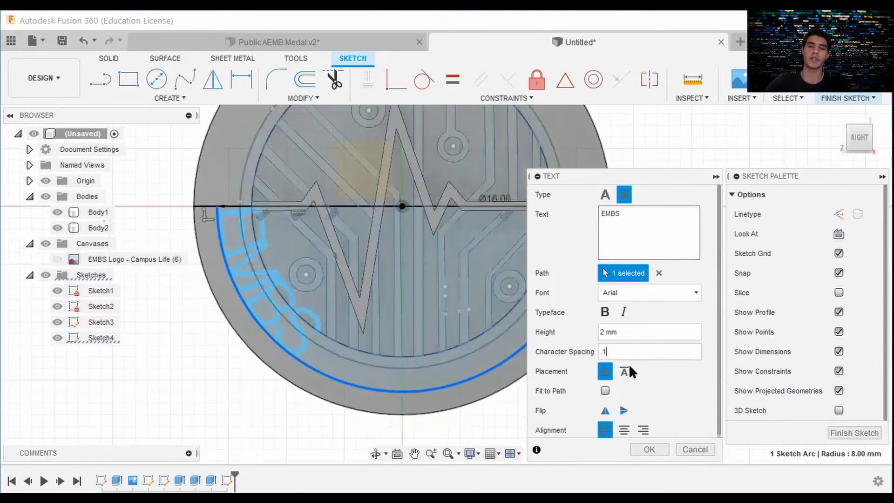
click(605, 388)
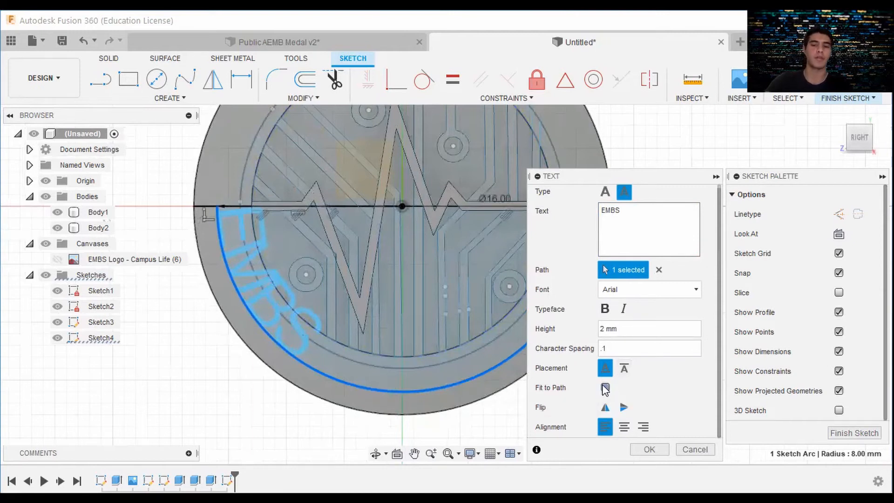
scroll(275, 253, down, 2)
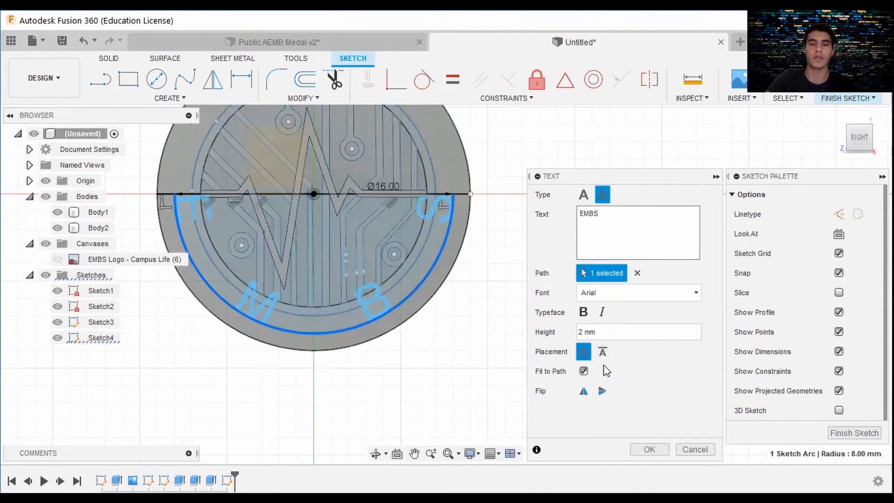
click(584, 371)
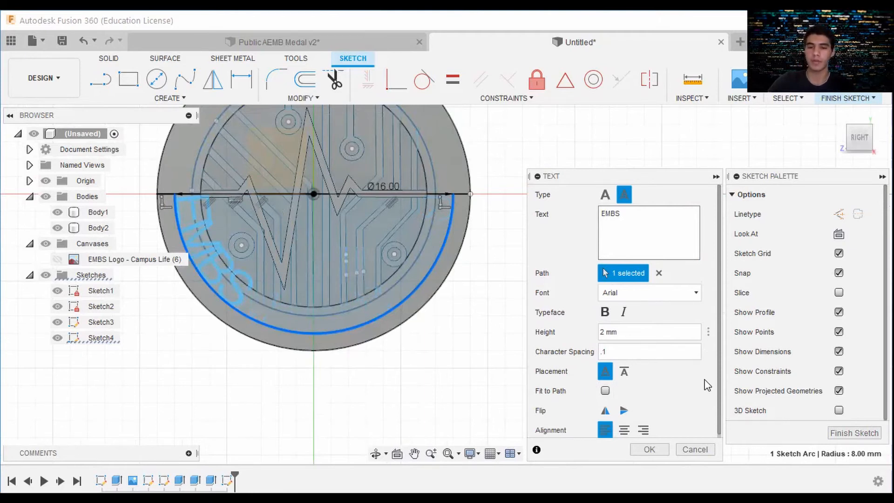
Center the EMBS text on the arc and make it italic, keeping its placement above the path
click(624, 430)
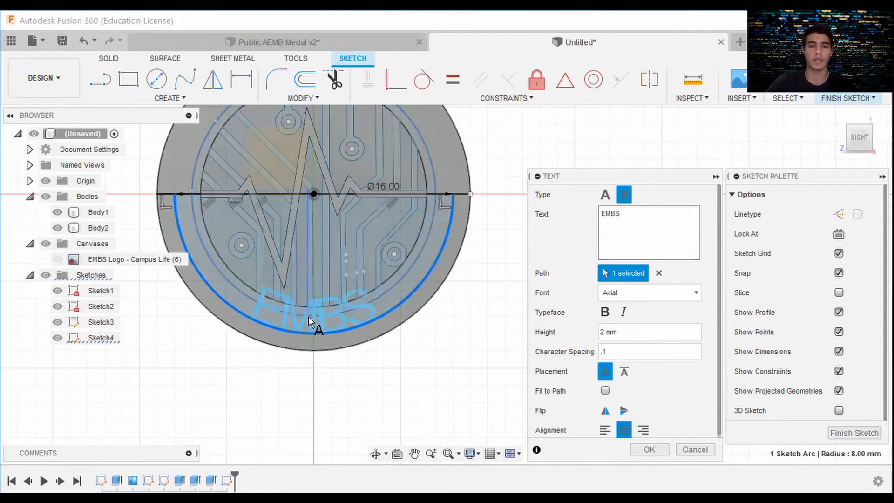
click(624, 312)
click(624, 371)
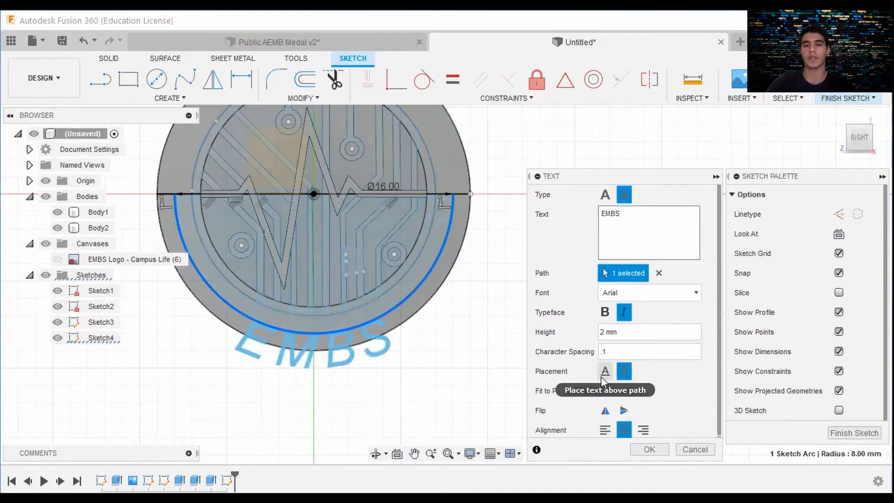
click(605, 375)
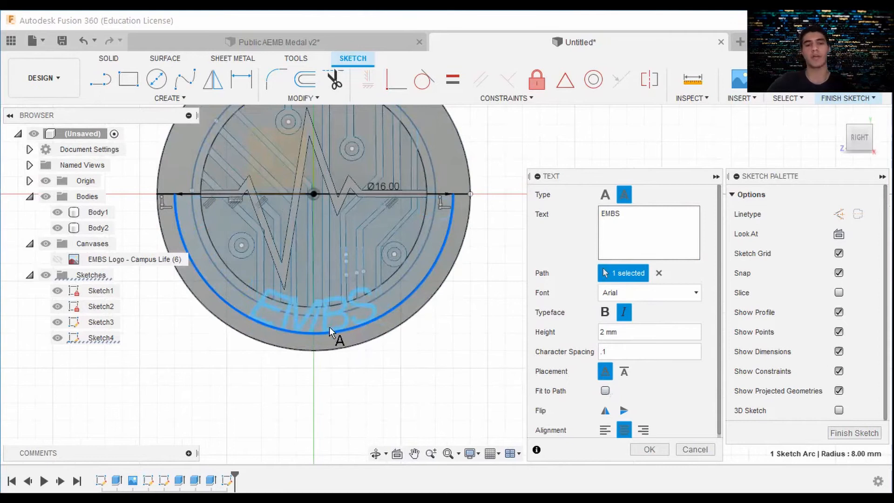
Reduce the EMBS text height to 1.5 mm
scroll(293, 323, up, 1)
scroll(282, 312, up, 2)
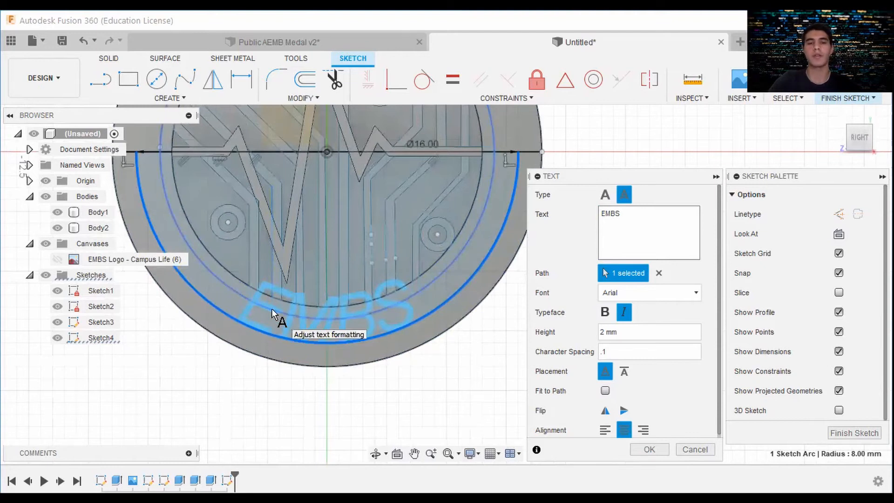
scroll(287, 311, down, 1)
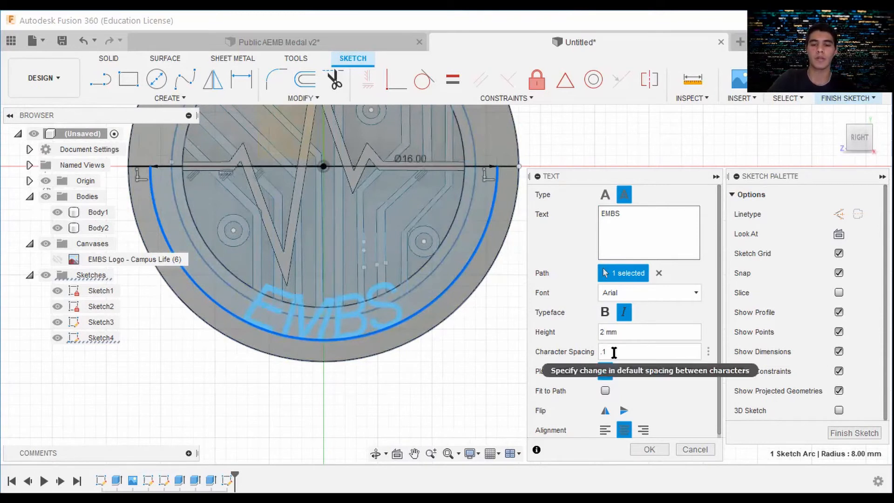
key(BackSpace)
text(1)
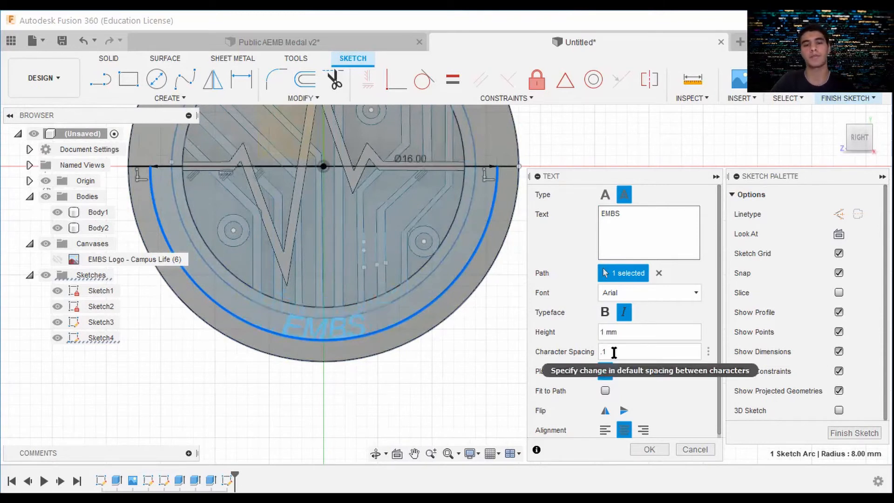
text(.)
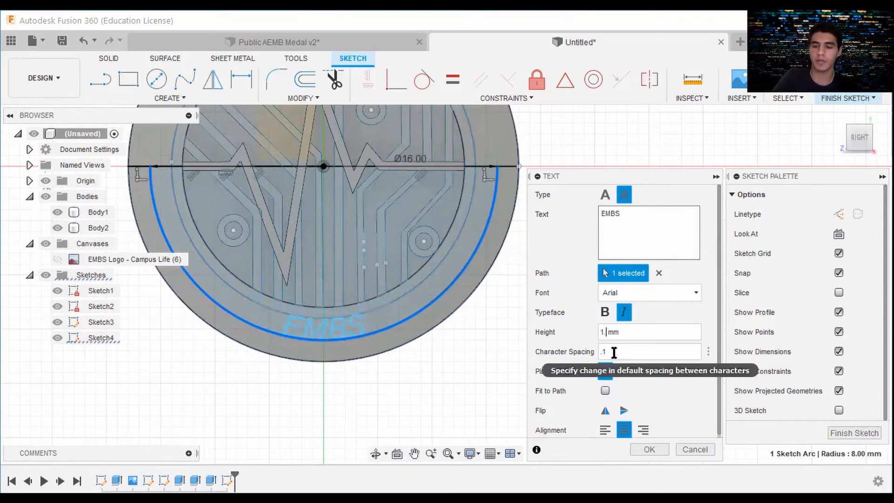
text(5)
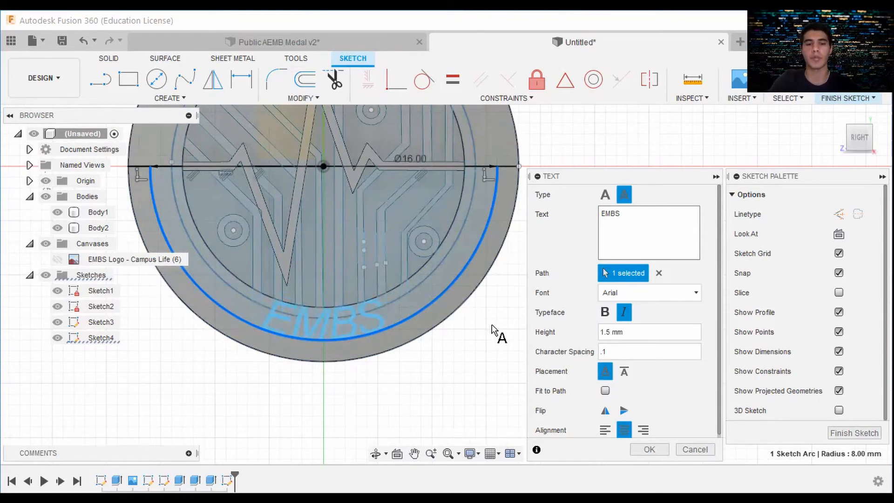
Try the Forte and Garamond fonts on the curved EMBS text
scroll(484, 328, down, 4)
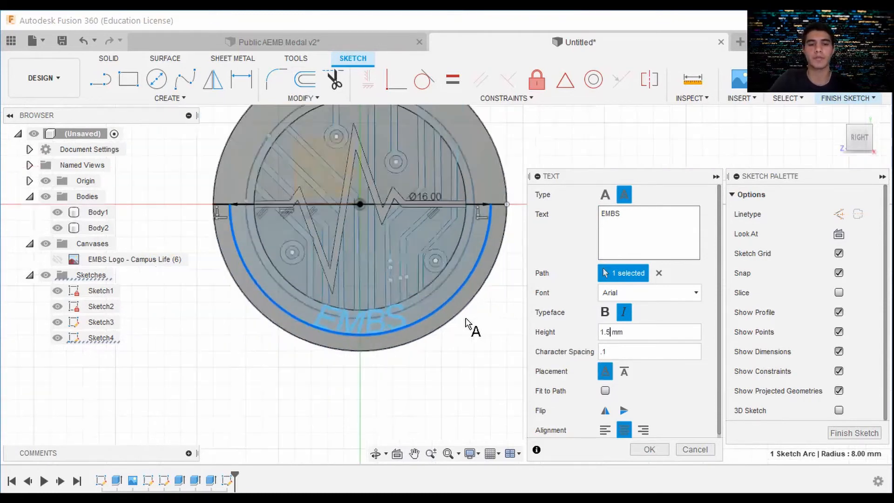
click(687, 294)
scroll(650, 367, down, 8)
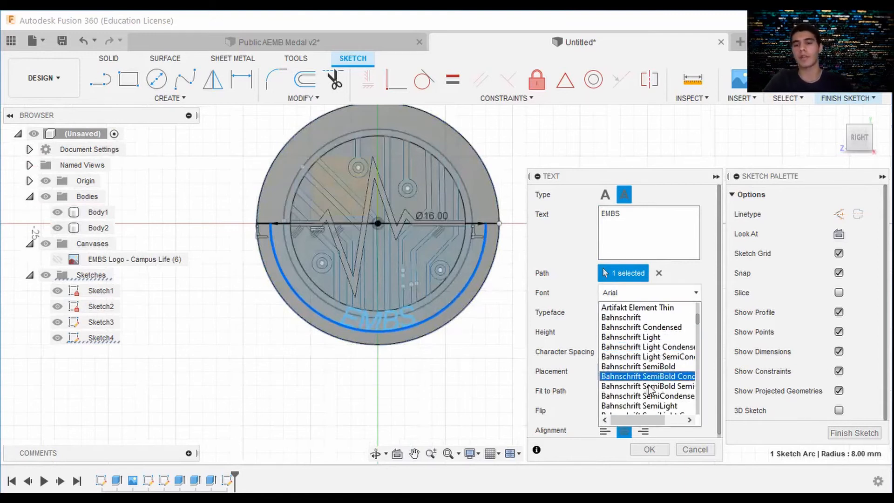
scroll(646, 399, down, 8)
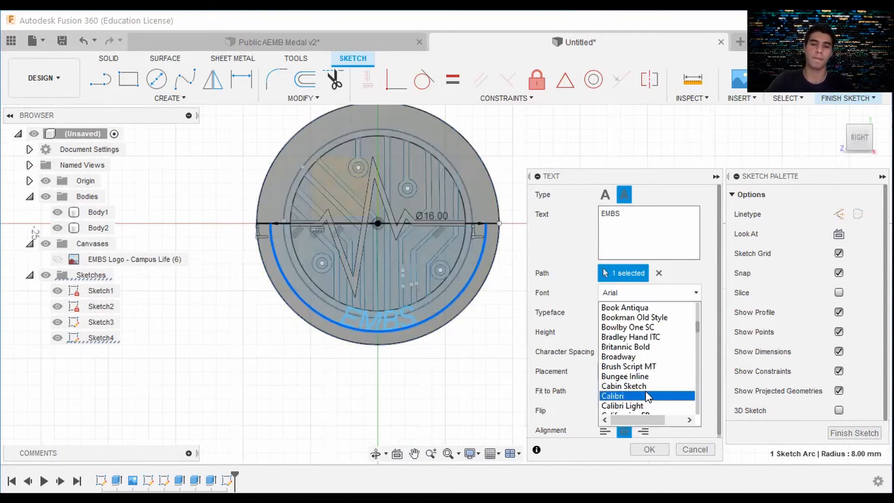
scroll(642, 396, down, 5)
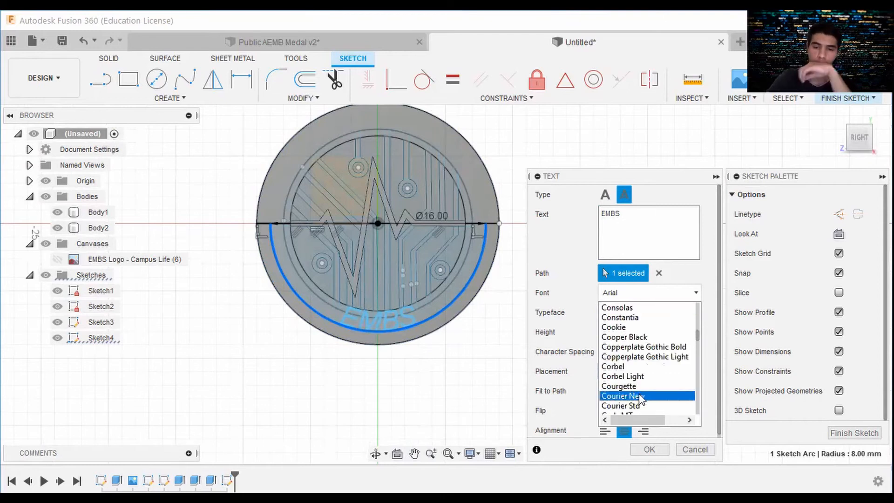
scroll(634, 386, down, 3)
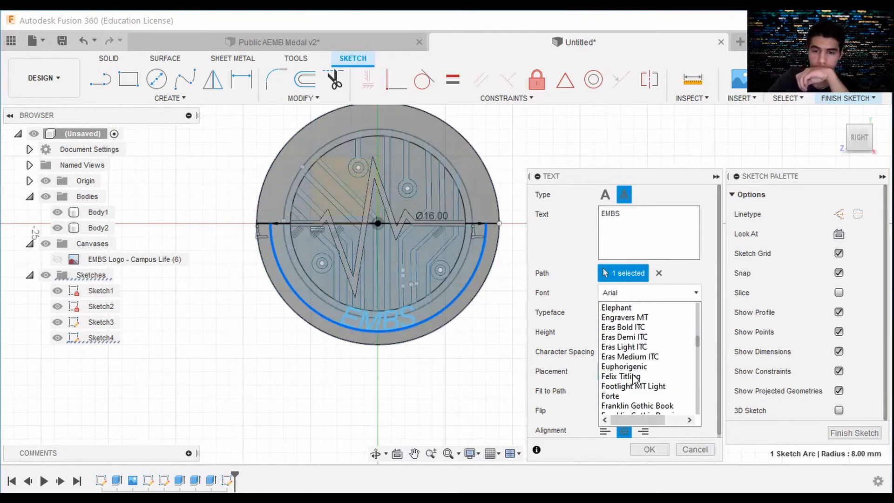
click(634, 396)
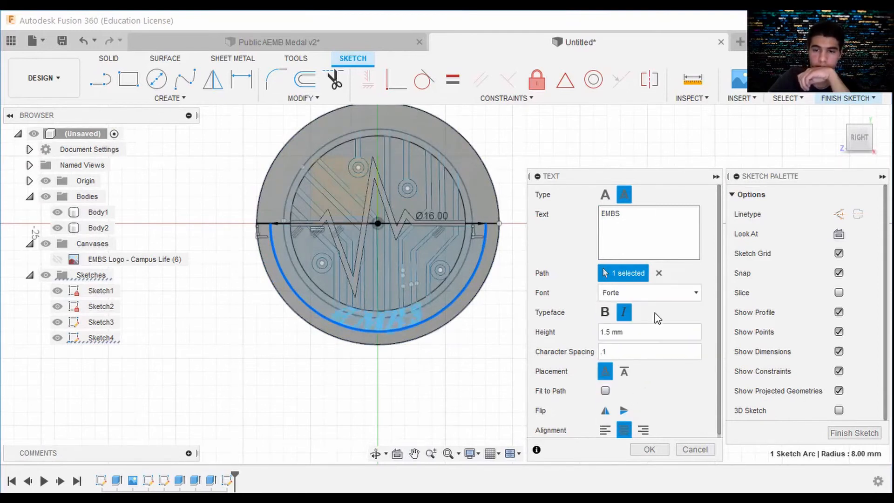
click(671, 291)
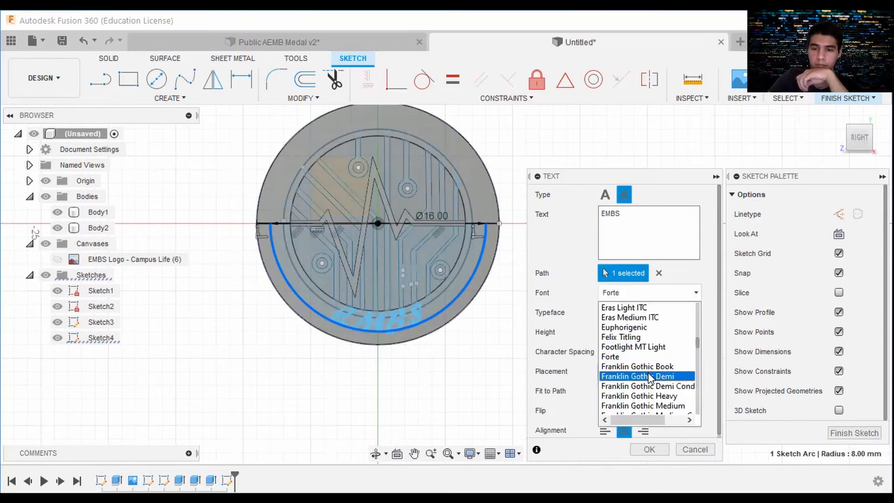
scroll(650, 378, down, 3)
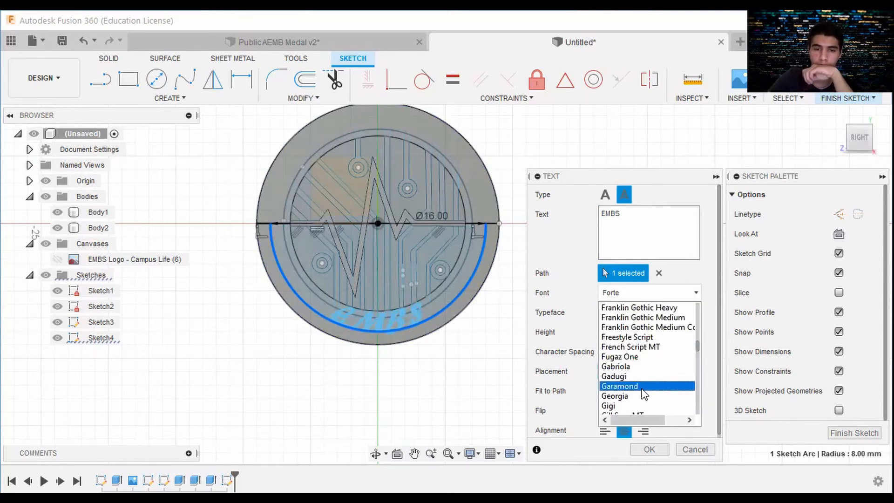
click(644, 386)
Set the EMBS text font to Impact, accept the text and finish the sketch
click(671, 292)
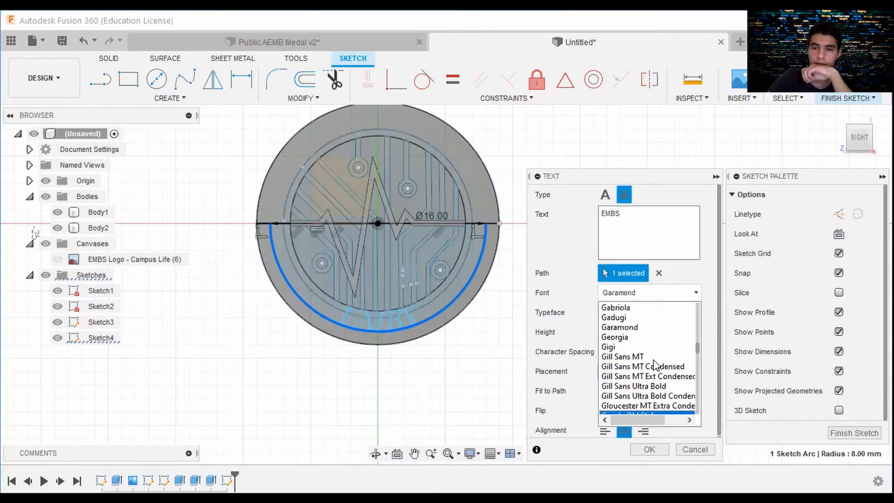
scroll(652, 368, down, 6)
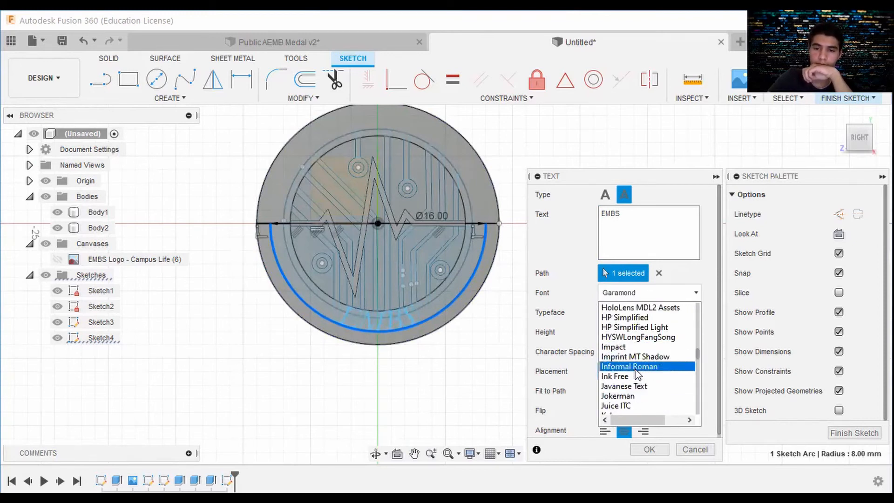
click(632, 346)
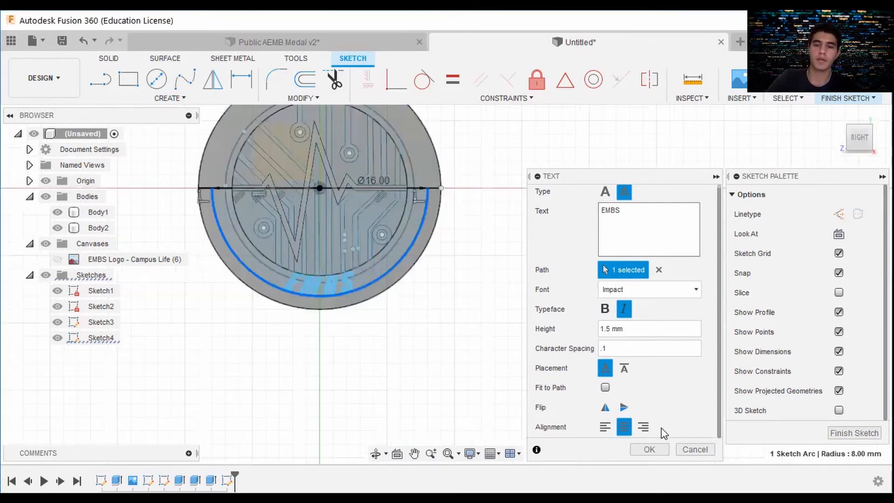
click(650, 449)
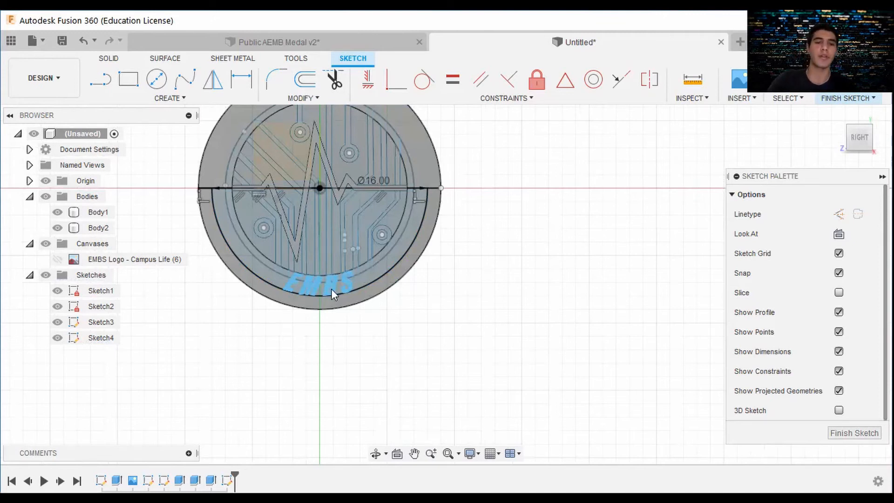
click(845, 98)
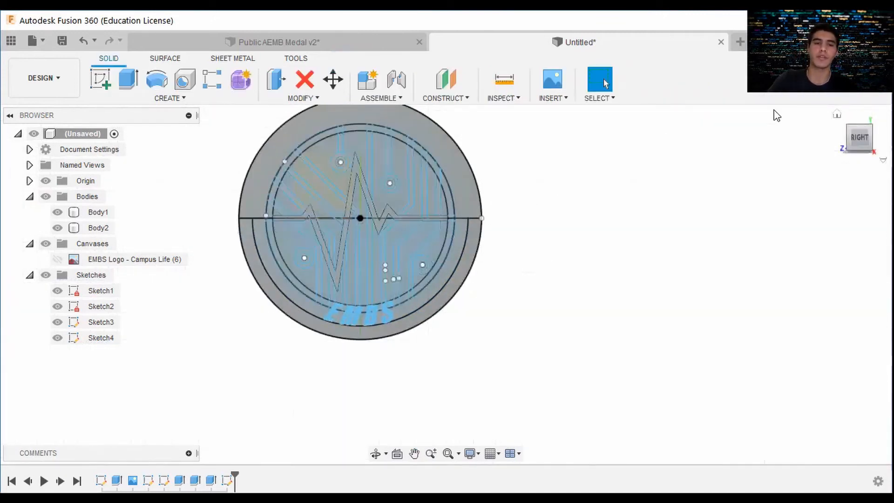
Extrude the EMBS text as a cut 0.5 mm deep into the medal's rim
click(130, 91)
scroll(329, 317, up, 5)
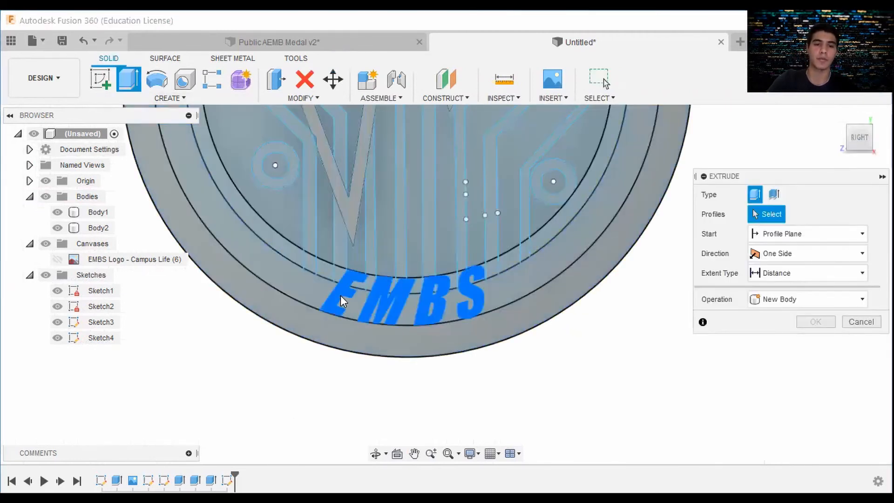
click(336, 302)
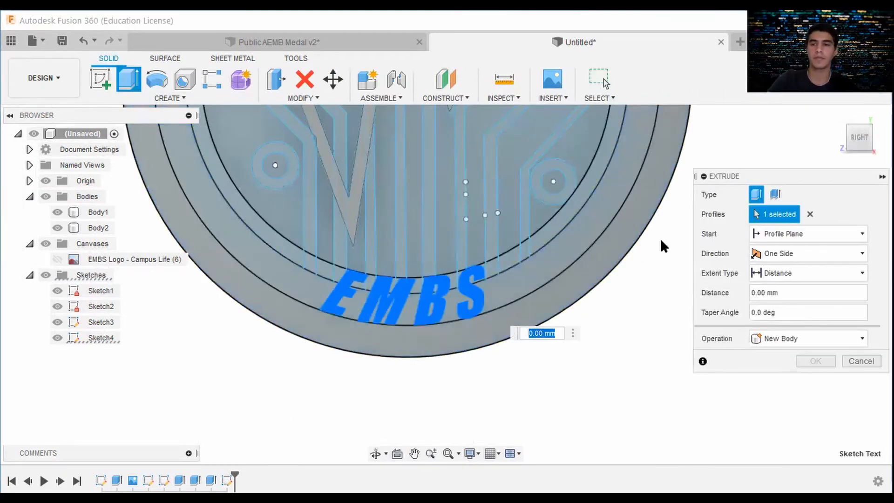
shift+middle_drag(419, 303, 484, 286)
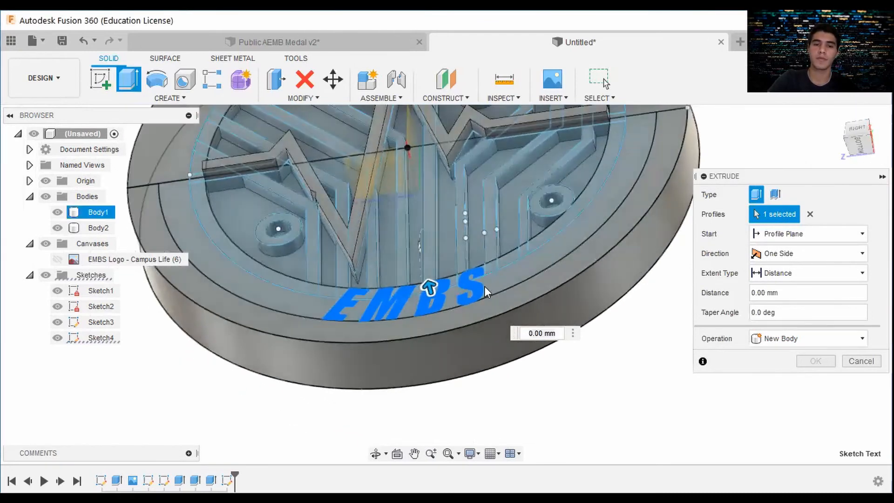
drag(440, 302, 440, 298)
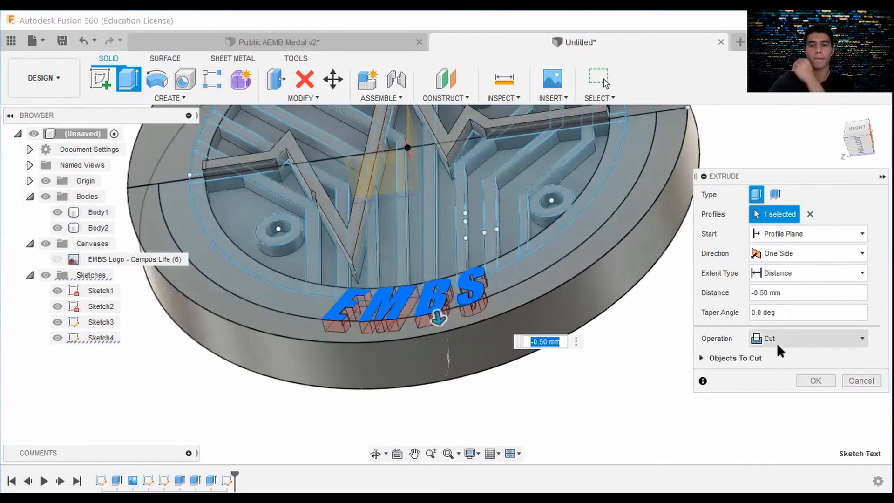
click(814, 381)
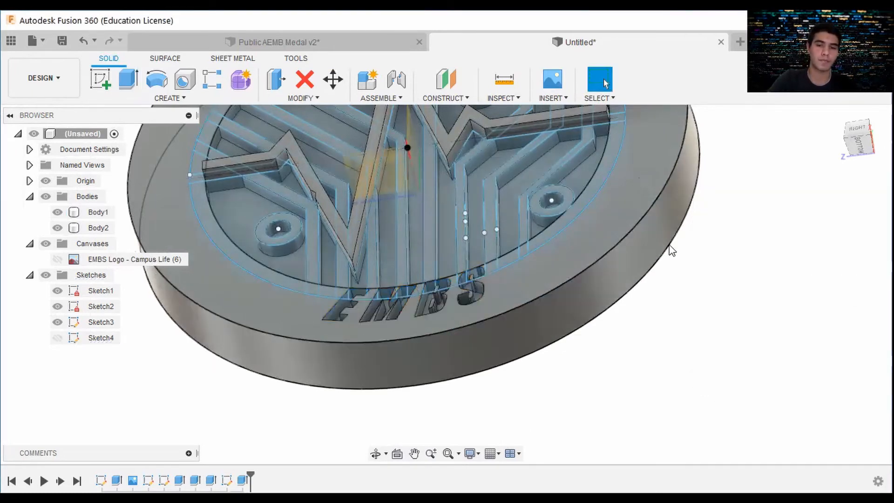
Make the EMBS text sketch, Sketch4, visible again and hide the entire Sketches folder
mouse_move(445, 282)
shift+middle_down()
mouse_move(440, 242)
mouse_move(817, 180)
mouse_move(804, 232)
mouse_move(811, 196)
shift+middle_up()
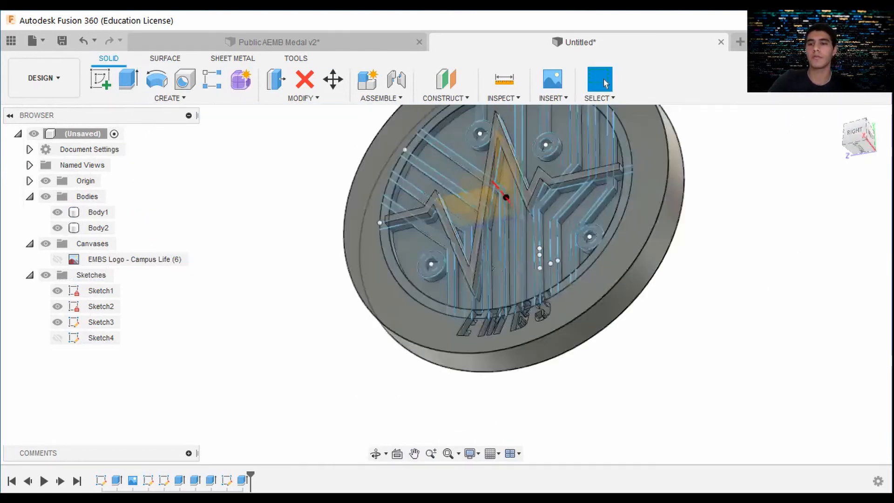
click(855, 132)
scroll(576, 293, down, 1)
middle_drag(575, 287, 536, 332)
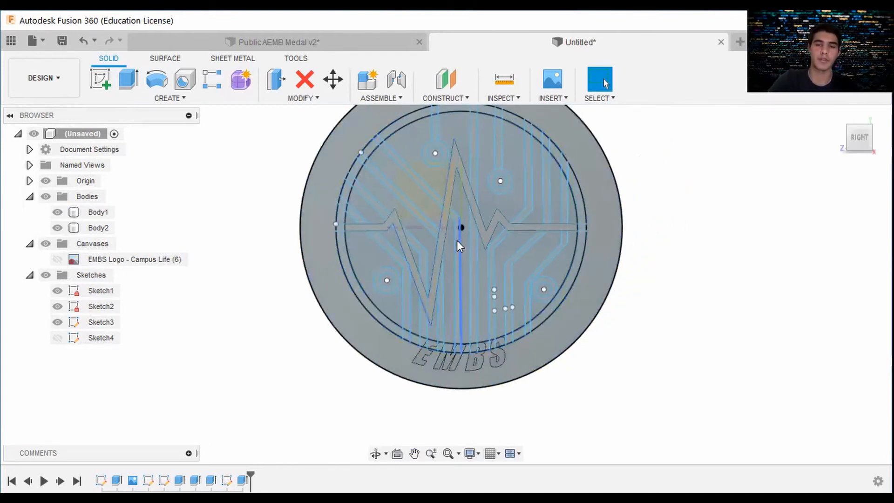
click(58, 337)
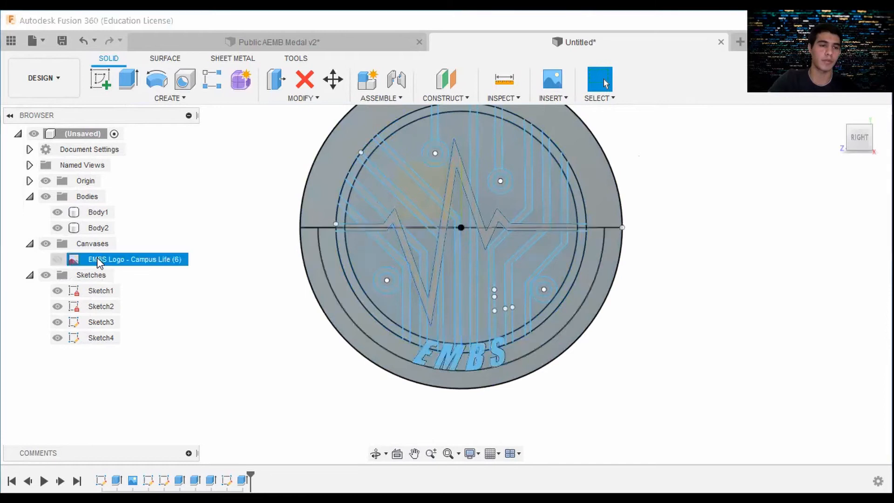
shift+middle_drag(859, 138, 822, 140)
drag(822, 140, 817, 141)
scroll(521, 191, up, 2)
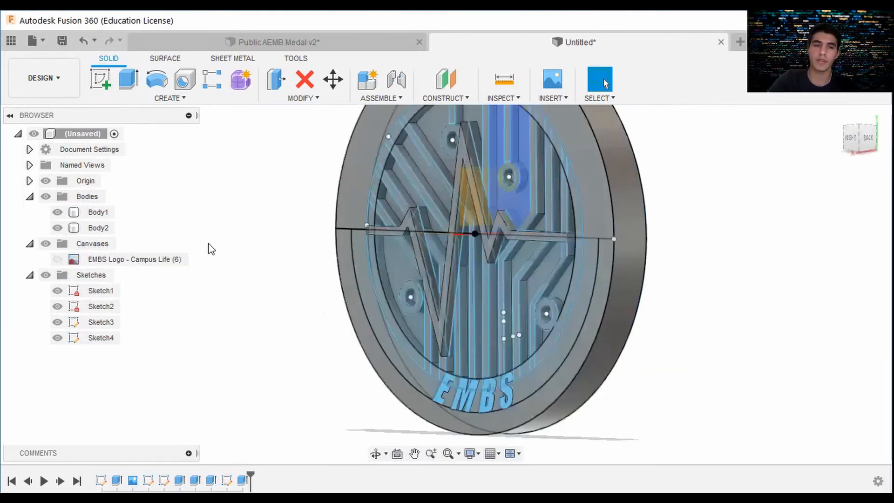
click(45, 273)
Inspect the engraved lettering and circuit relief on the medal from the front and at an angle
mouse_move(858, 139)
mouse_down()
mouse_move(890, 139)
mouse_move(857, 140)
mouse_up()
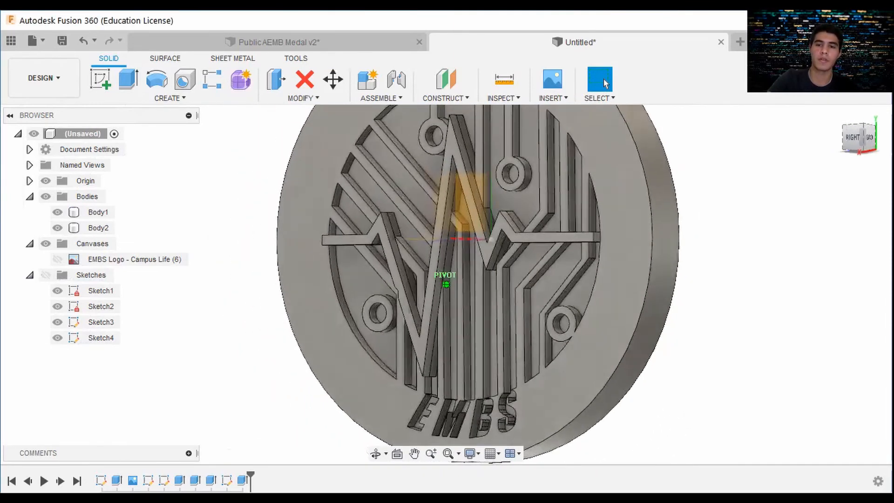
click(856, 138)
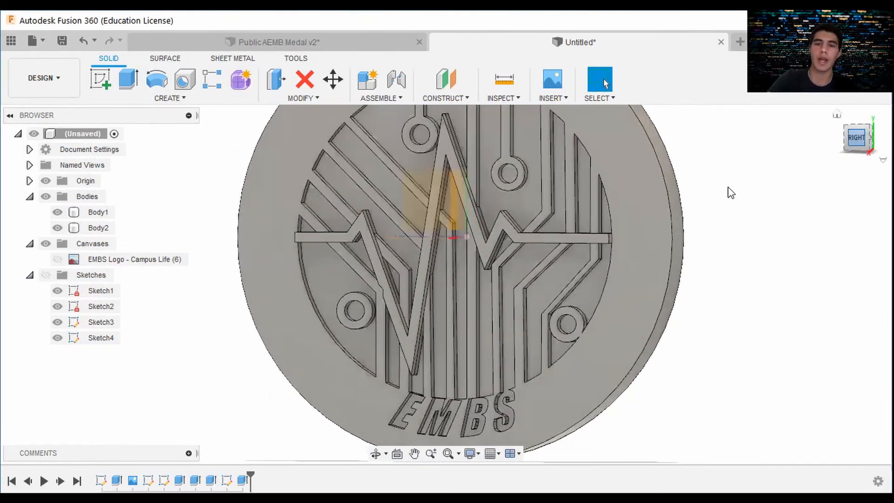
middle_drag(631, 223, 565, 230)
scroll(565, 229, down, 2)
drag(859, 140, 836, 143)
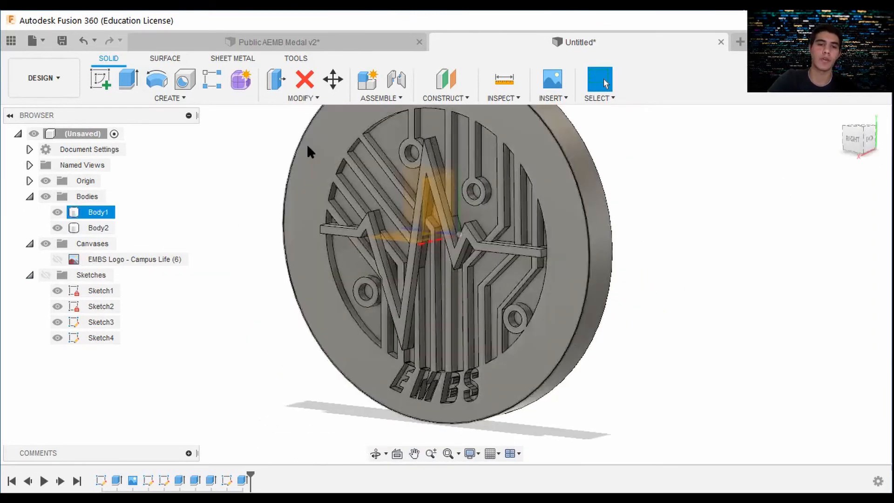
scroll(558, 242, down, 1)
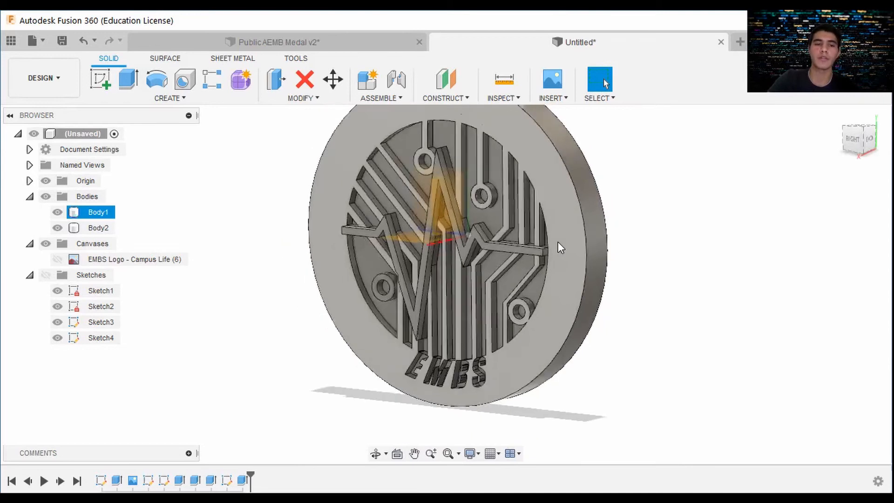
scroll(560, 247, down, 1)
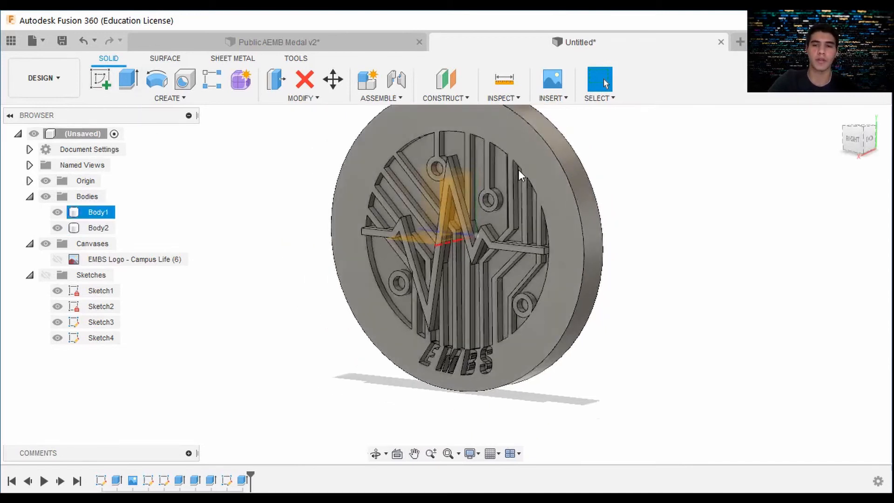
Start a sketch on the medal's front rim face and draw a circle from the center to the outer edge
click(100, 80)
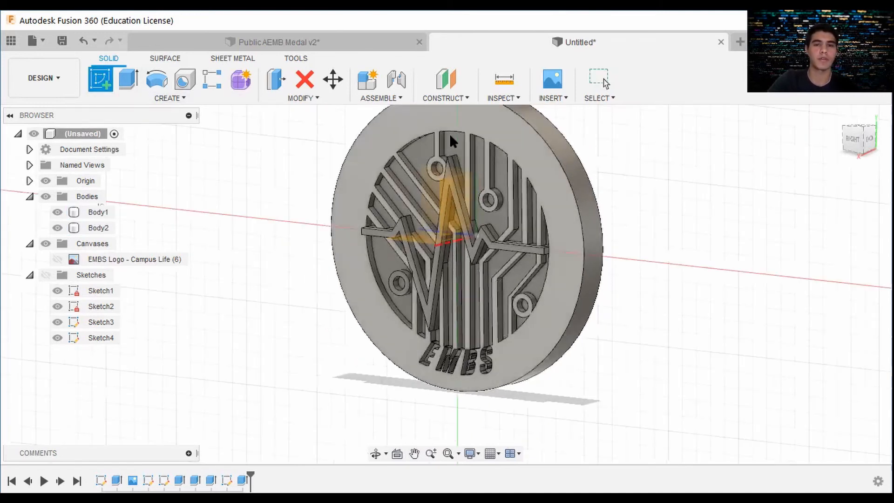
click(513, 137)
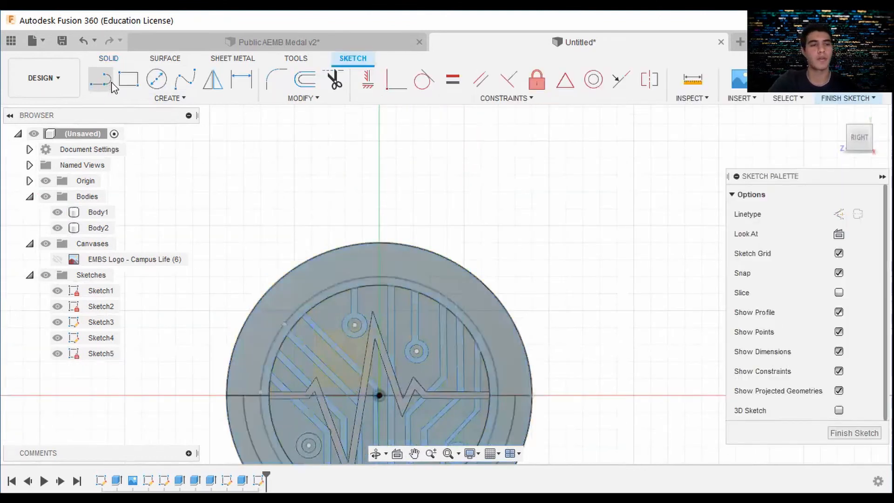
click(156, 79)
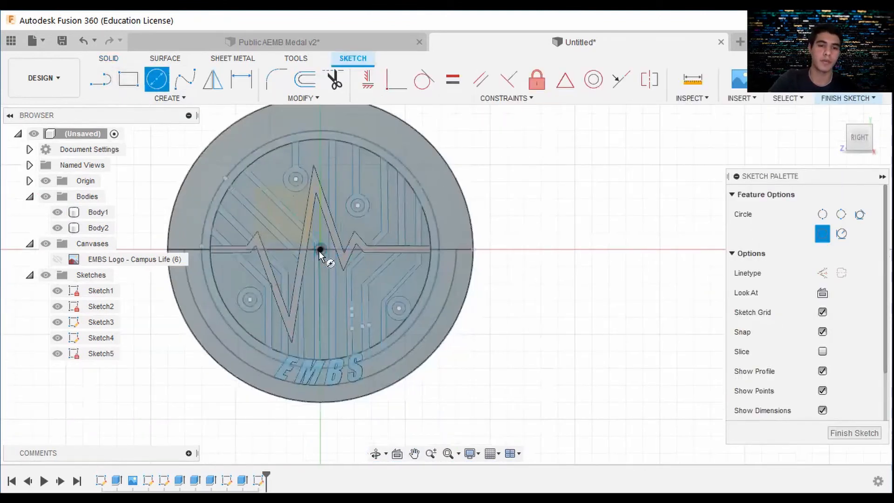
click(321, 251)
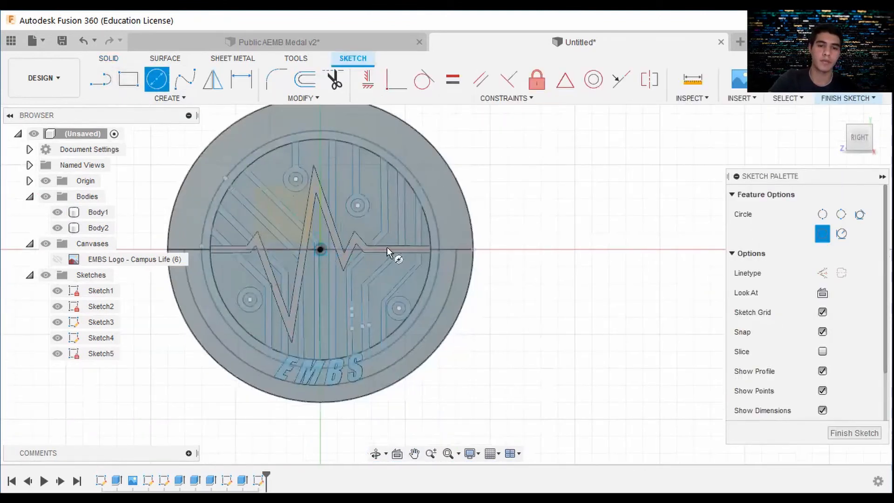
click(474, 249)
Add a concentric circle with a 17 mm diameter inside the rim and finish the sketch
click(321, 249)
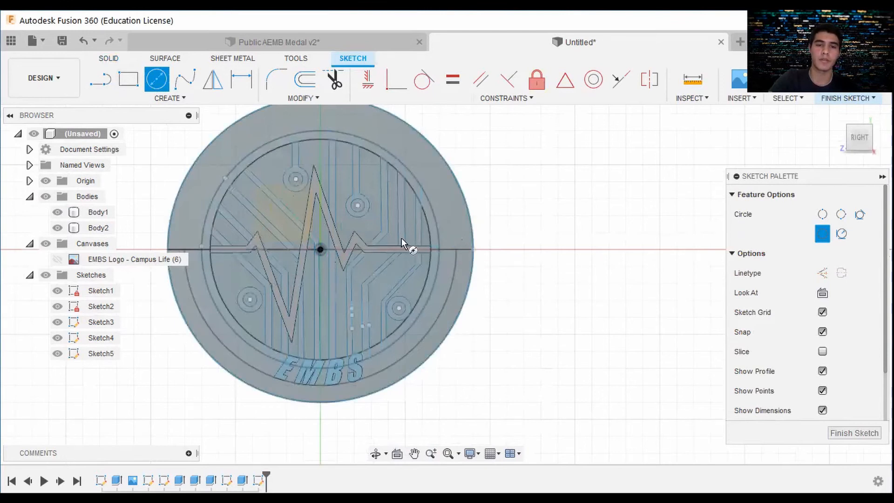
text(17)
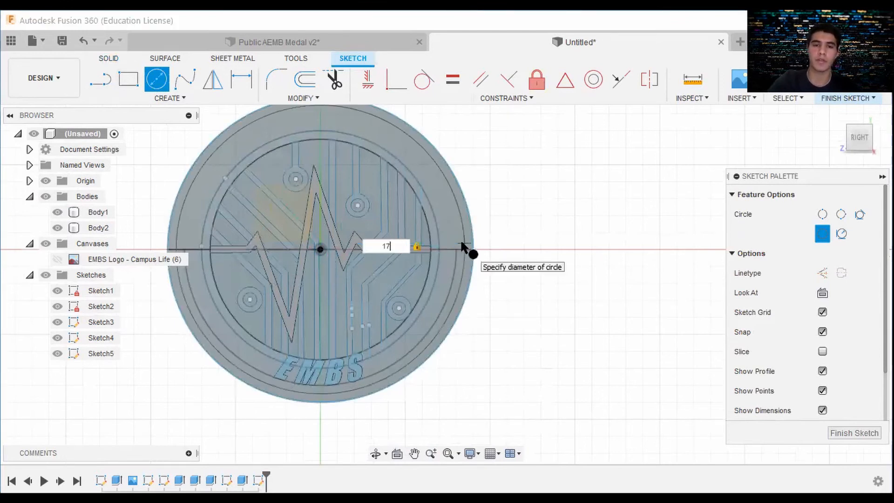
key(Return)
key(Escape)
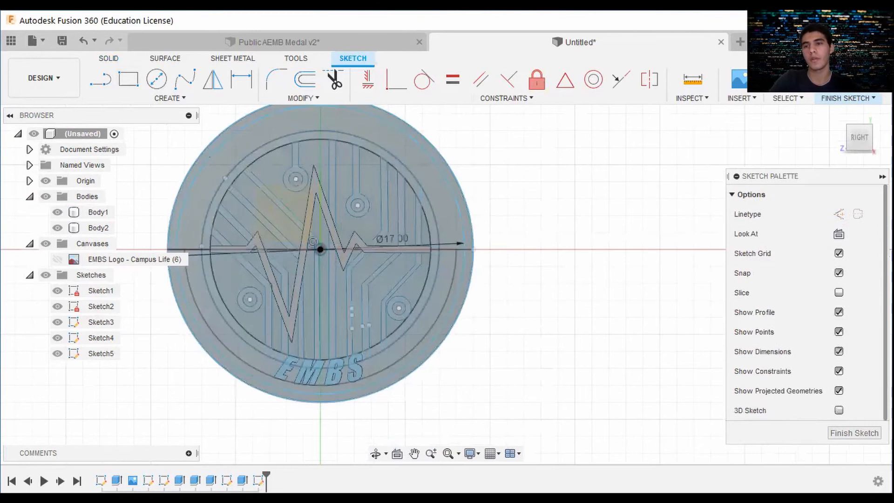
click(845, 97)
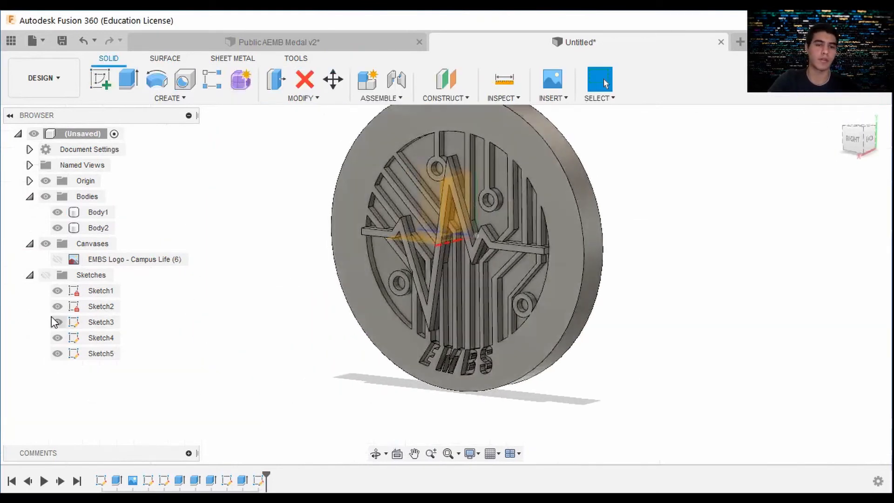
Show the Sketches folder and extrude the outer ring profile 0.50 mm as a new body
click(45, 275)
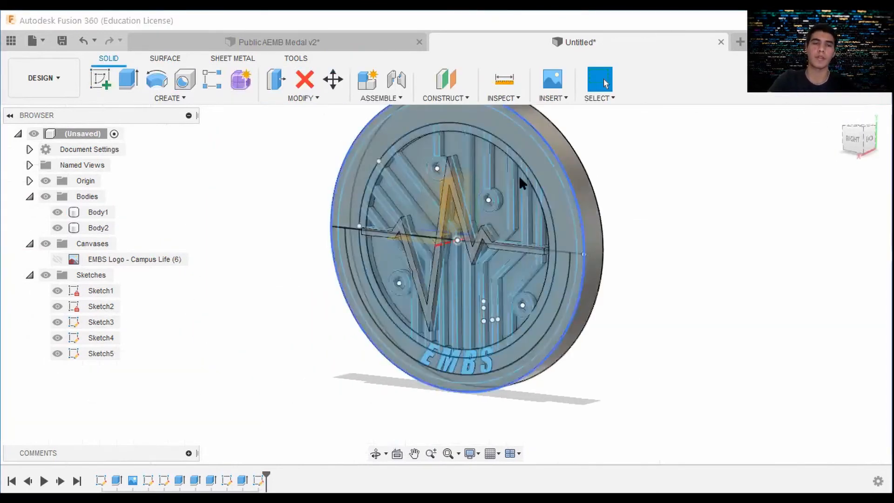
scroll(522, 182, up, 3)
click(128, 80)
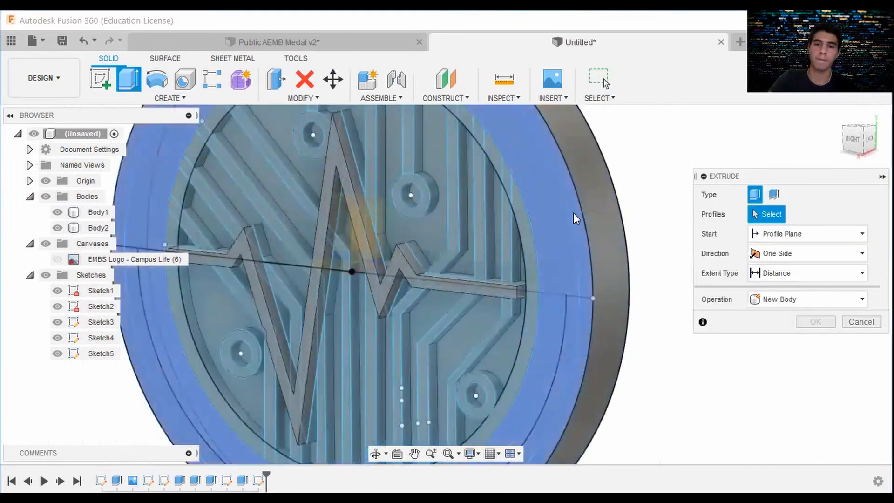
click(576, 213)
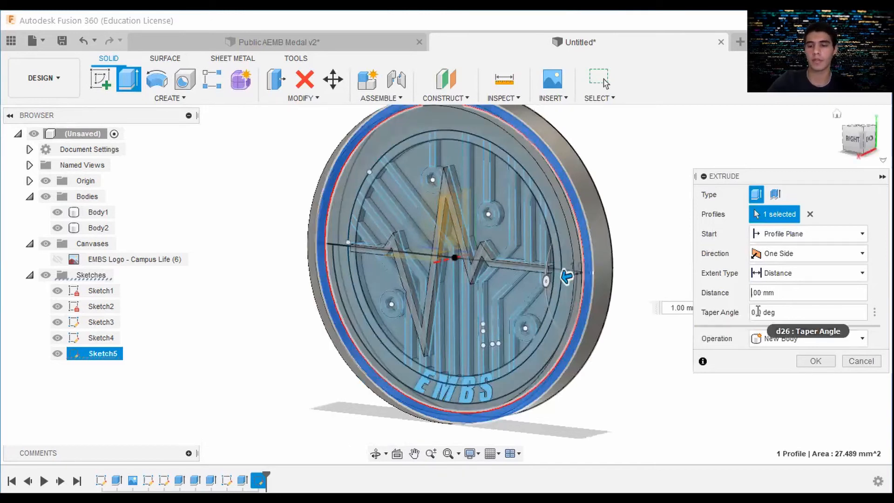
key(BackSpace)
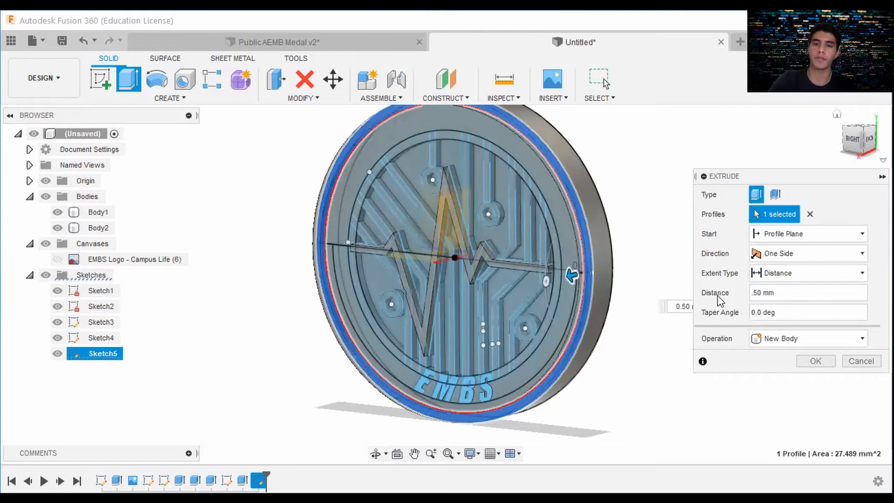
click(815, 361)
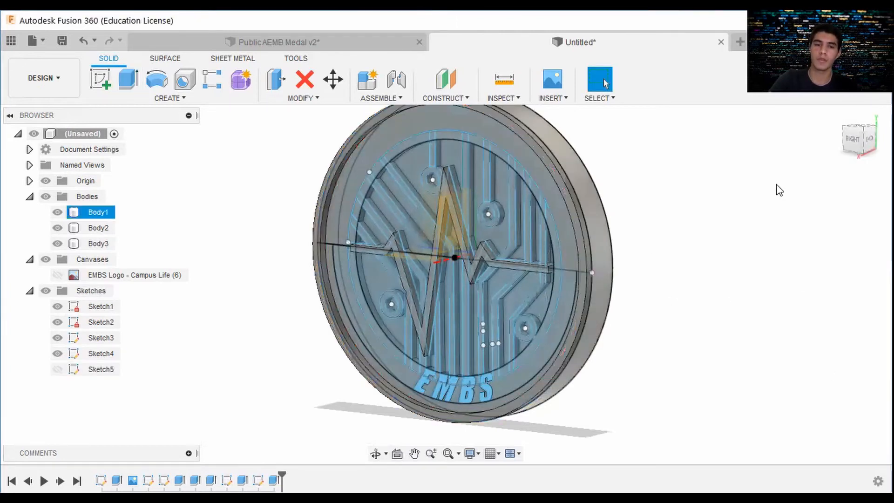
Hide the Sketches folder and inspect the raised outer rim on the medal from several angles
drag(860, 141, 787, 154)
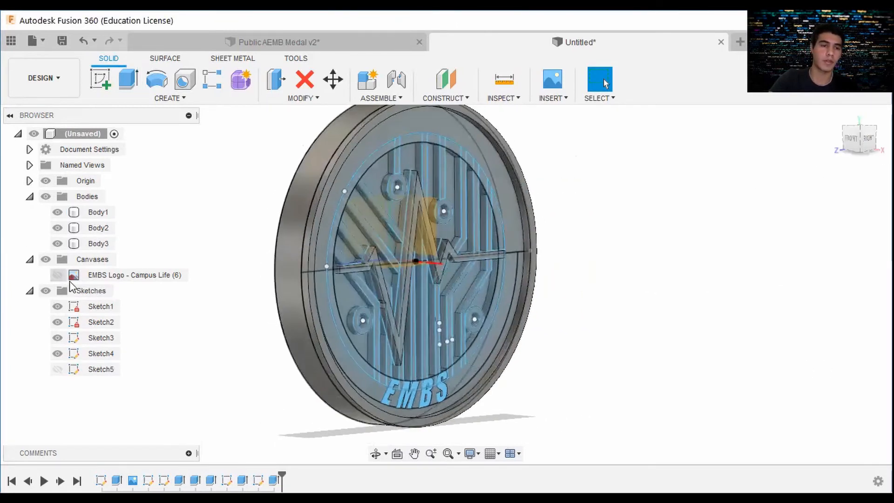
click(45, 290)
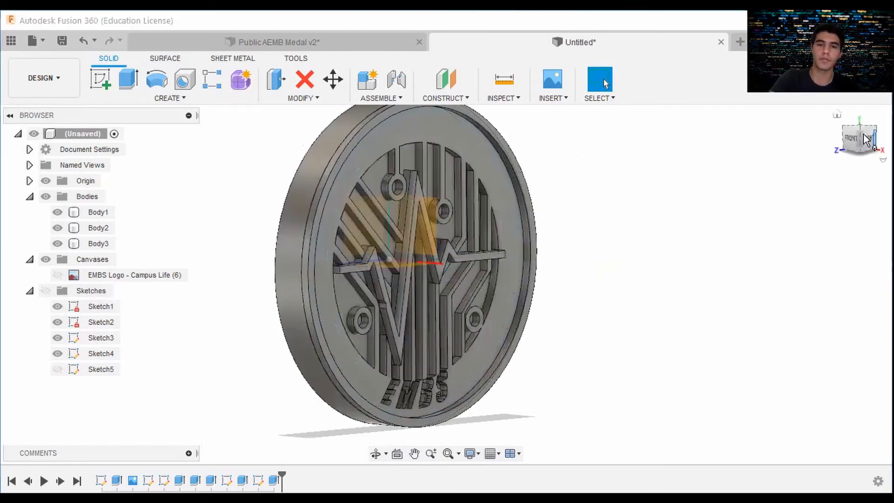
drag(869, 140, 810, 150)
click(849, 139)
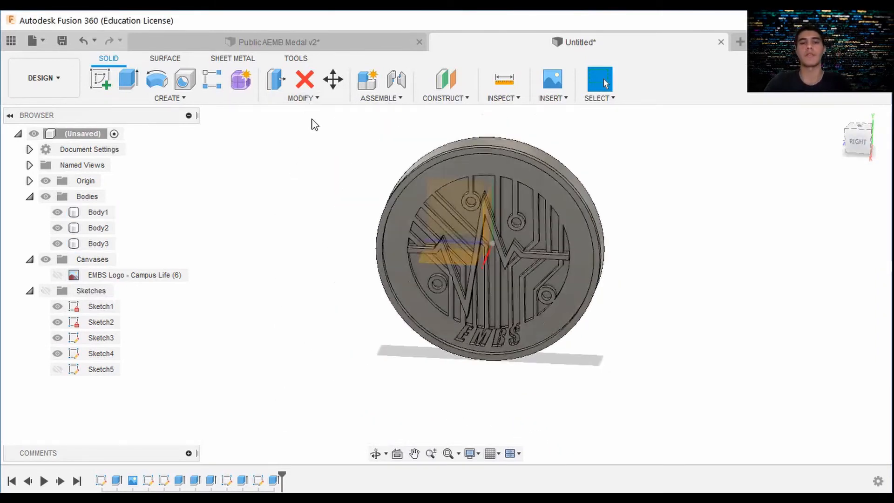
Fillet the outer side faces of the medal base and its raised rim with a 0.20 mm radius
click(328, 102)
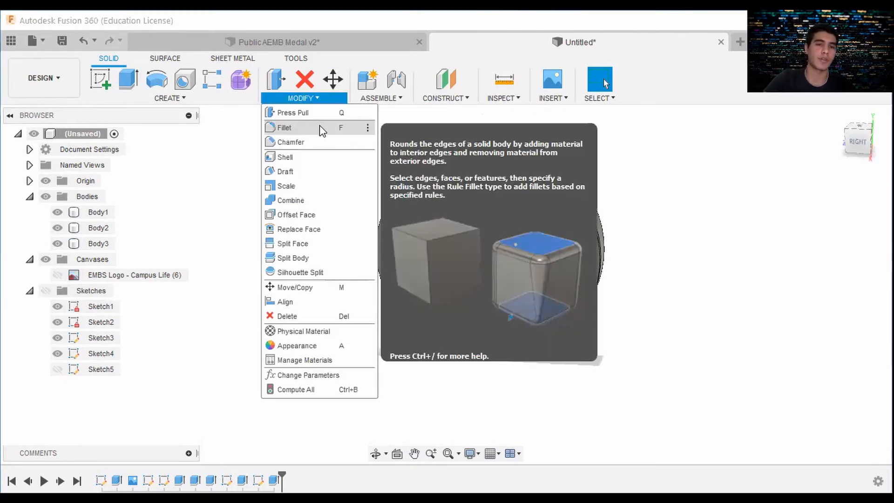
click(320, 125)
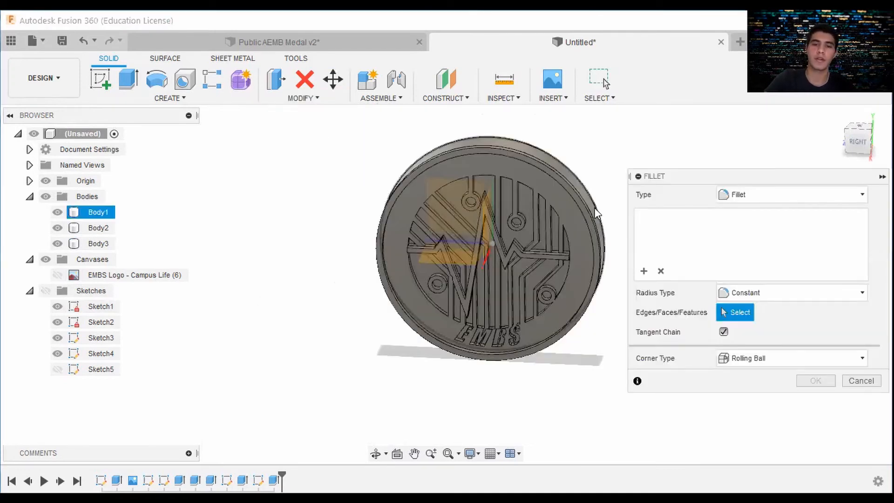
scroll(594, 207, up, 3)
drag(859, 165, 861, 191)
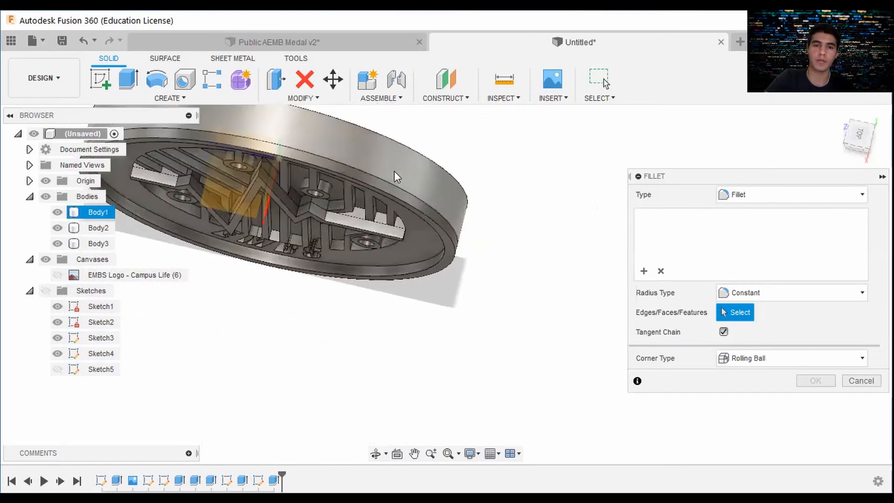
click(391, 173)
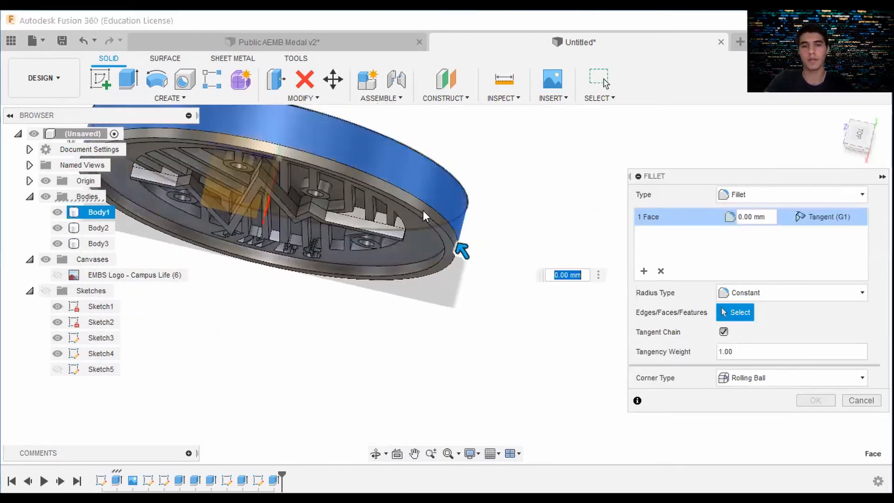
scroll(423, 211, up, 3)
scroll(409, 232, up, 2)
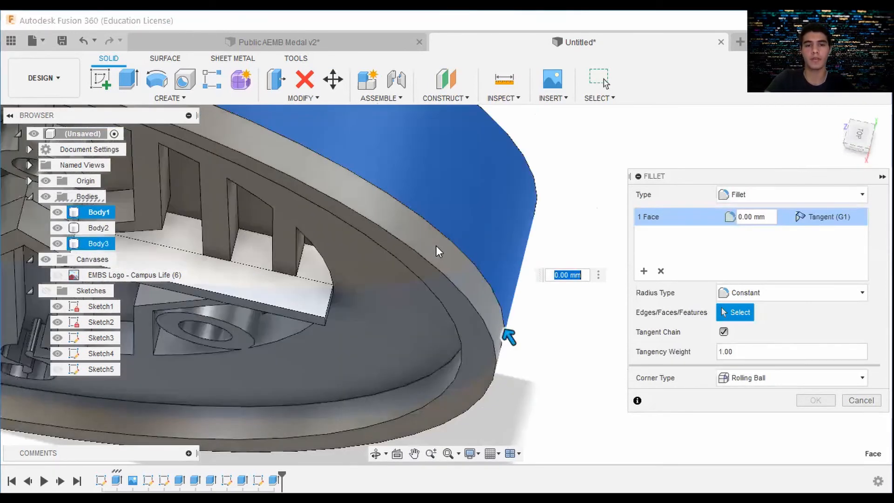
click(436, 251)
click(751, 217)
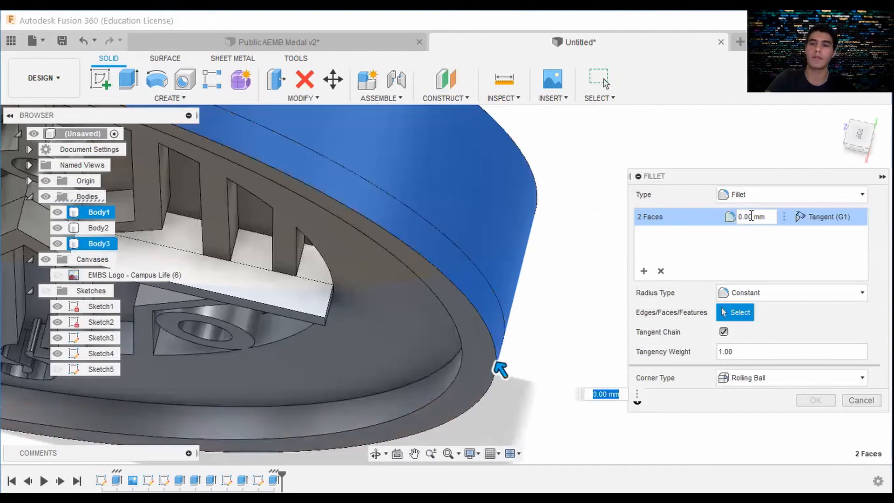
text(0.1)
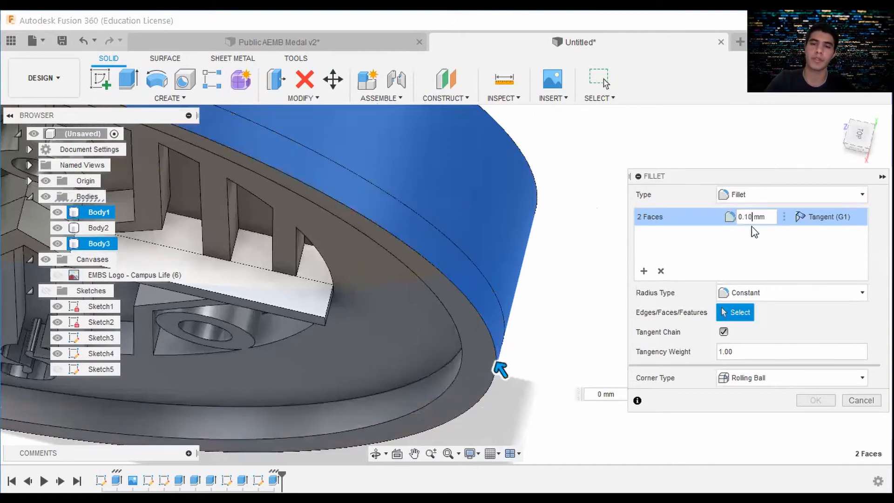
scroll(536, 255, down, 2)
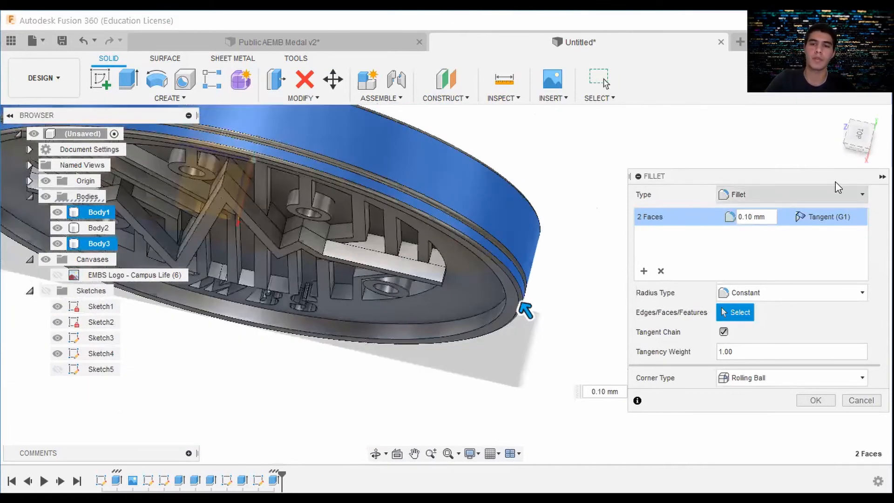
click(856, 148)
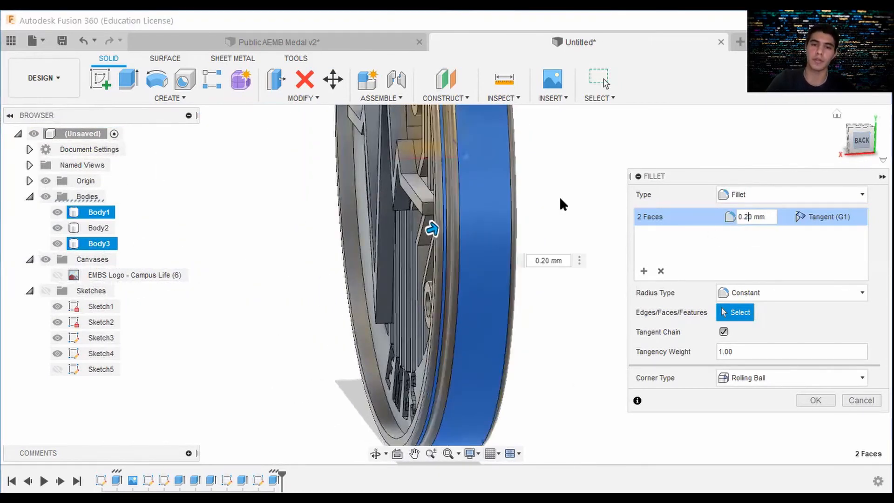
scroll(513, 206, down, 2)
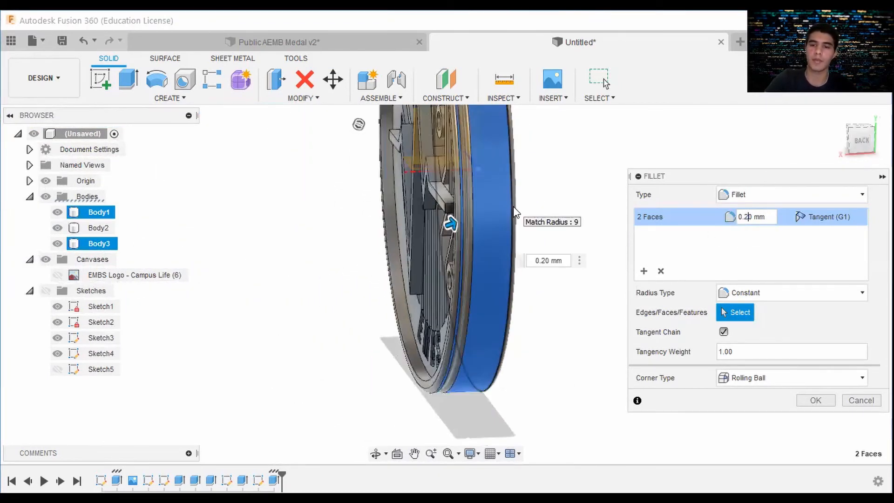
click(816, 401)
Examine the filleted rim, lettering and circuit relief of the medal at an angle and straight on
mouse_move(816, 400)
shift+middle_down()
mouse_move(745, 279)
mouse_move(605, 83)
shift+middle_up()
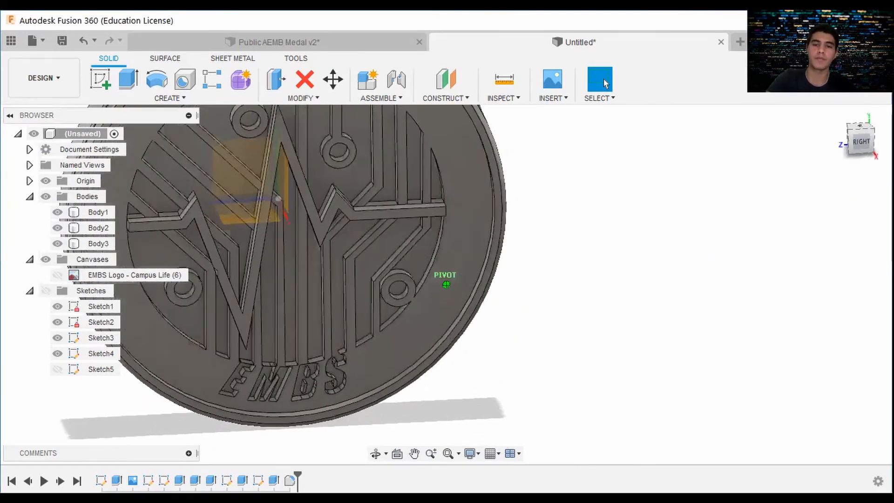
shift+middle_drag(506, 252, 505, 248)
scroll(506, 247, down, 3)
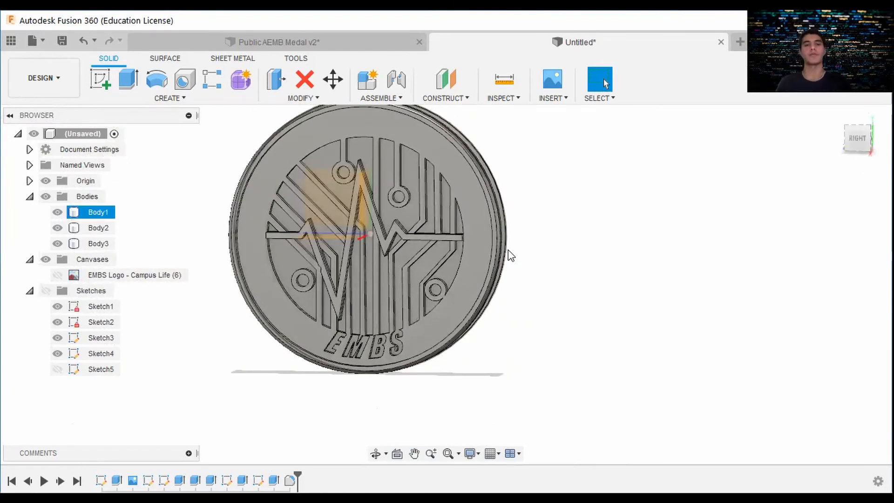
shift+middle_drag(365, 243, 368, 240)
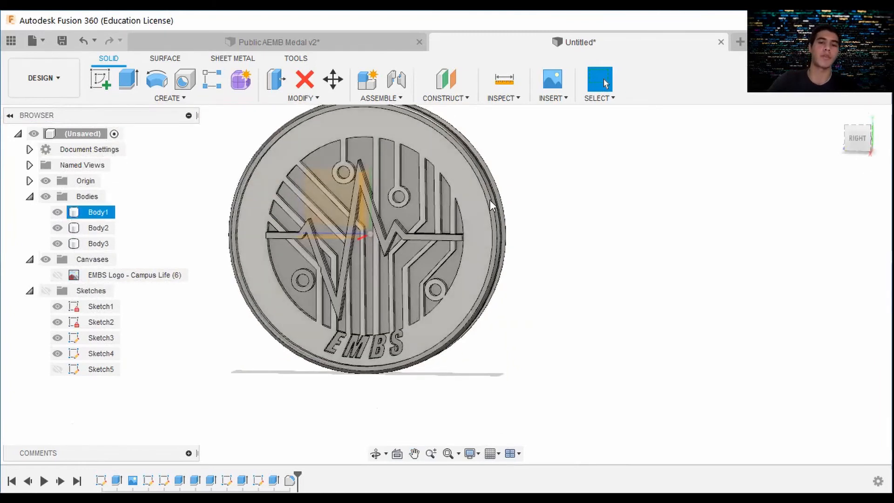
scroll(560, 172, down, 2)
click(868, 153)
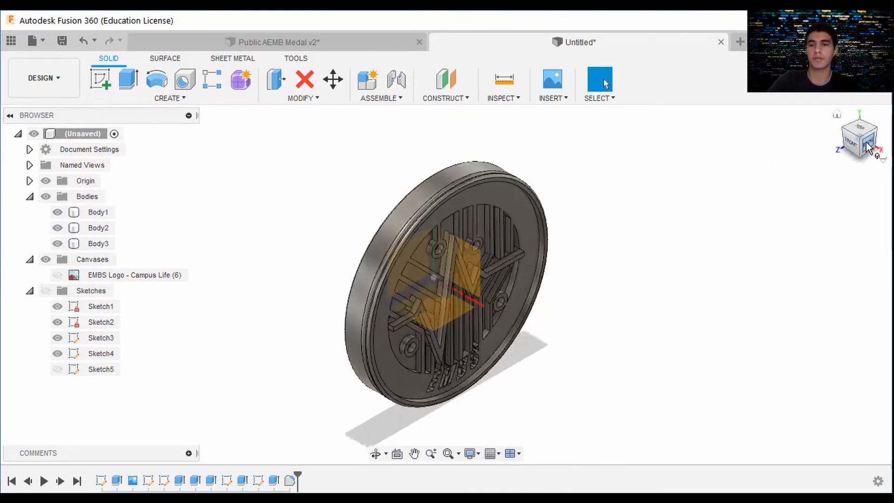
shift+middle_drag(454, 191, 426, 221)
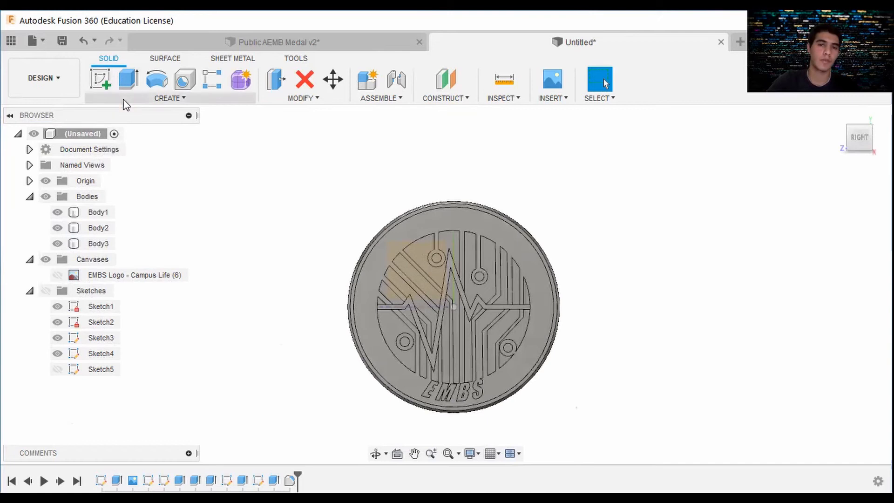
drag(483, 143, 472, 101)
key(Escape)
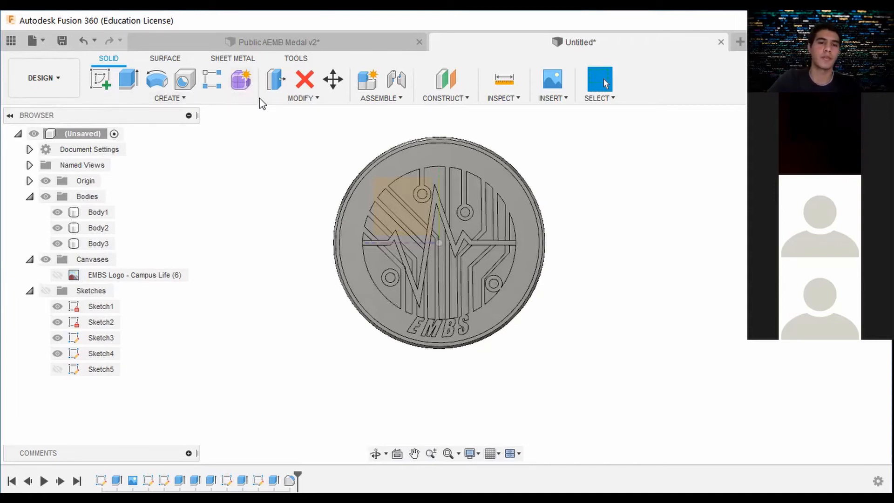
Create a form and add a quadball with an 8 mm diameter beside the medal
click(243, 85)
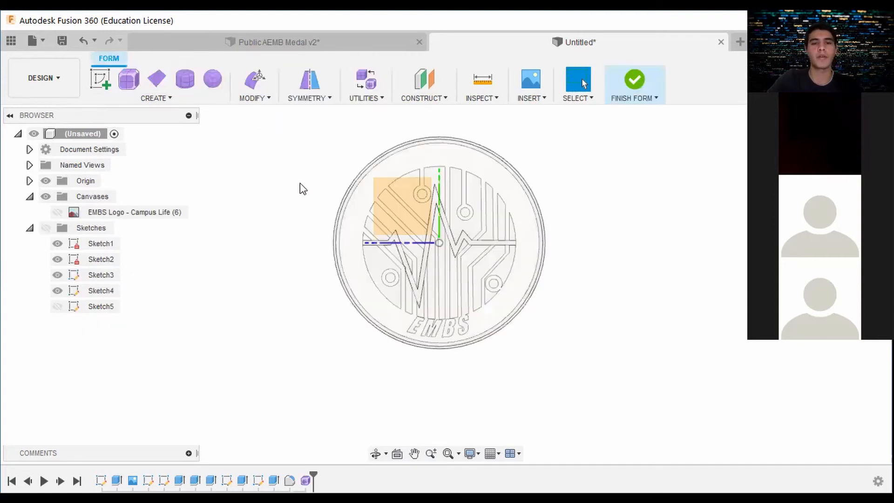
scroll(312, 188, down, 2)
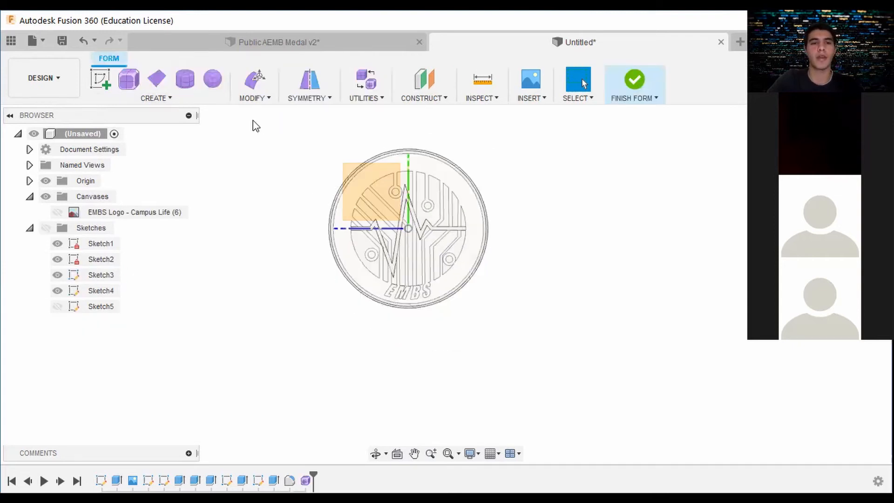
click(214, 83)
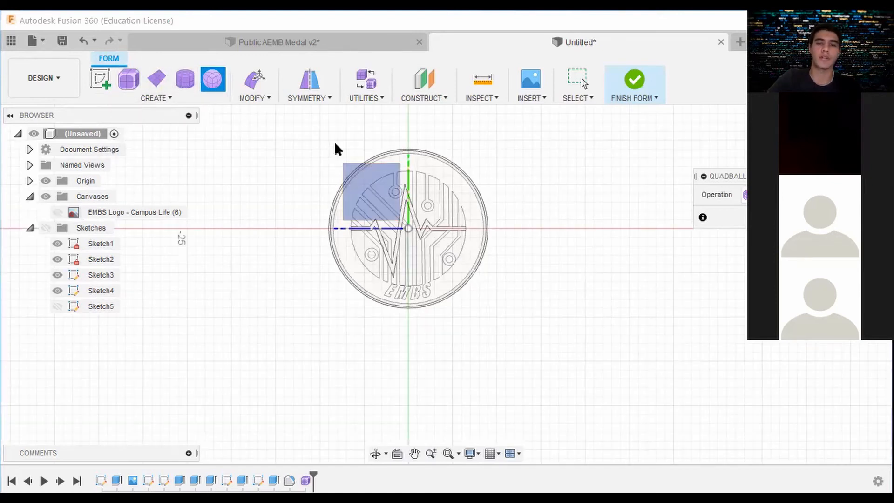
scroll(335, 143, down, 1)
middle_drag(349, 138, 315, 168)
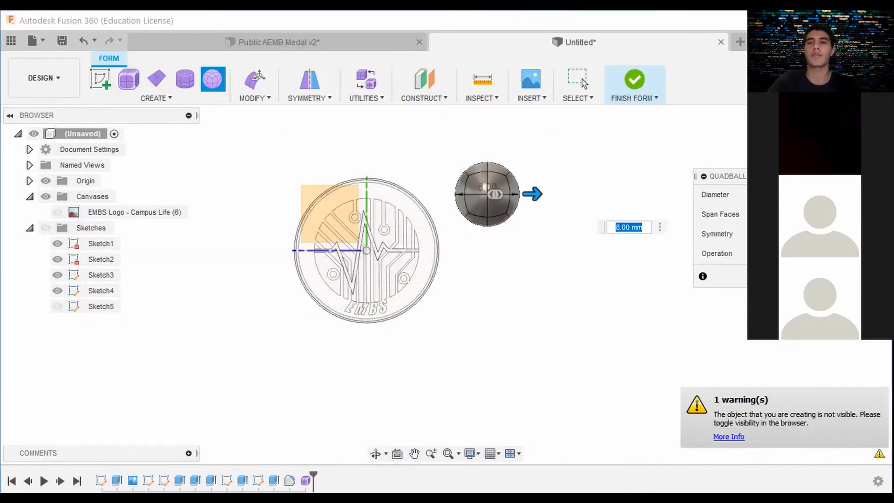
click(524, 164)
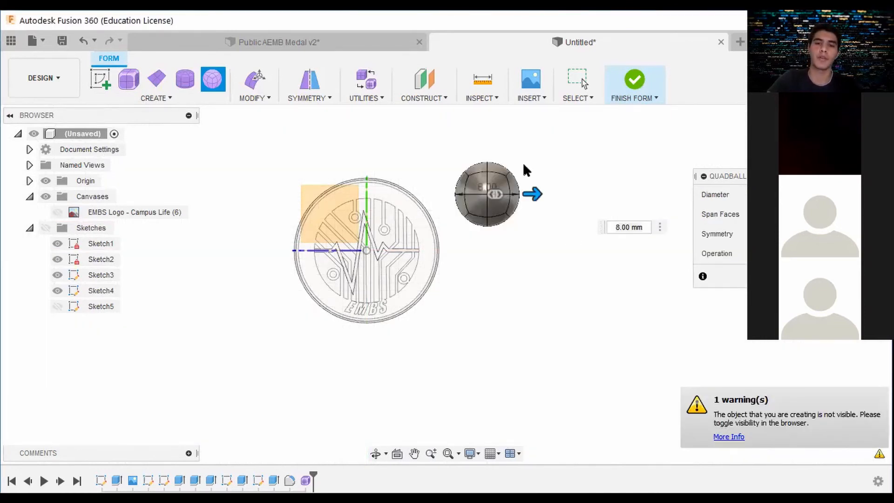
click(647, 229)
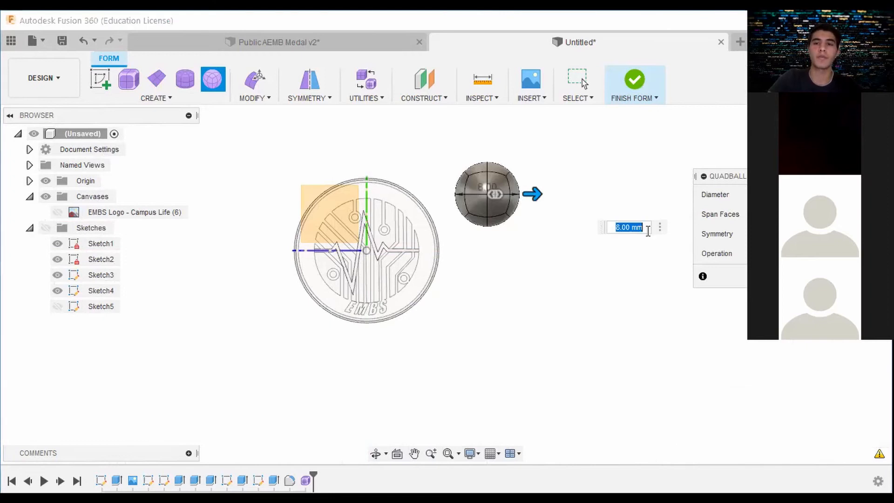
key(Return)
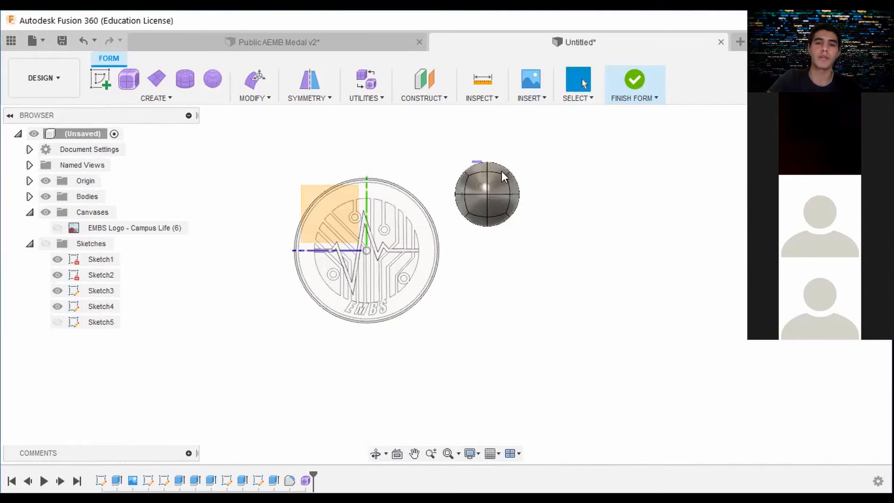
Use Edit Form to stretch the quadball's upper faces upward in moves of 8 mm and 2 mm, then finish the form
double_click(471, 170)
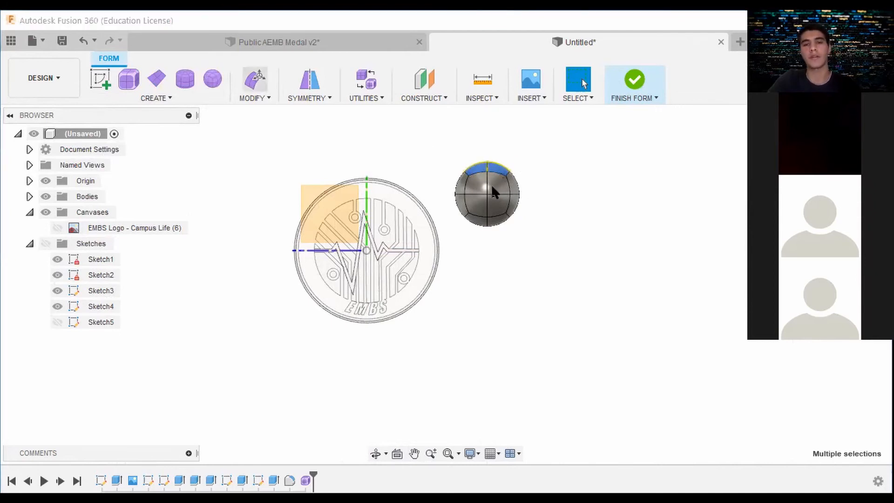
right_drag(494, 191, 520, 175)
scroll(503, 199, down, 1)
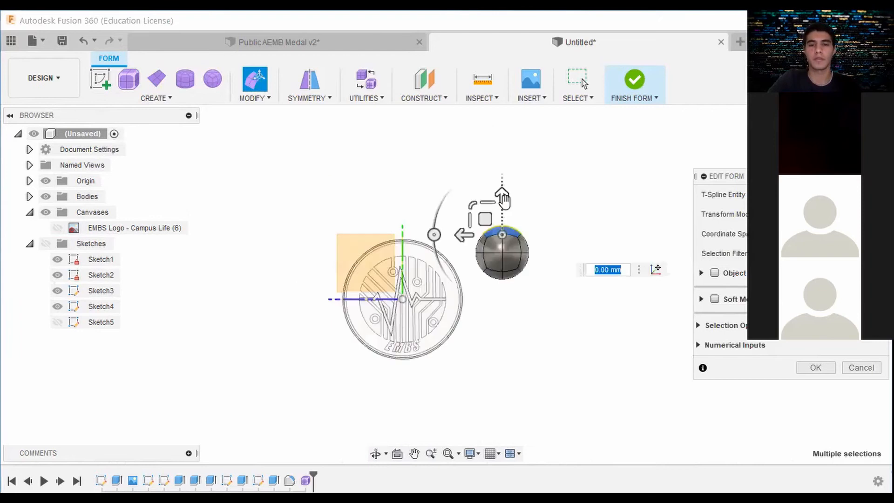
drag(503, 199, 502, 144)
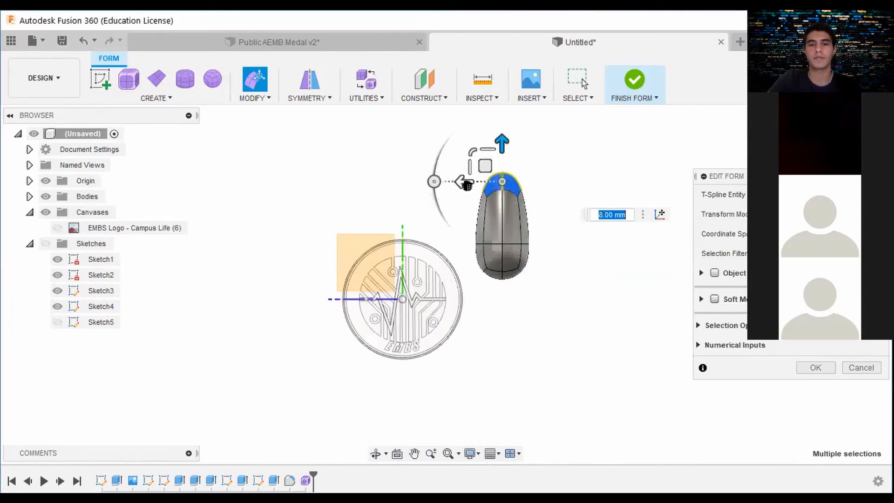
mouse_move(467, 185)
mouse_down()
mouse_move(464, 193)
mouse_move(438, 183)
mouse_move(454, 184)
mouse_up()
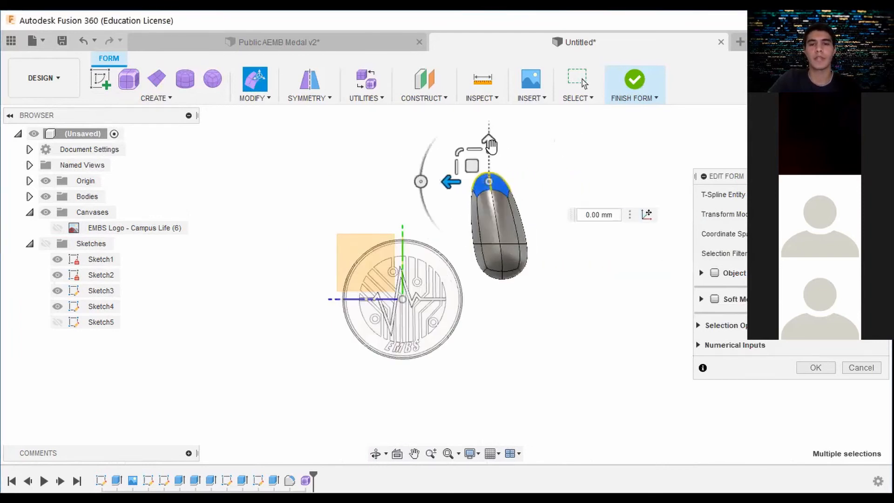
drag(491, 146, 491, 132)
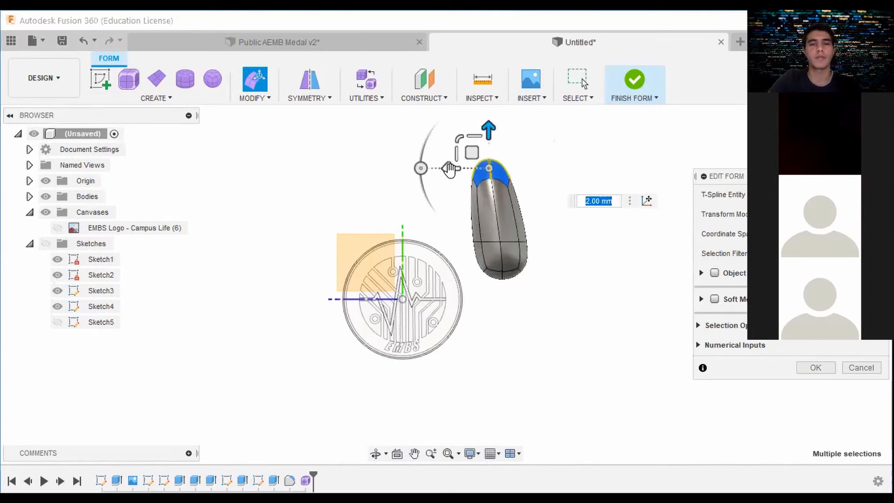
drag(450, 169, 462, 169)
drag(498, 239, 499, 156)
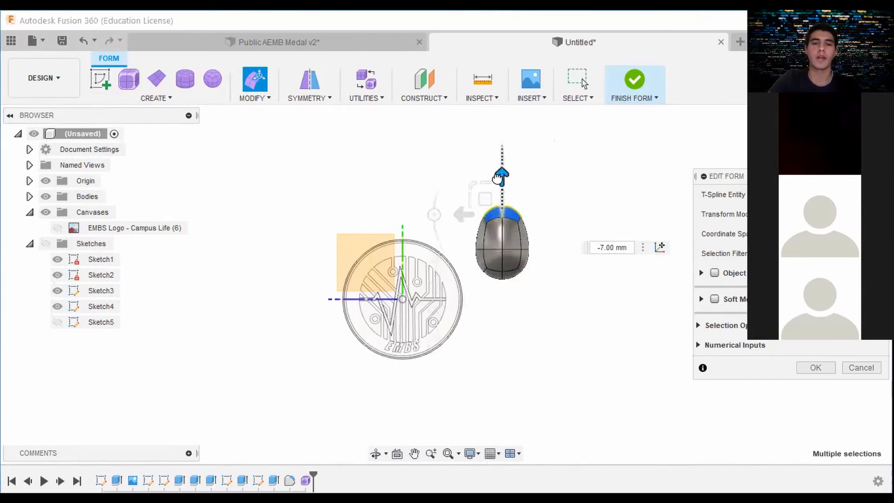
click(859, 368)
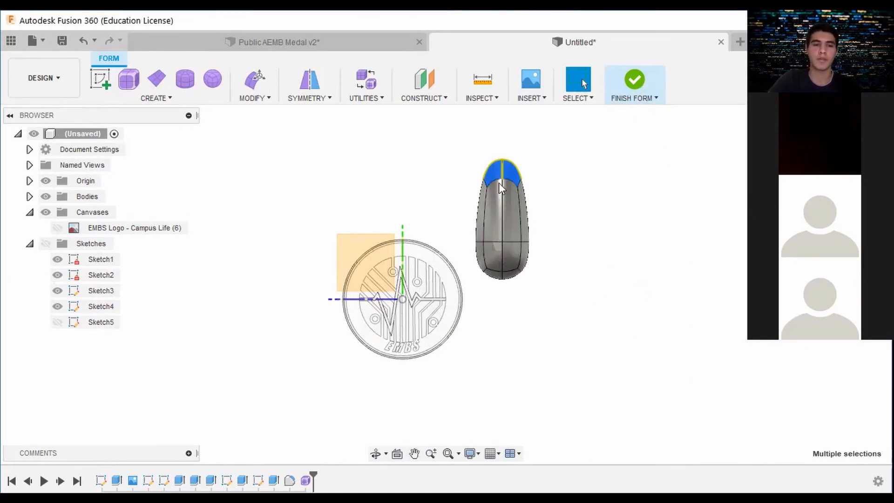
click(635, 89)
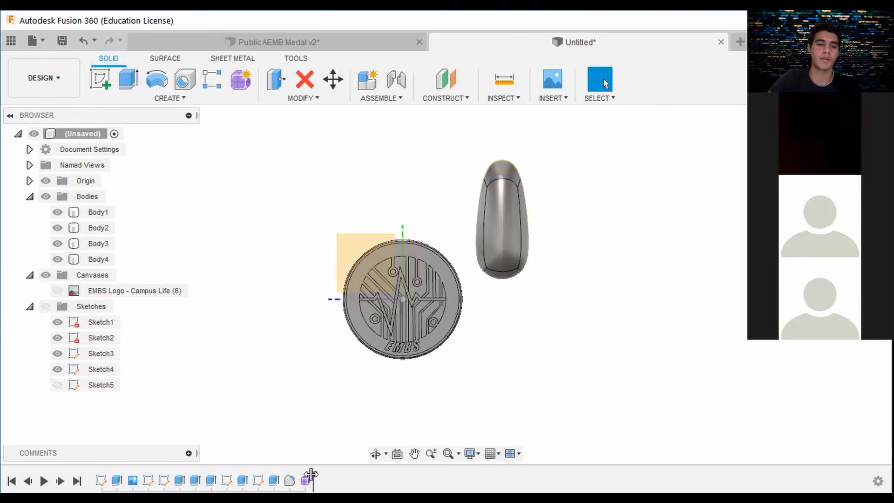
Roll the timeline back to before the form and start a sketch on the medal's origin plane, hiding the bodies while picking the plane
drag(311, 475, 298, 474)
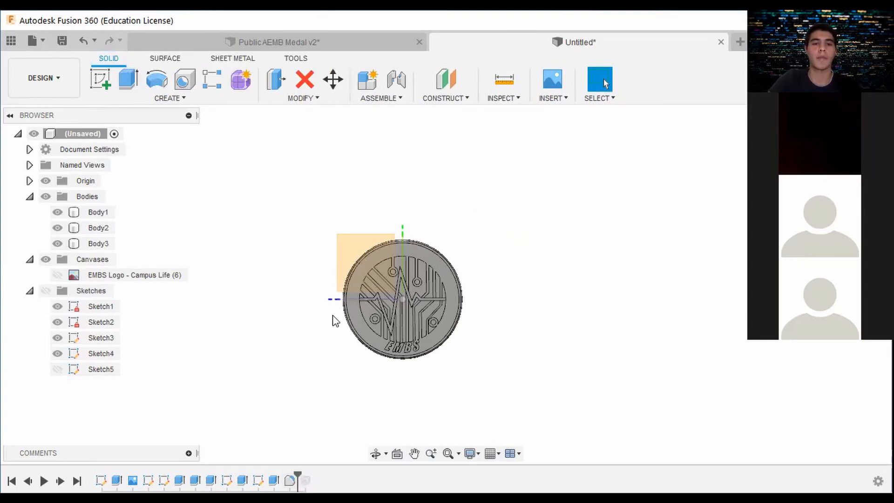
scroll(433, 251, up, 3)
middle_drag(447, 259, 459, 170)
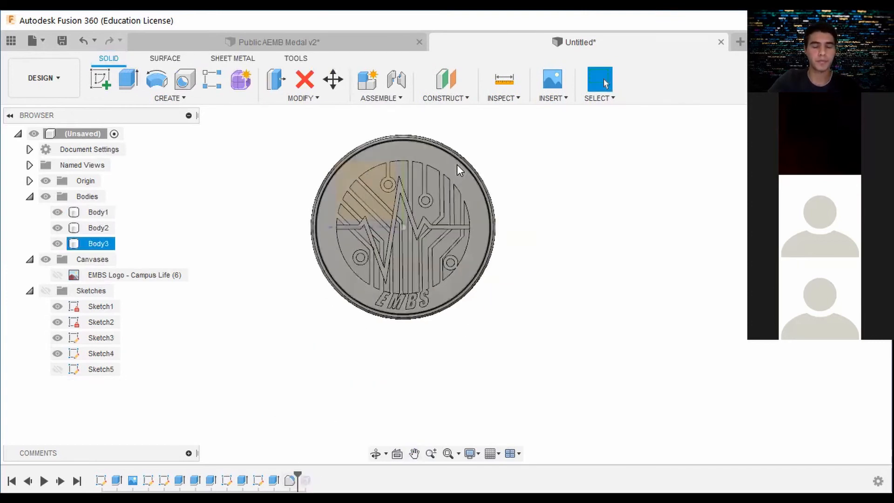
middle_drag(383, 159, 370, 208)
click(100, 80)
click(399, 188)
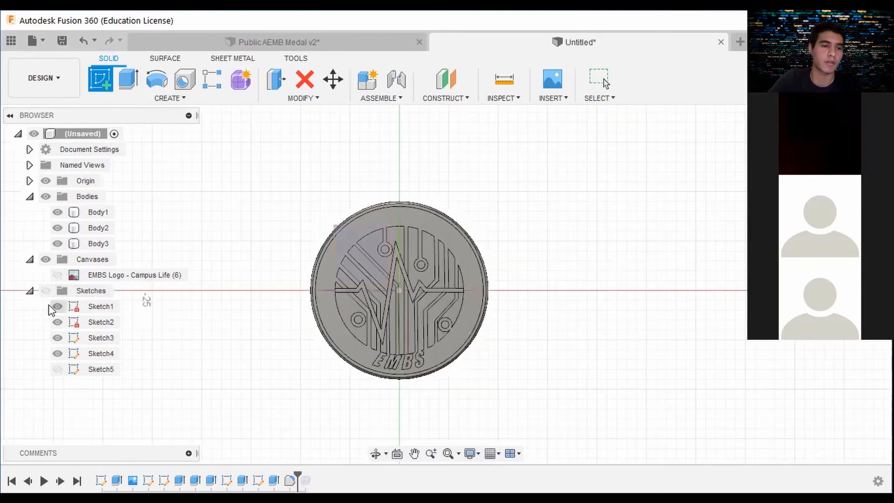
click(46, 198)
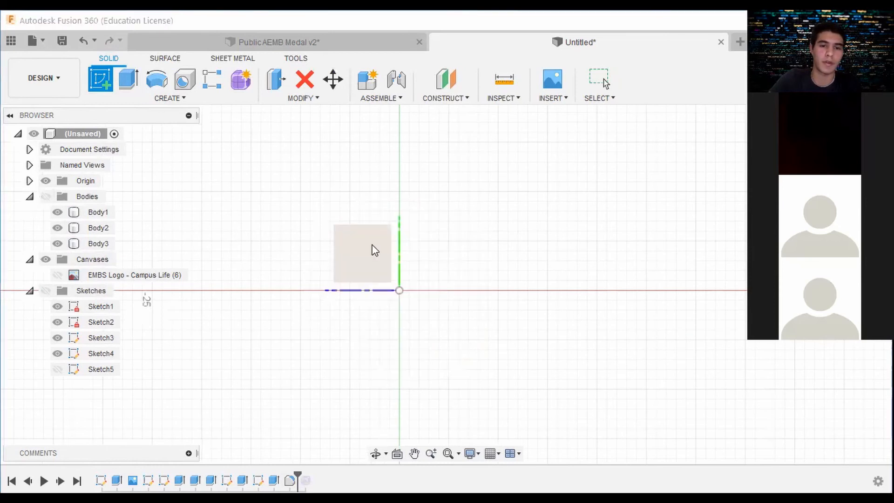
click(371, 250)
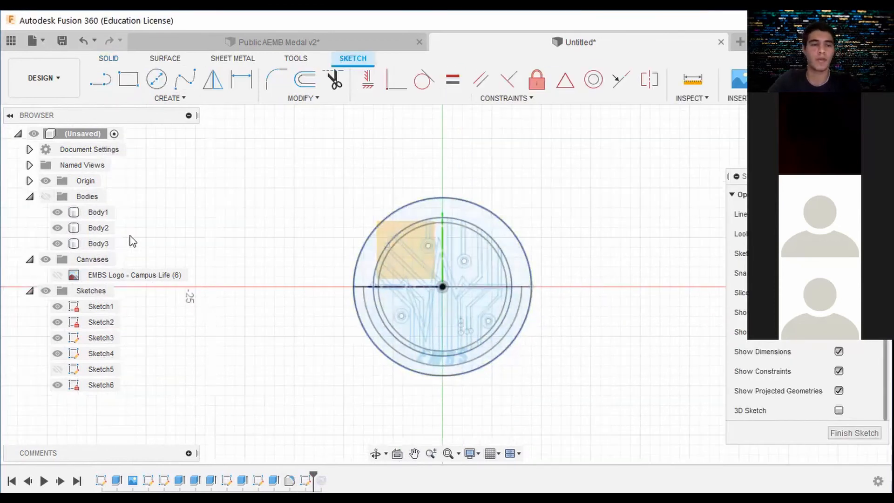
click(47, 196)
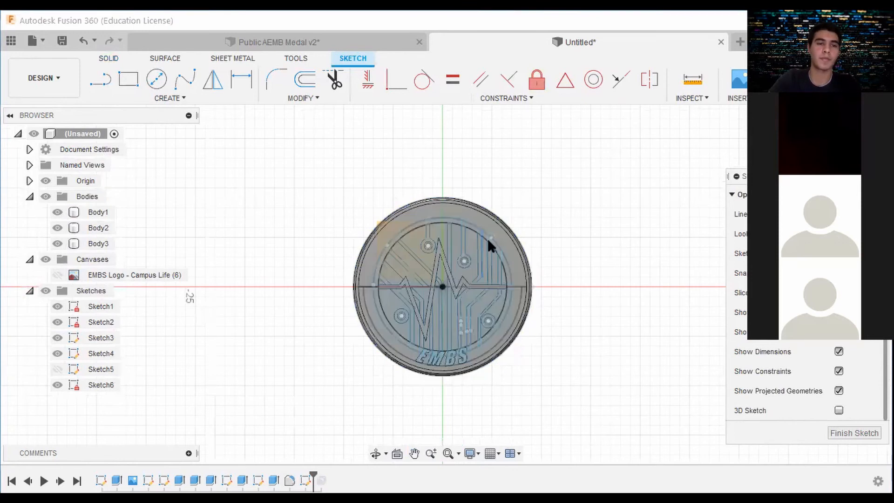
Draw a vertical 3 mm line upward from the topmost point of the medal's outer edge
scroll(451, 201, up, 6)
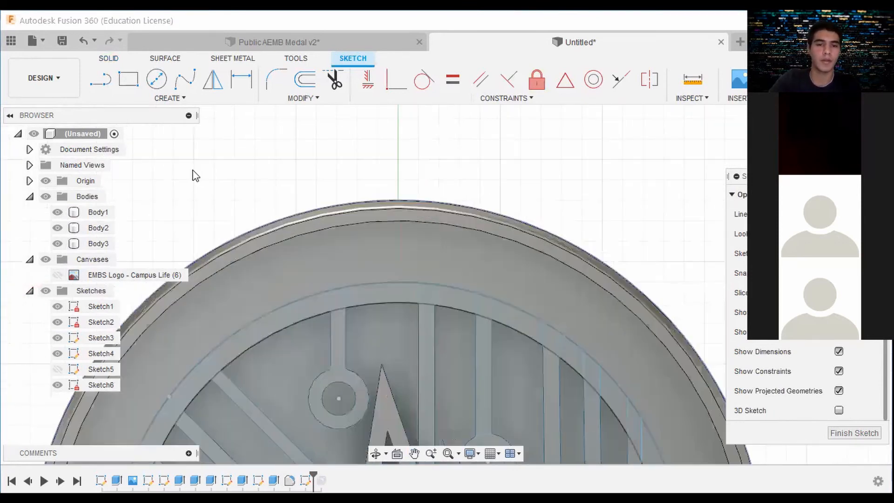
click(99, 82)
scroll(418, 222, up, 5)
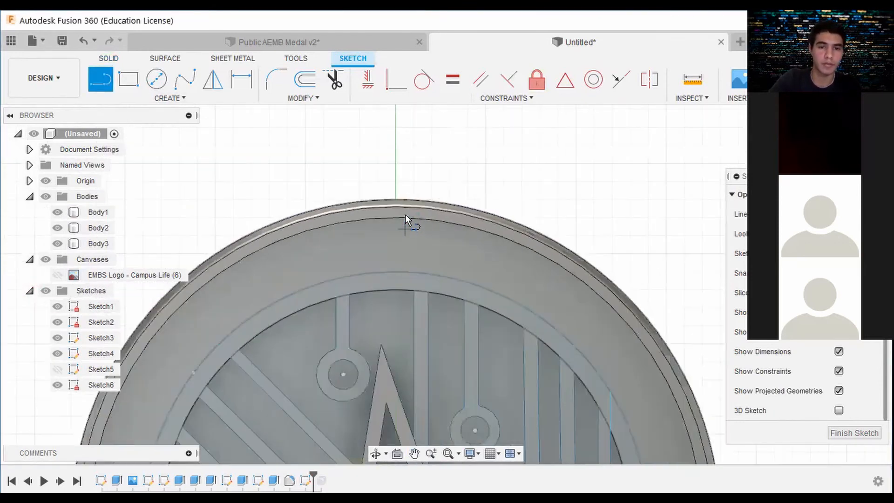
click(398, 199)
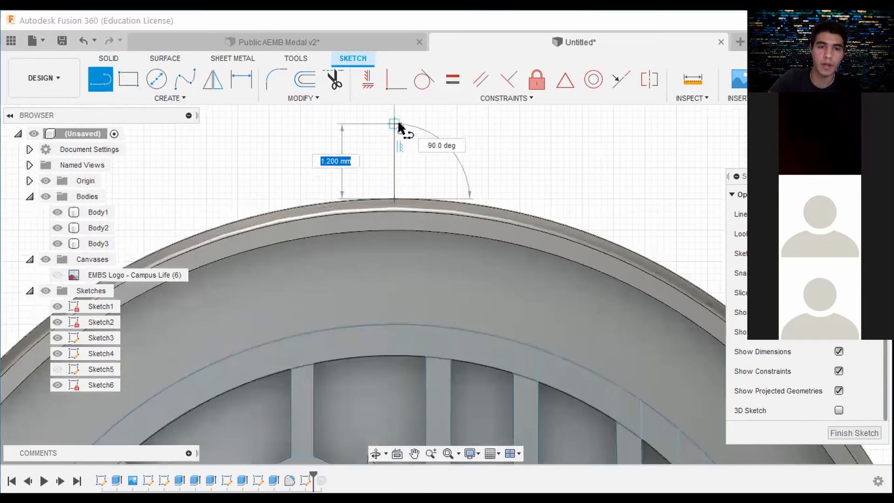
scroll(397, 124, down, 2)
middle_drag(400, 87, 401, 188)
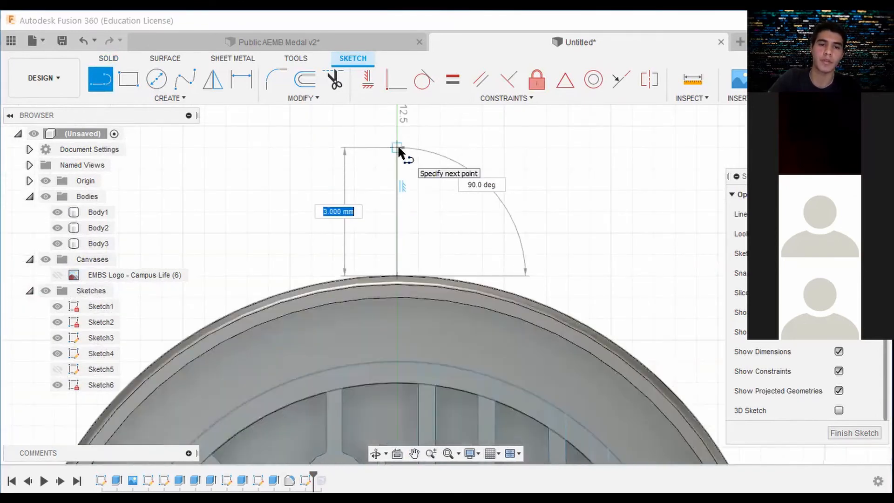
scroll(375, 216, down, 3)
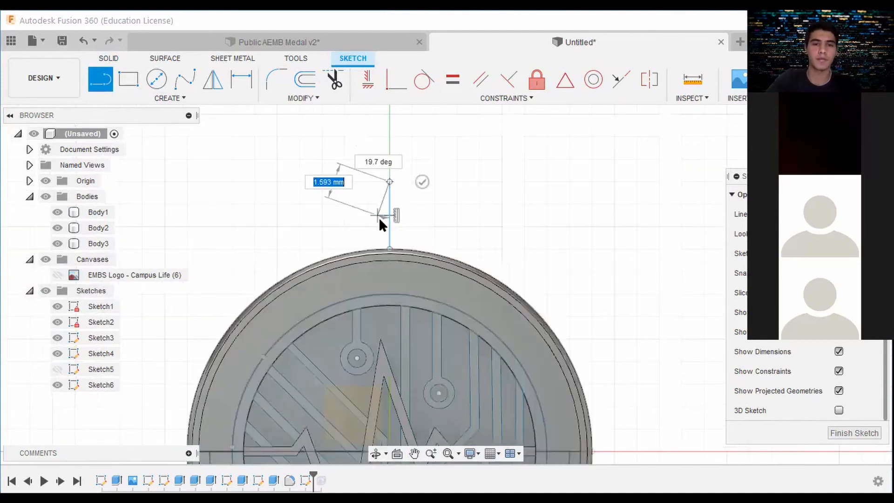
key(Return)
key(Escape)
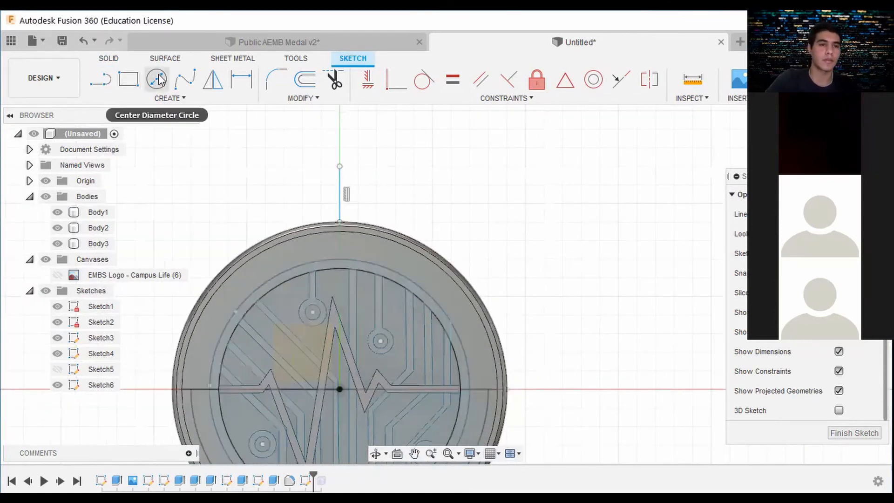
Draw a 2-point circle above the medal using the two endpoints of the vertical line as its diameter
click(156, 79)
scroll(365, 170, up, 2)
click(168, 99)
mouse_move(130, 142)
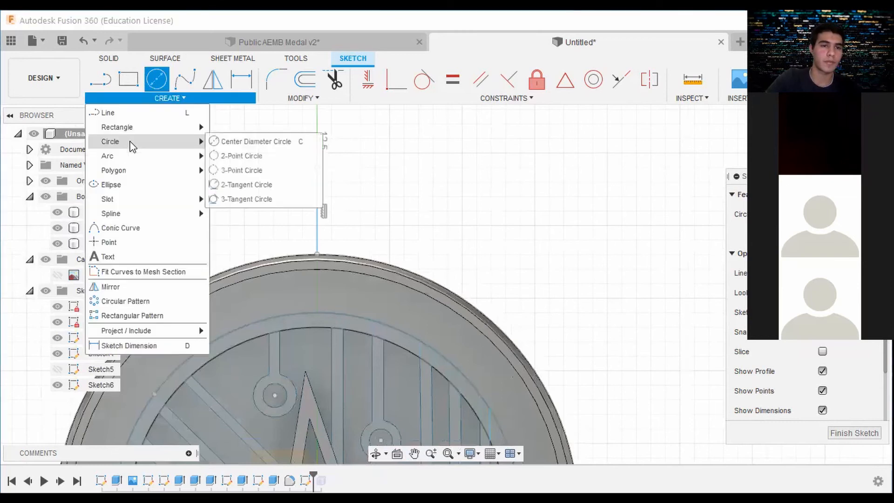
click(250, 158)
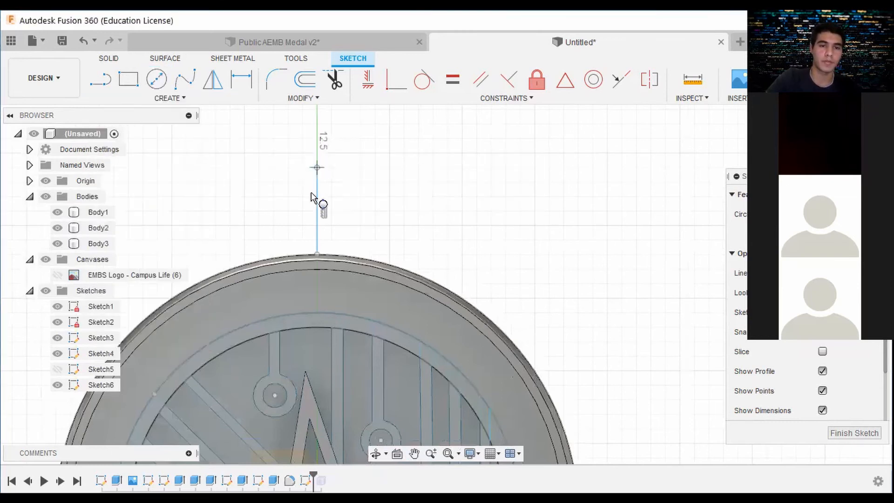
click(316, 168)
click(317, 254)
key(Escape)
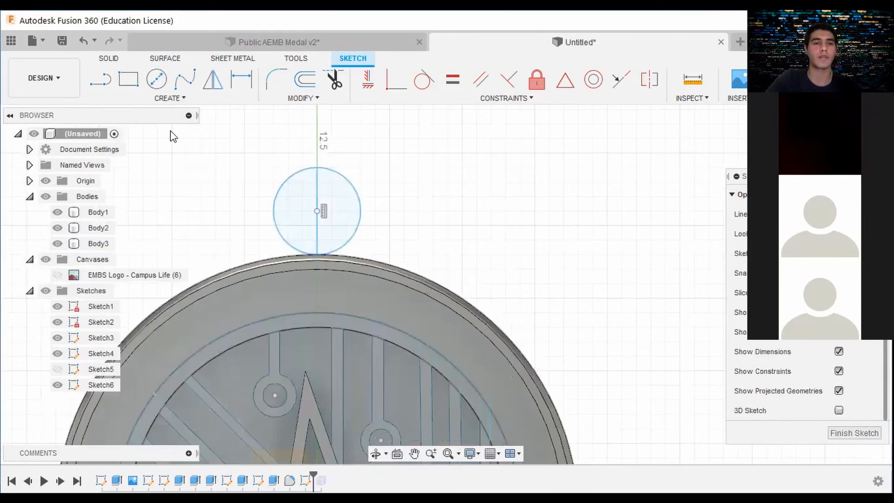
Add a concentric circle with a 1.5 mm diameter inside the circle above the medal
click(99, 79)
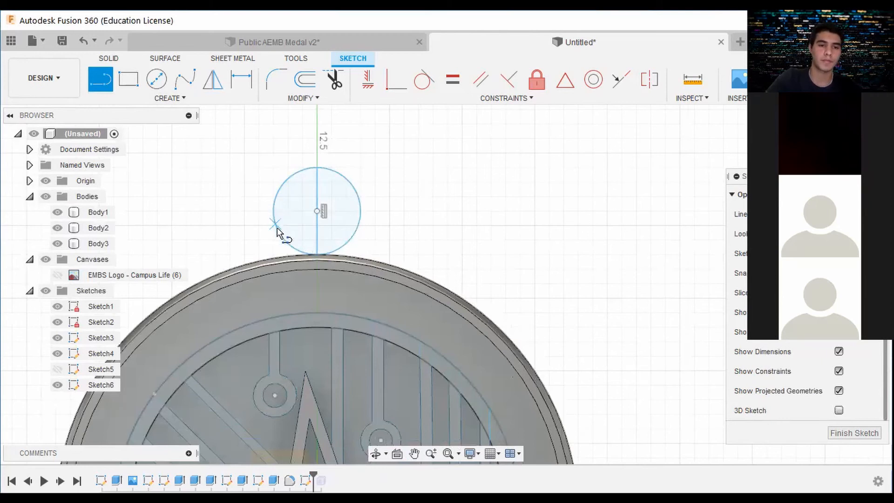
click(157, 79)
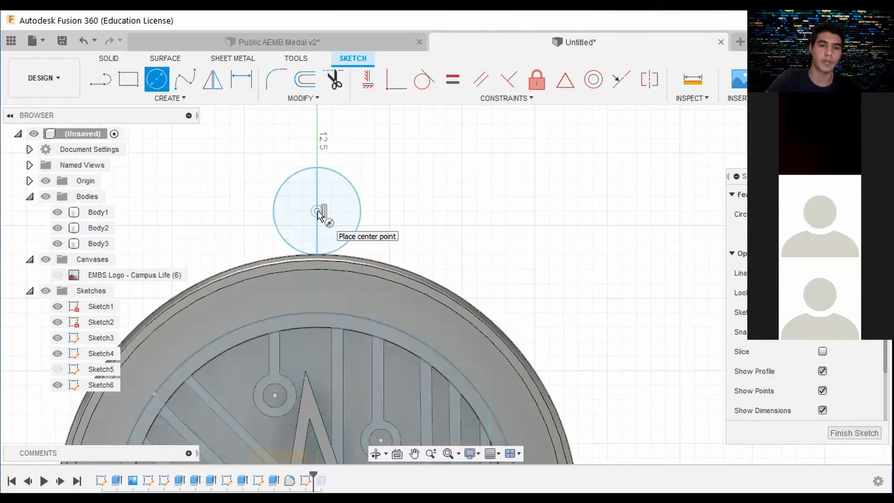
click(317, 211)
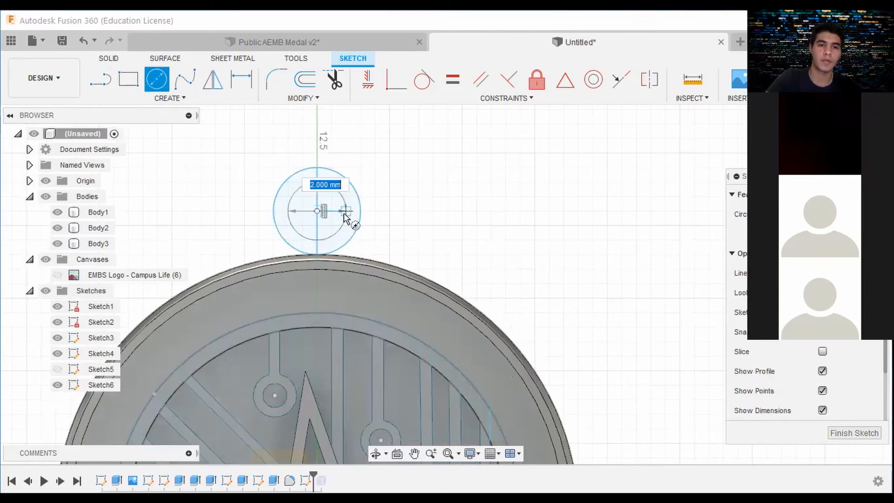
text(1.5)
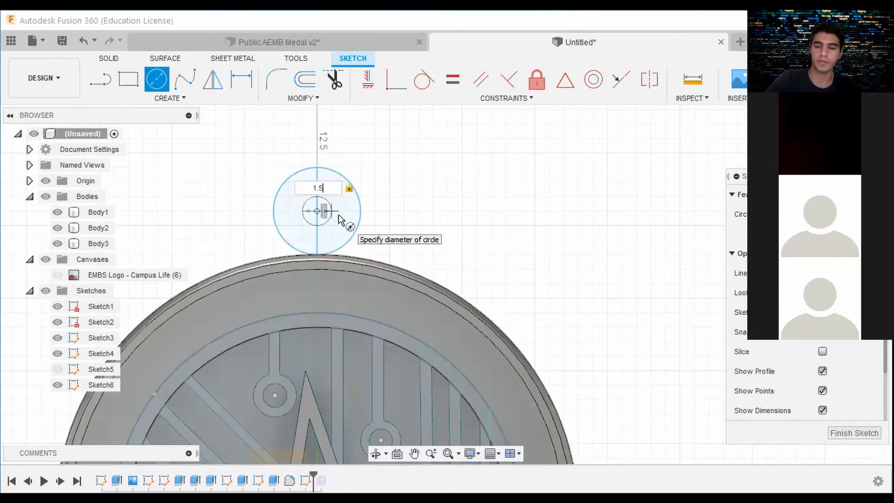
key(Return)
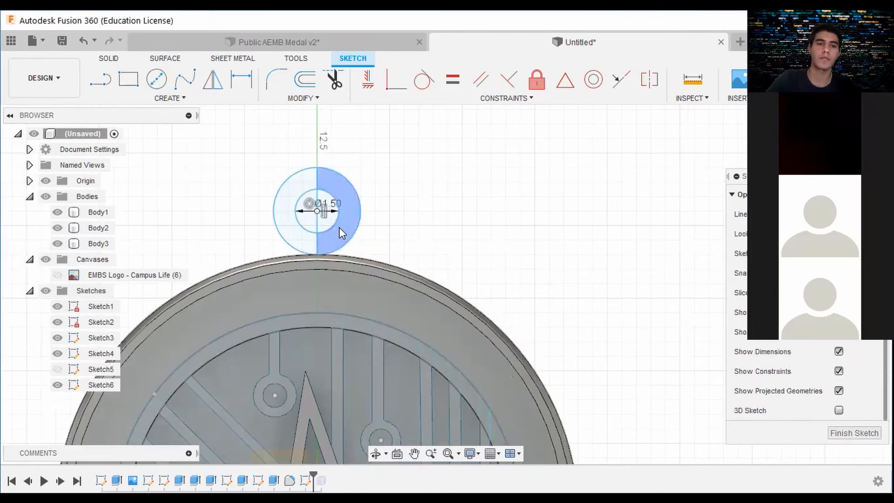
Draw a horizontal line from the circles' centre to the outer circle's left side and a tangent line from there down onto the rim
key(l)
scroll(276, 214, up, 3)
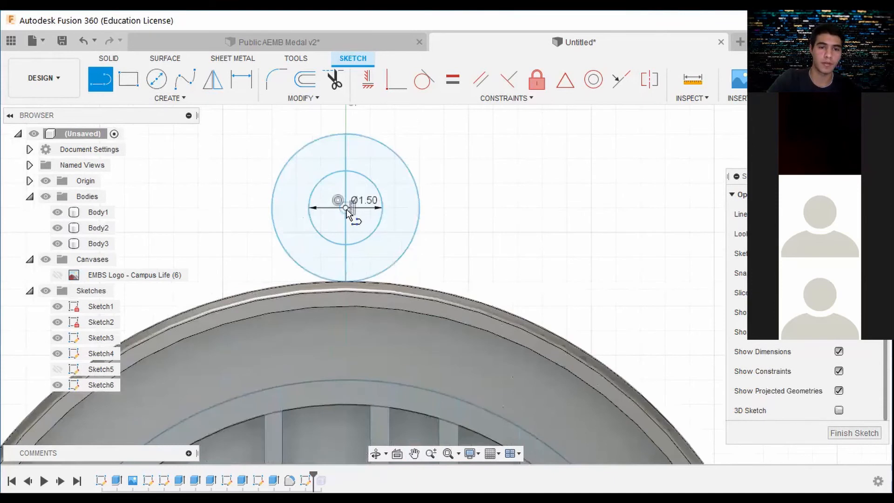
click(345, 208)
click(274, 208)
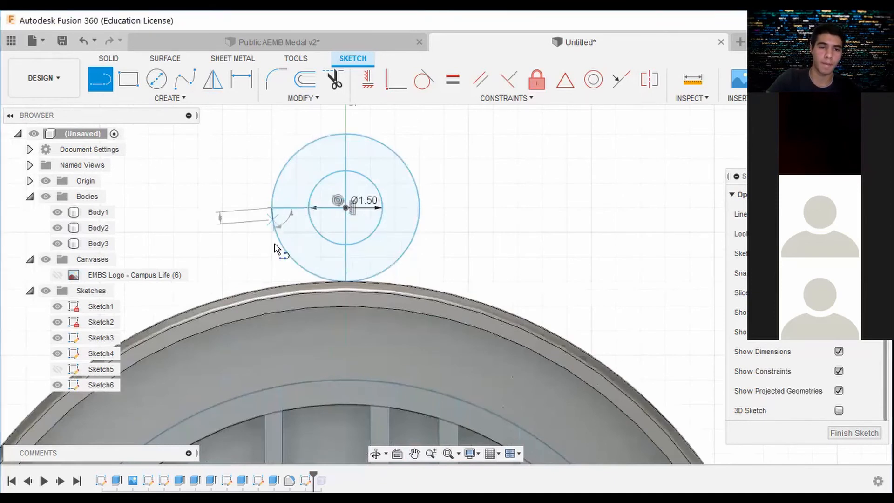
click(270, 298)
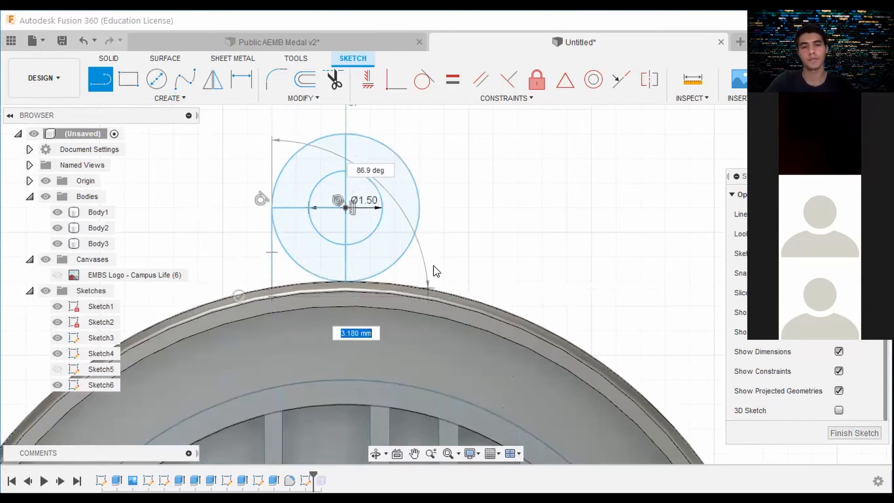
key(Escape)
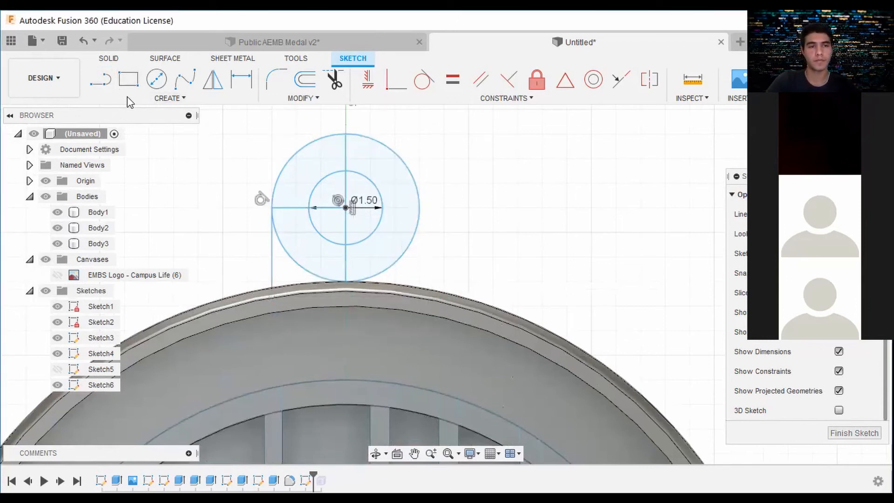
click(100, 79)
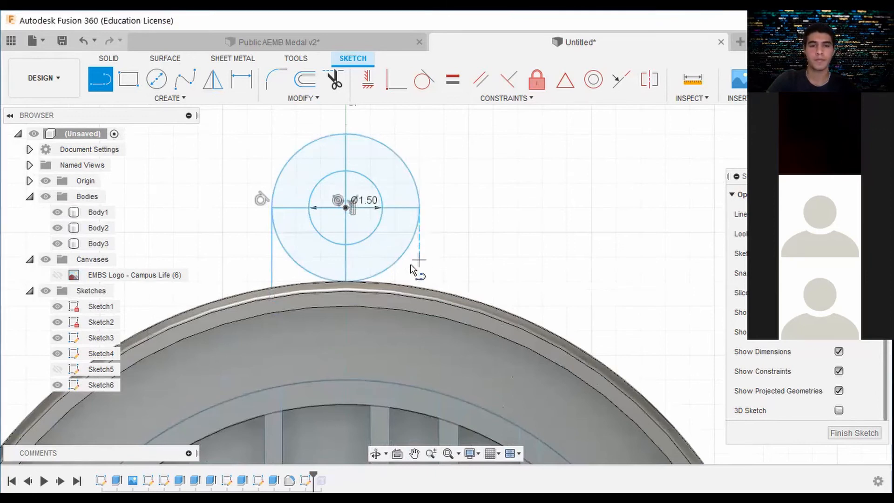
click(405, 295)
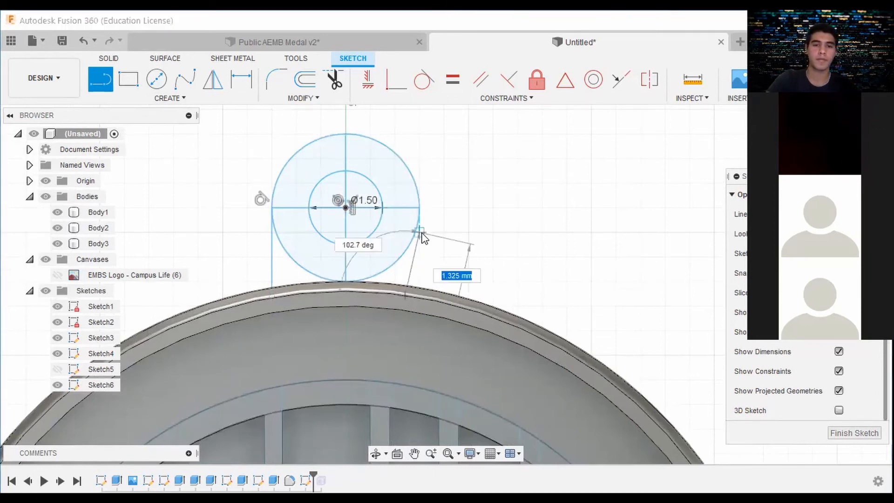
key(Escape)
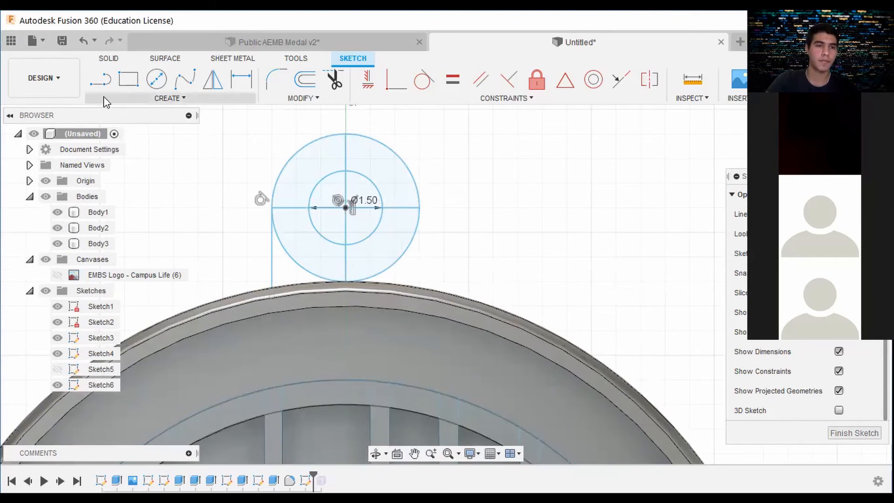
Draw a vertical line from the medal's rim to the outer circle's right side, tangent to the circle, and finish the sketch
click(100, 80)
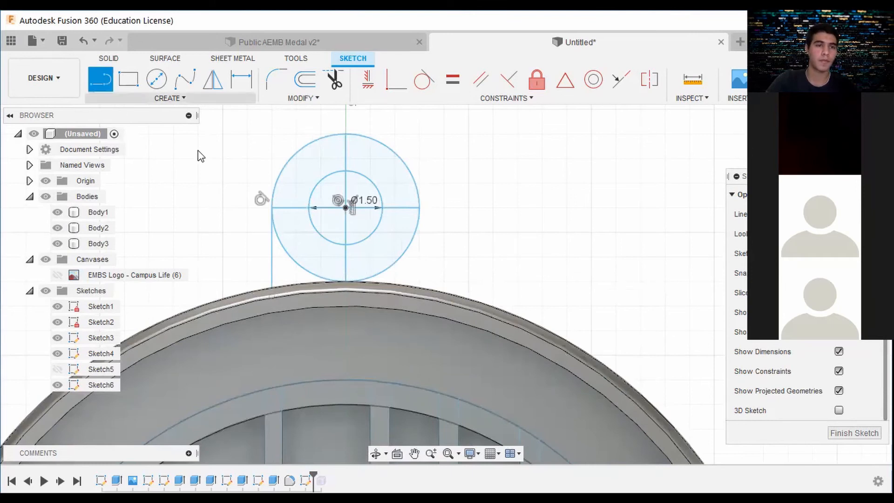
click(420, 295)
click(419, 207)
key(Escape)
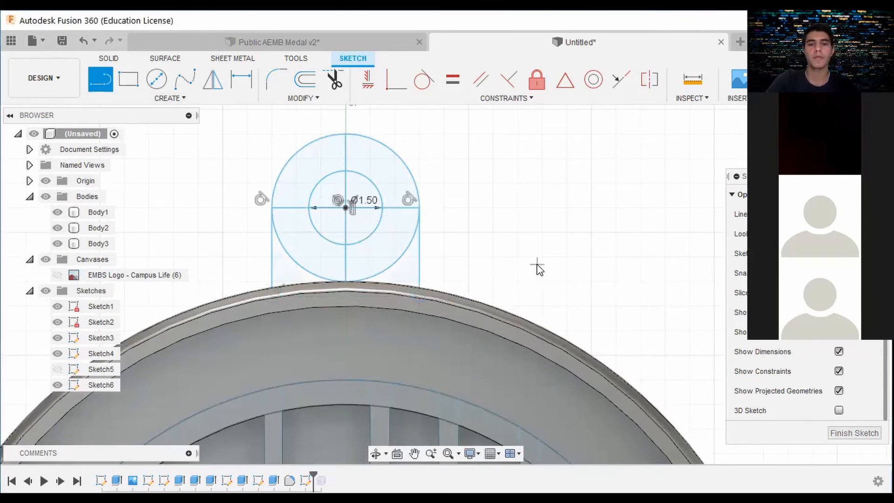
scroll(536, 268, down, 2)
middle_drag(537, 269, 397, 195)
scroll(509, 225, down, 4)
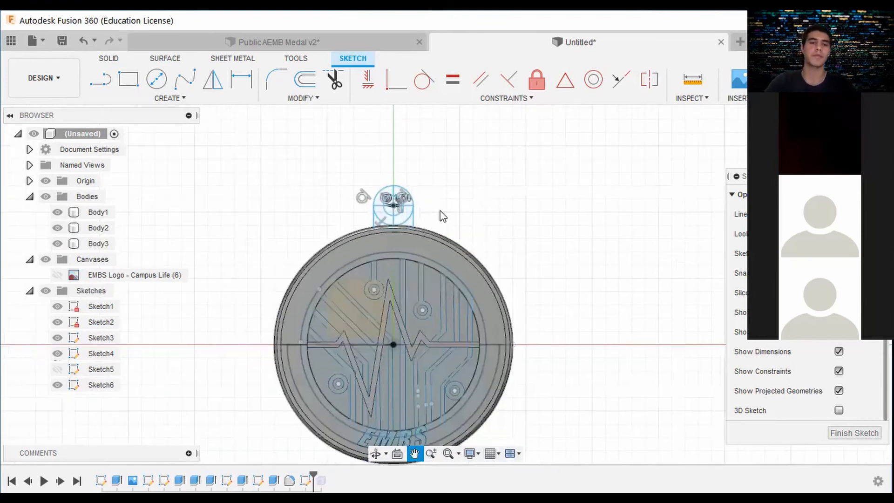
click(854, 433)
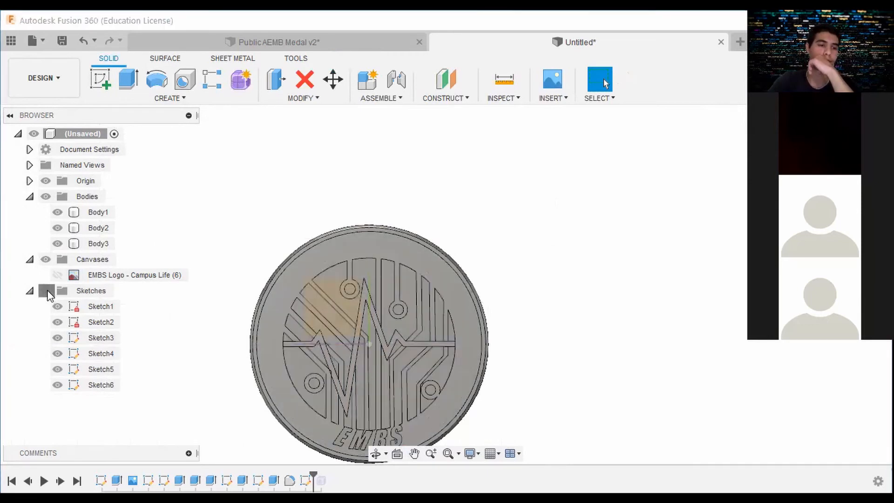
Show the sketches and extrude the loop profile, leaving out the inner circle, 2 mm towards the medal's logo side
click(45, 291)
scroll(434, 230, up, 3)
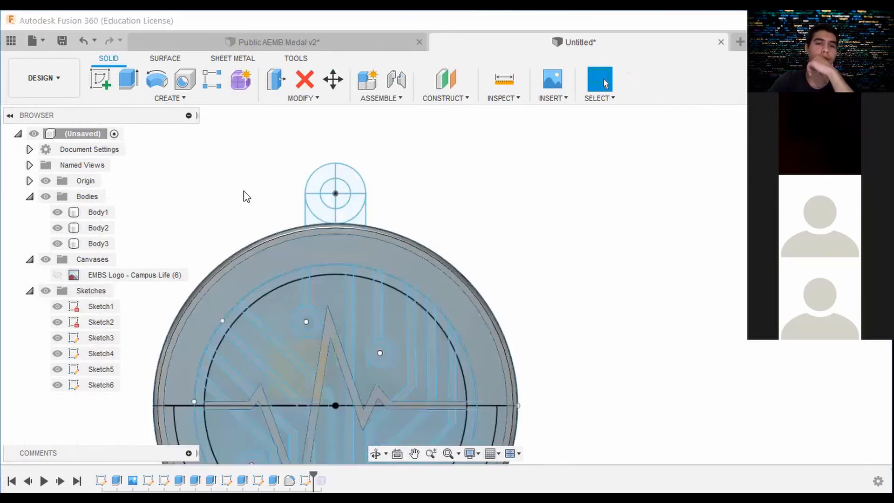
click(128, 80)
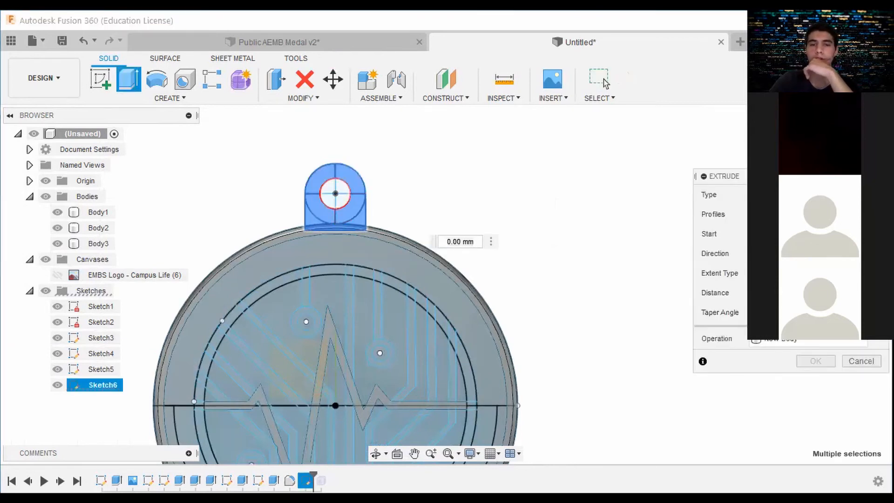
shift+middle_drag(354, 209, 585, 195)
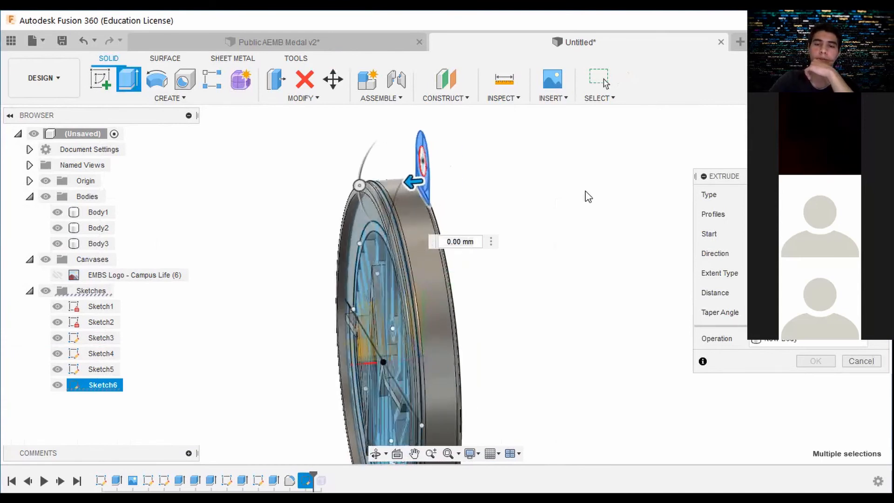
drag(409, 179, 378, 183)
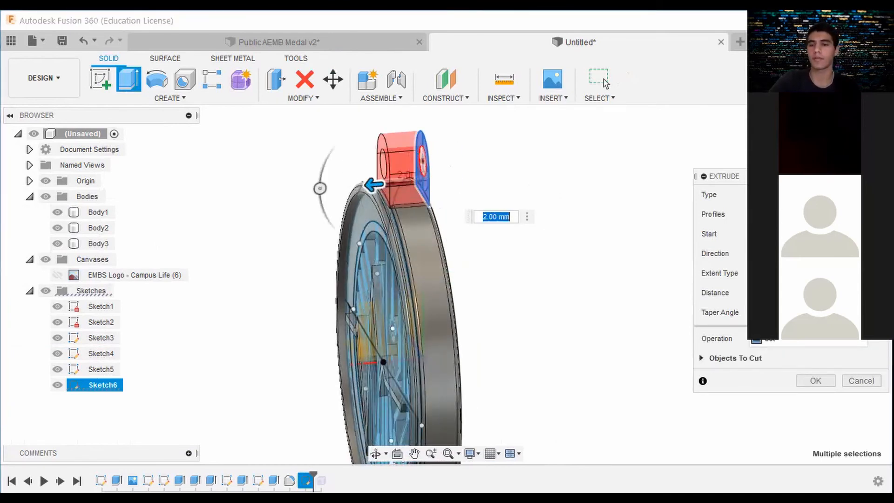
click(495, 218)
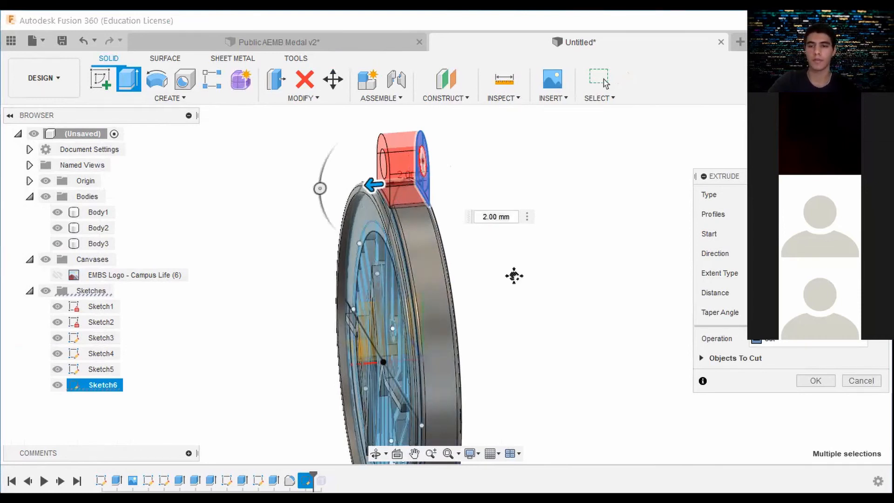
Change the loop extrusion's operation to New Body and complete the extrusion
middle_drag(514, 276, 423, 191)
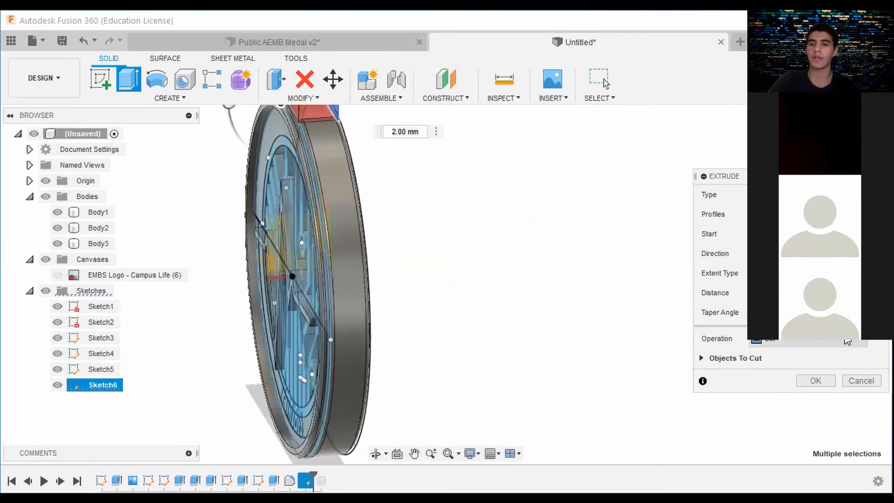
click(792, 340)
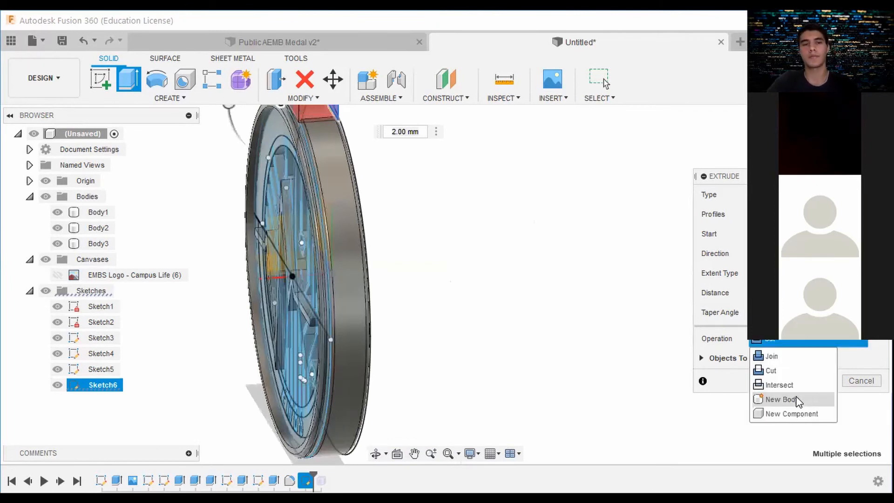
click(799, 400)
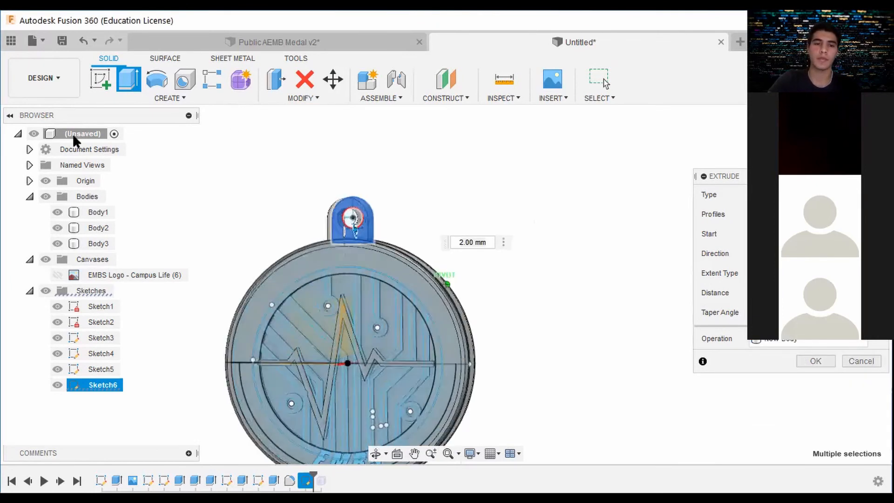
scroll(375, 239, up, 5)
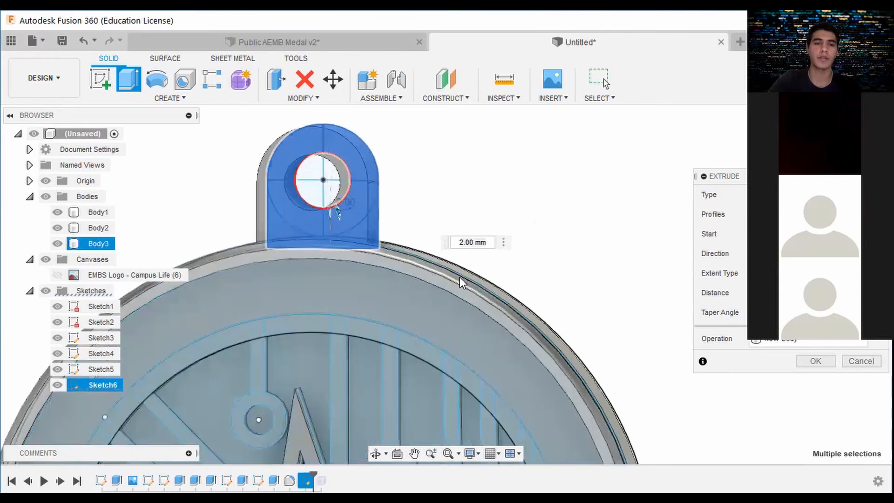
key(Return)
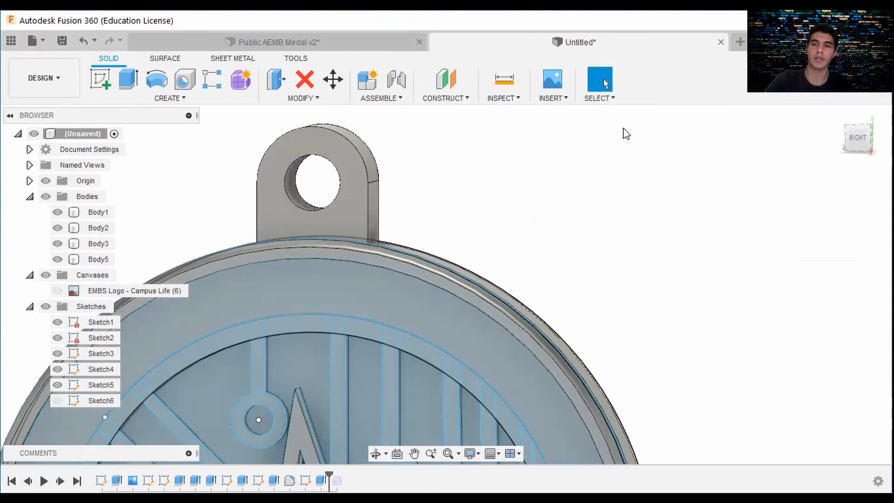
Start a fillet on the loop's flat logo-side face and try a radius of 0.5 mm
shift+middle_drag(626, 133, 419, 149)
click(286, 168)
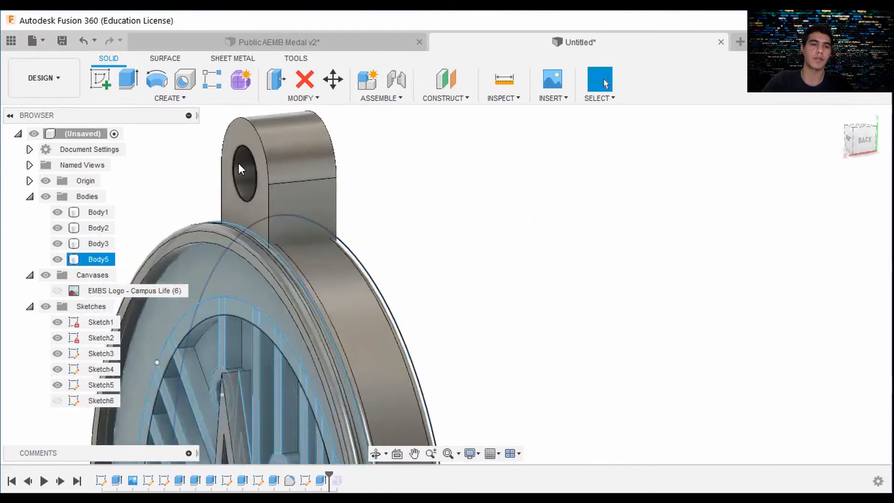
scroll(228, 130, up, 2)
click(279, 98)
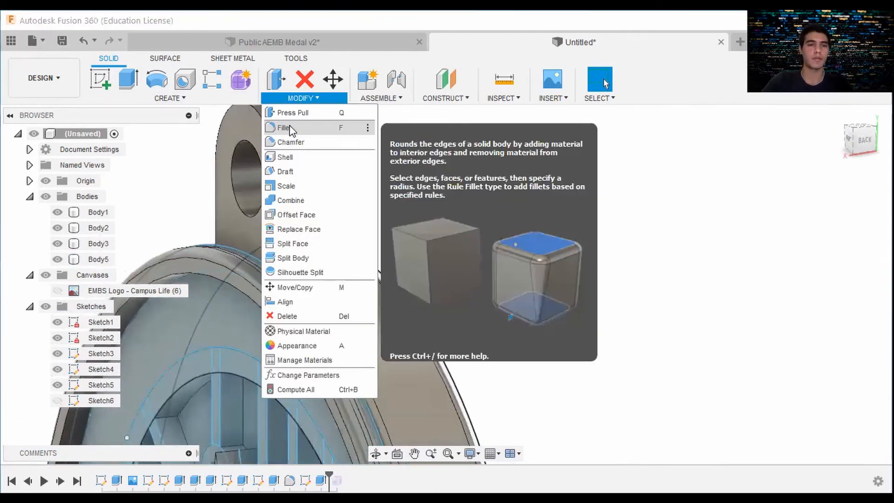
click(284, 127)
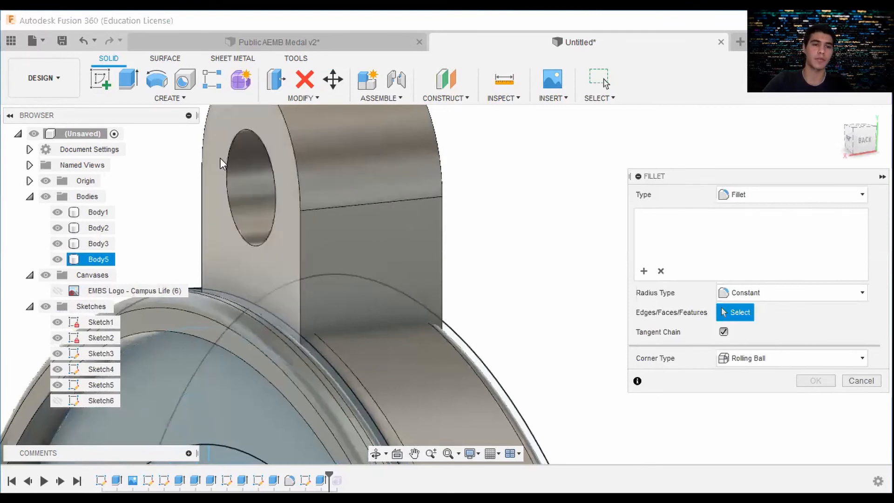
click(220, 158)
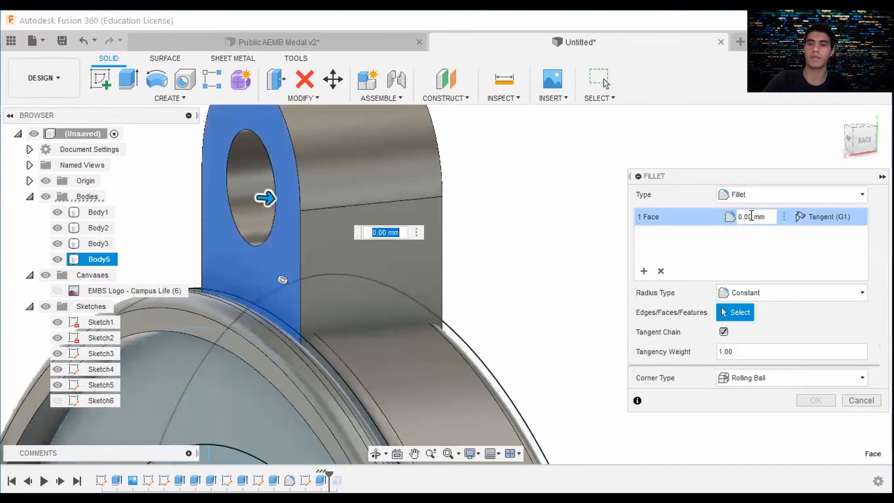
click(751, 215)
key(BackSpace)
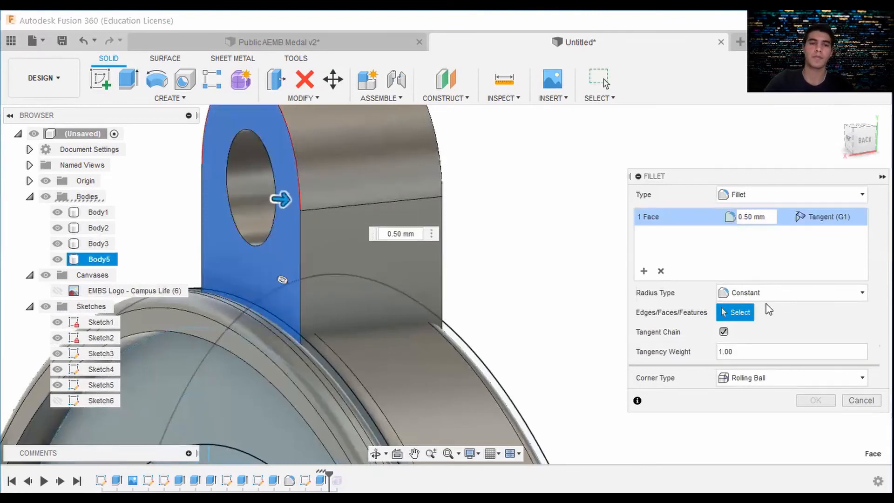
Set the fillet radius on the loop's logo-side face to 0.2 mm
scroll(403, 280, down, 2)
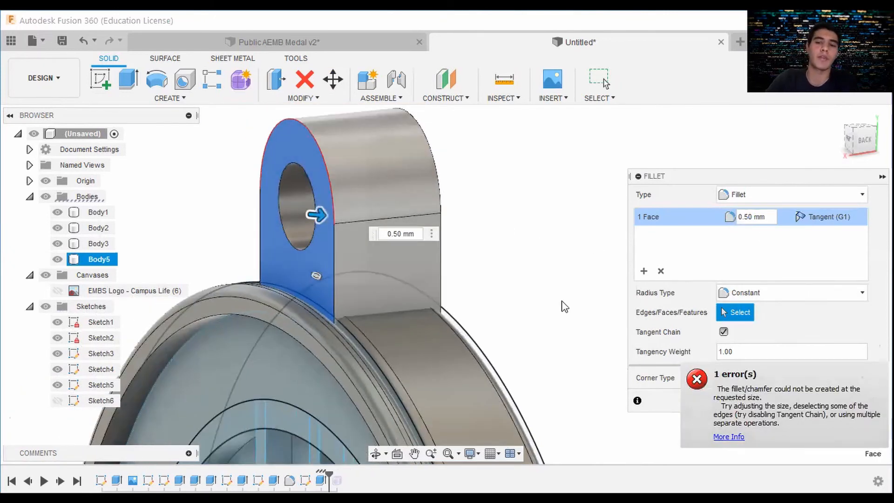
mouse_move(339, 208)
shift+middle_down()
mouse_move(315, 180)
mouse_move(335, 201)
shift+middle_up()
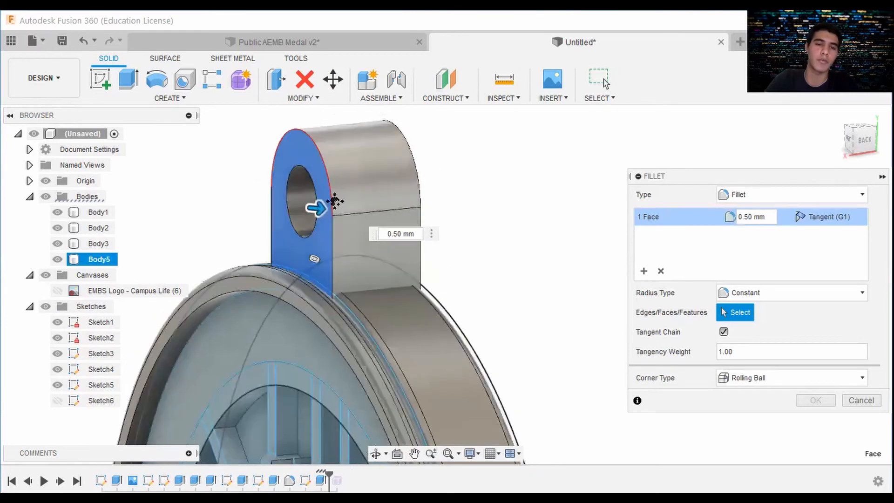
scroll(334, 201, up, 4)
middle_drag(334, 266, 308, 208)
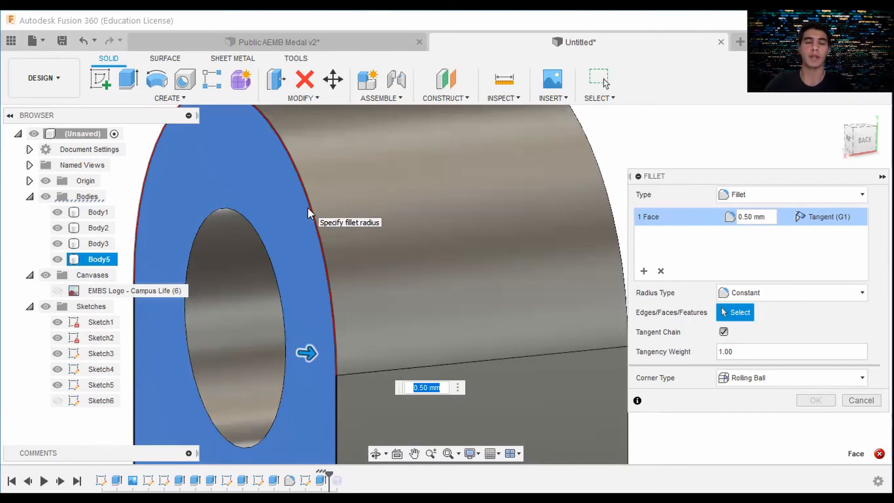
scroll(358, 284, down, 3)
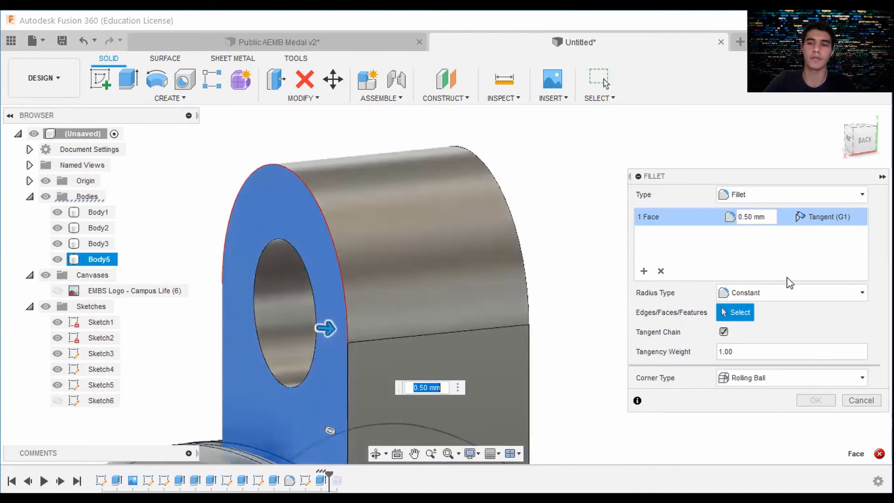
click(752, 222)
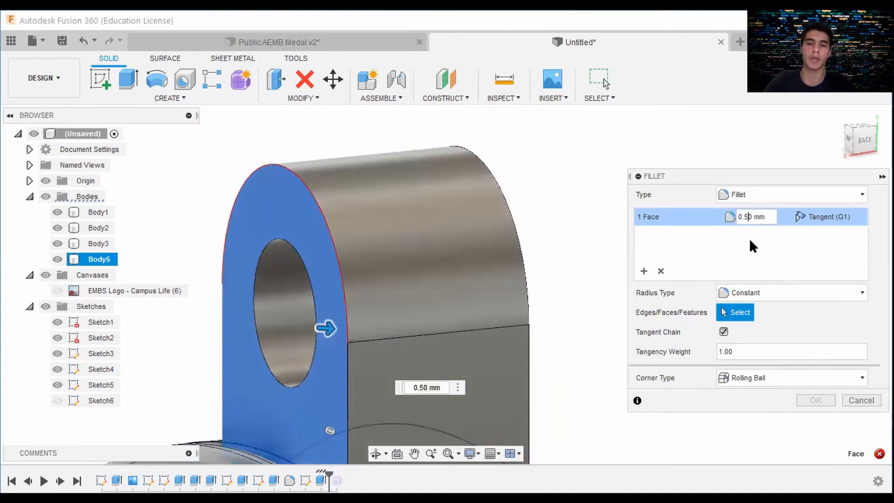
key(Return)
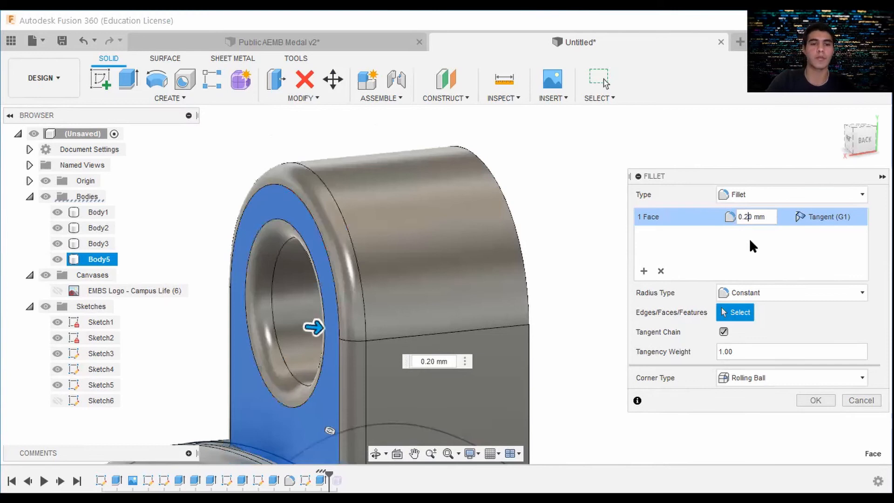
Add two more 0.2 mm fillet selection sets: one for the loop's curved outer faces and one for the hole's inner face
scroll(591, 263, down, 4)
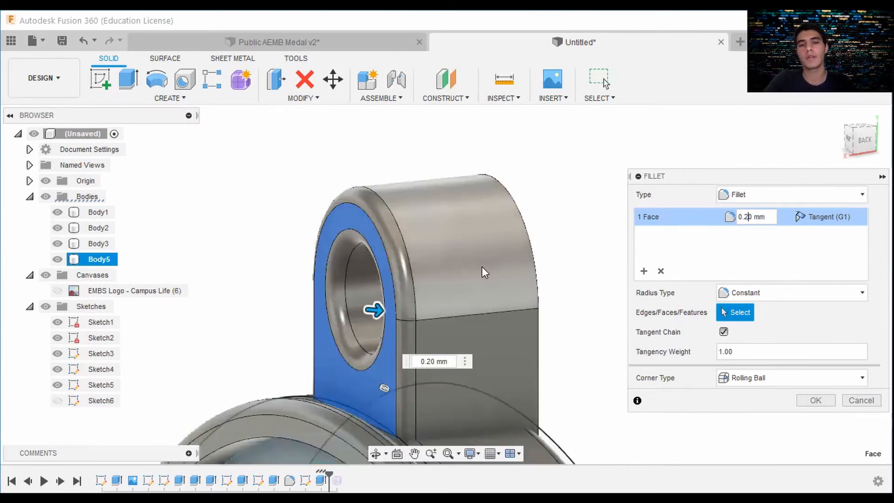
click(644, 270)
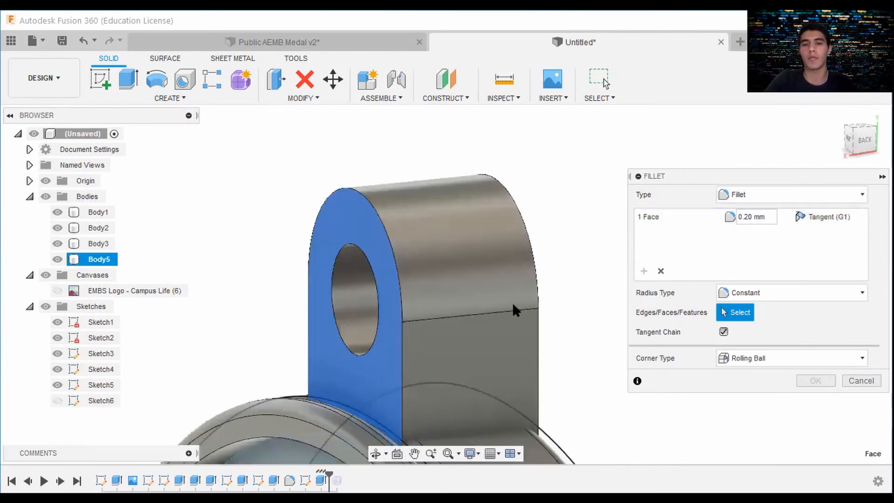
click(485, 260)
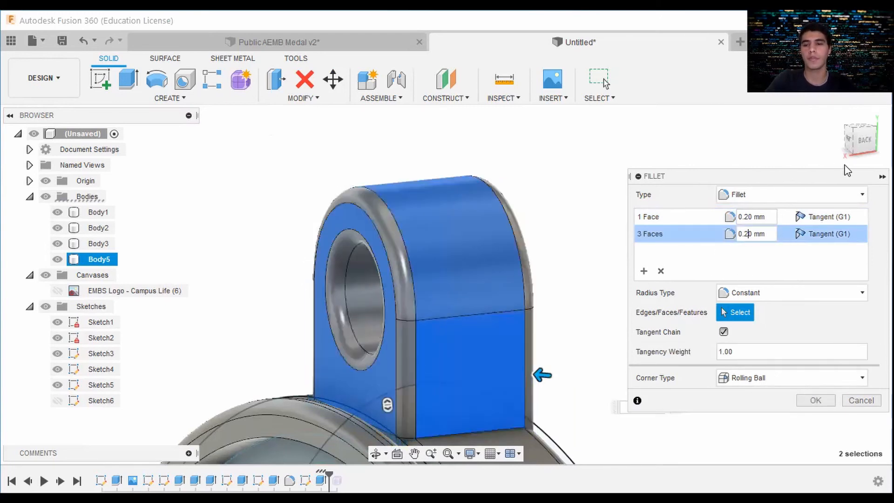
click(859, 147)
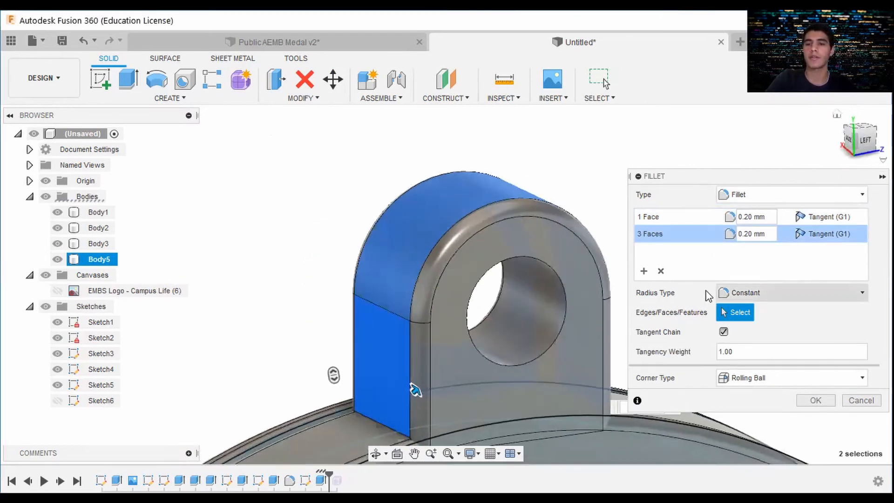
click(645, 271)
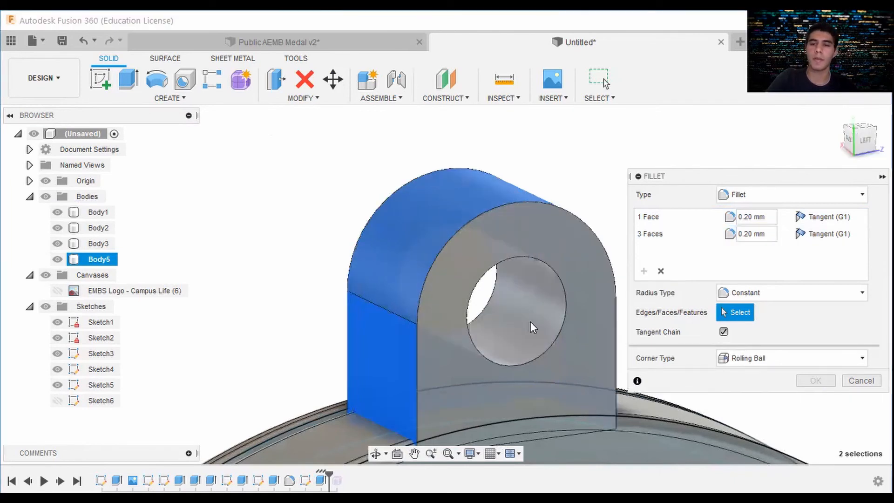
click(530, 321)
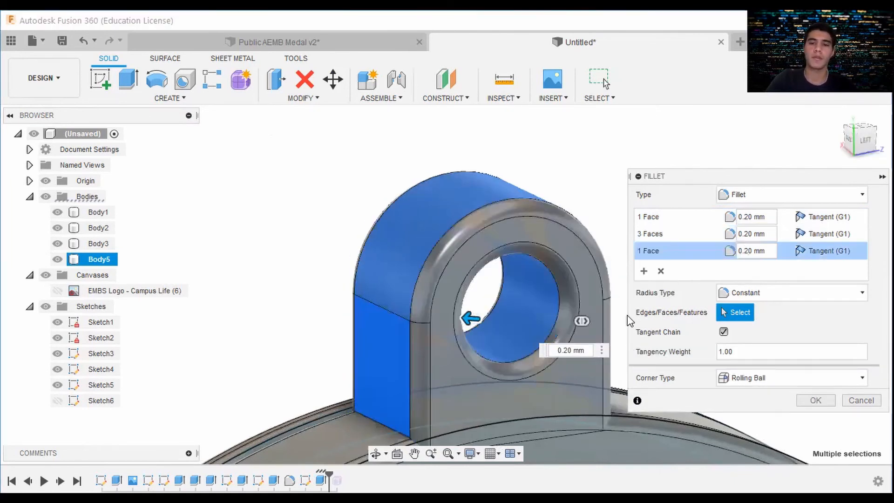
scroll(622, 322, down, 5)
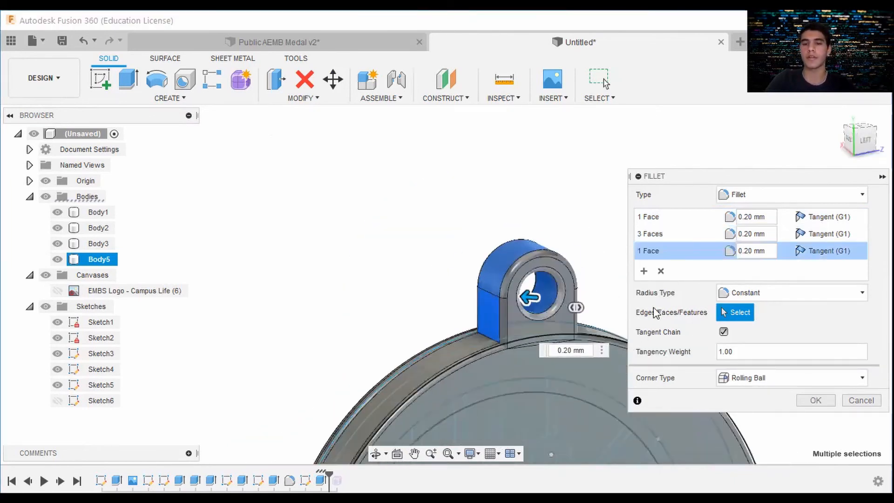
Complete the fillets on the hanging loop and switch to the right-side view of the medal
click(815, 400)
shift+middle_drag(792, 373, 539, 320)
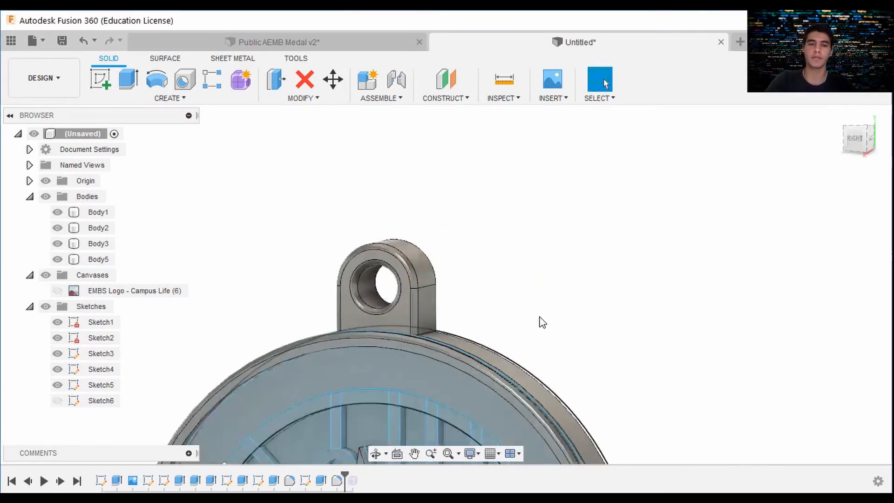
click(856, 139)
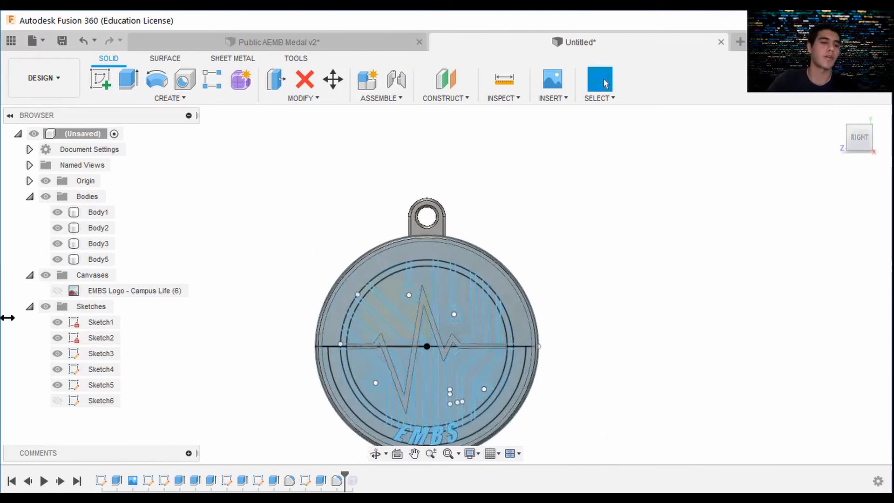
Hide all the sketches and frame the whole medal in the view
click(45, 307)
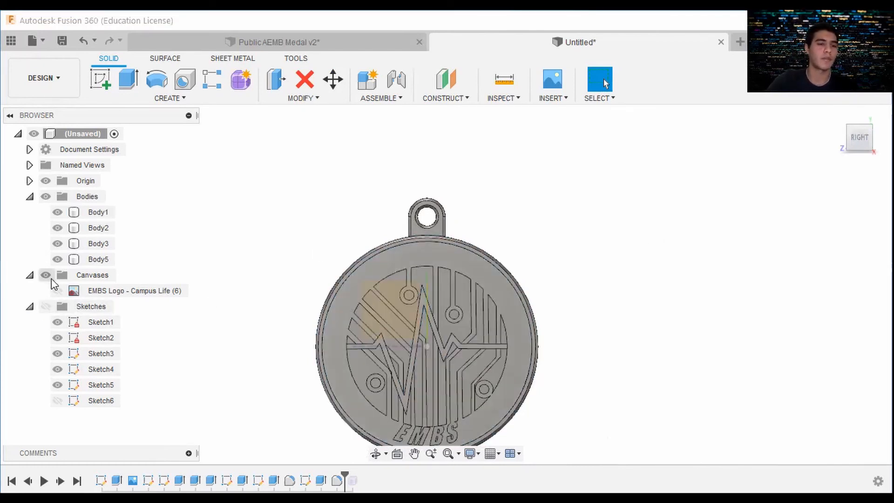
mouse_move(833, 129)
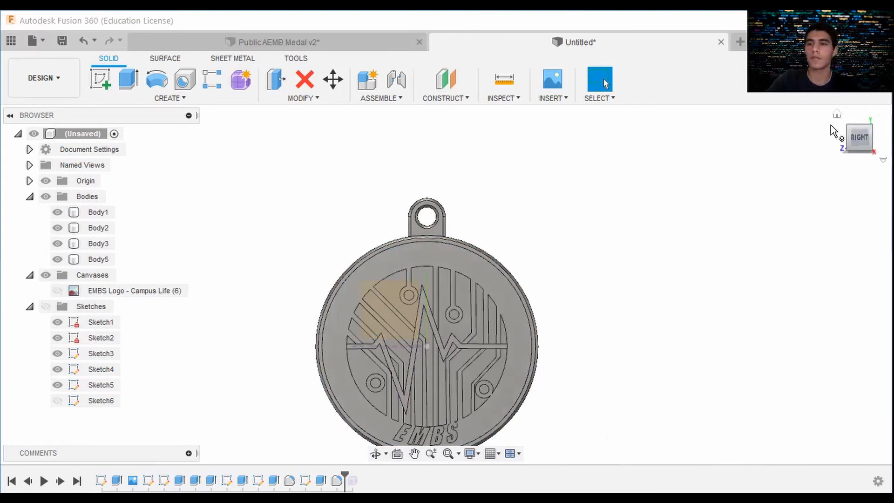
middle_drag(750, 259, 653, 193)
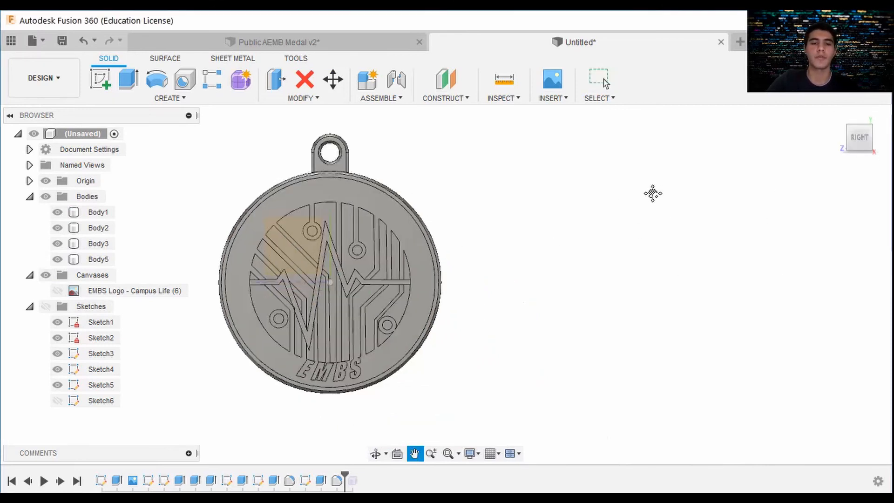
scroll(653, 193, down, 1)
scroll(620, 270, down, 2)
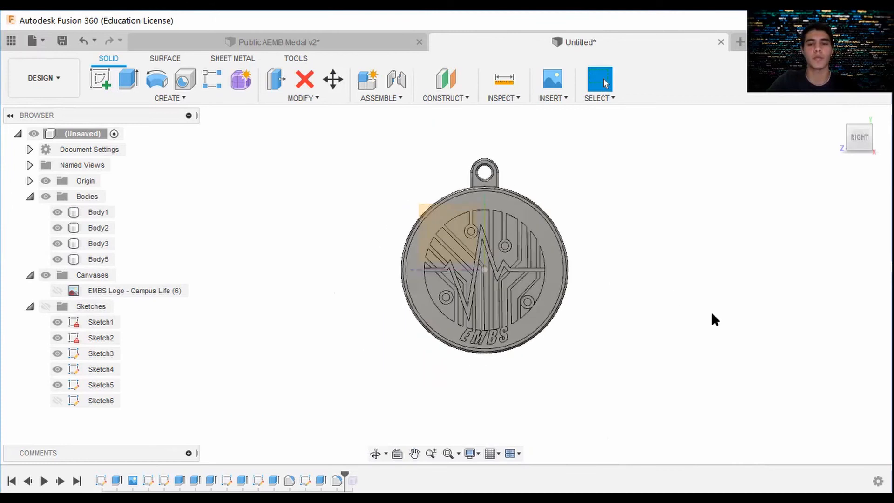
Select the medal's base face around the logo and open the Appearance settings for it
click(512, 211)
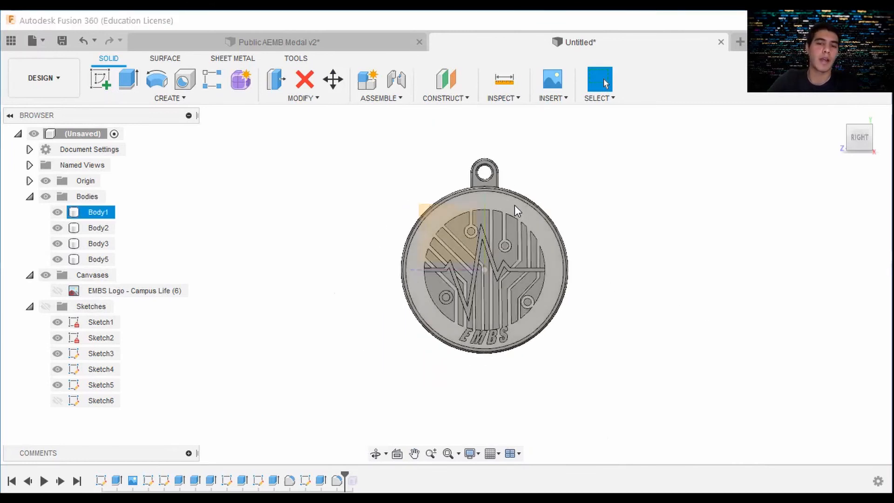
scroll(515, 206, up, 1)
right_click(515, 206)
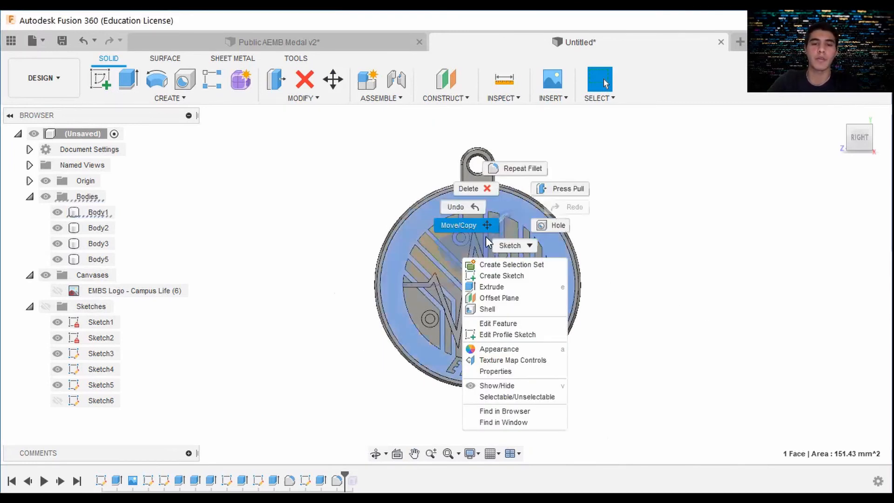
click(501, 346)
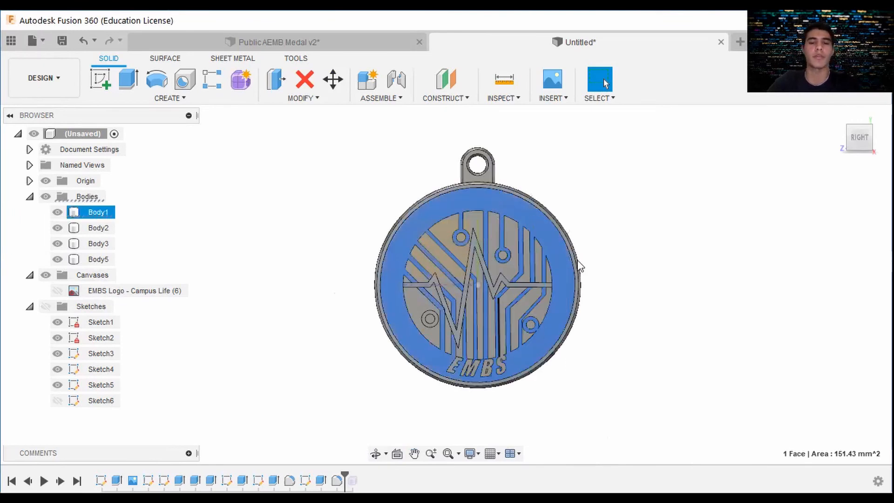
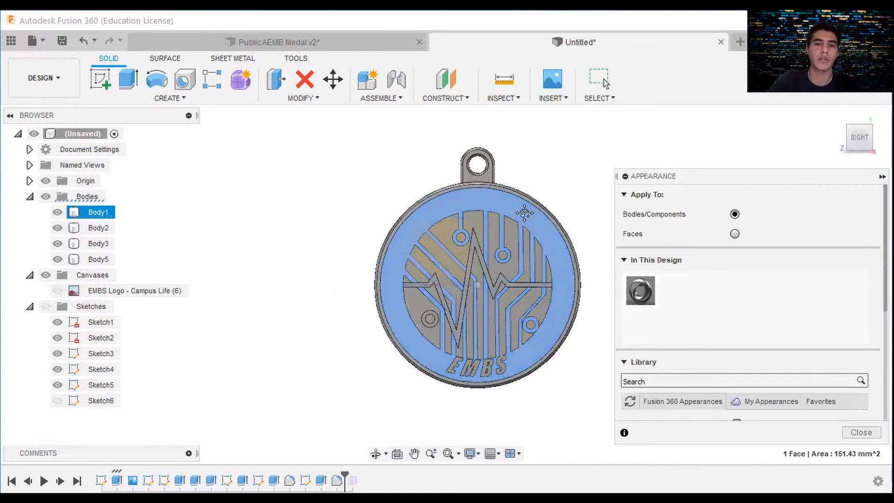
middle_drag(524, 212, 470, 206)
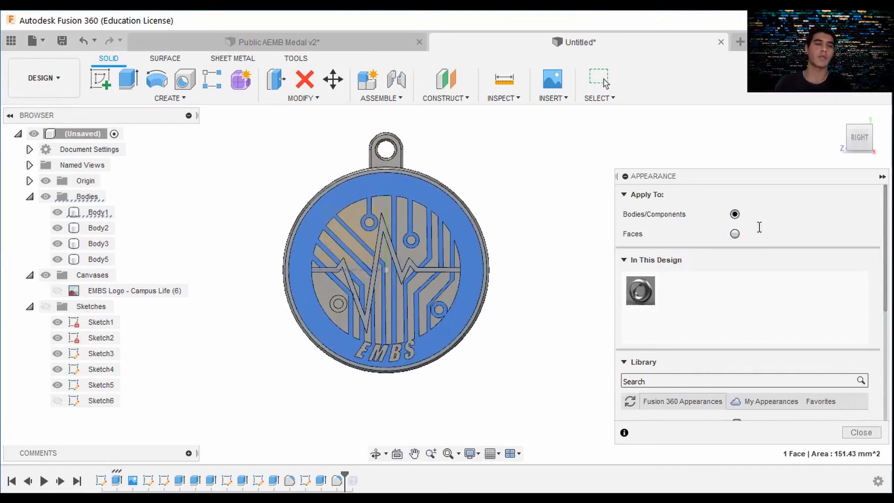
Check which part of the medal each body forms by hiding the four bodies and showing them again
click(57, 211)
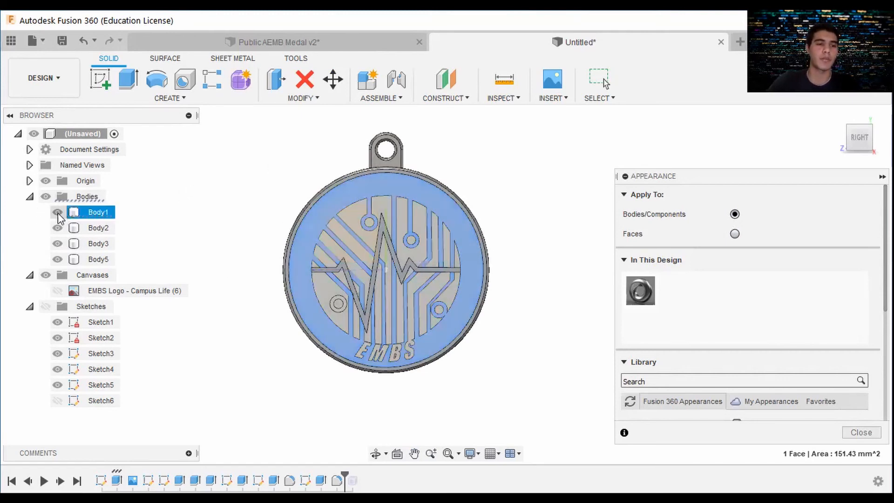
click(57, 228)
click(57, 244)
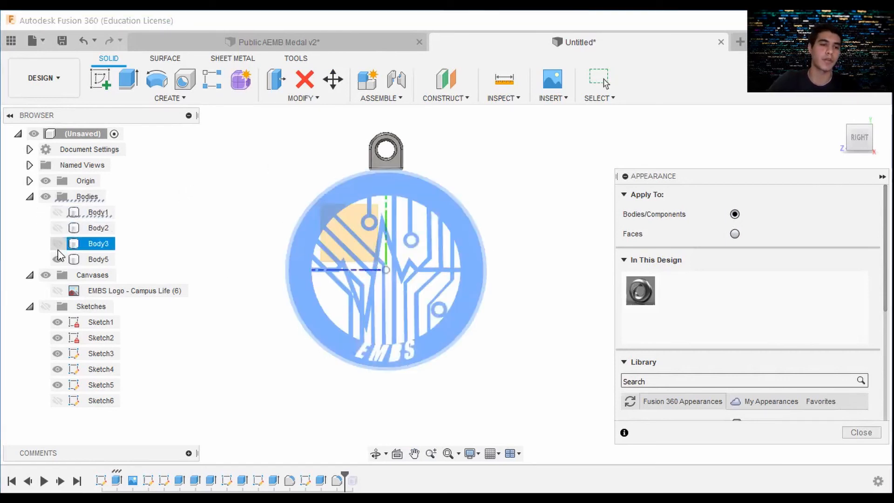
click(58, 259)
click(57, 259)
click(57, 244)
click(57, 227)
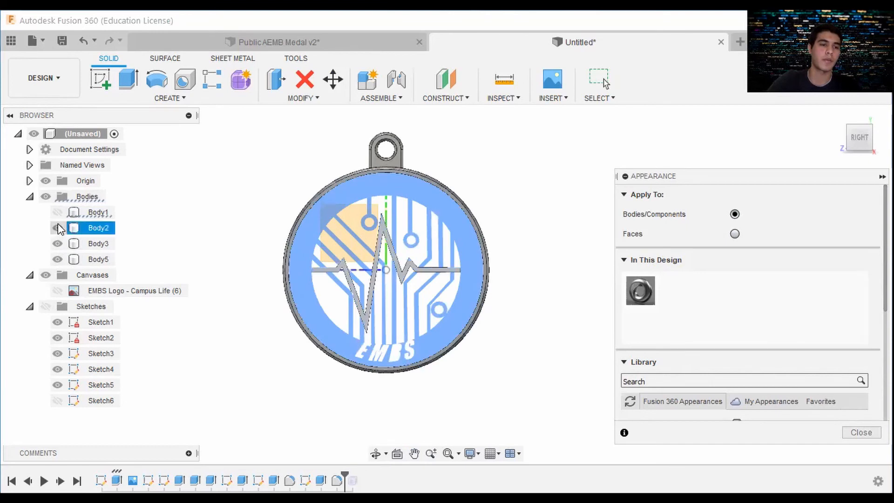
click(58, 212)
Set the appearance to apply to faces instead of bodies and components
click(531, 223)
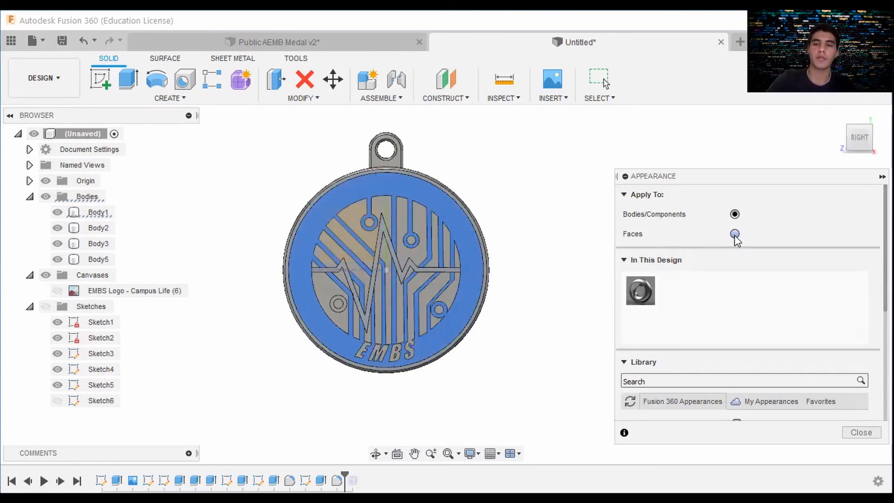
click(735, 234)
scroll(394, 184, up, 3)
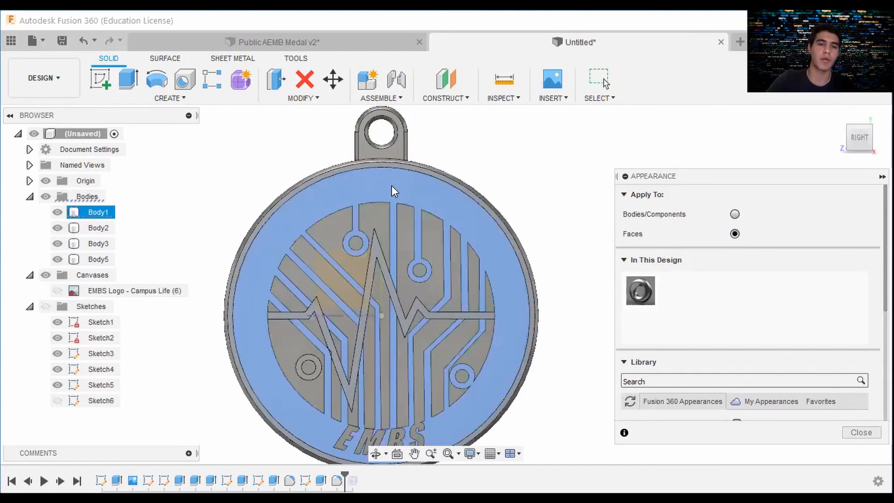
scroll(440, 302, down, 3)
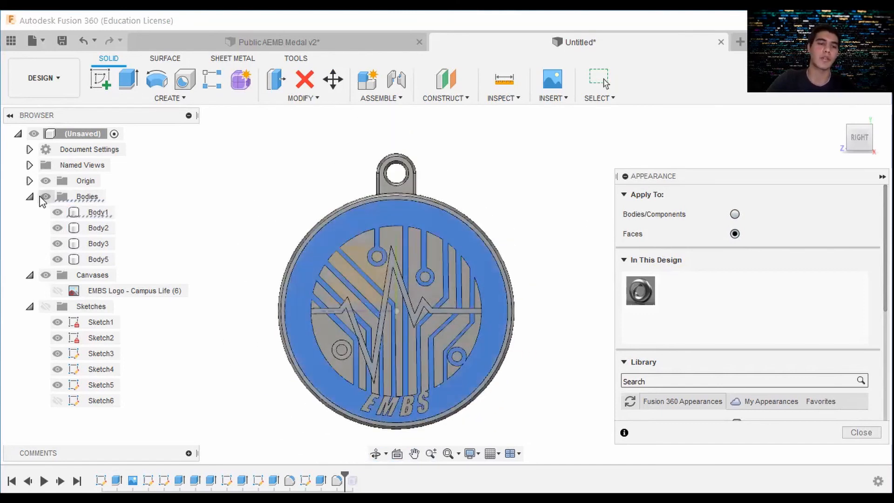
click(67, 212)
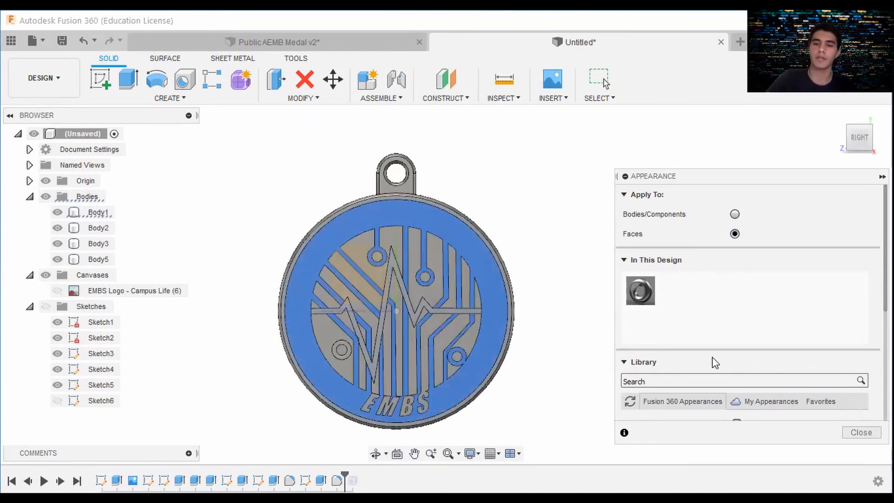
Move the Appearance dialog clear of the library list and browse the Metal material categories
drag(669, 184, 650, 76)
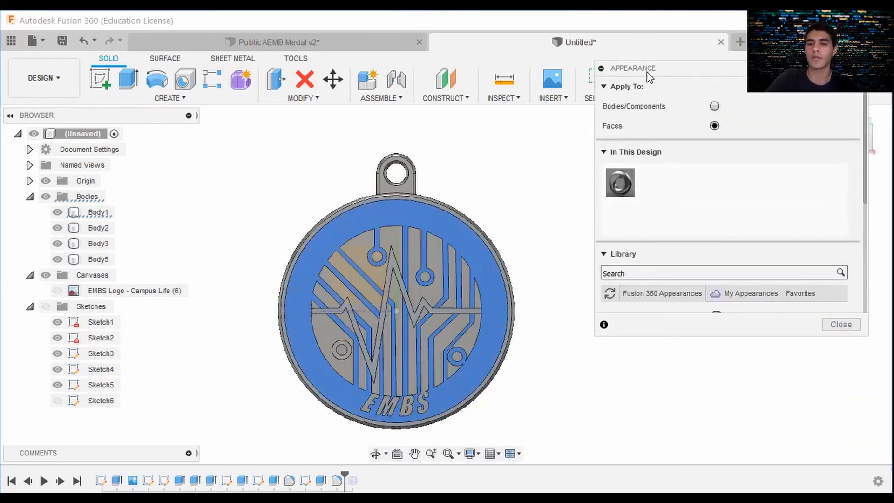
click(806, 275)
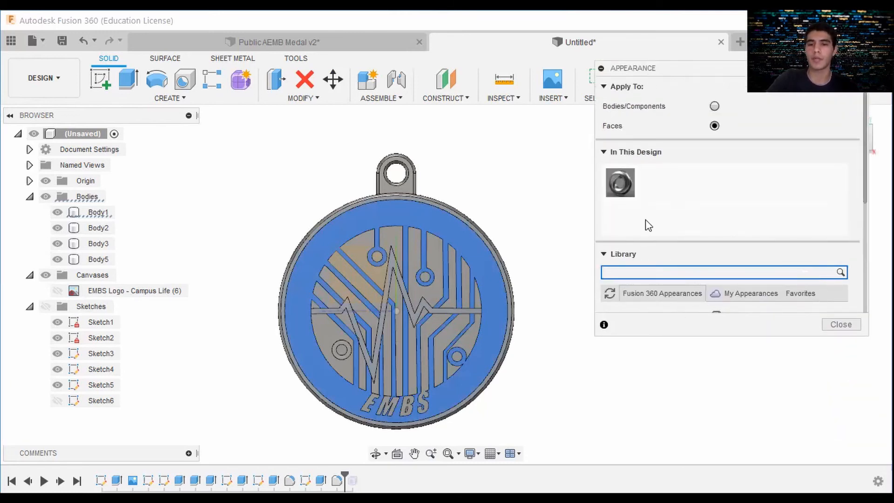
drag(869, 198, 869, 319)
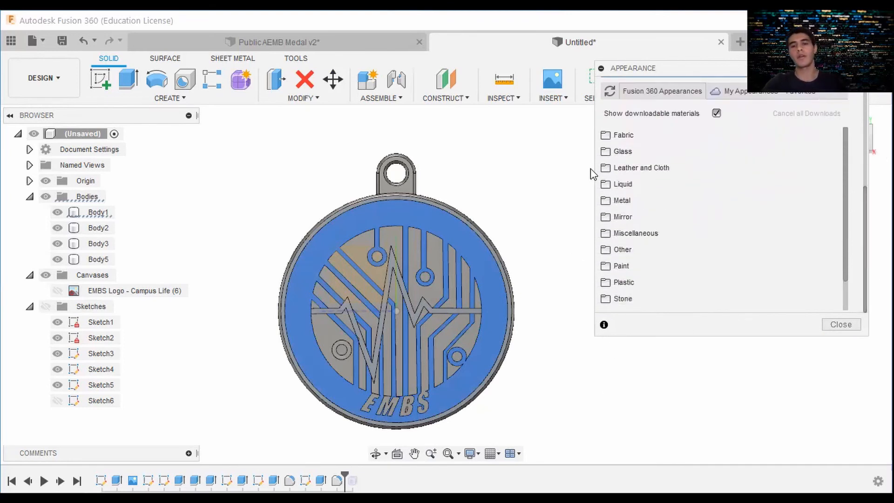
click(609, 201)
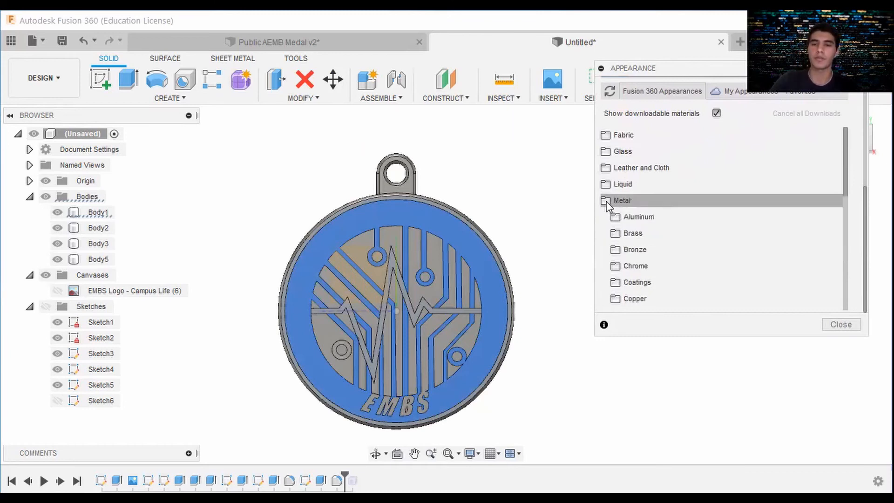
scroll(647, 252, down, 1)
scroll(610, 197, up, 1)
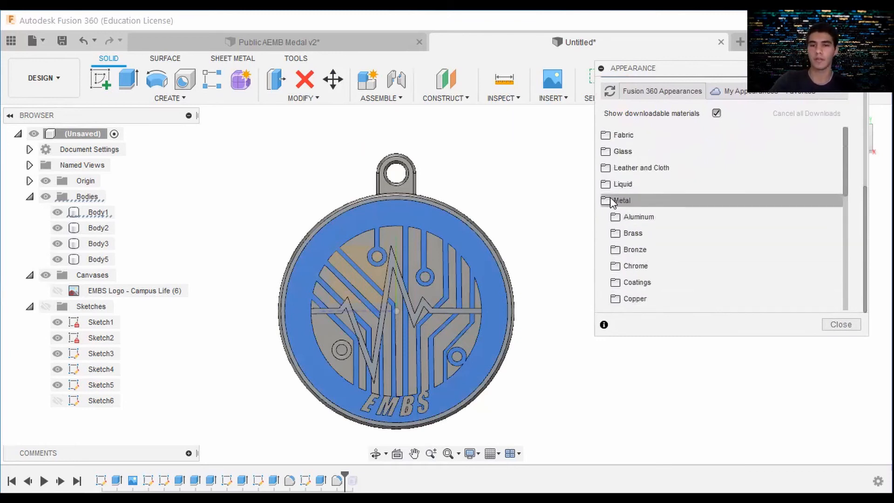
click(610, 199)
click(605, 202)
scroll(658, 279, down, 4)
scroll(658, 274, down, 2)
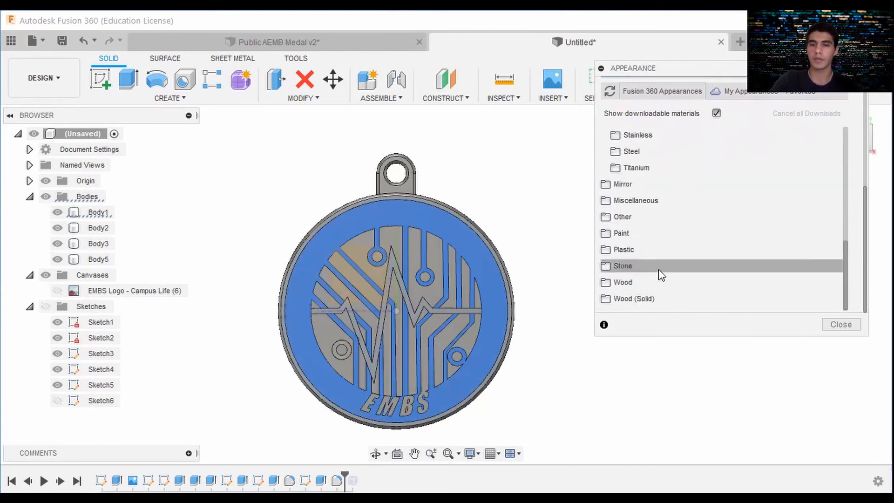
scroll(658, 268, up, 2)
scroll(640, 265, up, 3)
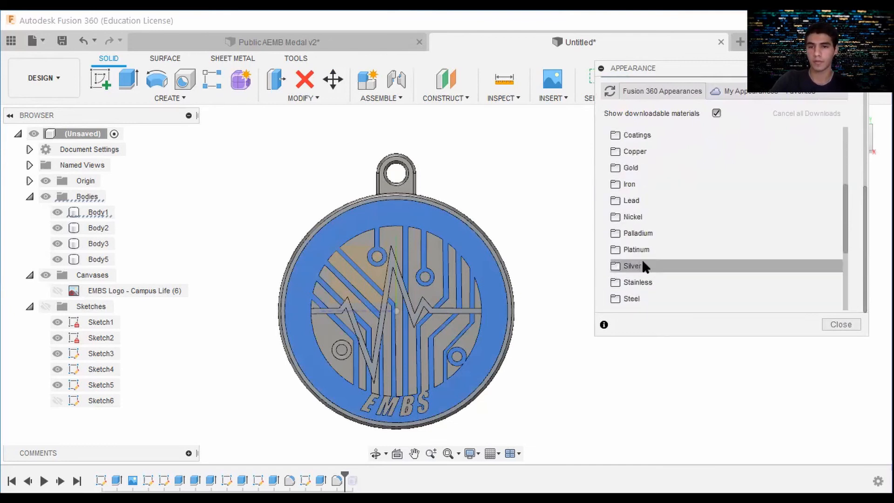
scroll(644, 259, down, 4)
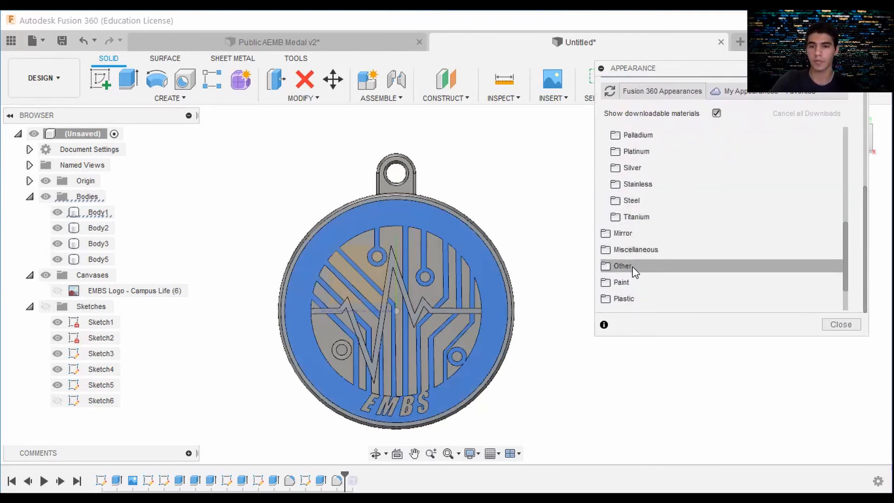
scroll(632, 266, up, 5)
click(605, 240)
scroll(615, 244, down, 2)
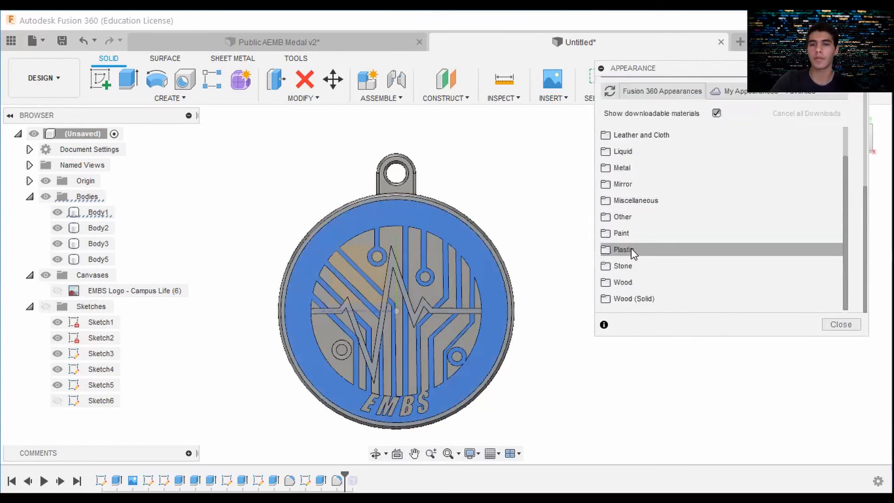
Expand the Metal Flake group of the Paint appearances in the library
click(606, 234)
scroll(614, 230, down, 3)
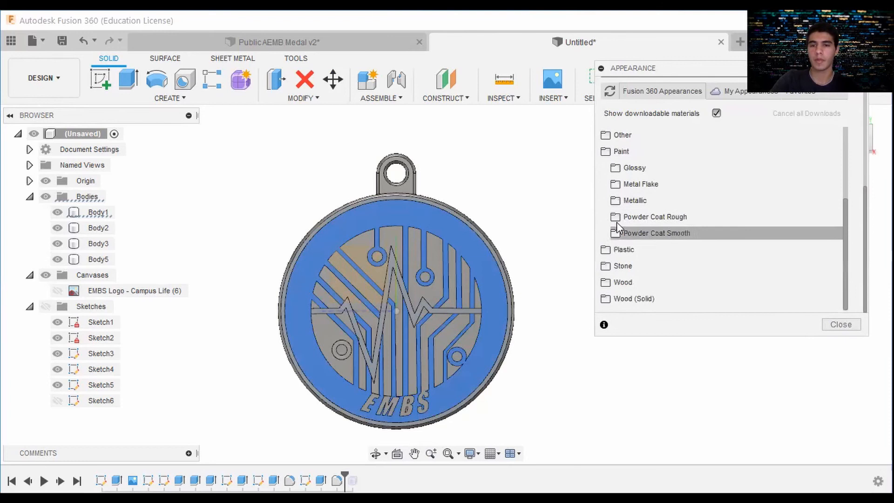
click(616, 185)
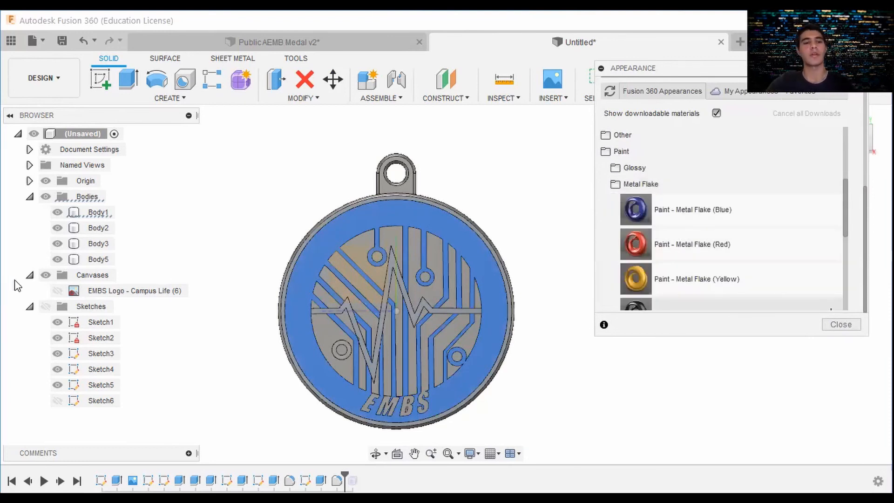
Examine the EMBS logo canvas colours by temporarily showing the canvas and hiding the bodies, and collapse the Bodies folder
click(58, 291)
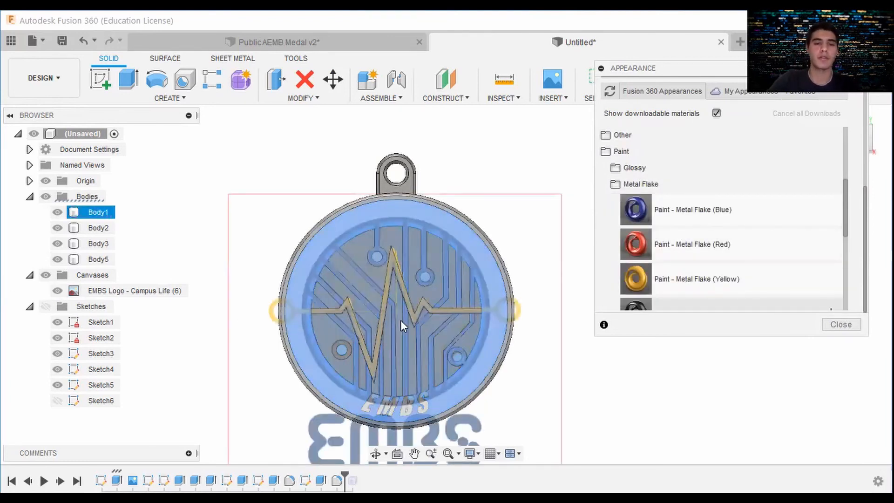
click(45, 198)
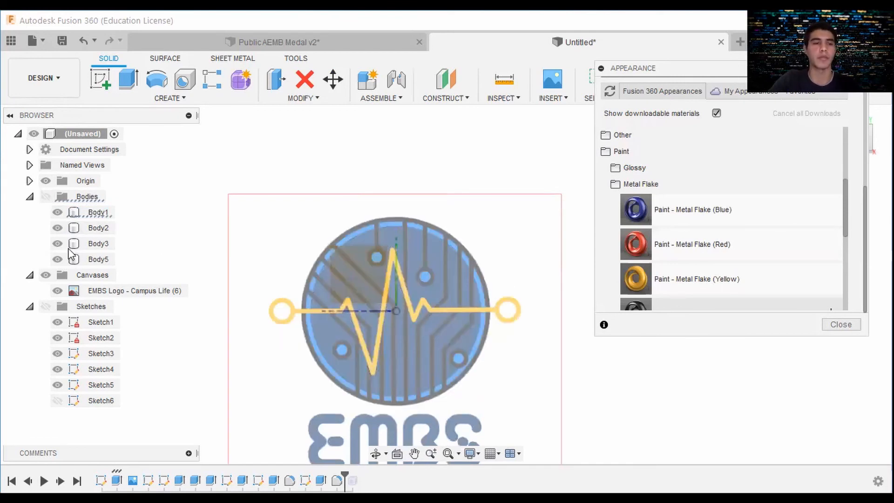
click(29, 196)
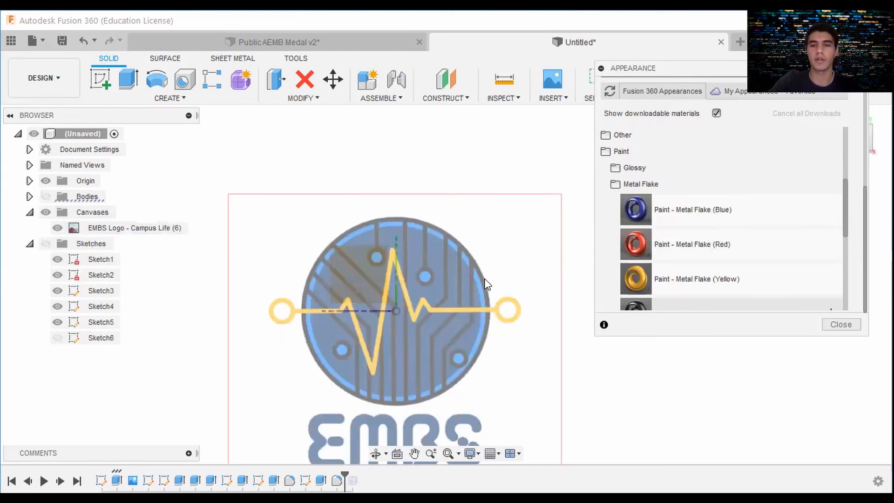
click(46, 197)
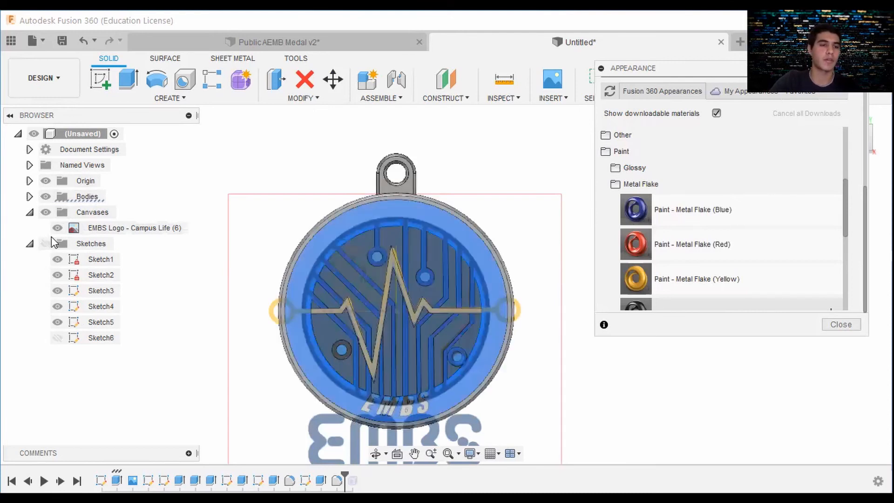
click(57, 228)
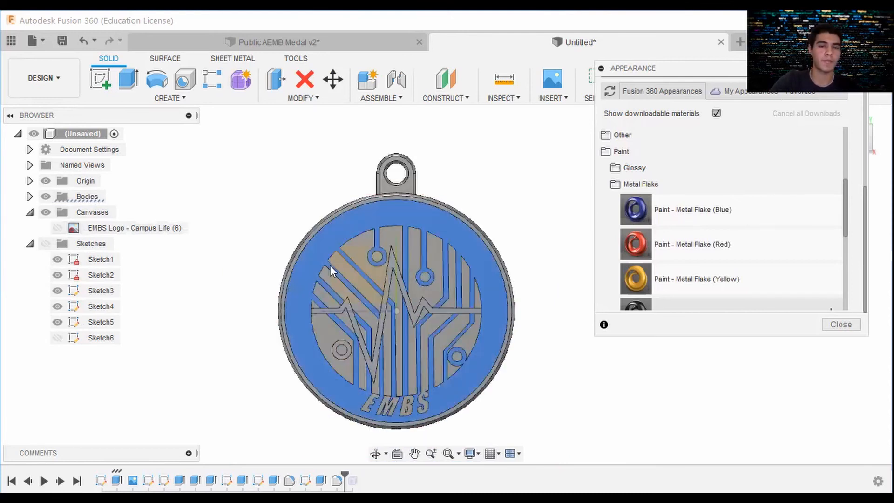
Apply Paint - Metal Flake (Yellow) to the heartbeat line face across the centre of the medal
scroll(540, 287, up, 4)
scroll(646, 223, up, 3)
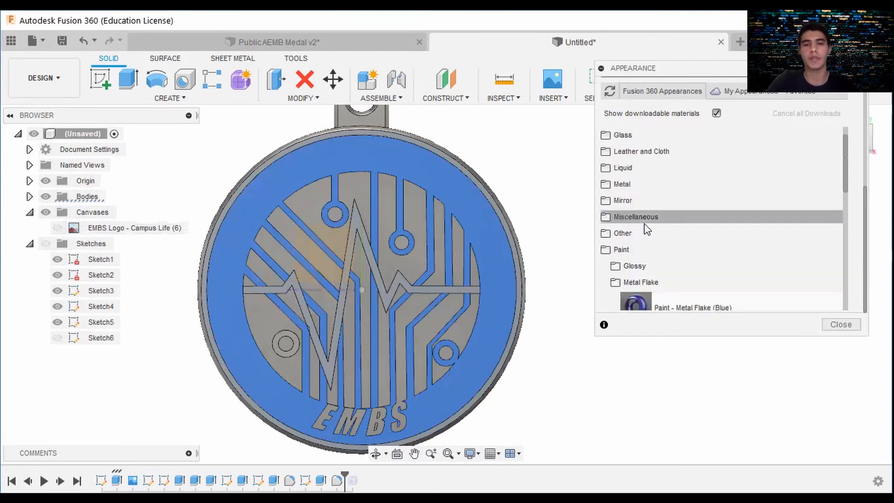
scroll(680, 262, down, 4)
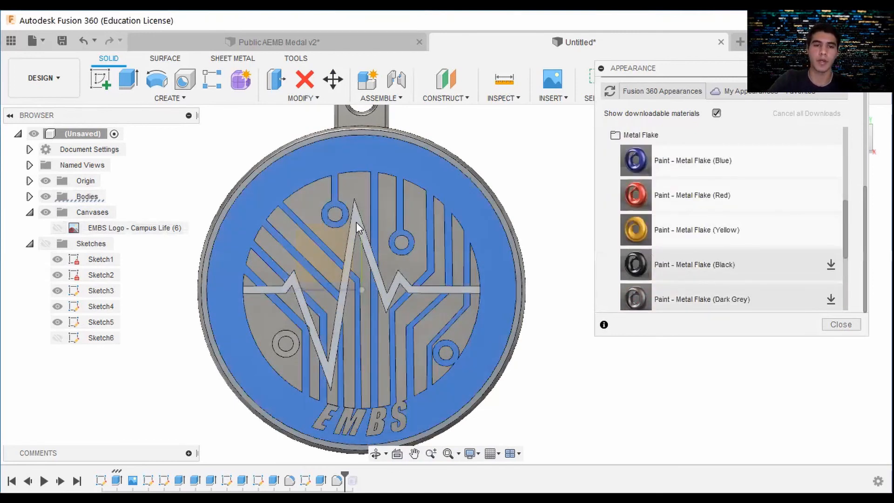
scroll(357, 222, up, 3)
drag(632, 235, 503, 324)
Apply Paint - Metal Flake (Blue) to the wide outer band and its connected circuit lines
scroll(510, 297, down, 2)
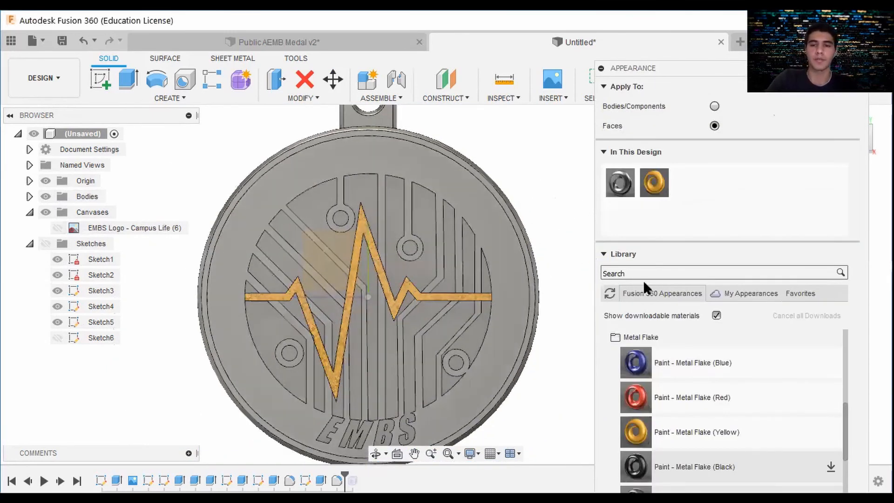
scroll(643, 367, down, 2)
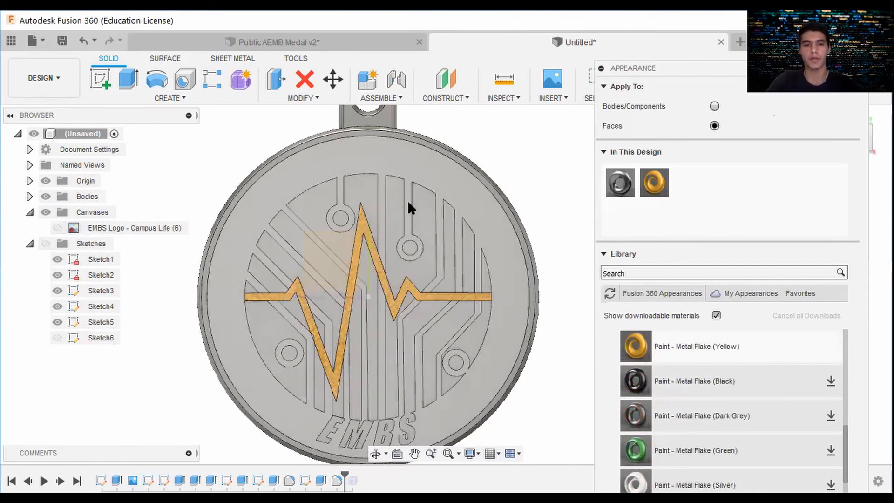
scroll(634, 368, up, 2)
scroll(648, 387, down, 5)
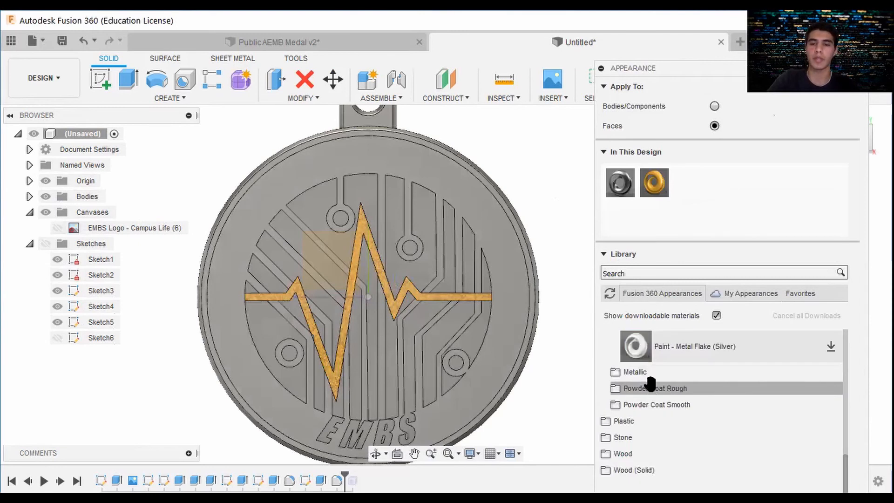
scroll(650, 382, up, 5)
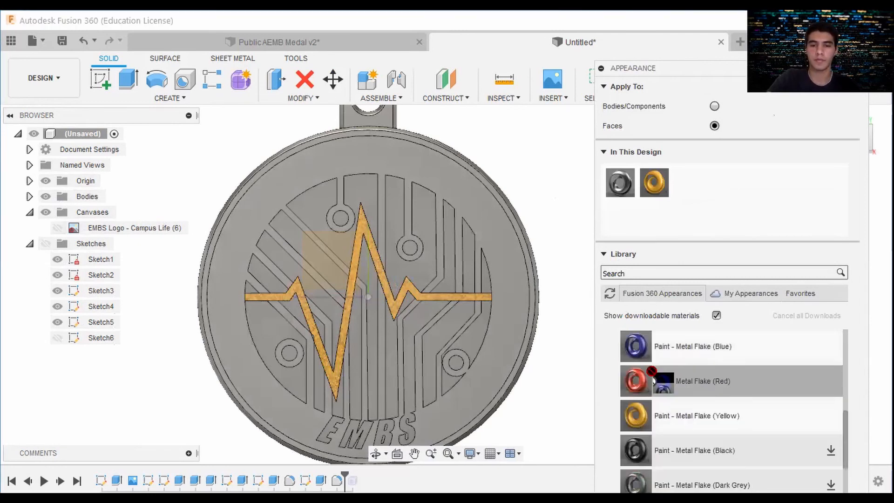
drag(654, 435, 483, 238)
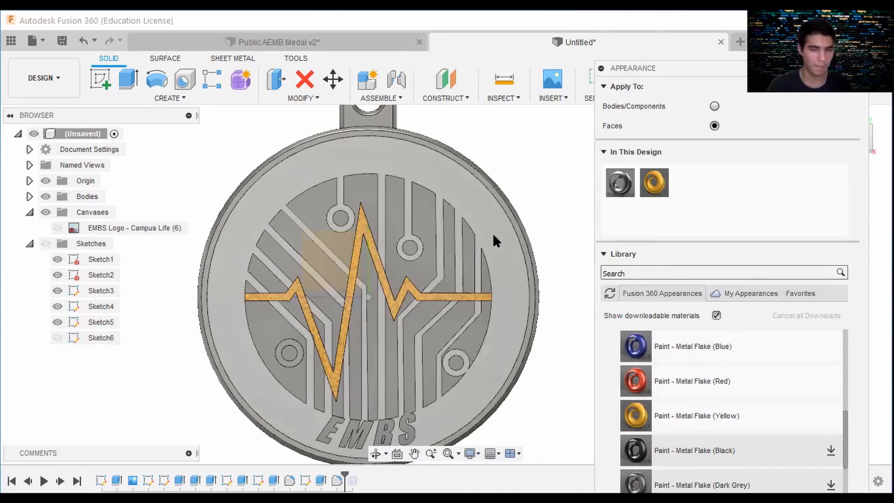
scroll(629, 345, down, 5)
scroll(655, 384, up, 5)
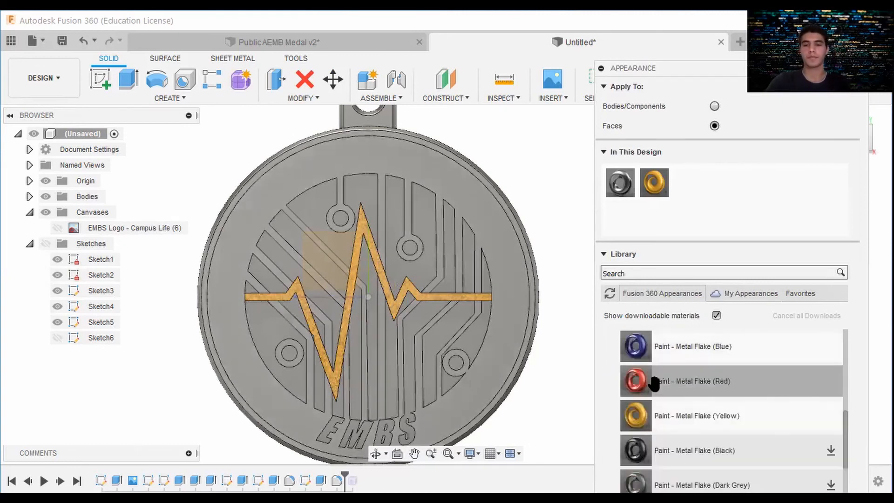
drag(652, 347, 488, 241)
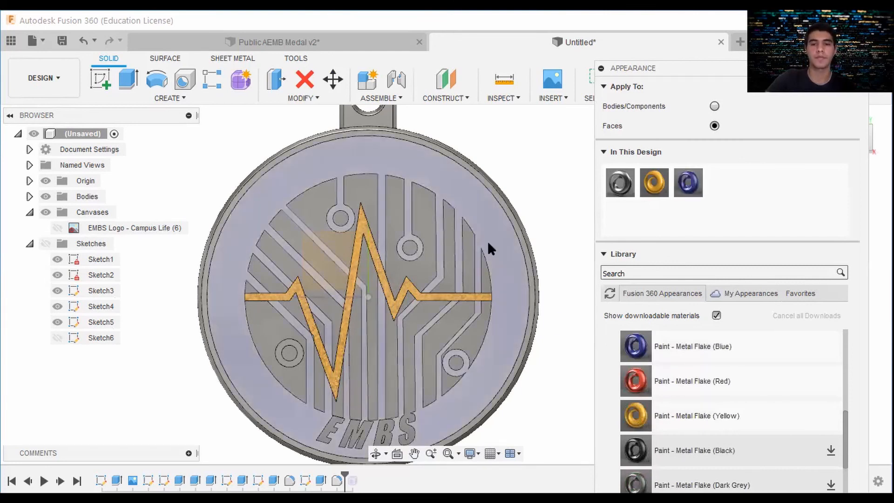
scroll(522, 254, down, 2)
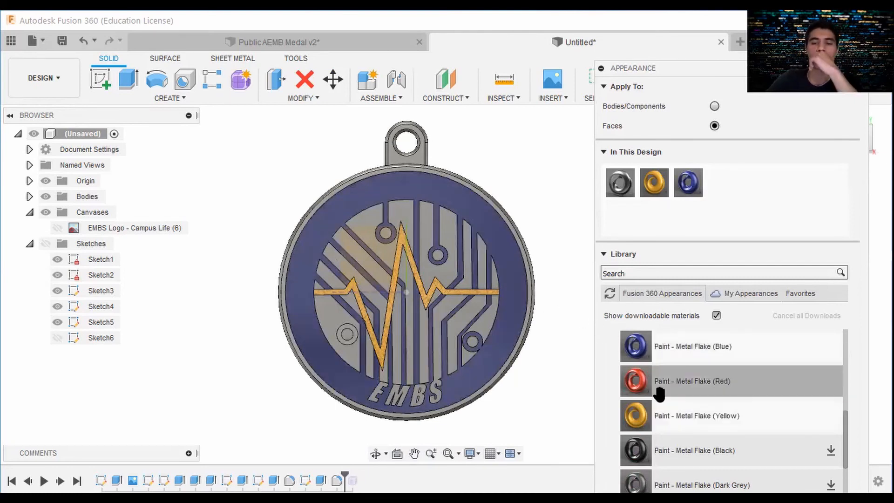
Apply Paint - Metal Flake (Red) to the circuit background segment just right of the heartbeat line's tallest peak
scroll(671, 387, down, 4)
scroll(688, 418, up, 2)
scroll(687, 412, down, 2)
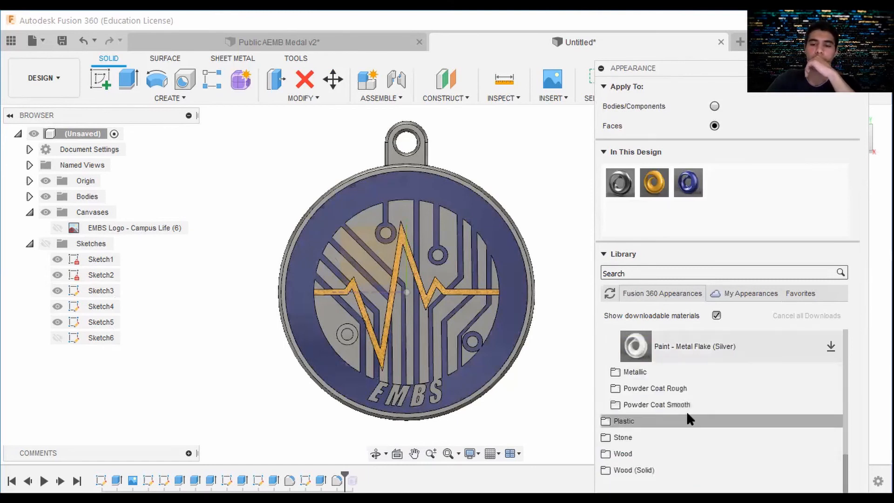
scroll(659, 382, up, 2)
scroll(687, 388, up, 3)
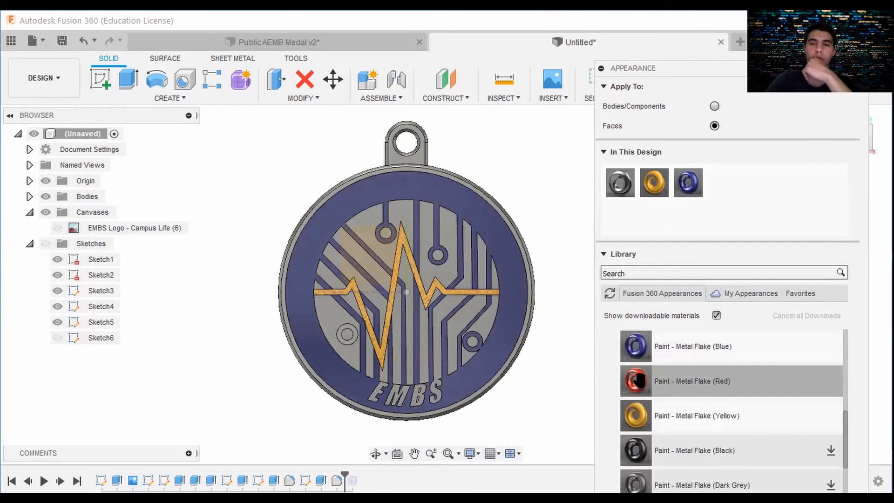
mouse_move(633, 380)
mouse_down()
mouse_move(445, 275)
mouse_move(463, 286)
mouse_up()
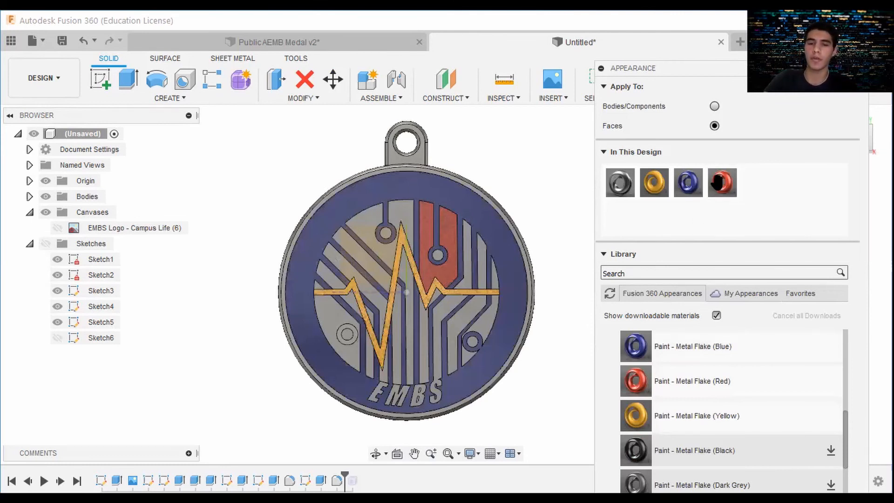
Recolour the Paint - Metal Flake (Red) appearance to cyan with RGB 40, 245, 255
double_click(722, 186)
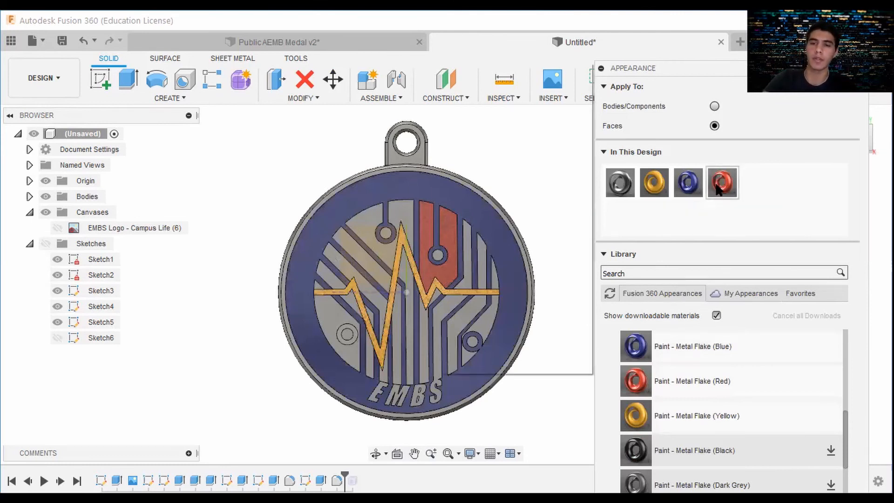
drag(578, 122, 526, 119)
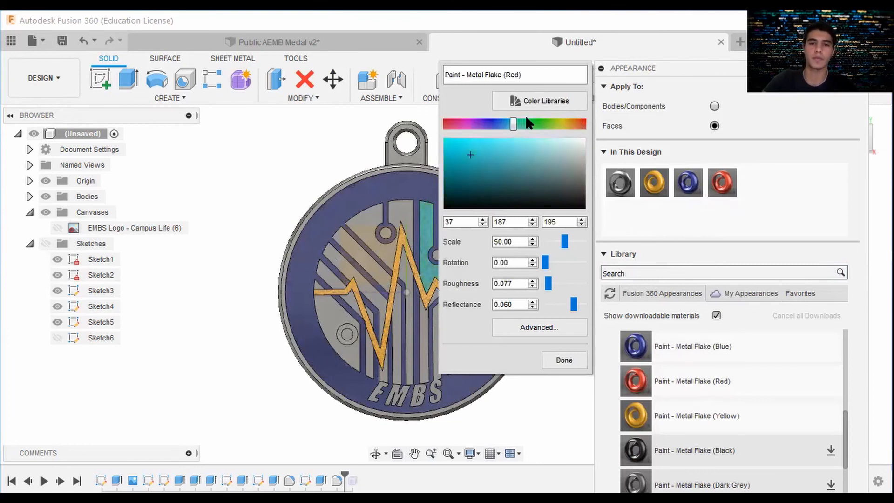
click(445, 139)
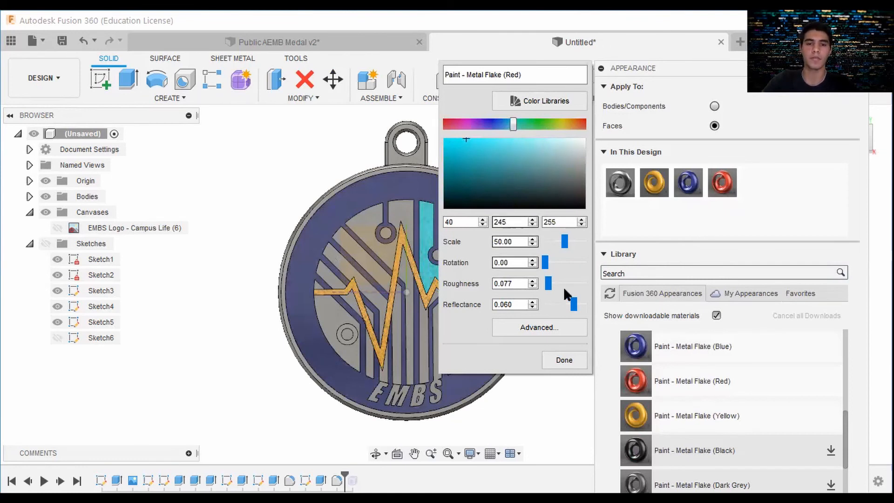
click(564, 360)
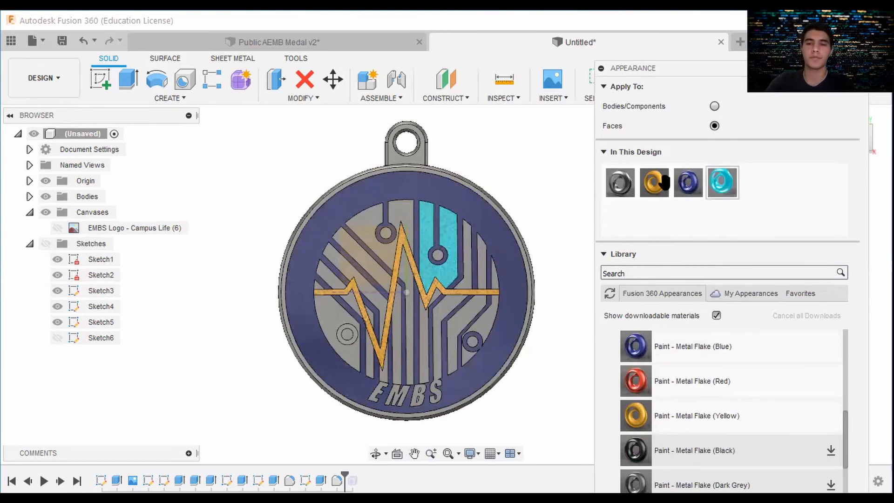
Apply the cyan metal flake appearance to the remaining background segments on the medal's right half and the strip beneath the tallest peak
scroll(571, 243, up, 1)
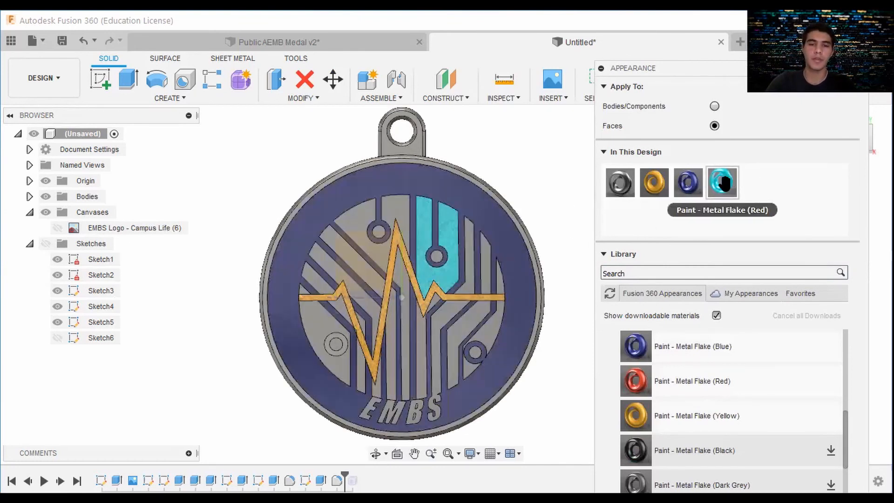
mouse_move(723, 183)
mouse_down()
mouse_move(549, 275)
mouse_move(407, 323)
mouse_move(416, 327)
mouse_up()
scroll(439, 265, up, 2)
mouse_move(723, 183)
mouse_down()
mouse_move(485, 286)
mouse_move(443, 286)
mouse_move(507, 286)
mouse_move(471, 288)
mouse_up()
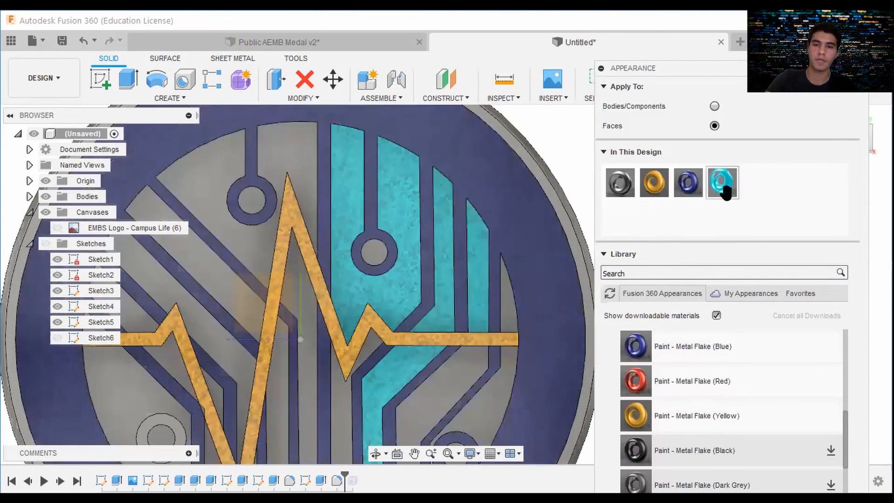
drag(723, 183, 476, 388)
middle_drag(476, 388, 522, 272)
drag(723, 185, 541, 296)
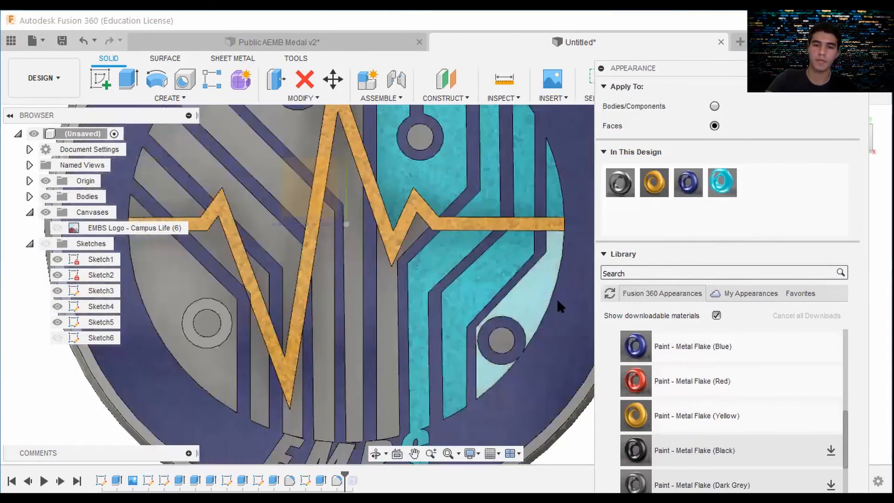
drag(721, 185, 403, 293)
drag(711, 188, 401, 329)
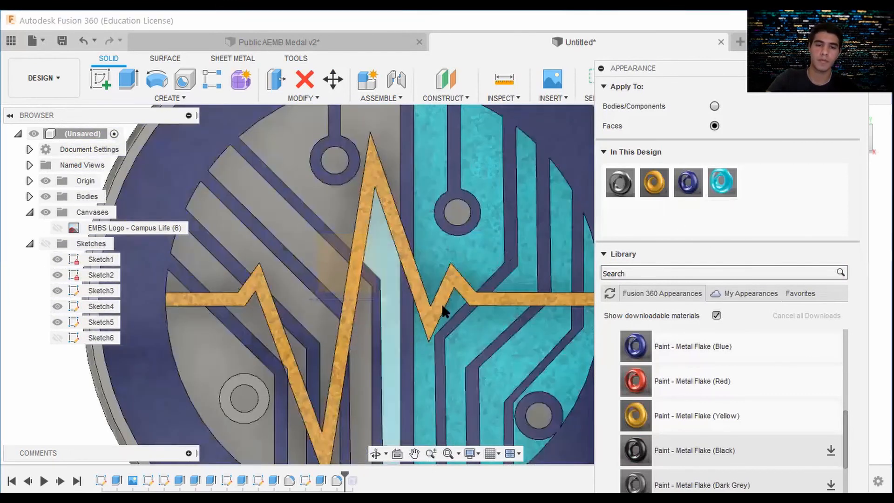
Apply the cyan metal flake appearance to the upper-left background segments and the vertical strips above the EMBS lettering
scroll(425, 320, down, 3)
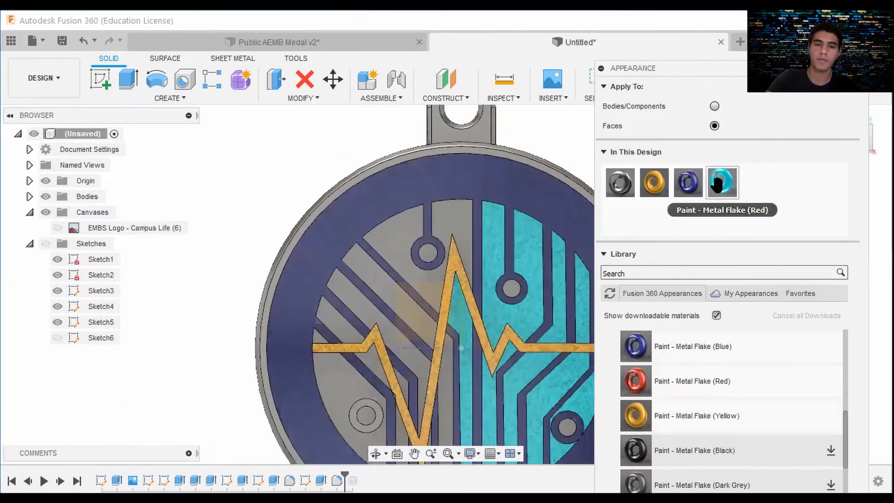
drag(722, 183, 465, 261)
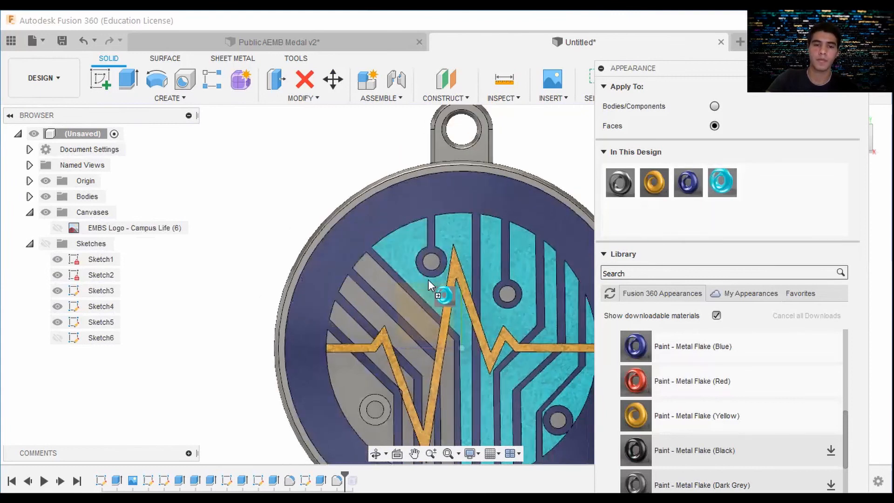
drag(721, 182, 470, 357)
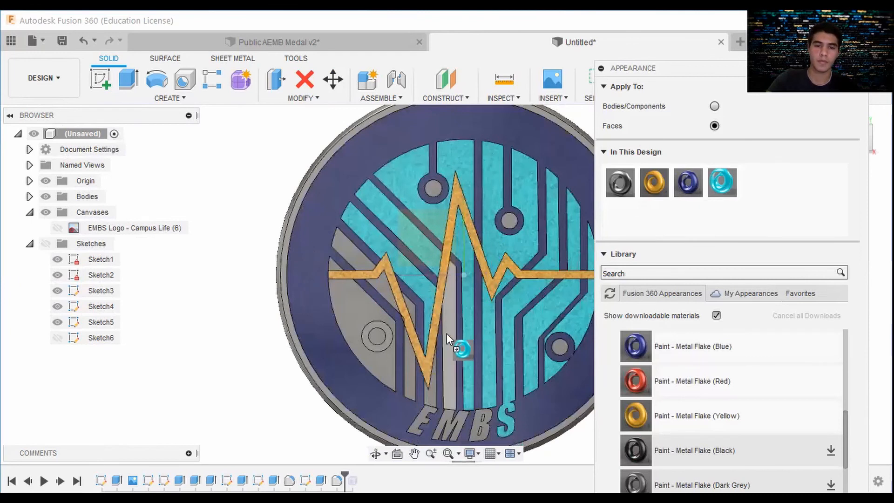
drag(722, 182, 441, 407)
mouse_move(721, 182)
mouse_down()
mouse_move(689, 221)
mouse_move(415, 393)
mouse_up()
Apply the cyan metal flake appearance to the remaining grey segments on the medal's left side, above and below the heartbeat line
scroll(419, 319, up, 5)
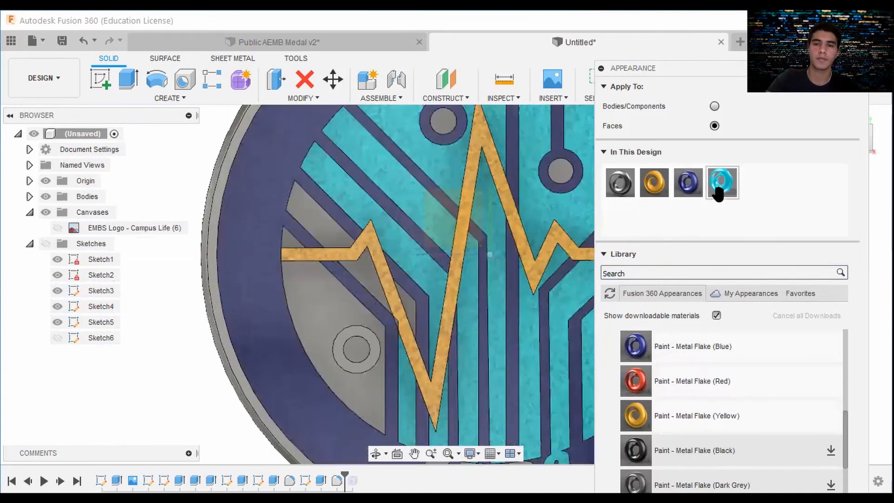
drag(718, 190, 400, 309)
scroll(399, 309, up, 3)
drag(721, 183, 382, 298)
scroll(424, 309, down, 3)
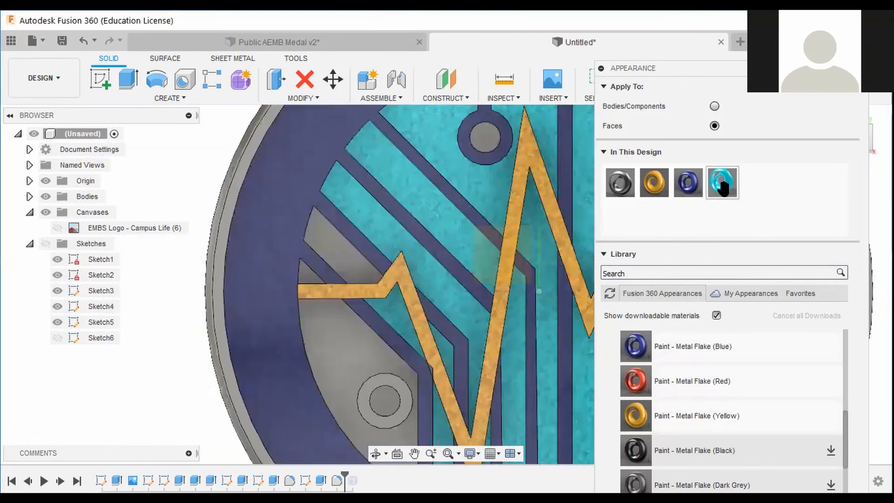
drag(722, 183, 383, 371)
scroll(383, 371, down, 2)
drag(722, 182, 320, 296)
scroll(373, 334, down, 1)
scroll(389, 303, down, 1)
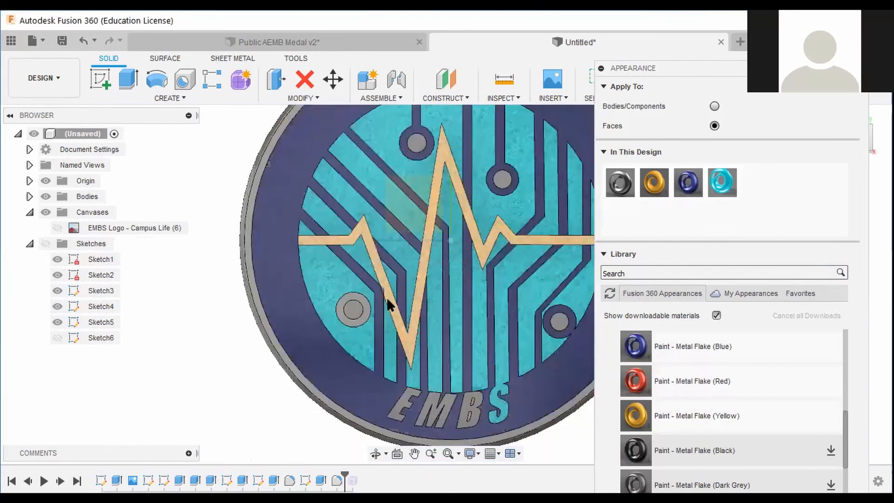
Apply the blue metal flake appearance to the ring of the lower-left circuit node
scroll(443, 283, down, 1)
scroll(475, 259, up, 1)
middle_drag(475, 259, 277, 395)
scroll(200, 403, up, 2)
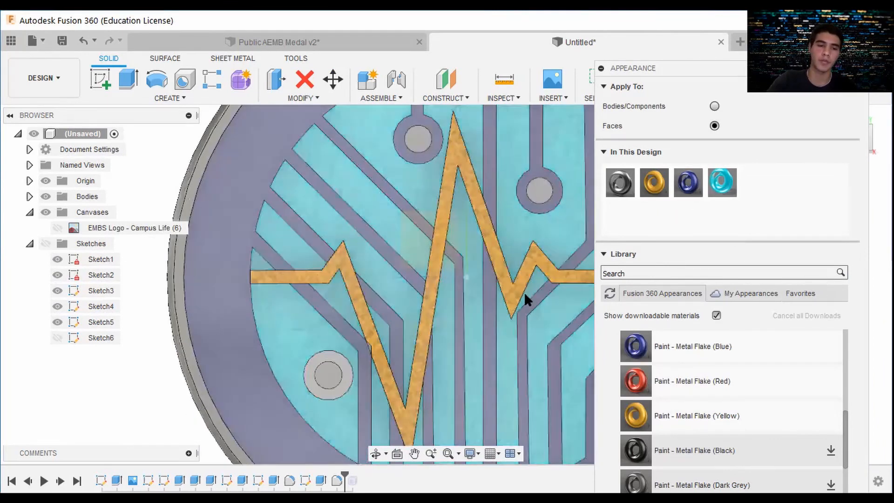
drag(342, 369, 348, 374)
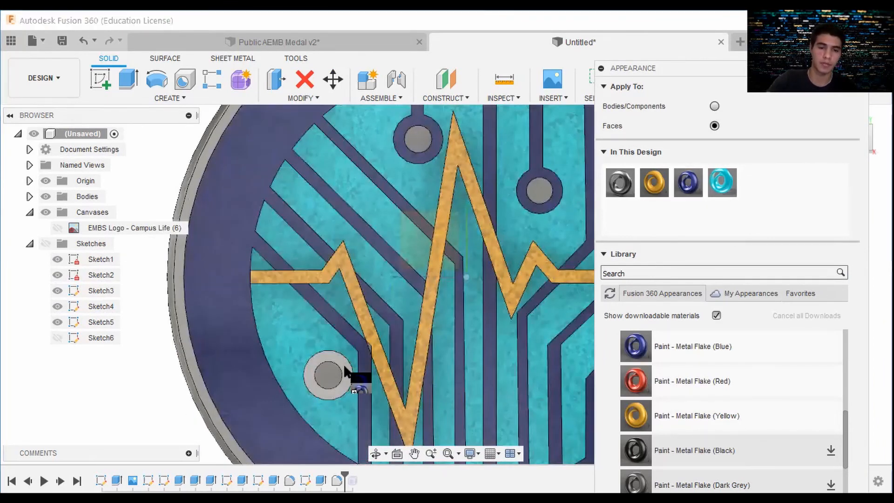
scroll(472, 323, down, 3)
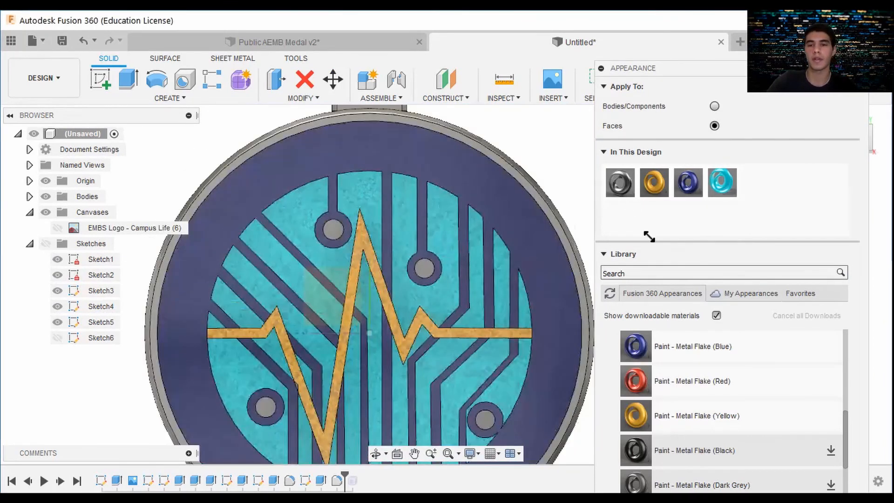
Download Paint - Metal Flake (Black) and apply it to the centre of the lower-right circuit node
scroll(647, 349, down, 6)
scroll(643, 365, up, 3)
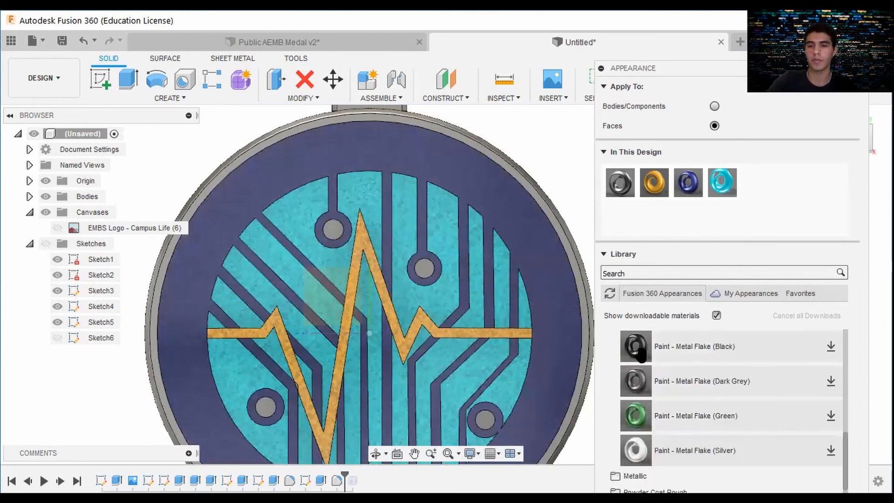
click(830, 345)
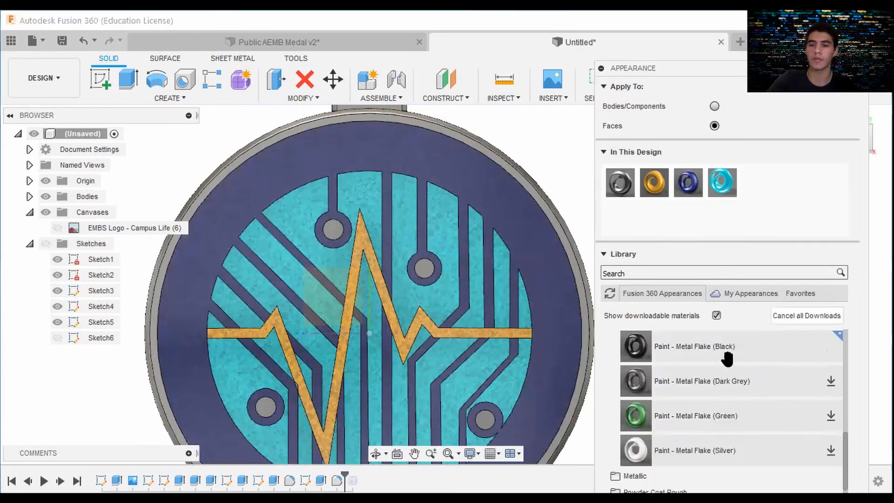
drag(710, 353, 487, 388)
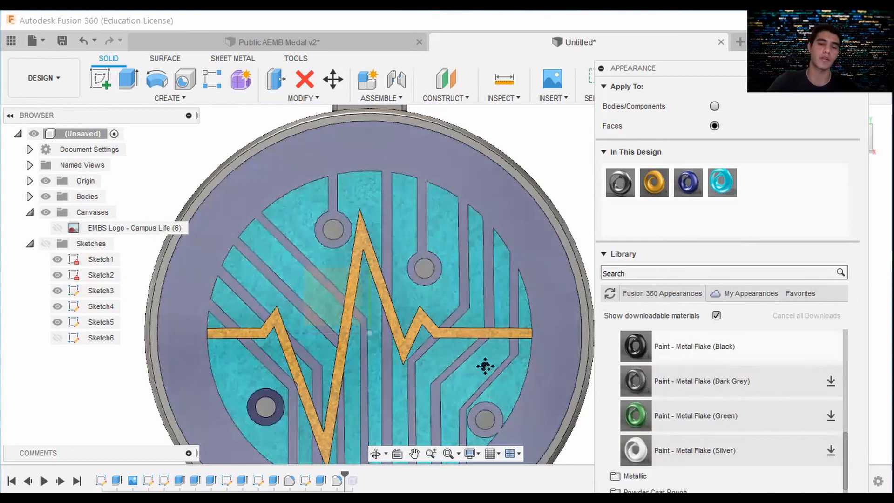
middle_drag(485, 367, 466, 296)
scroll(493, 356, up, 3)
drag(635, 344, 463, 353)
Apply the black metal flake appearance to the centres of the upper-right, upper-left and lower-left circuit nodes
scroll(478, 341, down, 5)
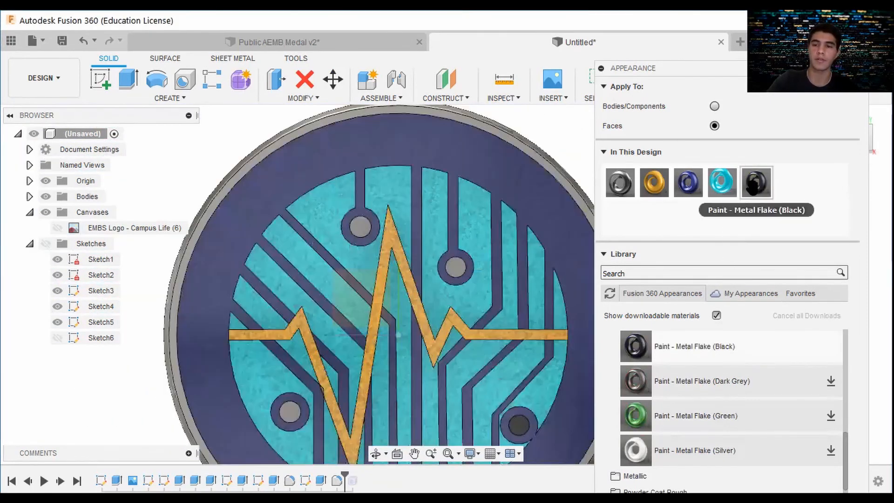
drag(755, 183, 466, 282)
drag(752, 207, 455, 241)
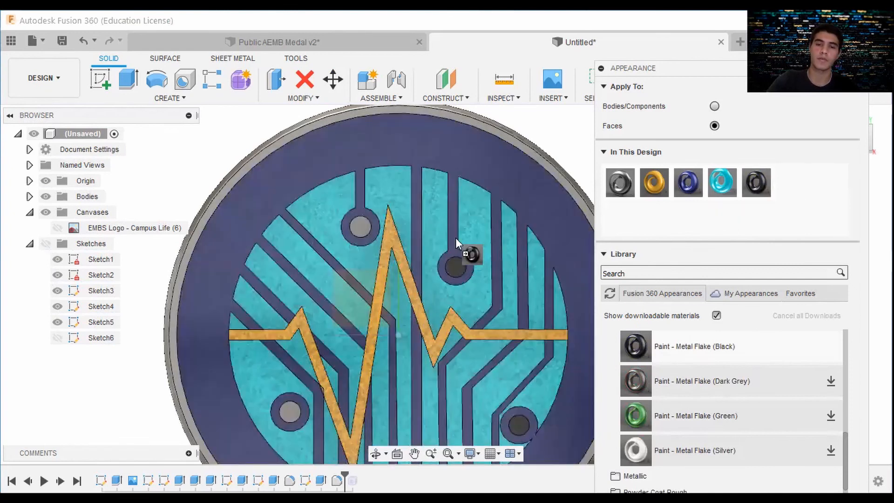
drag(364, 227, 365, 227)
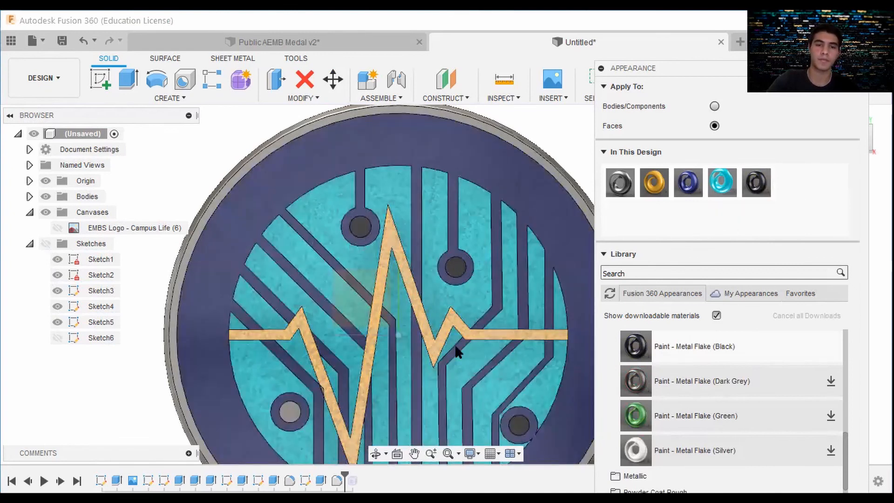
drag(755, 183, 359, 363)
Apply the blue metal flake appearance to the two enclosed faces inside the letter B of the EMBS lettering
scroll(429, 365, down, 5)
scroll(401, 391, up, 5)
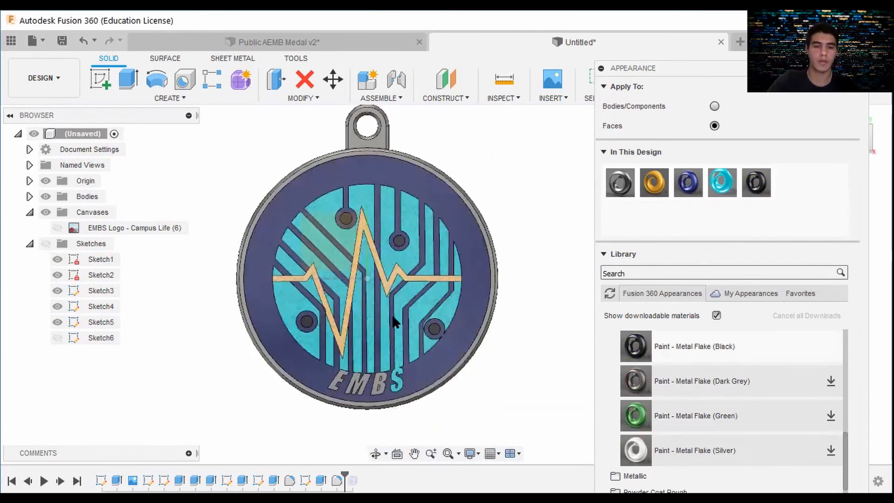
scroll(401, 378, up, 3)
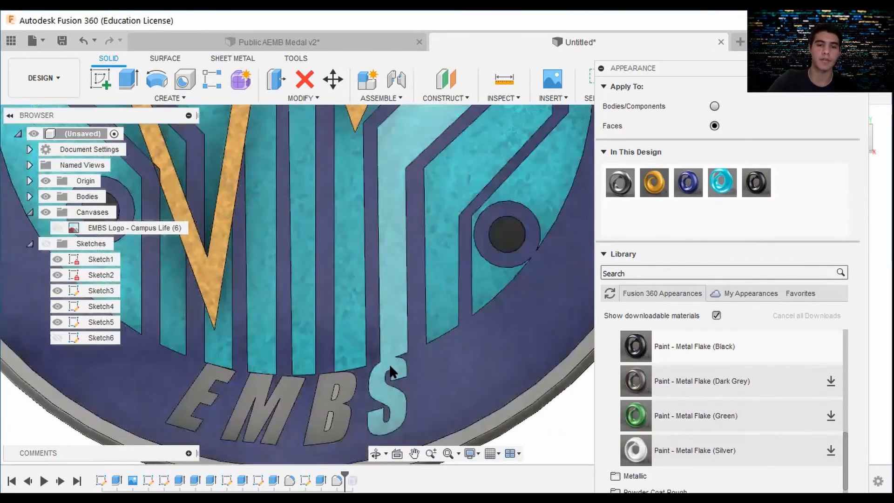
scroll(394, 359, down, 3)
scroll(439, 239, down, 3)
scroll(380, 350, up, 3)
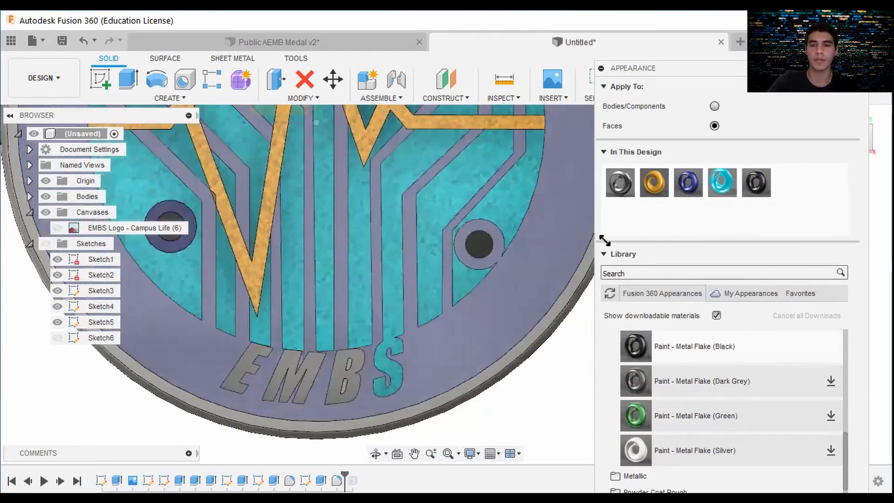
scroll(340, 358, up, 2)
scroll(339, 358, up, 2)
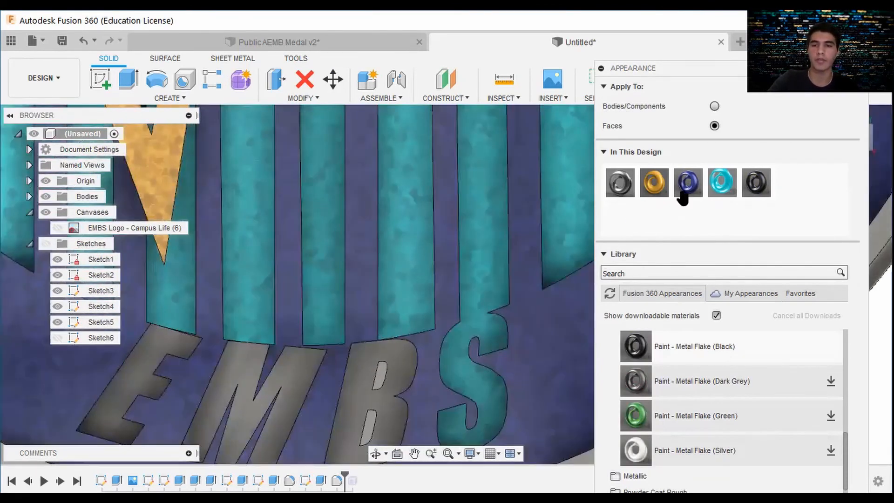
drag(688, 183, 383, 413)
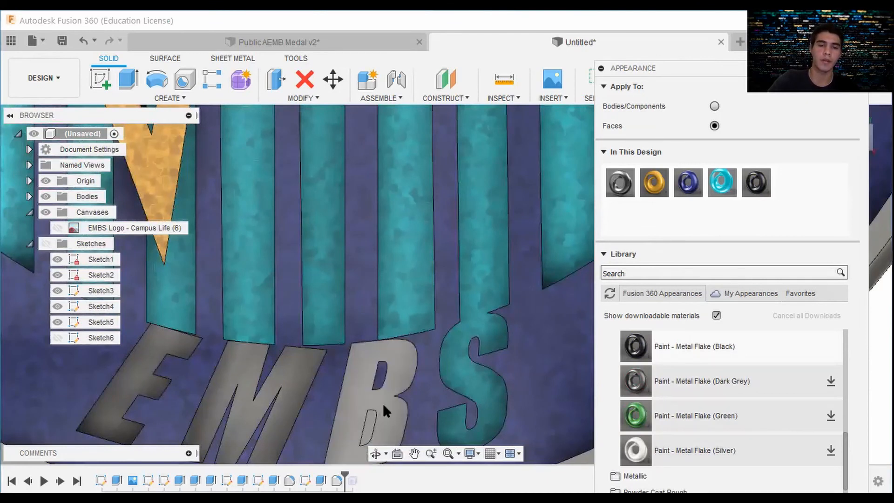
drag(687, 183, 379, 433)
scroll(426, 408, down, 2)
drag(688, 182, 412, 417)
scroll(410, 400, up, 2)
Apply the cyan metal flake appearance to the letters B, M and E of the EMBS lettering
scroll(411, 416, down, 4)
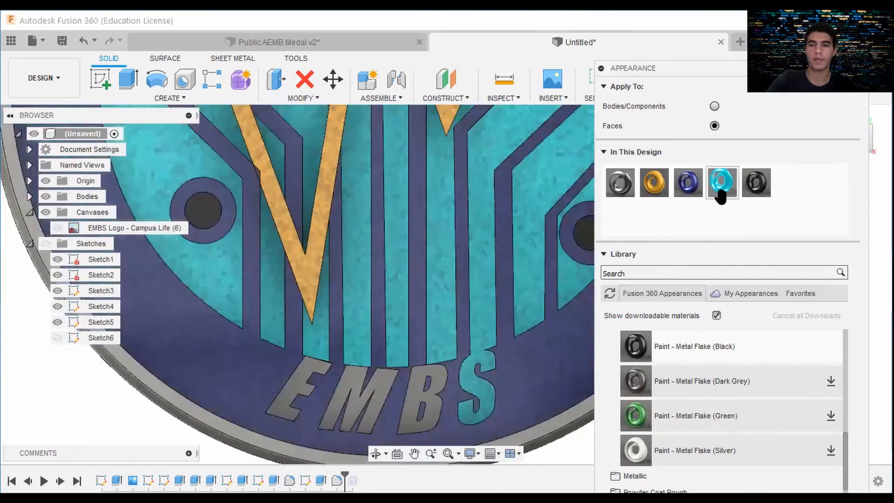
drag(721, 183, 383, 391)
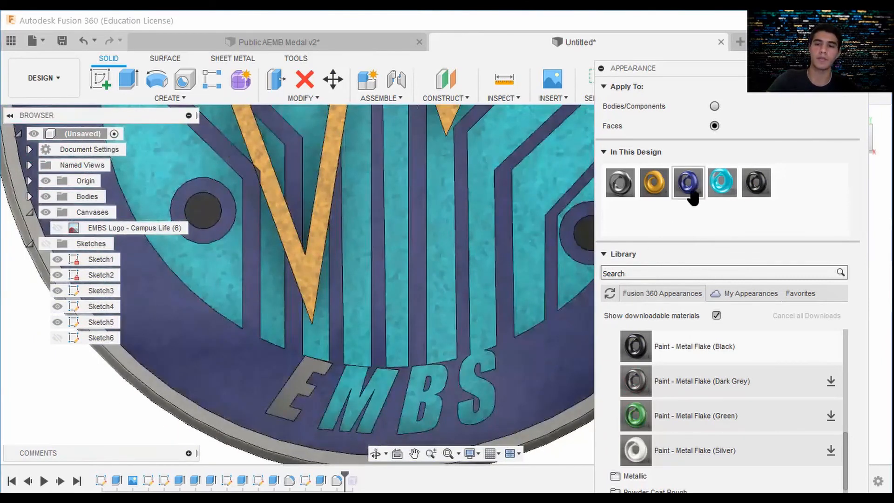
drag(722, 183, 305, 390)
scroll(307, 391, down, 5)
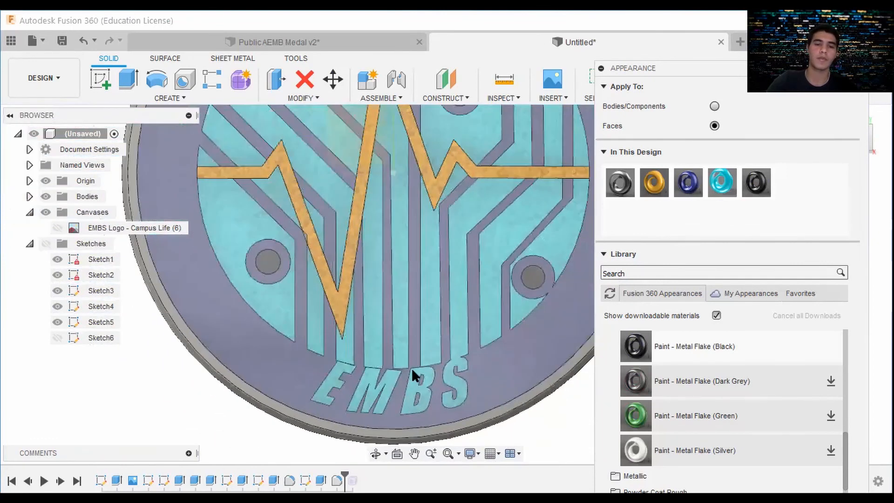
Apply the gold metal flake appearance to the front rim around the medal's blue ring
middle_drag(465, 344, 355, 402)
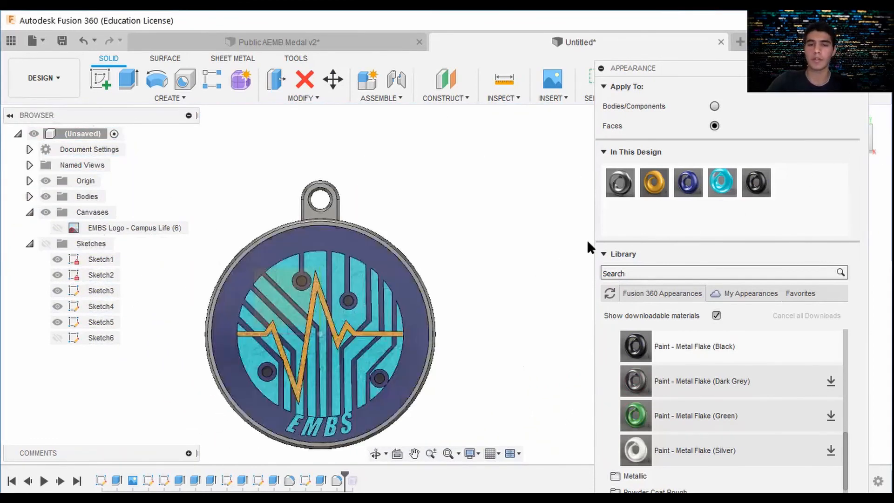
click(601, 68)
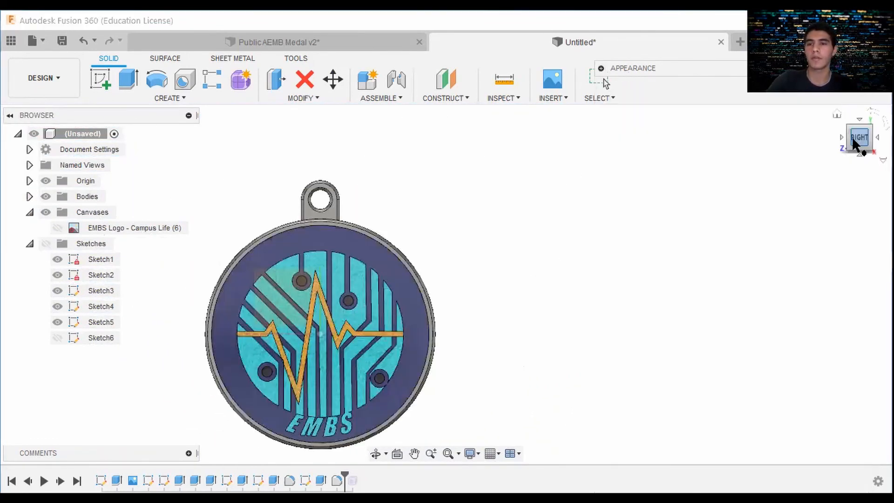
mouse_move(859, 137)
mouse_down()
mouse_move(866, 140)
mouse_move(857, 149)
mouse_up()
click(856, 145)
scroll(437, 289, up, 1)
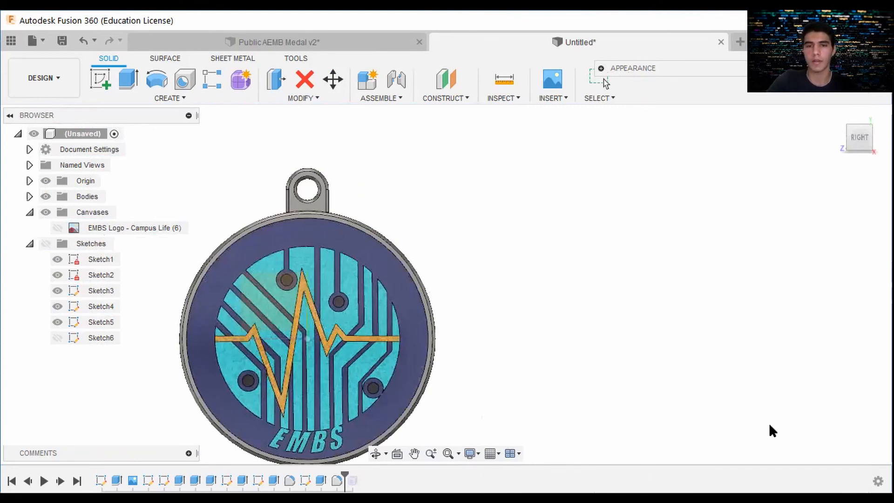
click(601, 68)
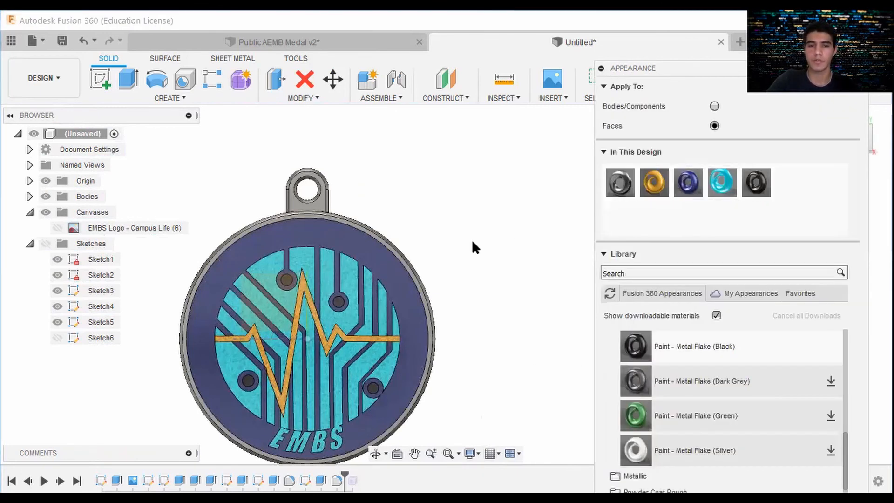
scroll(443, 261, up, 2)
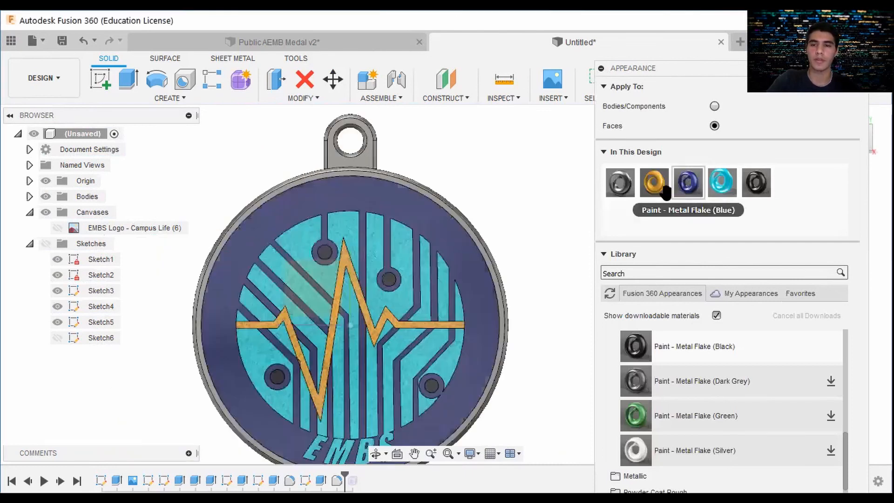
drag(661, 189, 499, 253)
Apply the gold metal flake appearance to the whole medal body, keeping the appearances already applied to faces
click(715, 106)
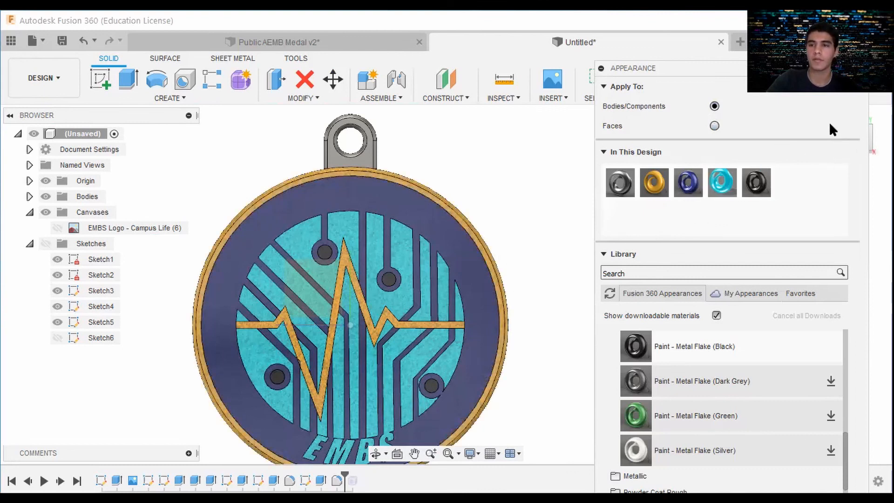
click(600, 68)
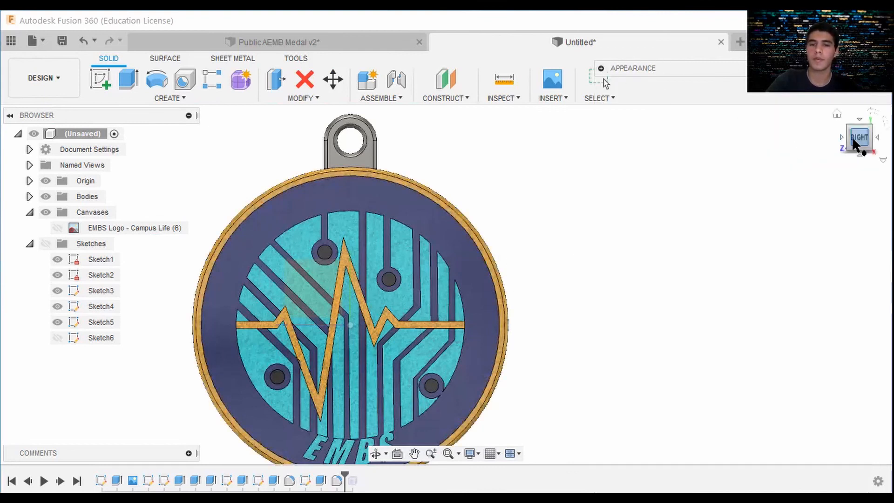
click(856, 139)
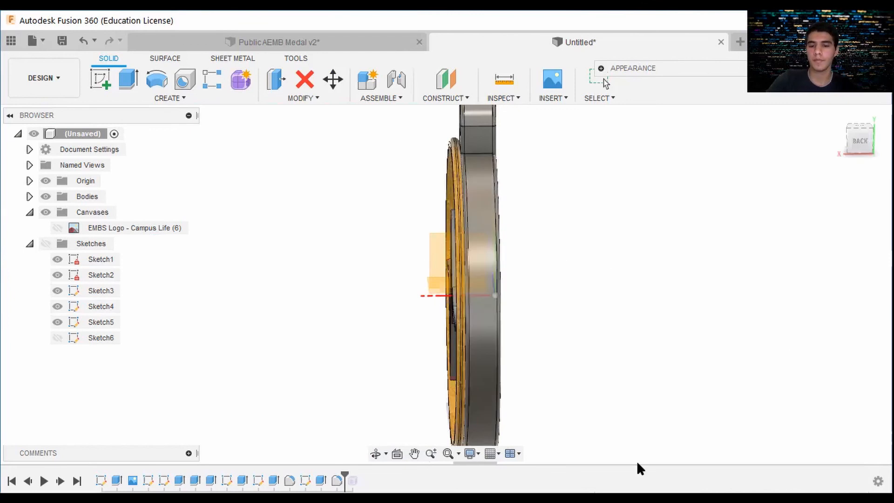
click(600, 68)
drag(654, 182, 484, 260)
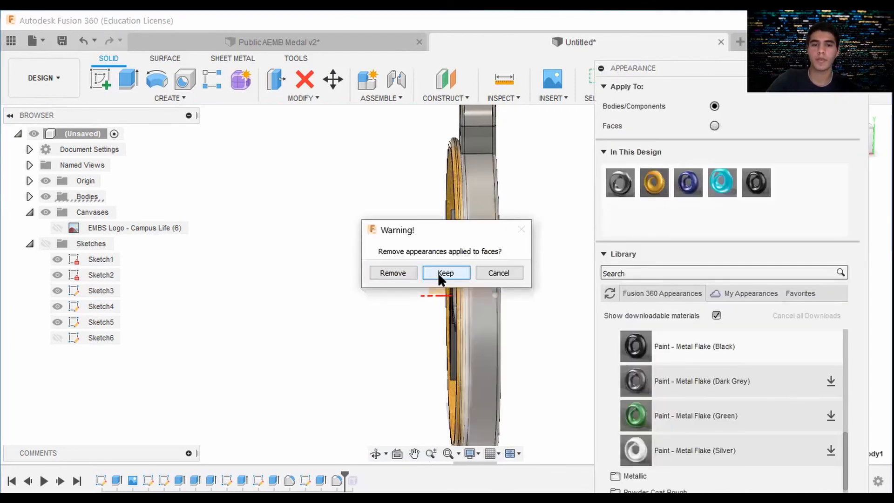
click(438, 272)
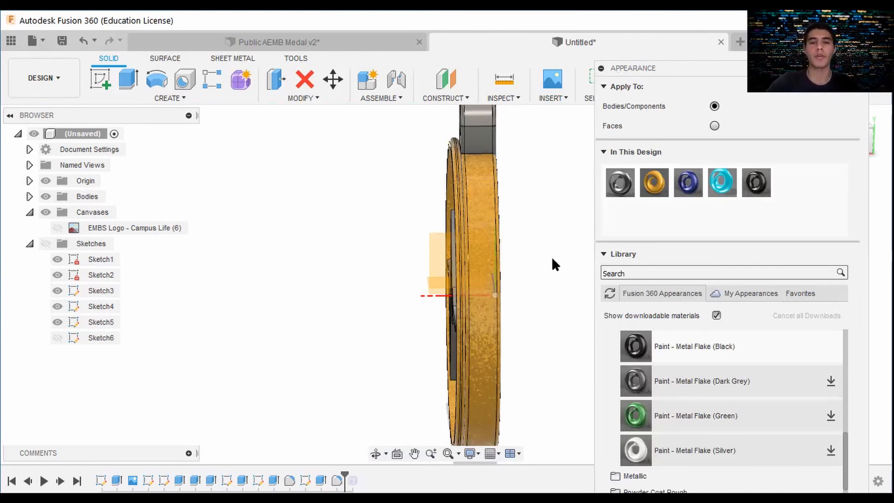
Examine the coloured medal from angled views, including the side walls of the heartbeat line and circuit traces
click(601, 70)
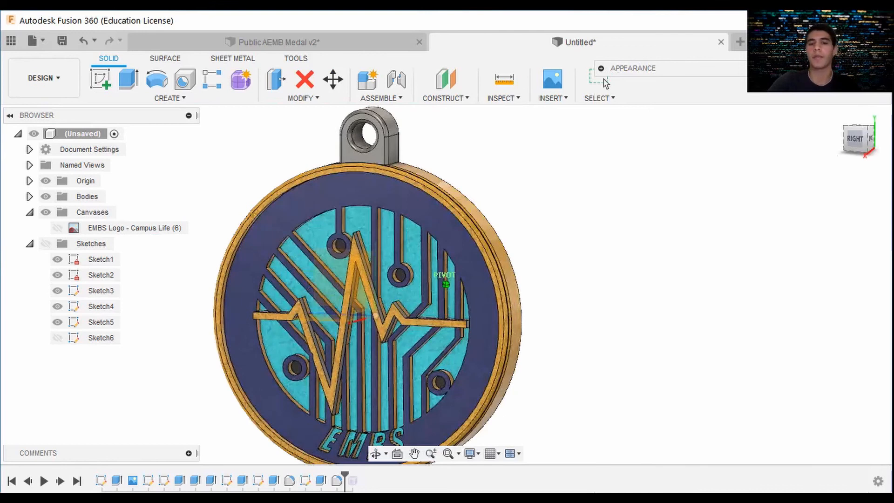
drag(820, 156, 815, 161)
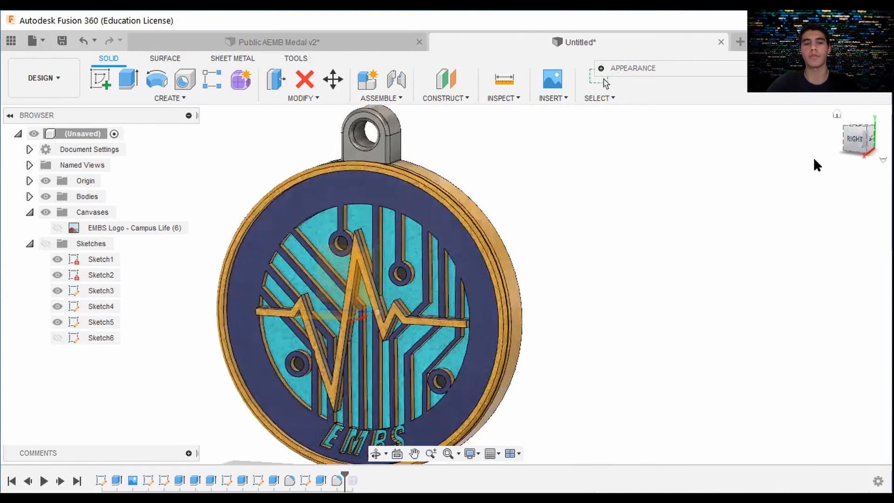
click(849, 140)
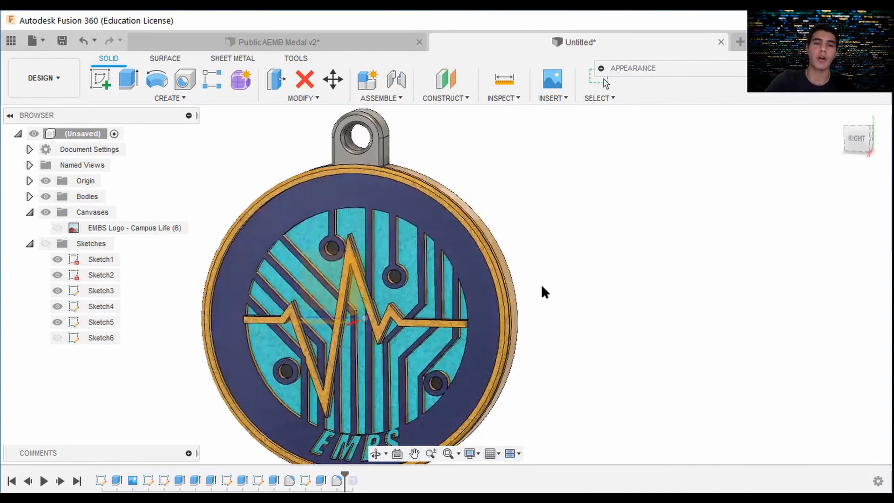
drag(854, 140, 841, 149)
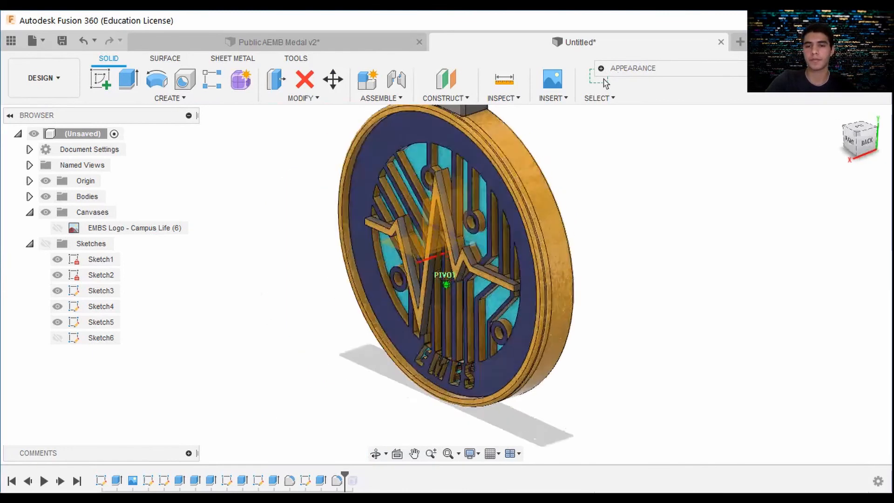
click(852, 140)
scroll(554, 261, up, 8)
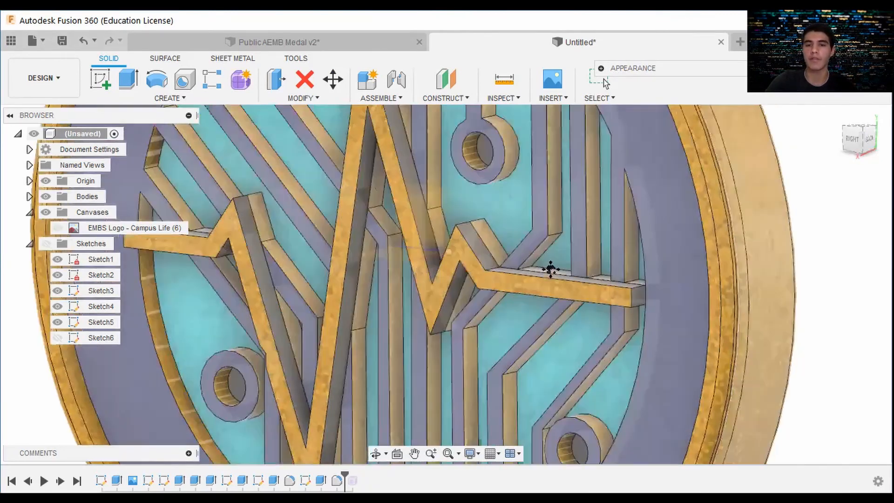
middle_drag(551, 269, 526, 320)
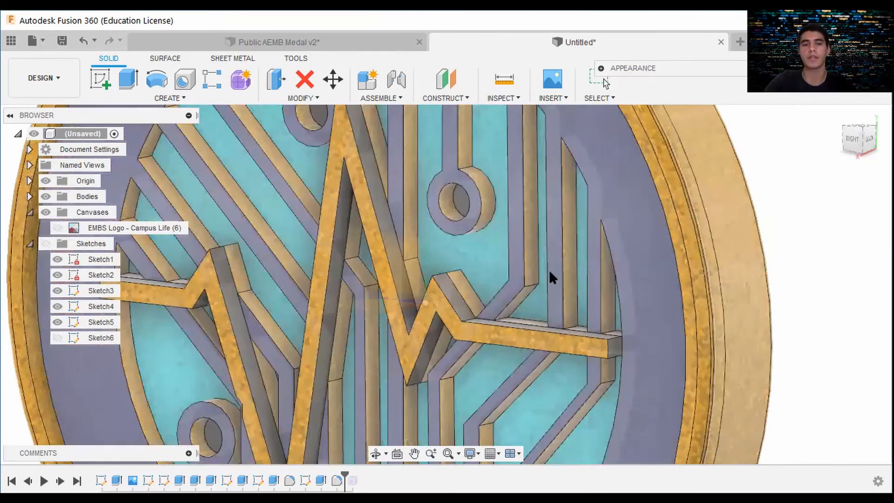
scroll(549, 270, down, 6)
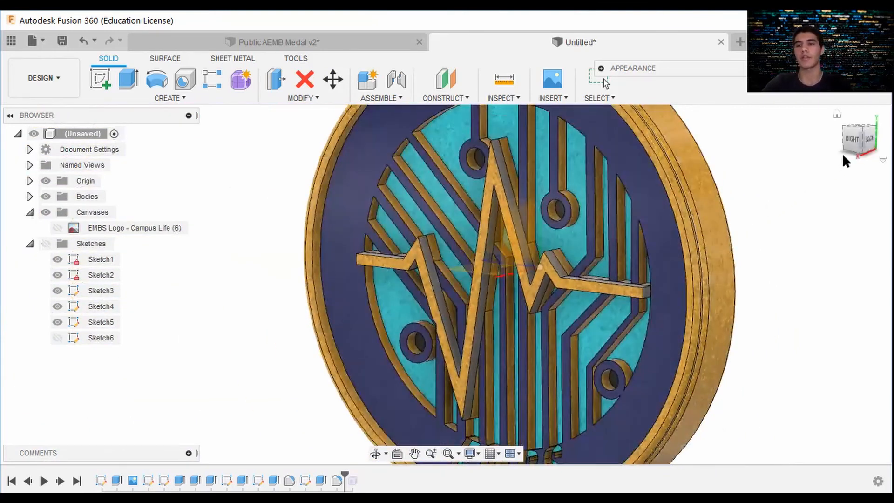
Apply the gold metal flake appearance to the hanging loop body on top of the medal
shift+middle_drag(844, 160, 710, 293)
click(601, 68)
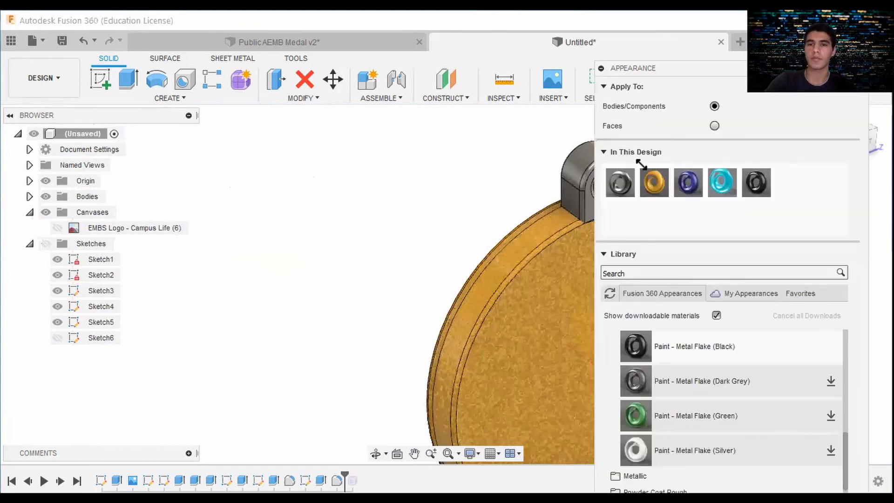
drag(654, 183, 534, 228)
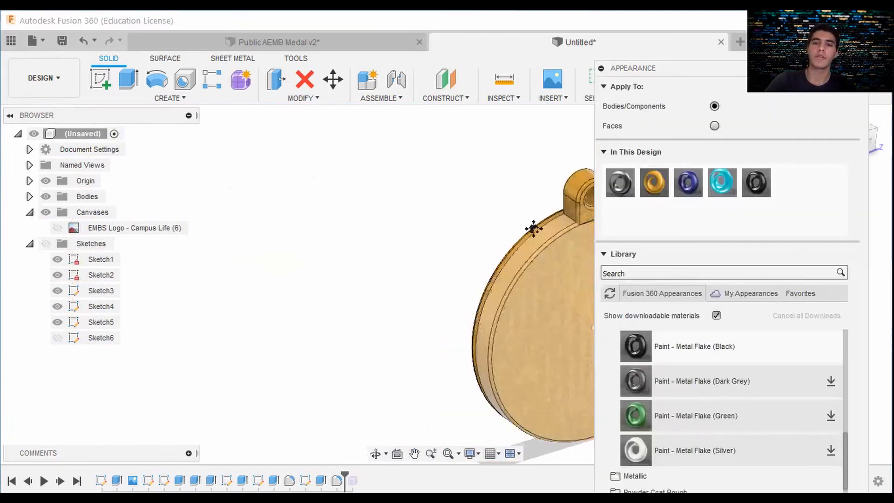
click(869, 150)
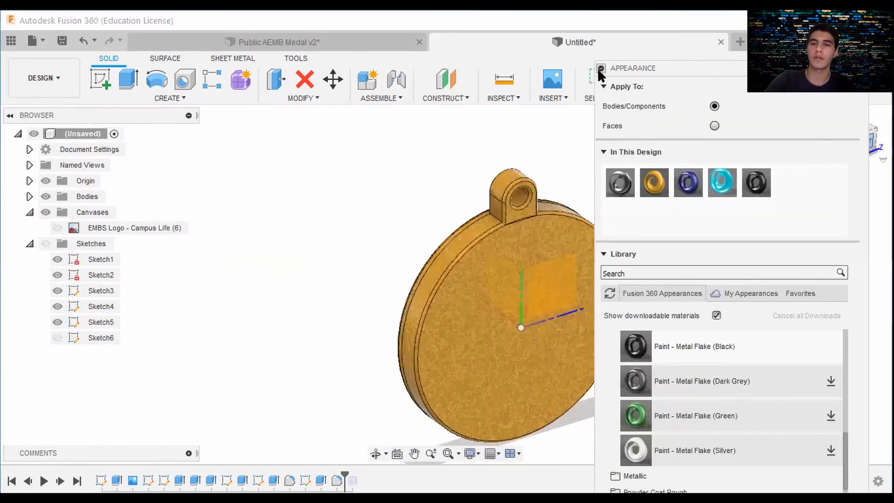
click(601, 68)
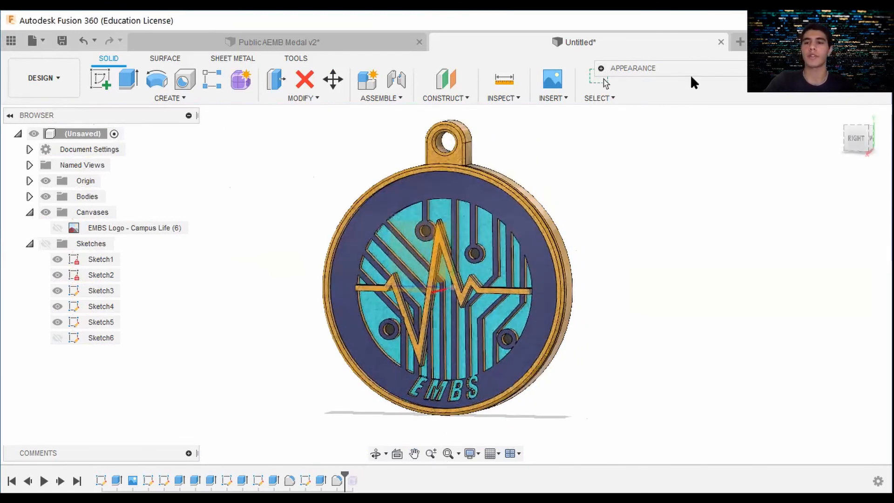
View the finished medal in the home isometric orientation
click(837, 114)
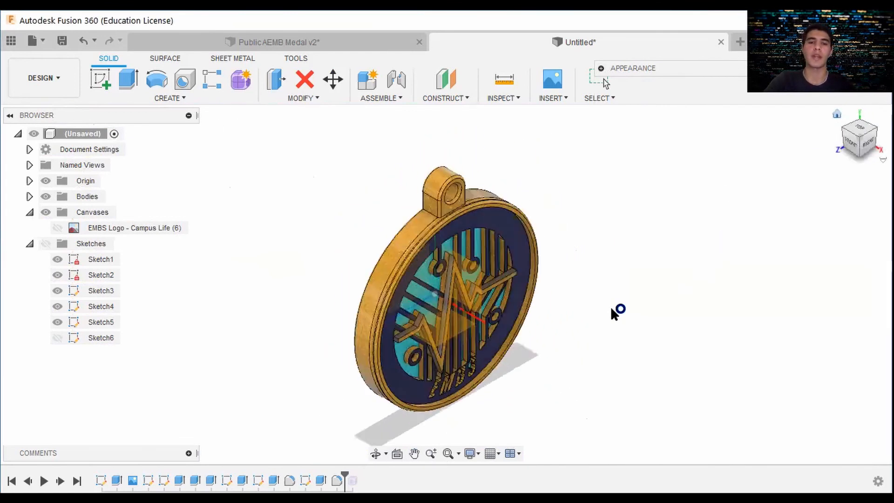
click(853, 151)
click(837, 115)
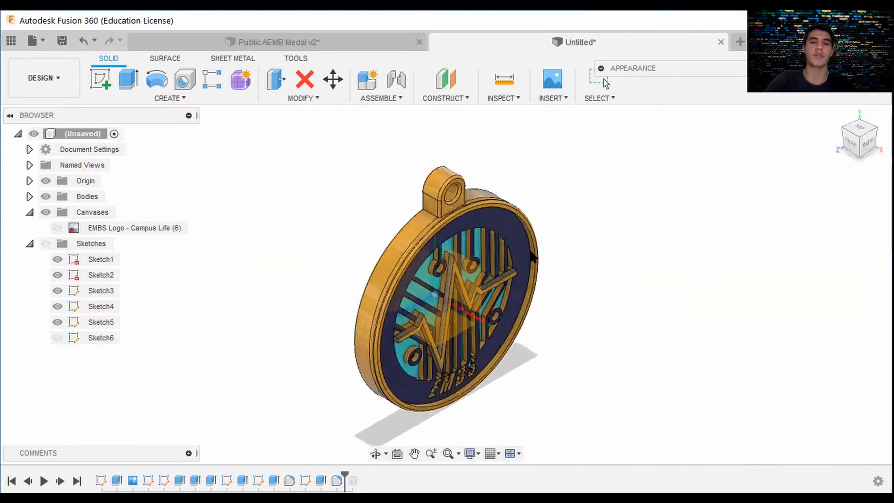
click(48, 209)
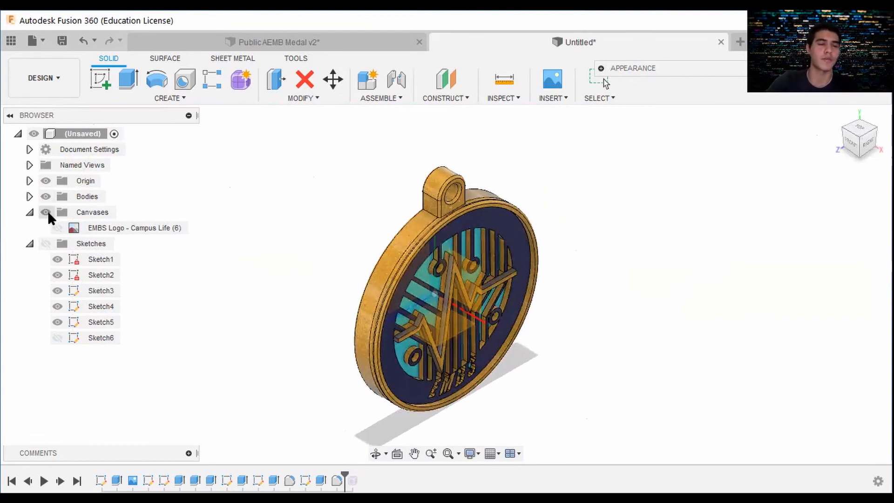
Hide the origin and switch to the Render workspace, with the whole medal in view
click(45, 180)
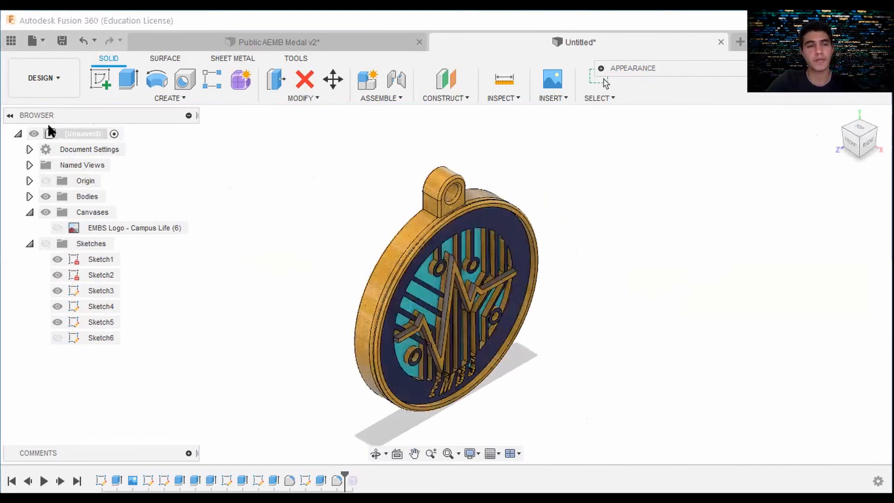
click(43, 82)
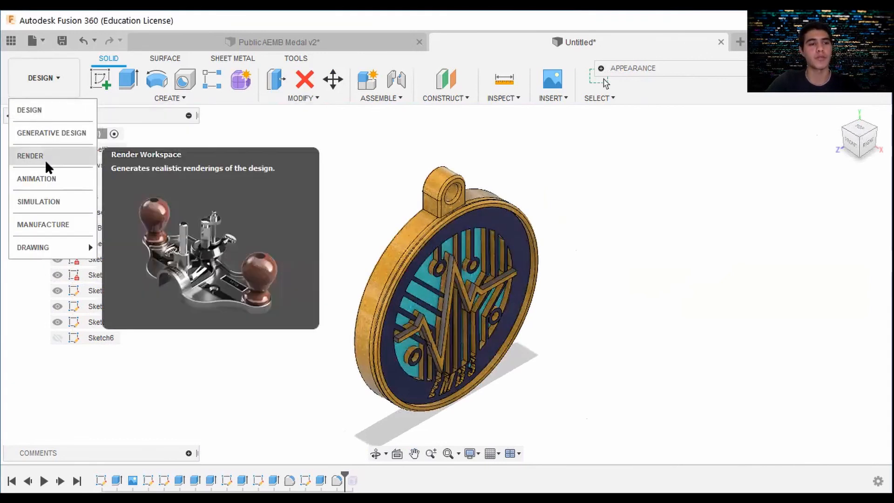
click(46, 157)
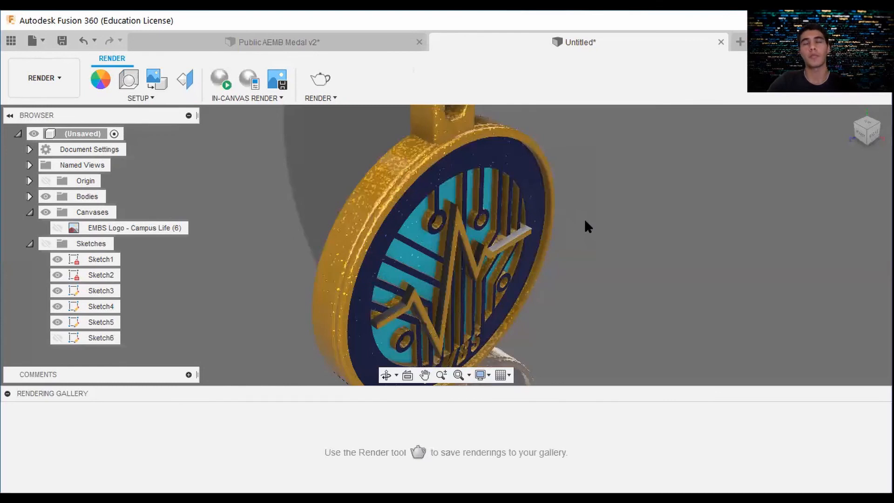
scroll(601, 247, down, 2)
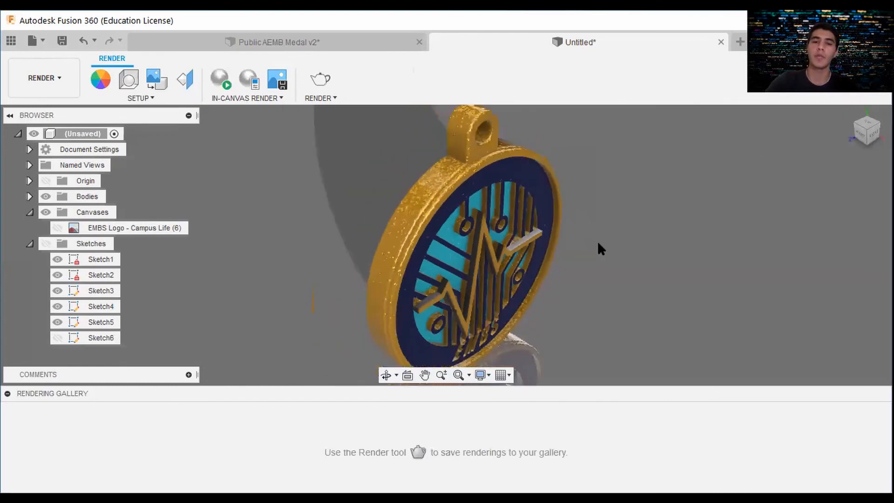
middle_drag(581, 252, 600, 256)
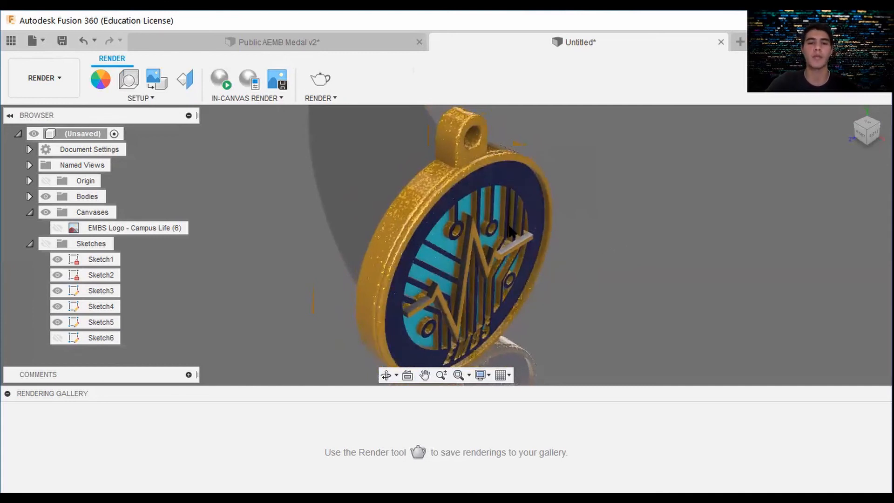
Open the scene settings' environment library and apply the Cool Light environment to the scene
click(328, 98)
mouse_move(140, 97)
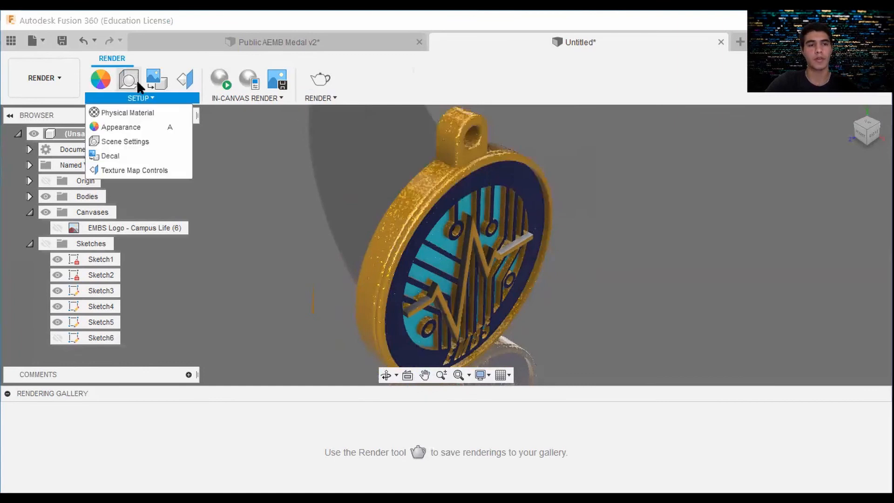
click(136, 82)
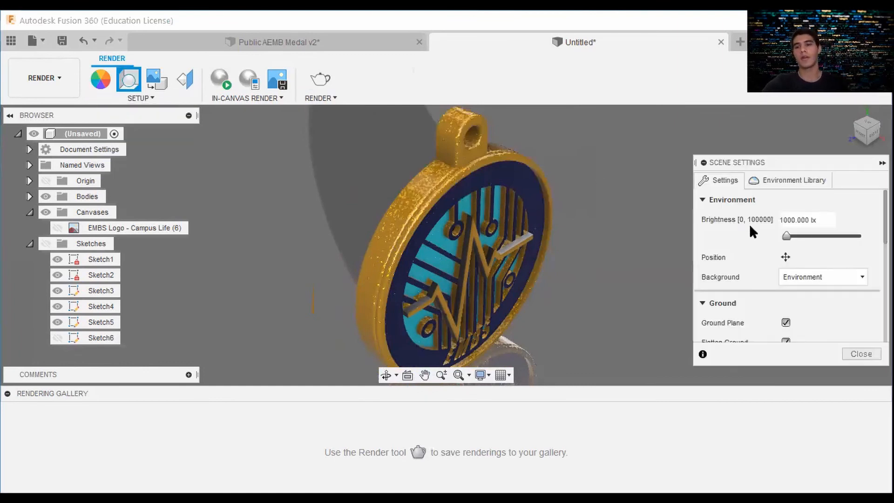
click(781, 180)
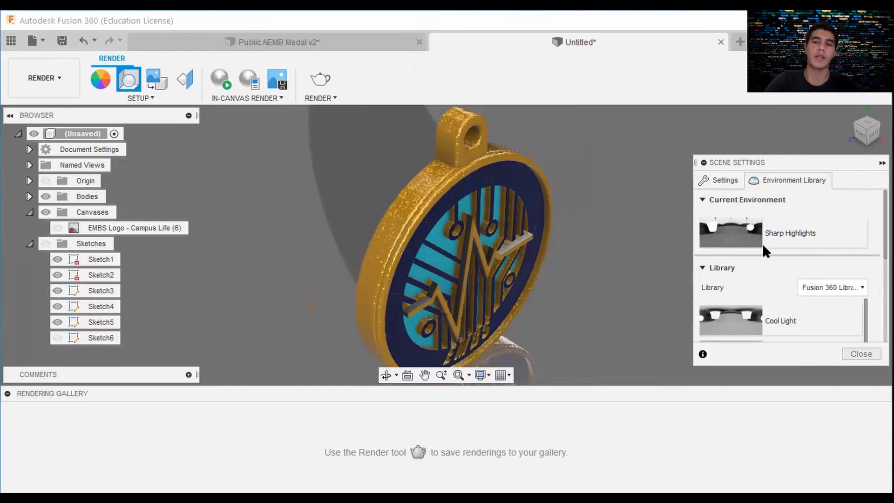
double_click(762, 311)
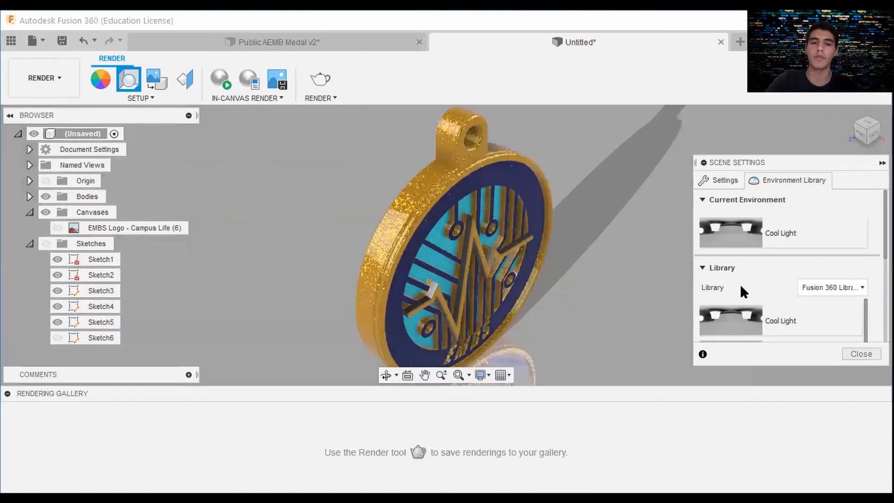
Try the Grid Light and Rim Highlights environments on the medal scene
scroll(807, 313, down, 3)
scroll(776, 321, up, 2)
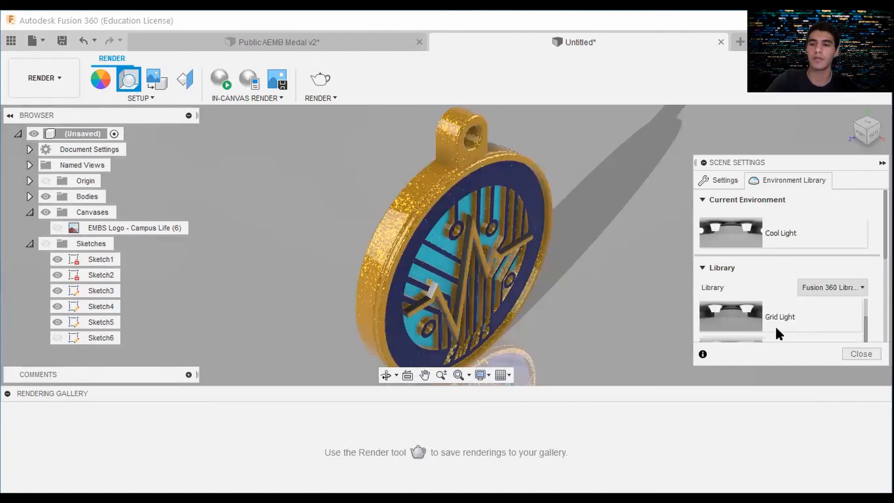
double_click(775, 316)
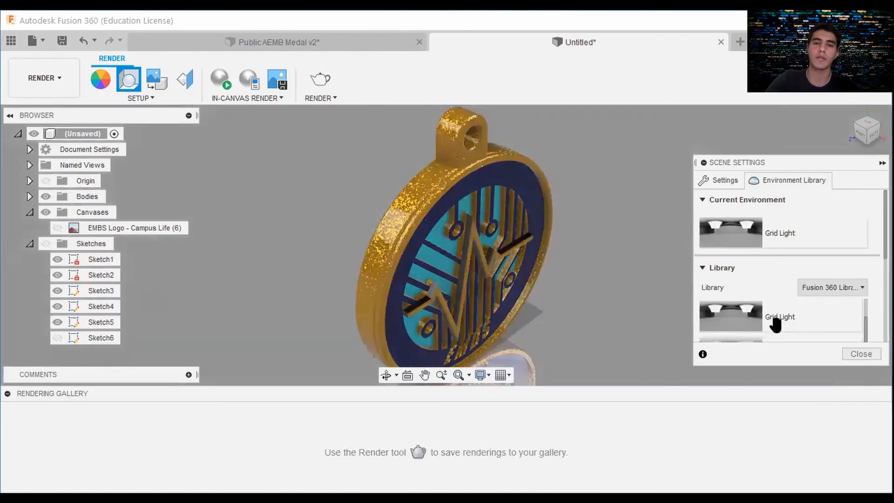
scroll(776, 322, down, 2)
double_click(775, 314)
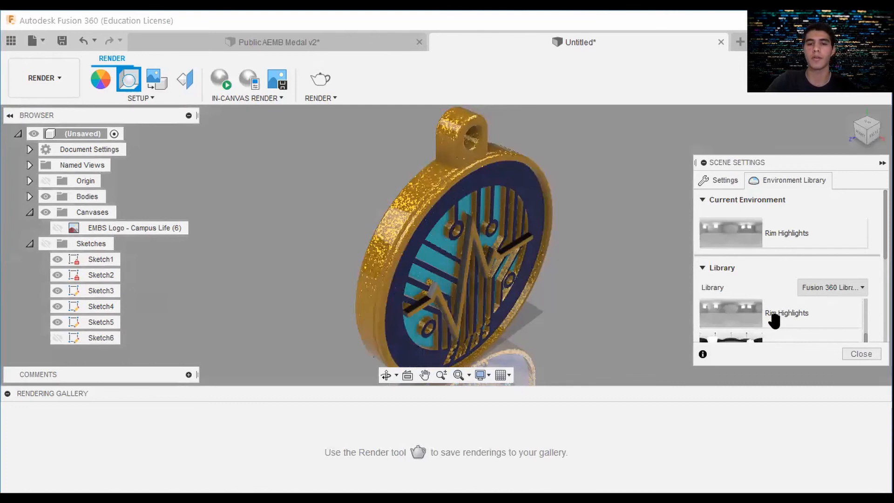
Compare the Soft Light and Warm Light environments on the medal and apply Warm Light
scroll(778, 320, down, 1)
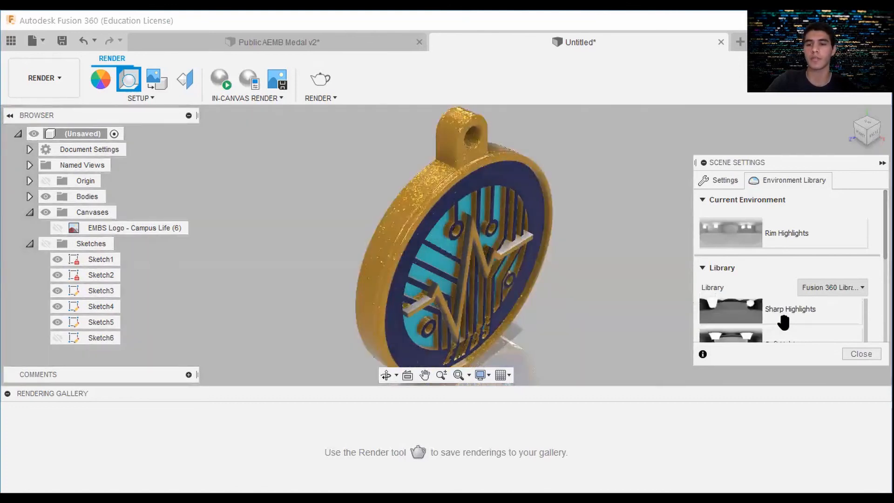
scroll(784, 321, down, 1)
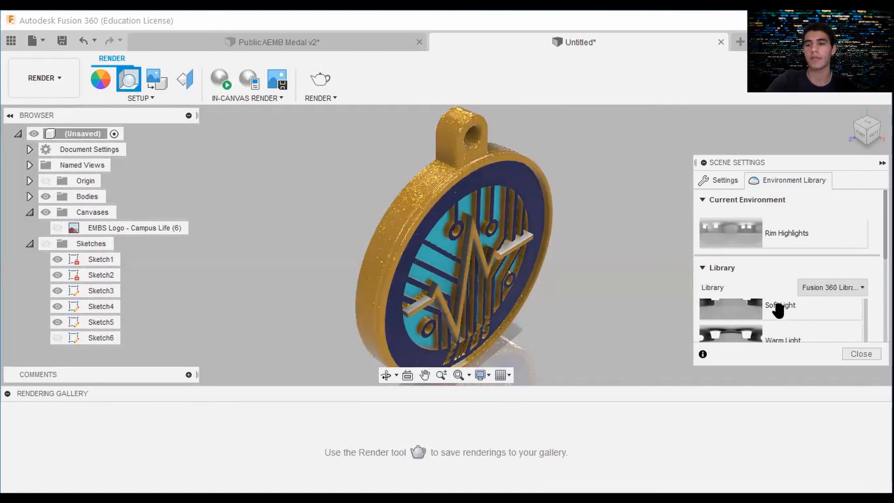
double_click(778, 310)
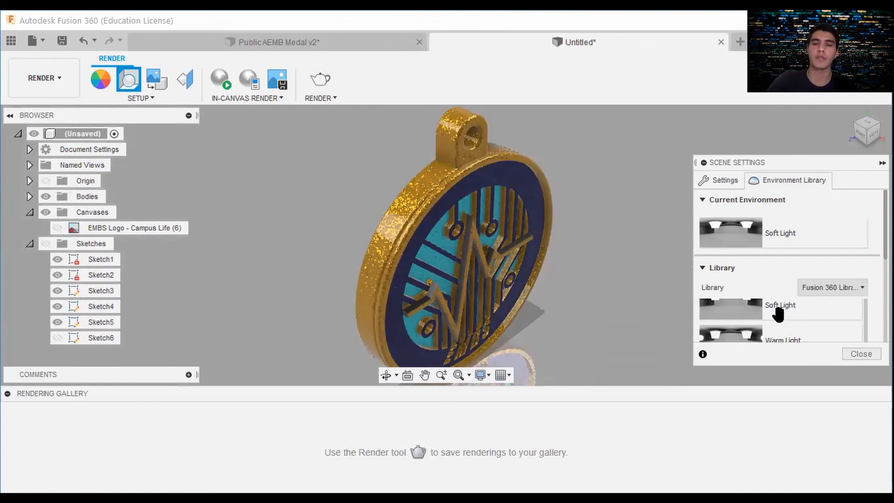
double_click(775, 333)
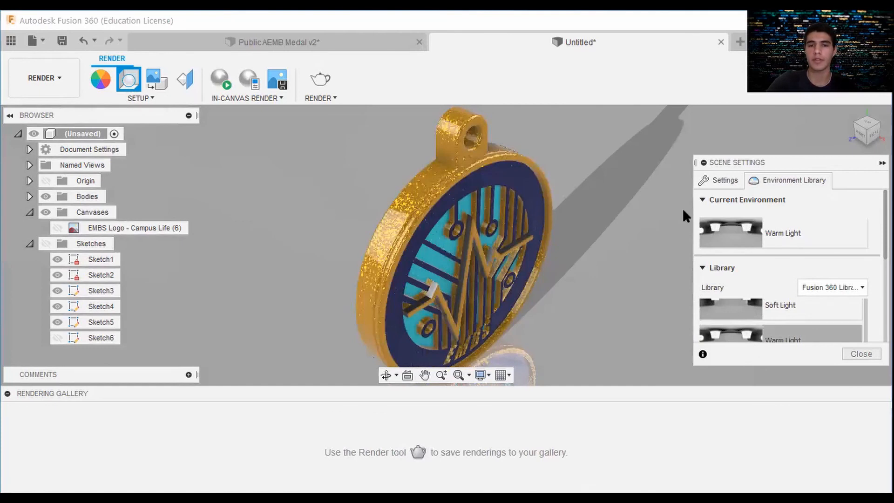
double_click(778, 315)
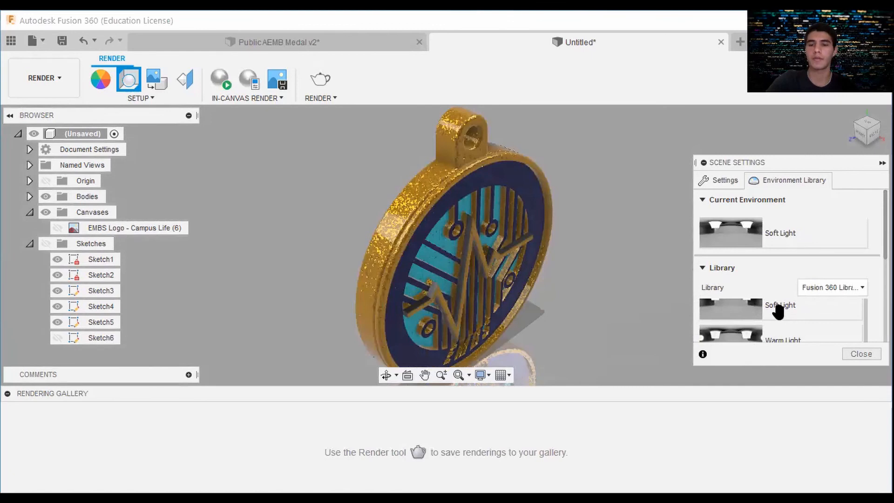
scroll(785, 326, down, 1)
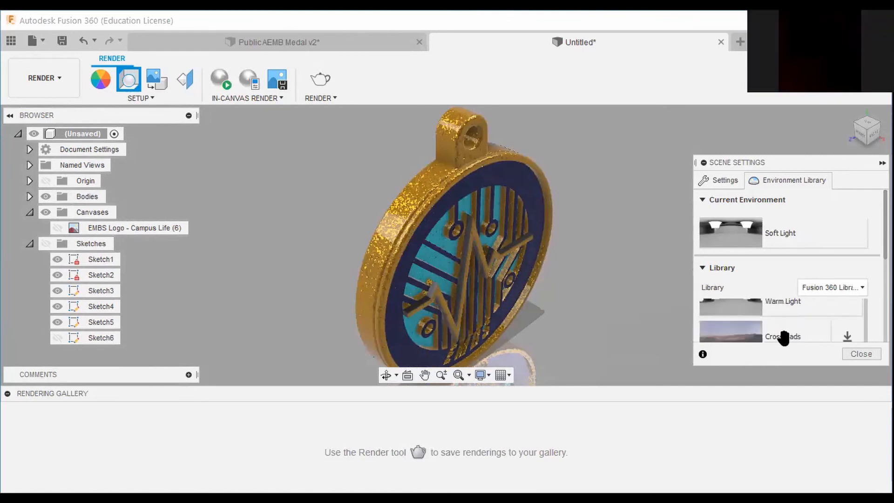
scroll(784, 326, up, 1)
double_click(786, 334)
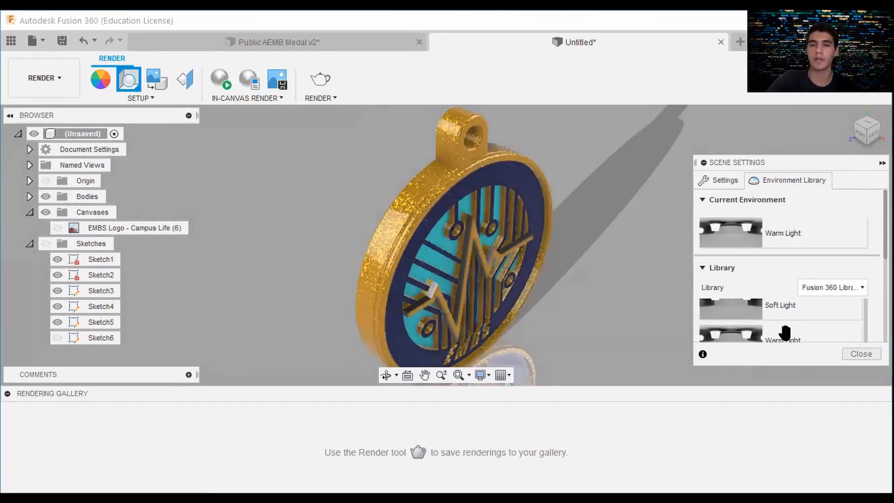
Frame the medal with its reflection in an angled view and close the scene settings
click(869, 132)
click(861, 123)
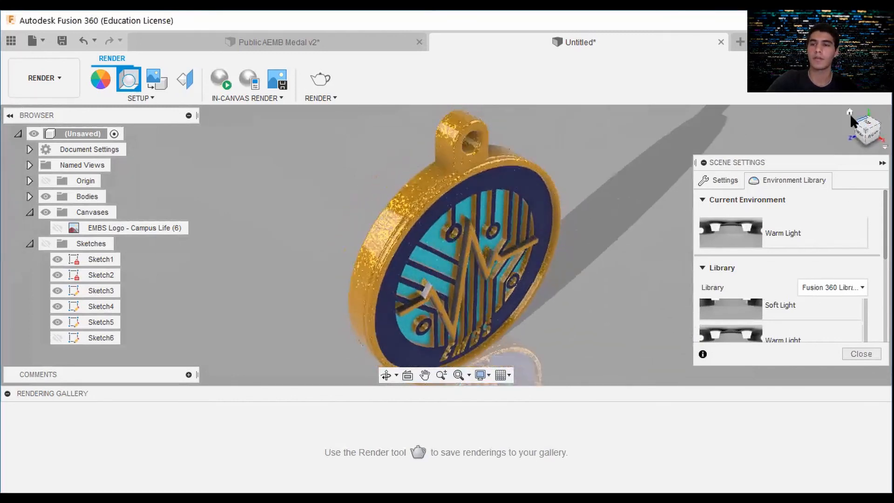
shift+middle_drag(635, 216, 678, 226)
shift+middle_drag(536, 204, 563, 230)
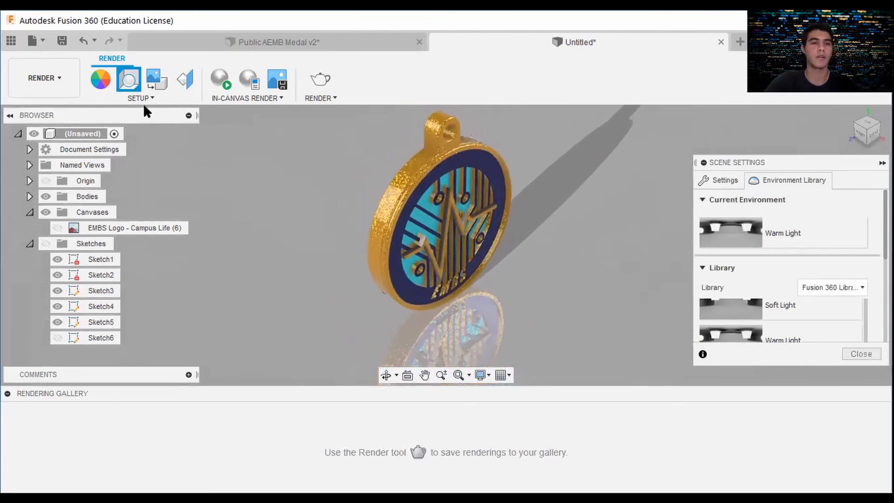
click(861, 354)
Save the design as "Public EMBS Medal" in My First Project so that it can be rendered
click(321, 81)
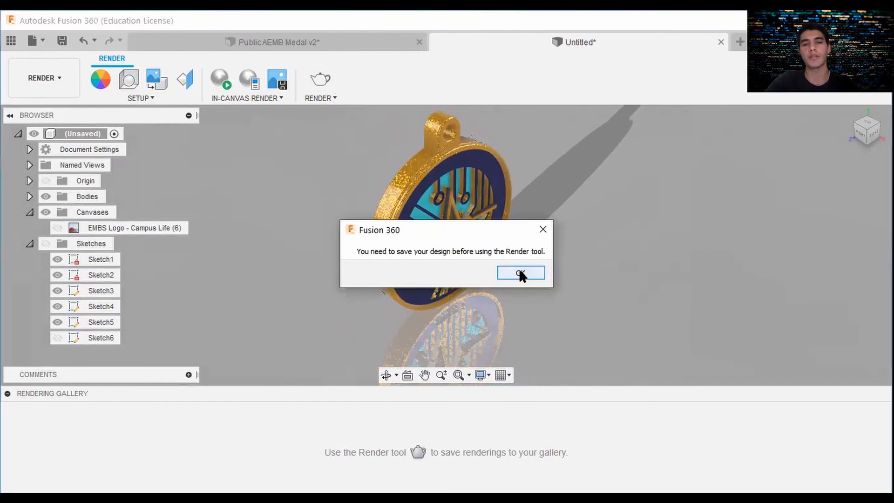
click(520, 272)
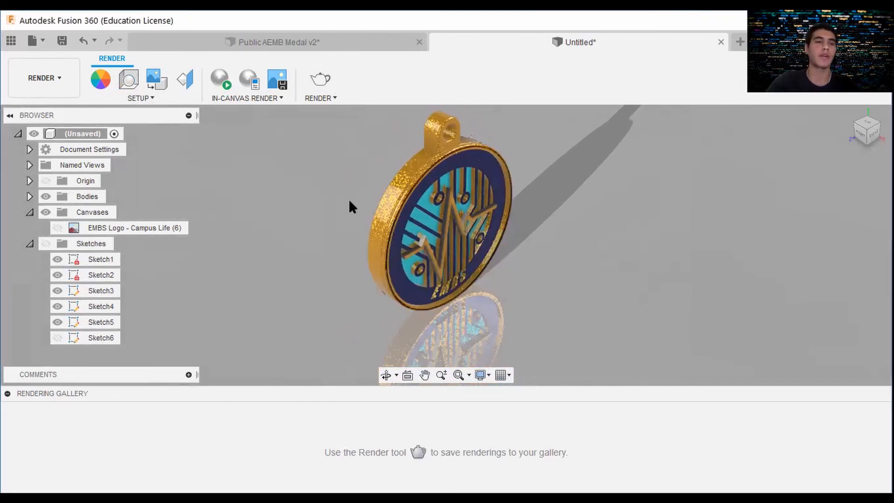
click(56, 42)
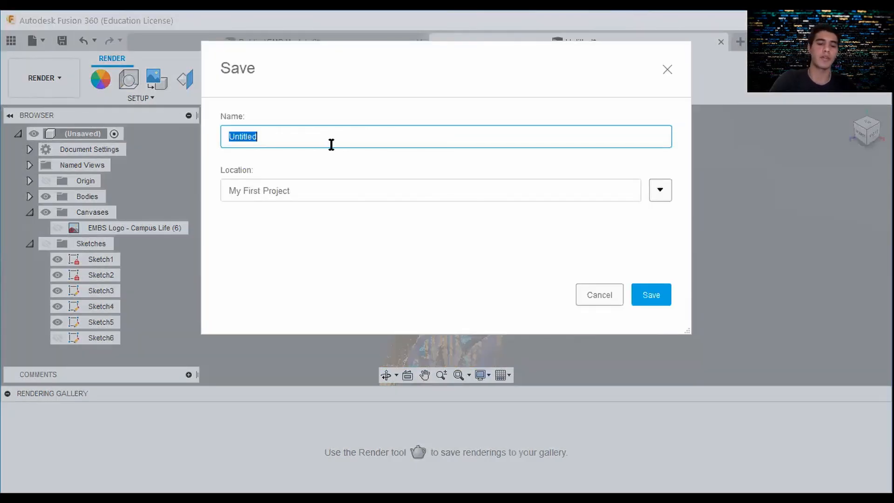
text(Pu)
key(BackSpace)
text(ublic)
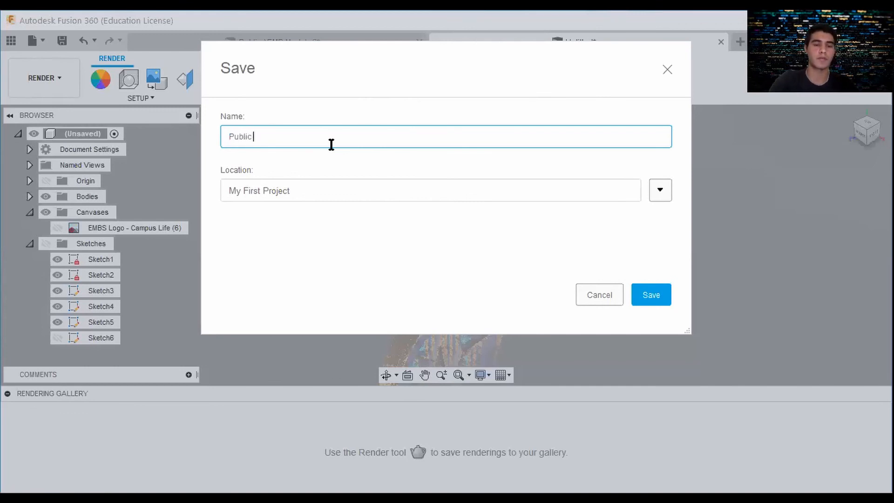
text( EMBS Medal)
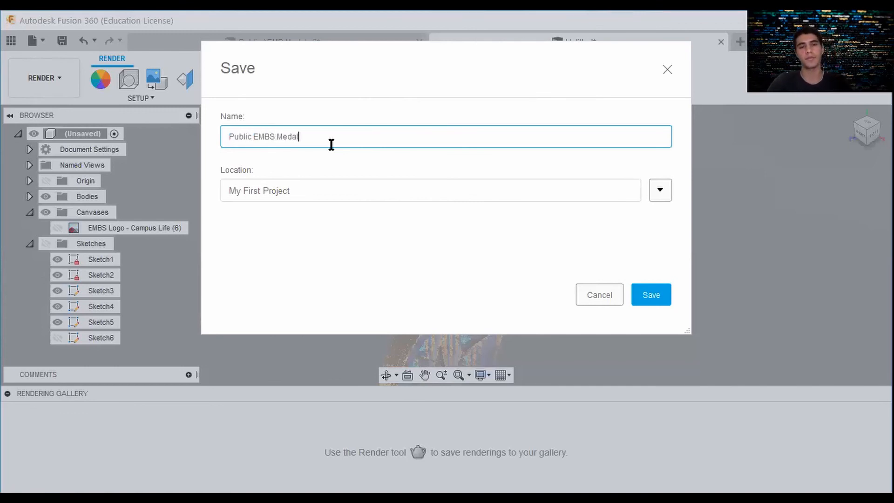
click(649, 296)
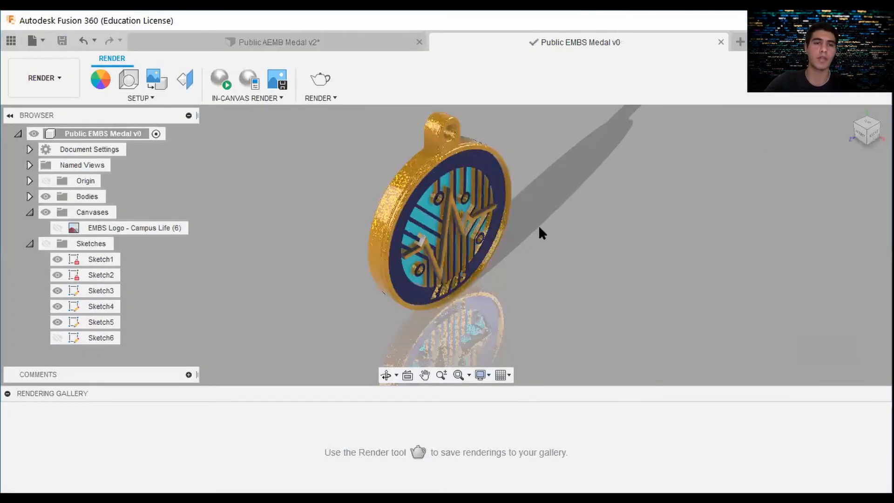
Render the current view of the medal with the Cloud Renderer at Standard quality
click(322, 83)
click(551, 278)
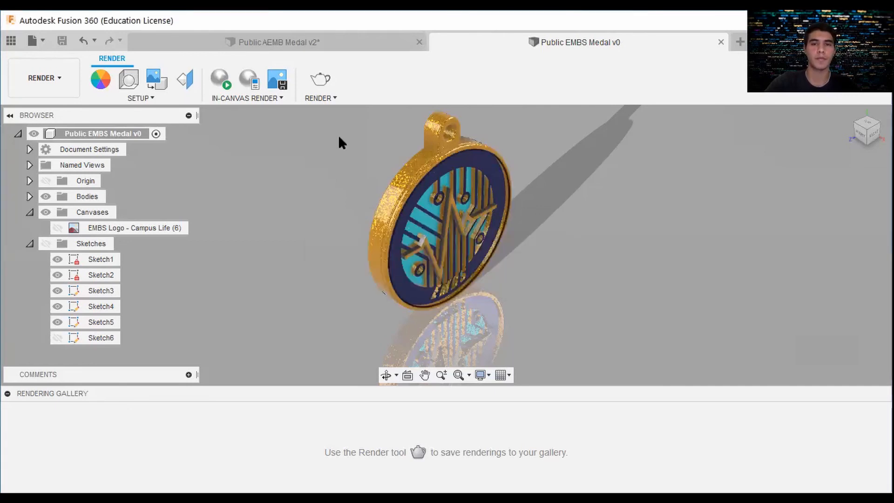
click(315, 81)
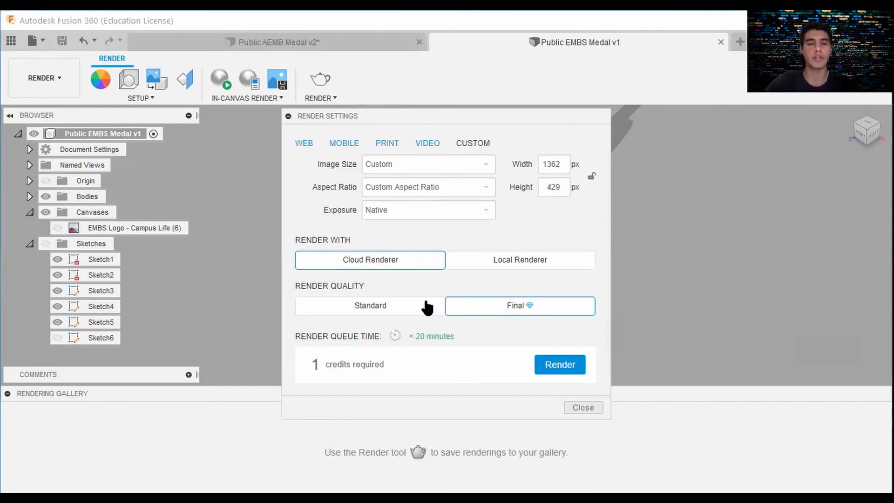
click(397, 310)
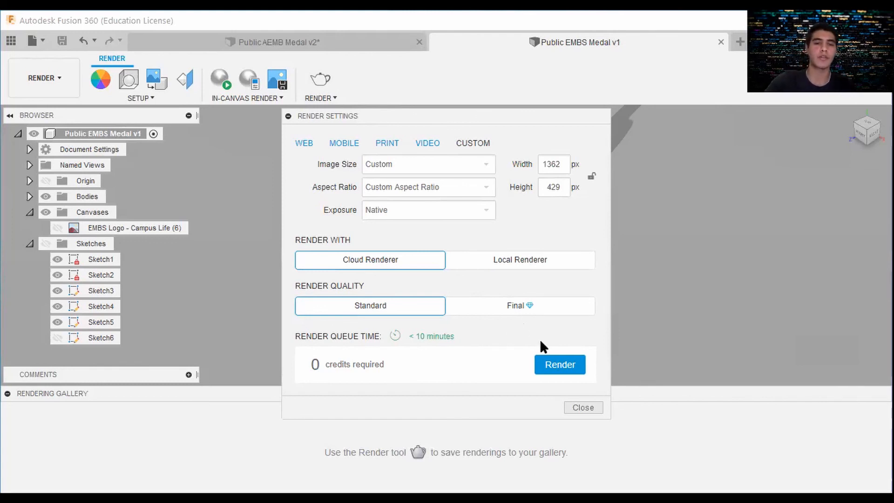
click(561, 365)
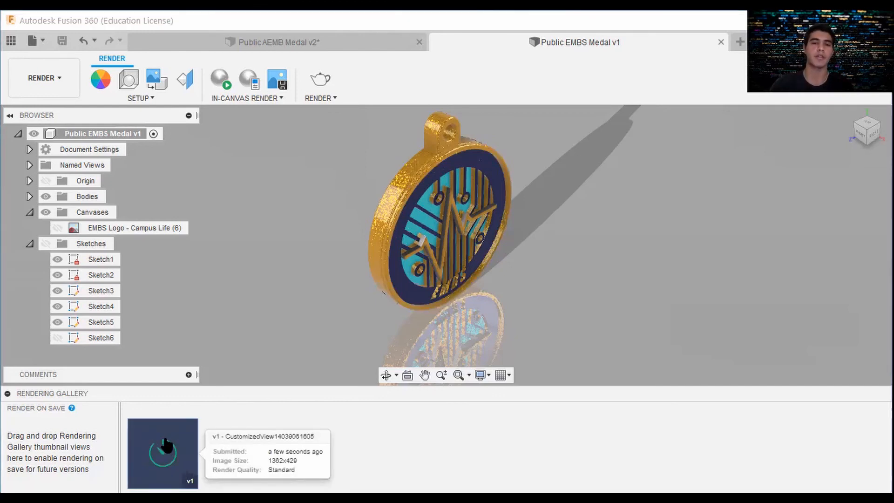
Capture the current canvas view of the medal as an image
click(50, 82)
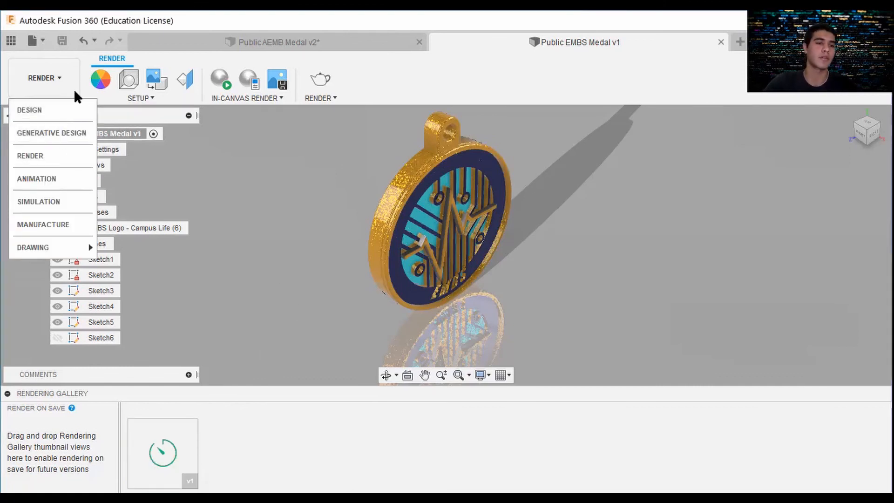
click(38, 40)
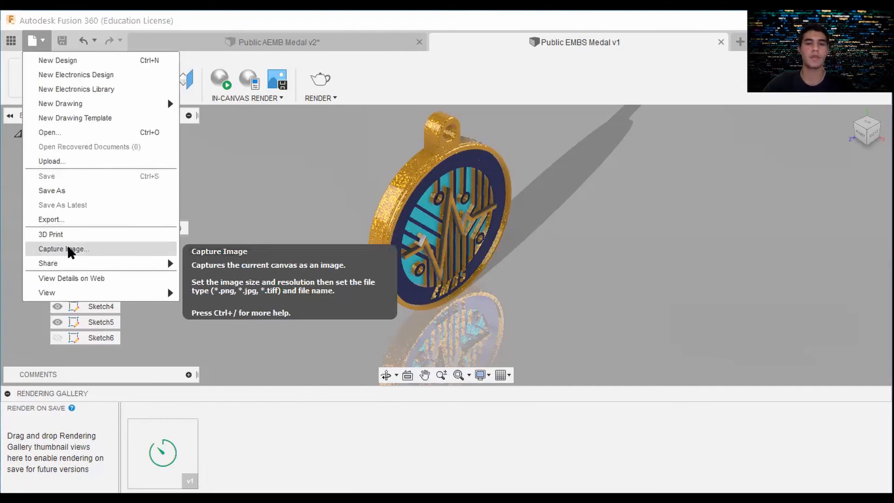
click(65, 249)
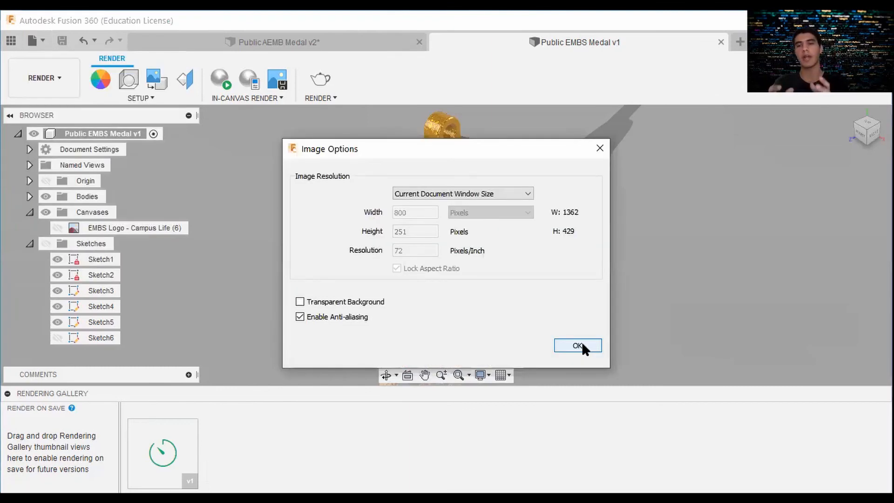